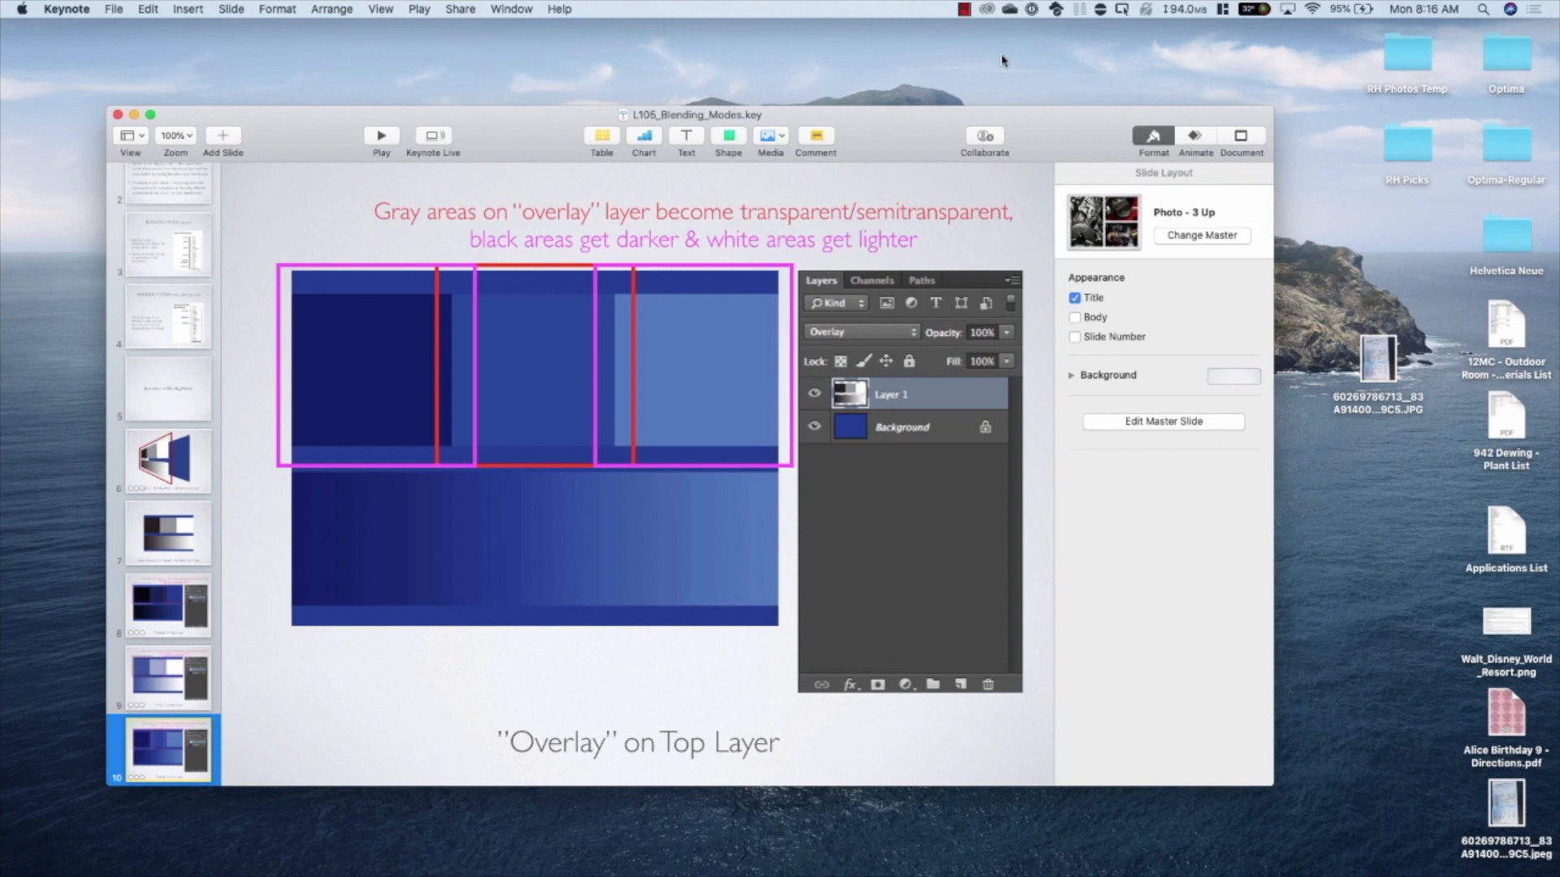
pyautogui.click(964, 9)
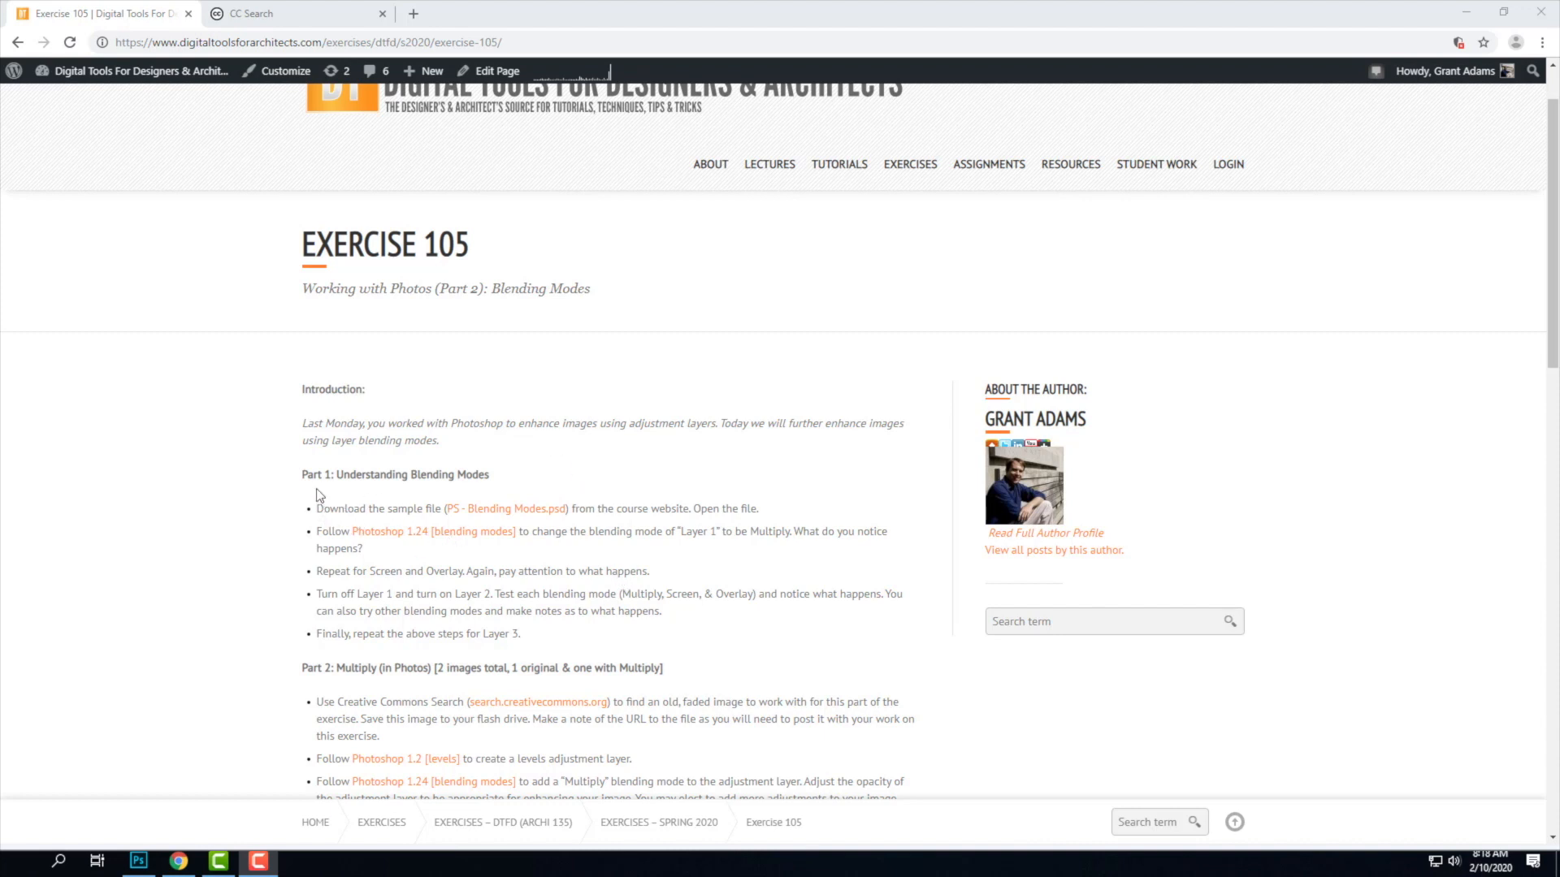
# Download the PS - Blending Modes.psd sample file from the Exercise 105 page and open it in Photoshop.
pyautogui.click(512, 516)
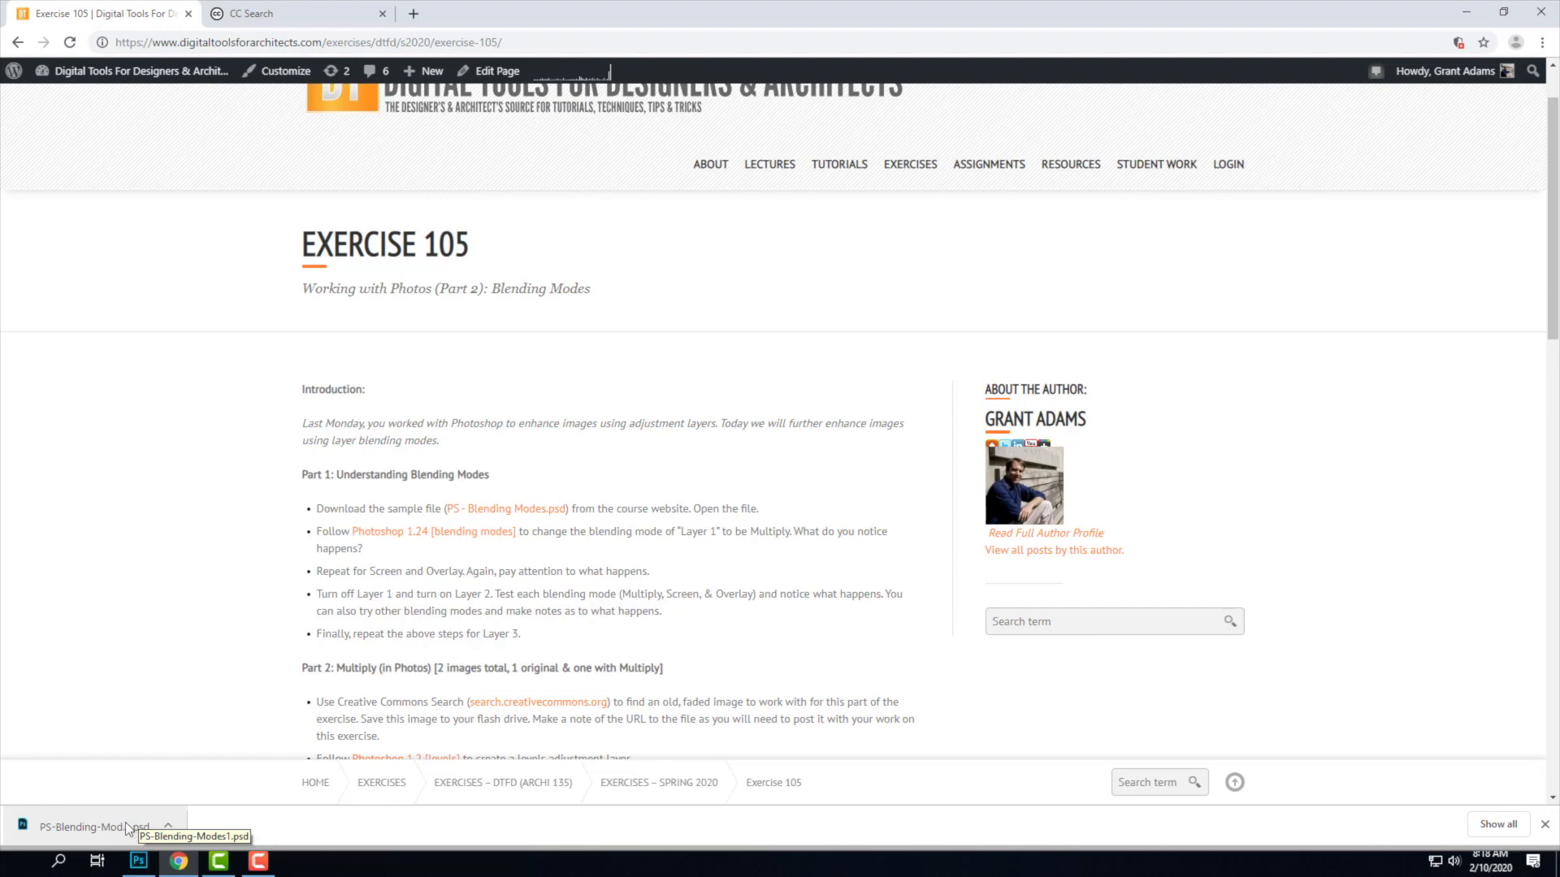
pyautogui.click(125, 822)
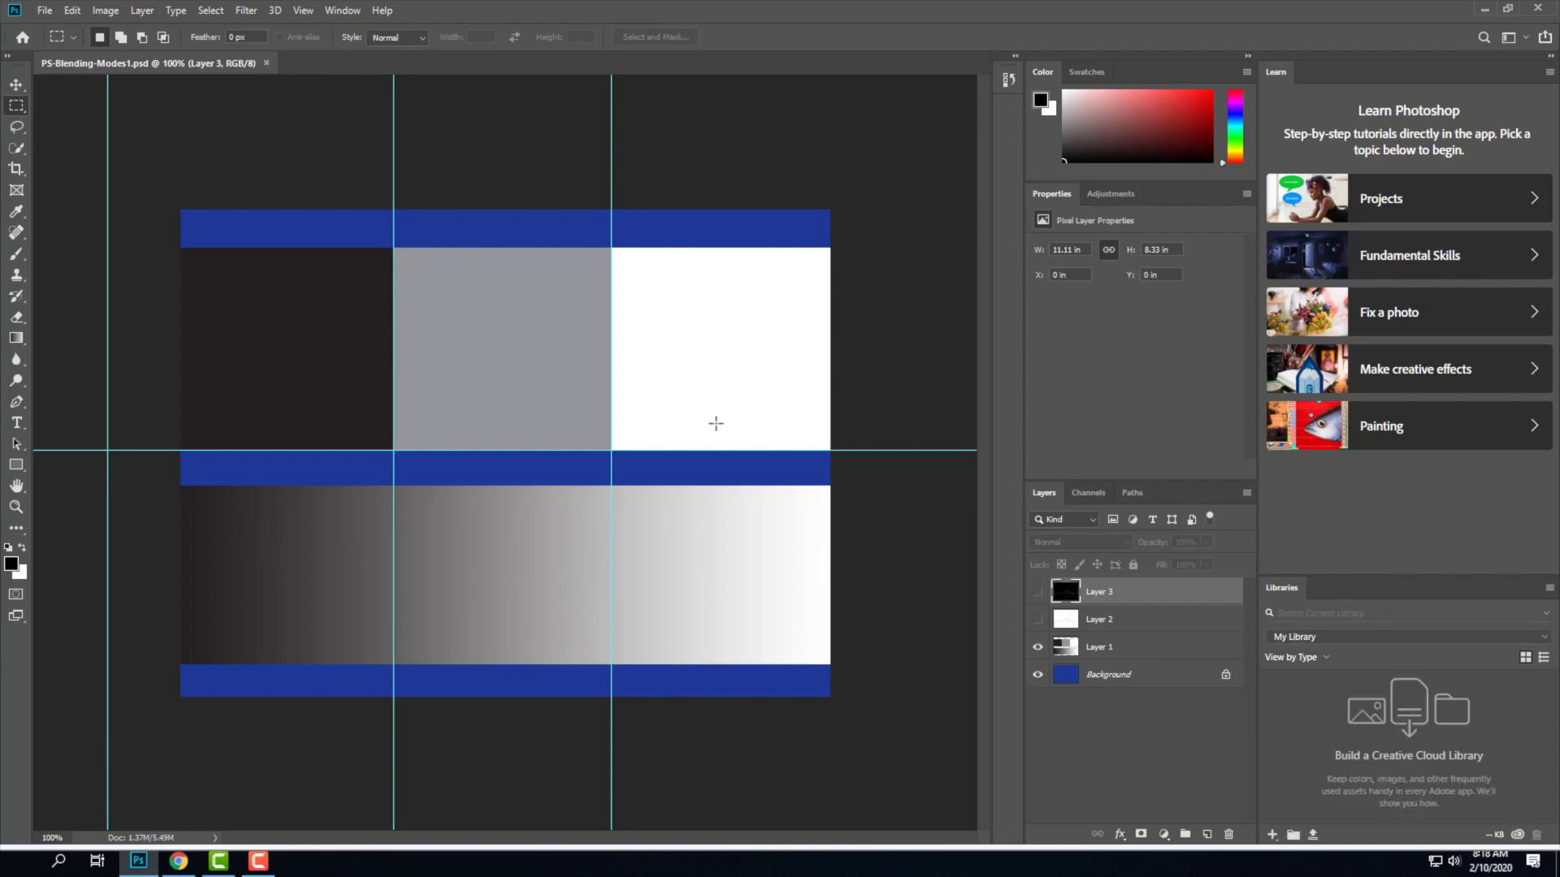
pyautogui.click(254, 863)
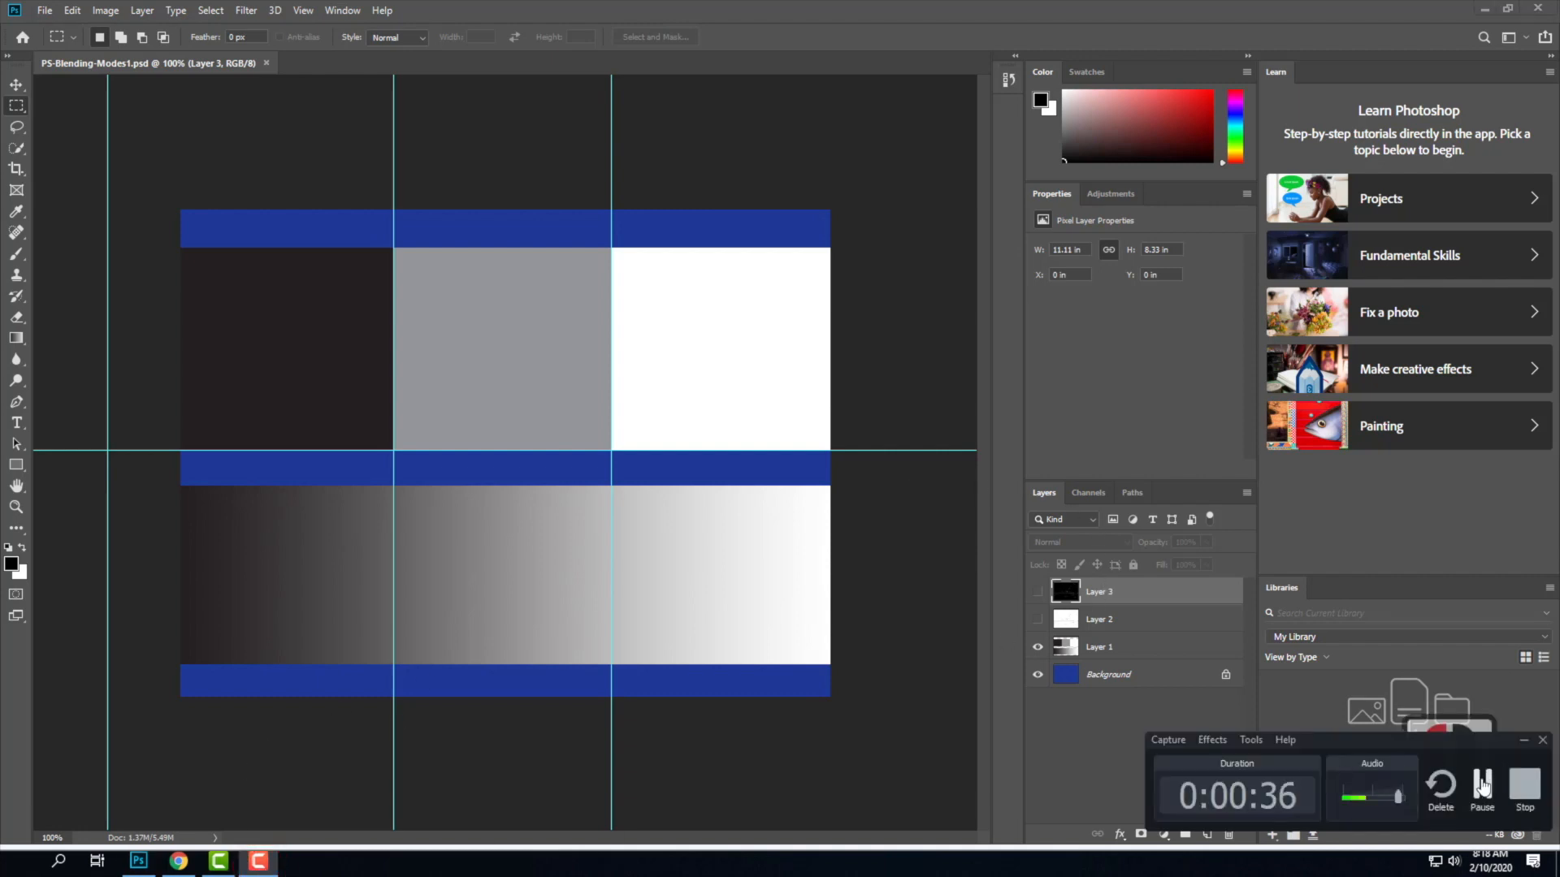
pyautogui.click(1483, 784)
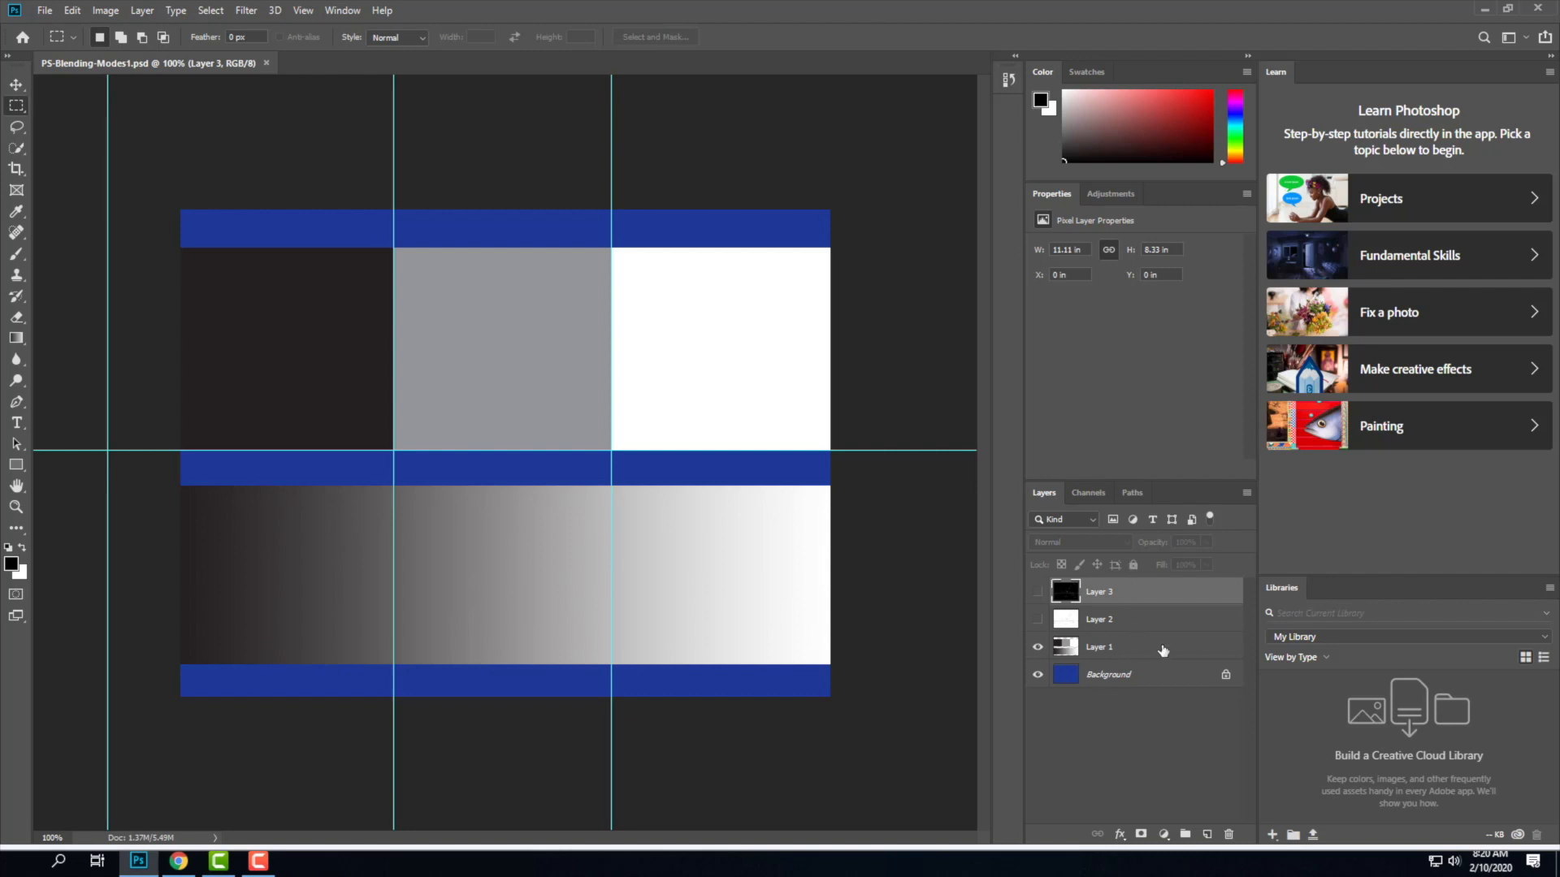
# Examine the content of each layer by toggling the visibility of Background, Layer 2 and Layer 3.
pyautogui.click(1126, 685)
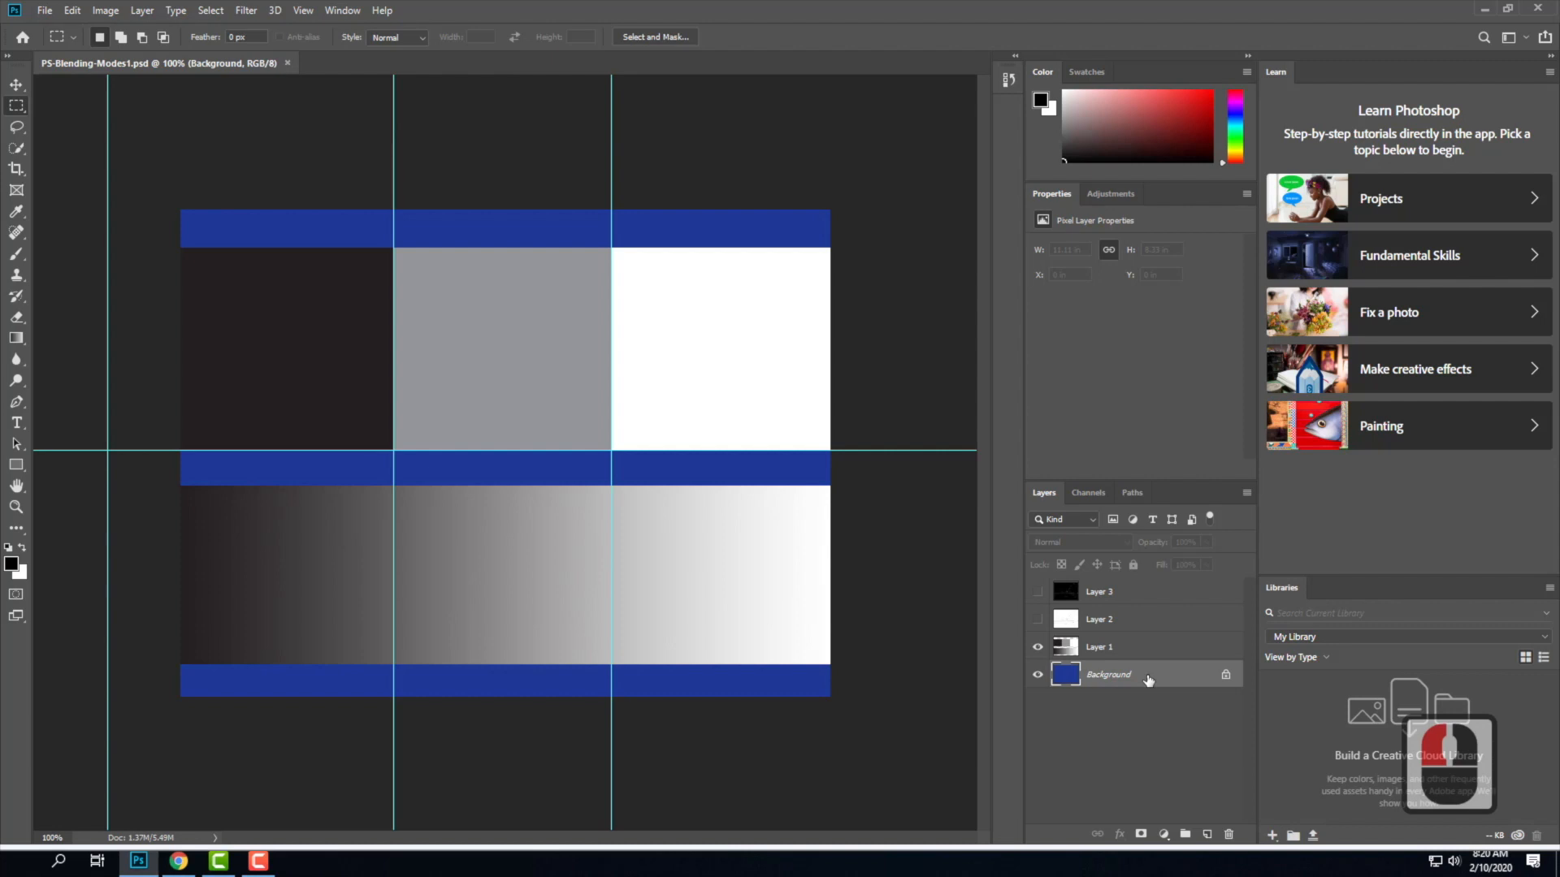
pyautogui.click(1121, 647)
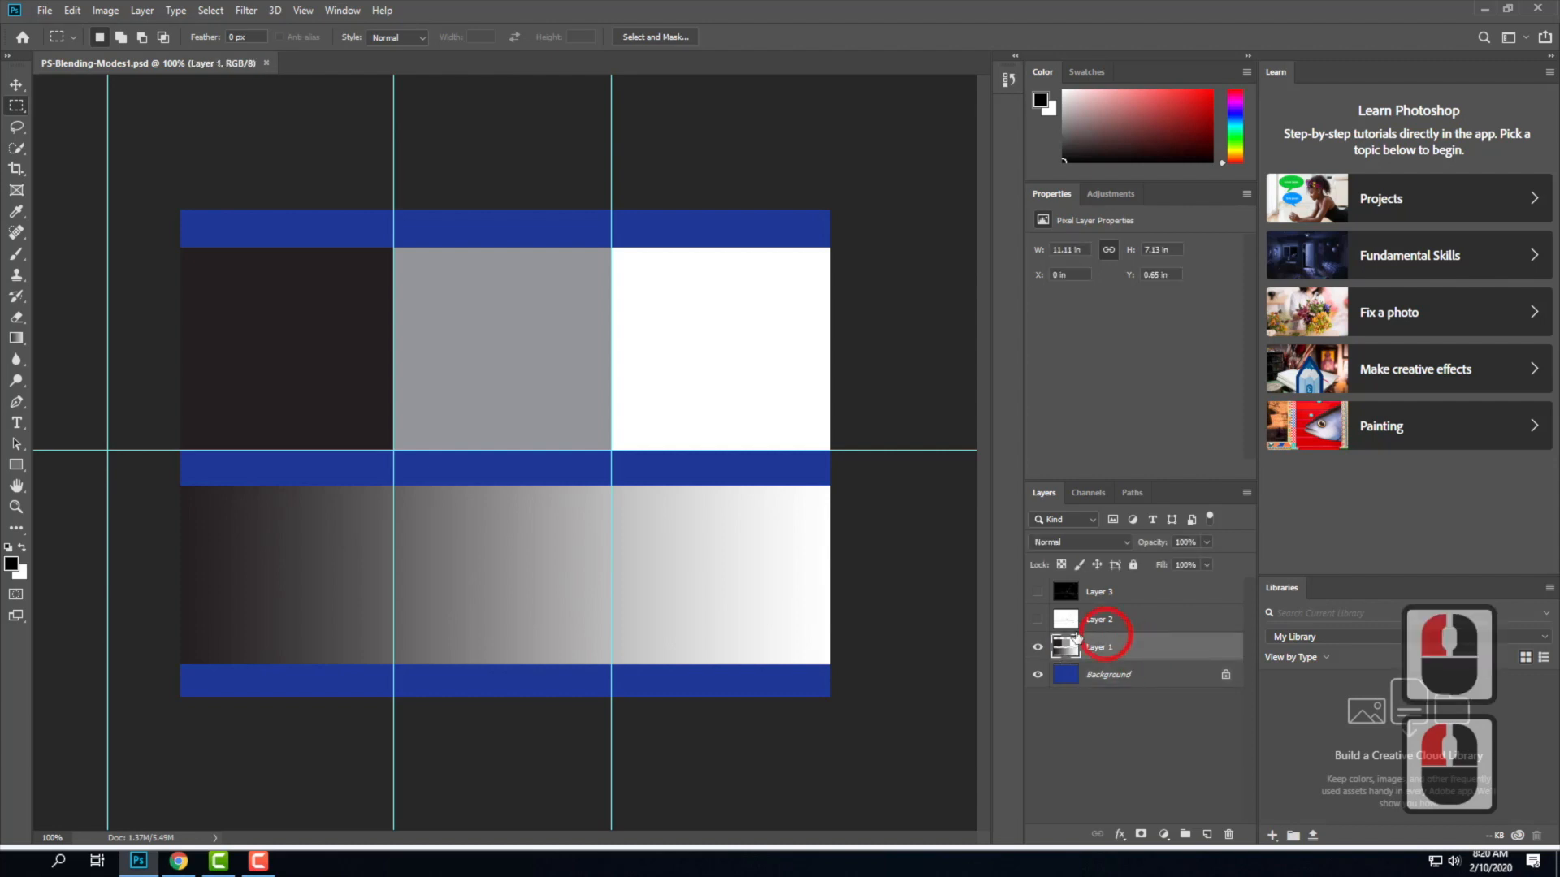
pyautogui.click(1037, 674)
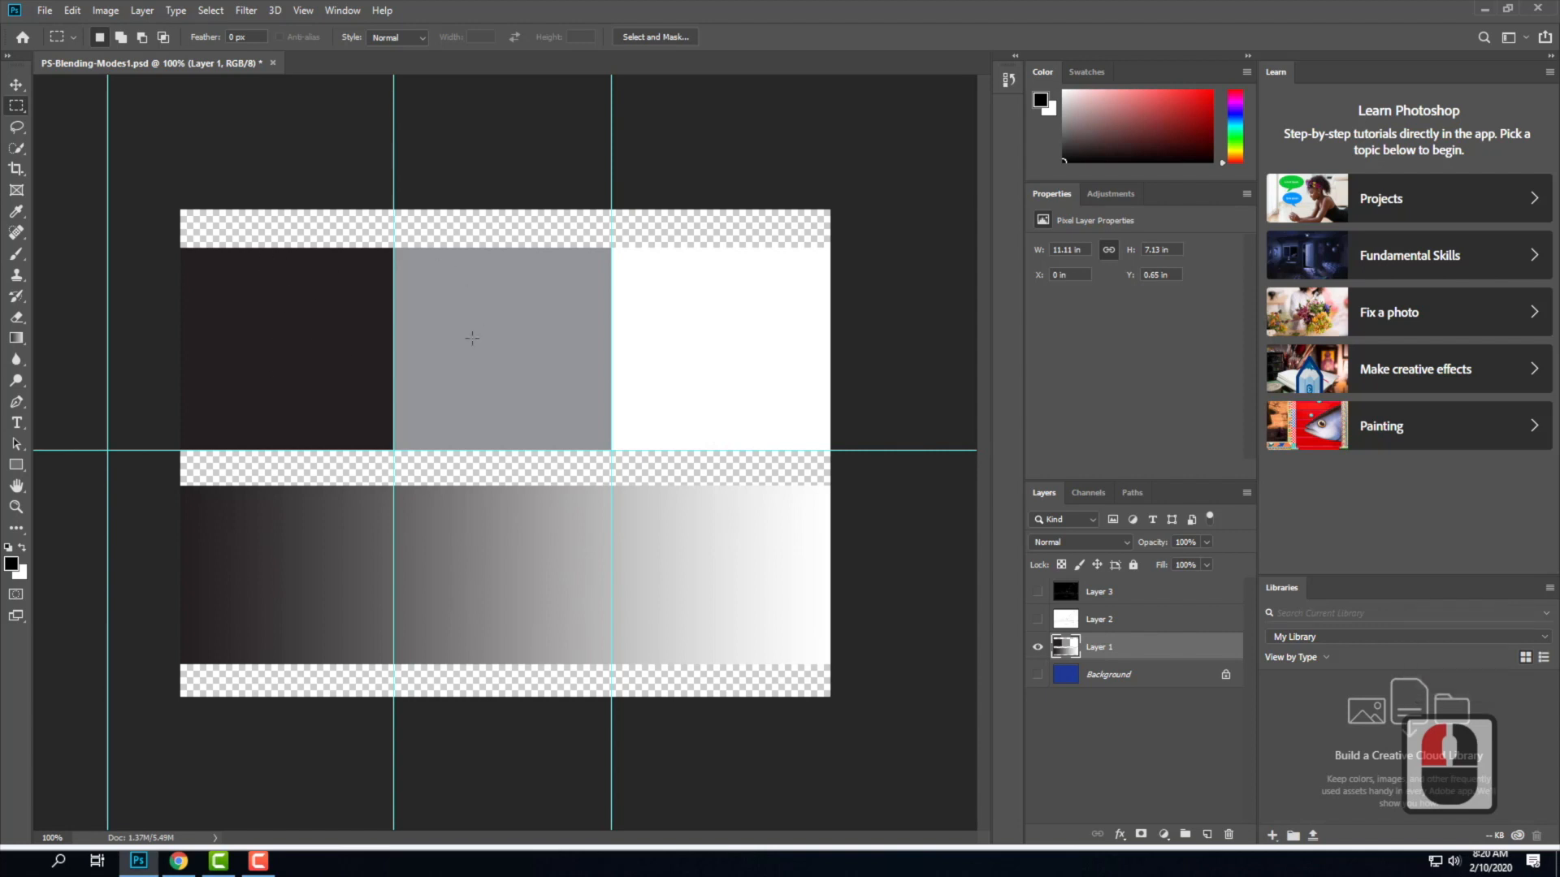
pyautogui.click(1037, 620)
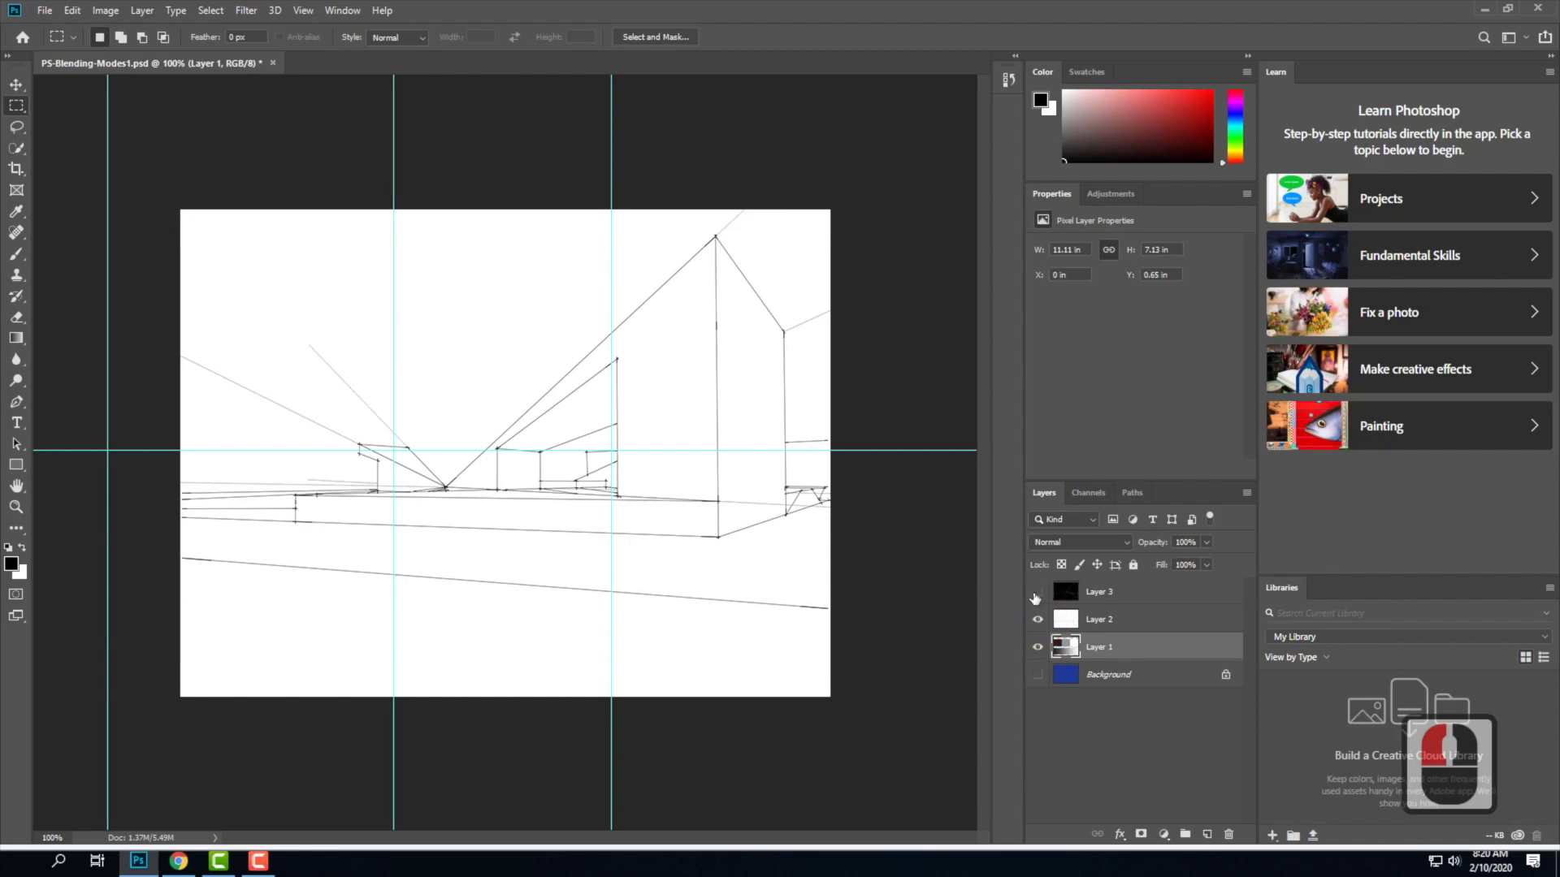
pyautogui.click(1037, 592)
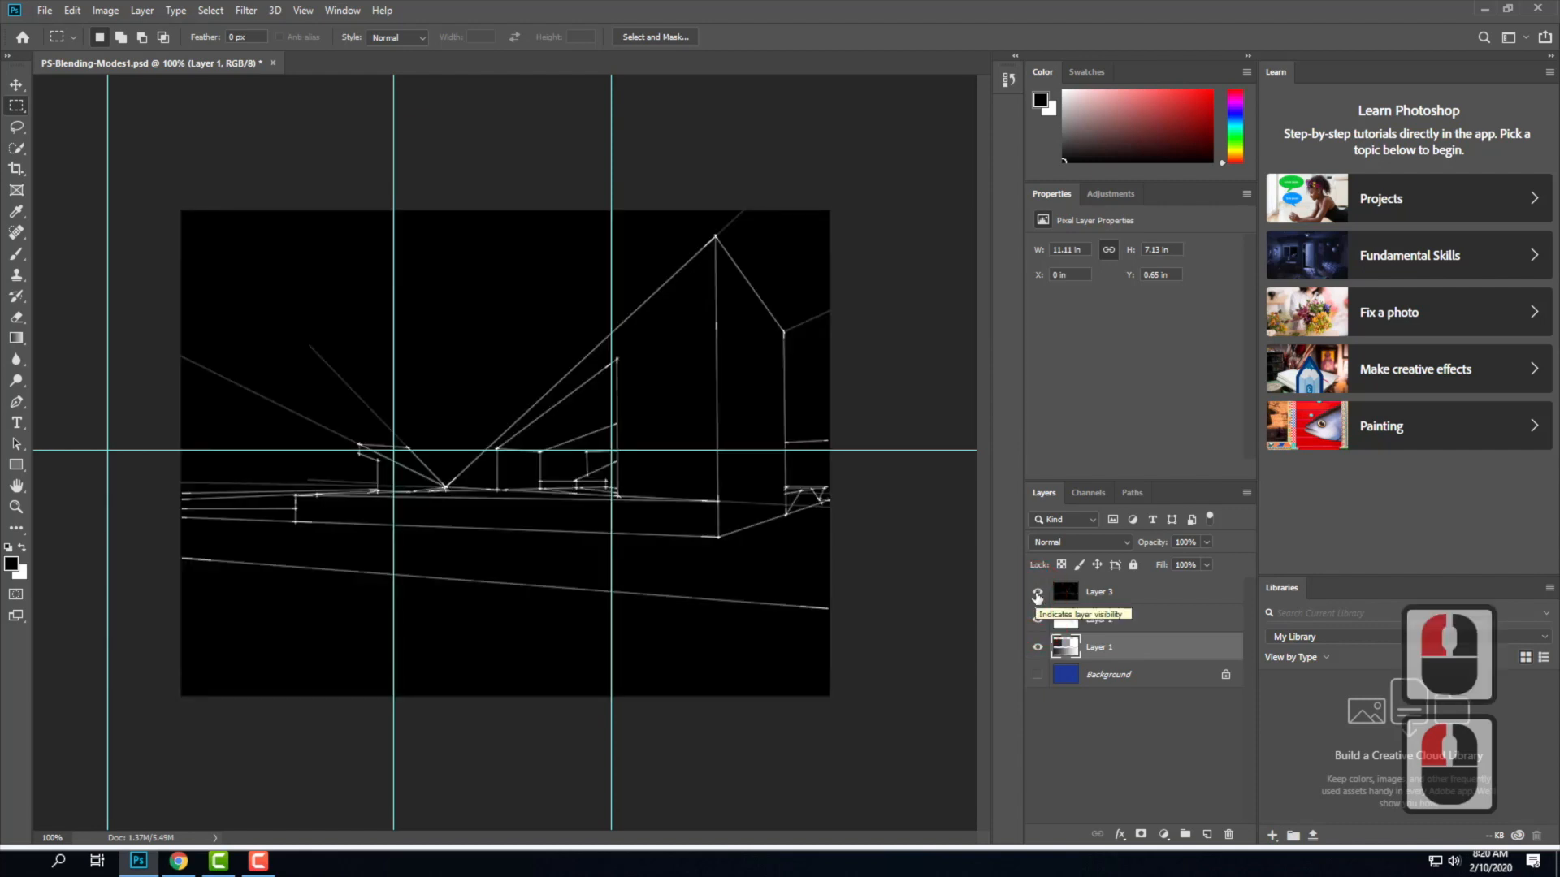
pyautogui.click(1038, 592)
pyautogui.click(1039, 619)
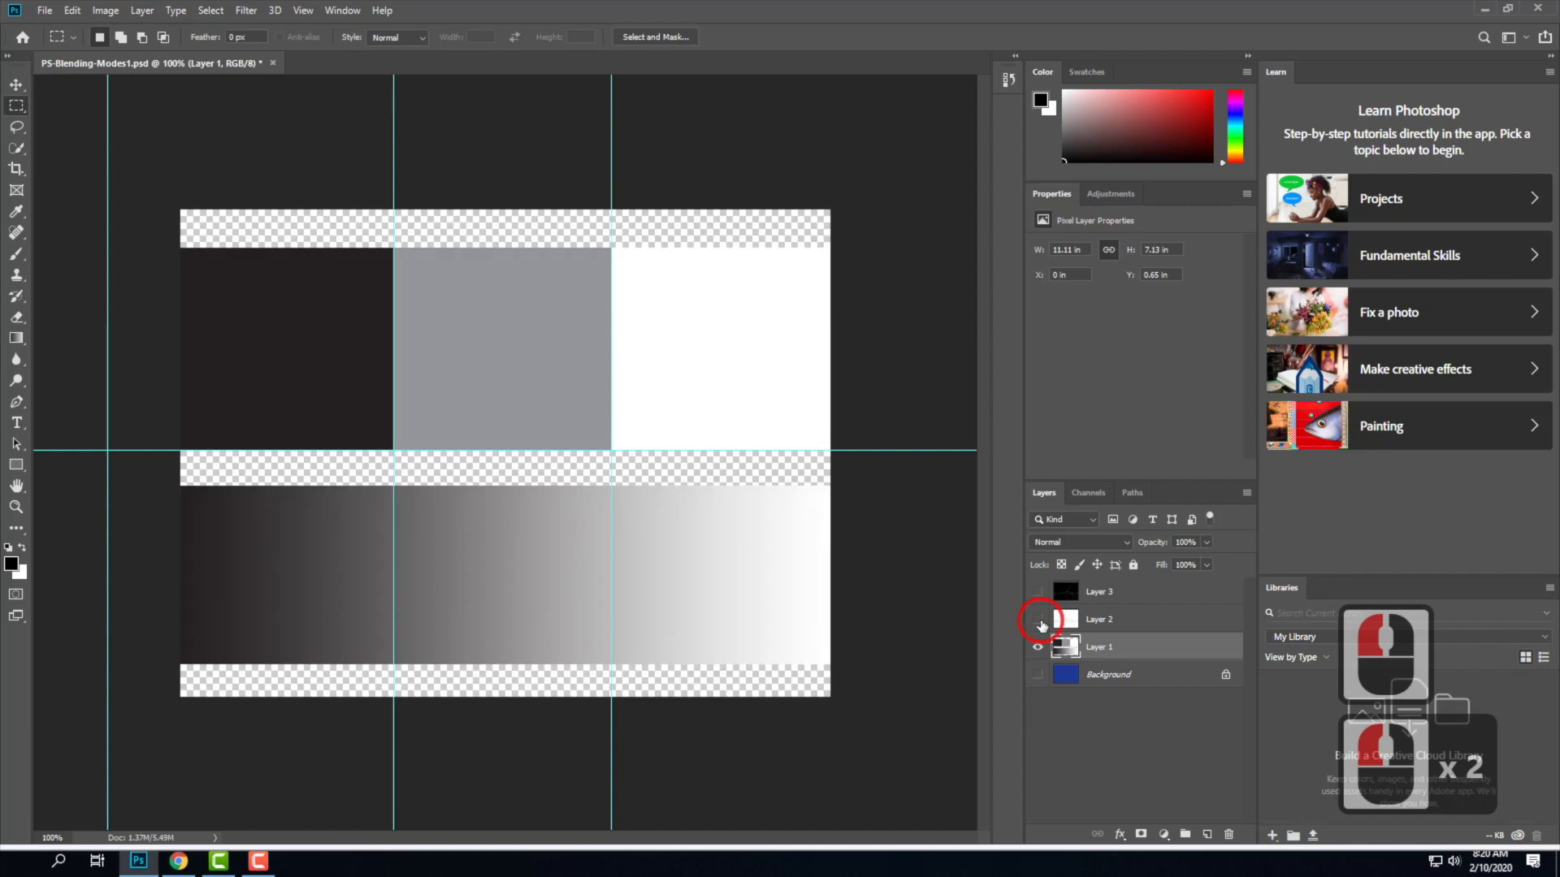
pyautogui.click(1037, 674)
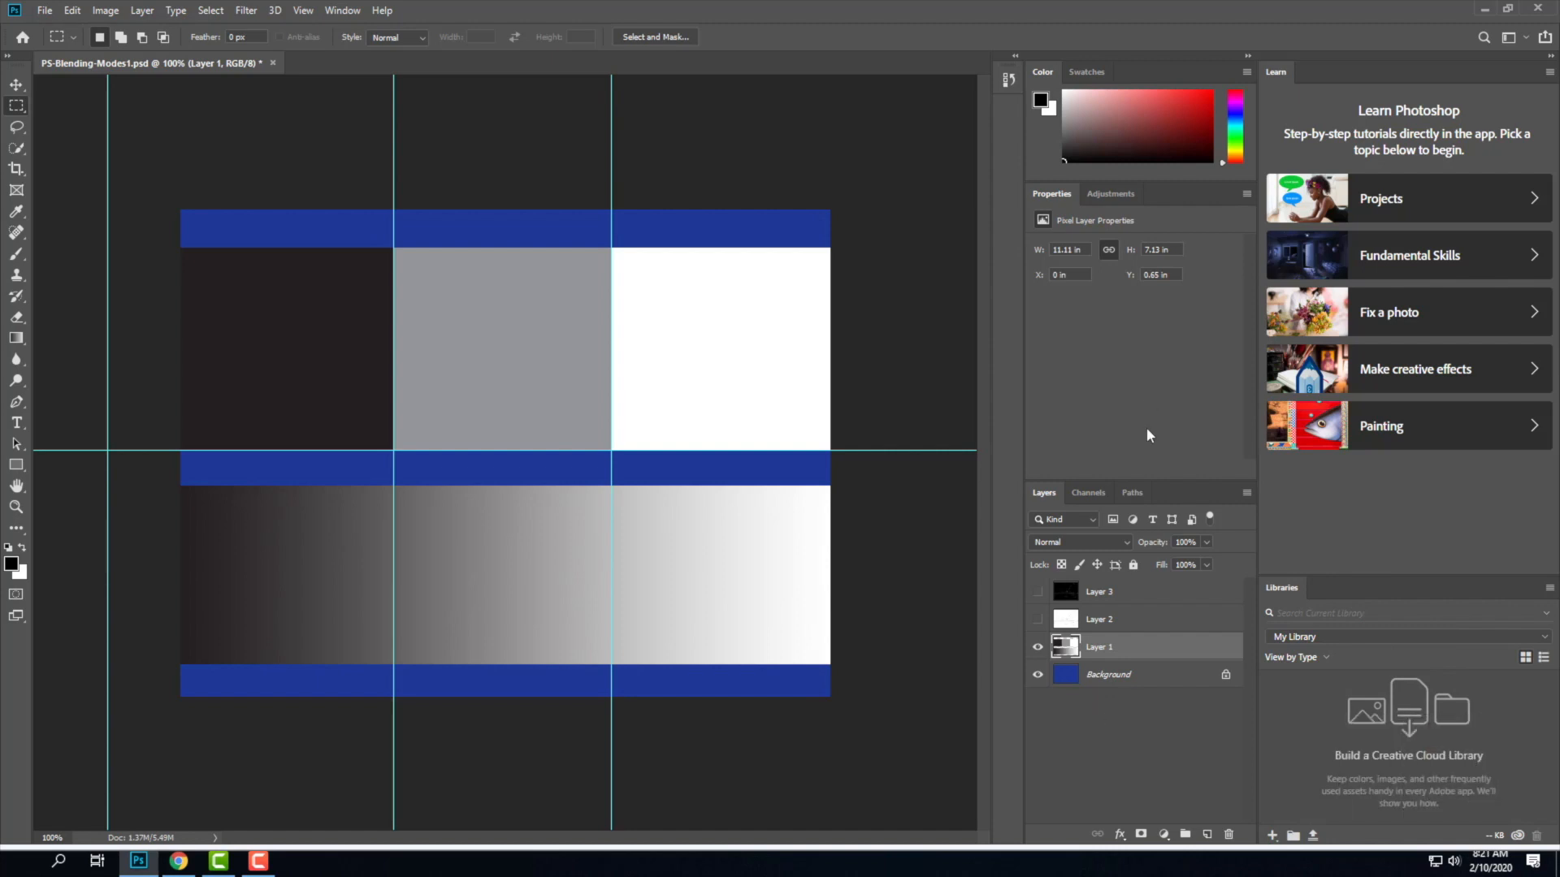
# Set the blending mode of Layer 1 to Multiply.
pyautogui.click(1158, 741)
pyautogui.click(1100, 651)
pyautogui.click(1058, 550)
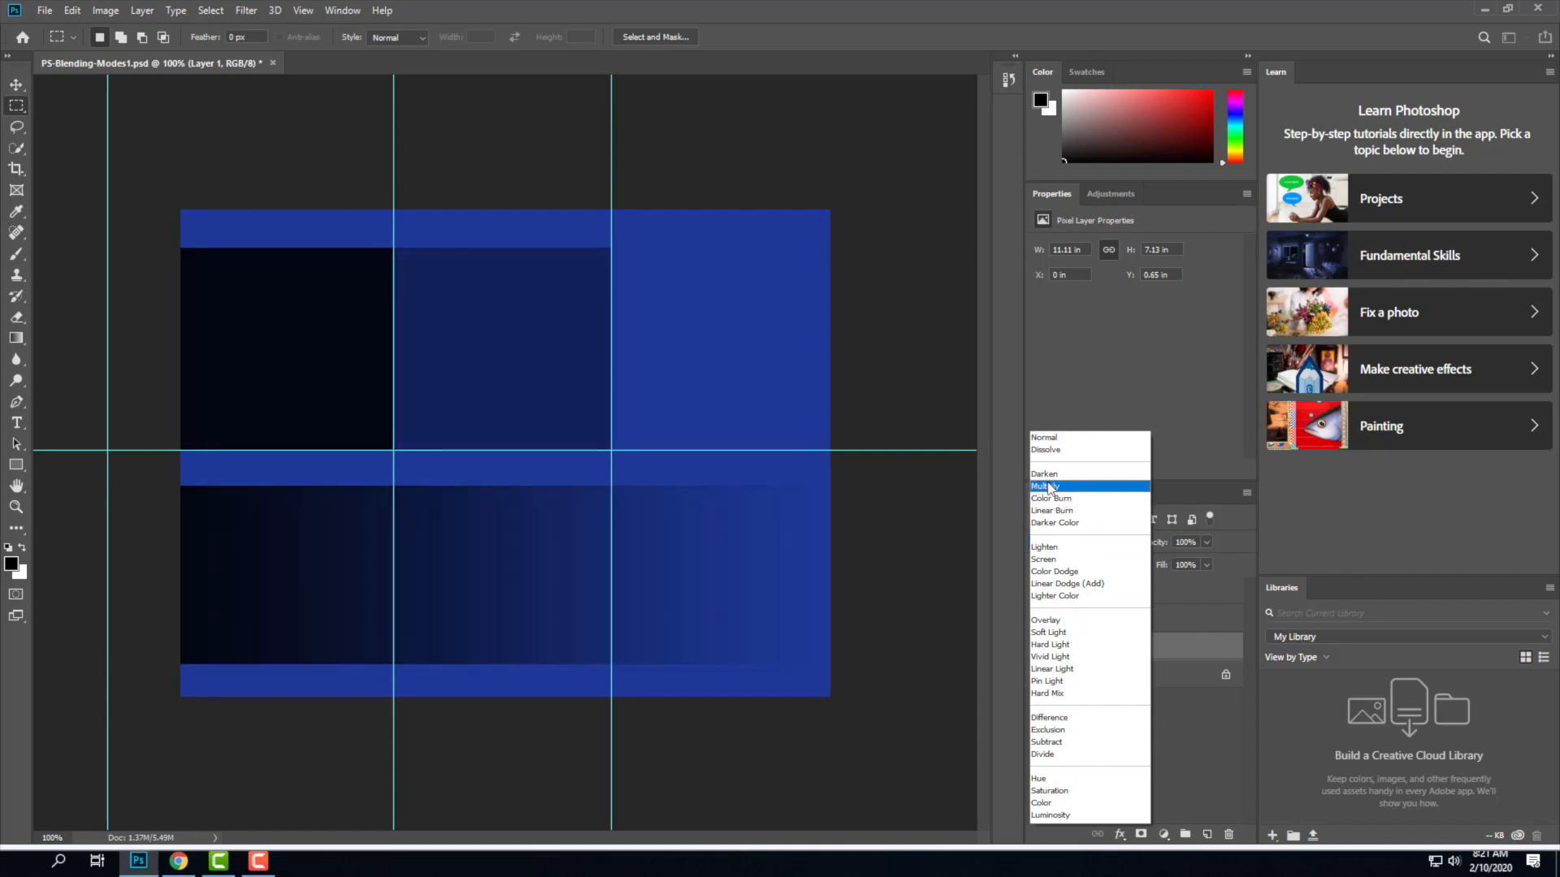
pyautogui.click(1056, 487)
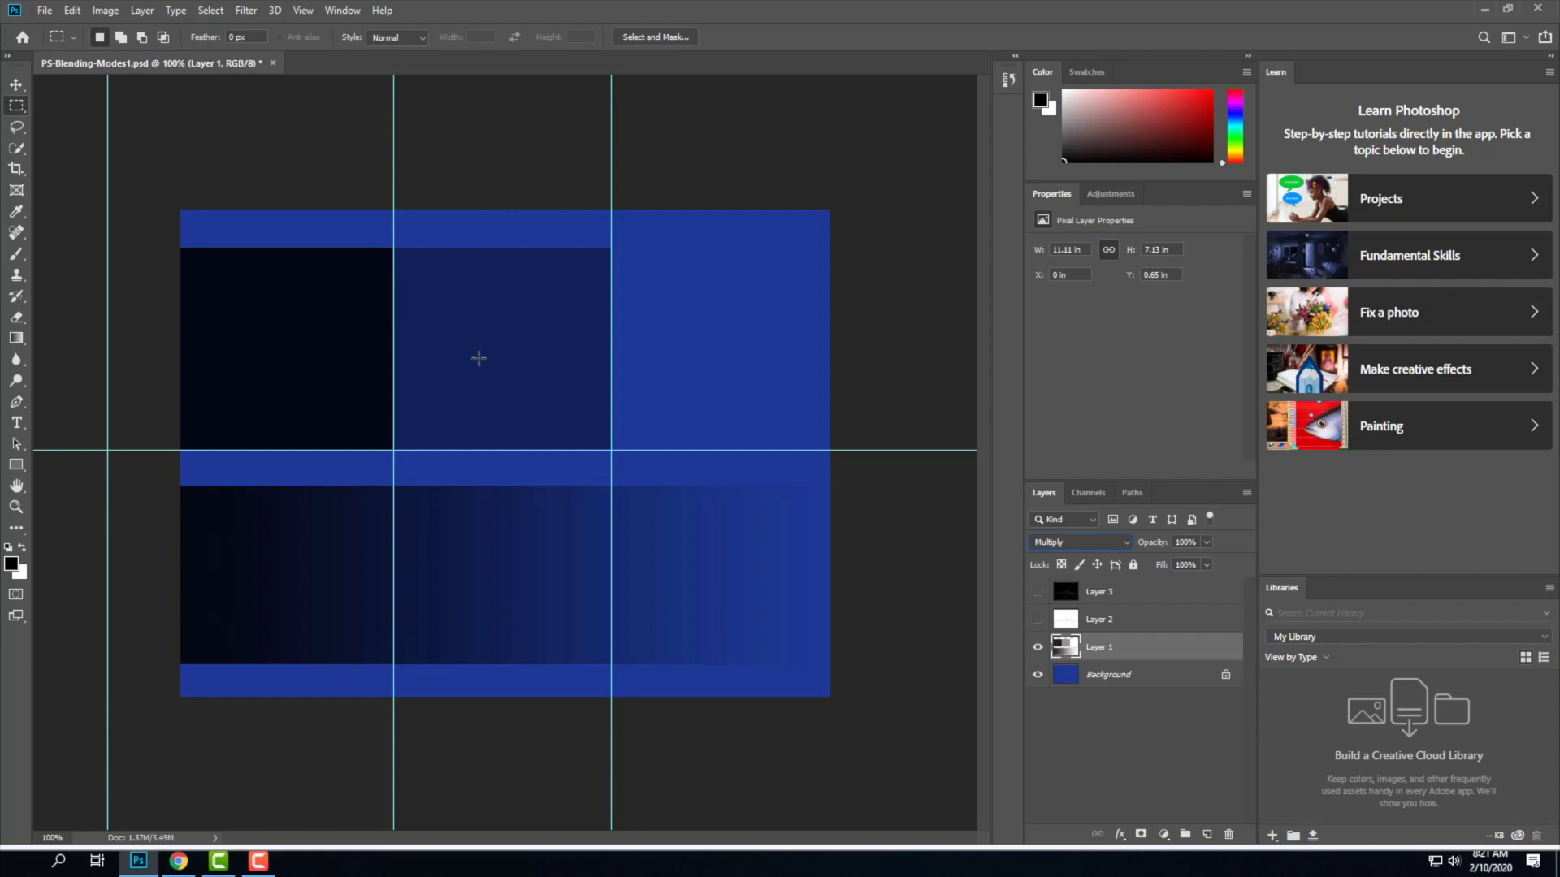
# Switch the blending mode of Layer 1 to Screen and then to Overlay.
pyautogui.click(1052, 542)
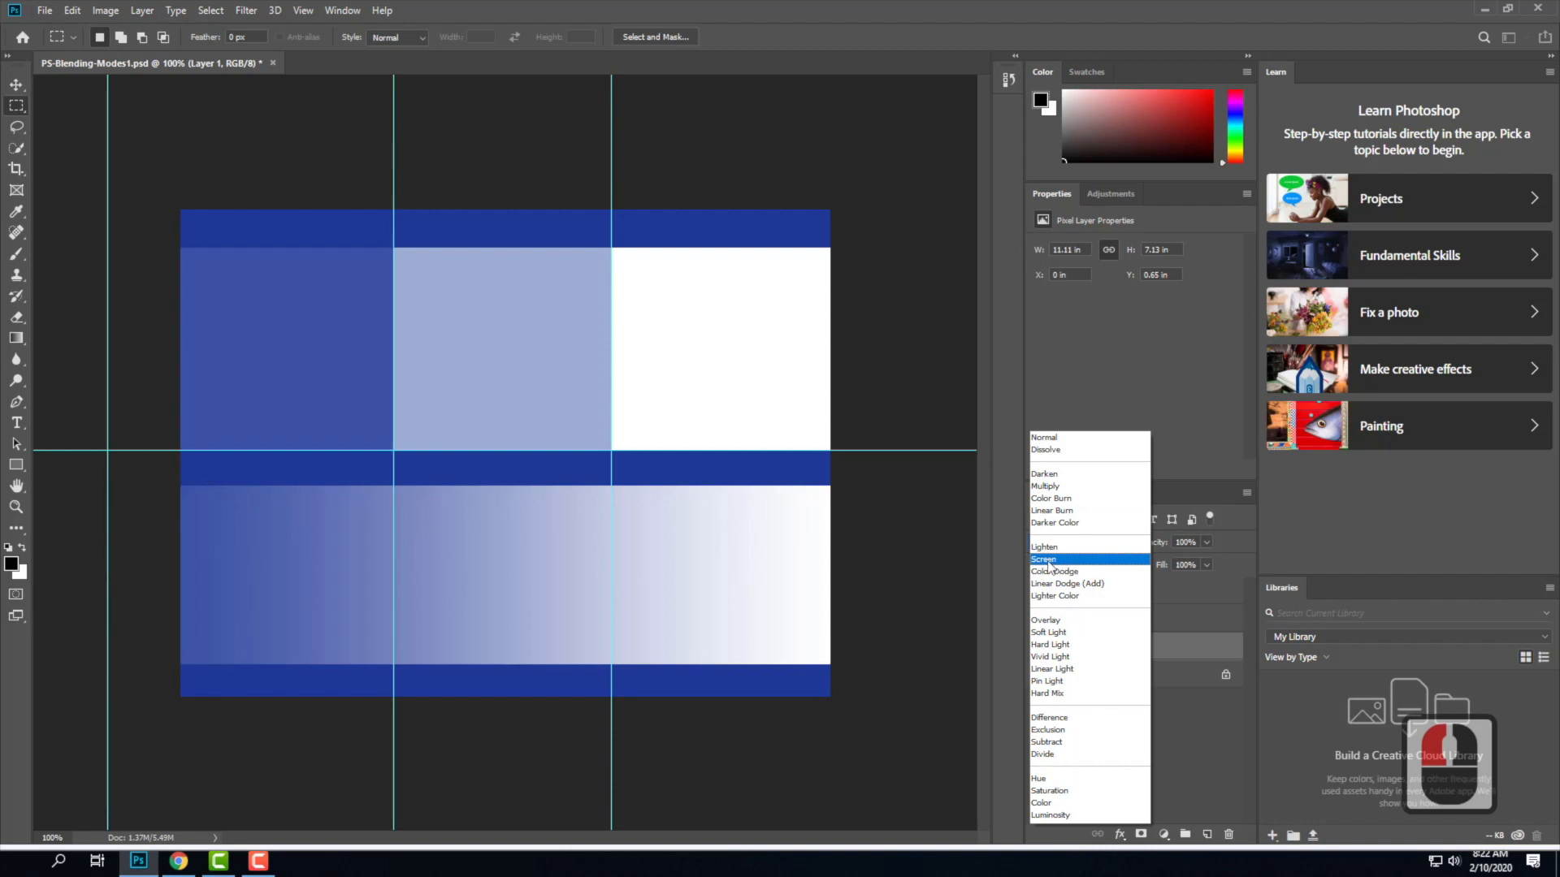
pyautogui.click(1047, 561)
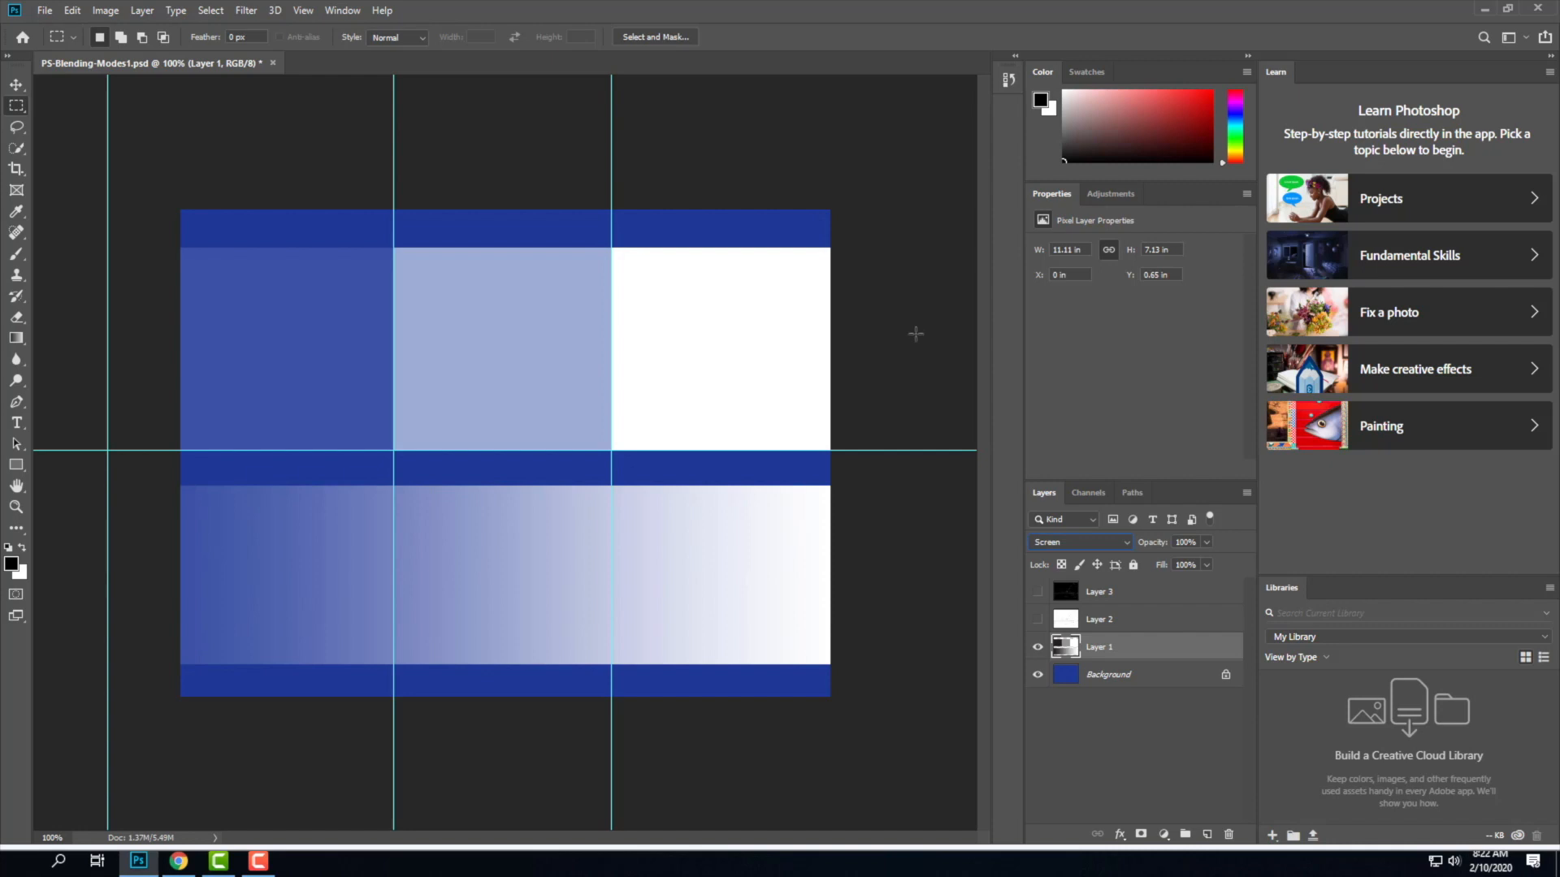
pyautogui.click(1072, 539)
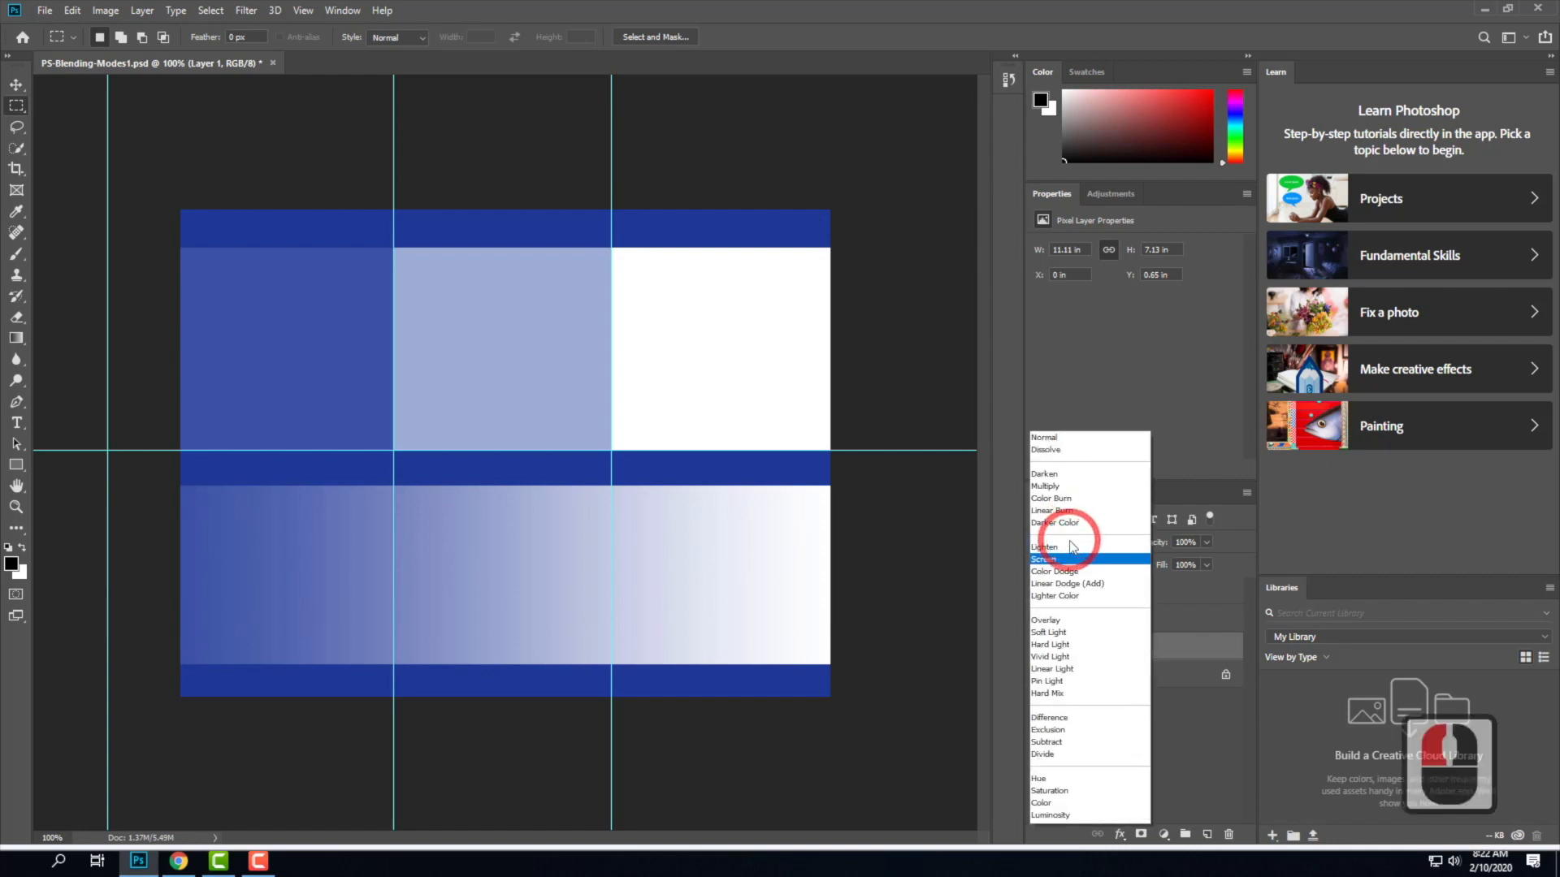
pyautogui.click(1047, 620)
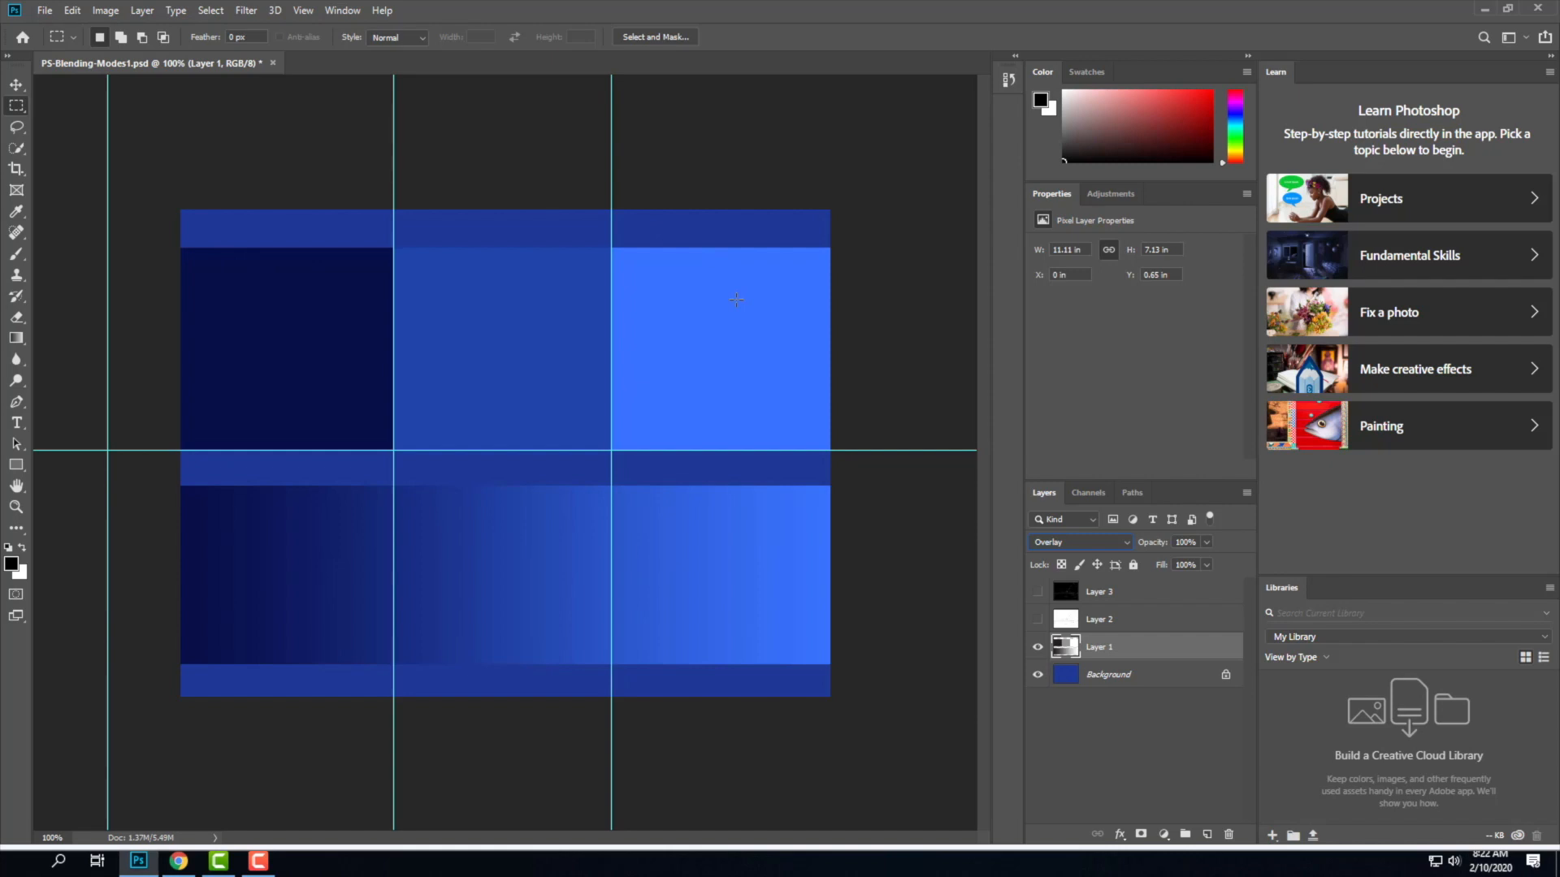
pyautogui.click(1070, 543)
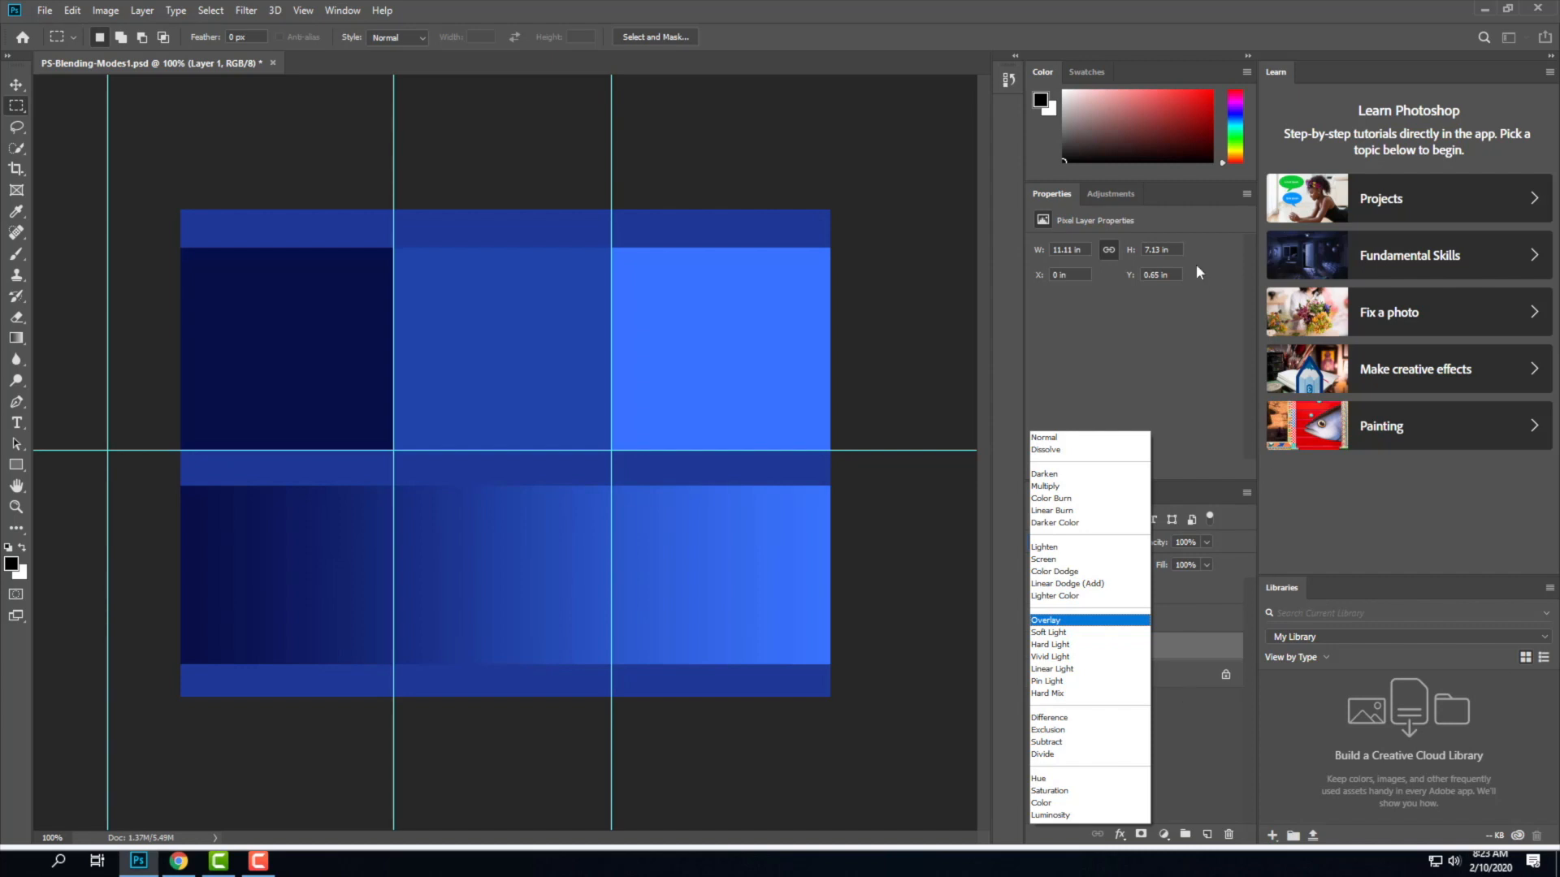
pyautogui.click(1126, 428)
# Show Layer 2 with its blending mode set to Multiply and hide Layer 1.
pyautogui.click(1043, 631)
pyautogui.click(1039, 620)
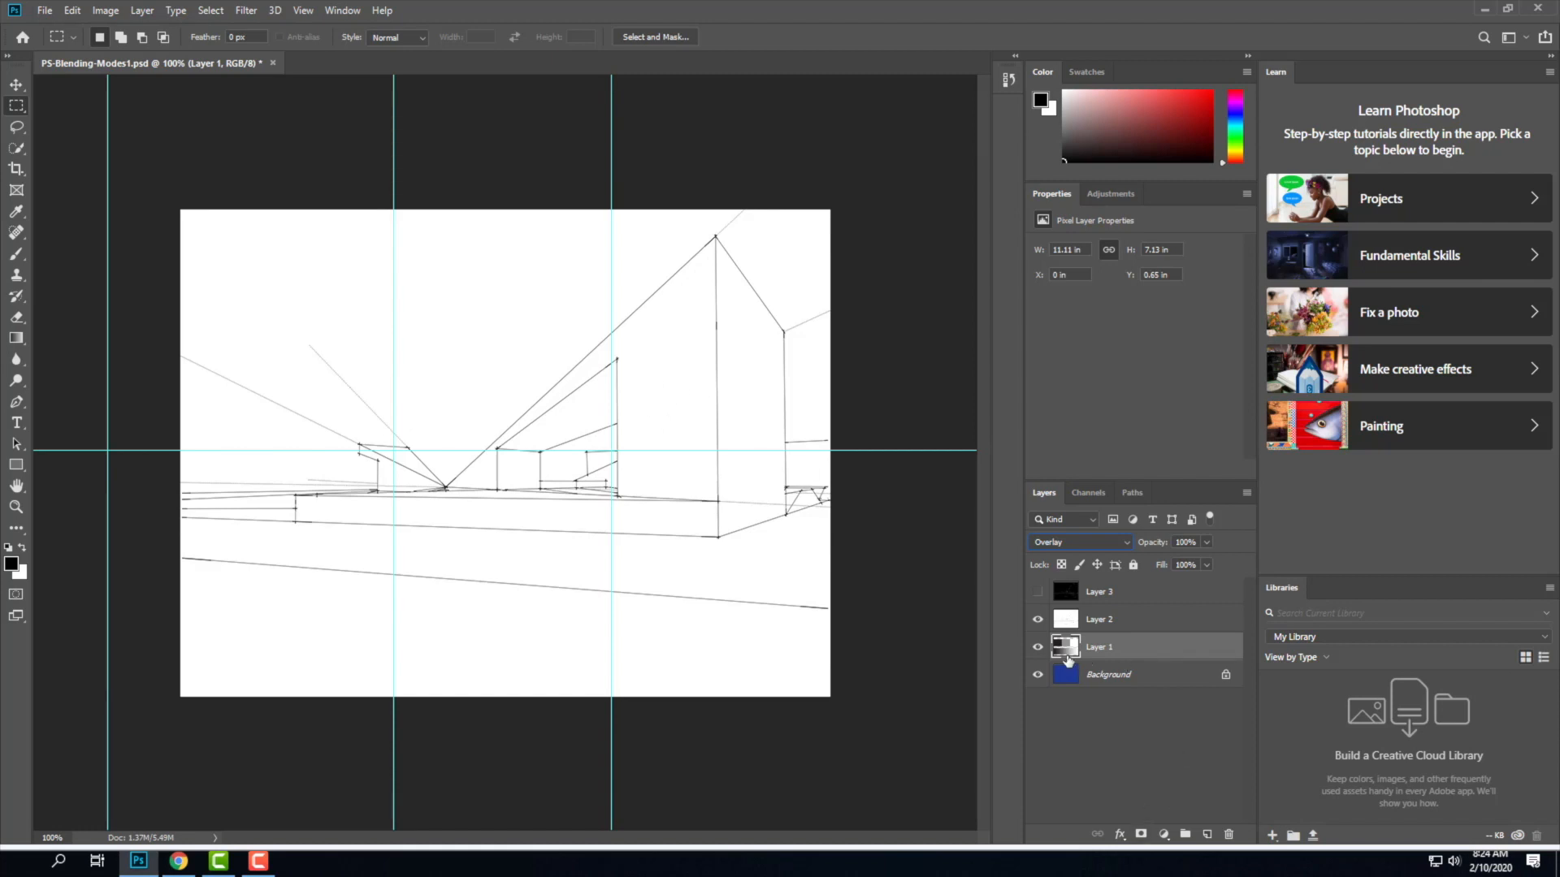
pyautogui.click(1113, 619)
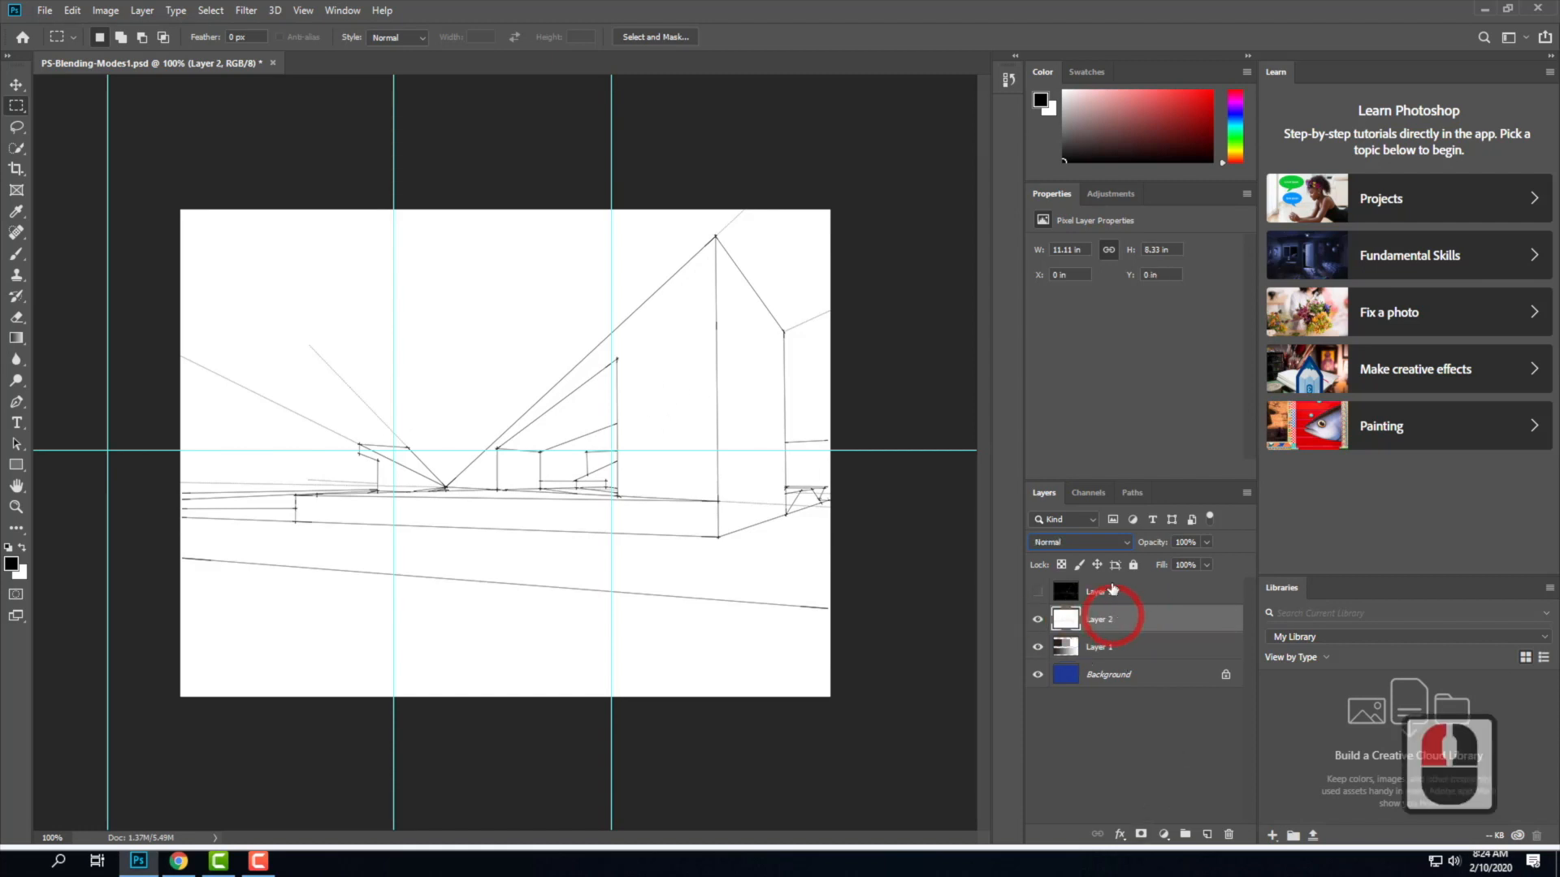
pyautogui.click(1070, 544)
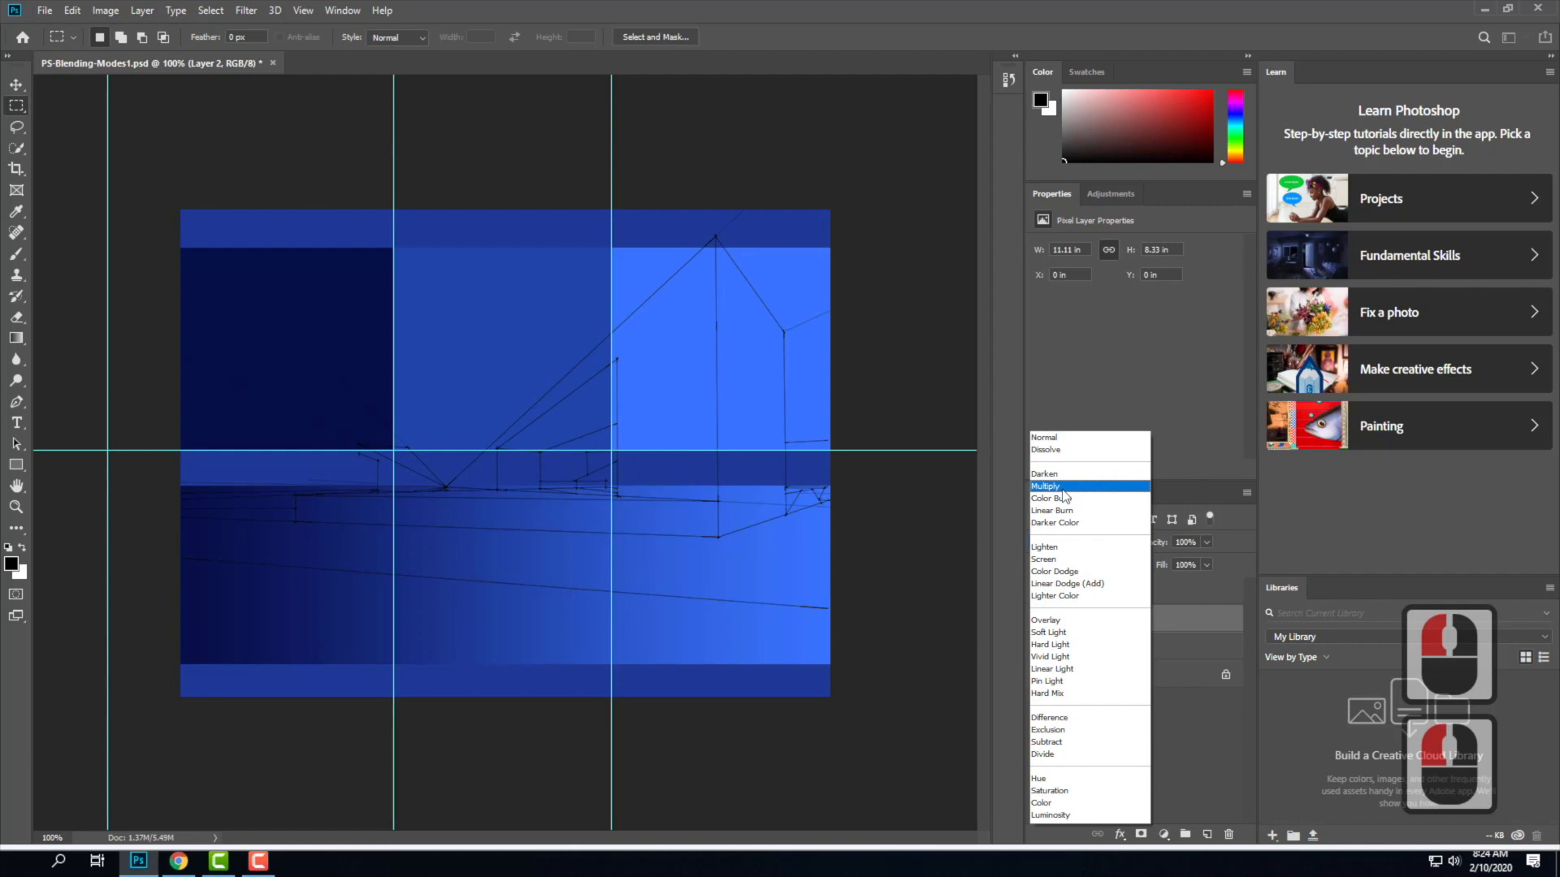
pyautogui.click(1045, 485)
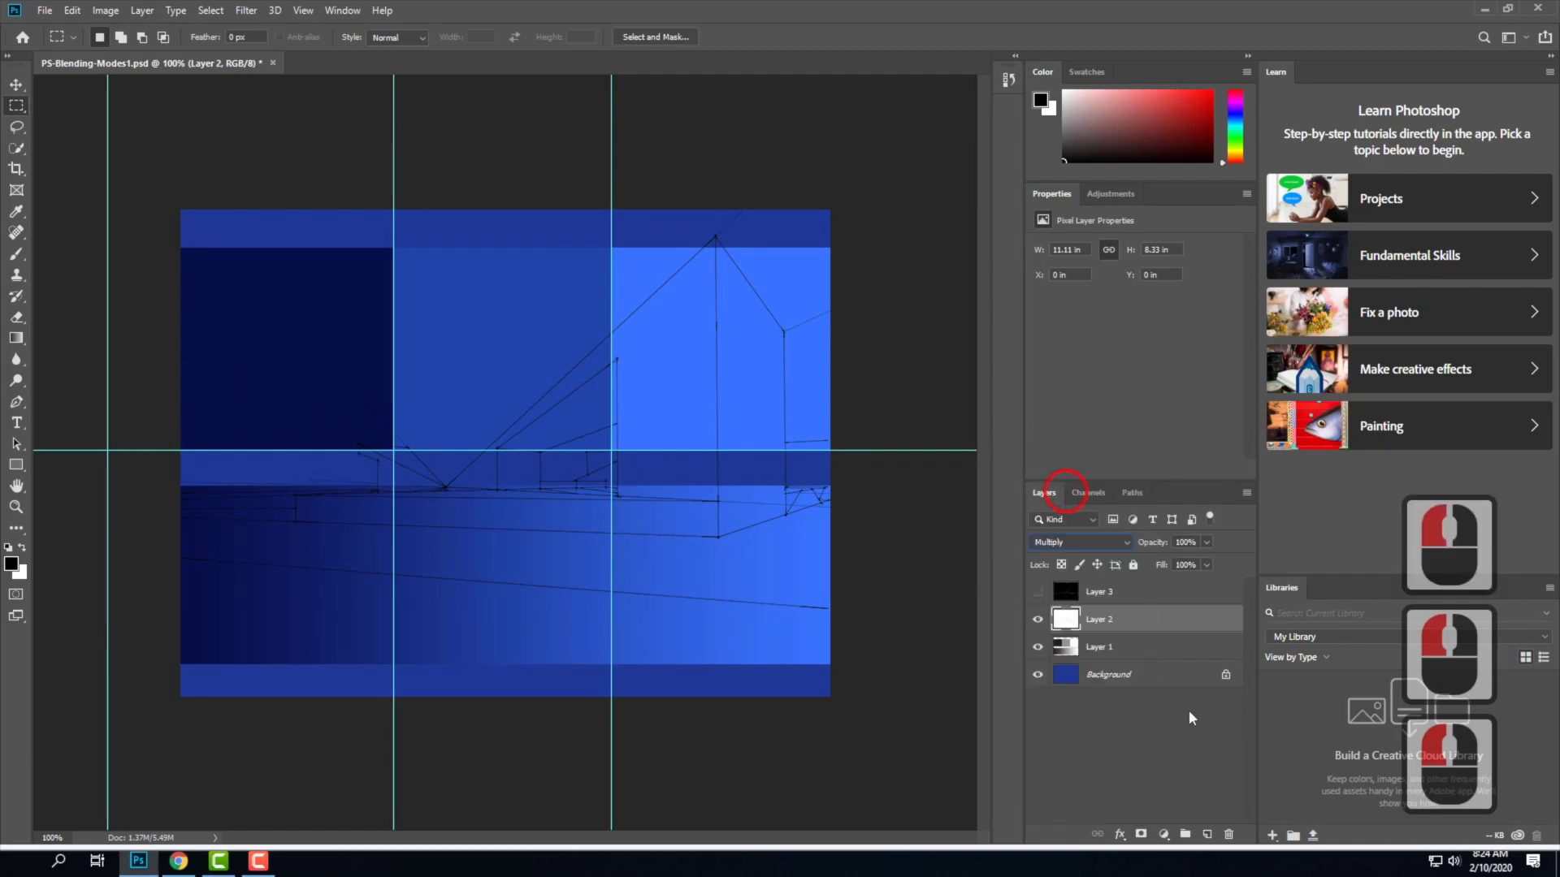
pyautogui.click(1038, 647)
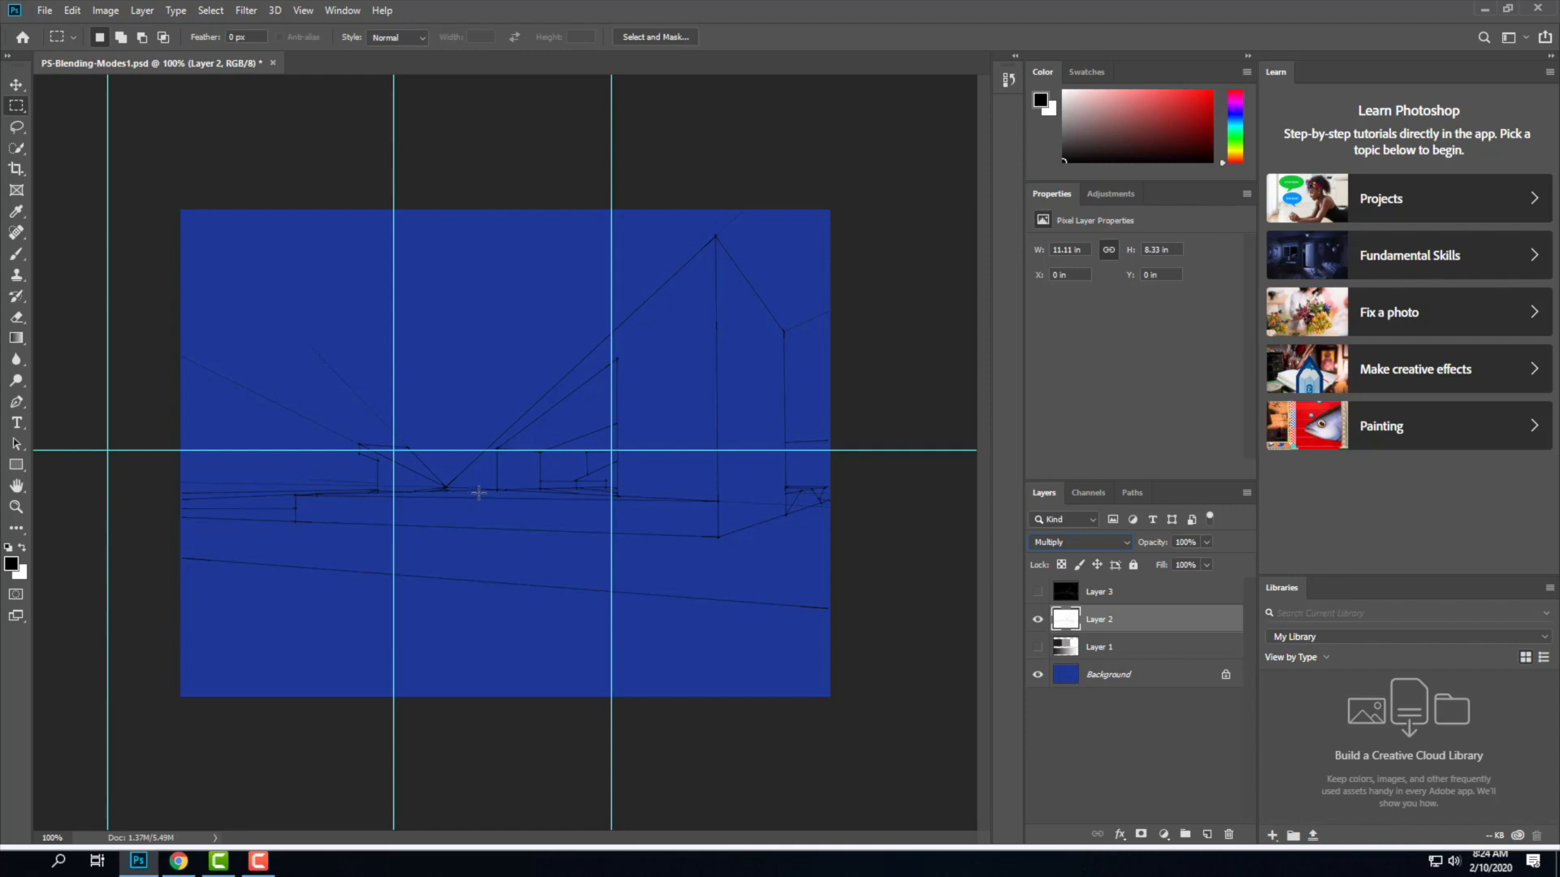
# Set the blending mode of Layer 2 to Screen and preview Overlay on it without applying it.
pyautogui.click(1089, 542)
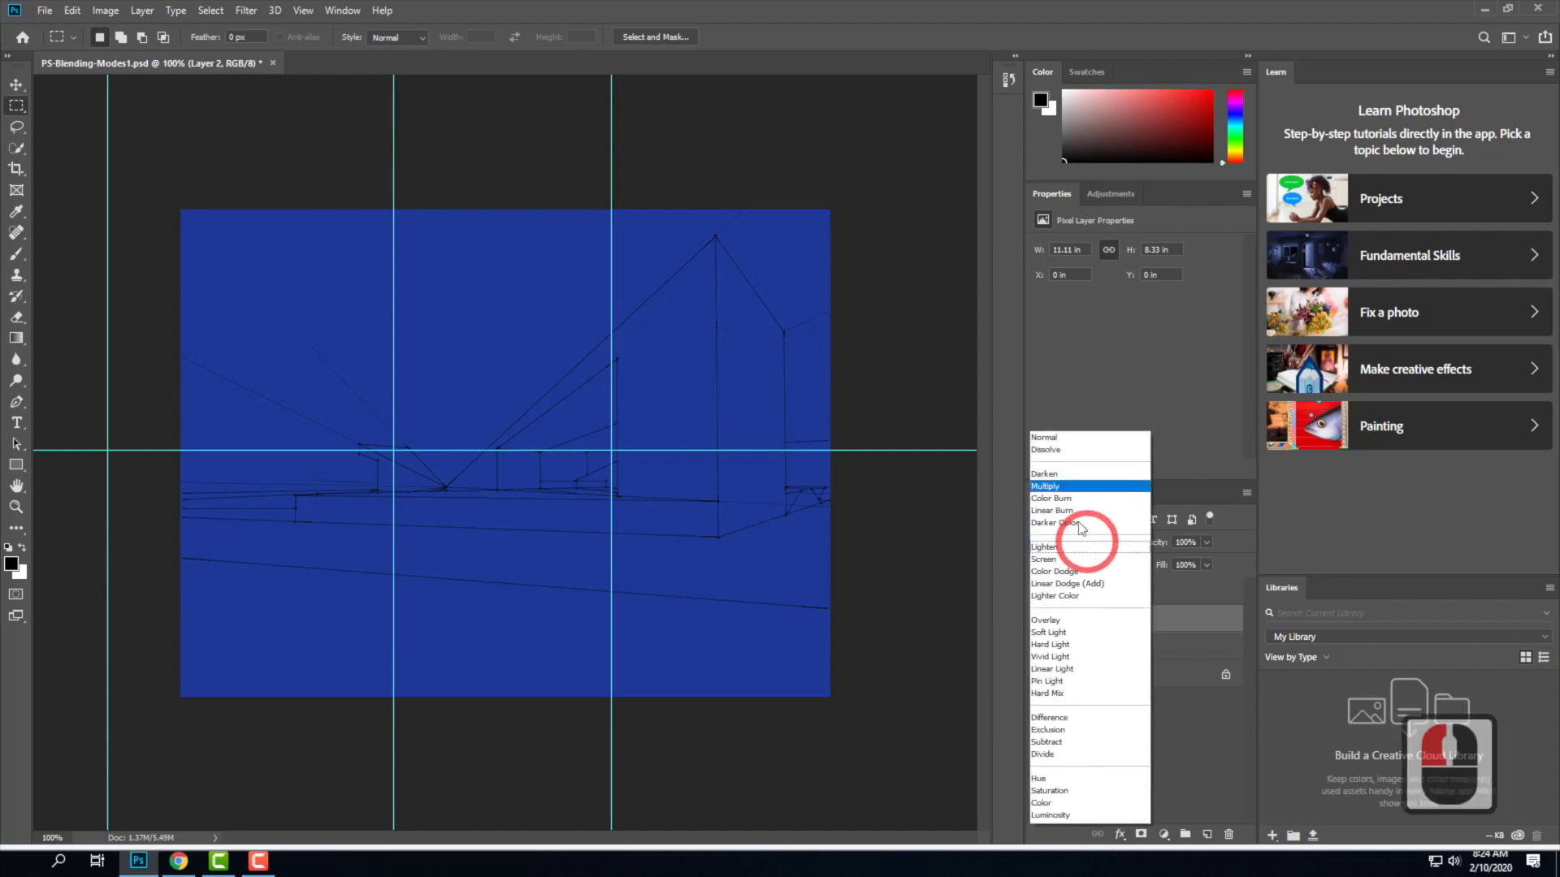
pyautogui.click(1066, 566)
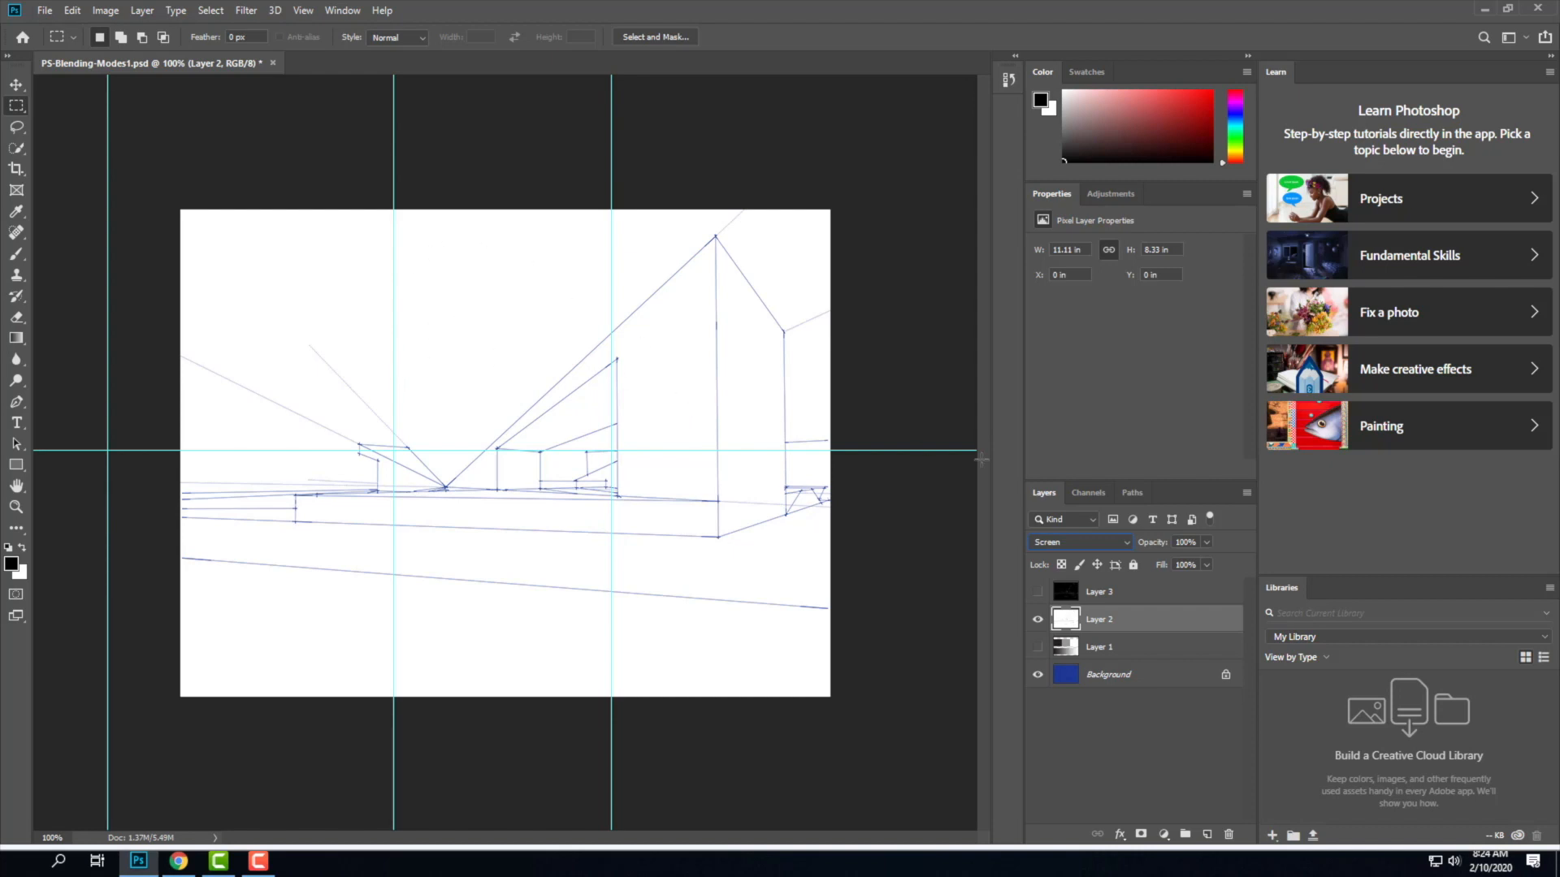
pyautogui.moveTo(1089, 550); pyautogui.dragTo(1077, 629)
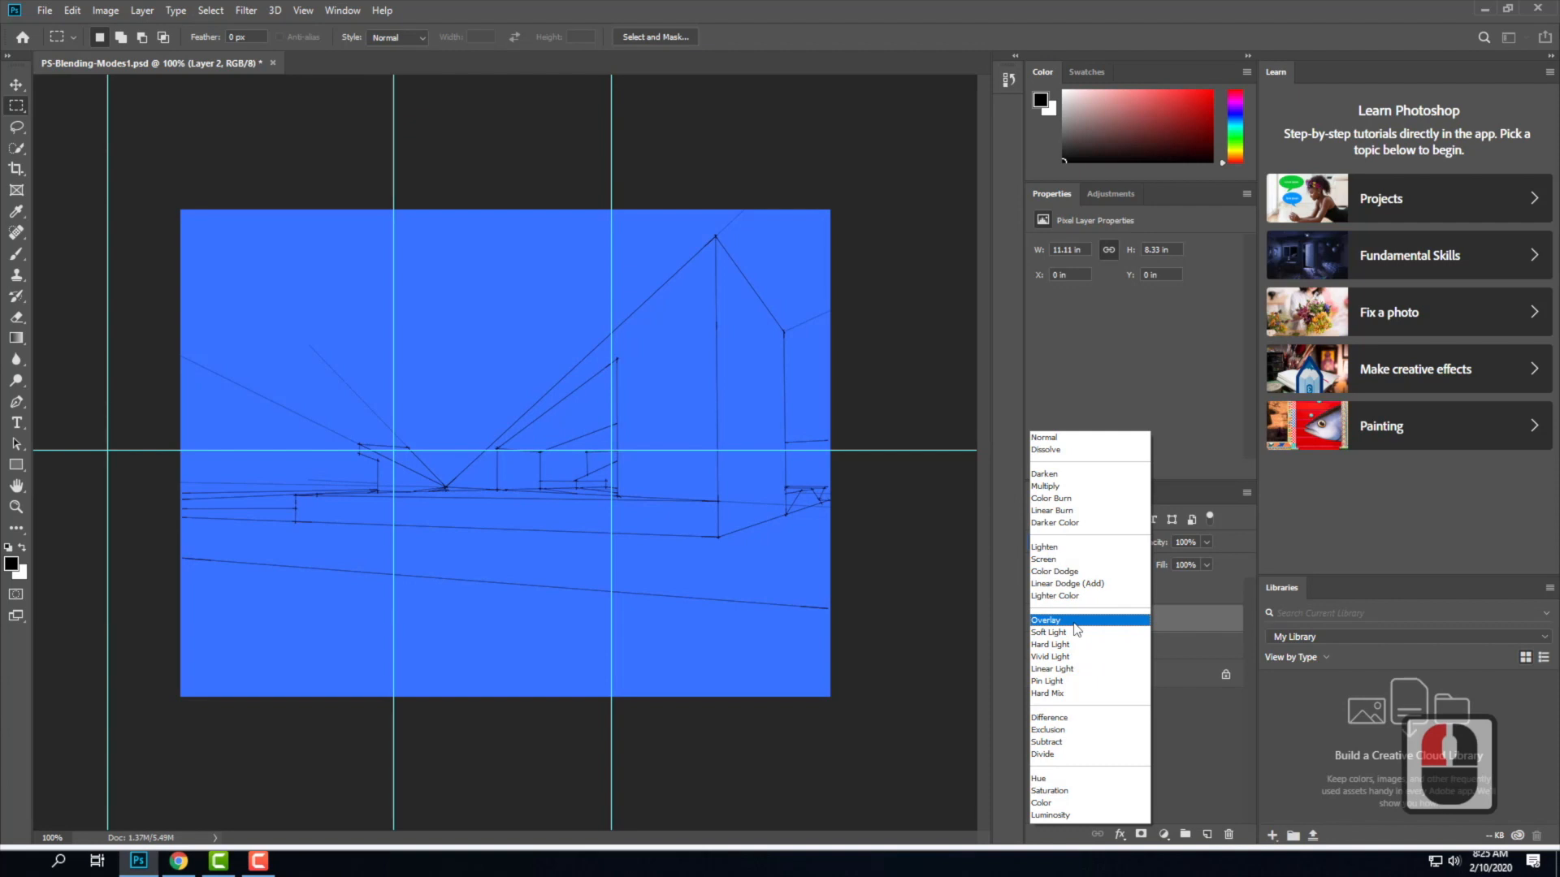
pyautogui.moveTo(1076, 630); pyautogui.dragTo(1186, 726)
# Hide Layer 2 and show Layer 3 above the blue Background.
pyautogui.click(1037, 622)
pyautogui.click(1038, 622)
pyautogui.click(1037, 592)
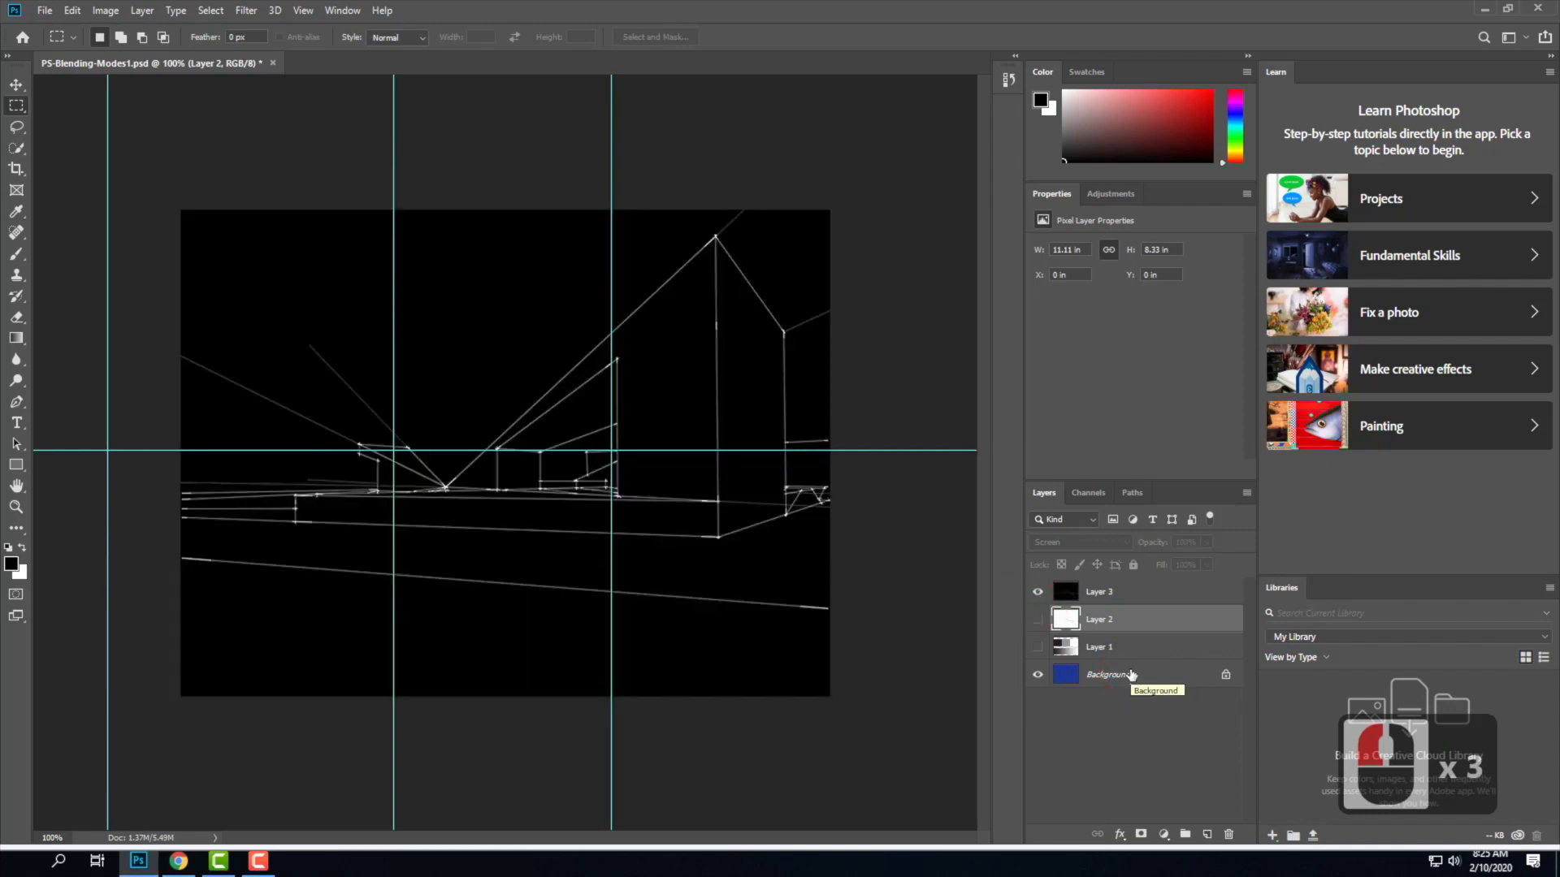
# Set the blending mode of Layer 3 to Screen and preview Normal for comparison without applying it.
pyautogui.click(1124, 599)
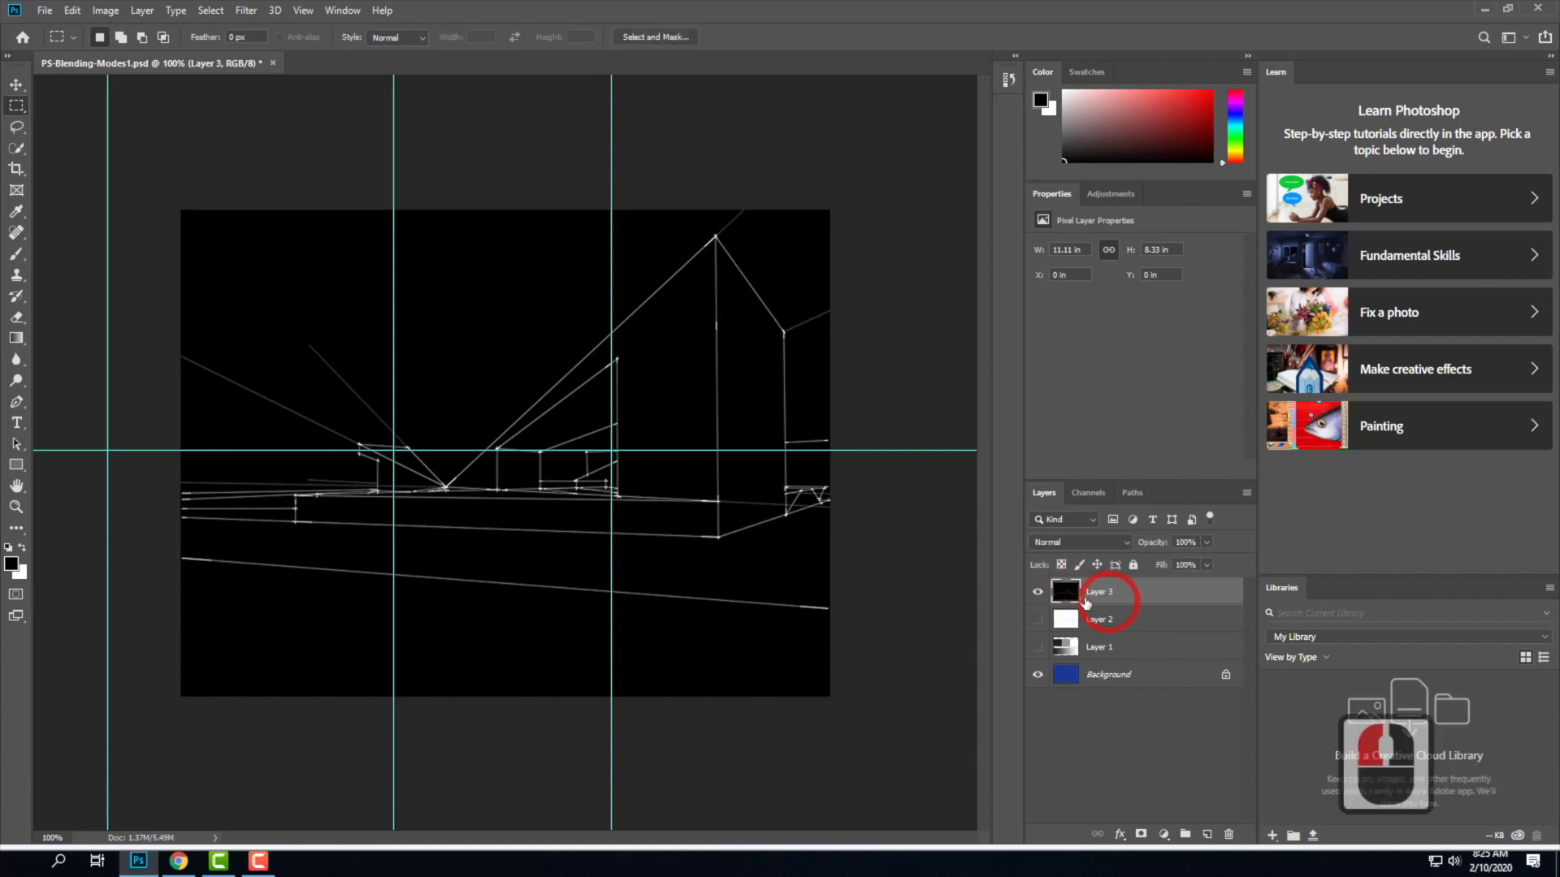
pyautogui.click(1108, 541)
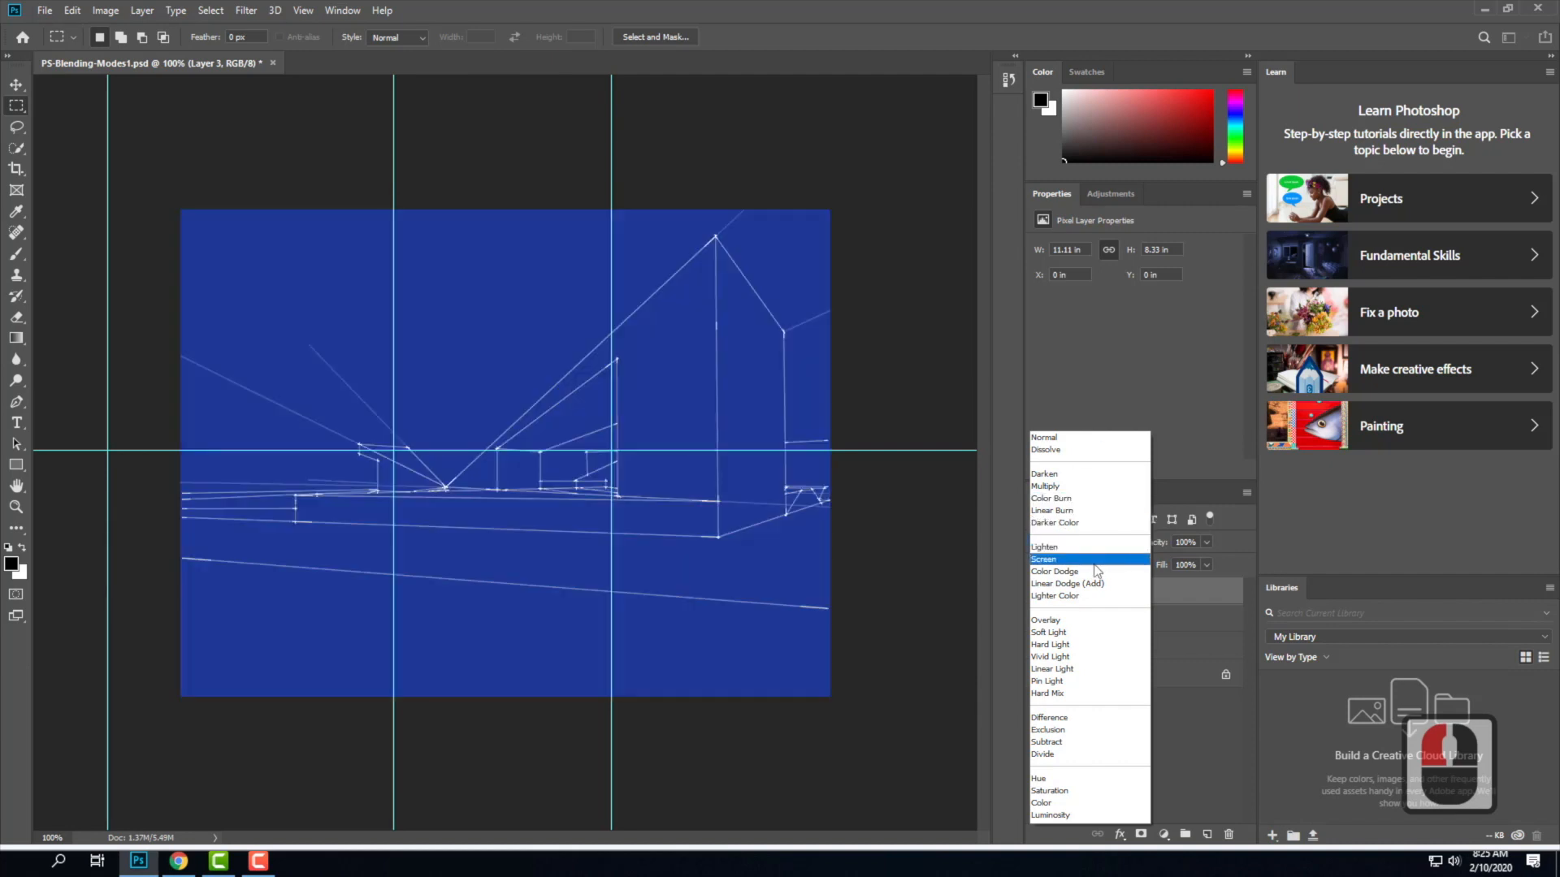
pyautogui.click(1094, 561)
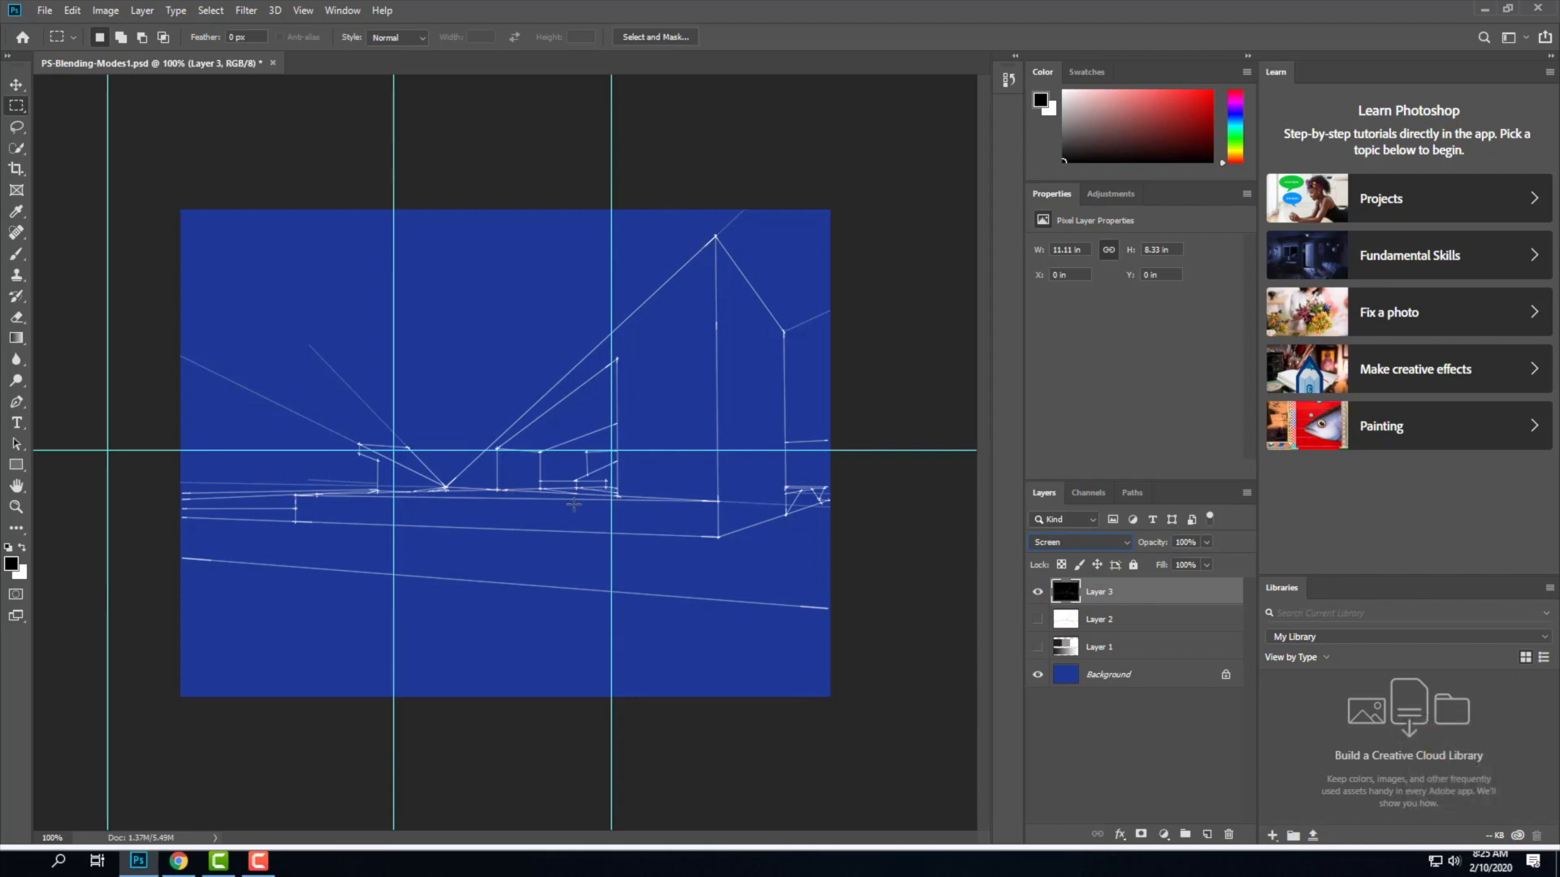
pyautogui.click(1096, 543)
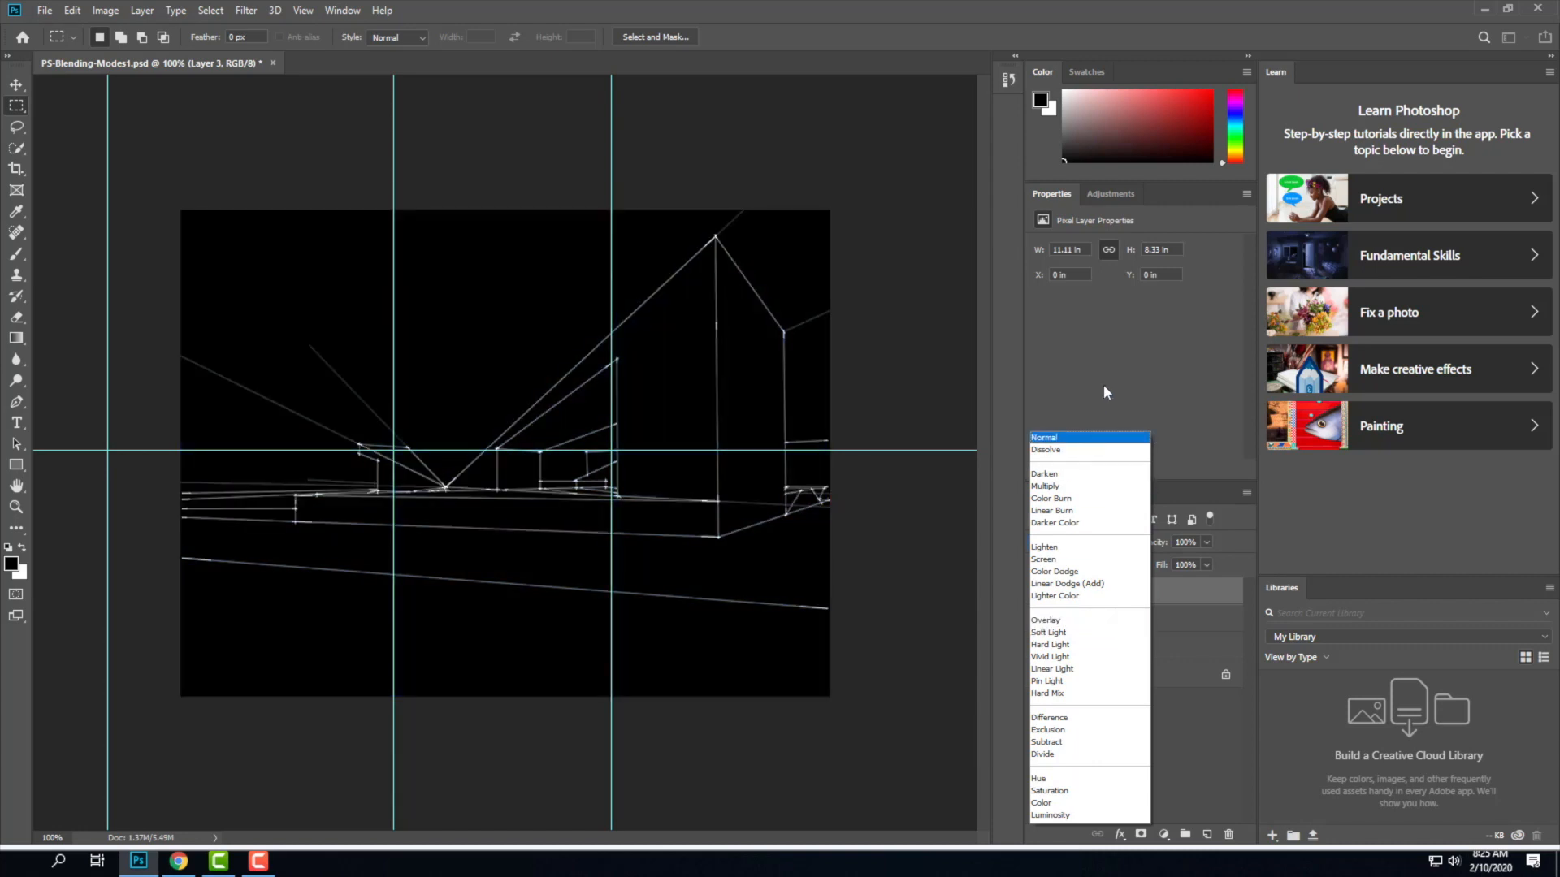
pyautogui.click(1104, 384)
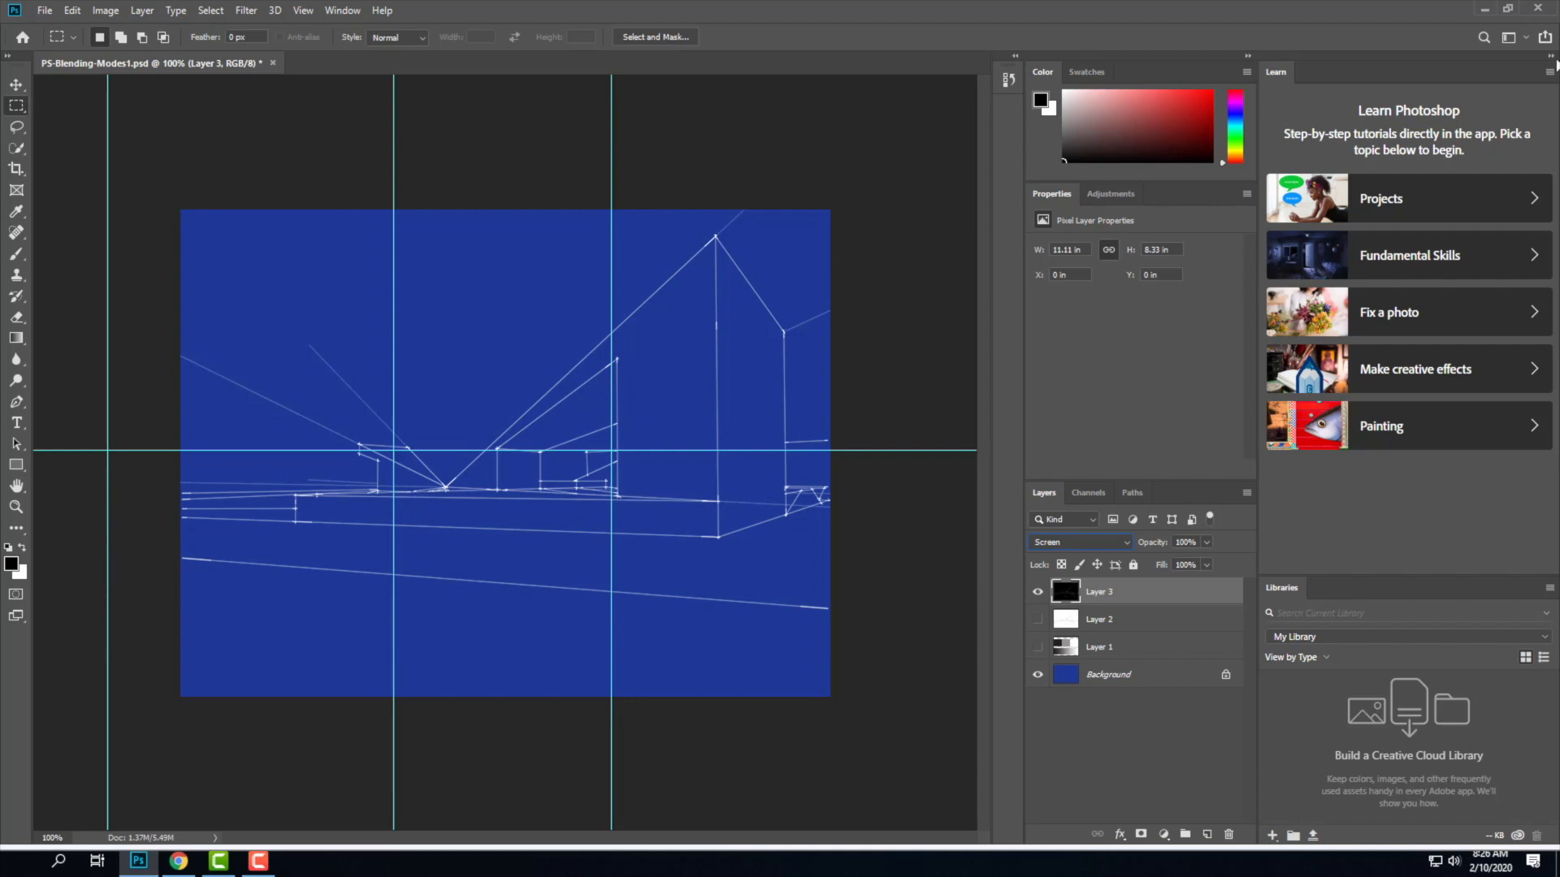
# Minimize Photoshop and switch to the Creative Commons CC Search page in Chrome.
pyautogui.click(1483, 9)
pyautogui.click(471, 155)
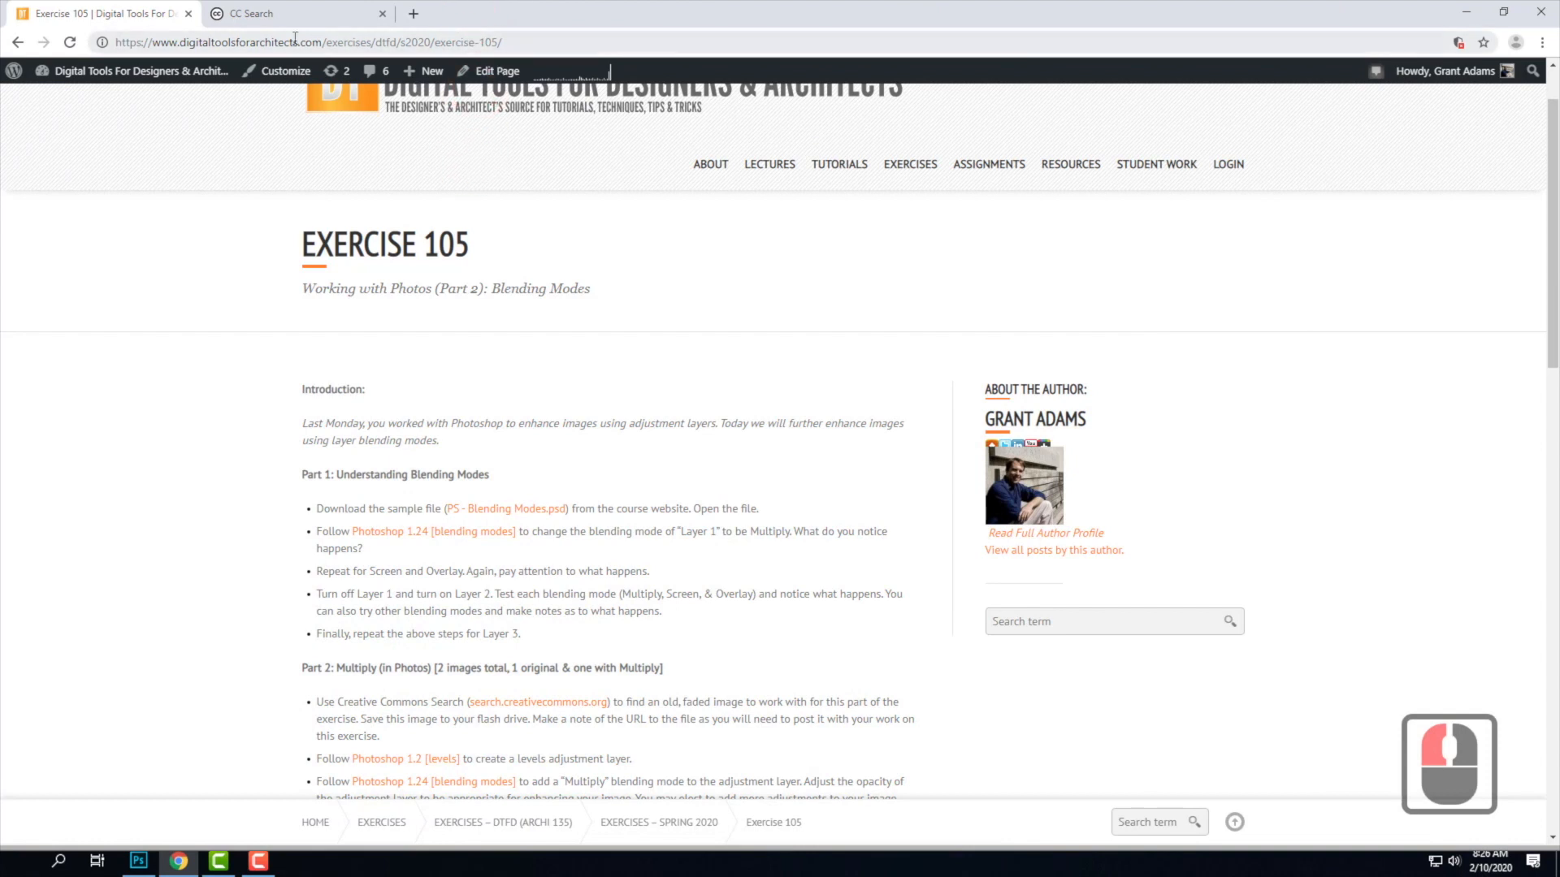
pyautogui.click(325, 21)
pyautogui.click(349, 293)
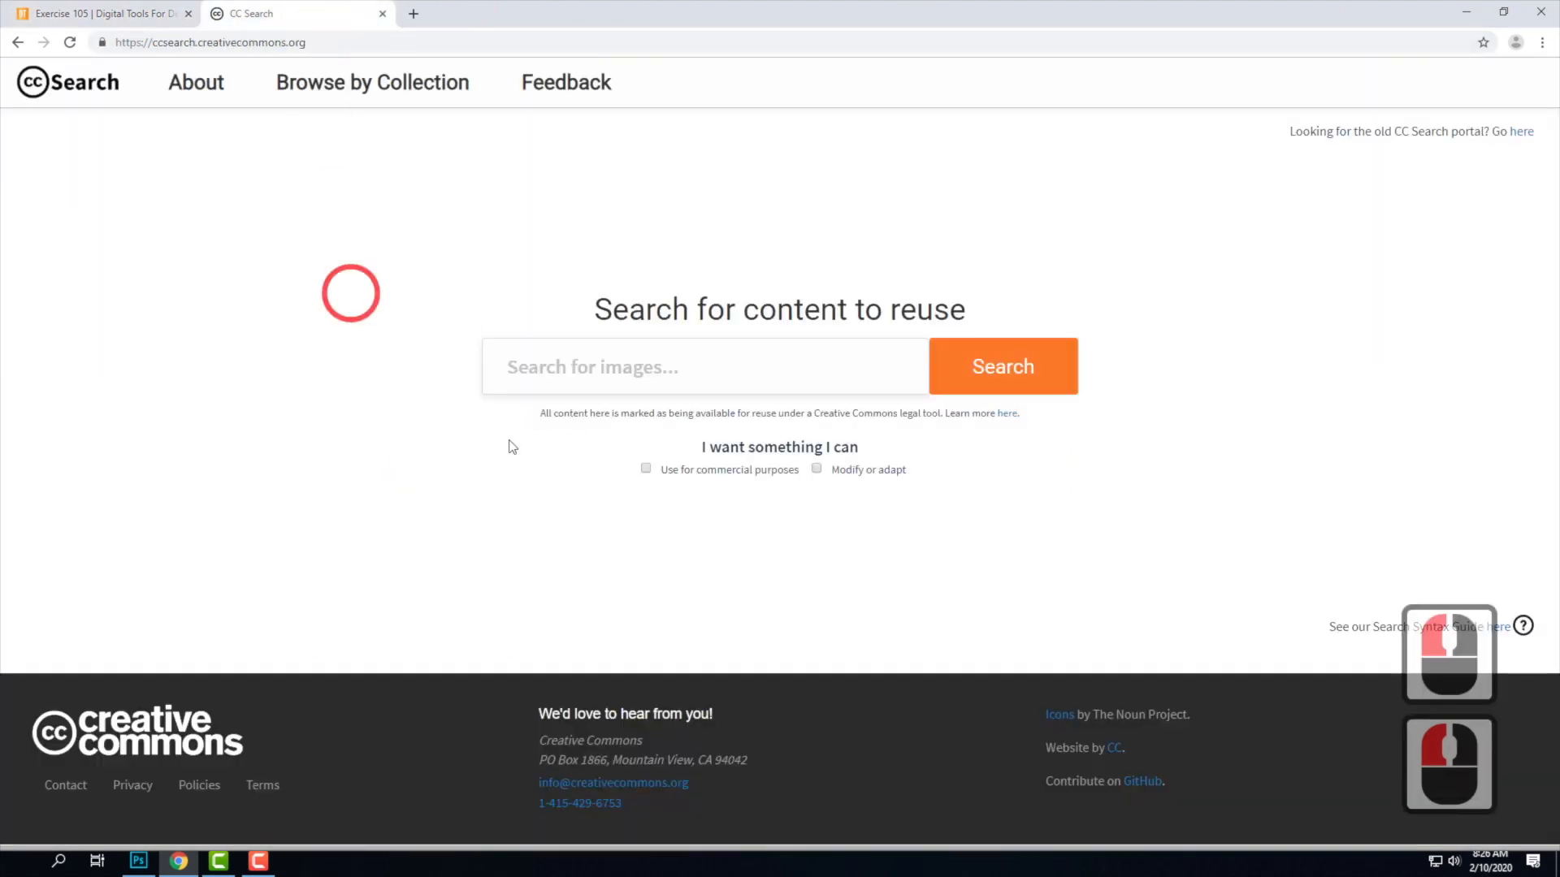
# Search the Creative Commons image collection for "old photograph".
pyautogui.click(615, 369)
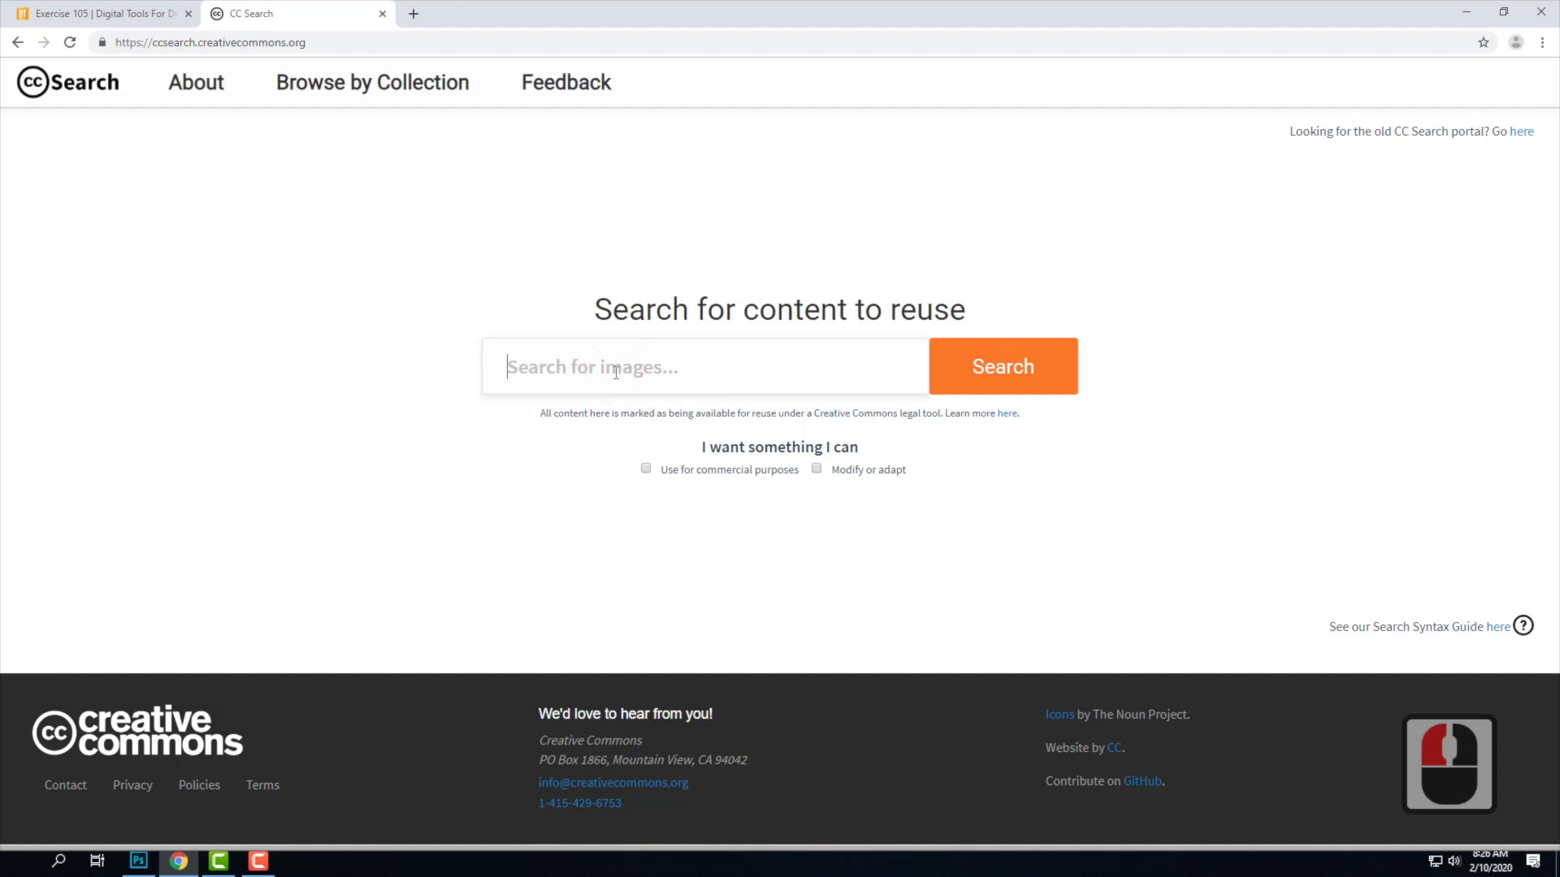
pyautogui.write('old')
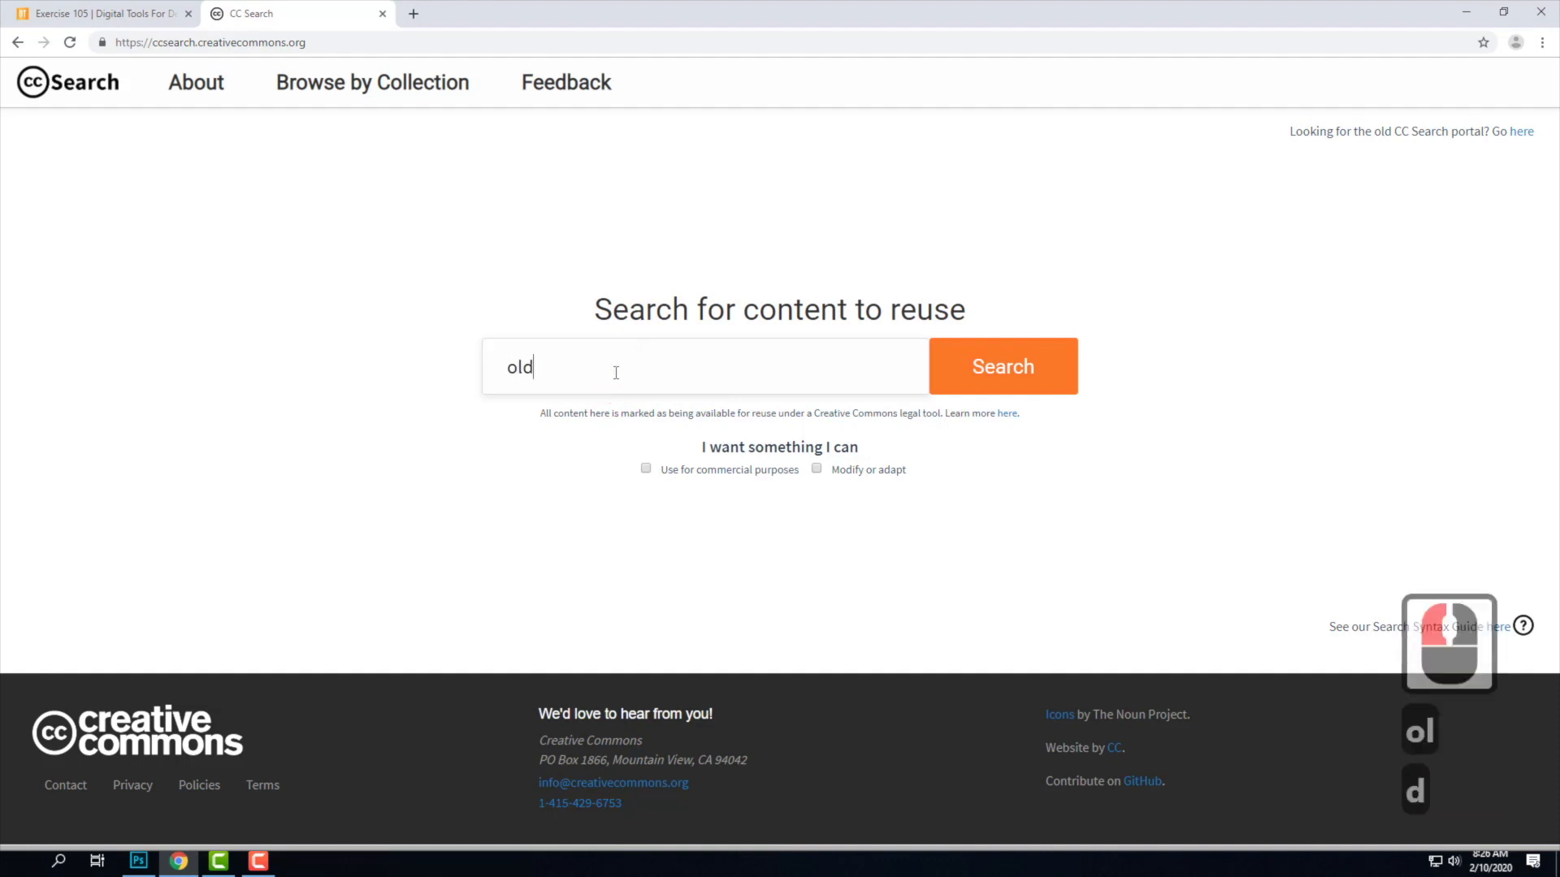
pyautogui.write(' photograph')
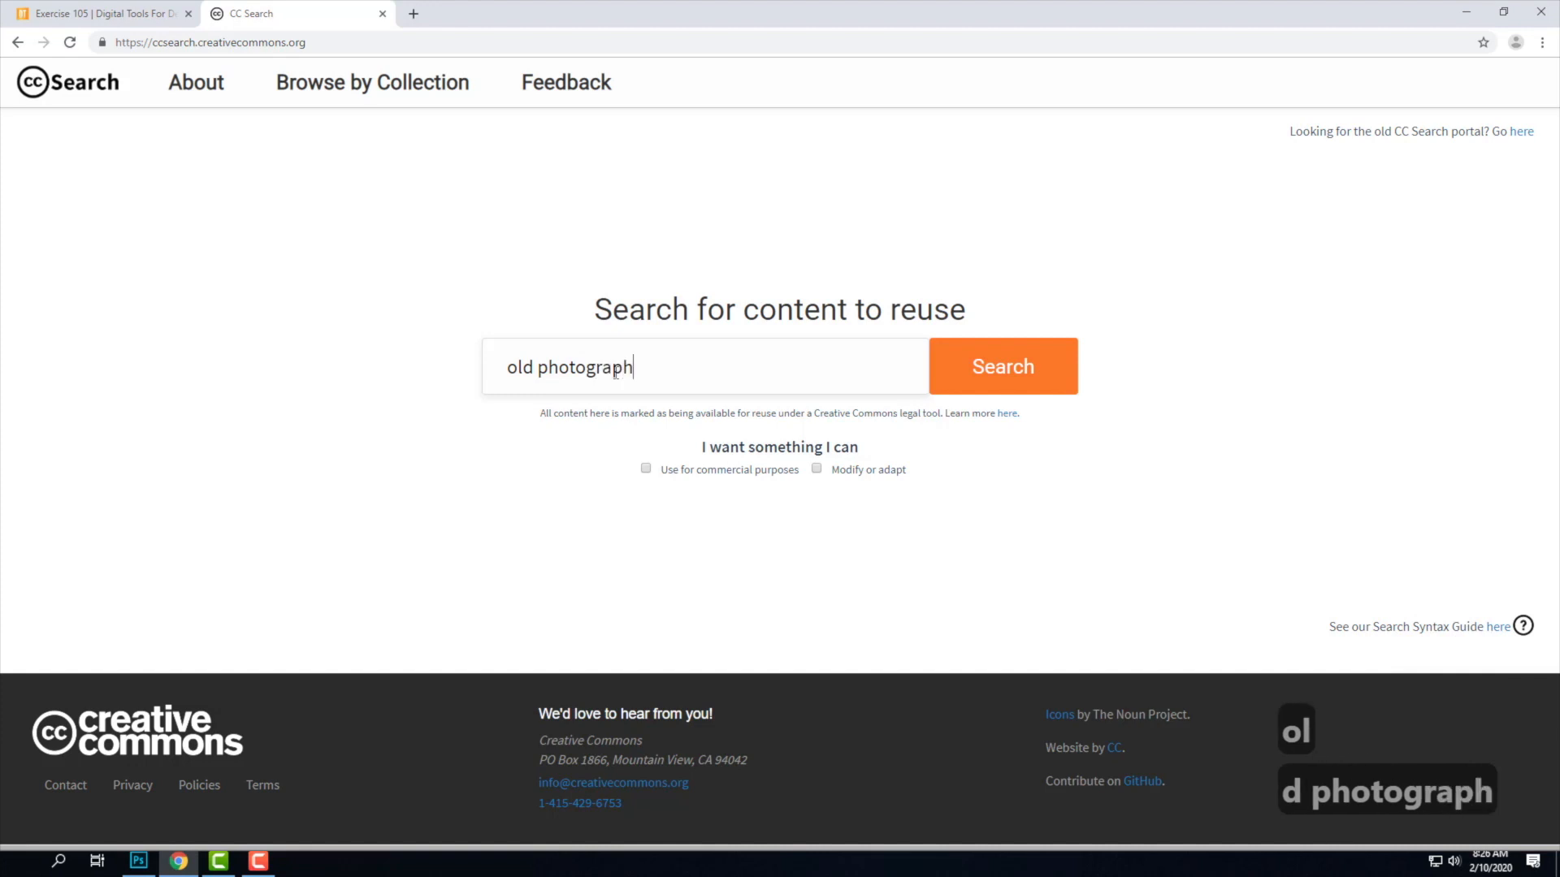
pyautogui.press('Return')
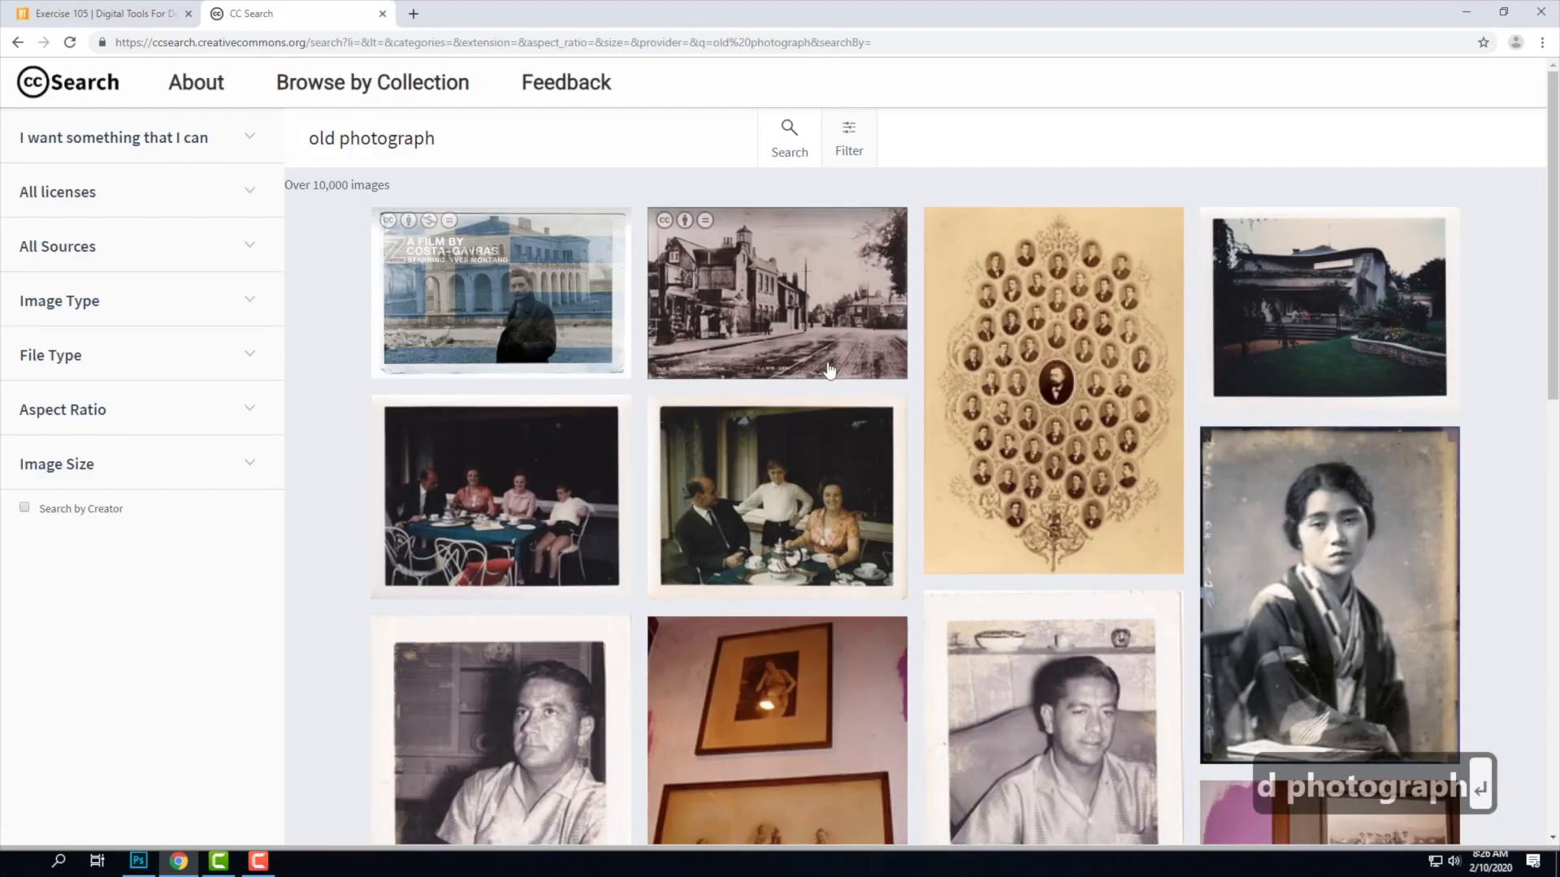
# Load more search results and open the faded sepia photo of sailors walking along a ship's deck.
pyautogui.scroll(-9, 829, 372)
pyautogui.scroll(-8, 829, 372)
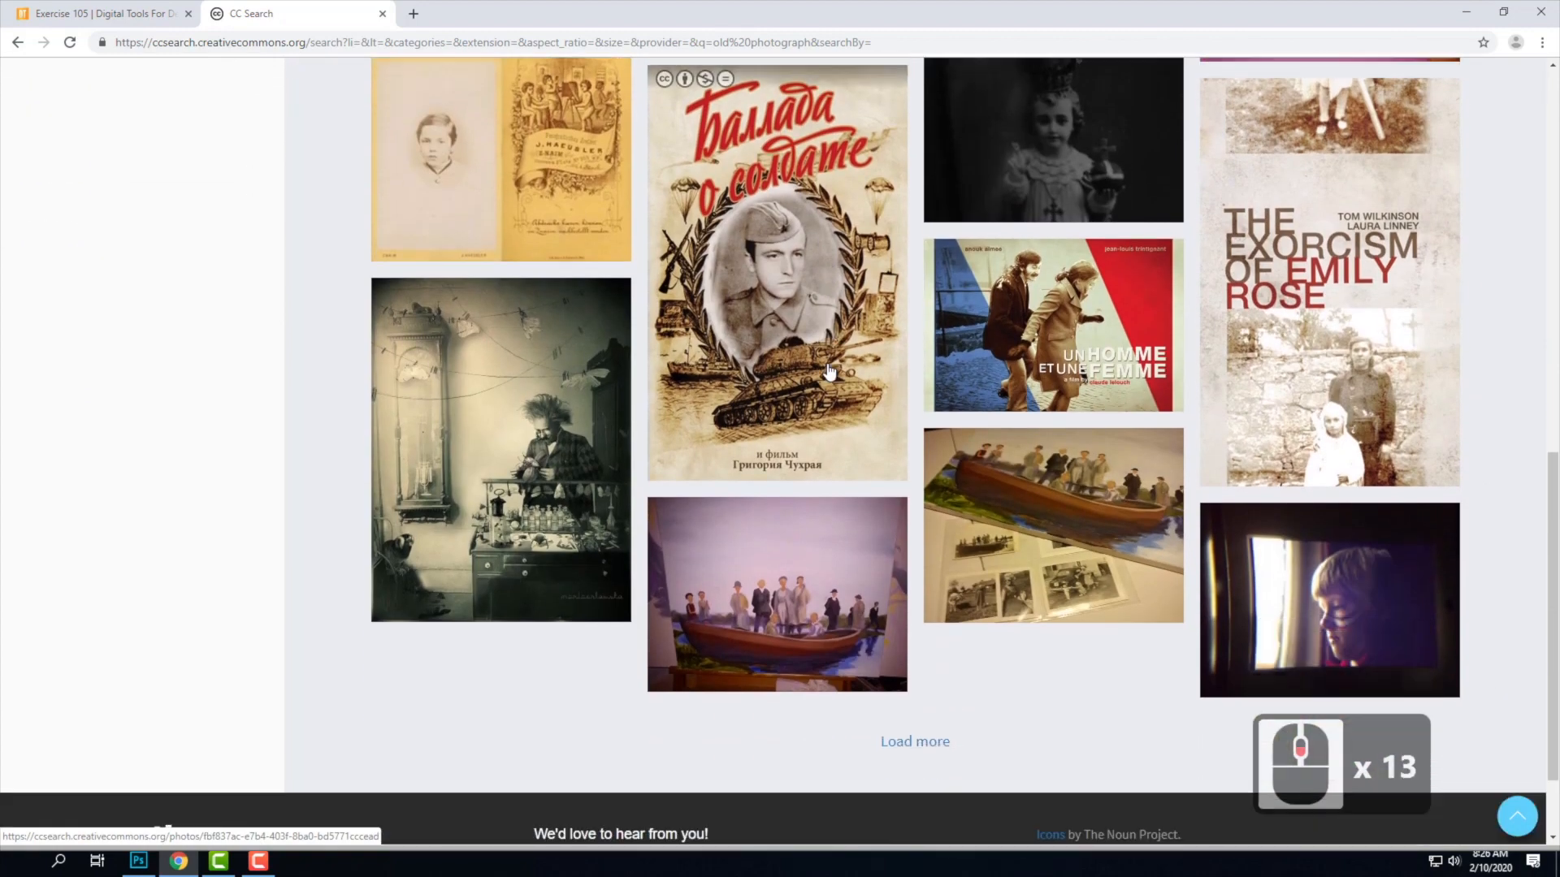
pyautogui.click(910, 627)
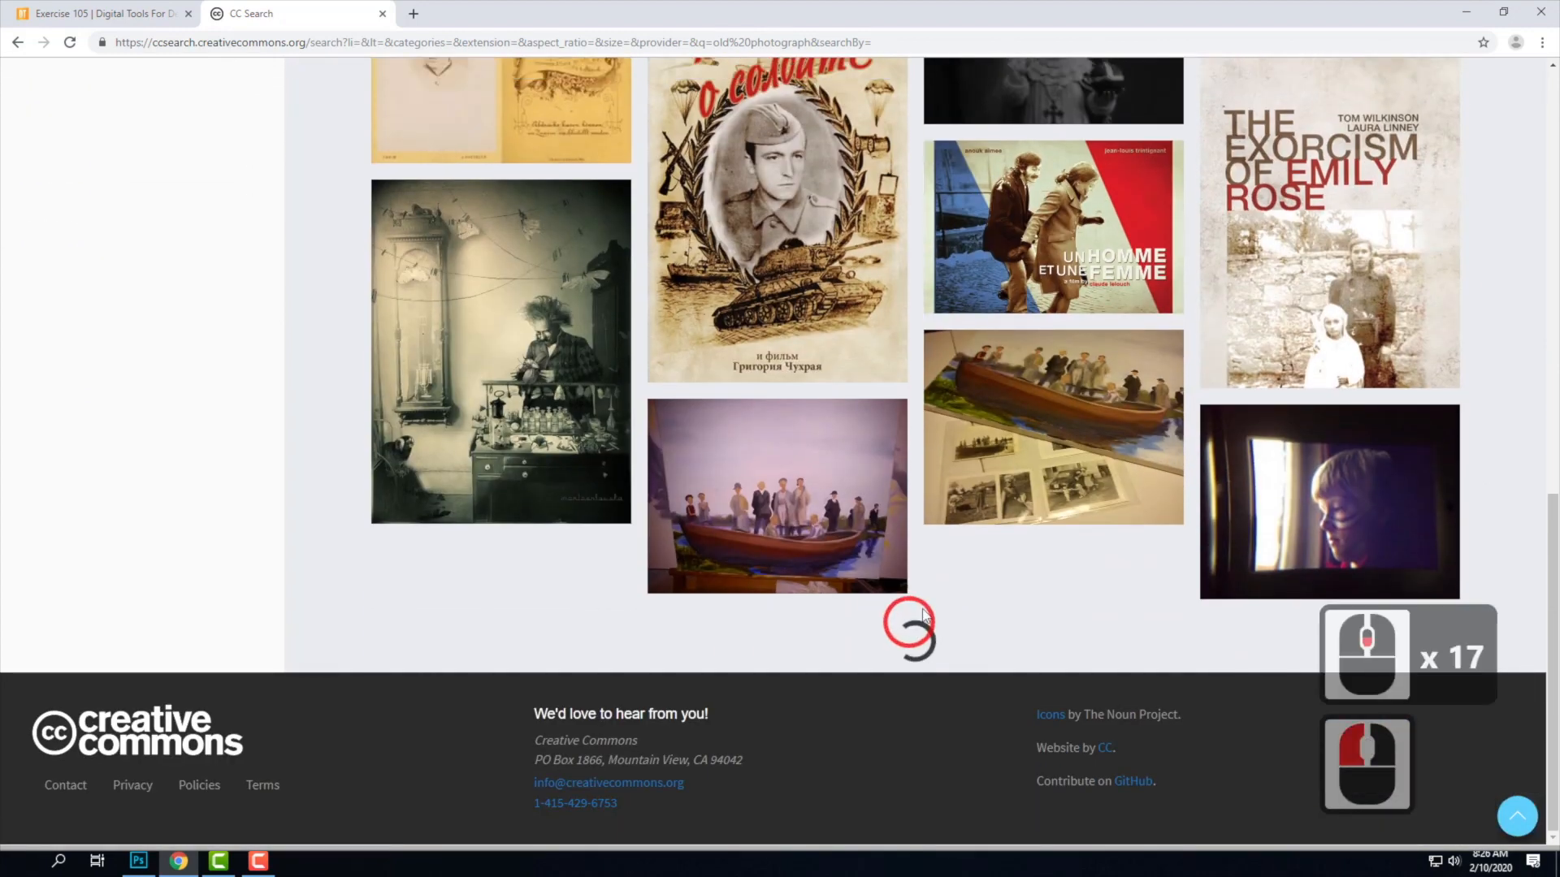
pyautogui.scroll(-8, 1080, 573)
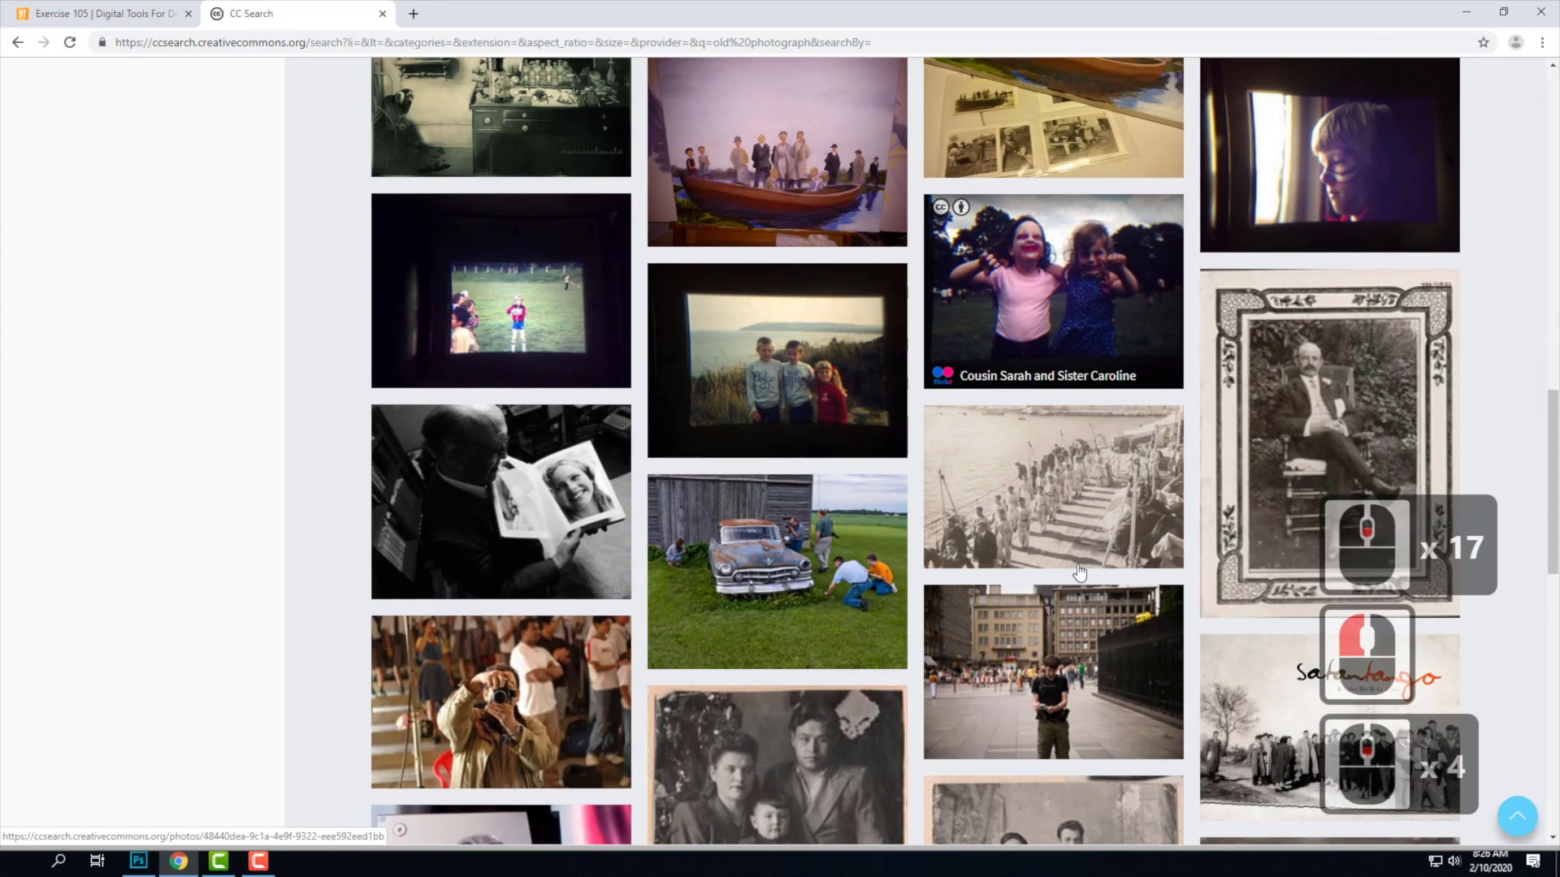
pyautogui.click(1084, 158)
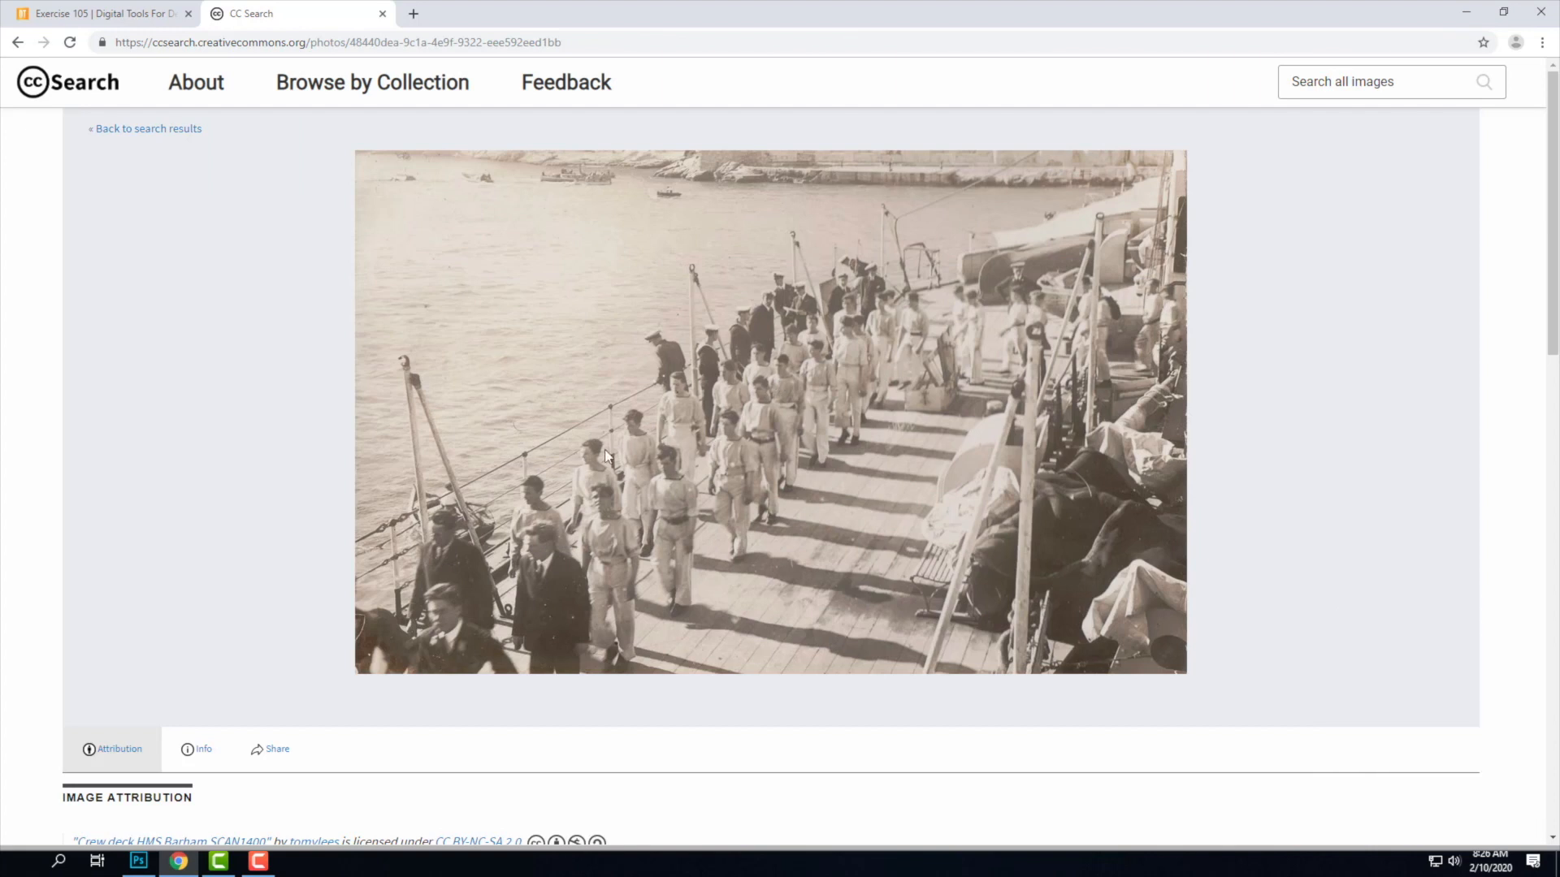
# Examine the ship deck photo together with its attribution, licence and source details.
pyautogui.scroll(-4, 607, 446)
pyautogui.scroll(-3, 612, 455)
pyautogui.scroll(-5, 710, 650)
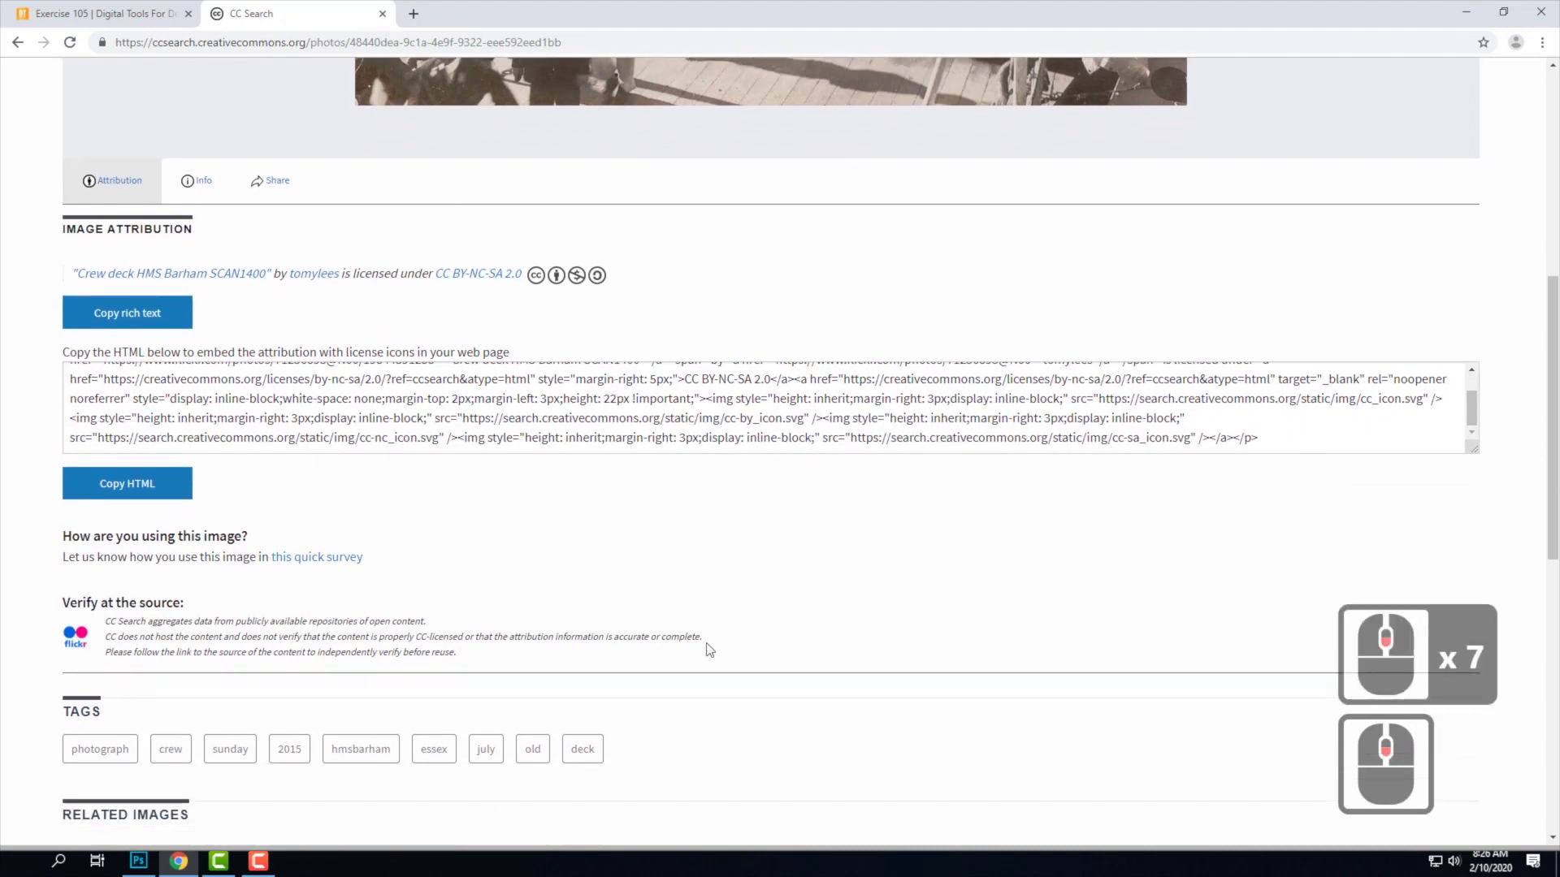
pyautogui.scroll(3, 709, 650)
pyautogui.scroll(10, 709, 650)
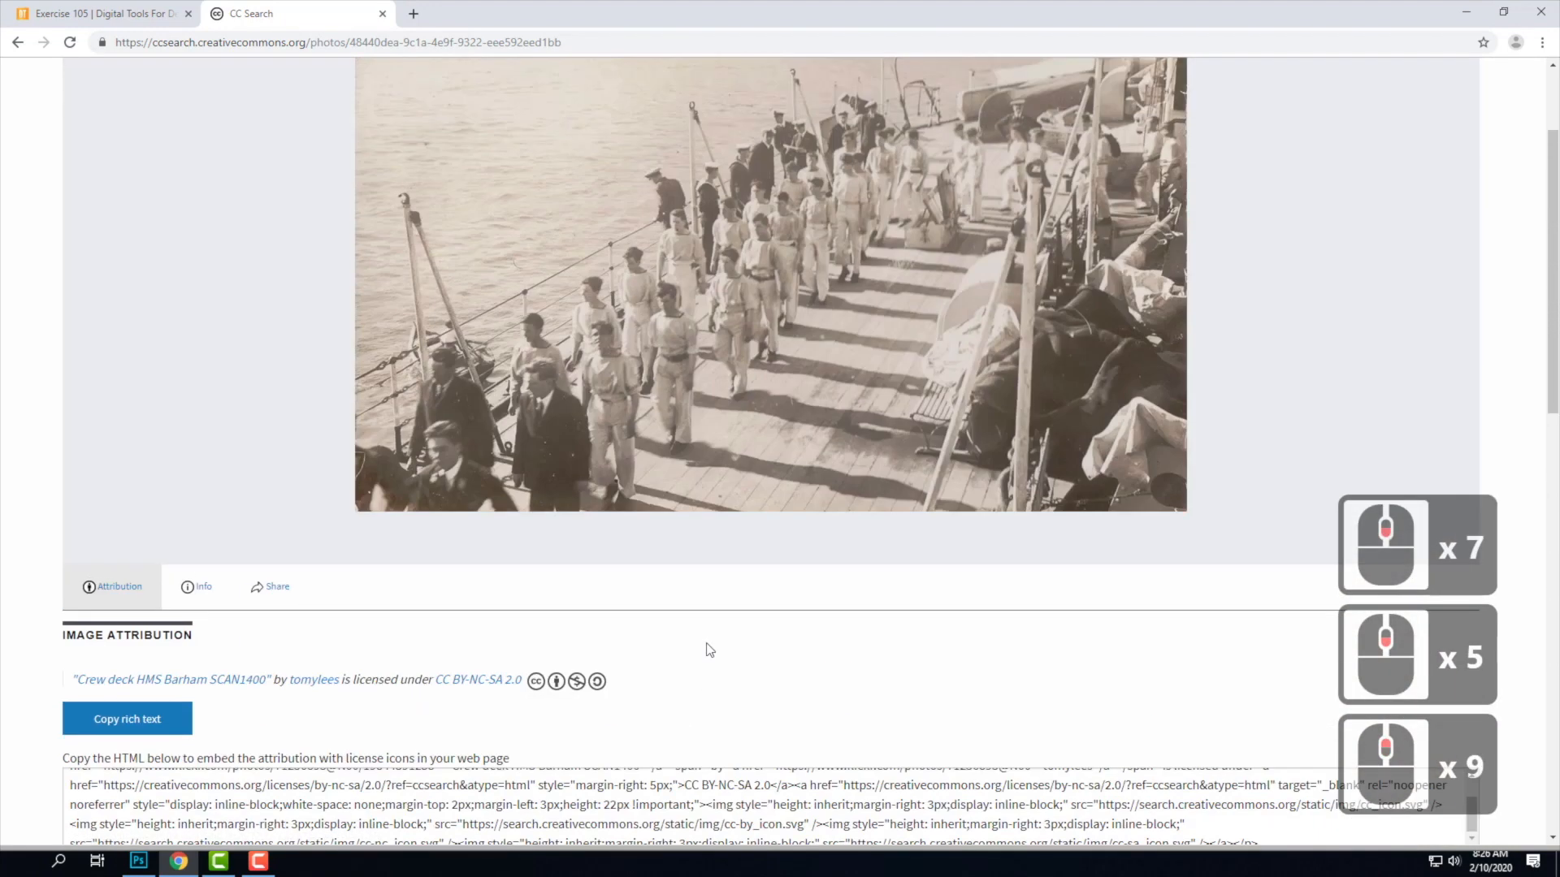
pyautogui.scroll(-1, 706, 650)
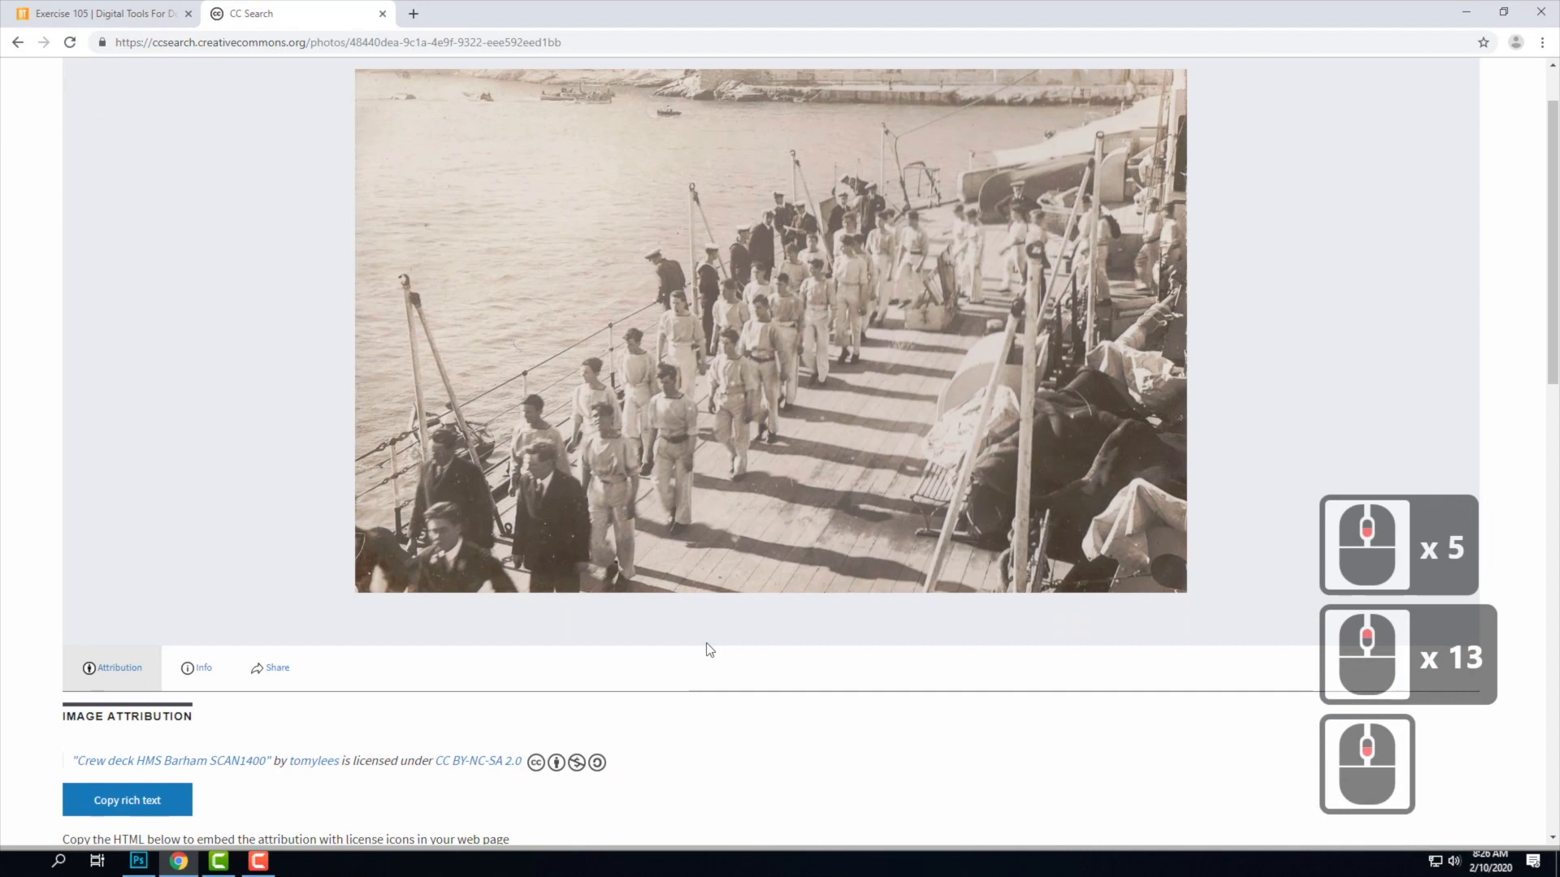
pyautogui.scroll(4, 499, 535)
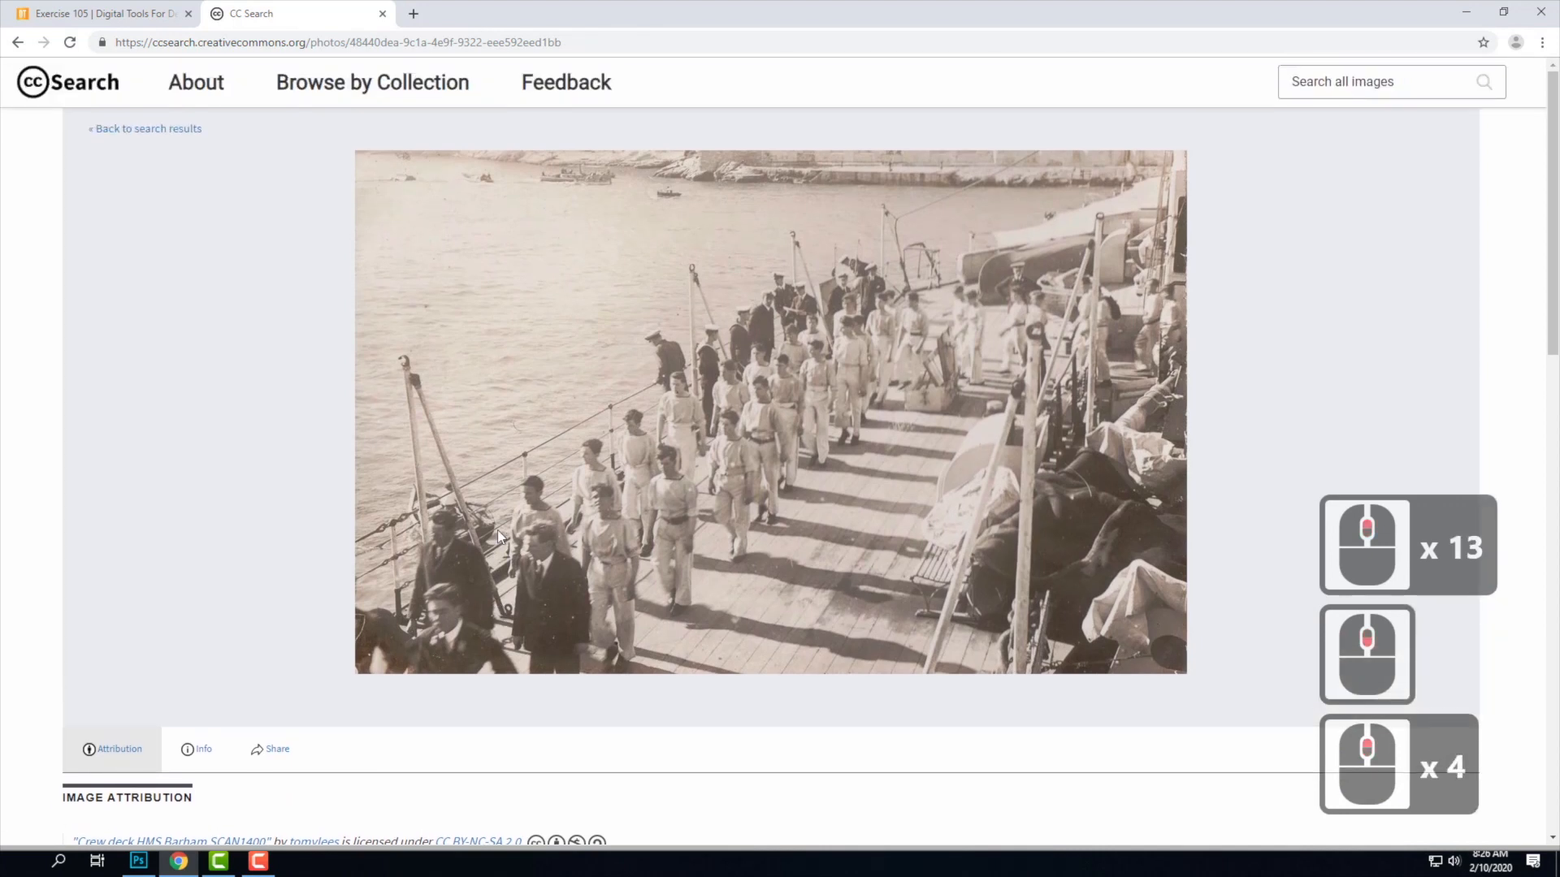
# Try to save the ship deck photo as an image file.
pyautogui.rightClick(771, 395)
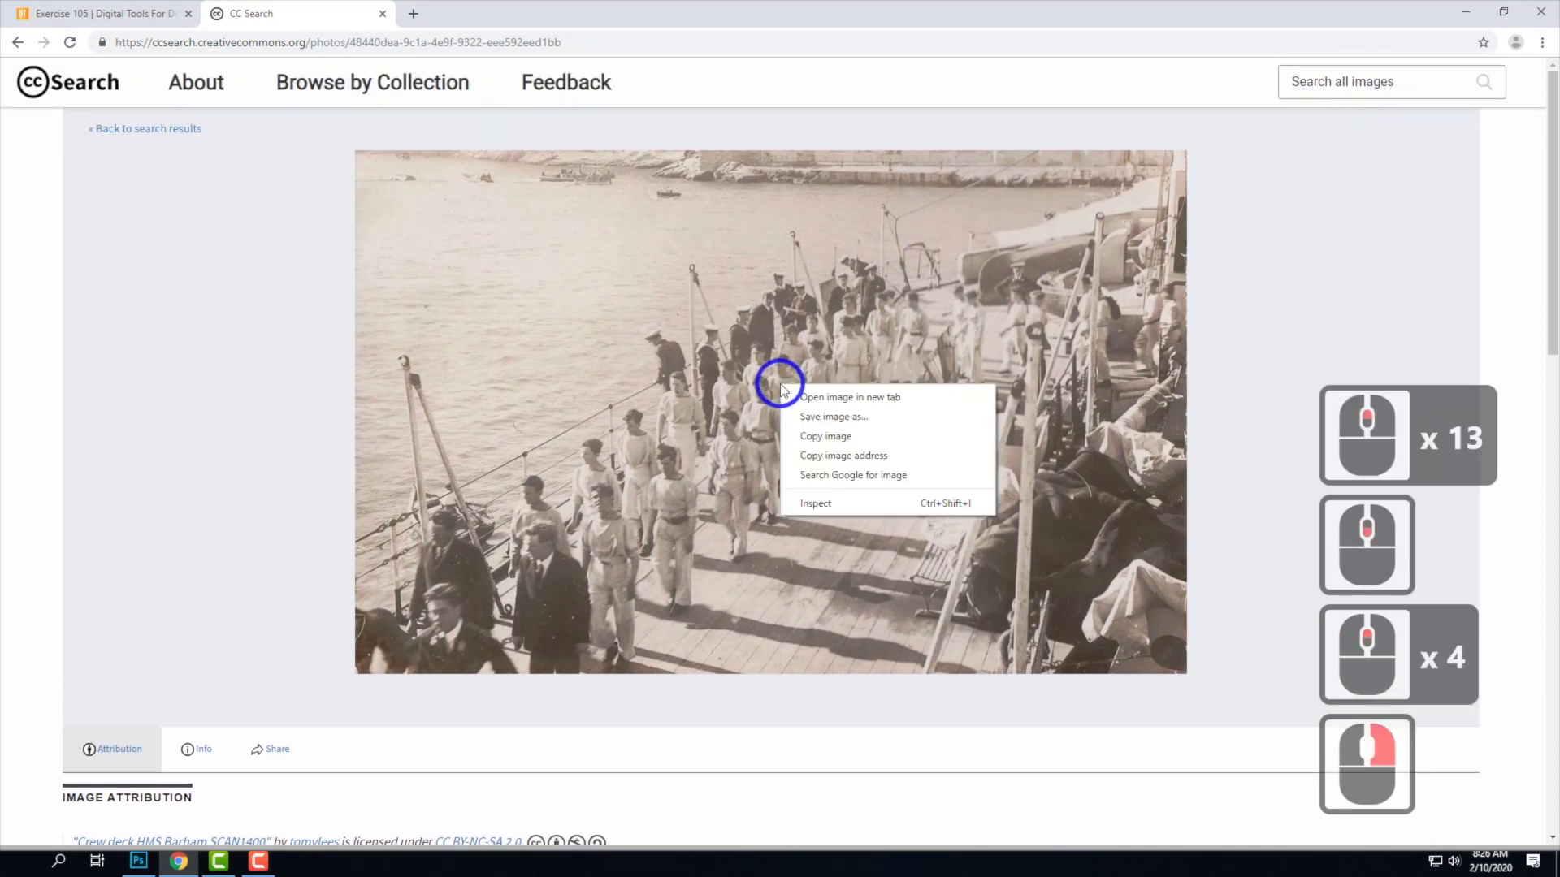
pyautogui.click(846, 419)
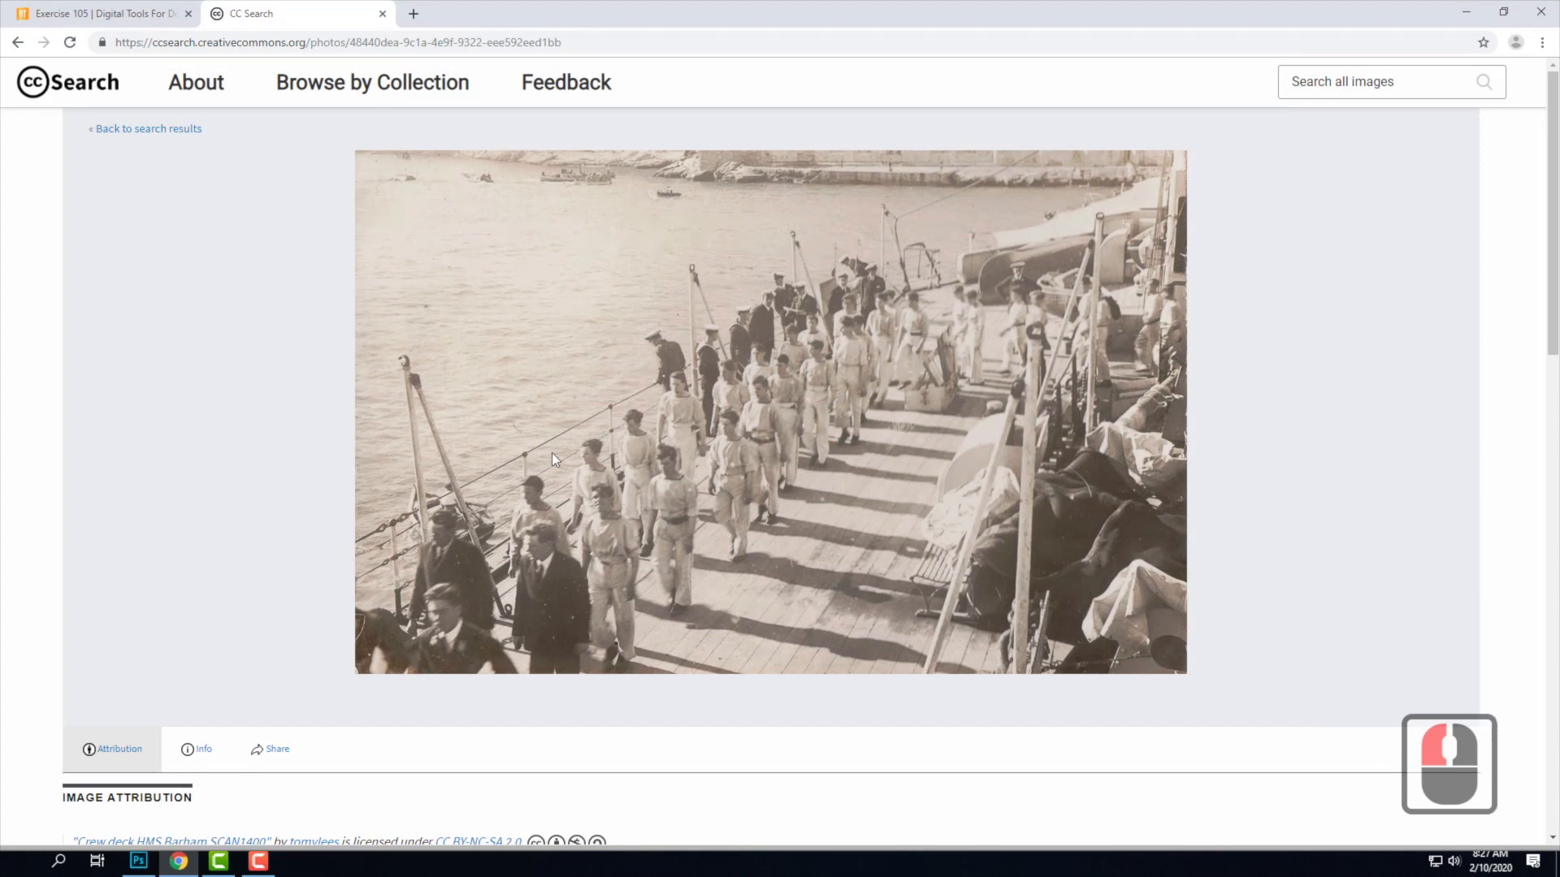
pyautogui.rightClick(685, 425)
pyautogui.click(735, 455)
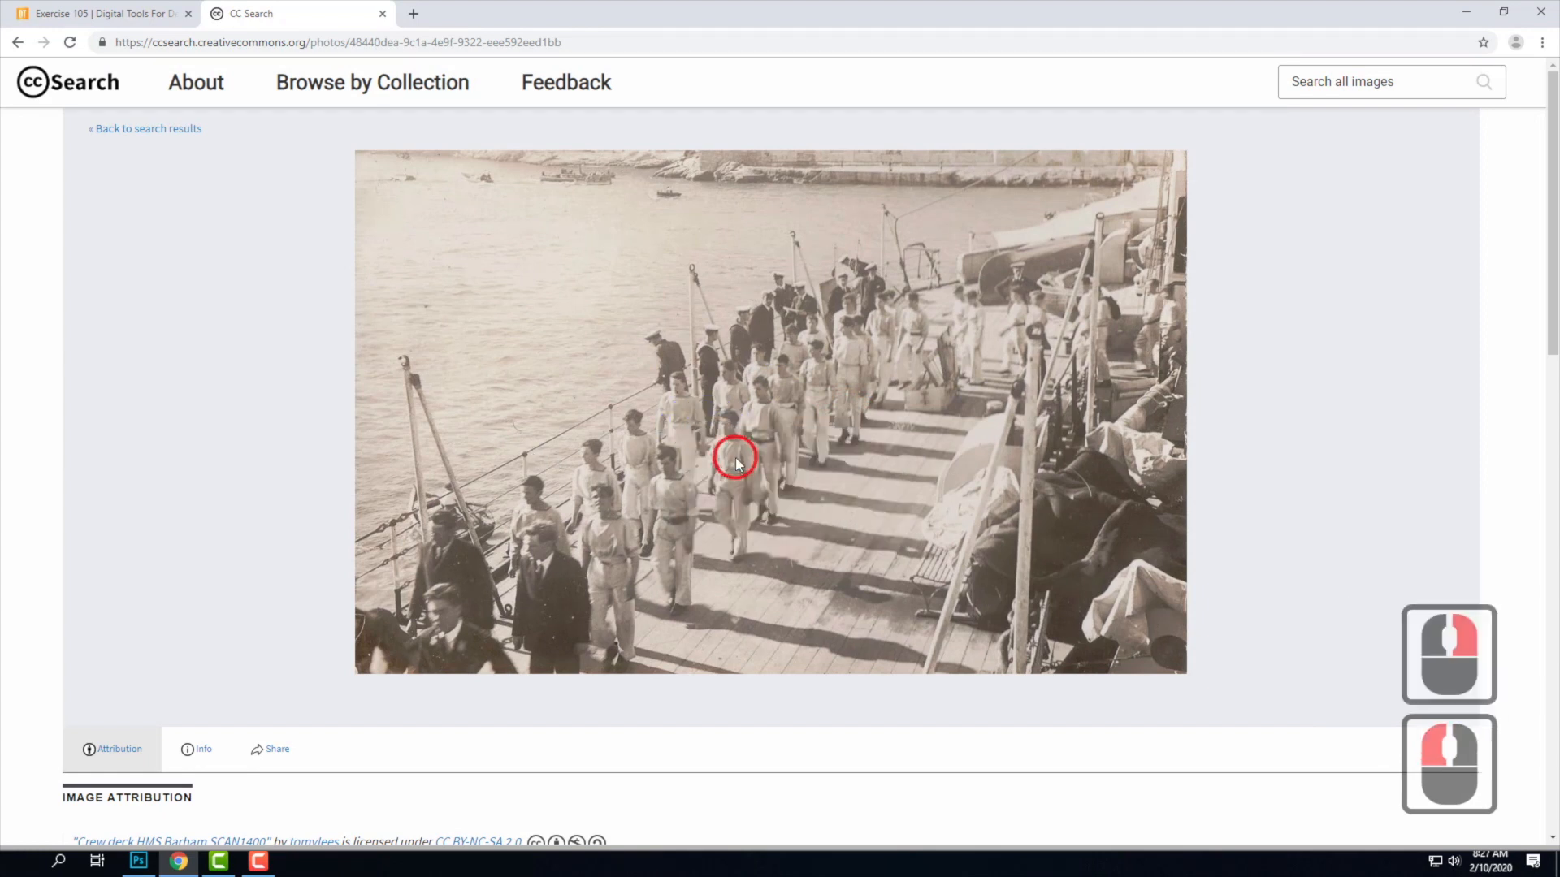
# Look over the tags and related images on the ship deck photo's page and return to the photo.
pyautogui.scroll(-9, 819, 442)
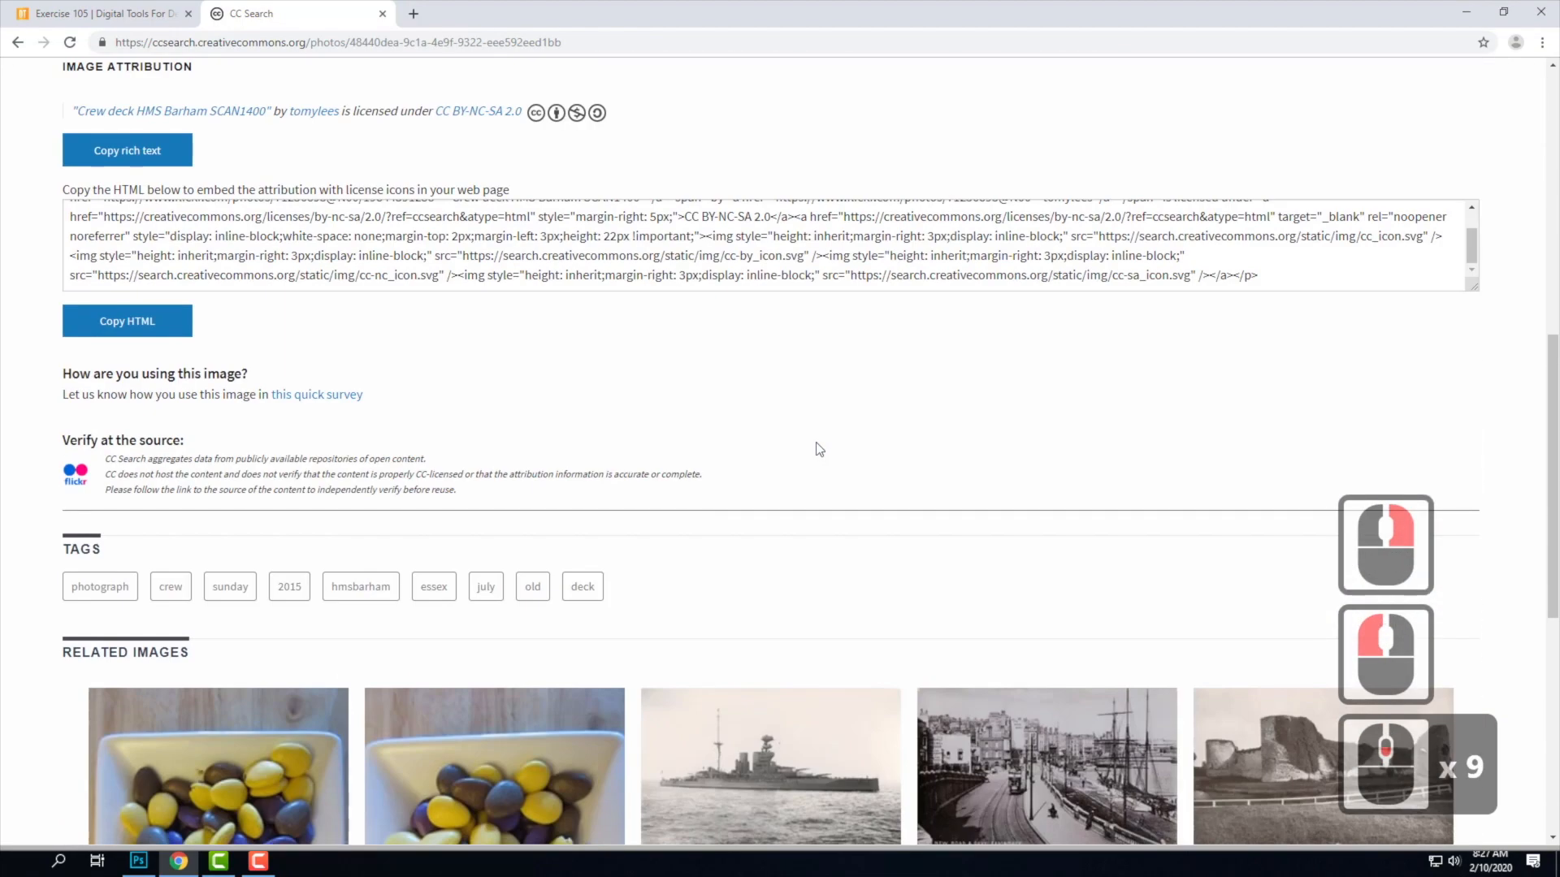
pyautogui.scroll(-1, 818, 449)
pyautogui.scroll(-9, 817, 449)
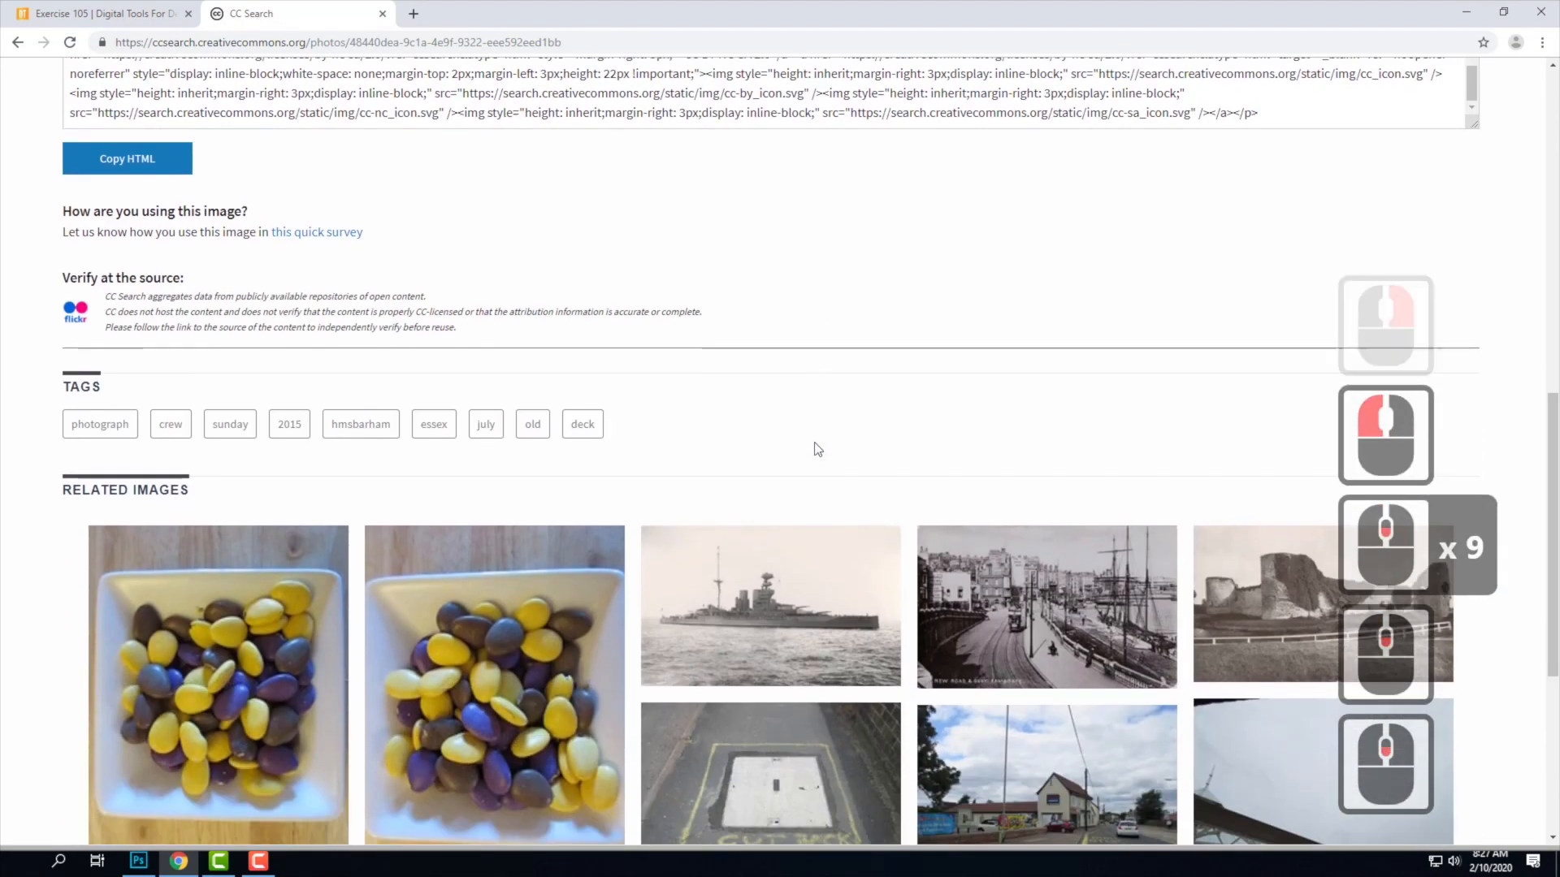
pyautogui.scroll(18, 816, 449)
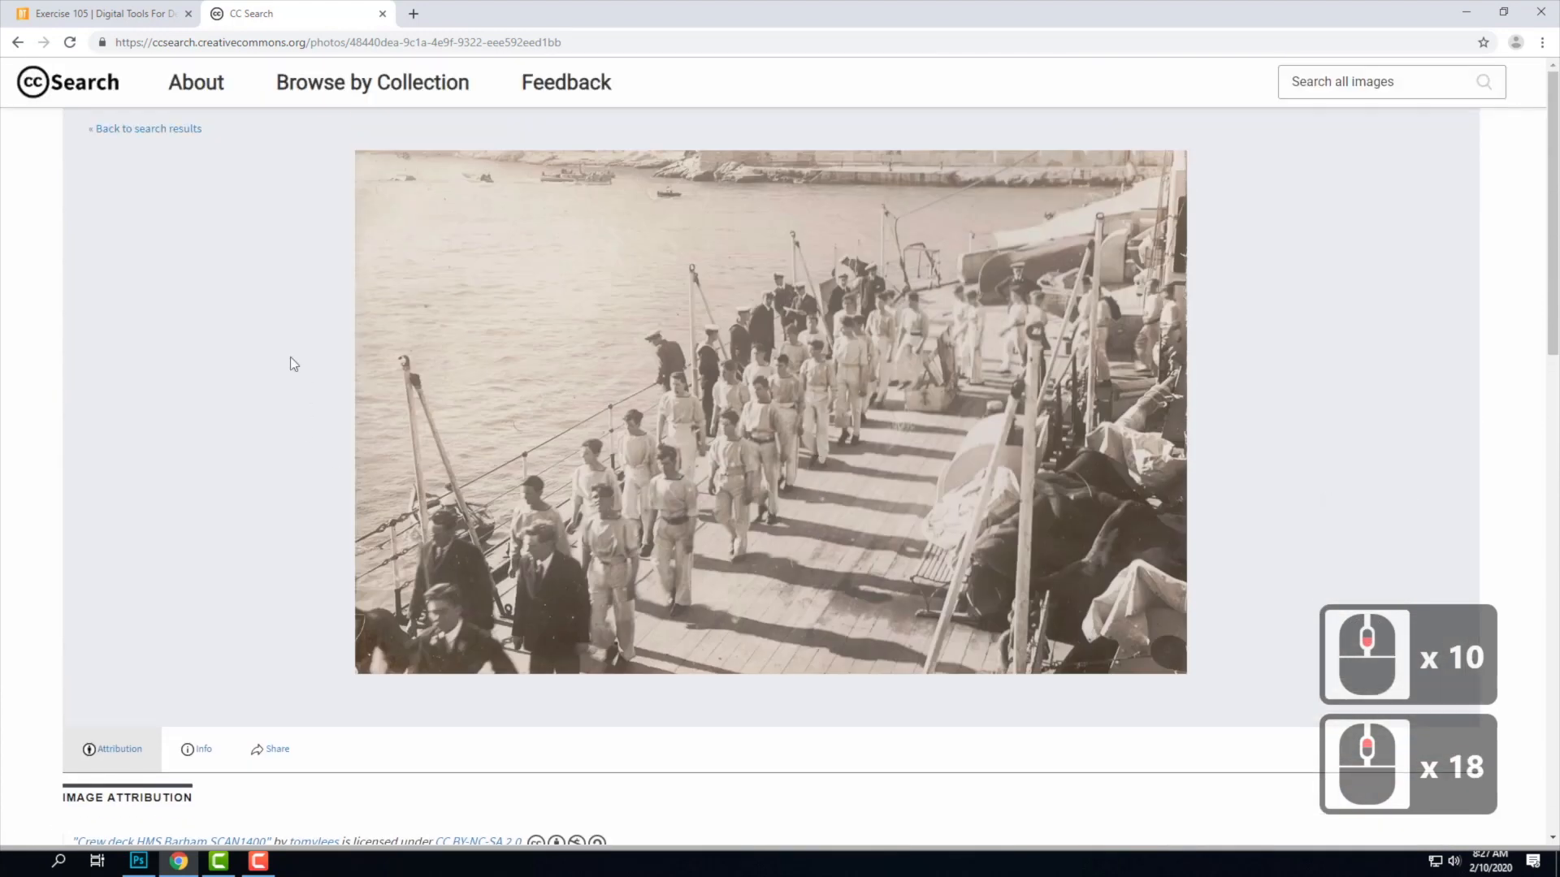
pyautogui.click(617, 445)
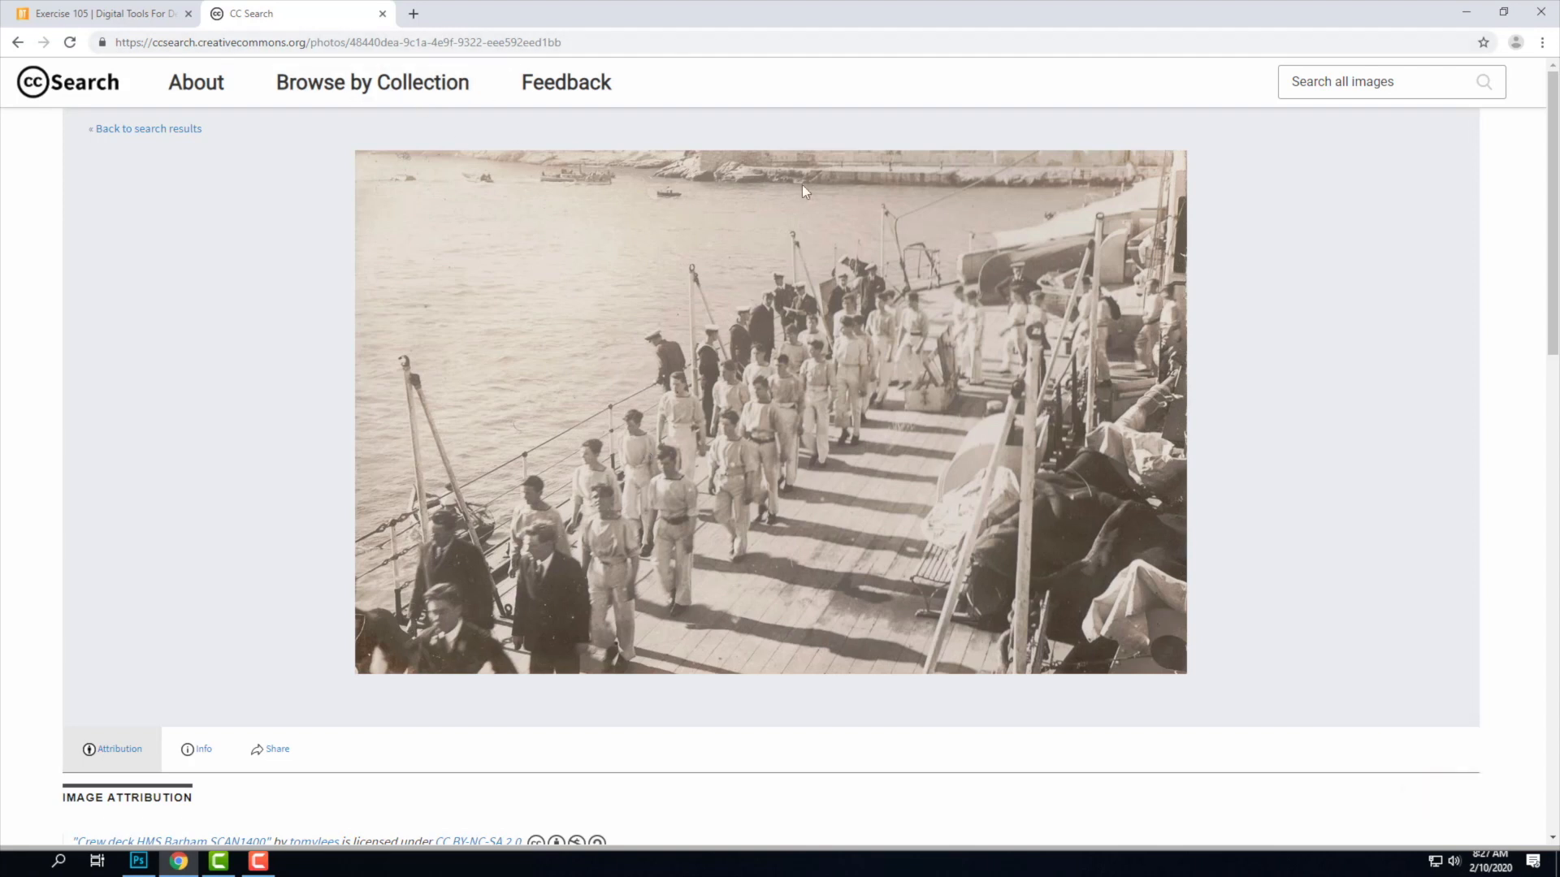
# Open images.google.com in a new browser tab and search for "old photograph".
pyautogui.click(420, 15)
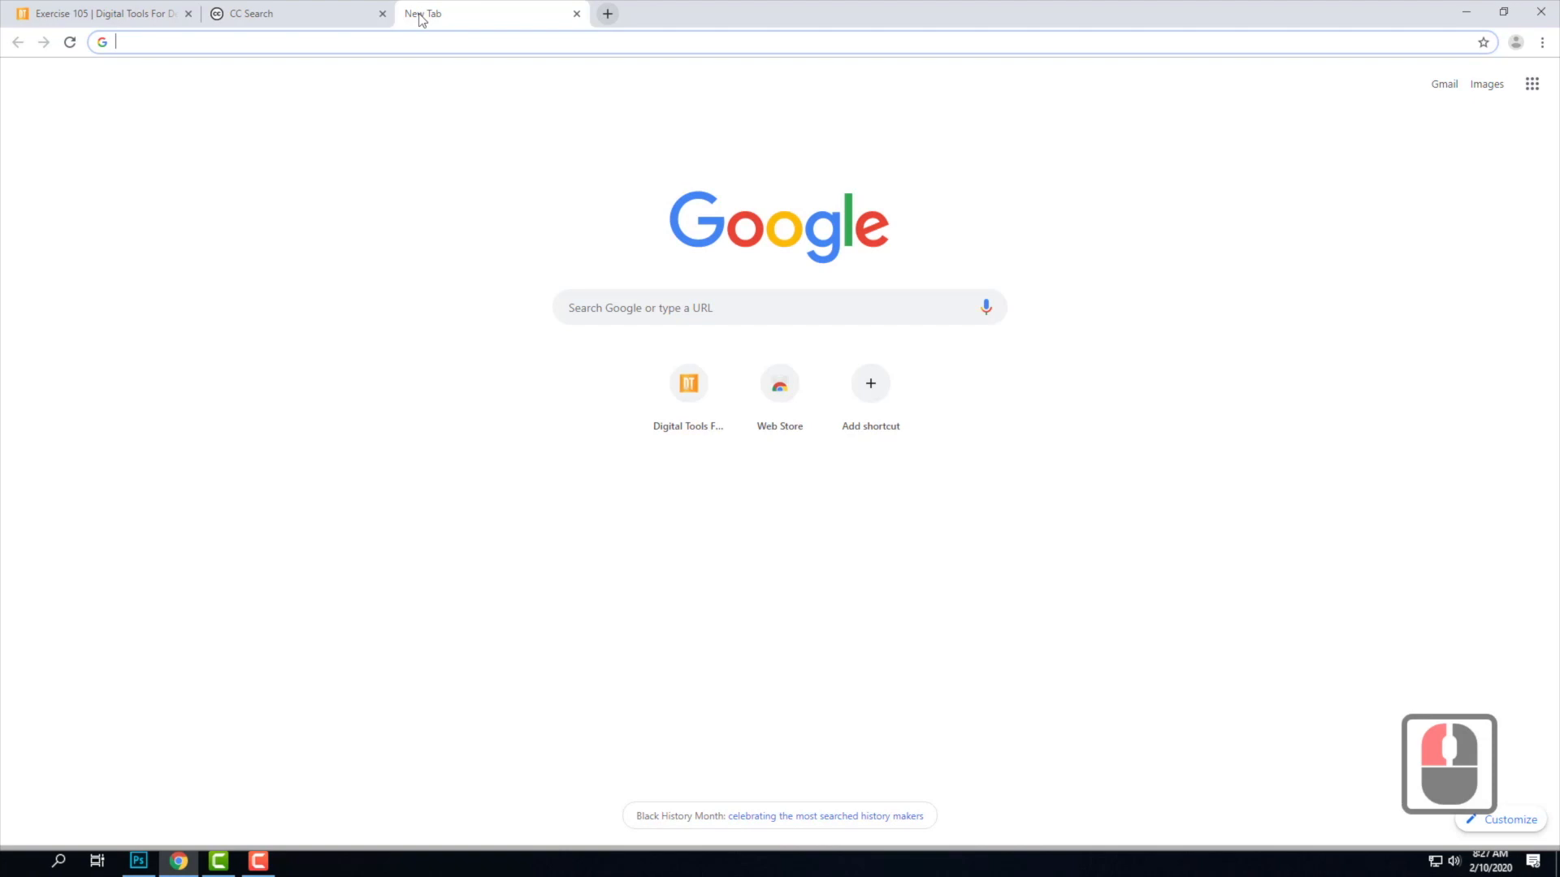
pyautogui.write('images.goo')
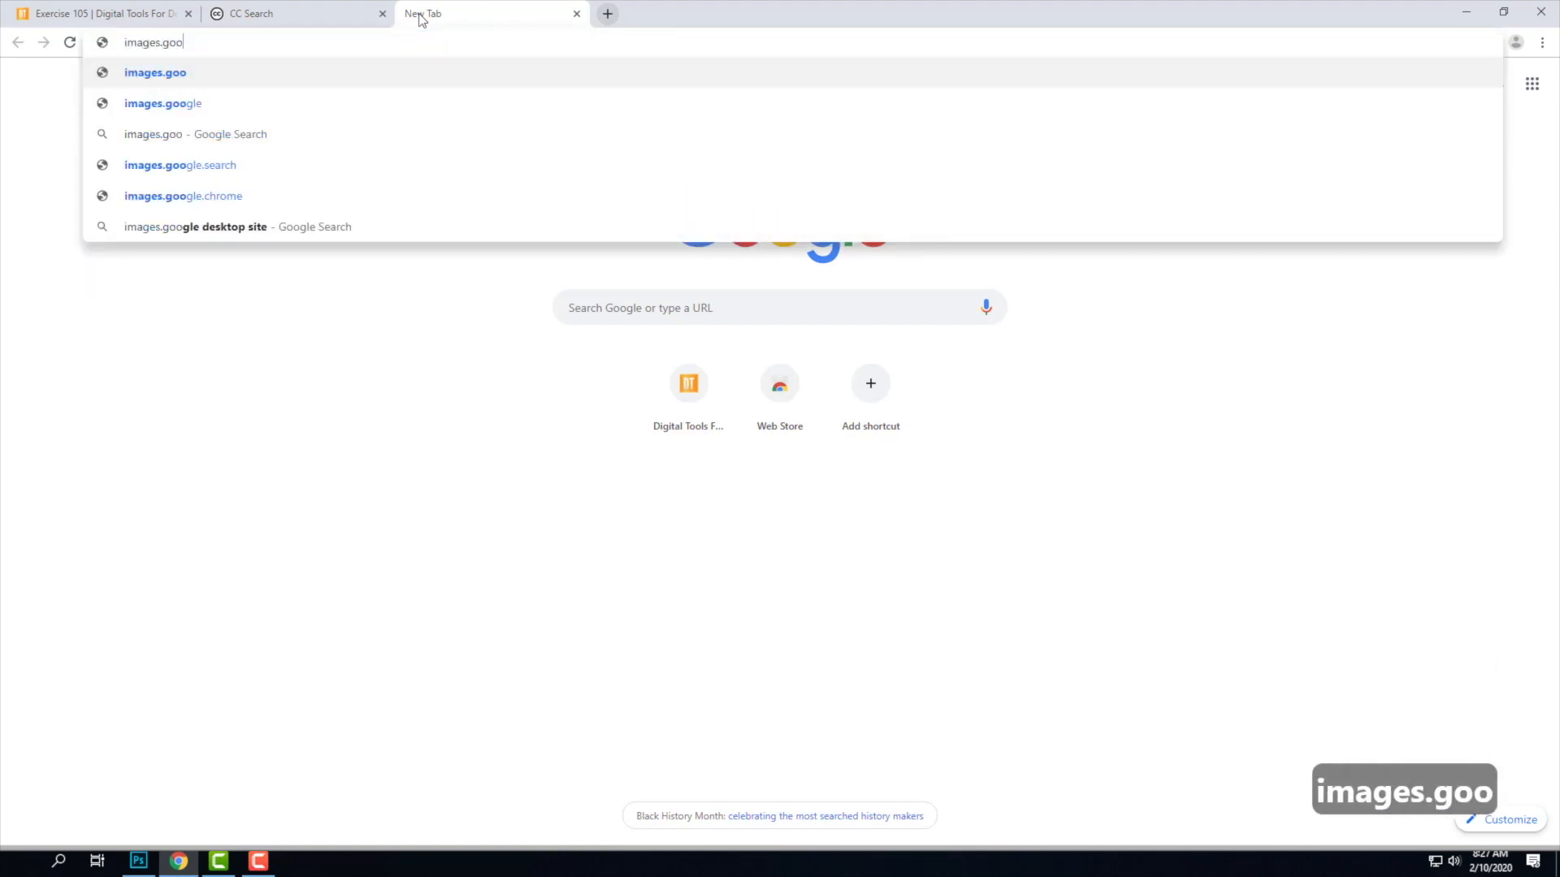
pyautogui.write('gle.com')
pyautogui.press('Return')
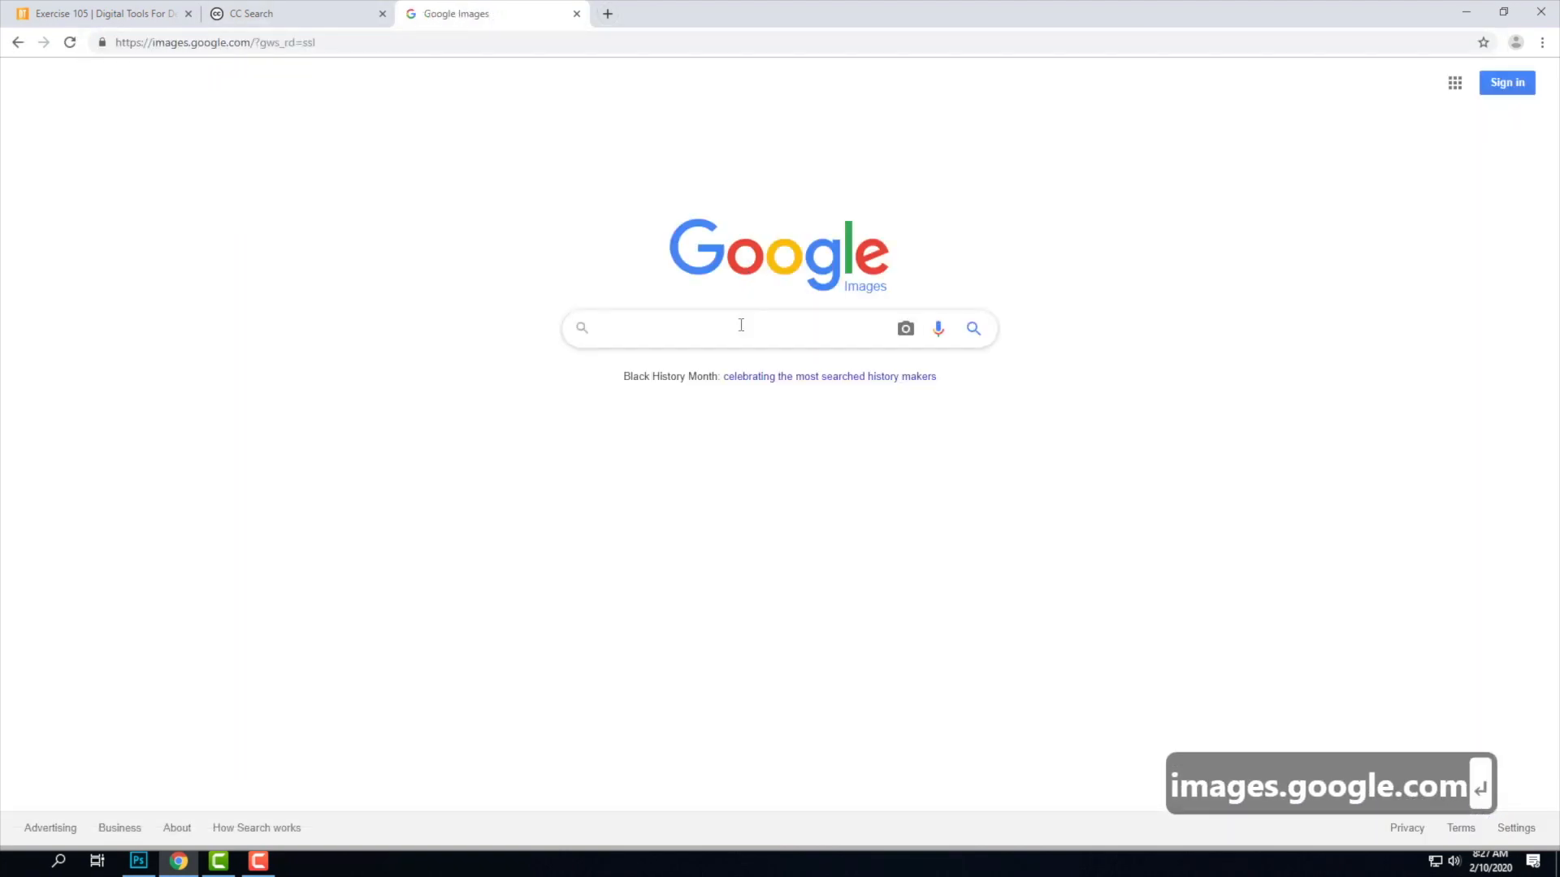
pyautogui.write('old')
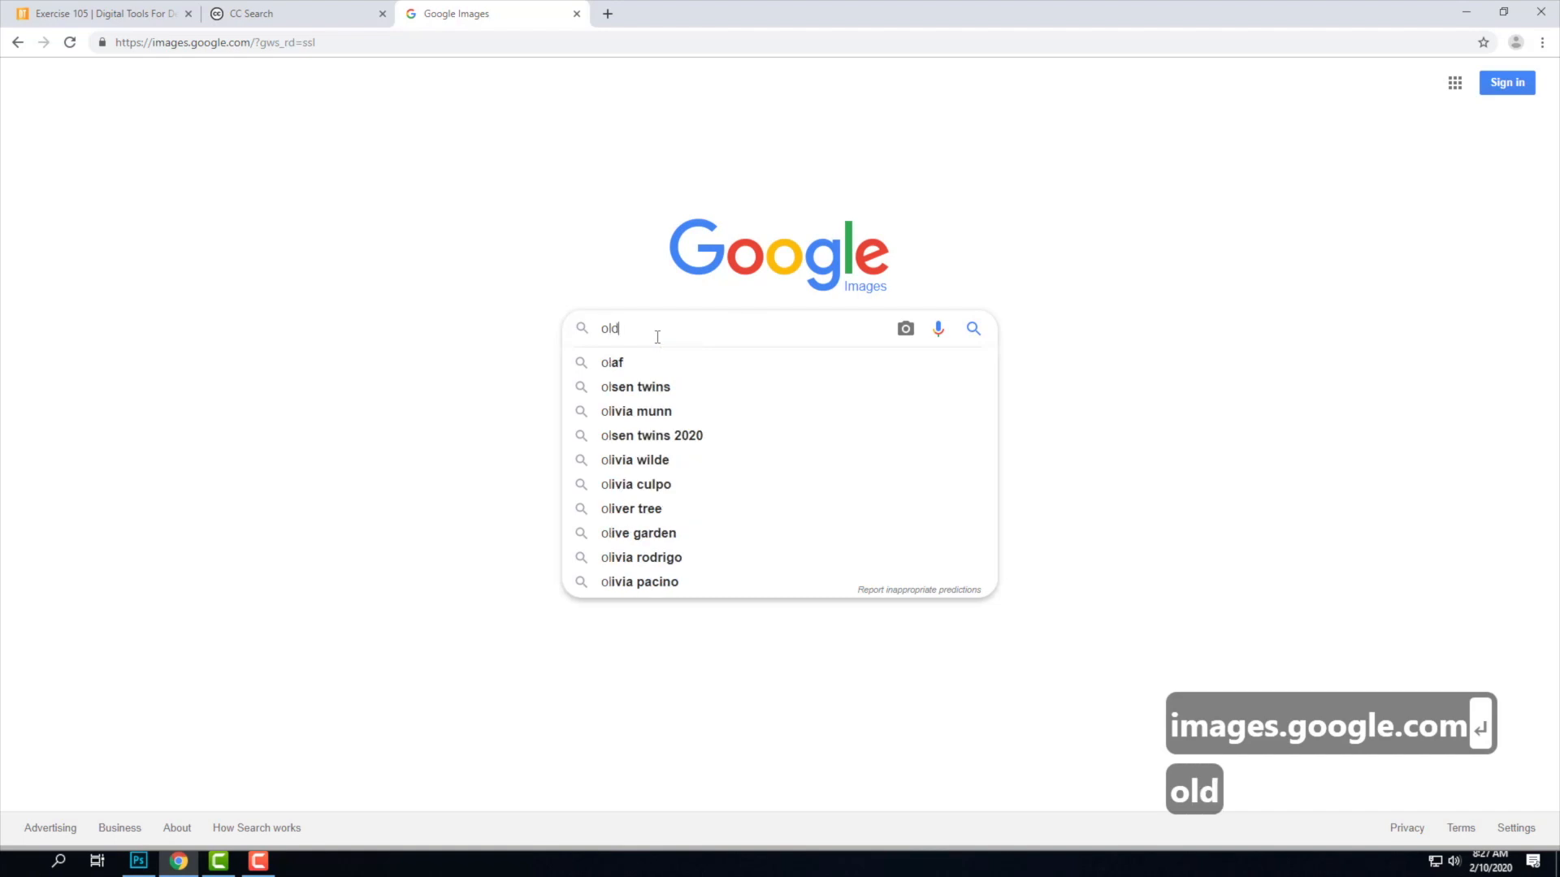
pyautogui.write(' photograph')
pyautogui.press('Return')
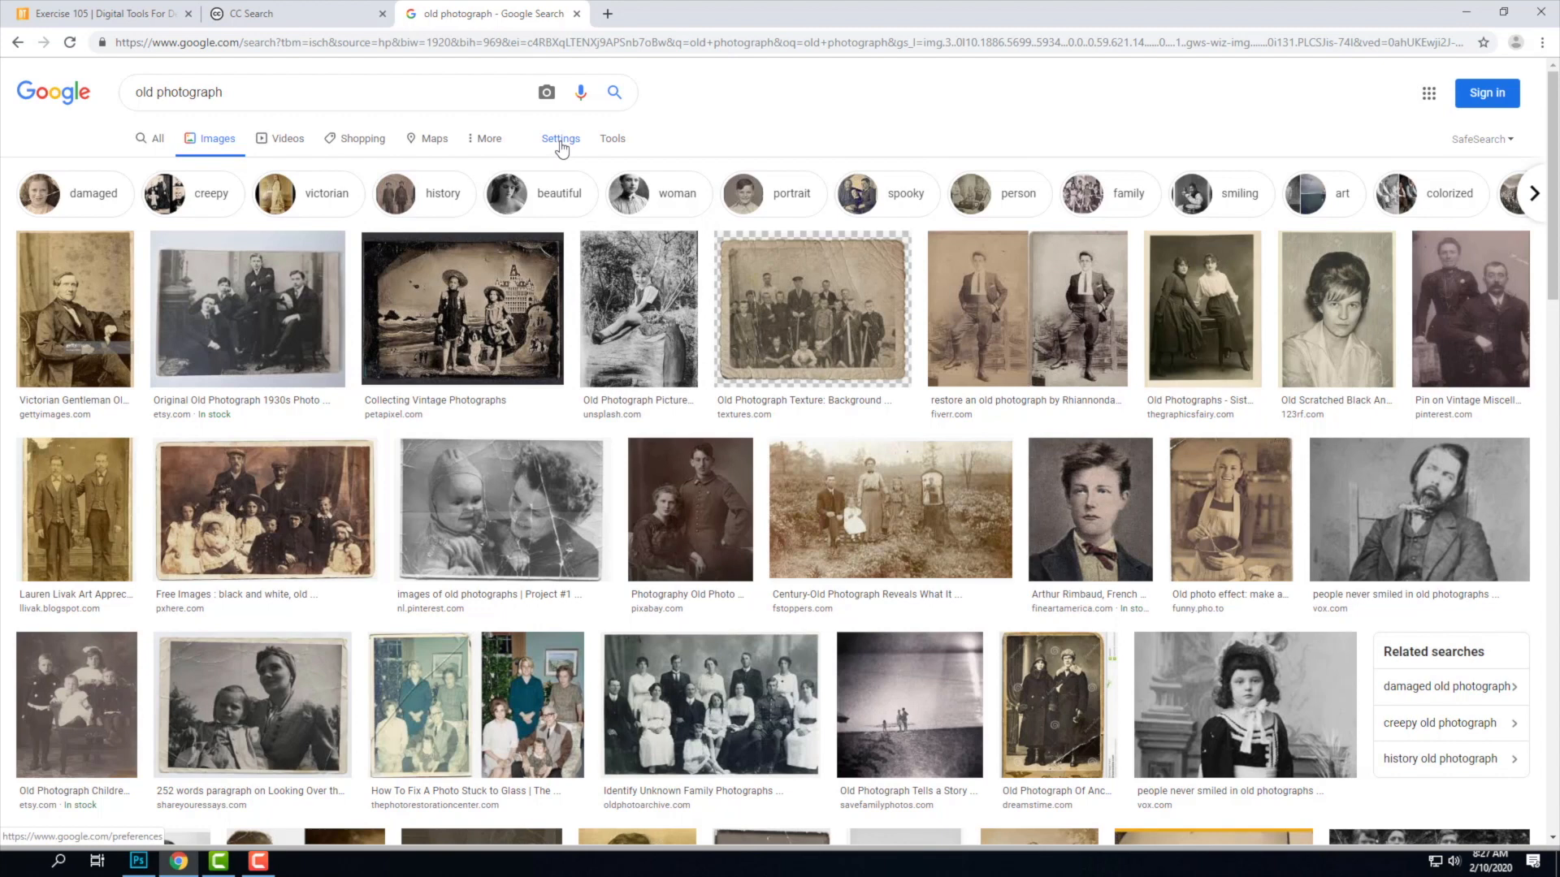
# Filter the image results by usage rights to "Labeled for reuse with modification".
pyautogui.click(613, 142)
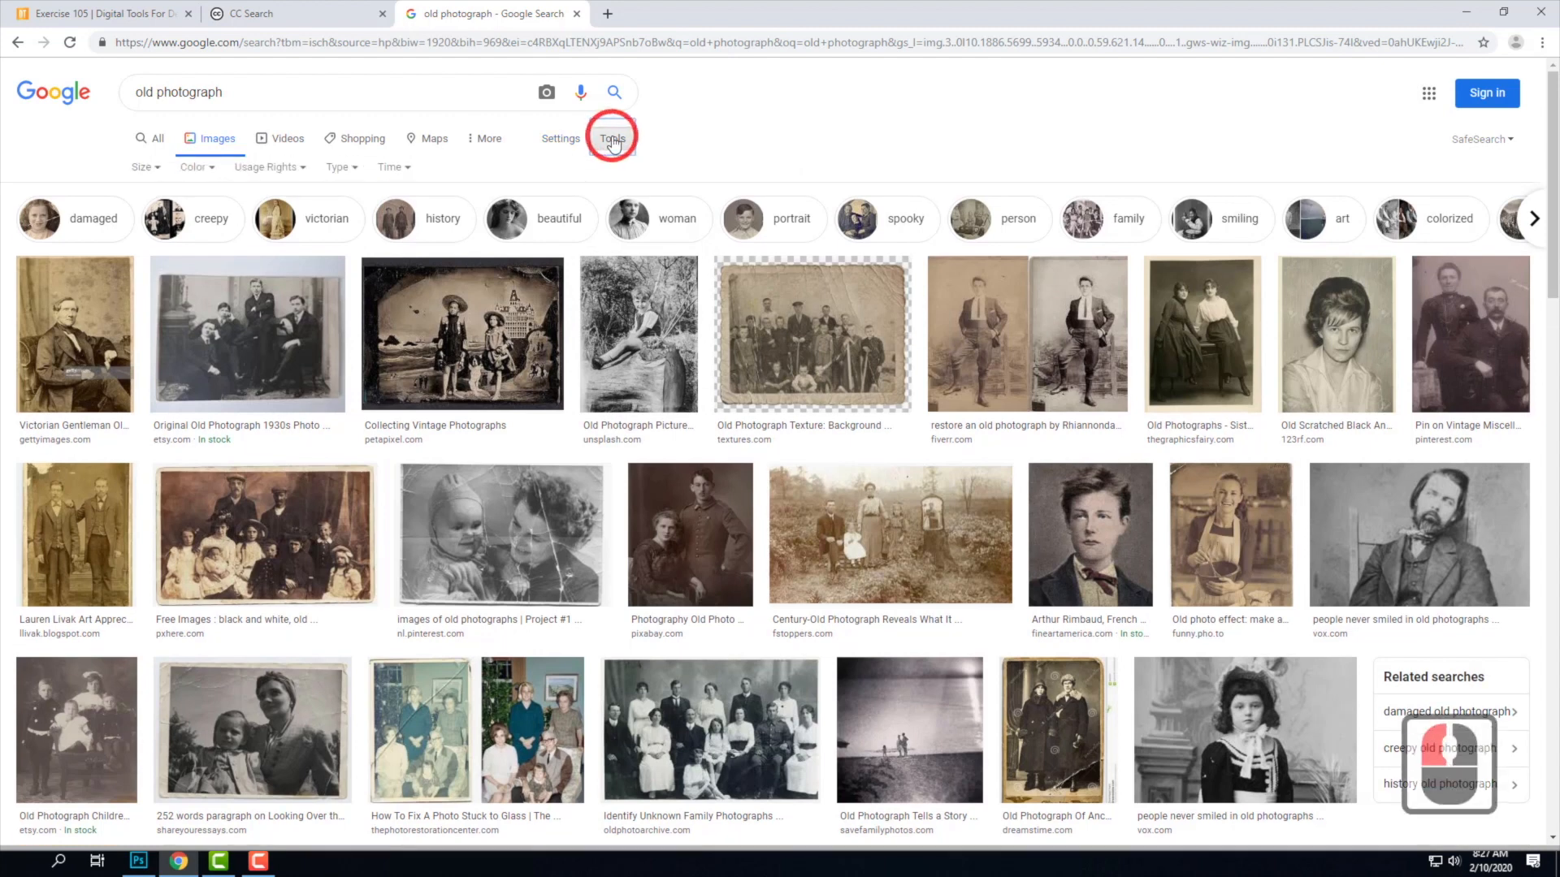
pyautogui.click(291, 173)
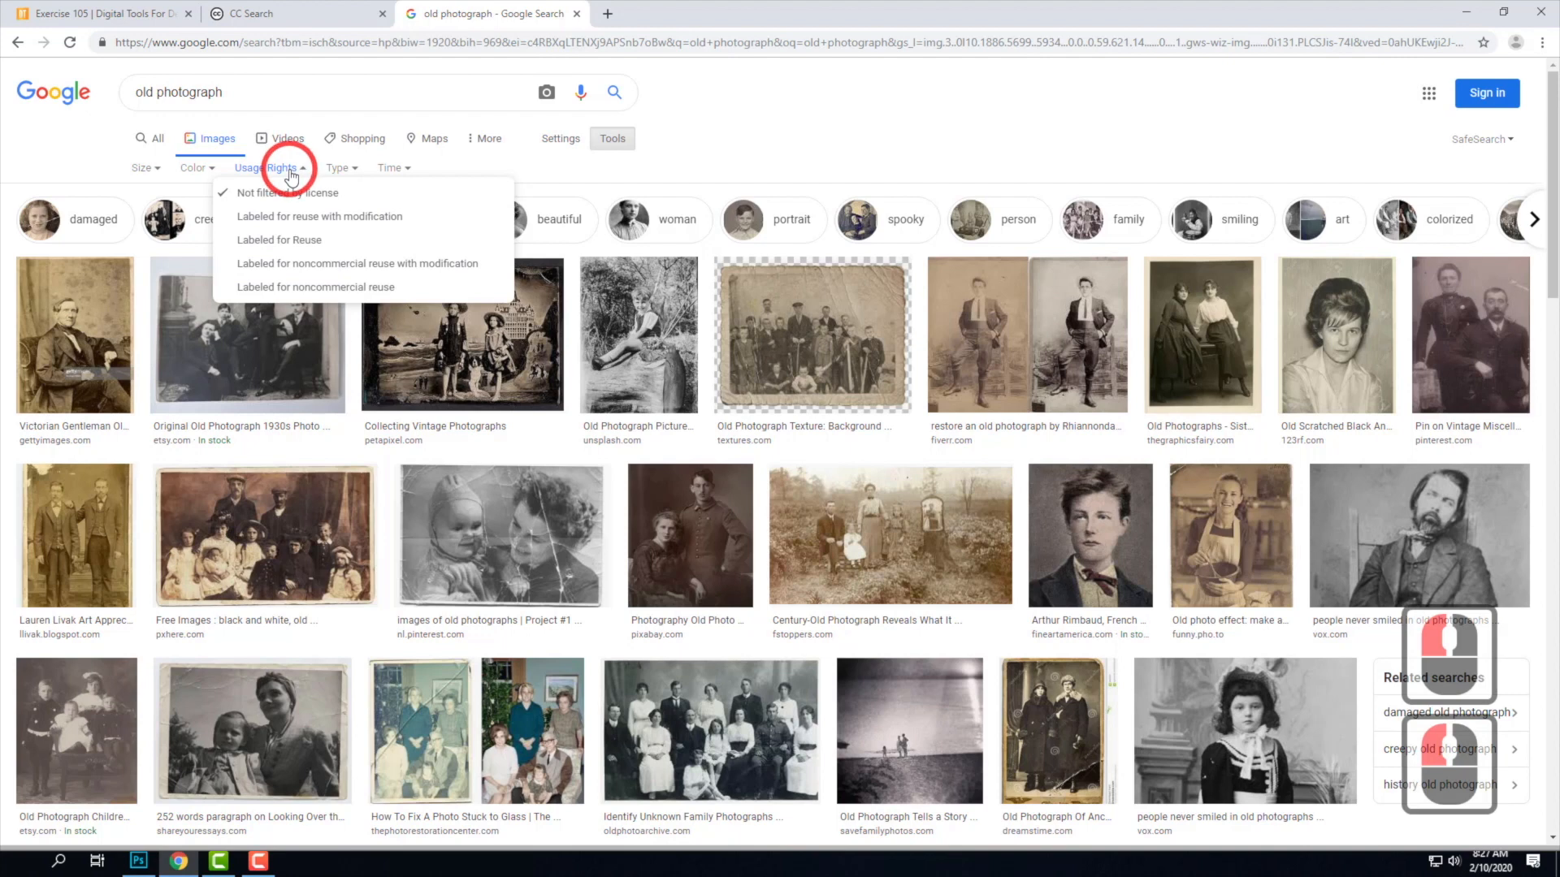
pyautogui.click(336, 226)
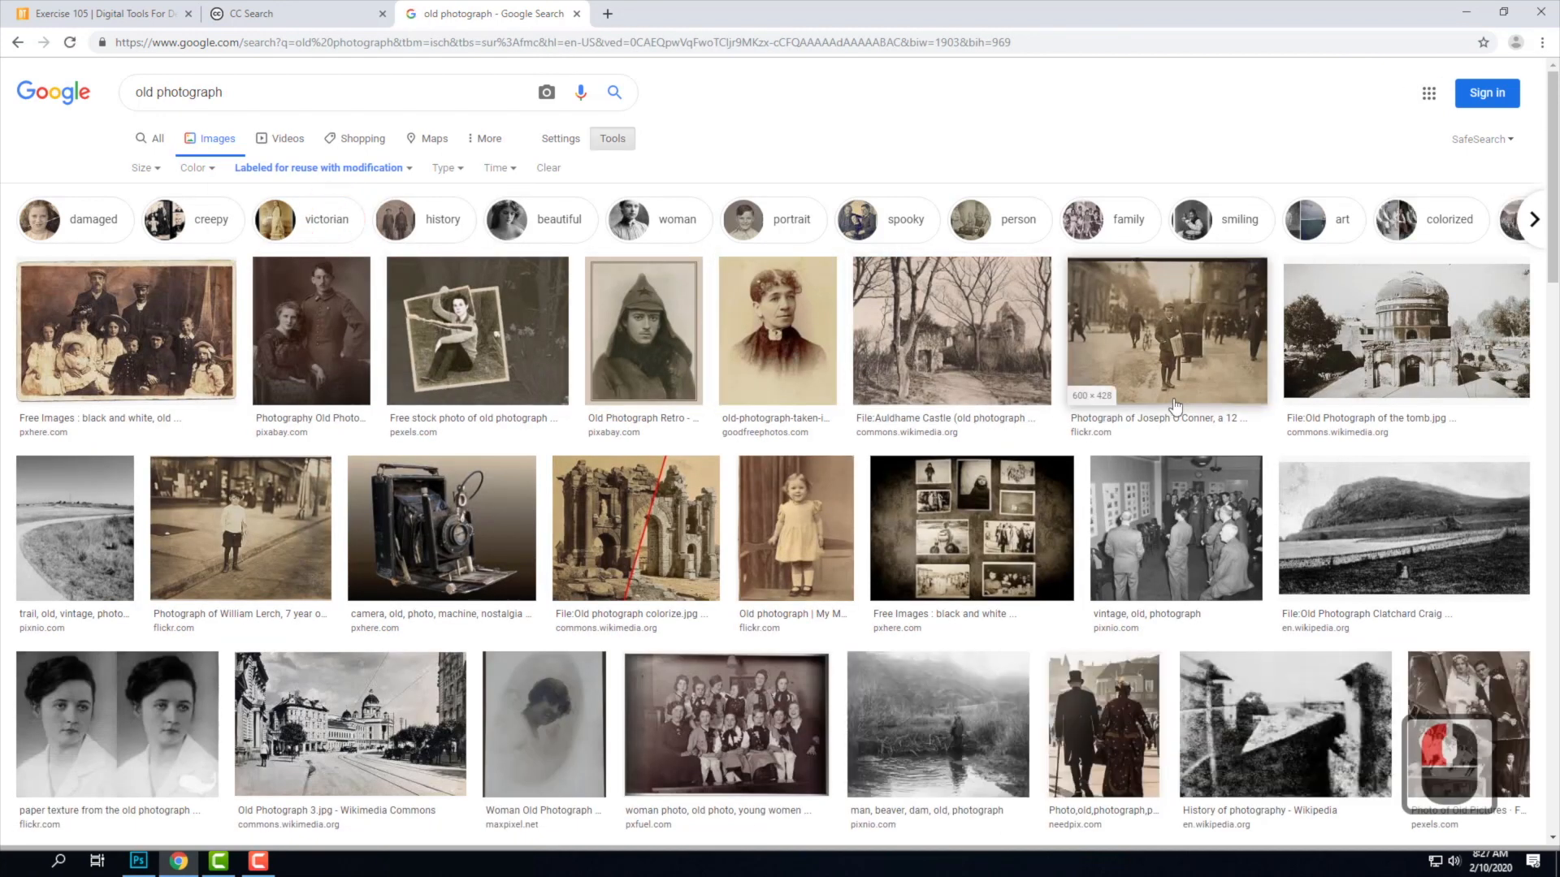
# Browse the reusable old photograph results for a faded candidate and preview the Empire of Brazil cannon photo from Wikipedia.
pyautogui.scroll(-8, 1173, 406)
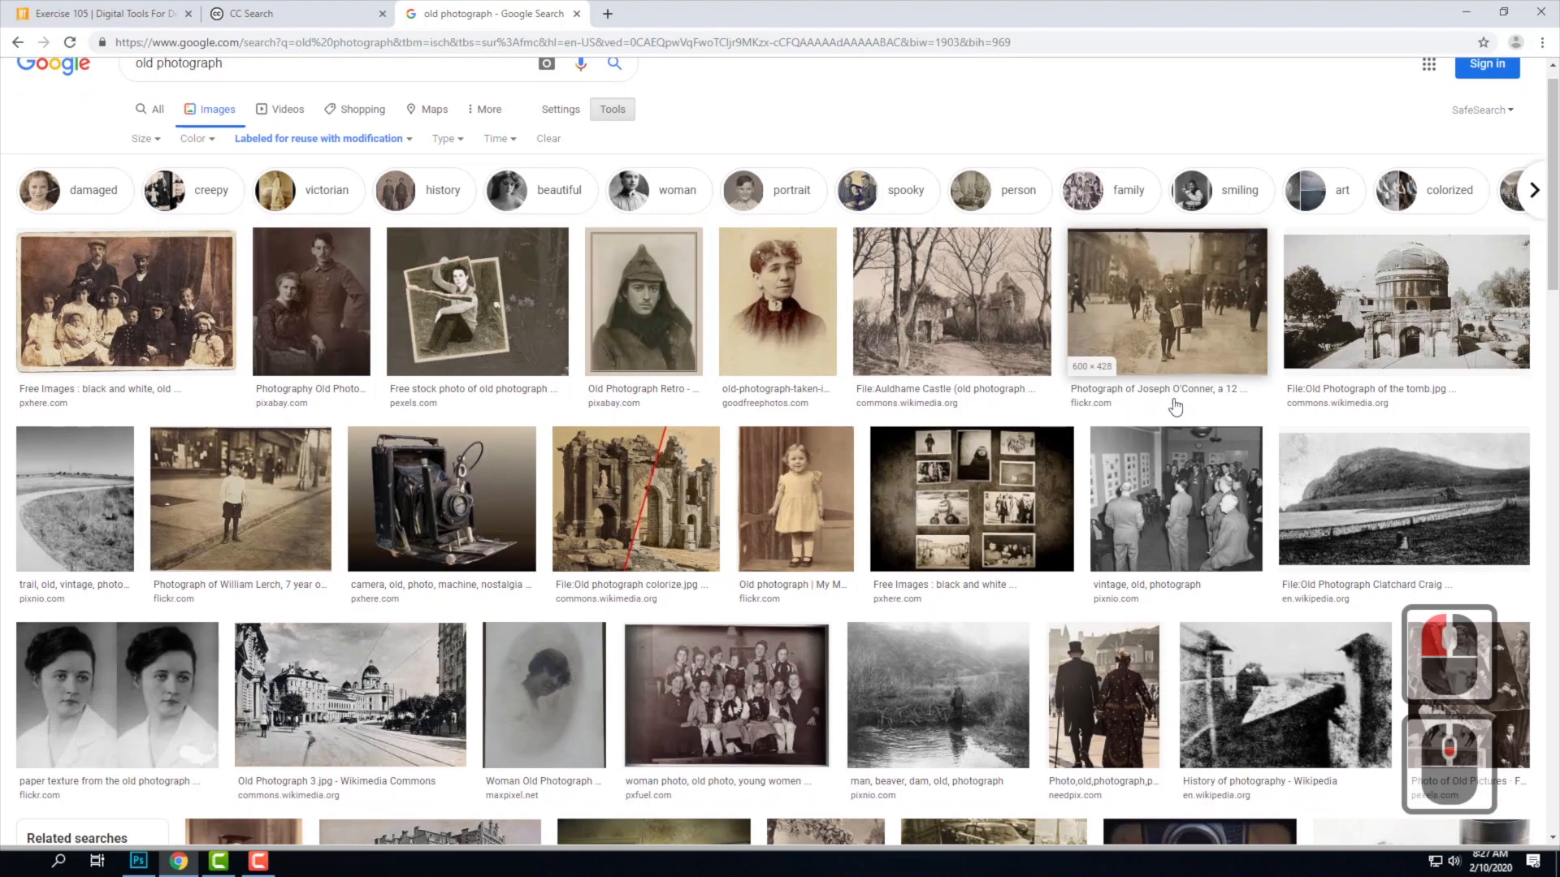
pyautogui.scroll(-9, 1163, 404)
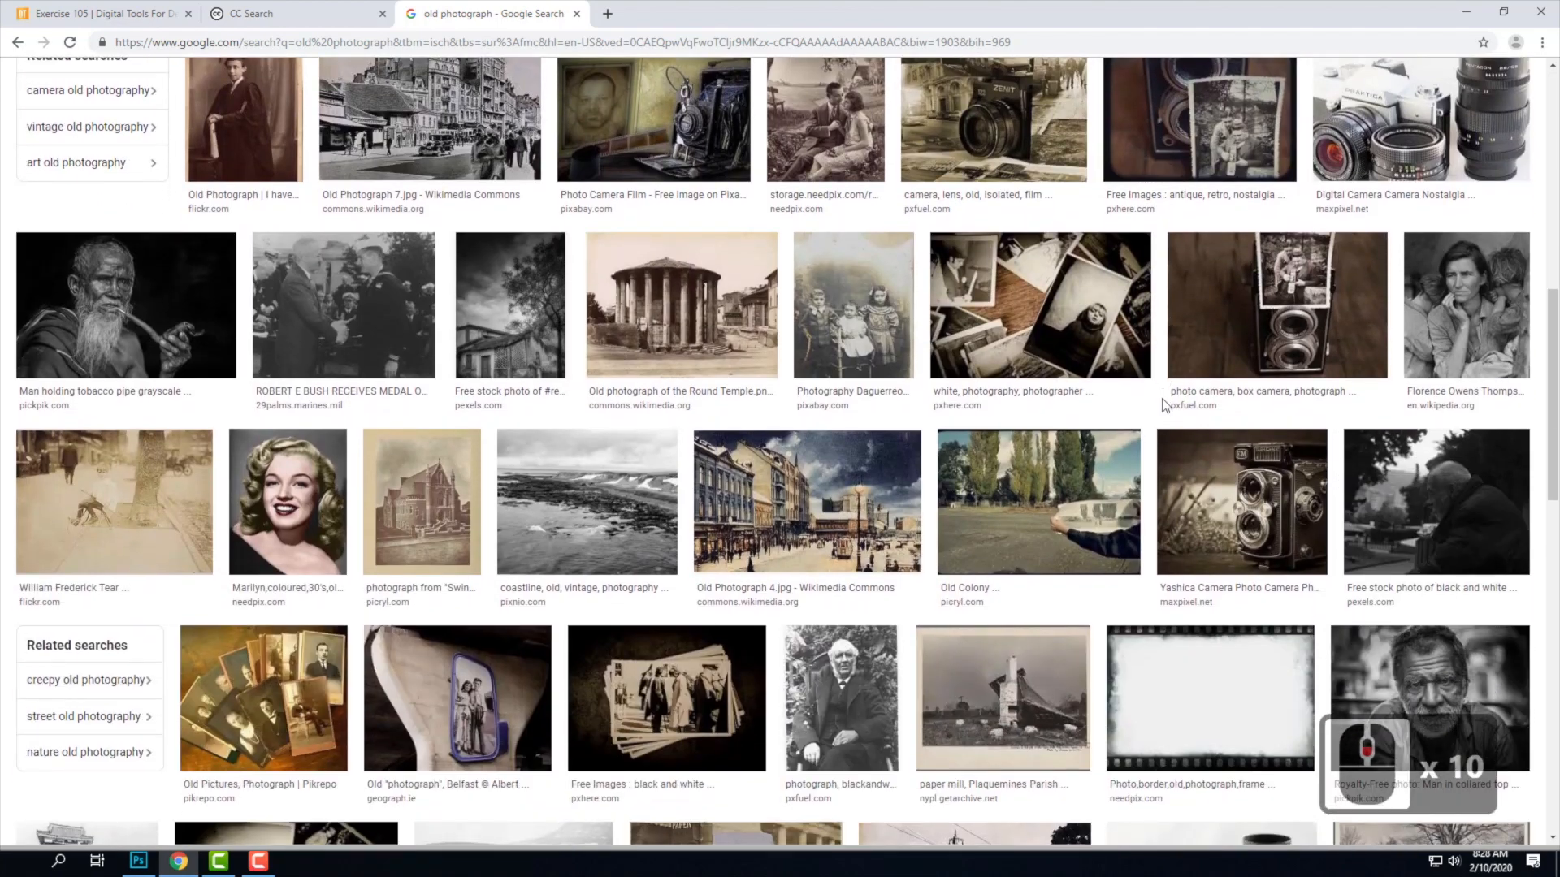
pyautogui.scroll(-2, 1163, 404)
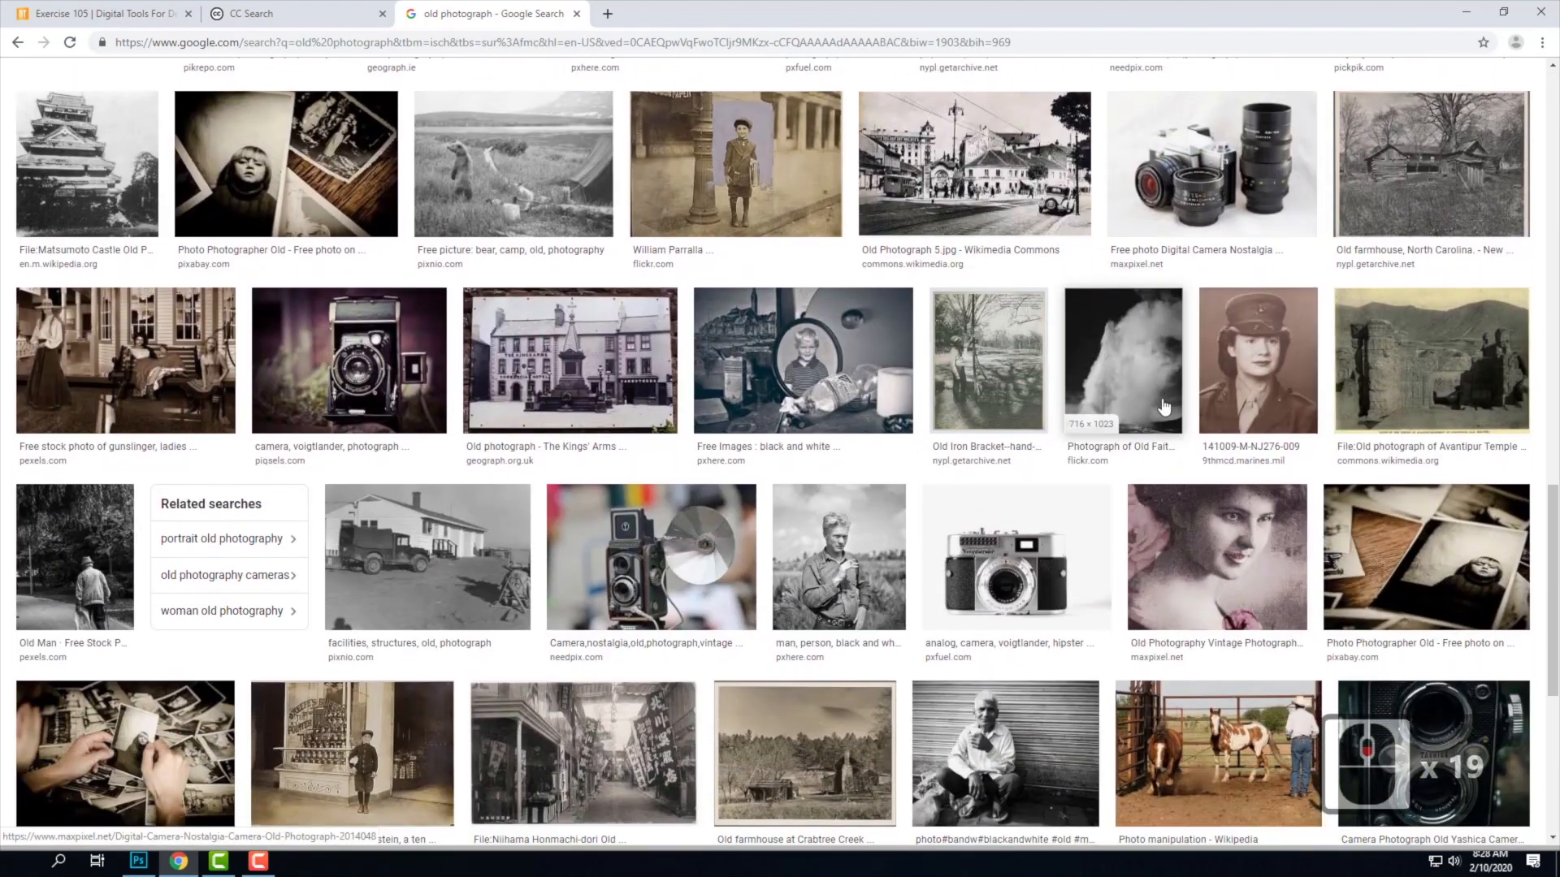
pyautogui.scroll(-2, 1163, 404)
pyautogui.scroll(-9, 1163, 403)
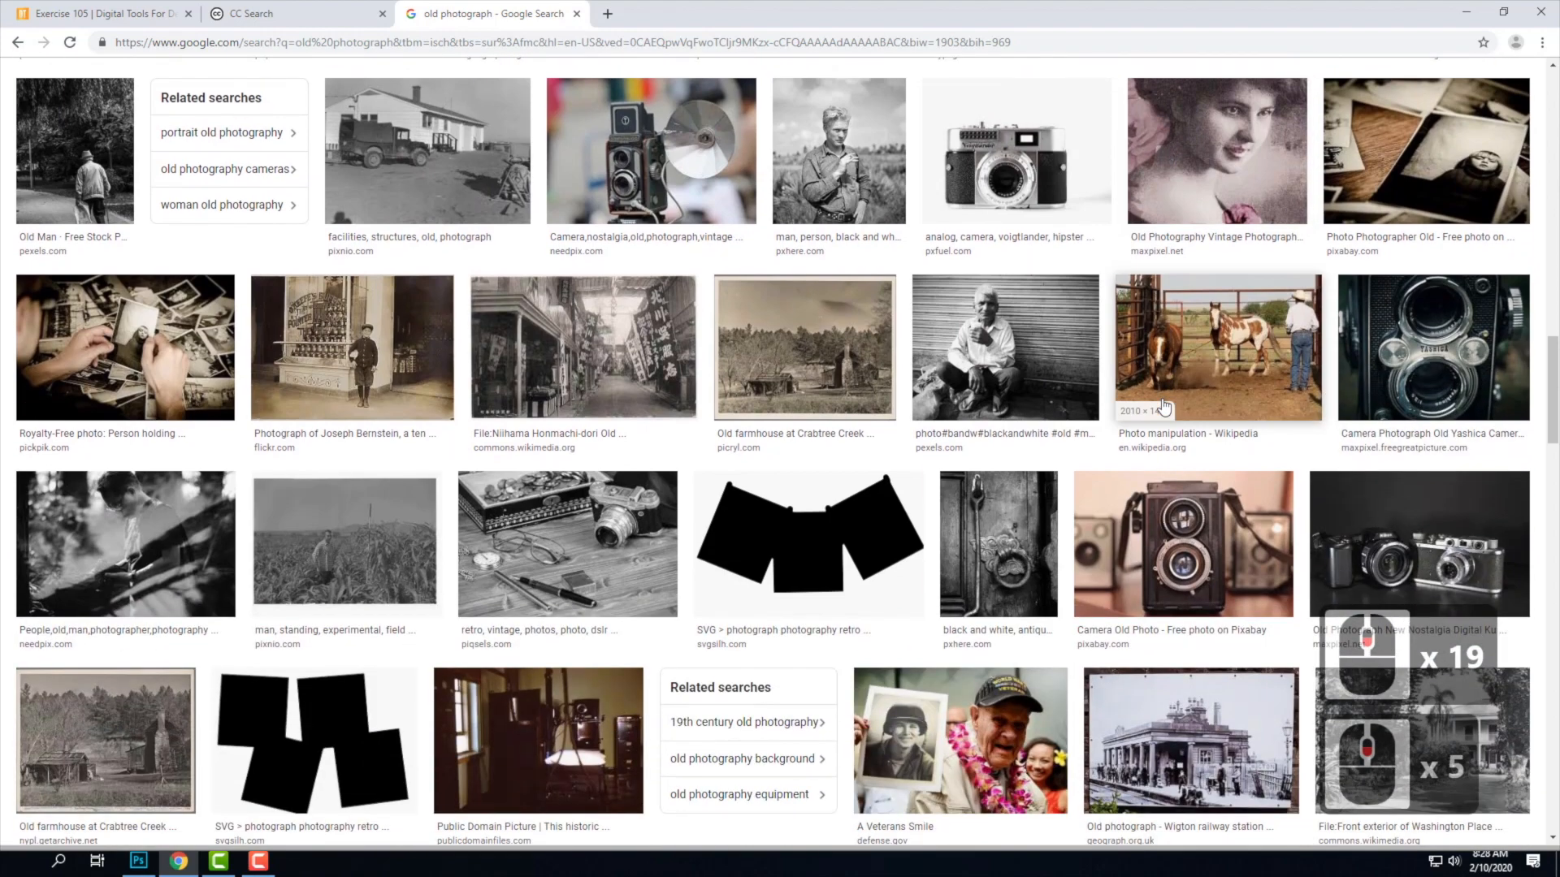
pyautogui.scroll(-8, 1163, 404)
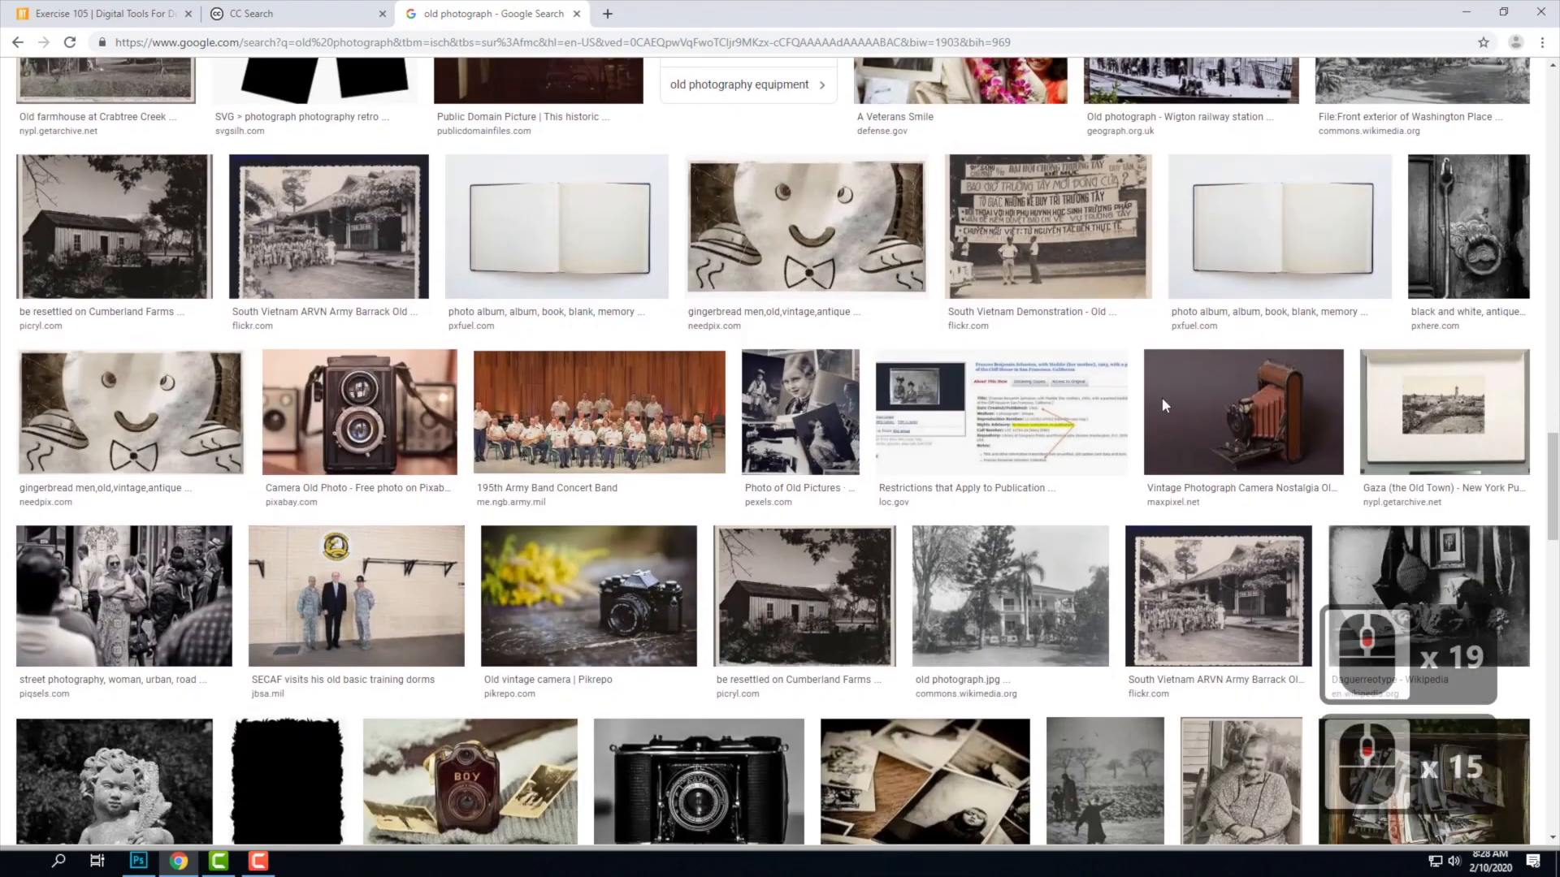
pyautogui.scroll(-9, 1163, 404)
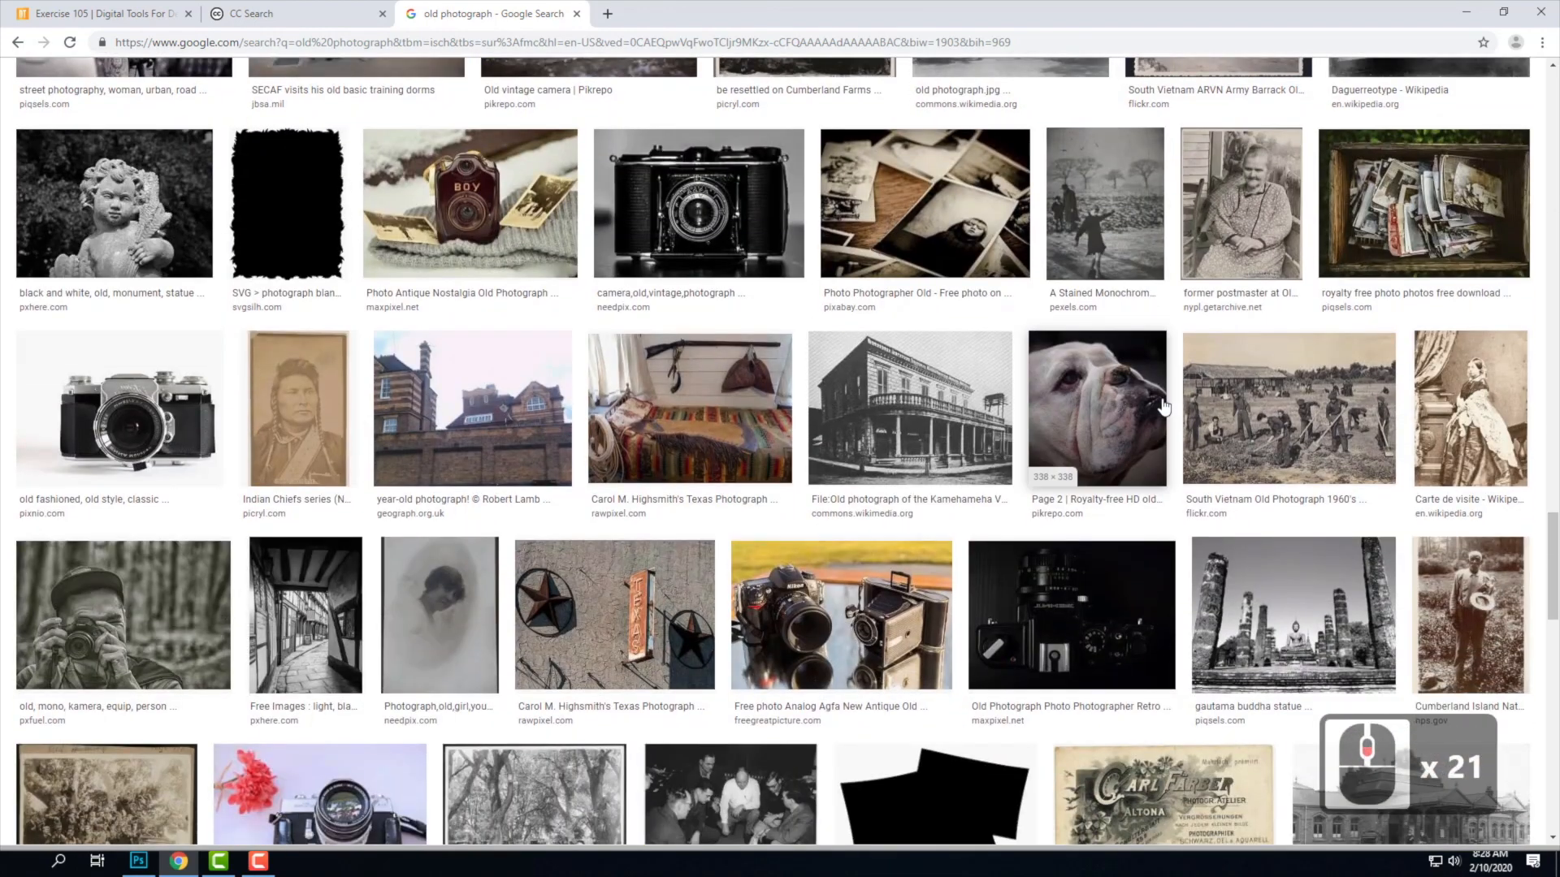
pyautogui.scroll(-15, 1163, 404)
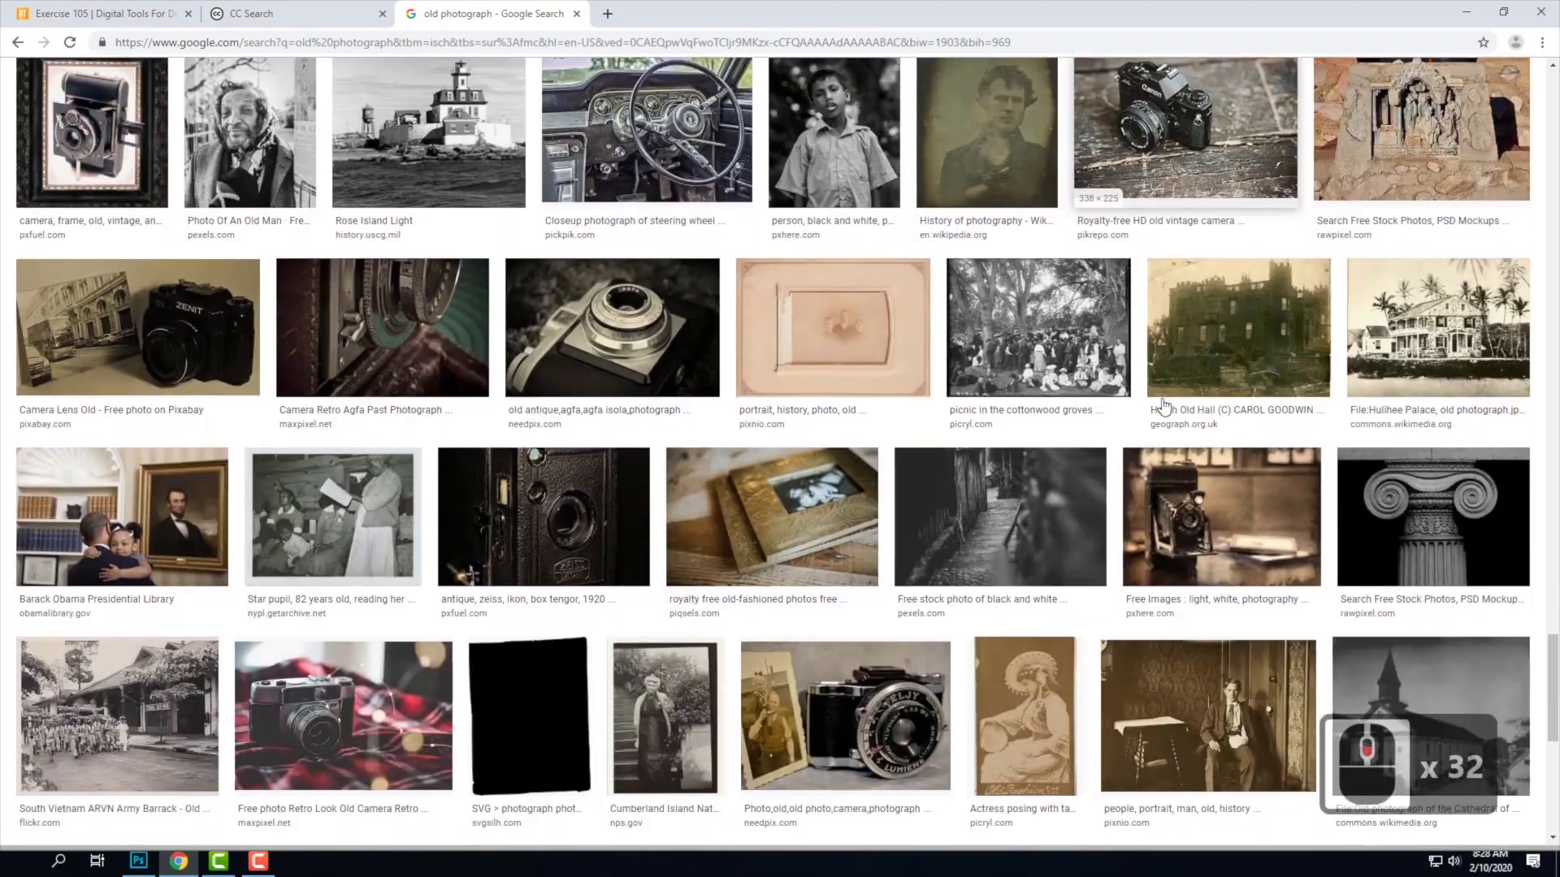
pyautogui.scroll(-9, 1143, 406)
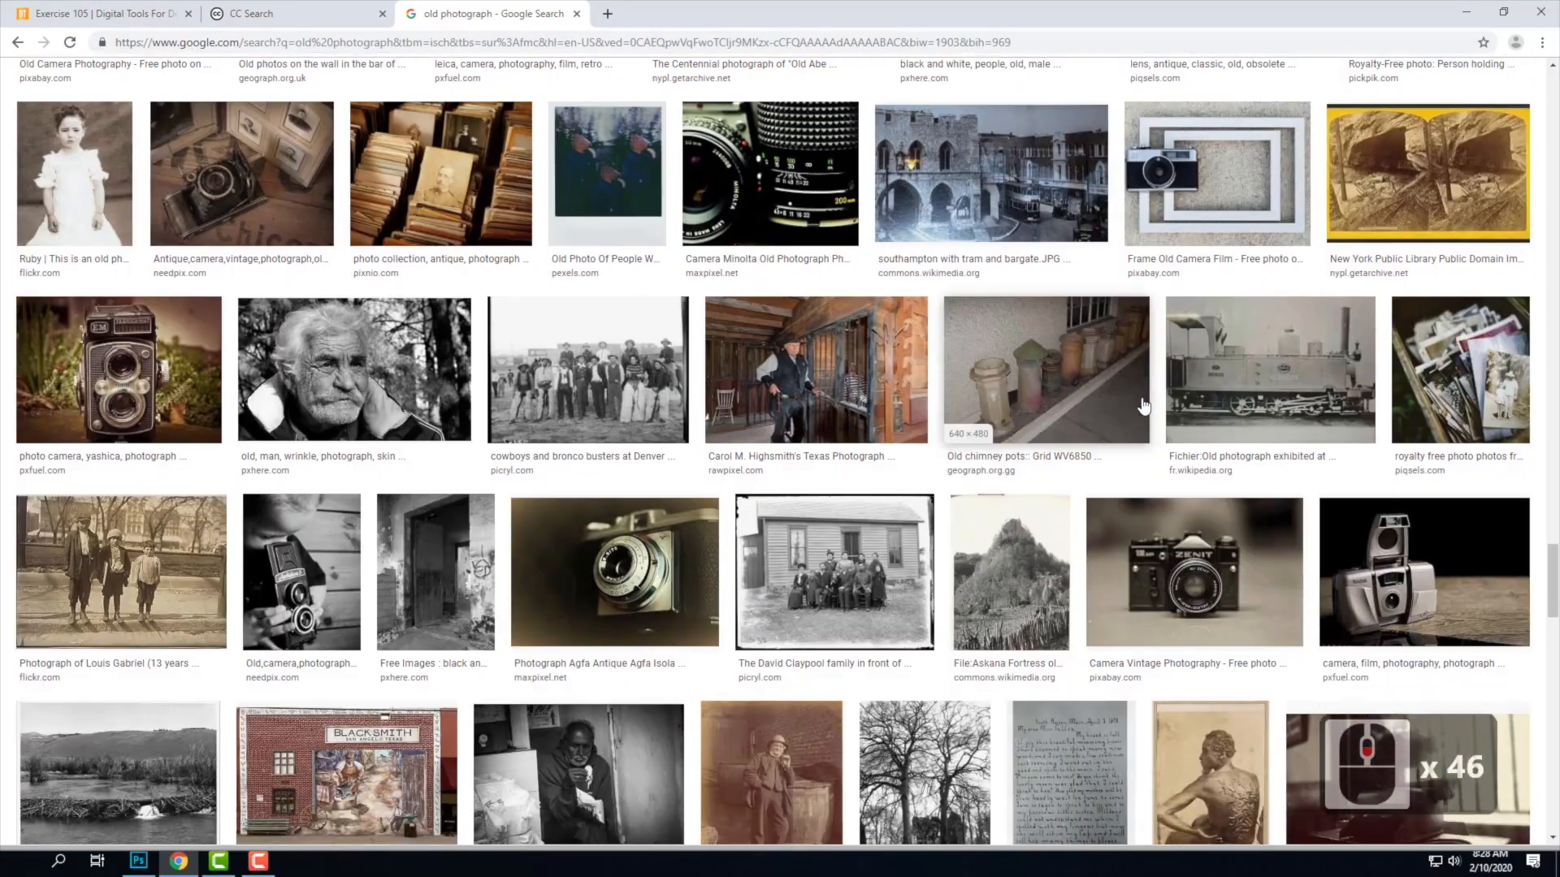
pyautogui.scroll(-5, 1143, 404)
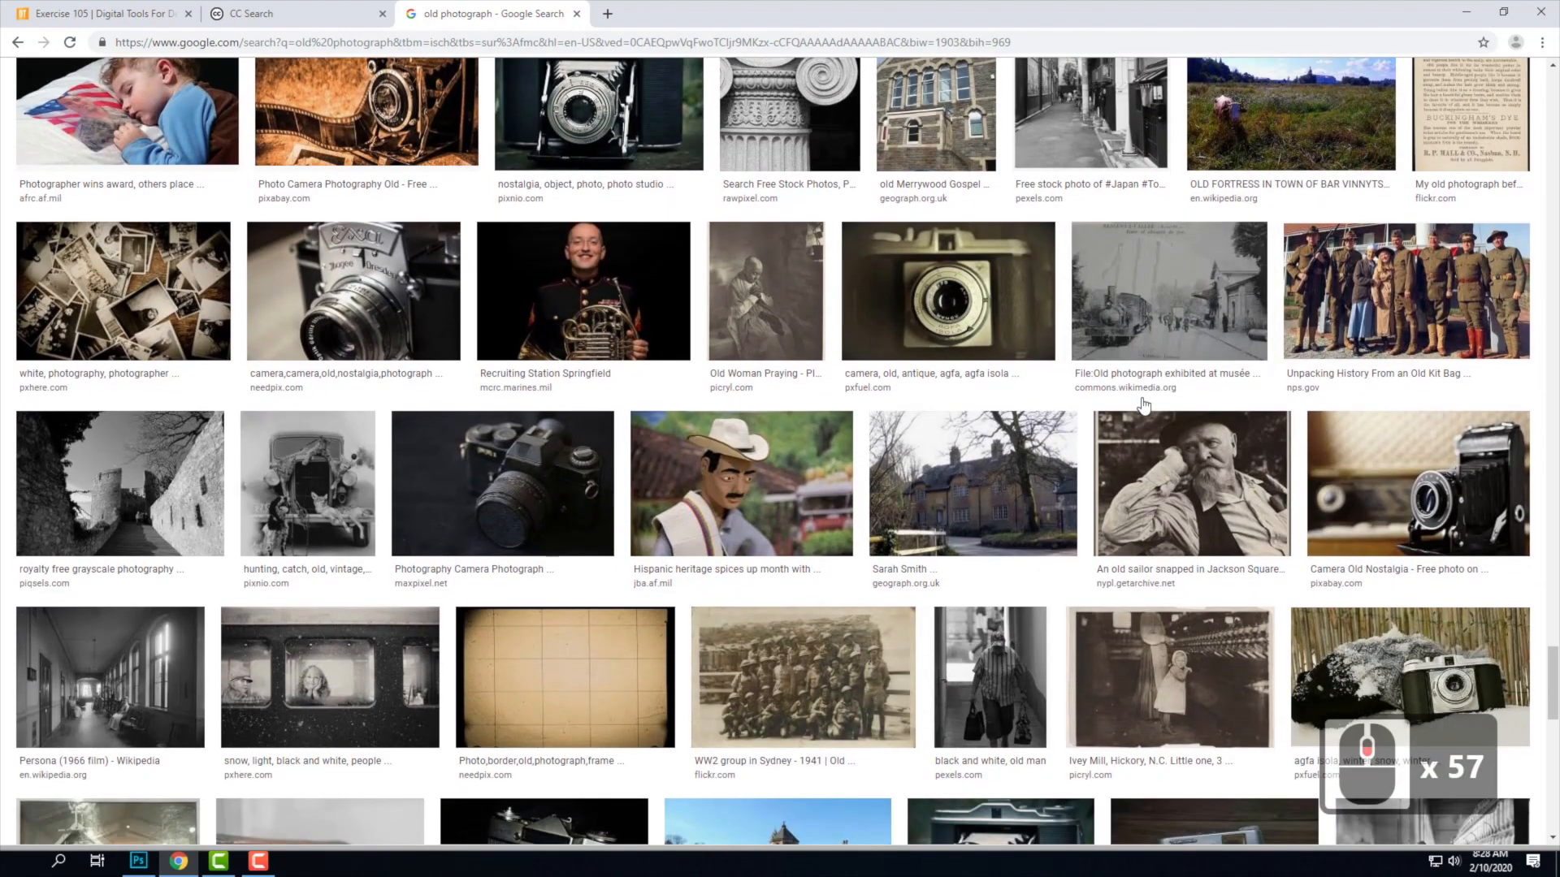
pyautogui.scroll(-4, 1110, 383)
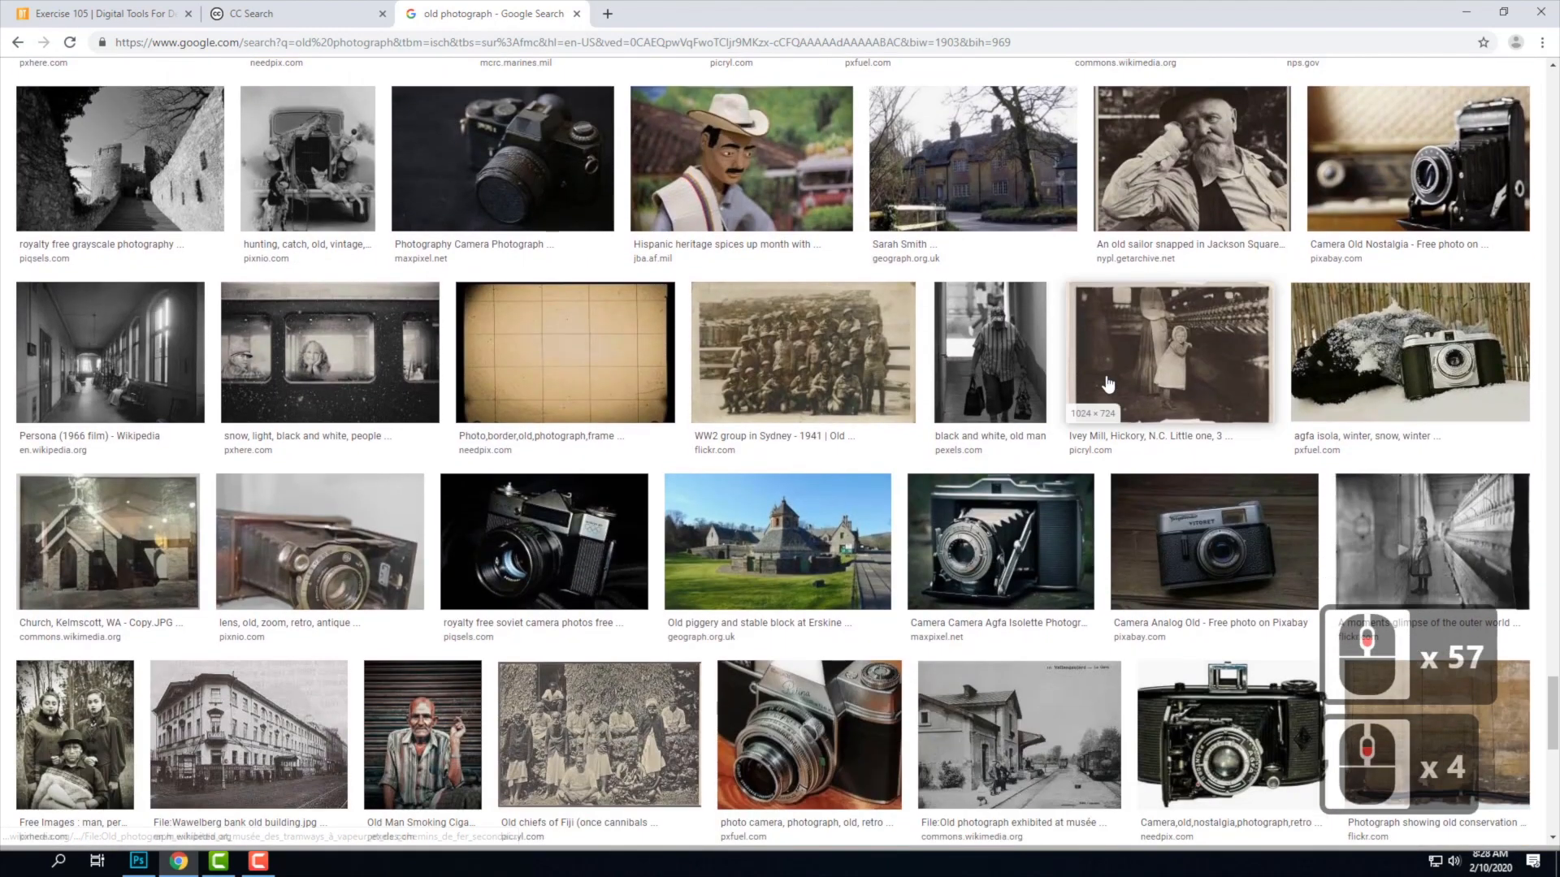
pyautogui.scroll(-4, 1072, 366)
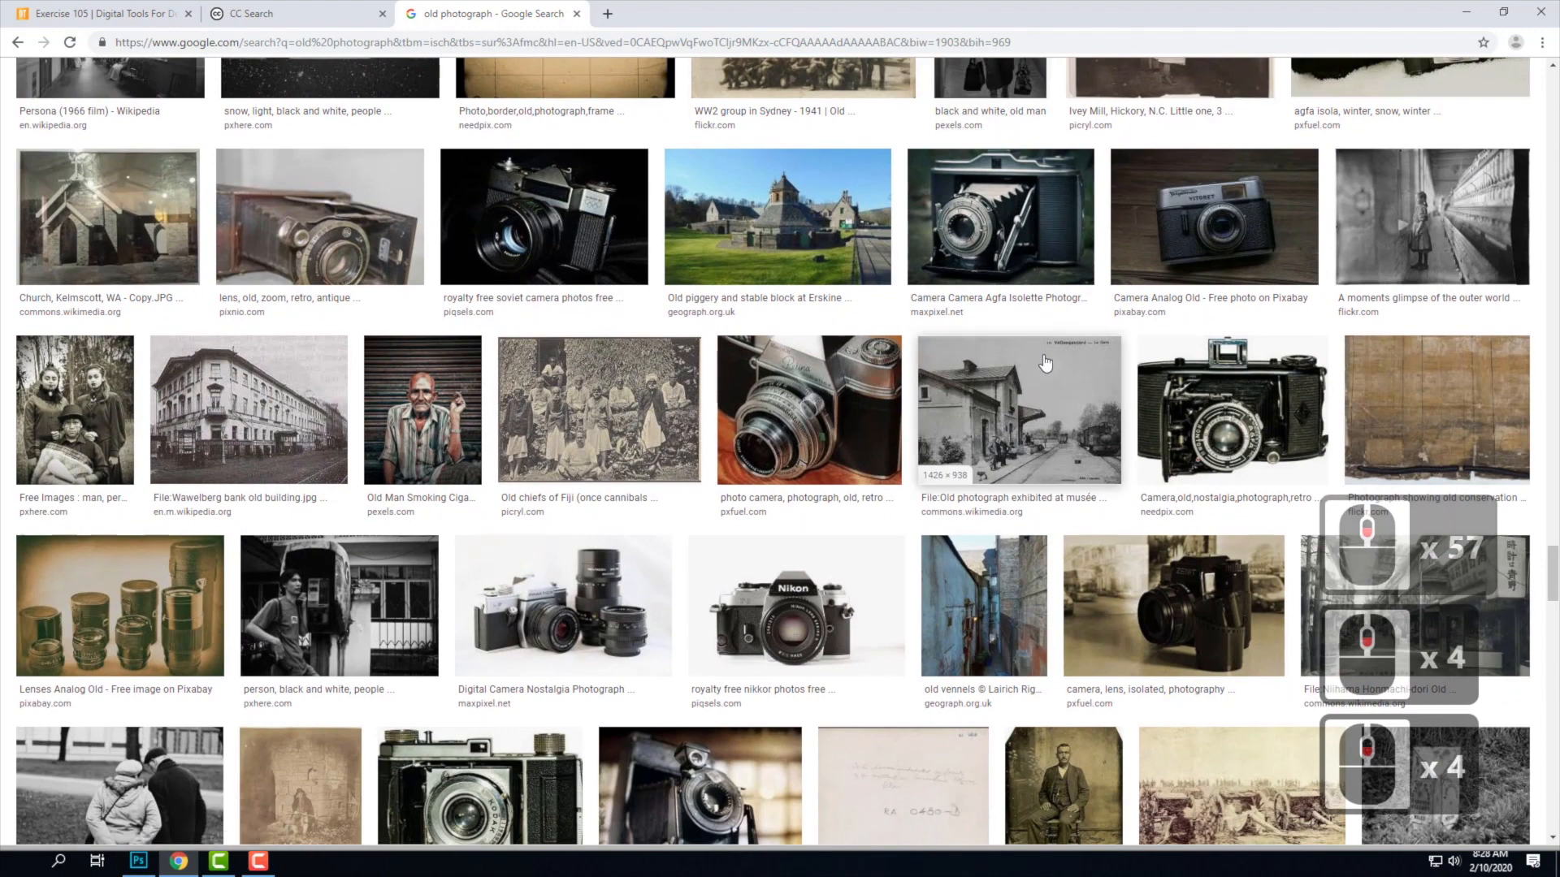
pyautogui.scroll(-3, 1039, 358)
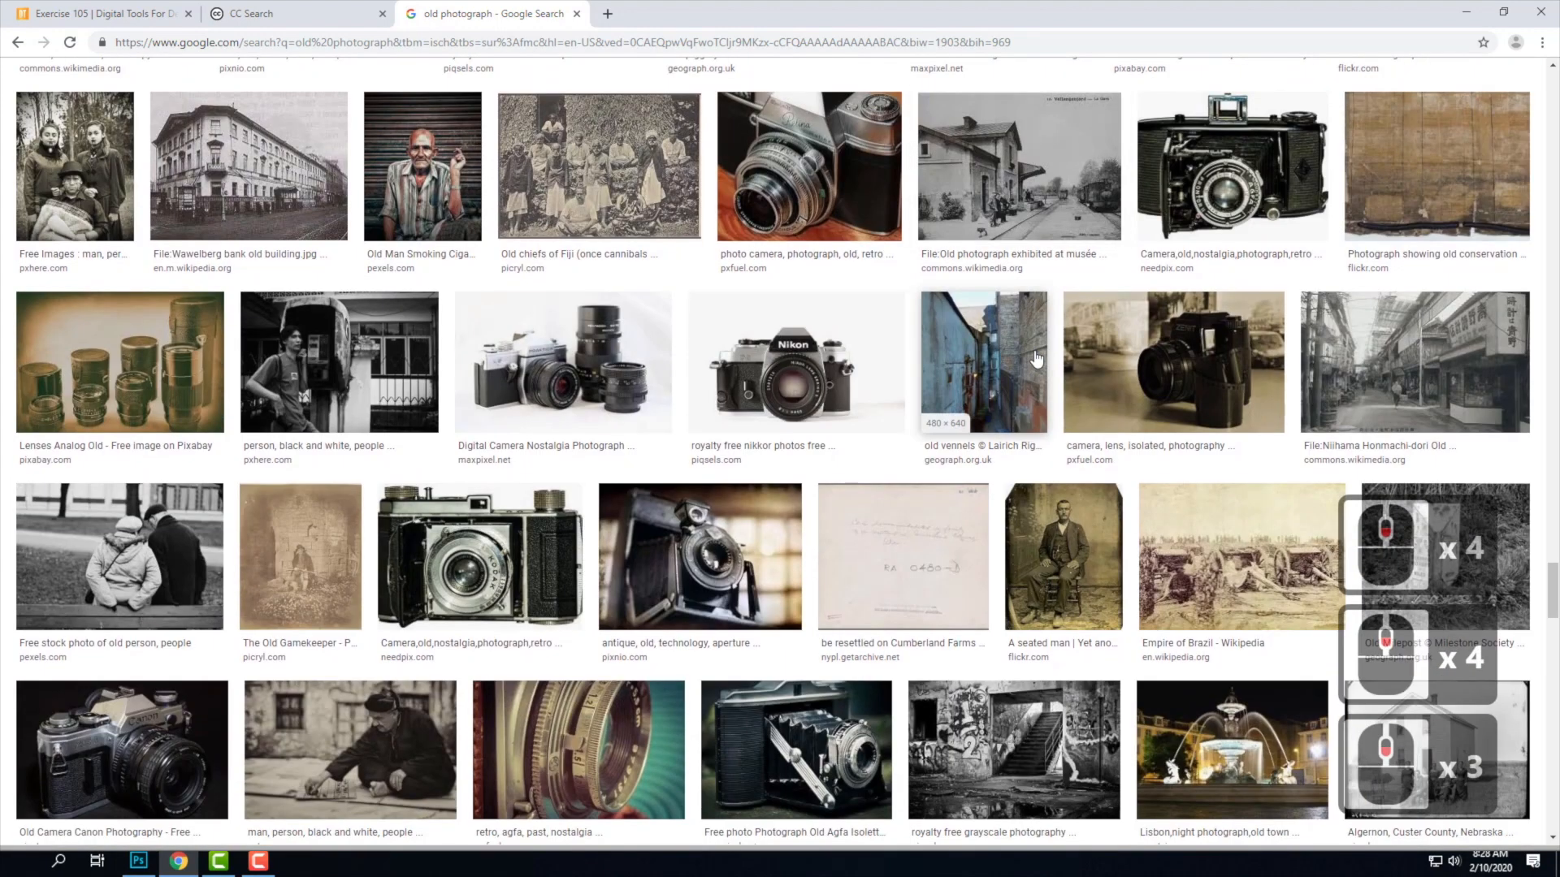
pyautogui.scroll(-2, 1137, 398)
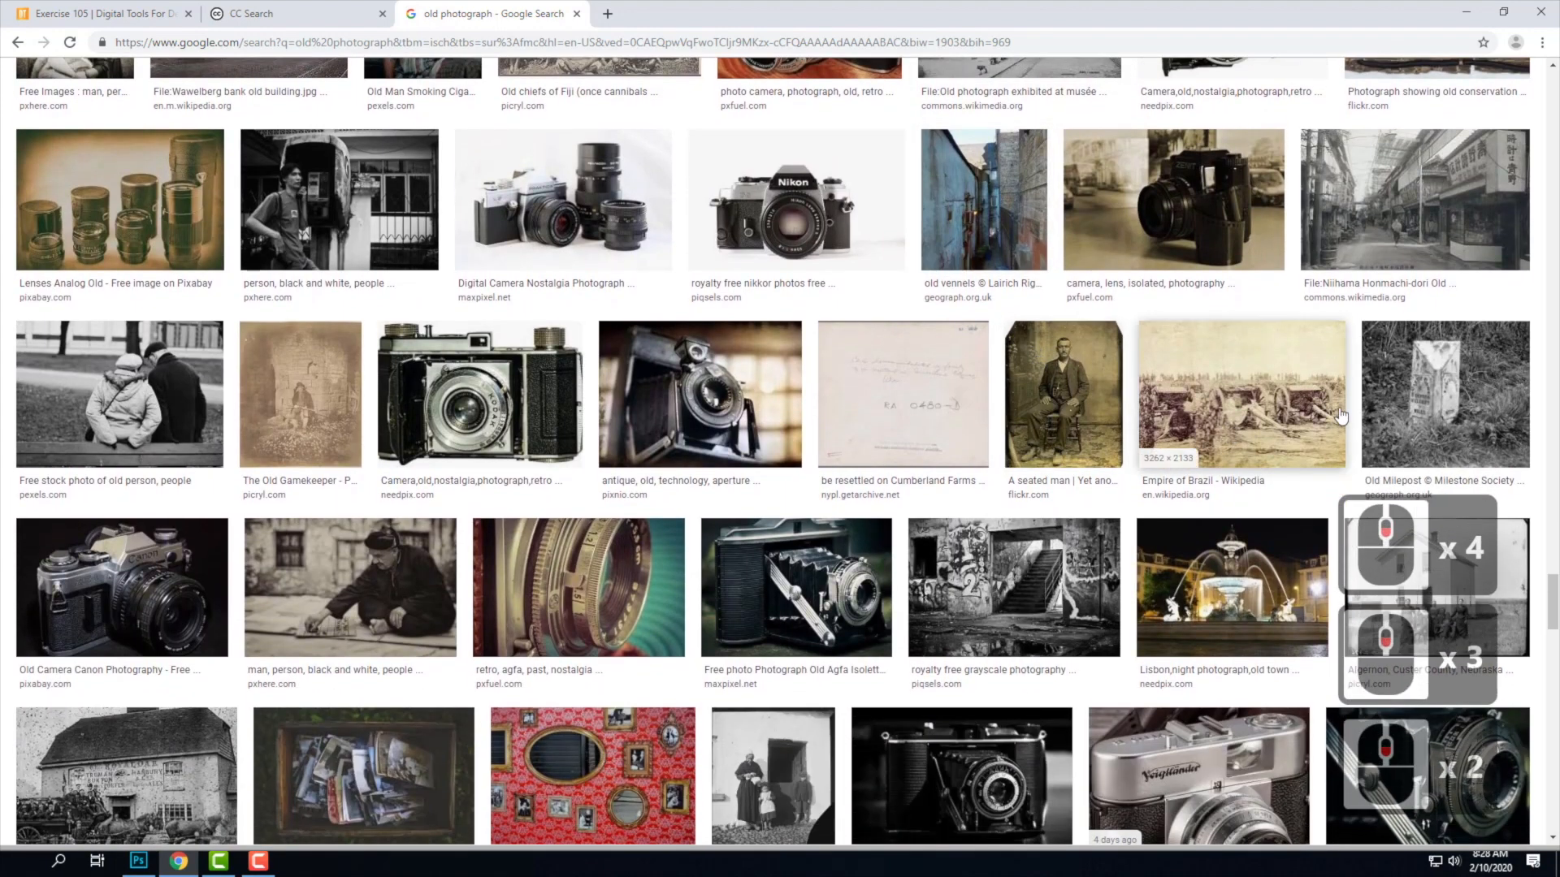
pyautogui.click(1255, 382)
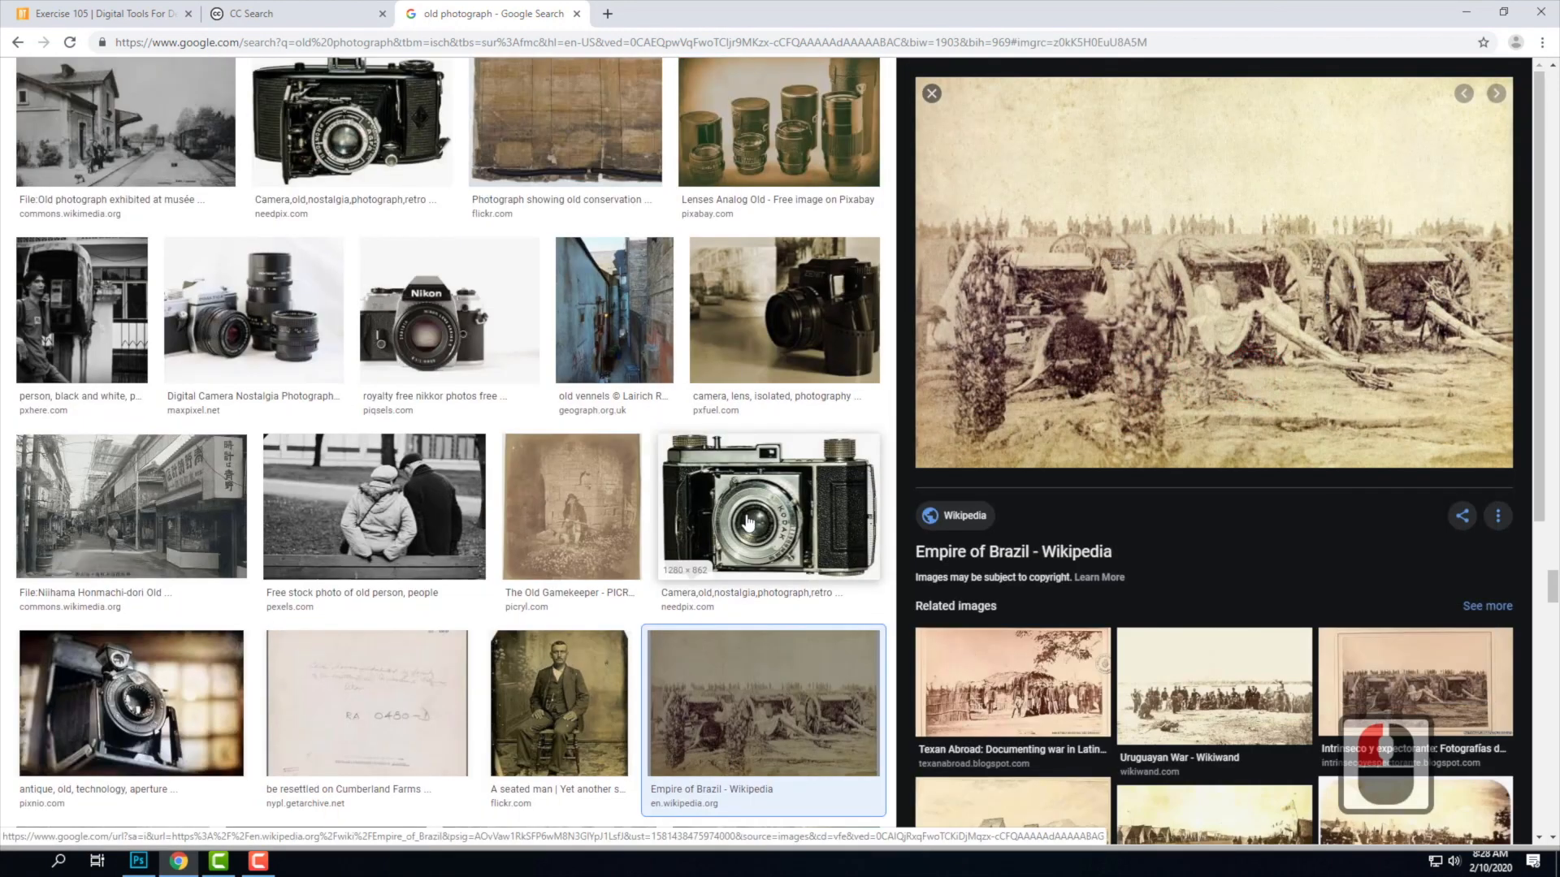
# Browse further through the image results and preview the Picryl photo of livestock along the South Loup River.
pyautogui.scroll(-4, 1137, 341)
pyautogui.scroll(-11, 694, 513)
pyautogui.scroll(-1, 694, 514)
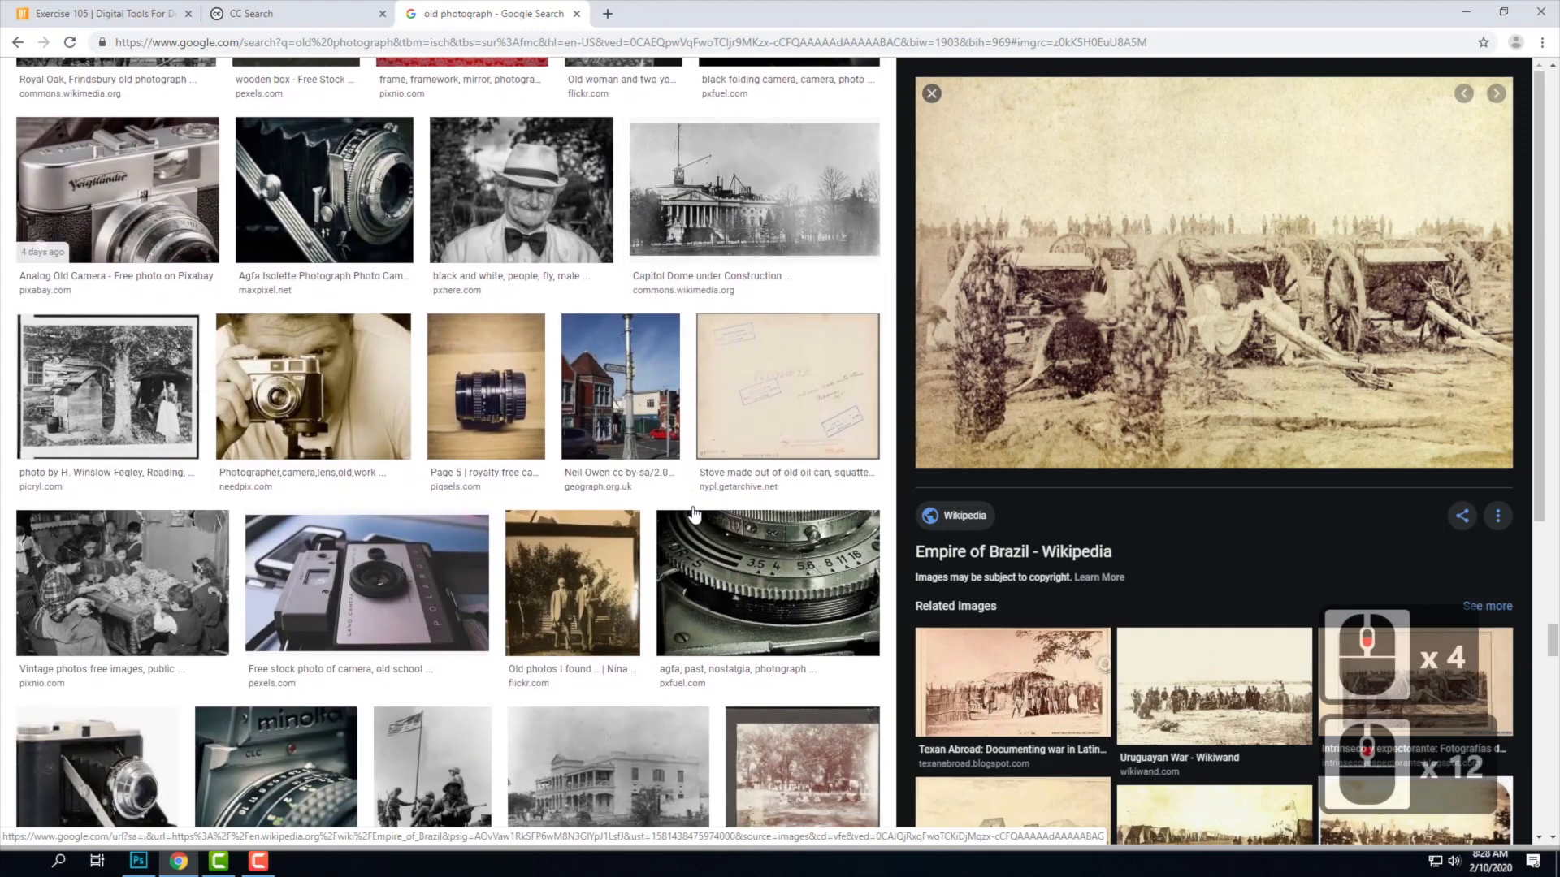
pyautogui.scroll(-8, 695, 513)
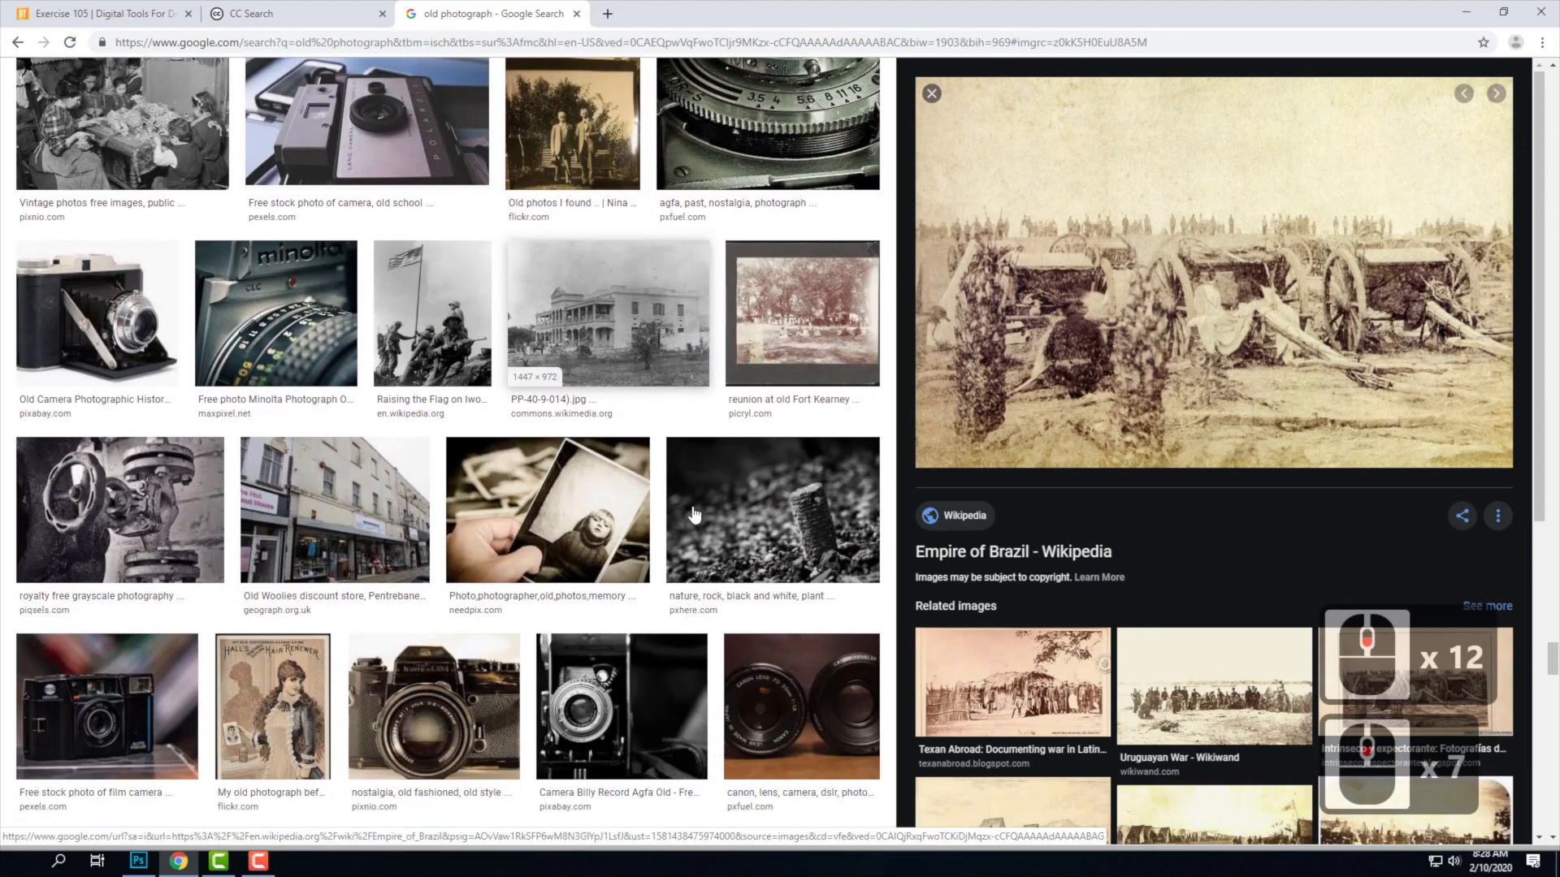
pyautogui.scroll(-10, 706, 504)
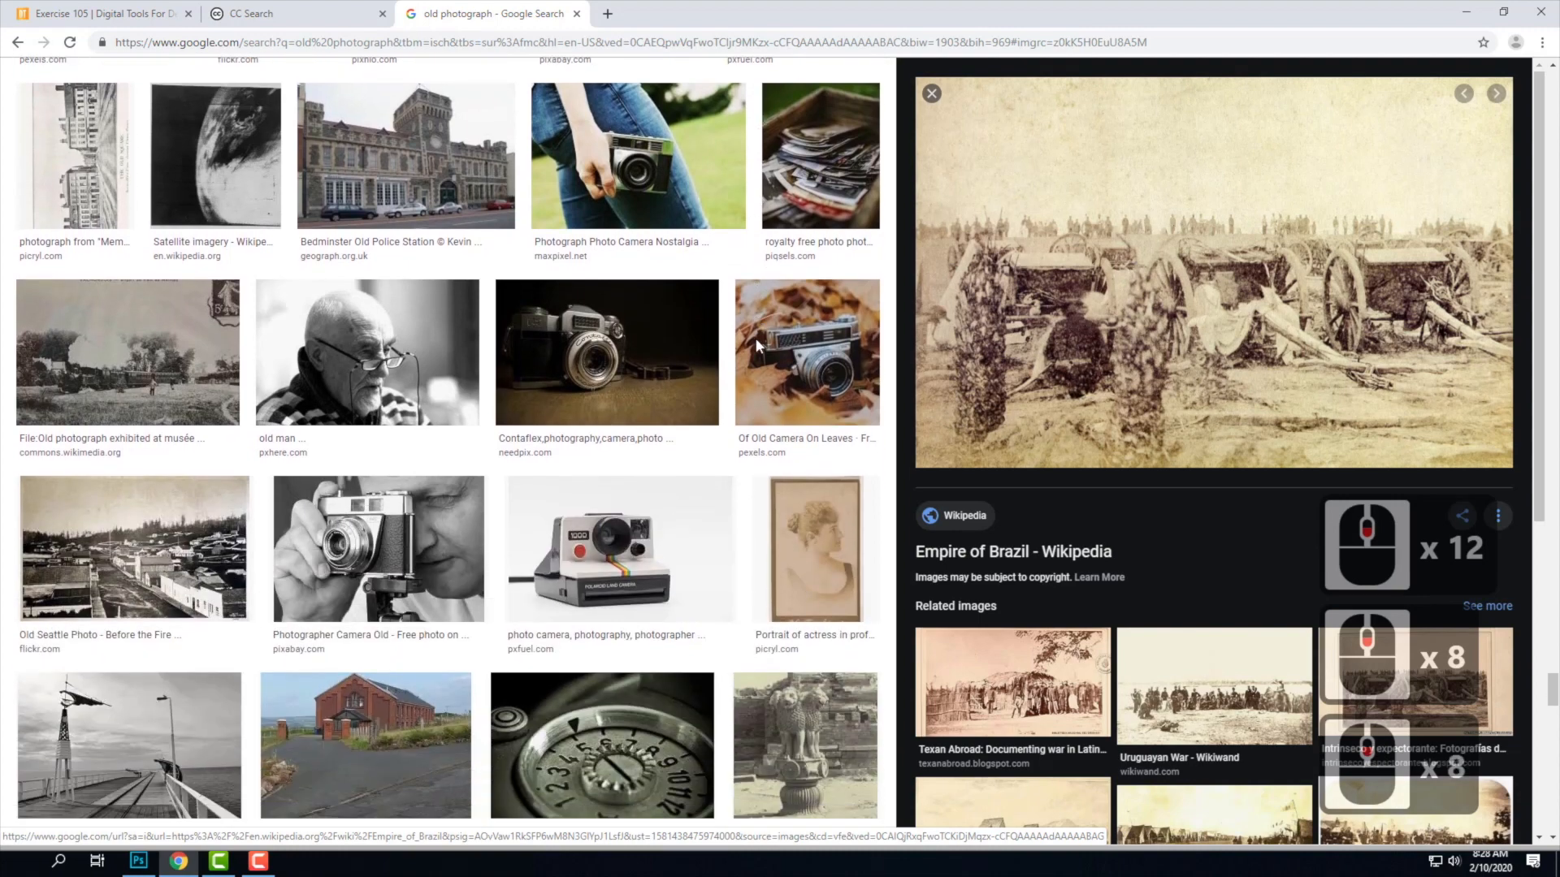
pyautogui.scroll(-11, 757, 347)
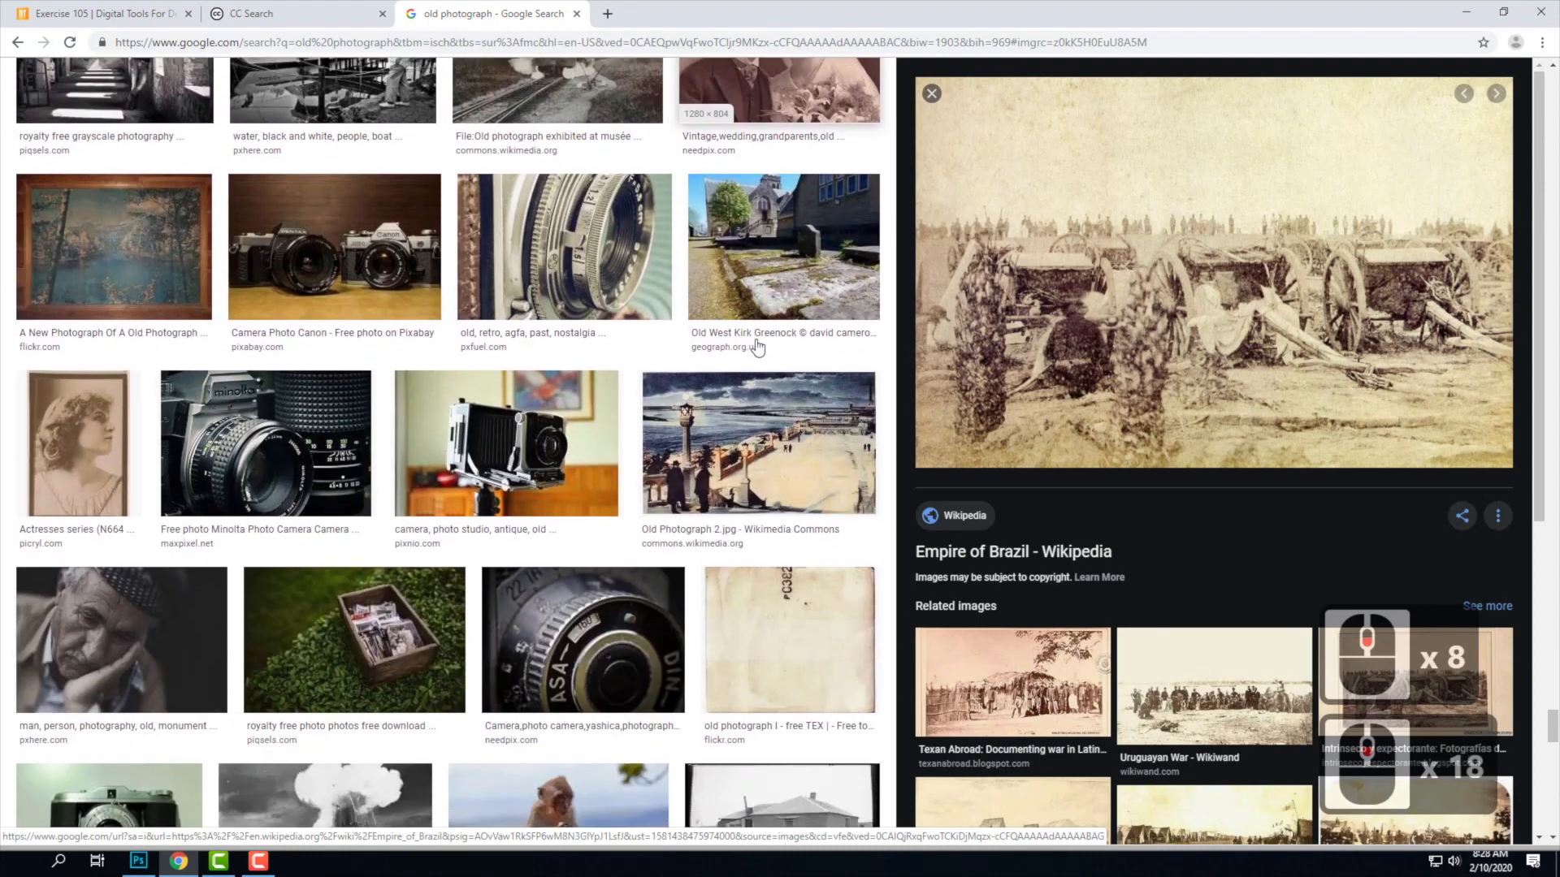
pyautogui.scroll(-7, 757, 348)
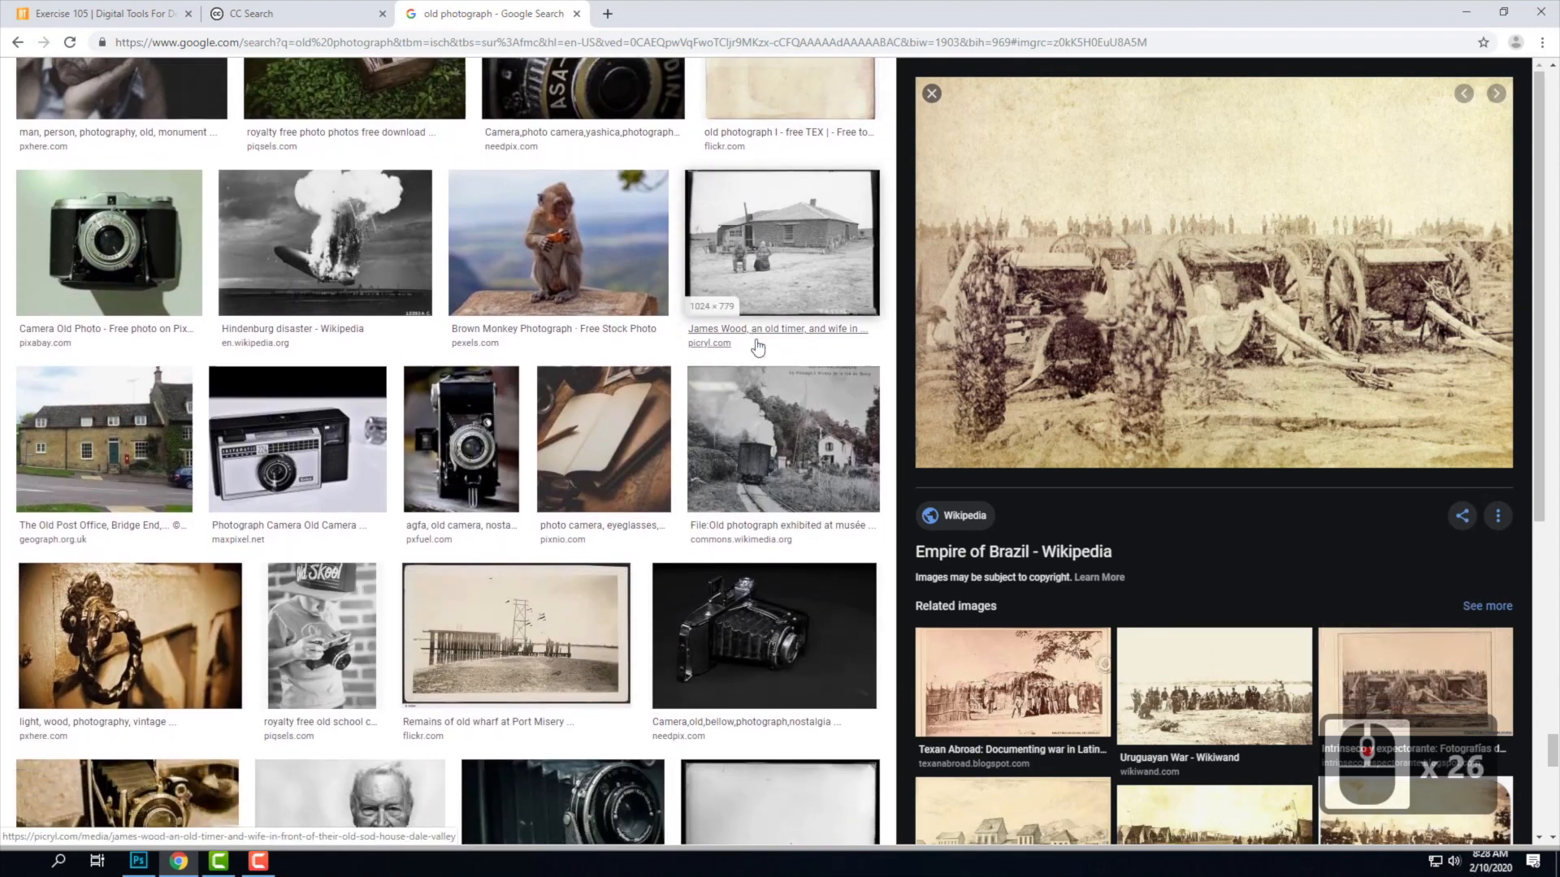
pyautogui.scroll(-6, 757, 348)
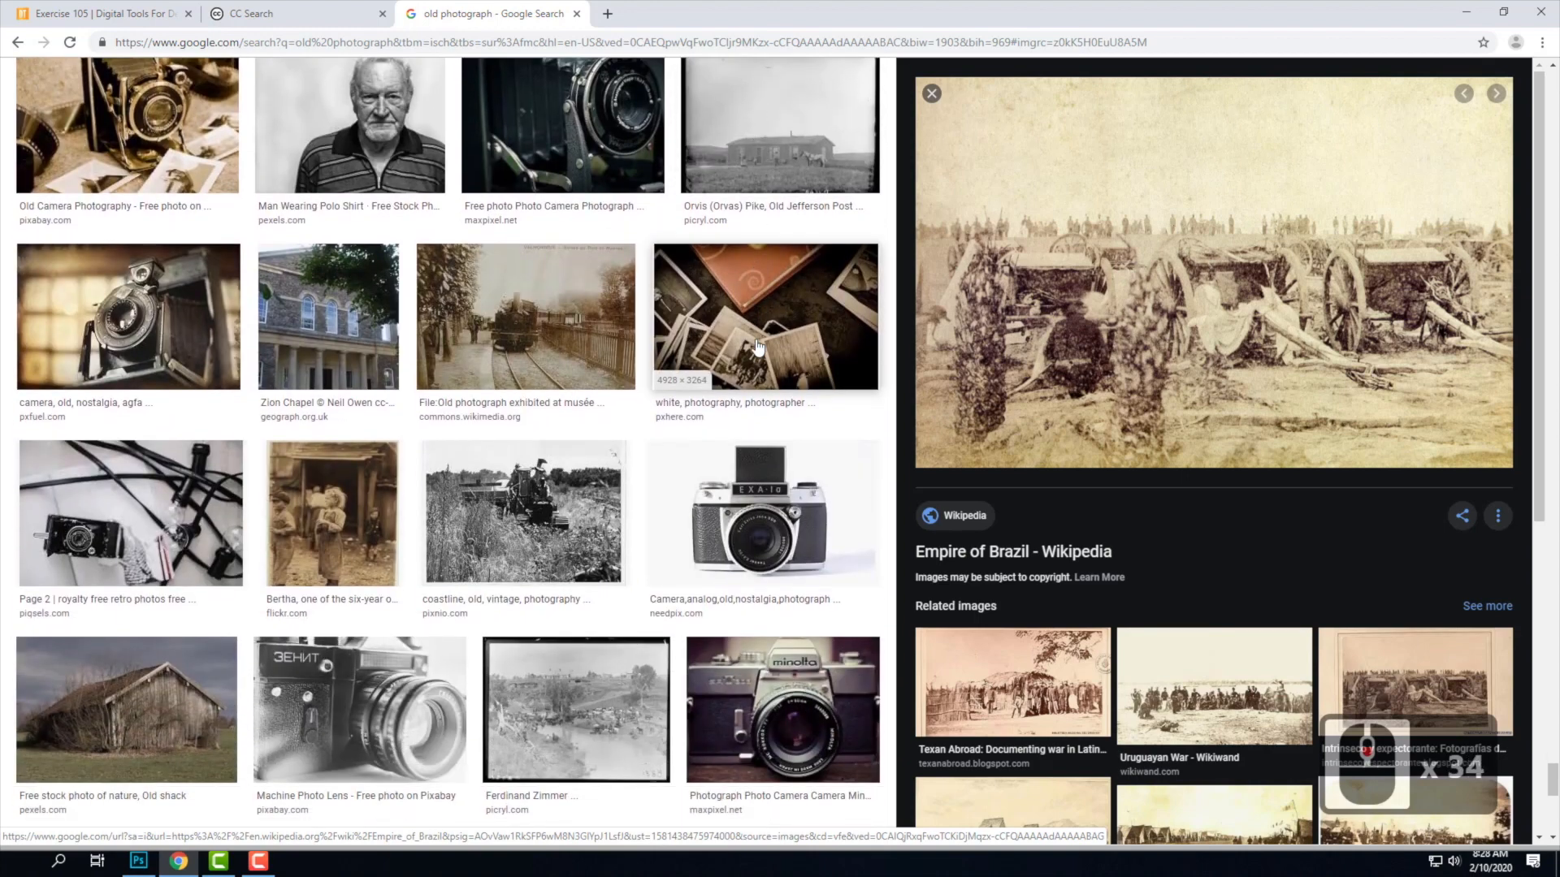
pyautogui.scroll(-1, 758, 348)
pyautogui.click(600, 631)
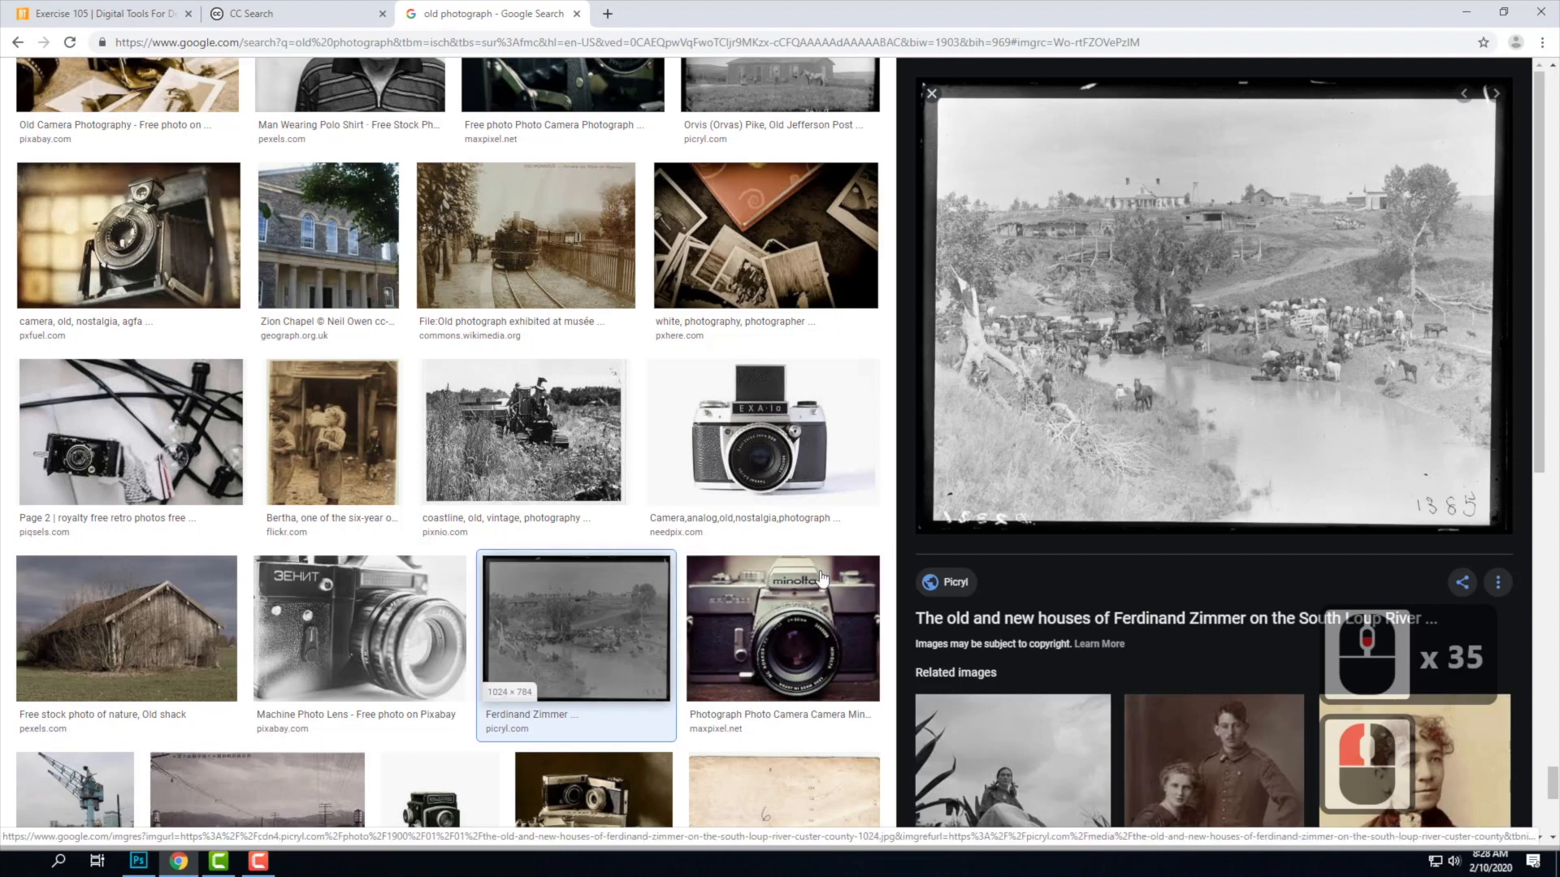
# Open the South Loup River photo's Picryl page, try to download the Original 3000x2296 version, and look over the download page.
pyautogui.click(1179, 341)
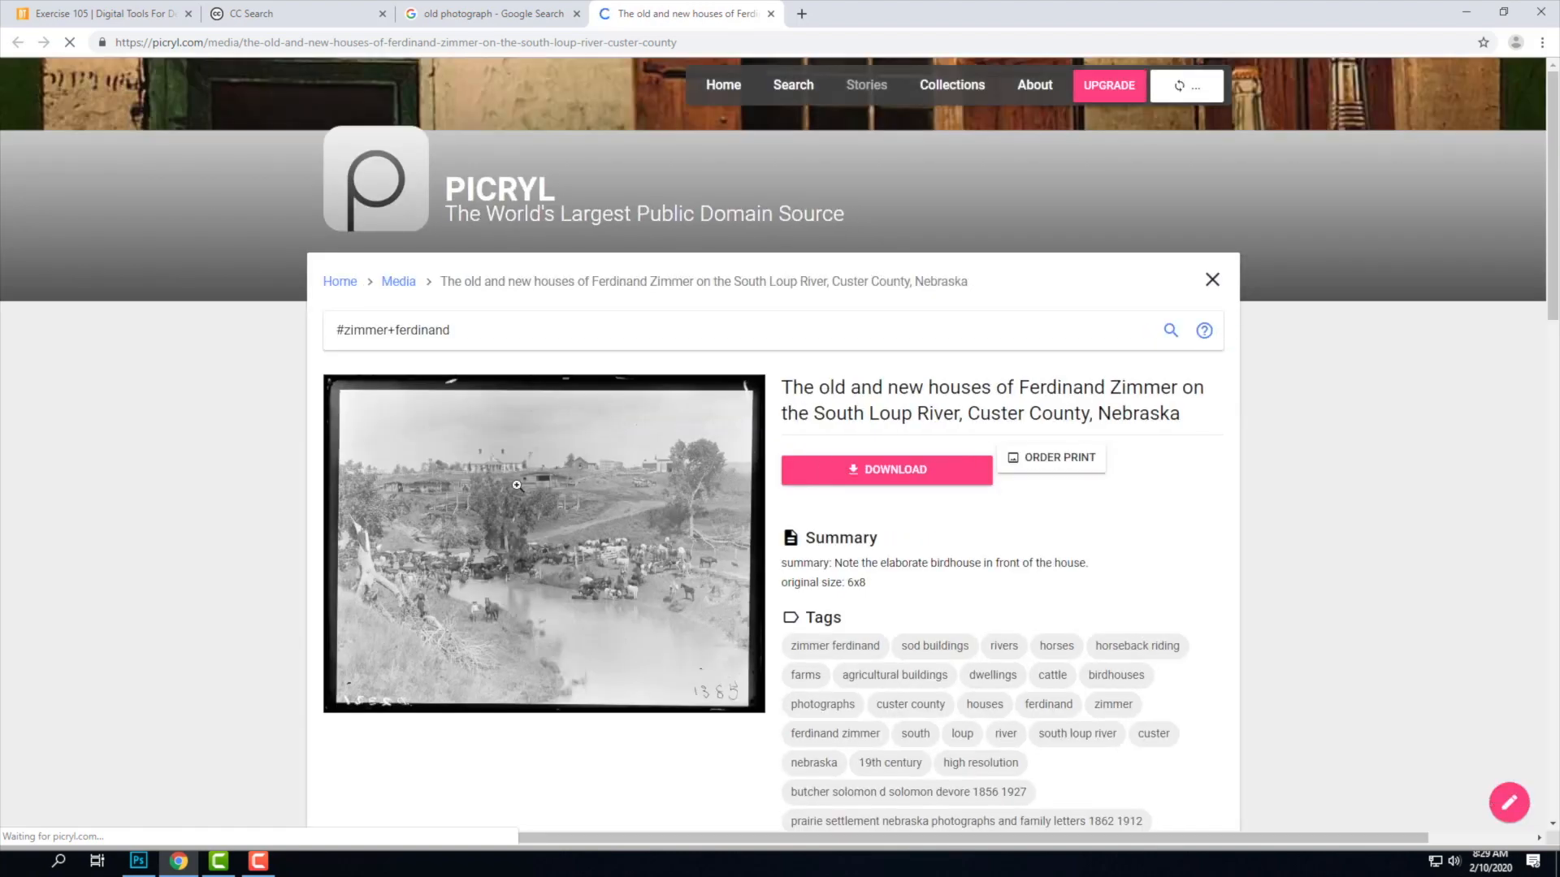
pyautogui.click(517, 485)
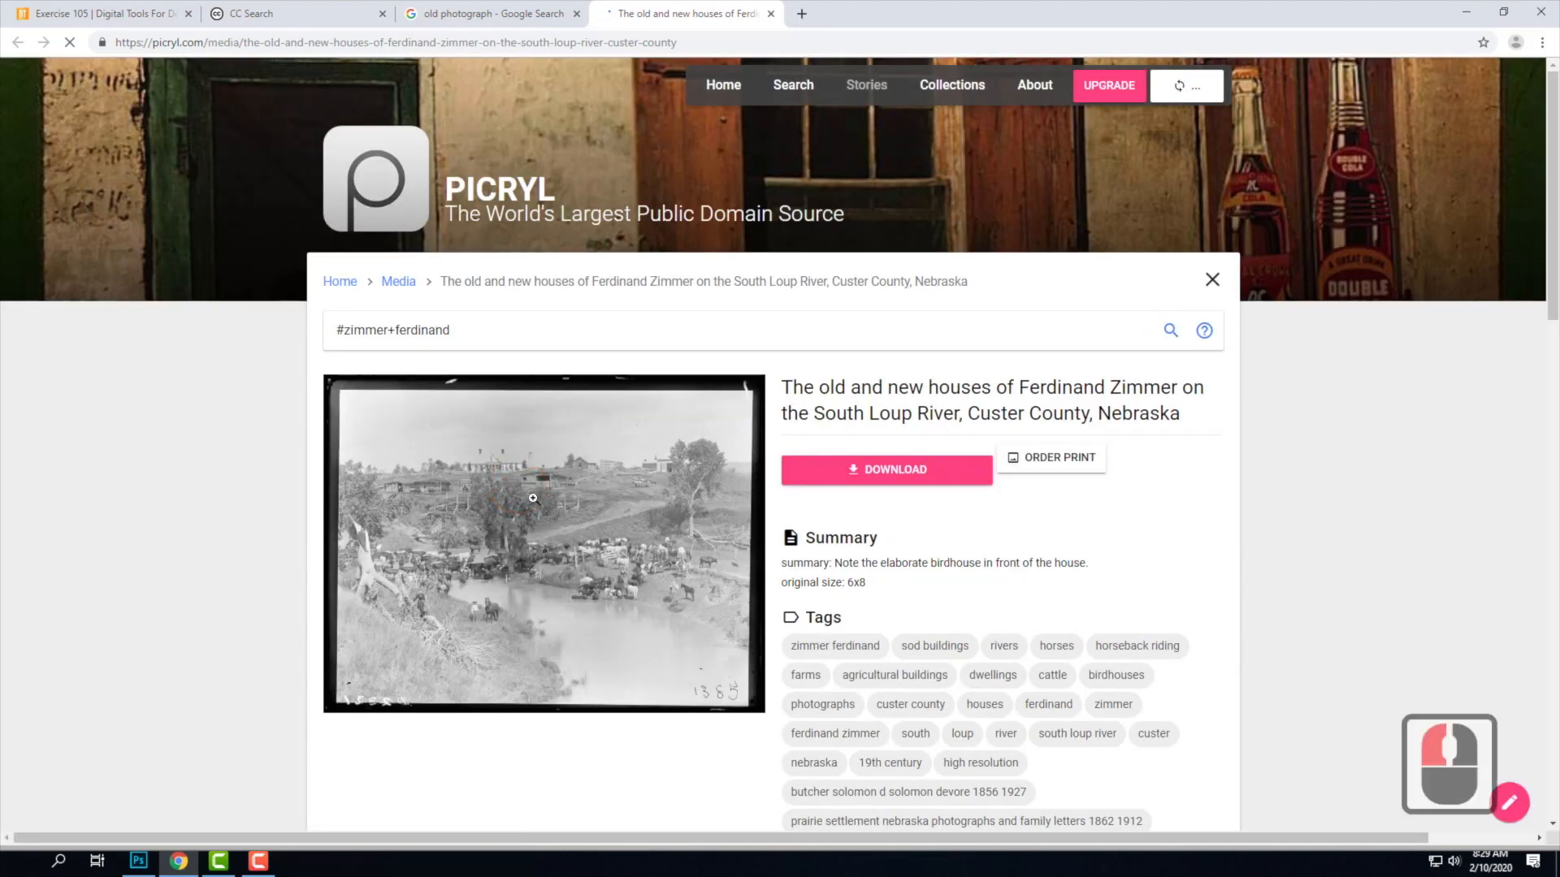
pyautogui.click(888, 478)
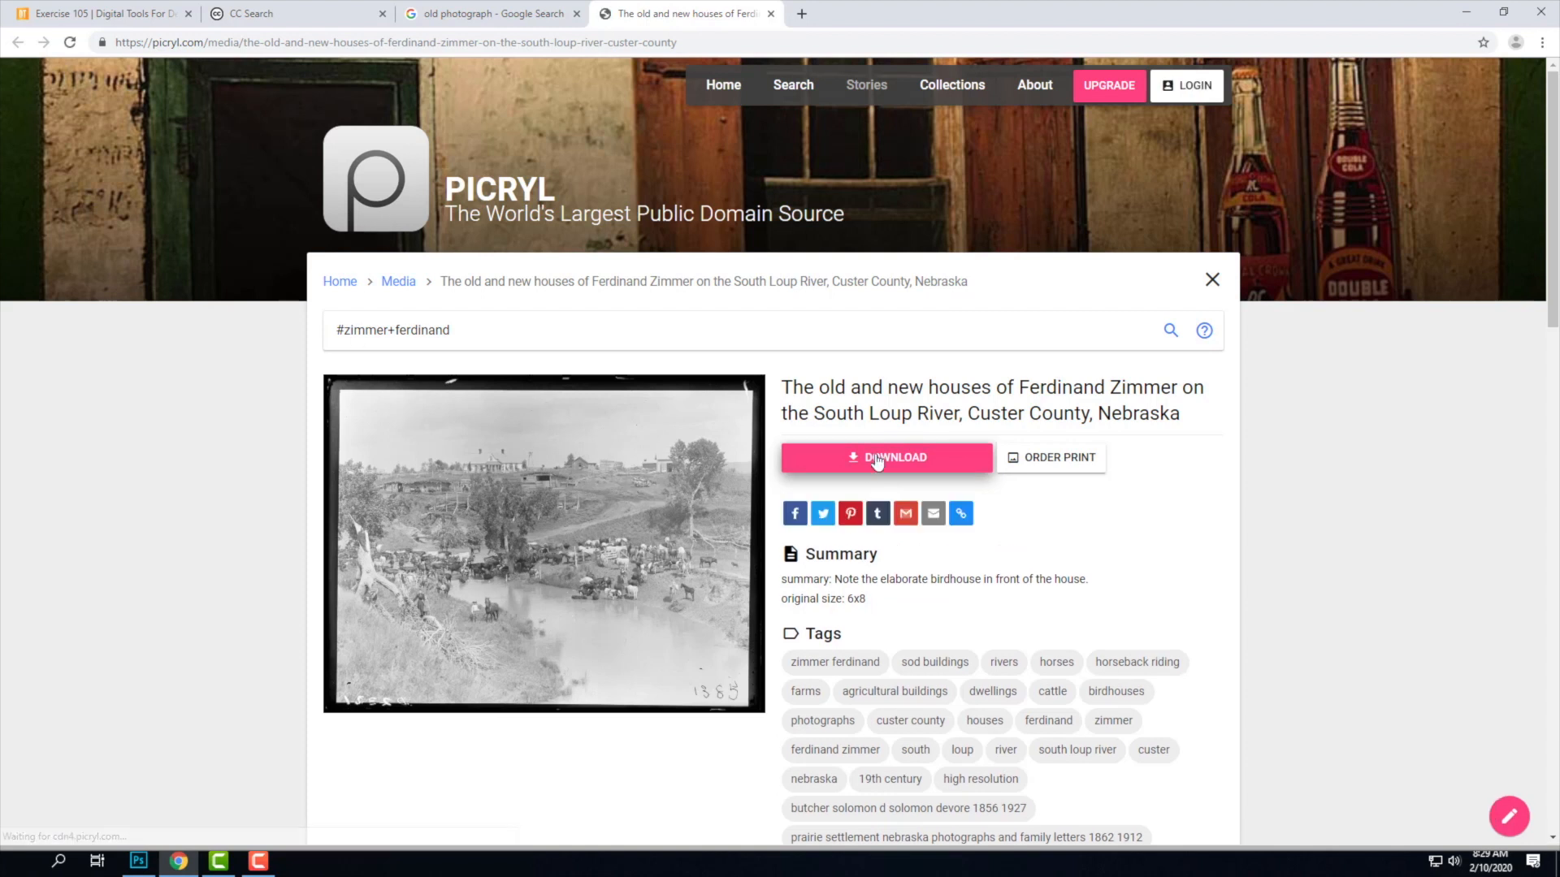
pyautogui.click(904, 452)
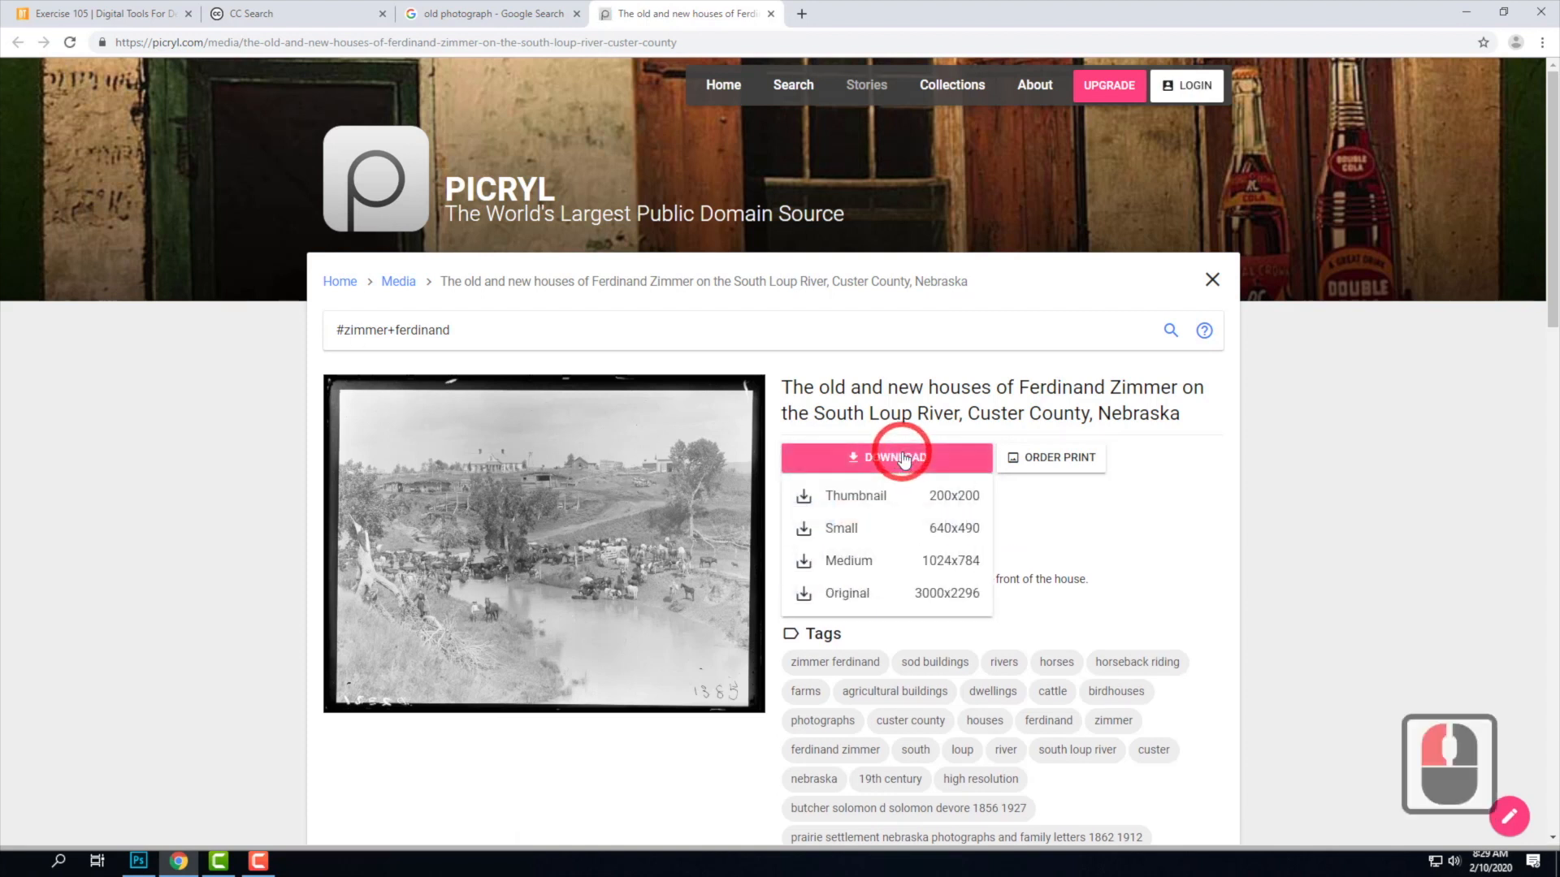
pyautogui.click(848, 595)
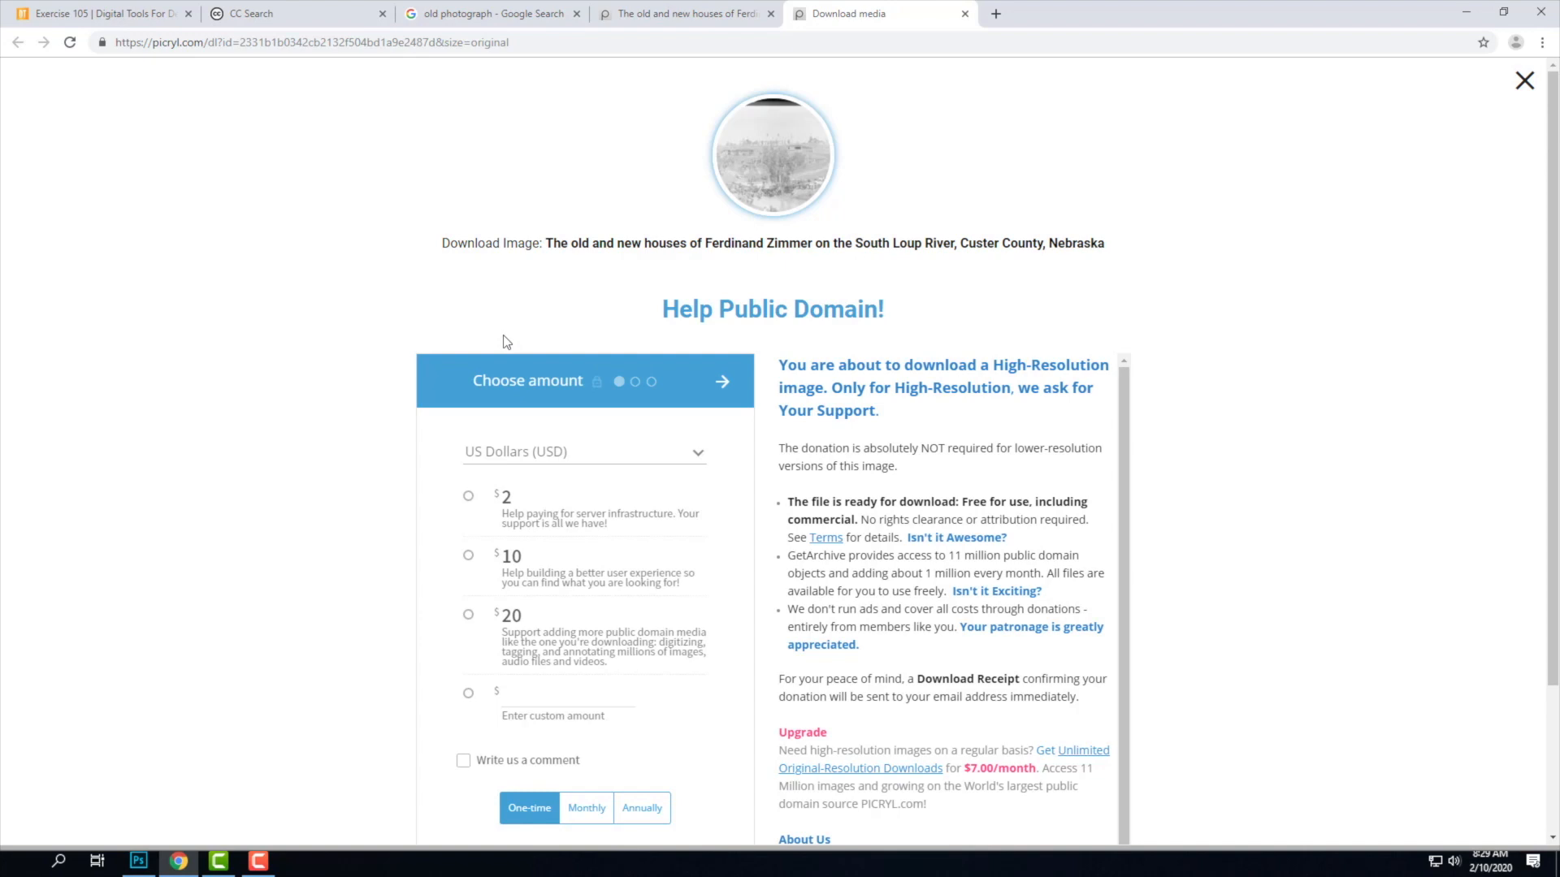
pyautogui.scroll(-1, 506, 342)
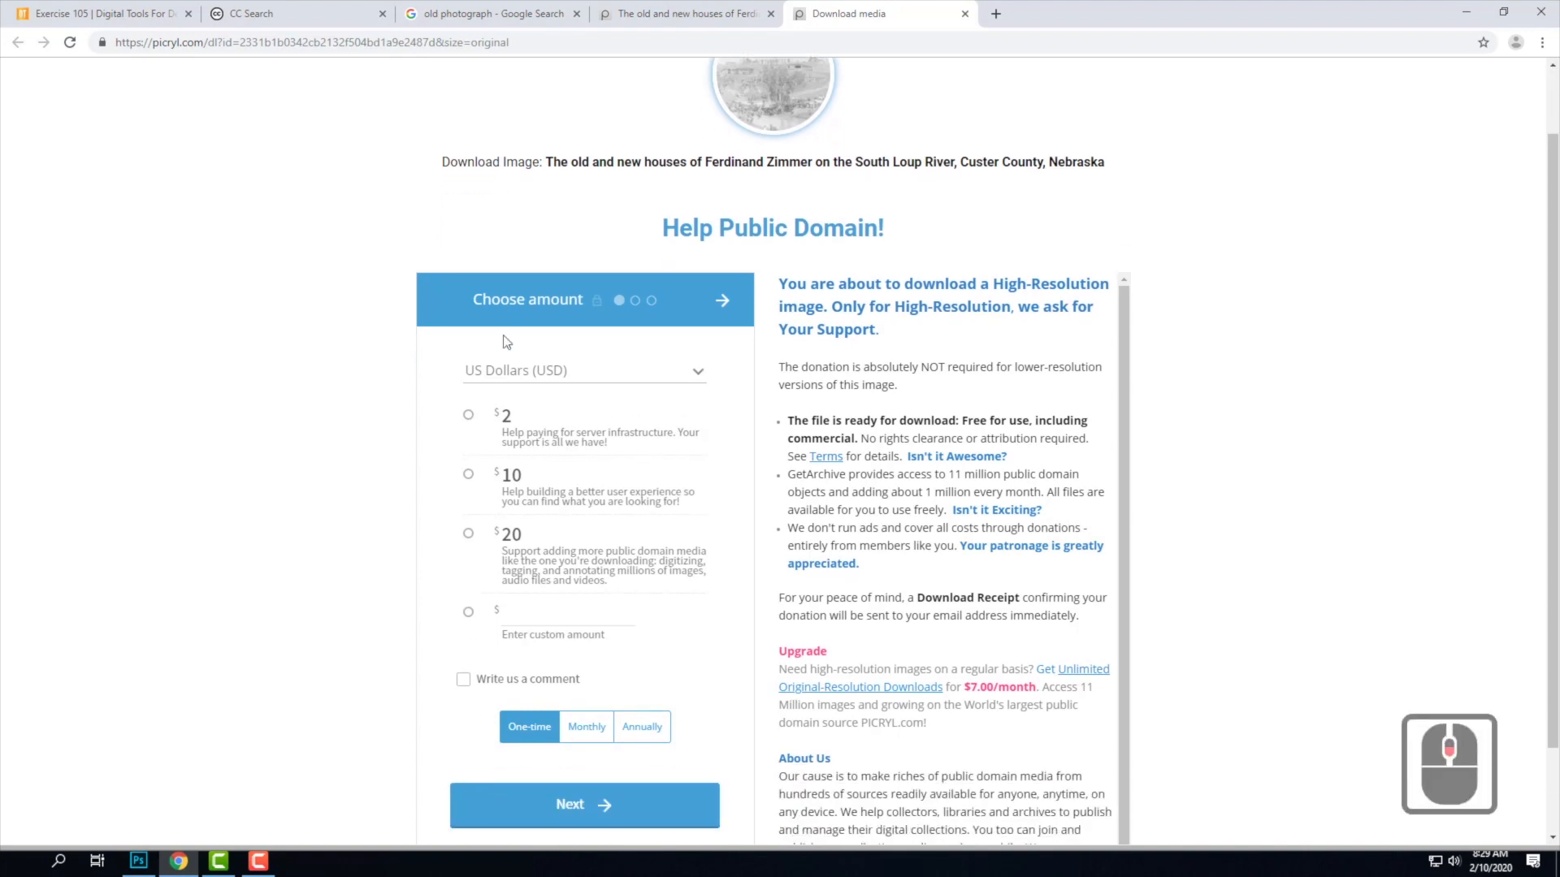
pyautogui.scroll(-5, 506, 342)
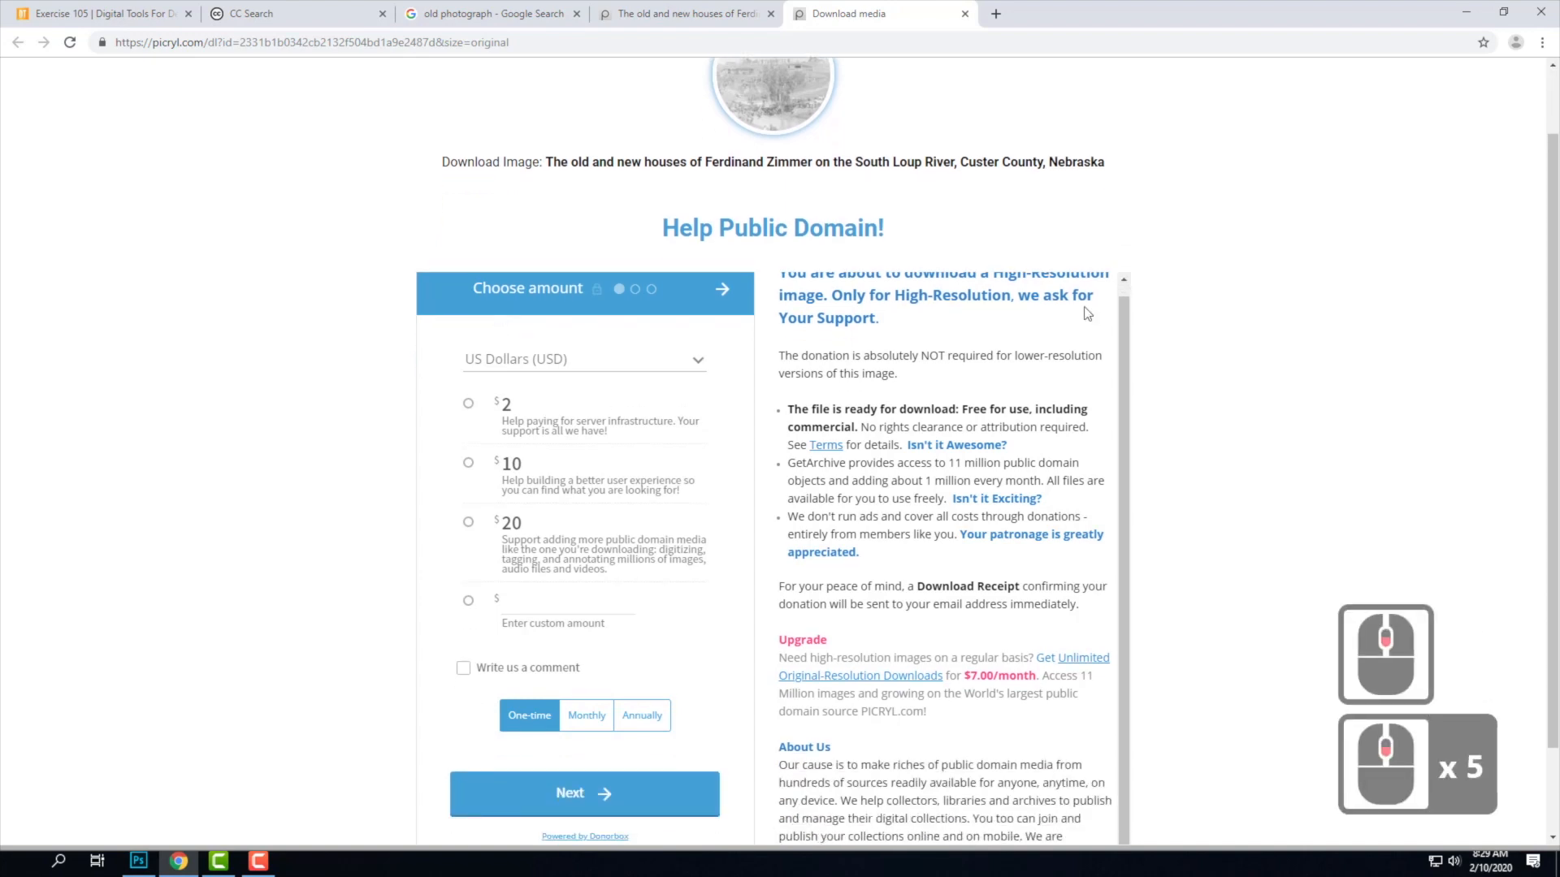
pyautogui.scroll(4, 1082, 315)
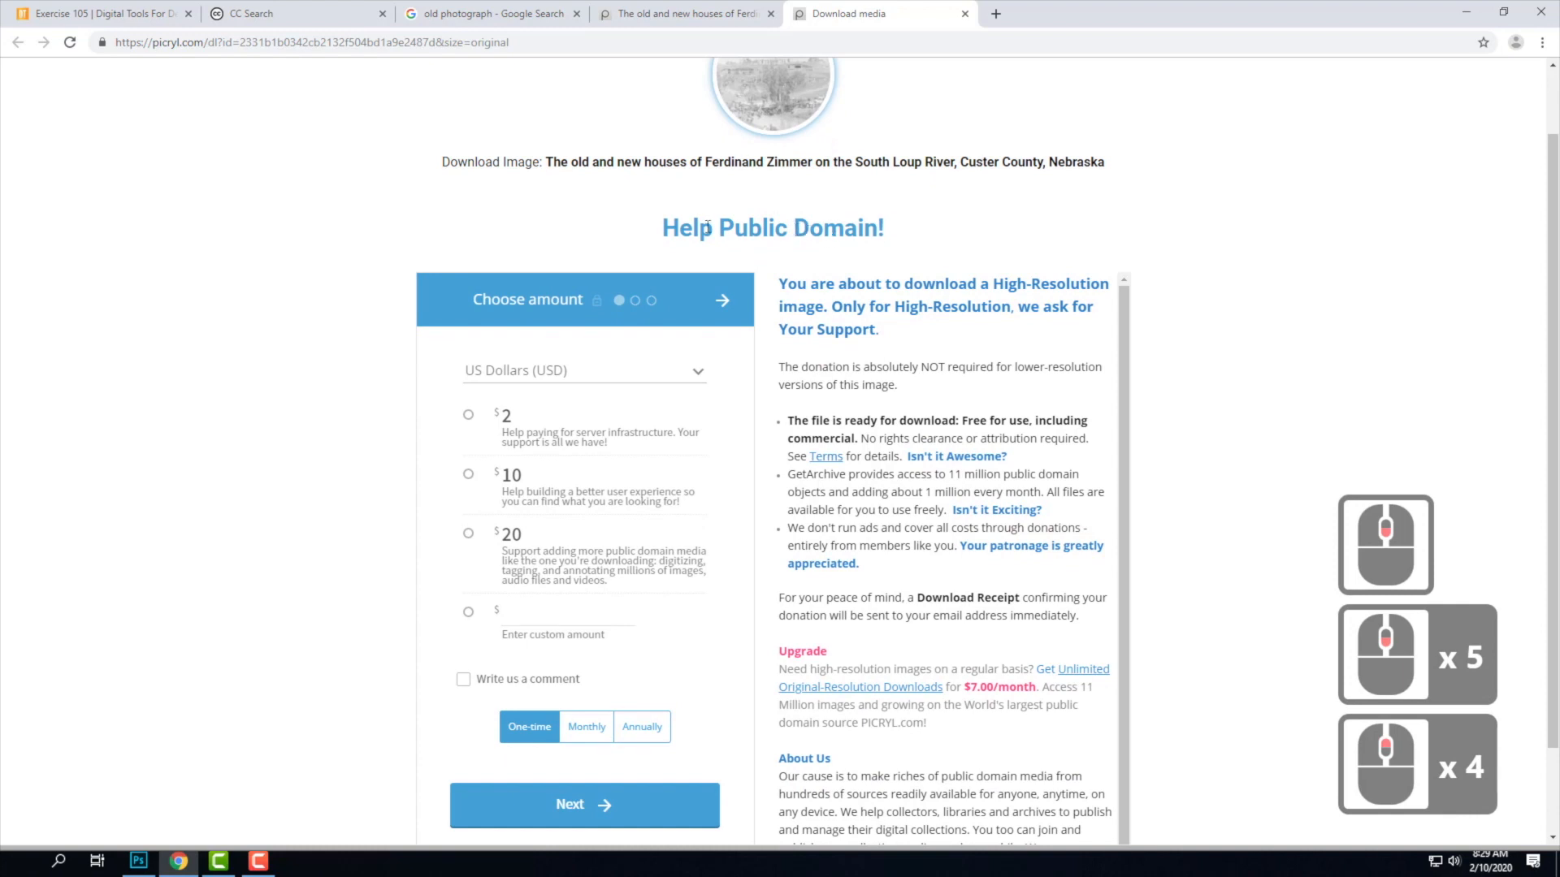
# Return to the ship deck photo in CC Search and try again to save the image.
pyautogui.click(354, 12)
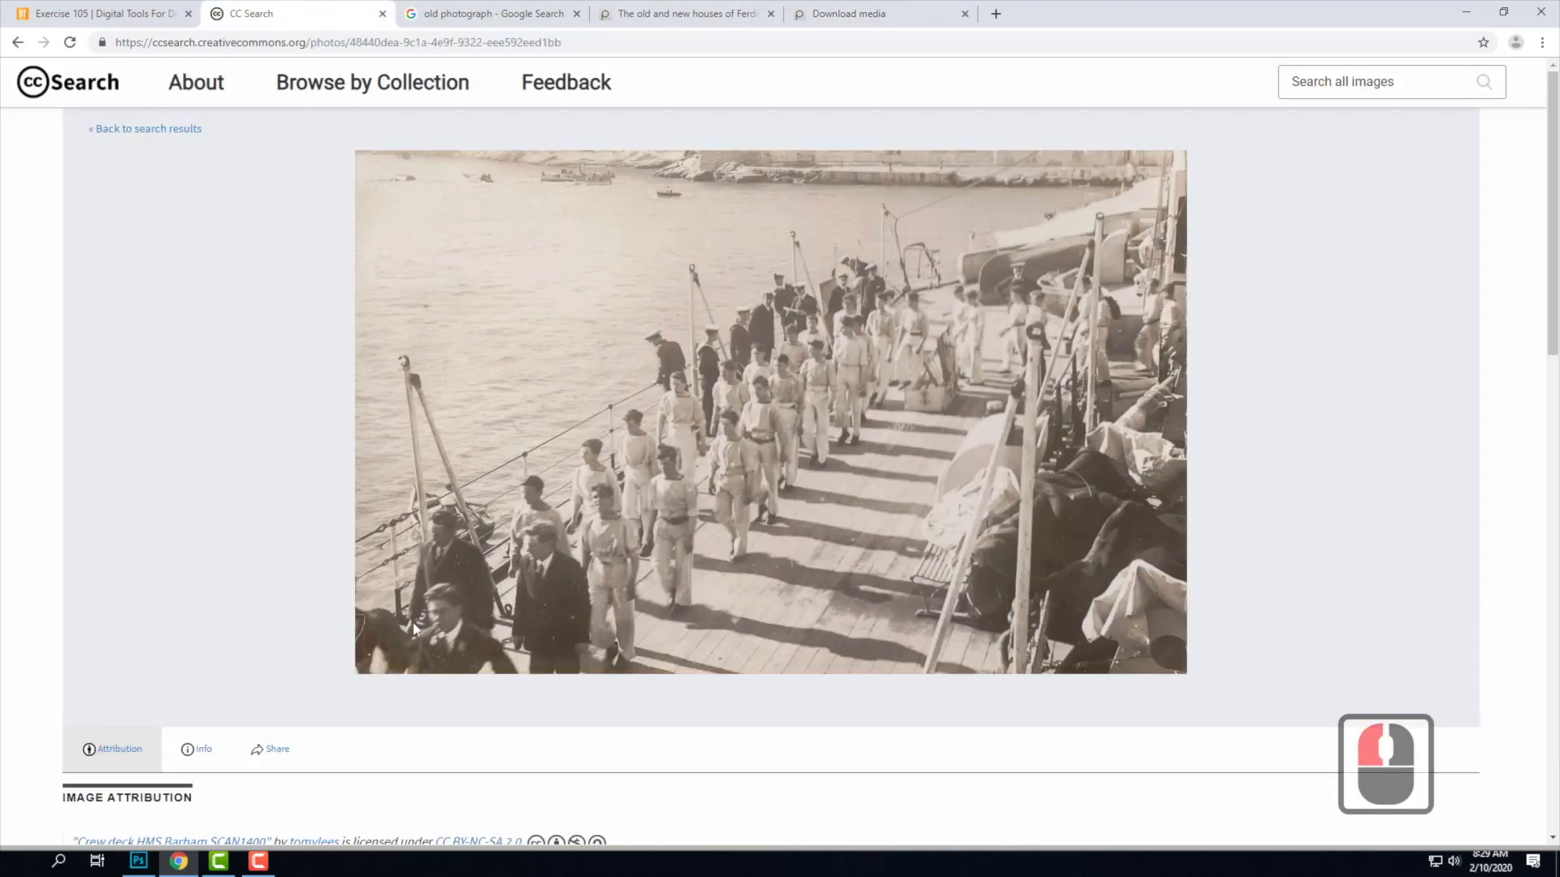
pyautogui.rightClick(567, 436)
pyautogui.click(655, 472)
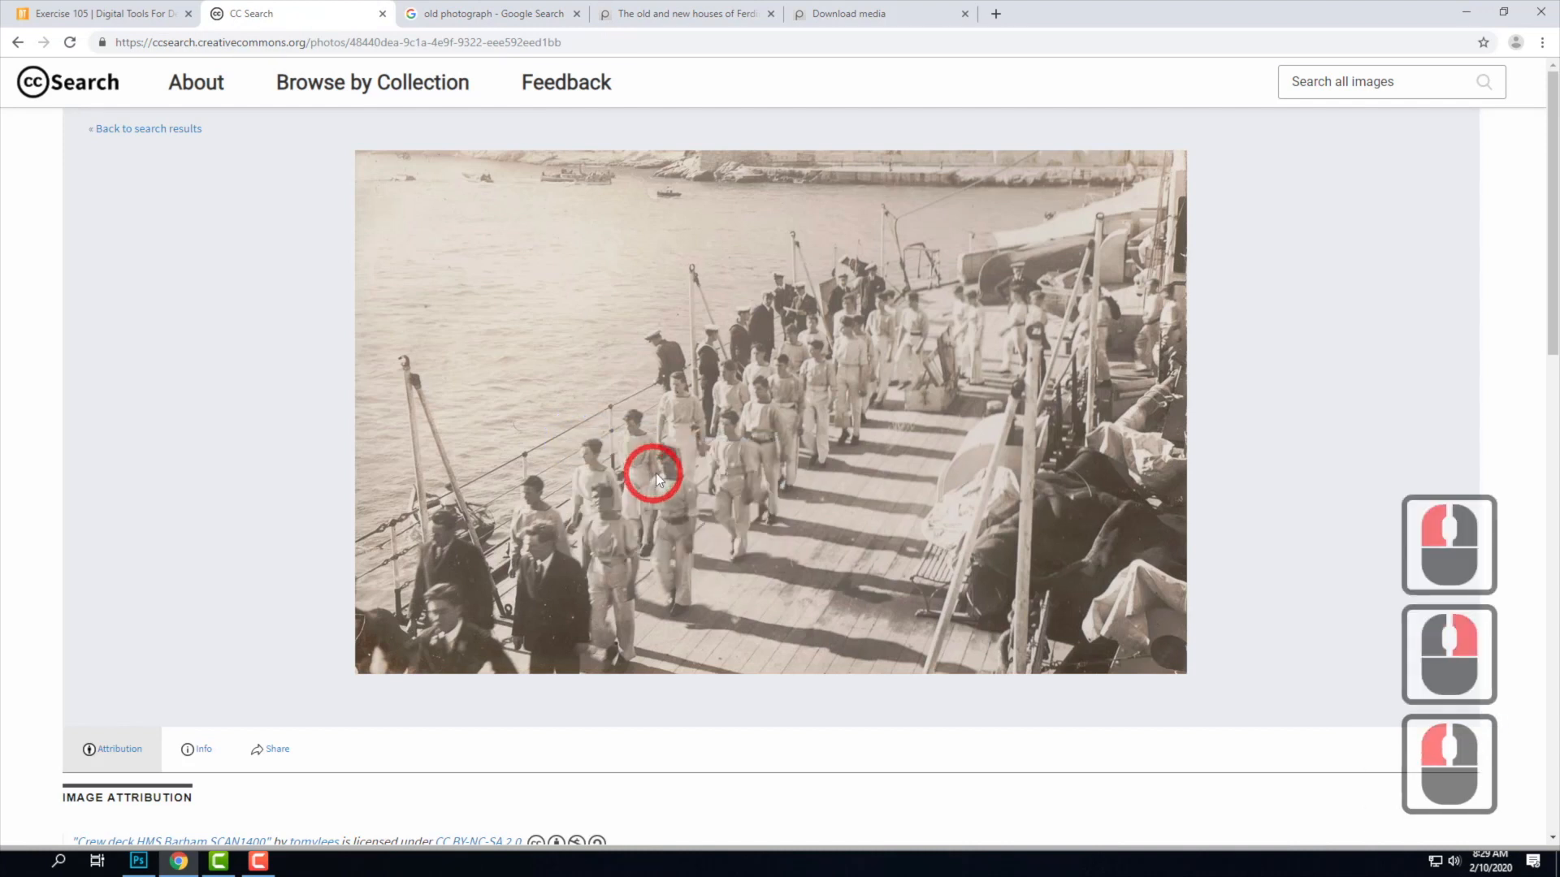
pyautogui.rightClick(741, 435)
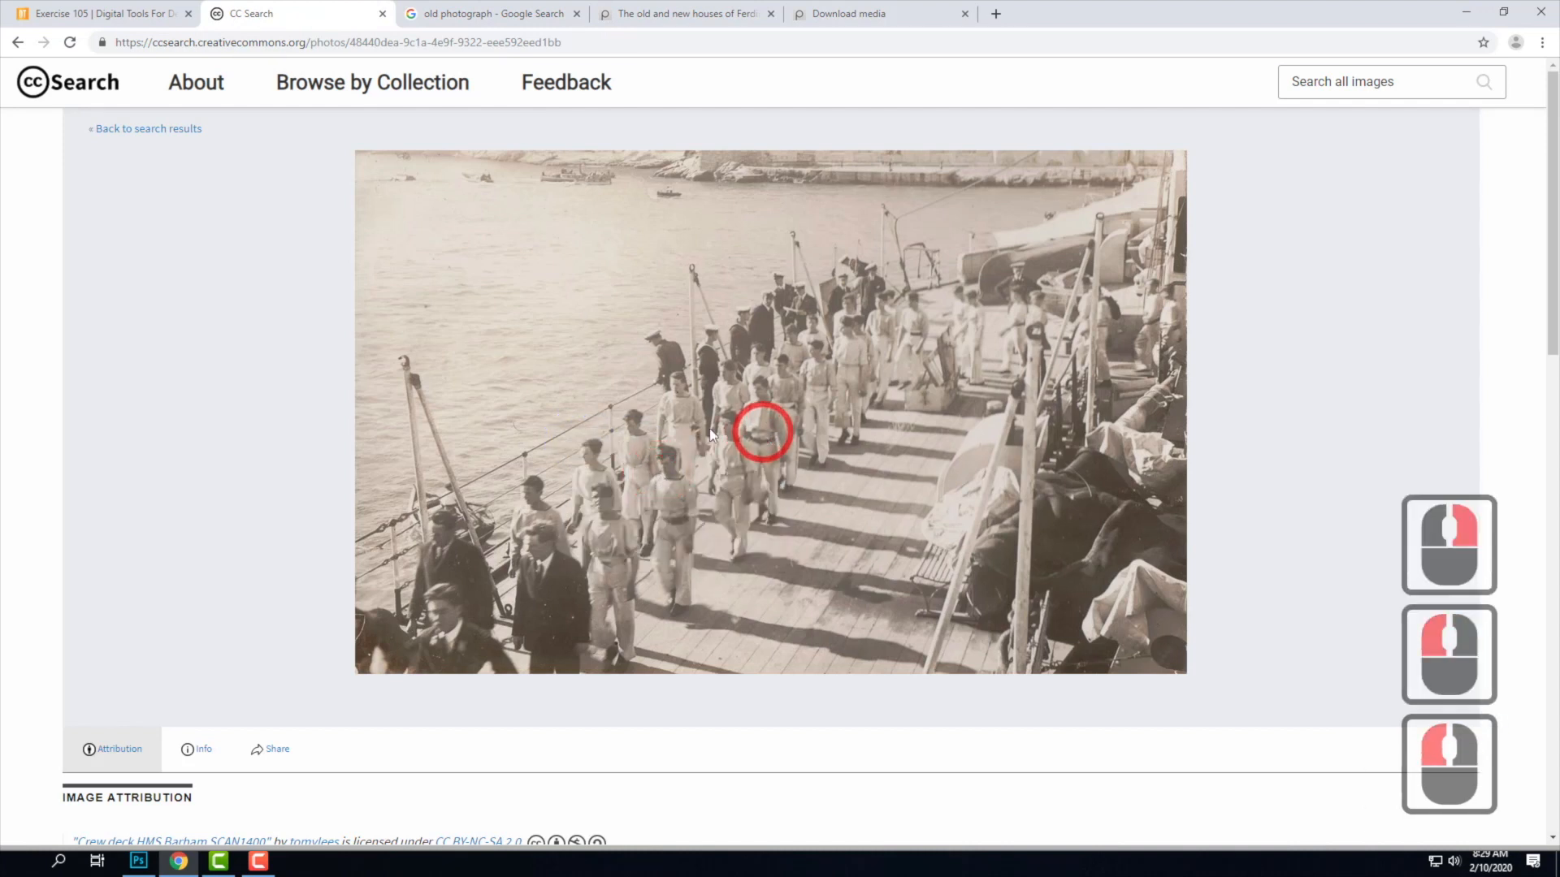
# Show the ship deck photo's image info and open its source page on Flickr.
pyautogui.click(196, 748)
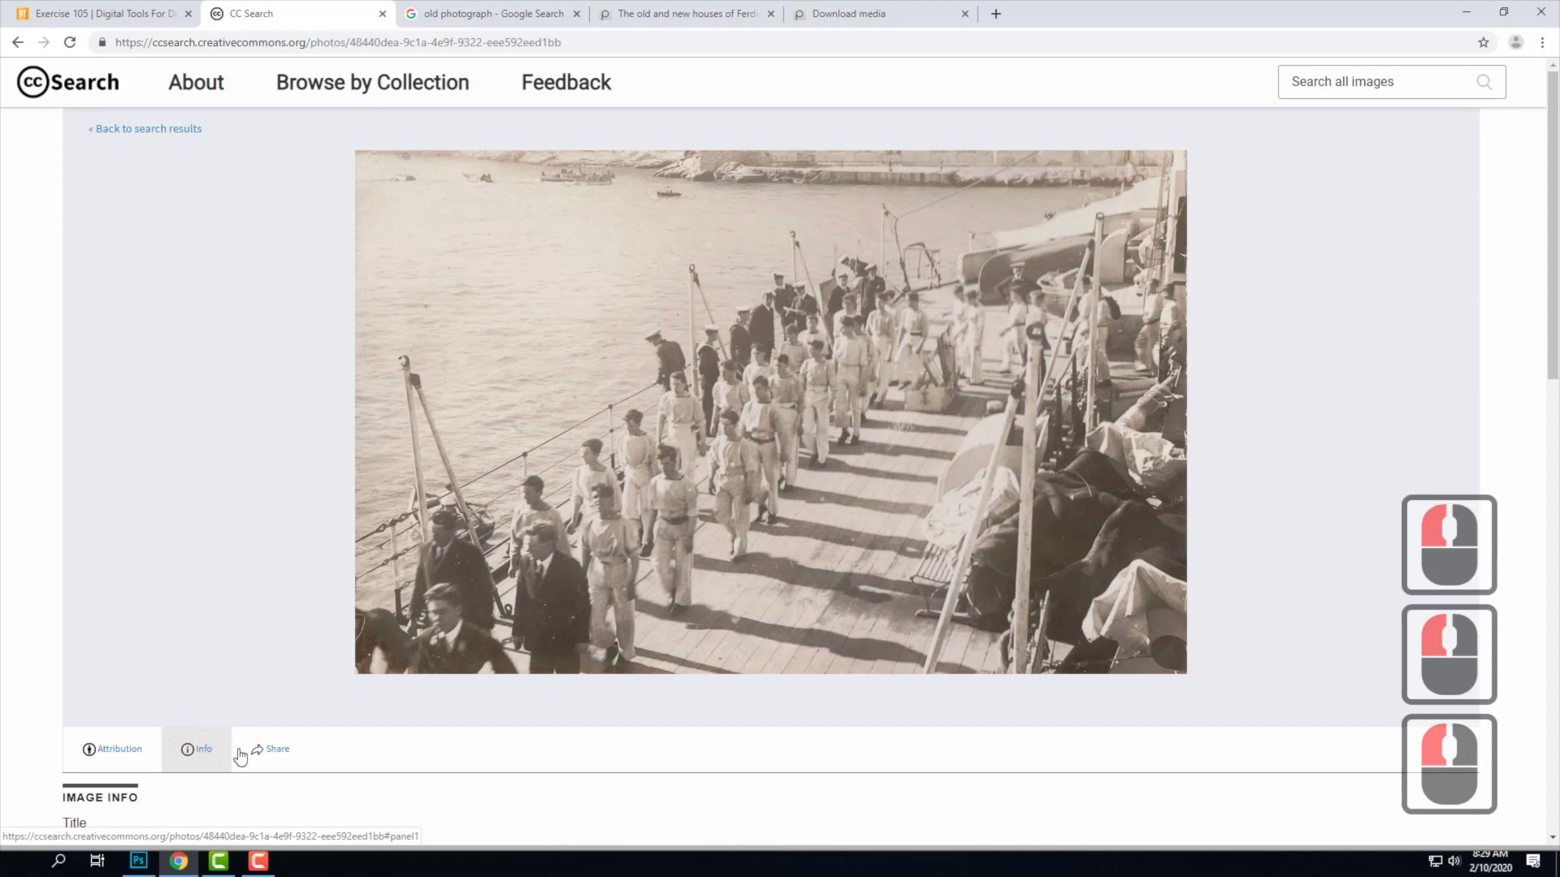
pyautogui.scroll(-4, 349, 690)
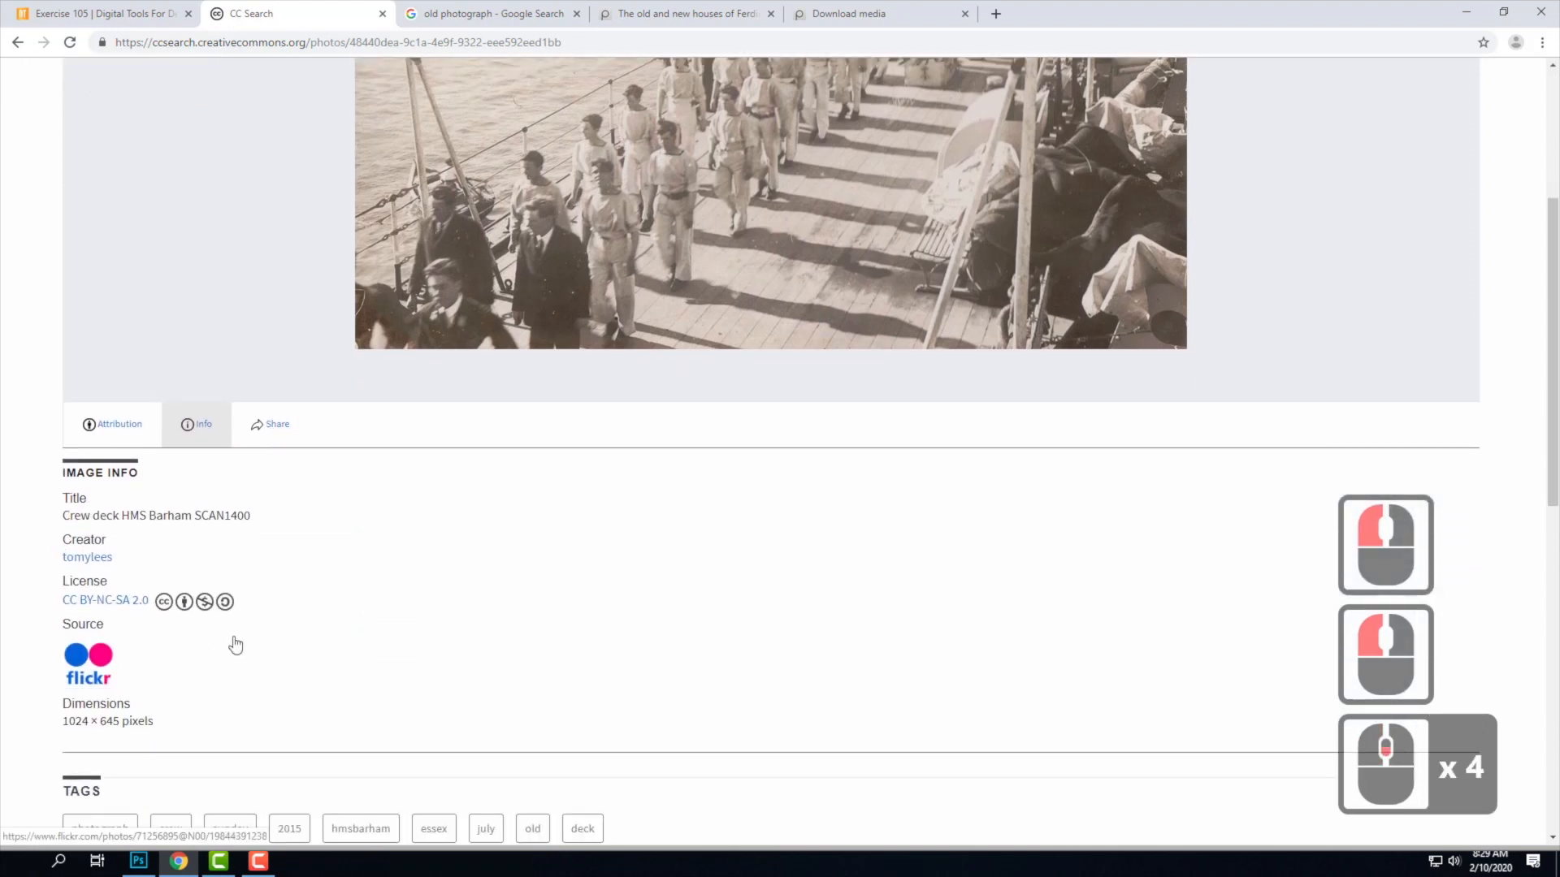
pyautogui.click(90, 662)
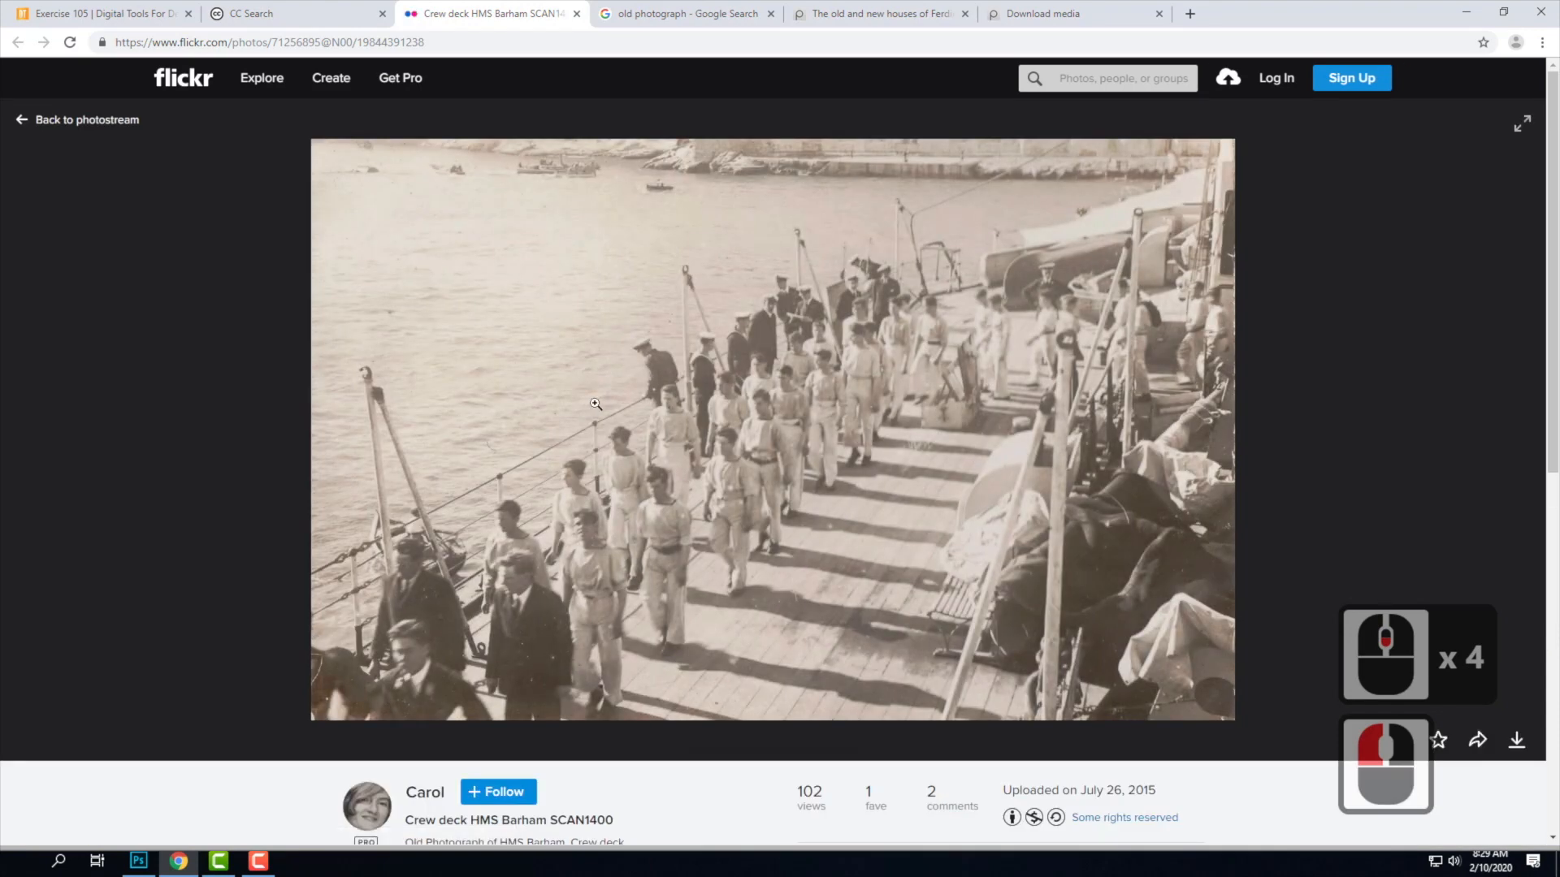
# Enlarge the ship deck photo on its Flickr page and try to save it directly from the enlarged view.
pyautogui.click(694, 395)
pyautogui.rightClick(715, 379)
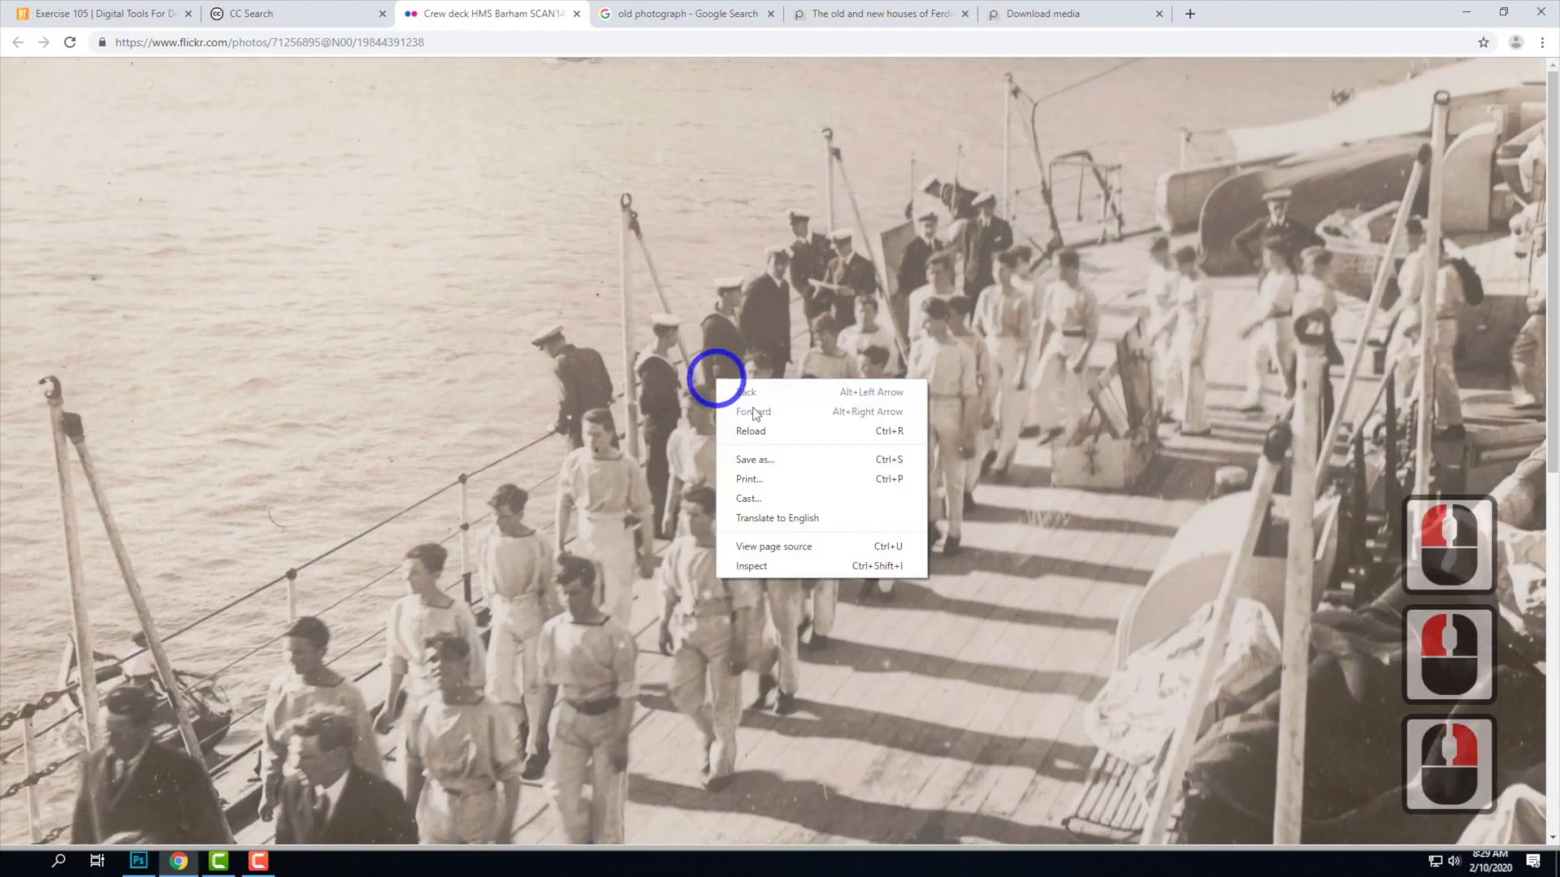
pyautogui.click(769, 461)
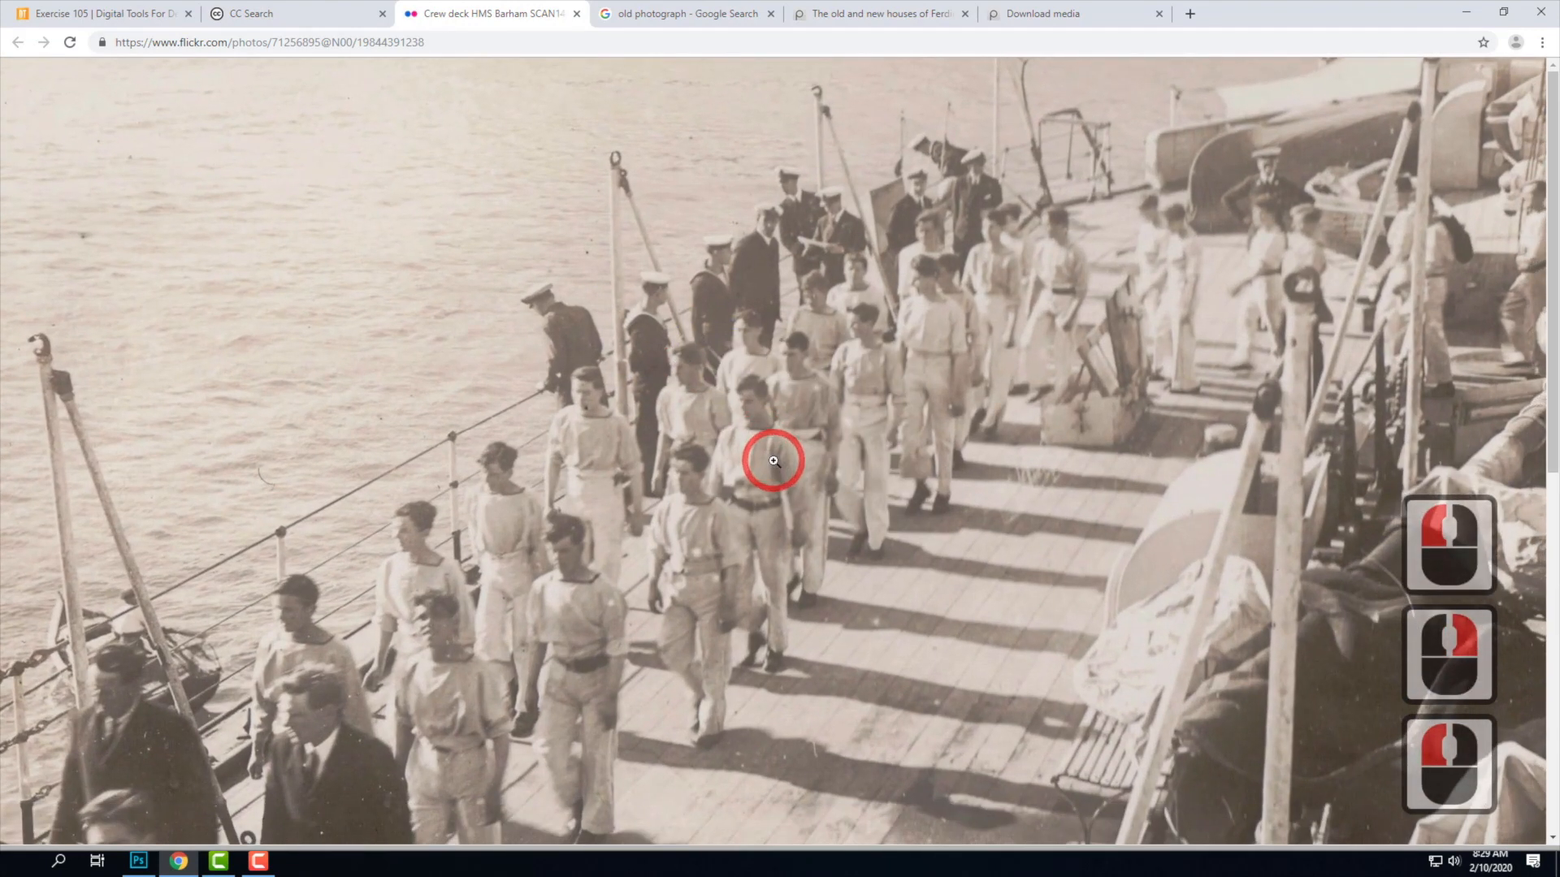
pyautogui.click(774, 462)
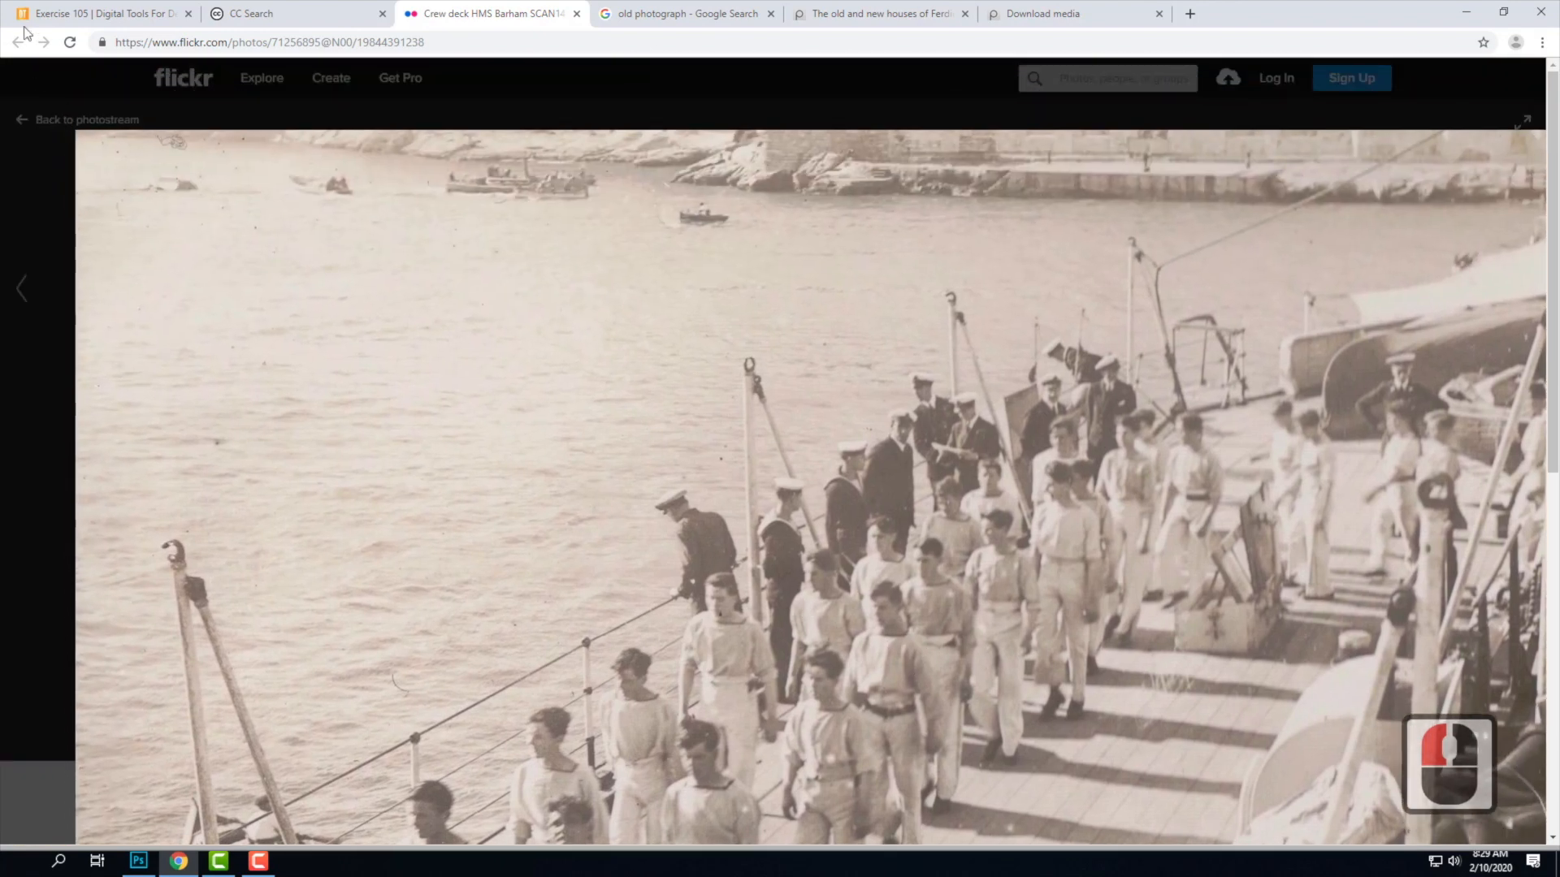
pyautogui.click(14, 42)
pyautogui.click(976, 410)
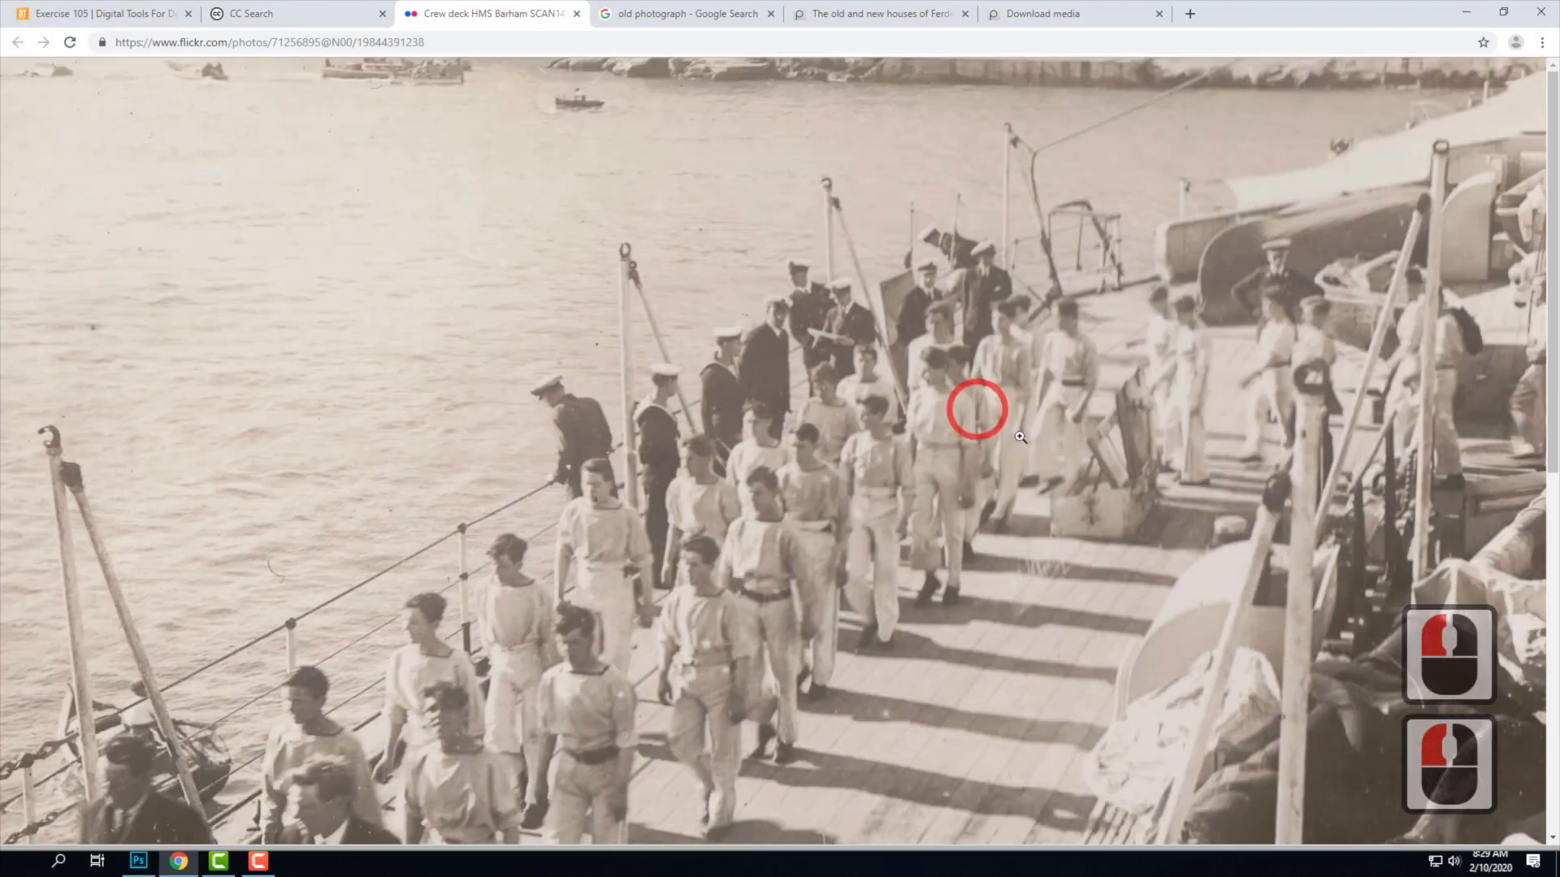
pyautogui.click(1085, 400)
pyautogui.click(1085, 396)
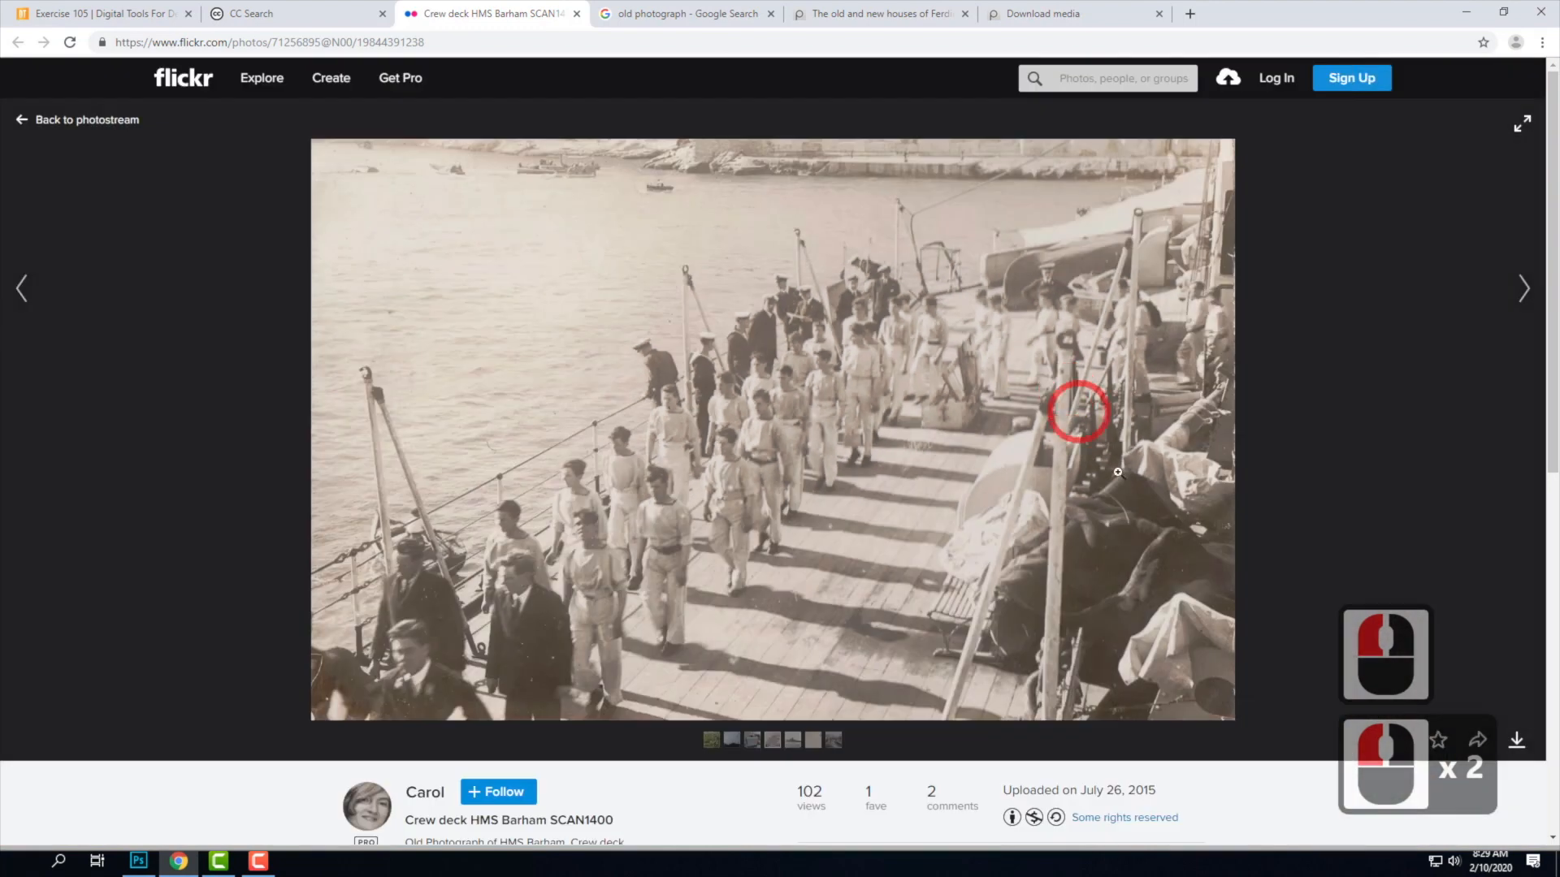
# Download the ship deck photo in its Original (3245 × 2044) size and show the downloaded file in its folder.
pyautogui.click(1525, 747)
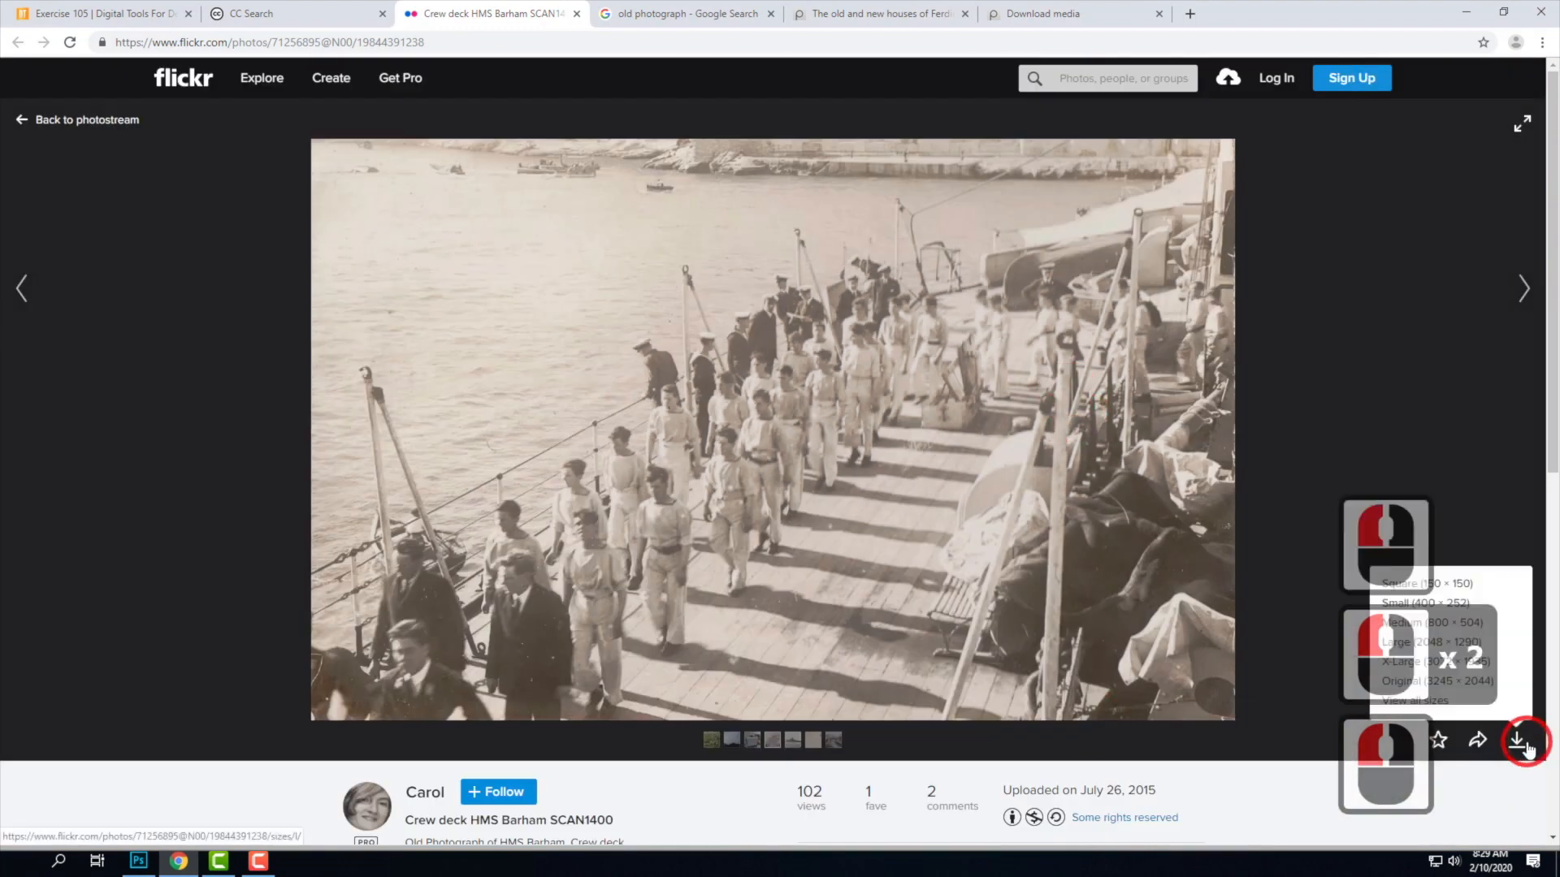
pyautogui.click(1490, 681)
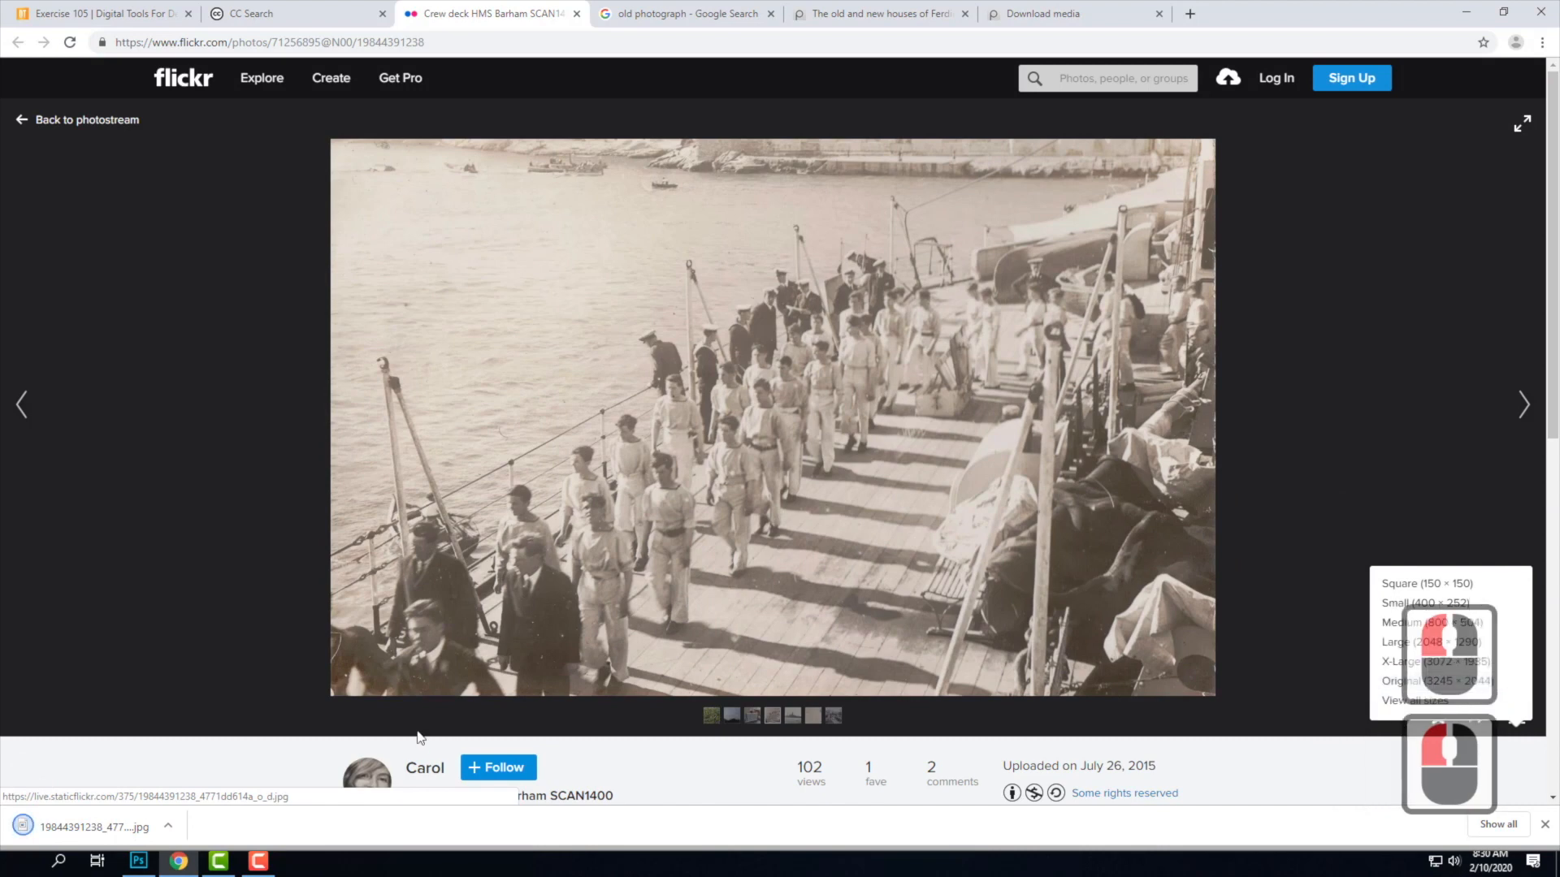
pyautogui.click(173, 826)
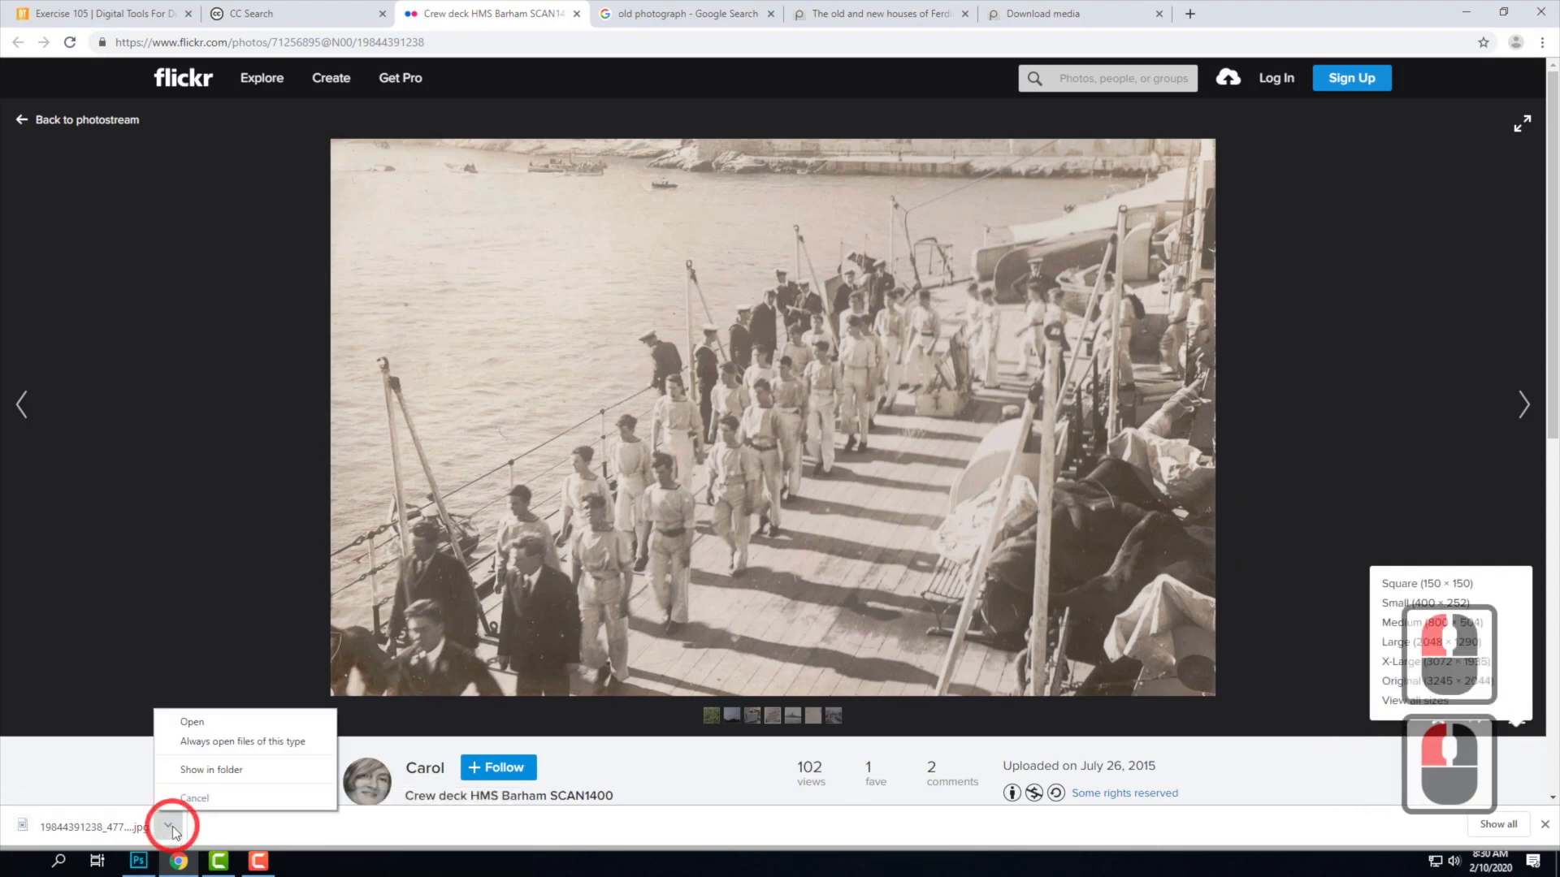
pyautogui.click(216, 767)
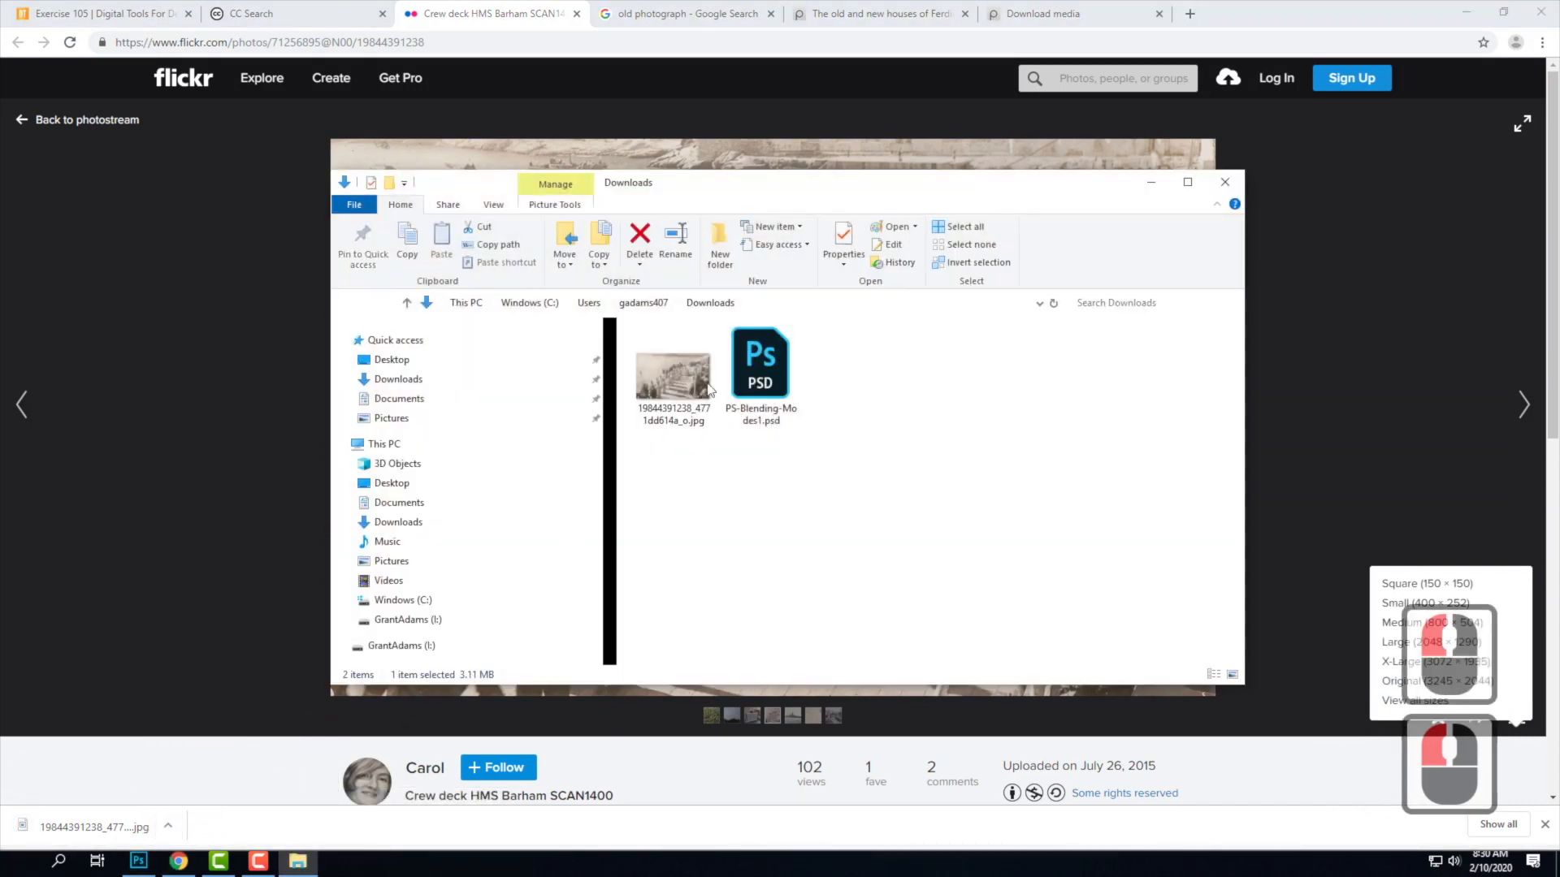
# Open the downloaded ship deck JPG in Adobe Photoshop CC 2019.
pyautogui.click(666, 382)
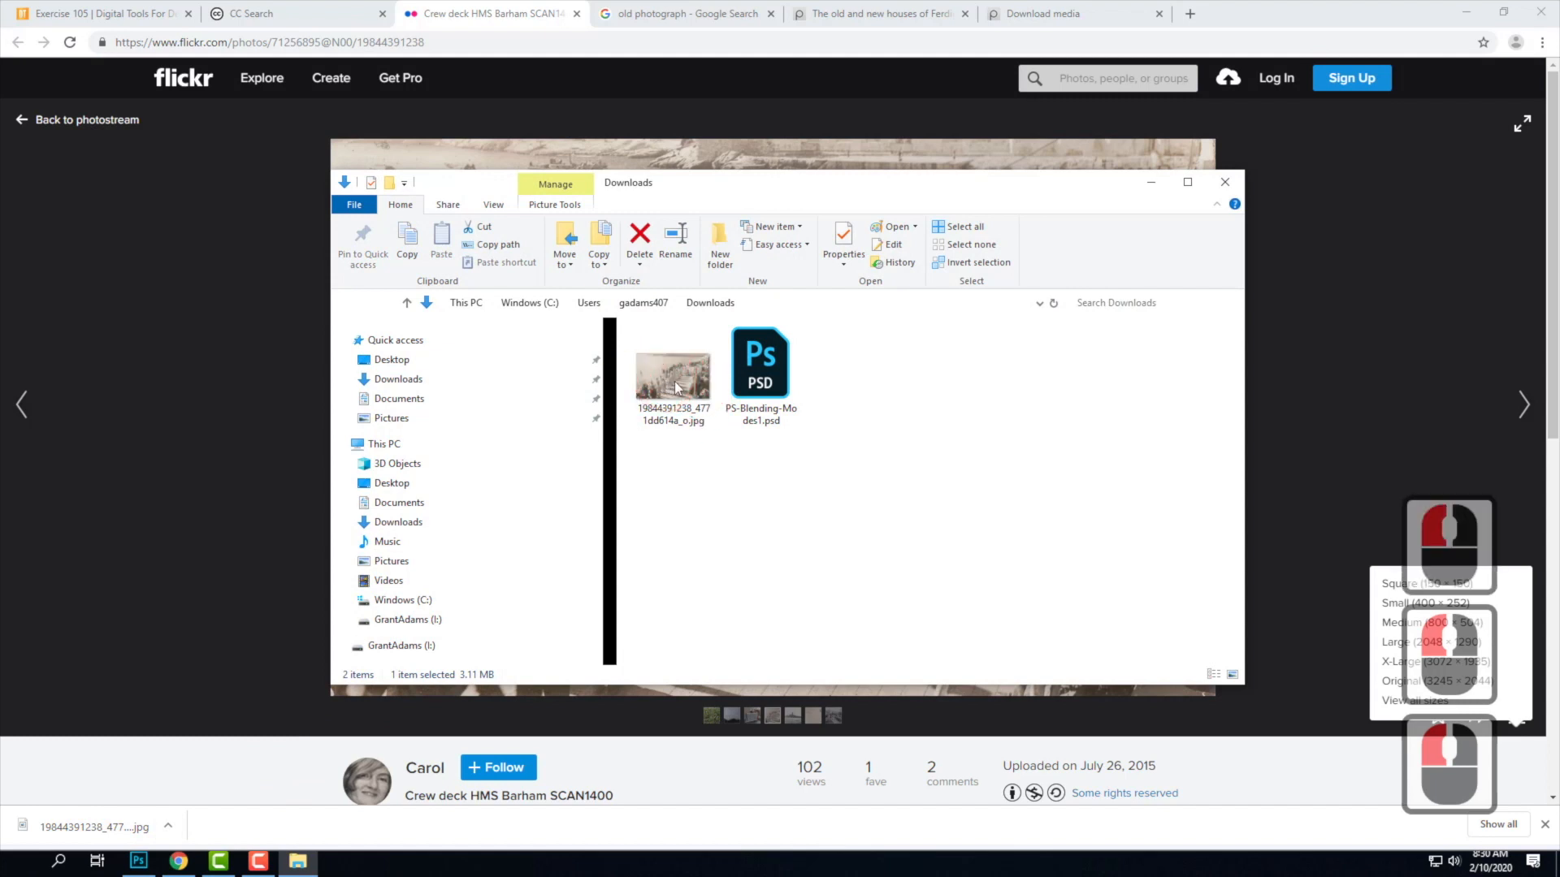
pyautogui.rightClick(670, 374)
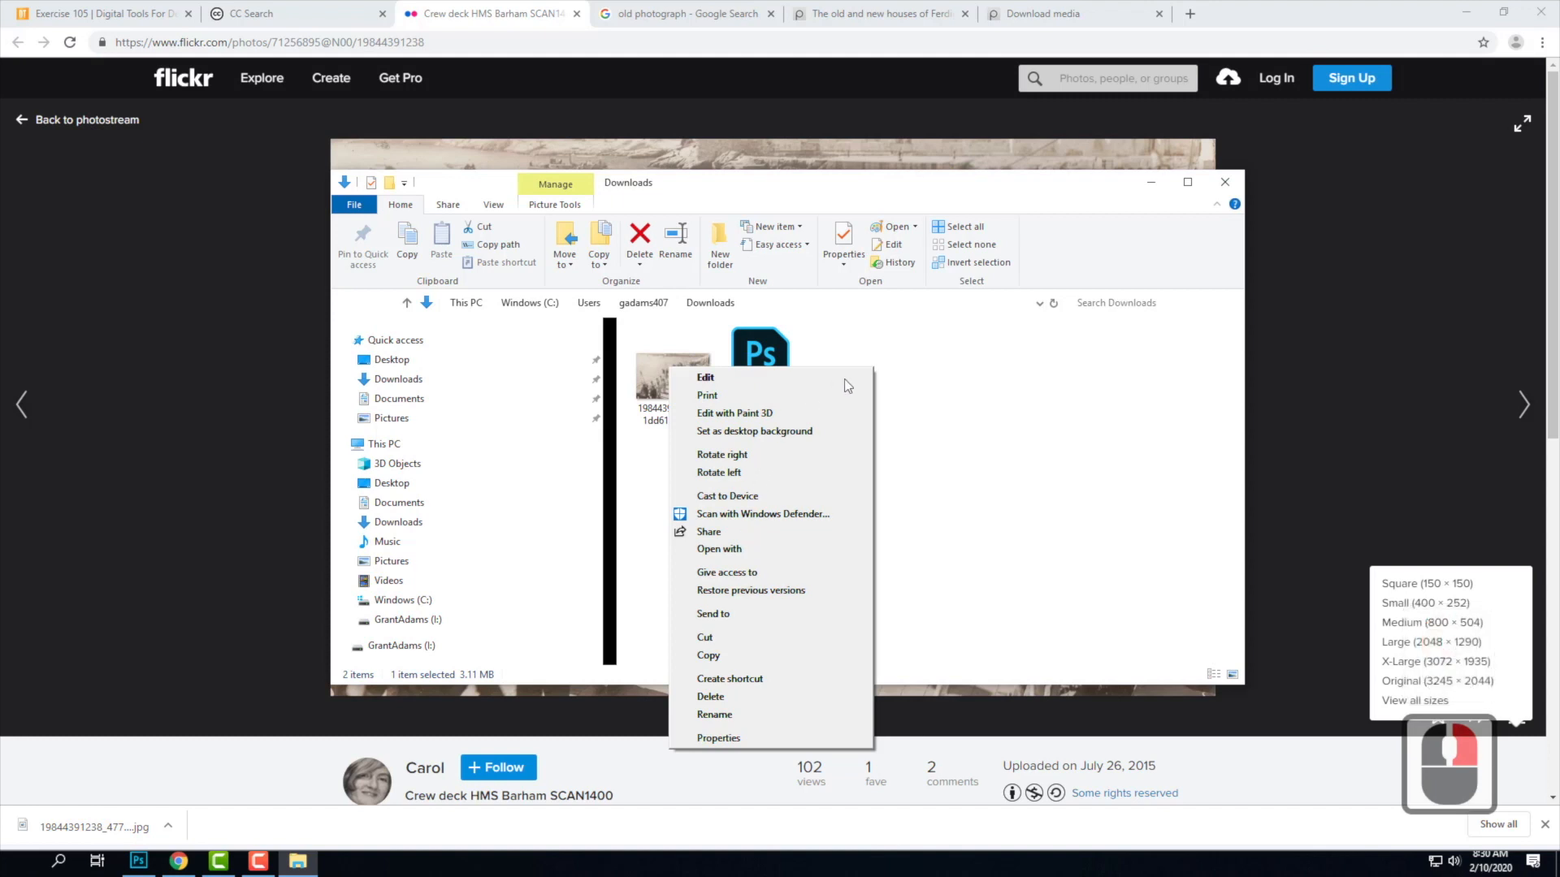
pyautogui.moveTo(726, 553)
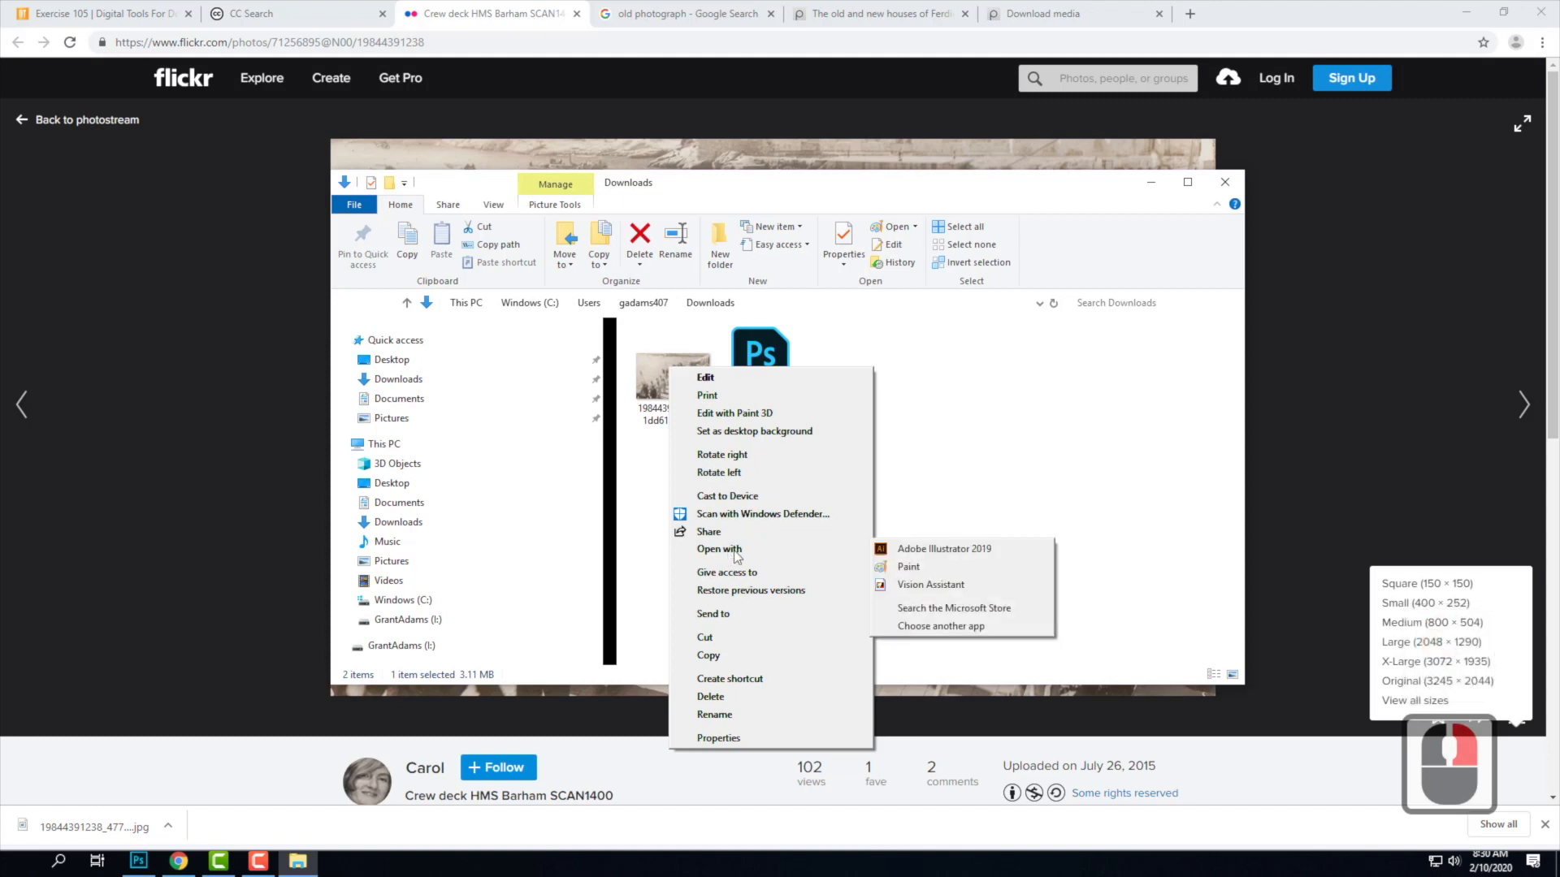
pyautogui.click(950, 633)
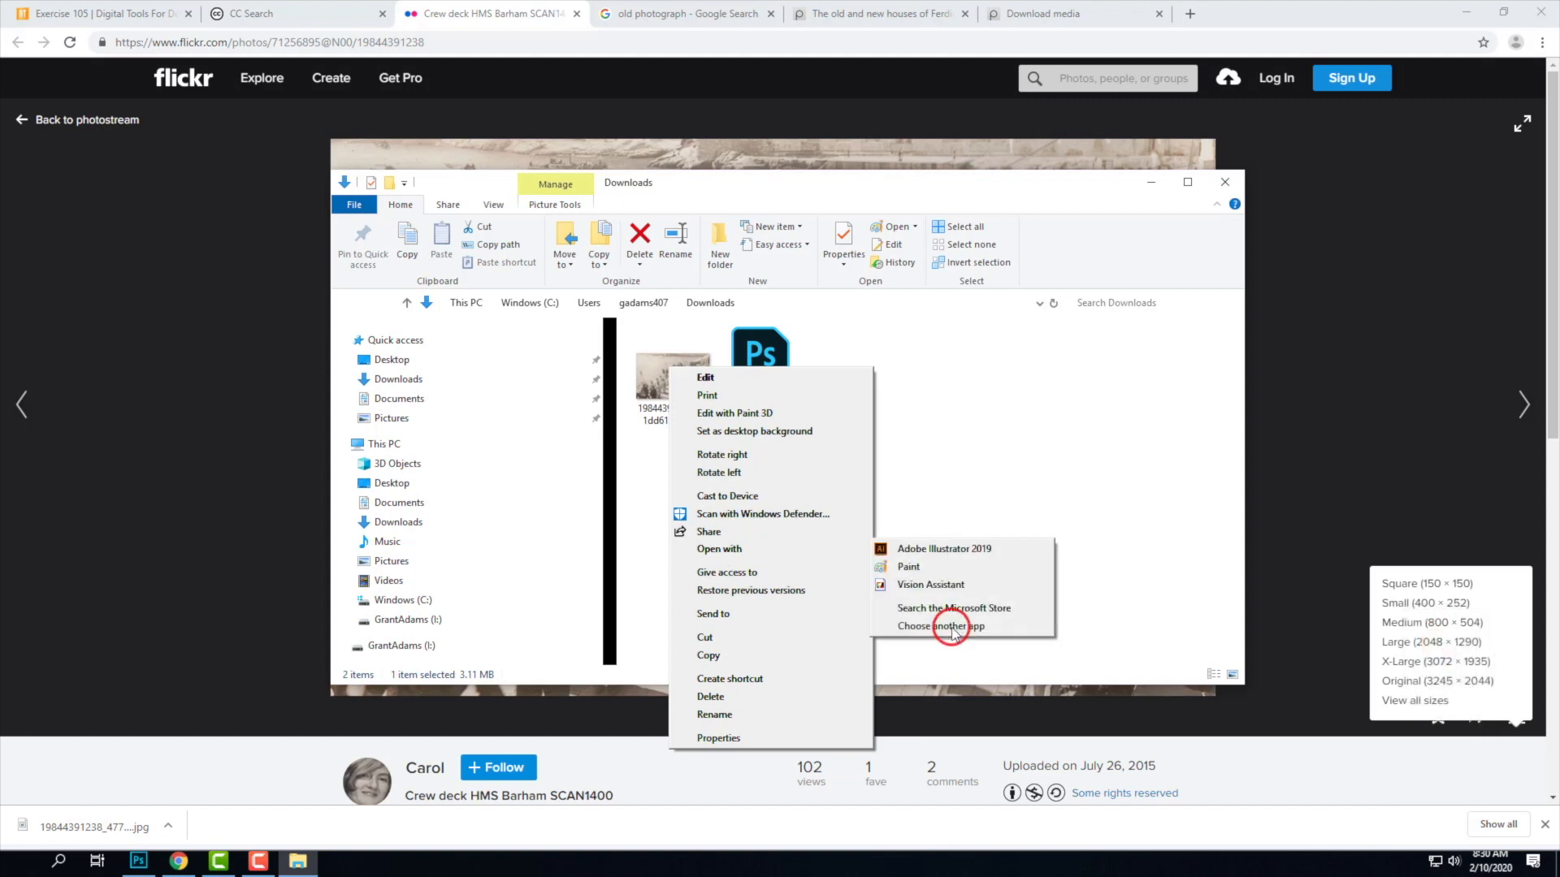
pyautogui.click(662, 467)
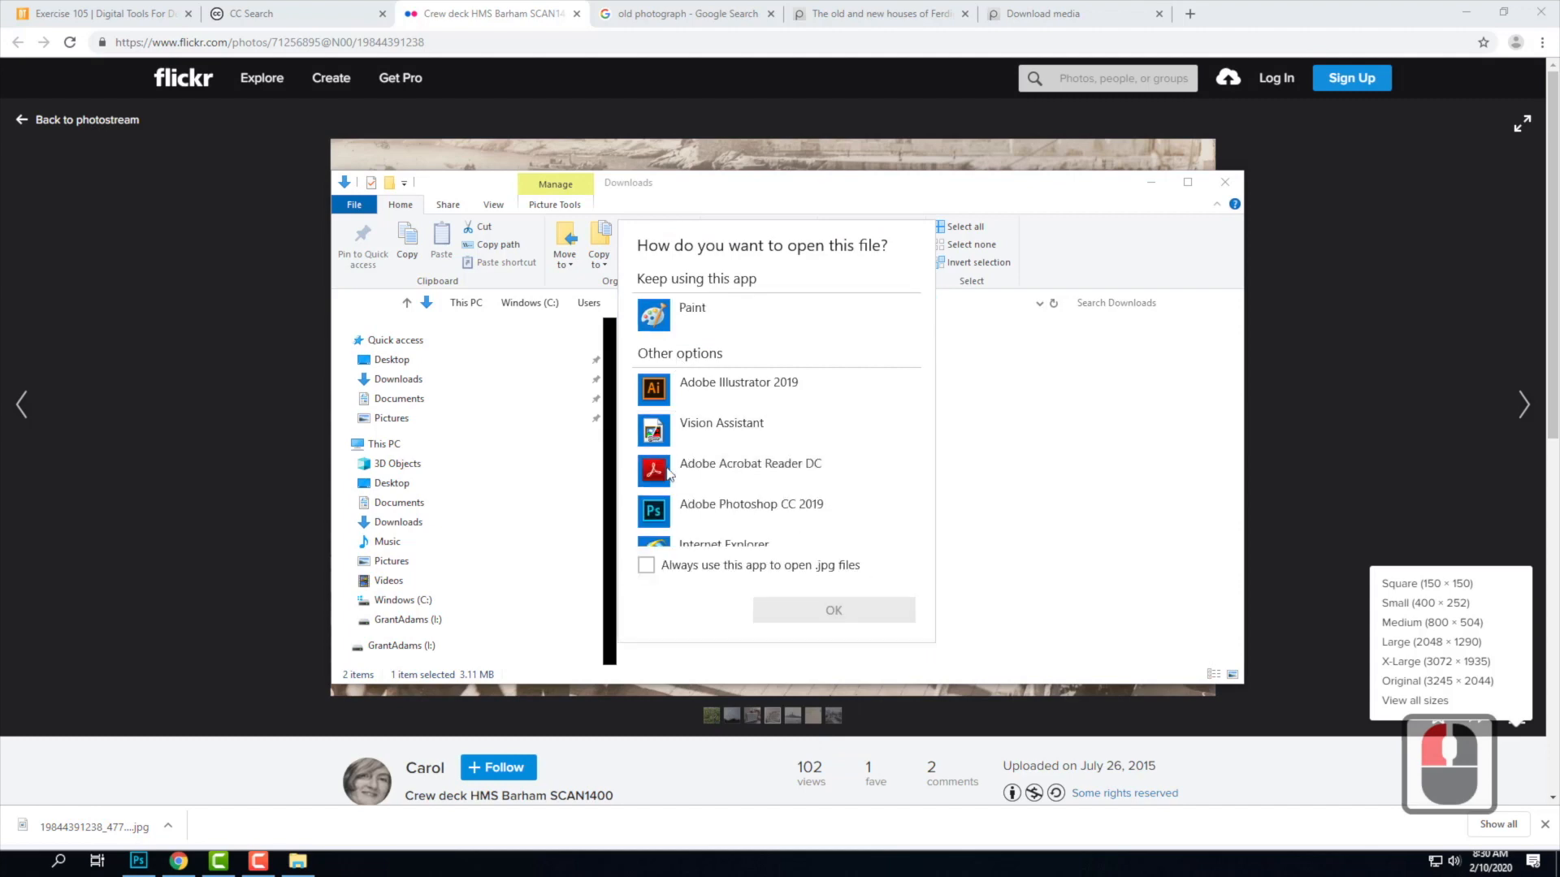
pyautogui.click(728, 505)
pyautogui.click(835, 610)
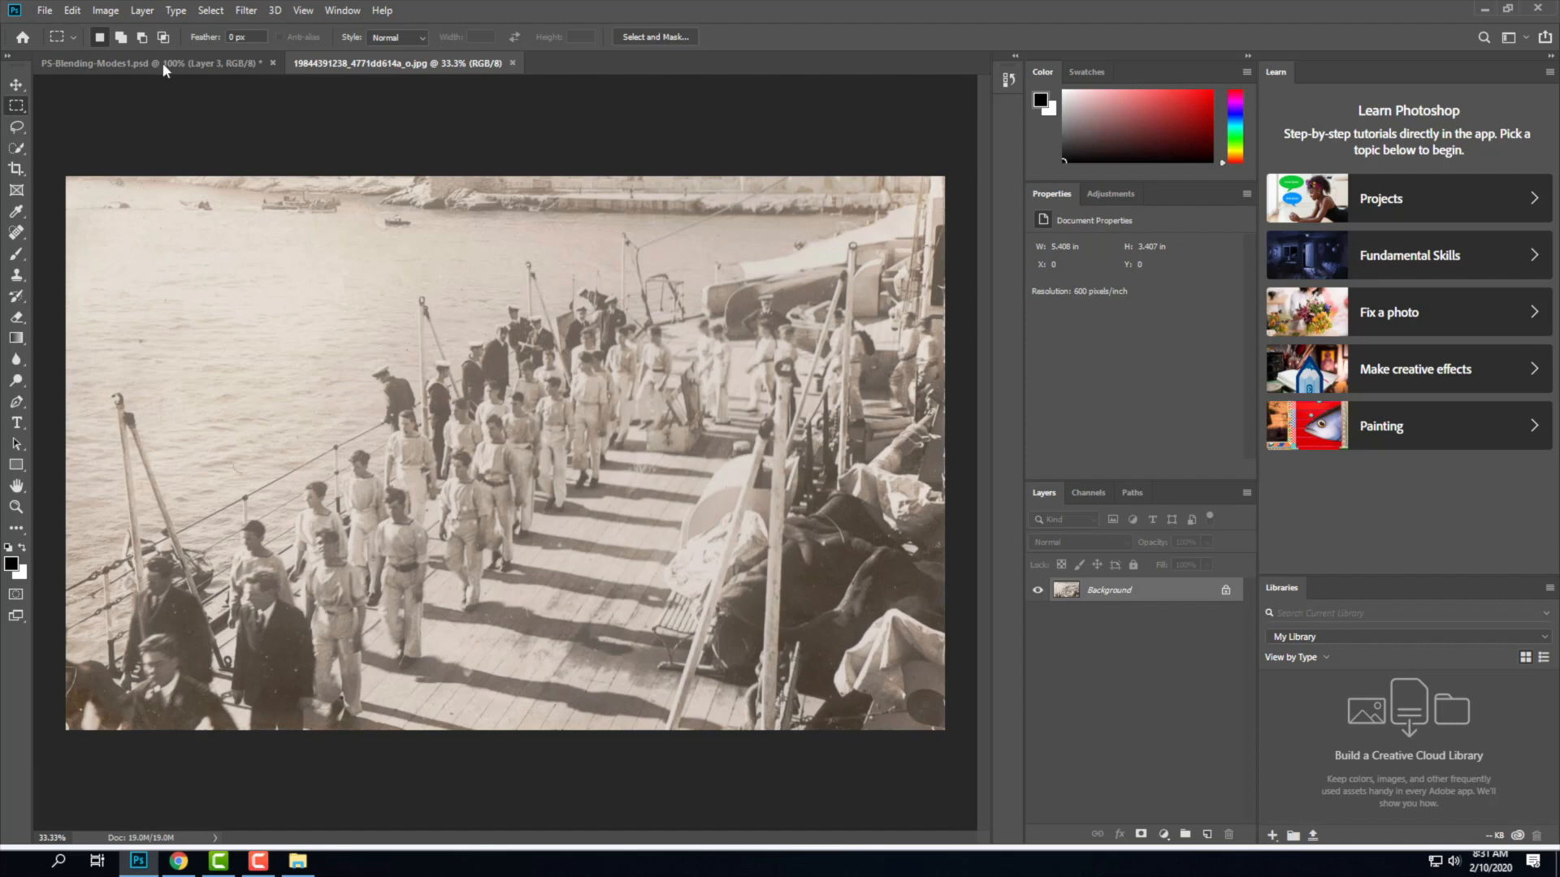
# Add a Levels adjustment layer above the photo and set its input black point to 44 and white point to 235.
pyautogui.click(141, 11)
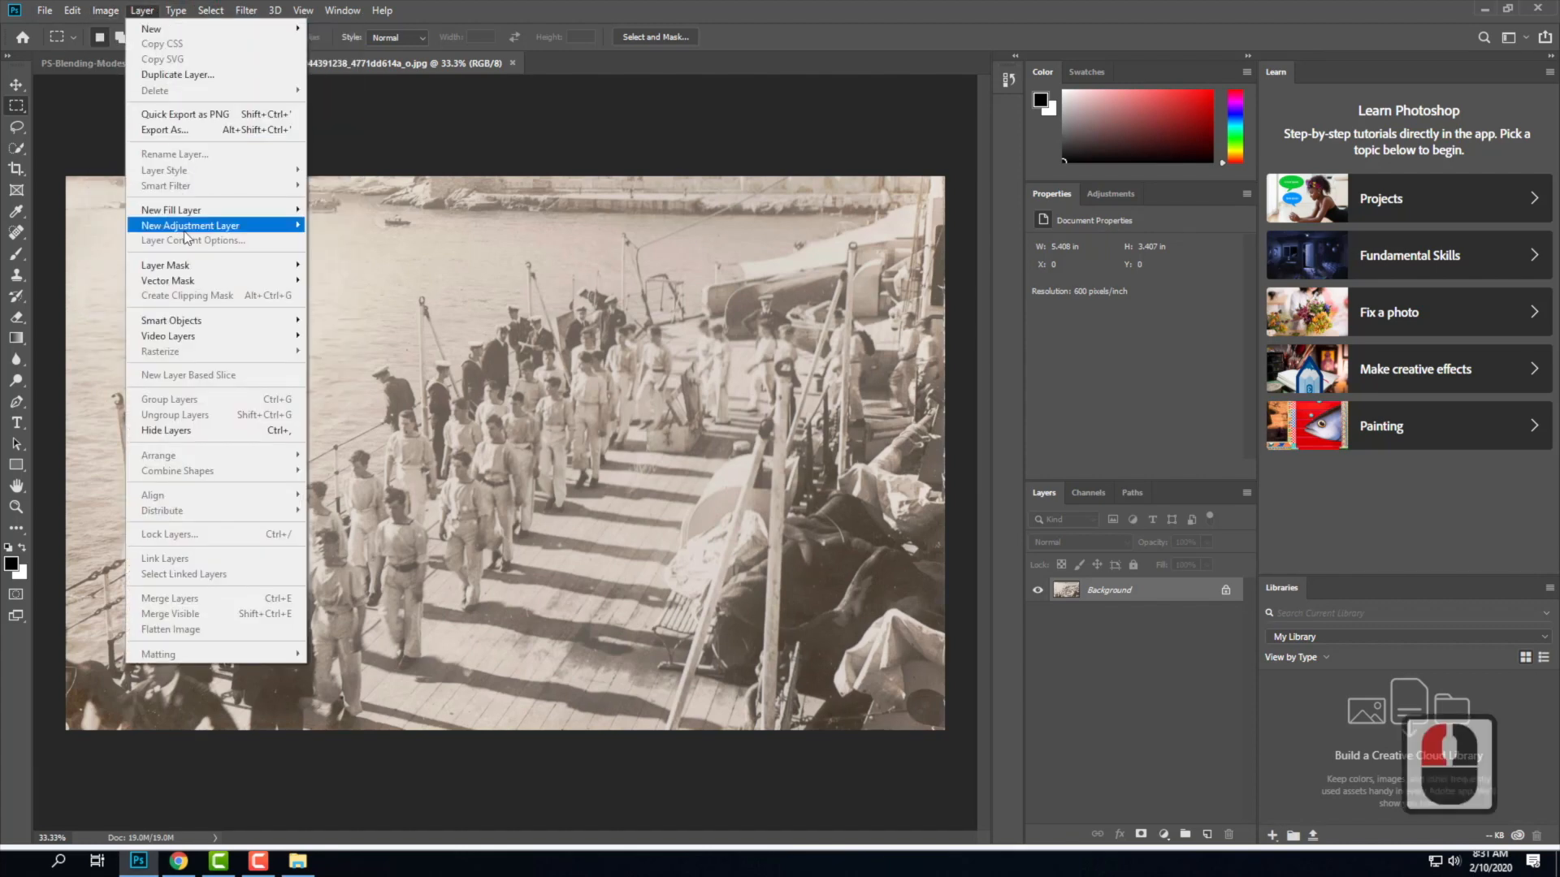
pyautogui.moveTo(215, 227)
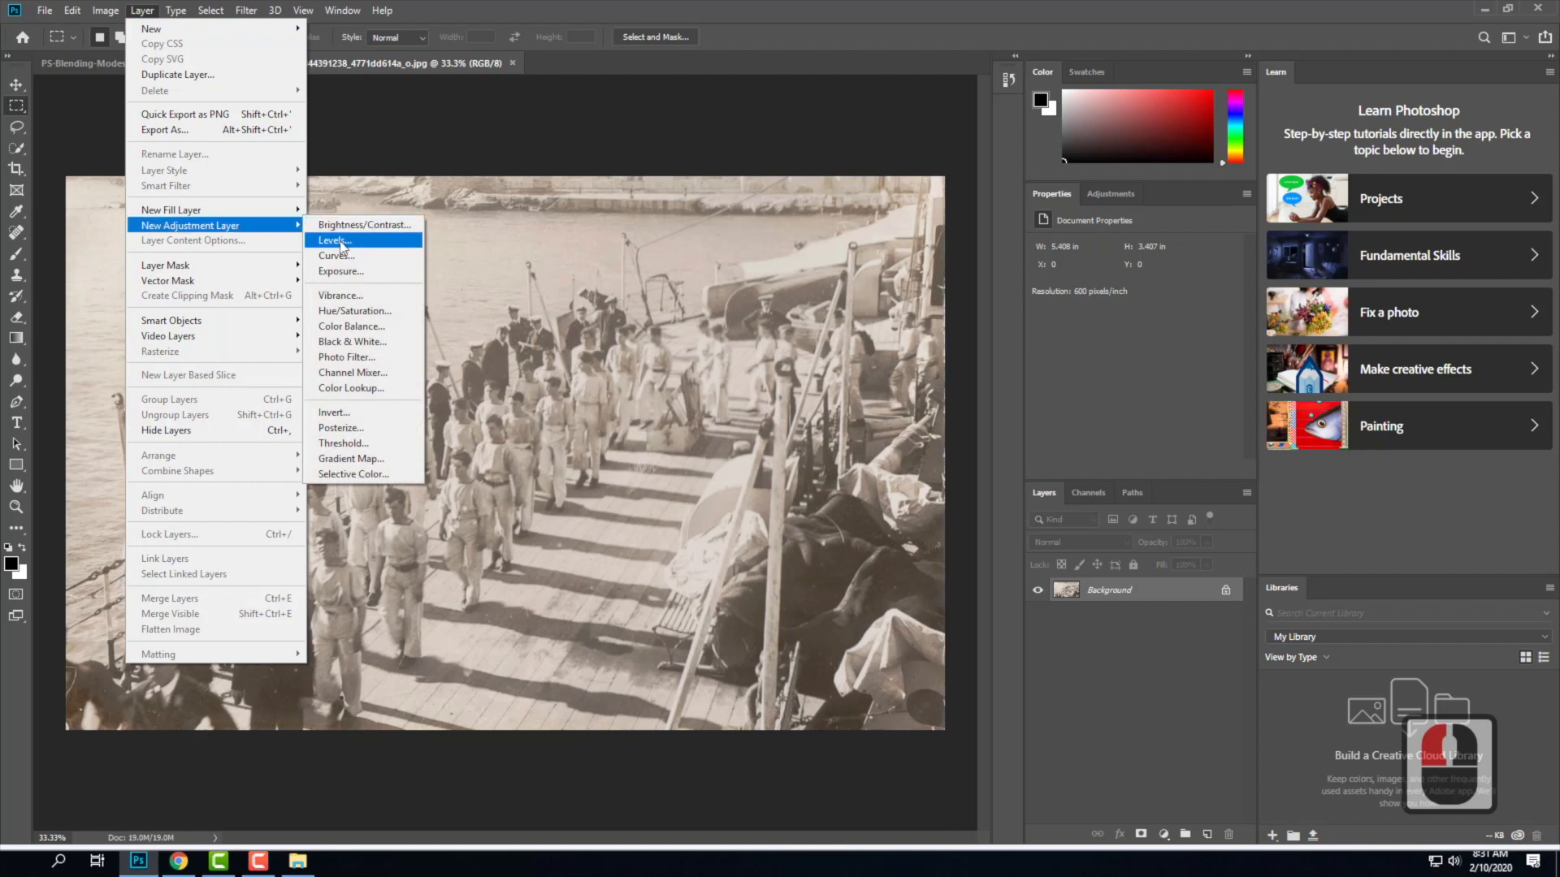
pyautogui.click(340, 241)
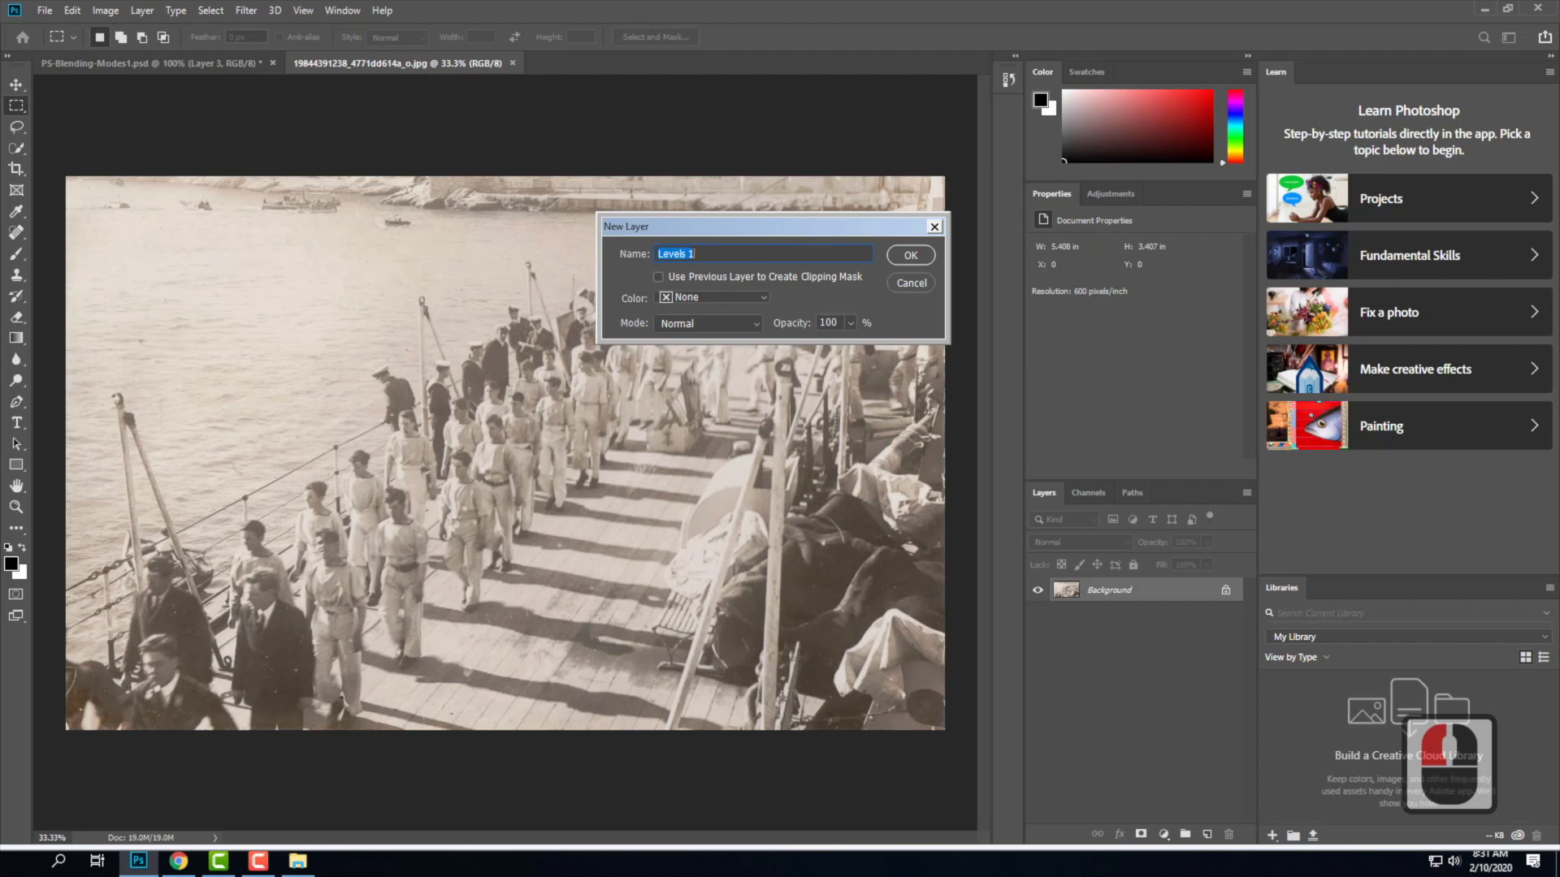
pyautogui.click(912, 256)
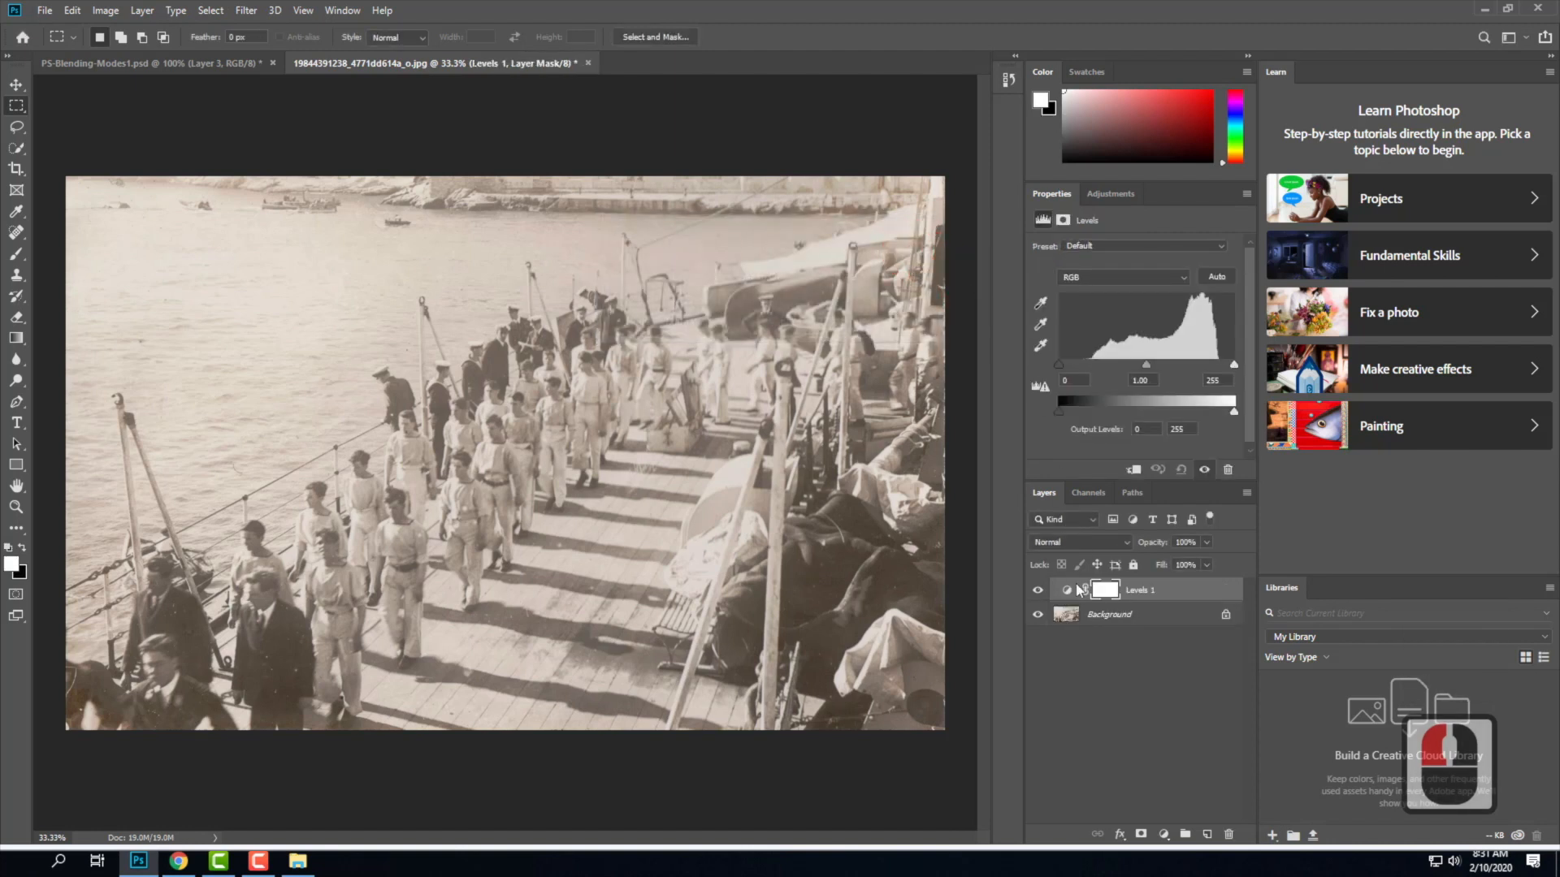
pyautogui.moveTo(1057, 365); pyautogui.dragTo(1089, 365)
pyautogui.moveTo(1235, 365); pyautogui.dragTo(1220, 365)
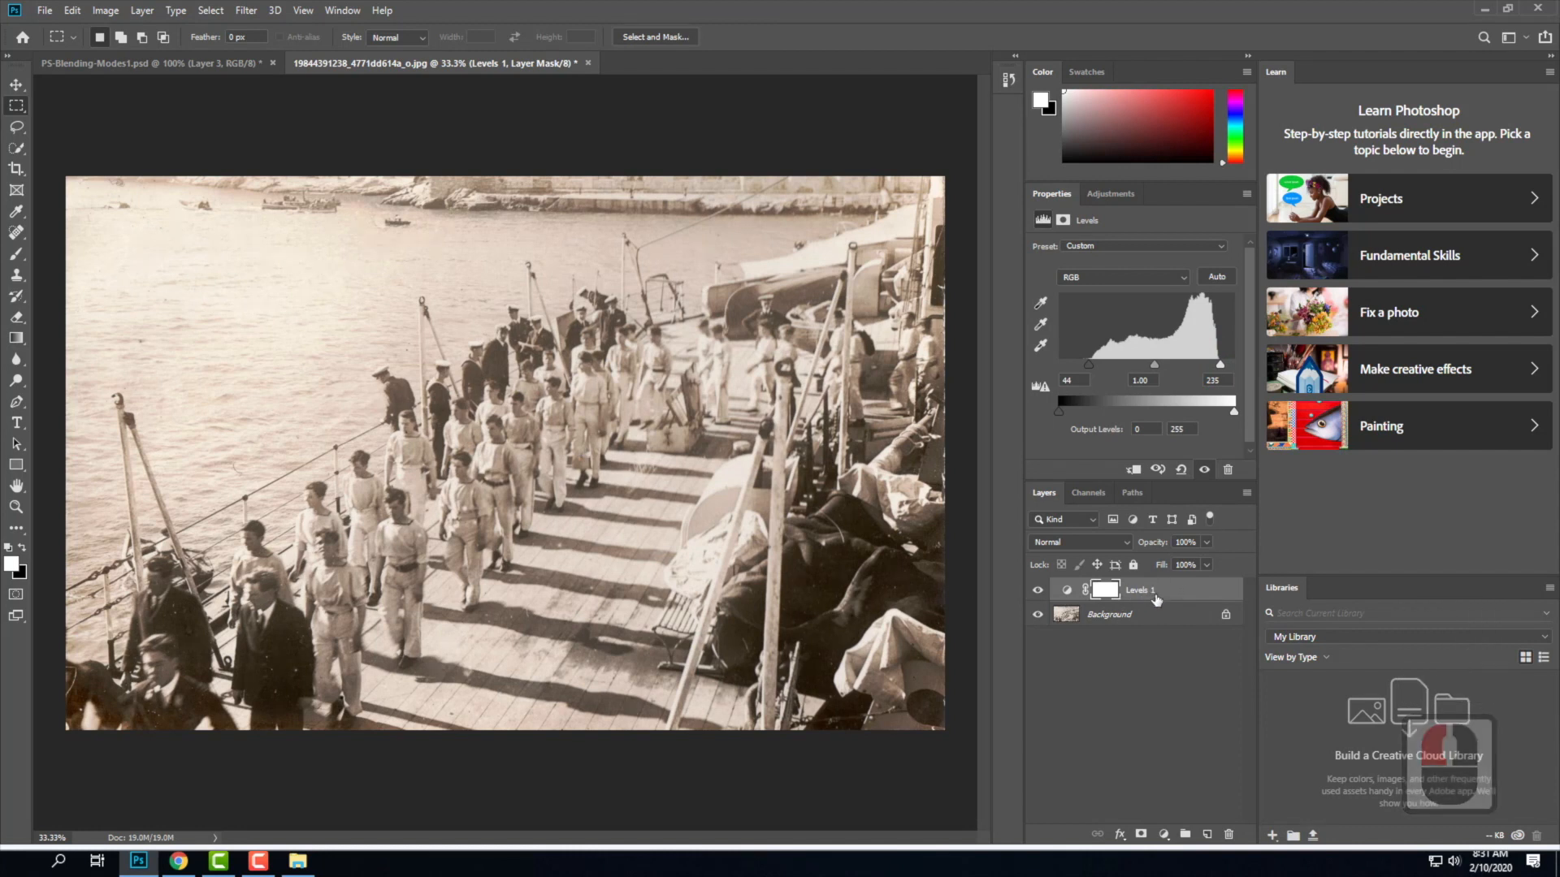
# Set the Levels layer's blending mode to Multiply, and hide and show the layer to compare the photo before and after.
pyautogui.click(1059, 543)
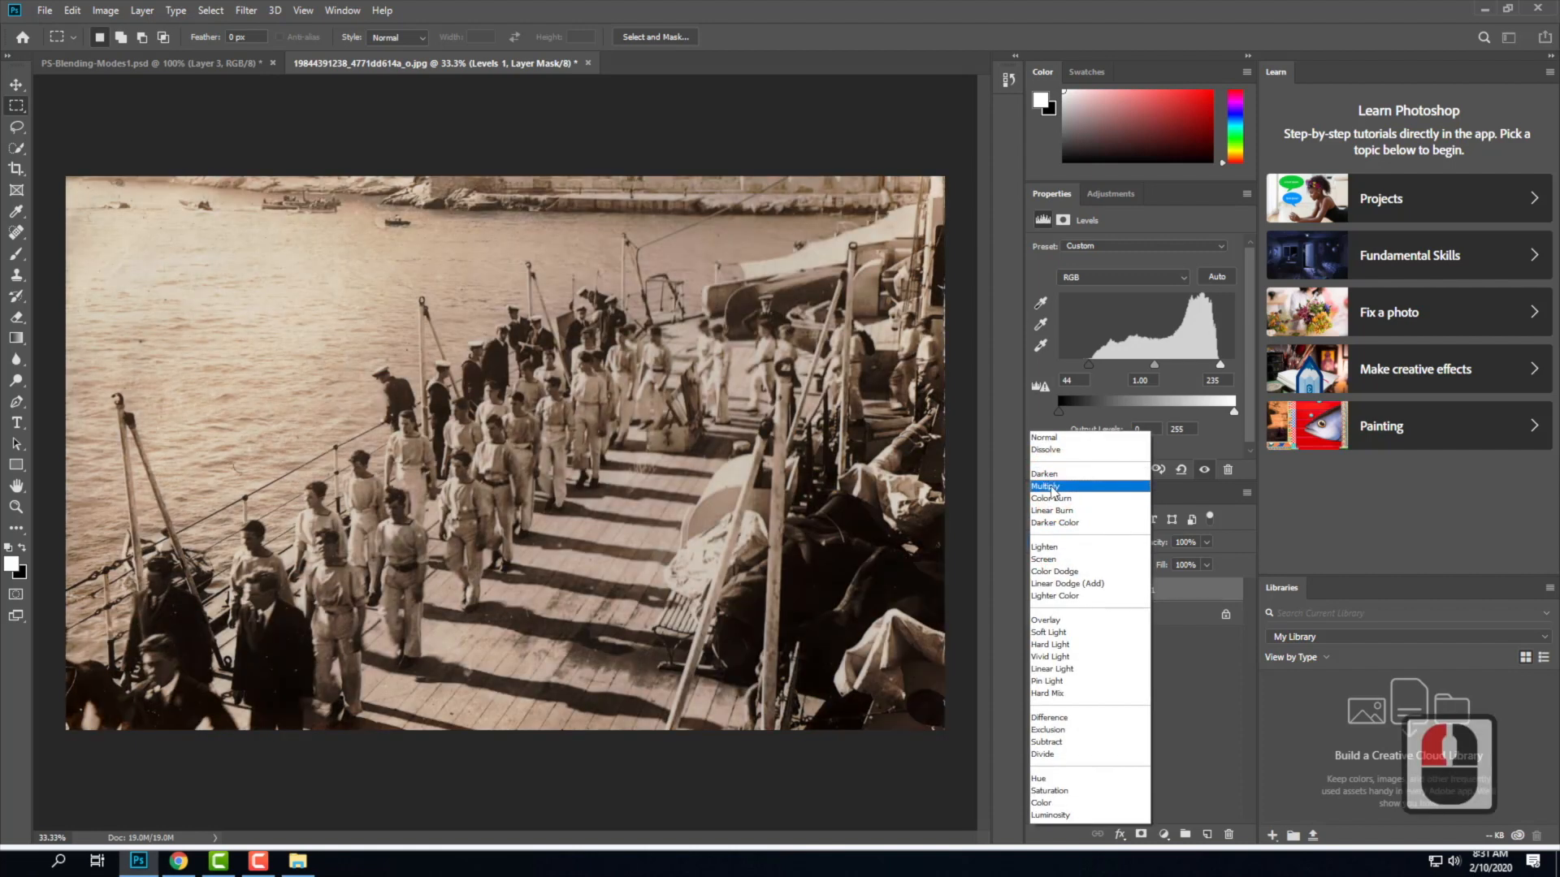
pyautogui.click(1049, 487)
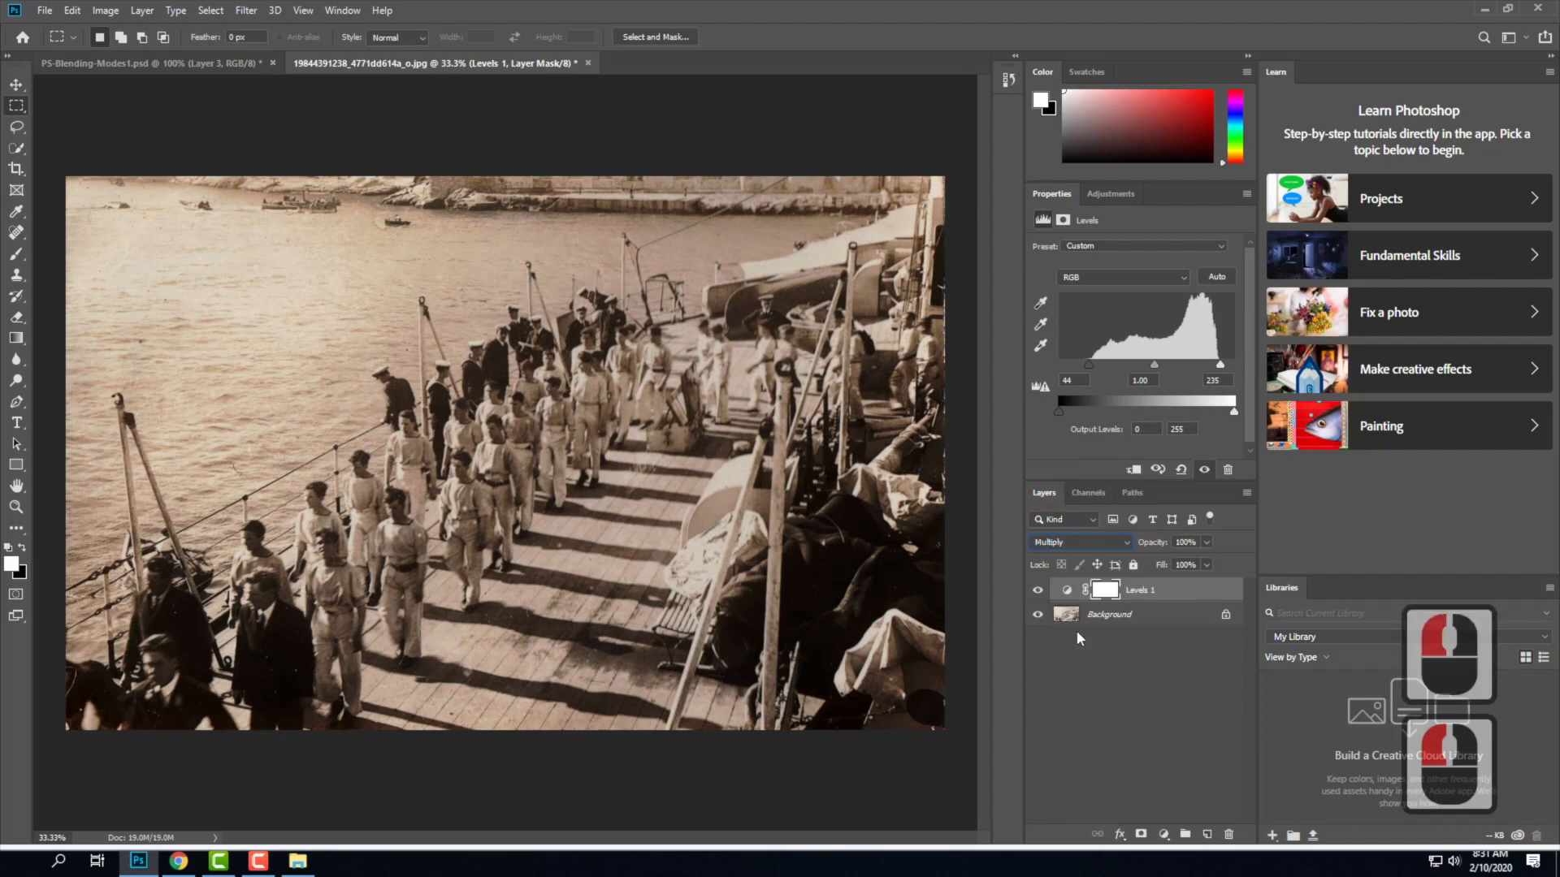
pyautogui.click(1038, 592)
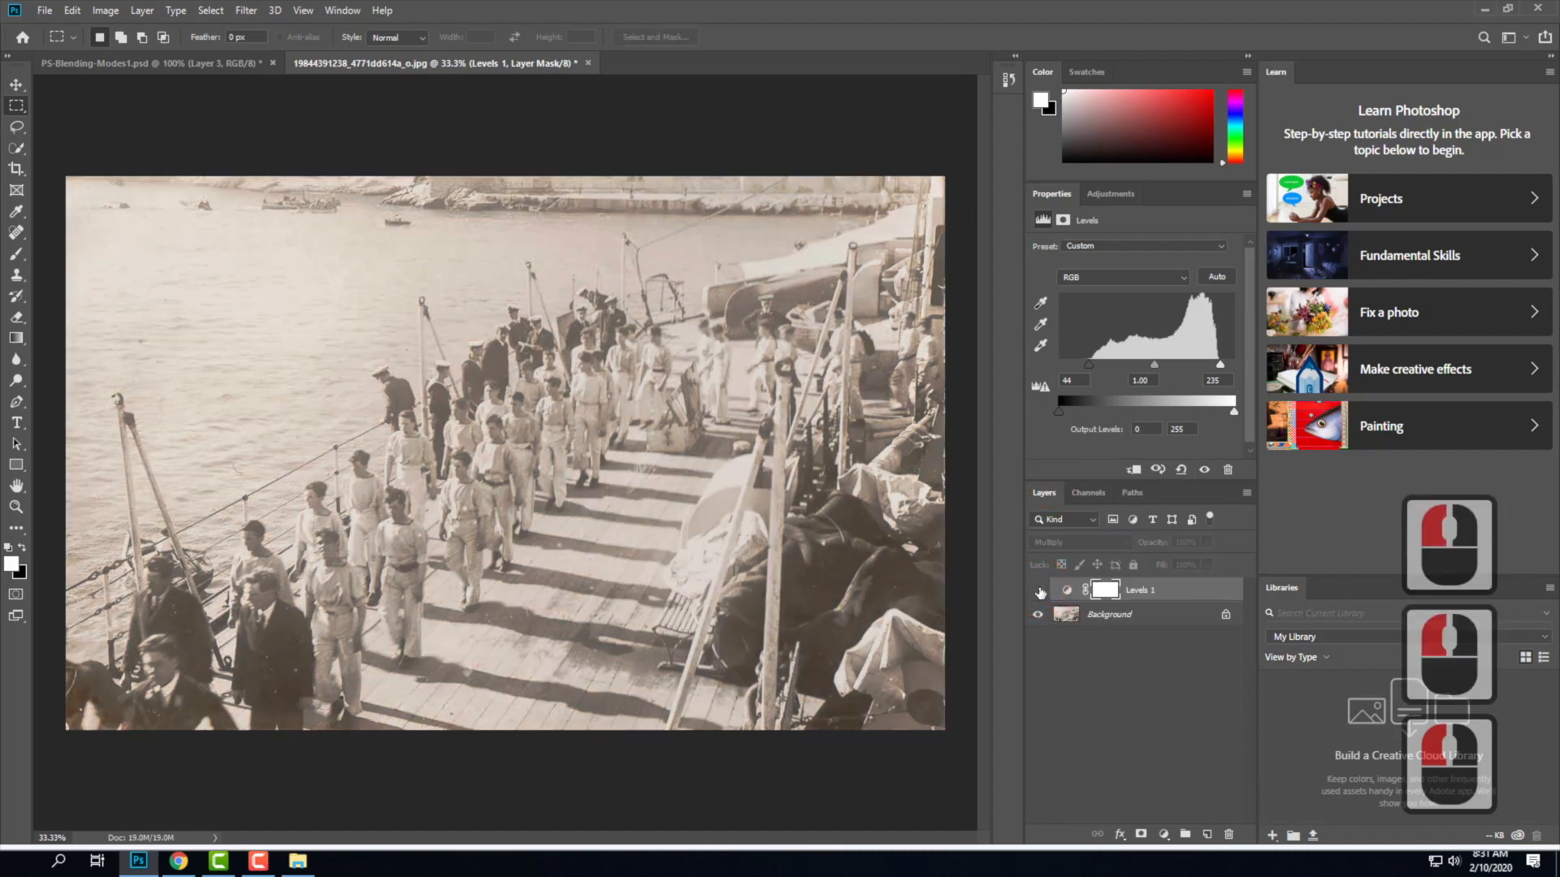
pyautogui.click(1038, 591)
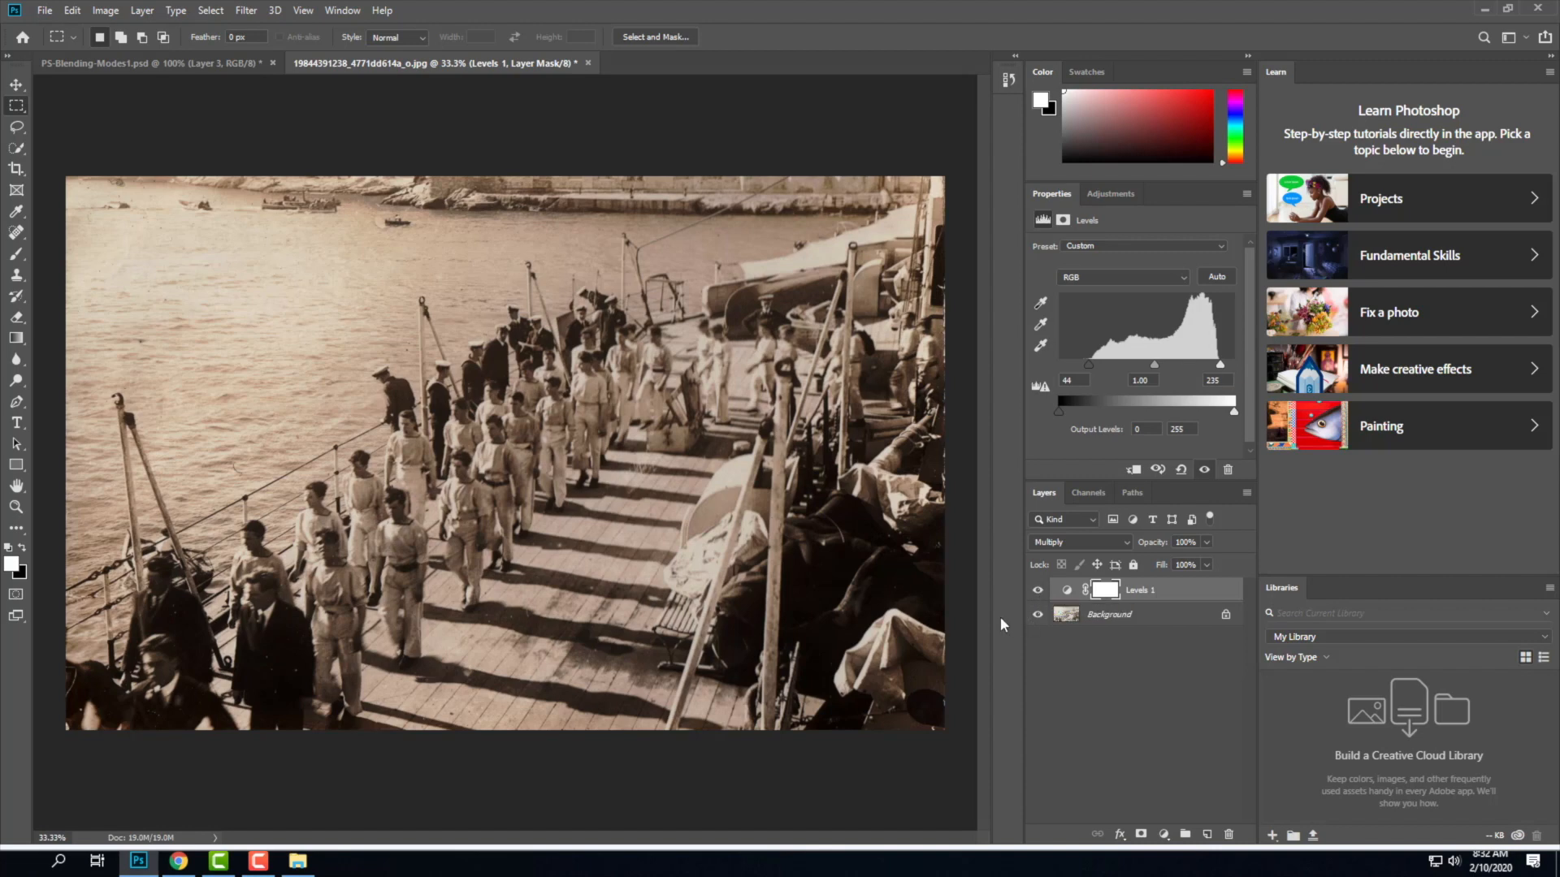
pyautogui.click(45, 12)
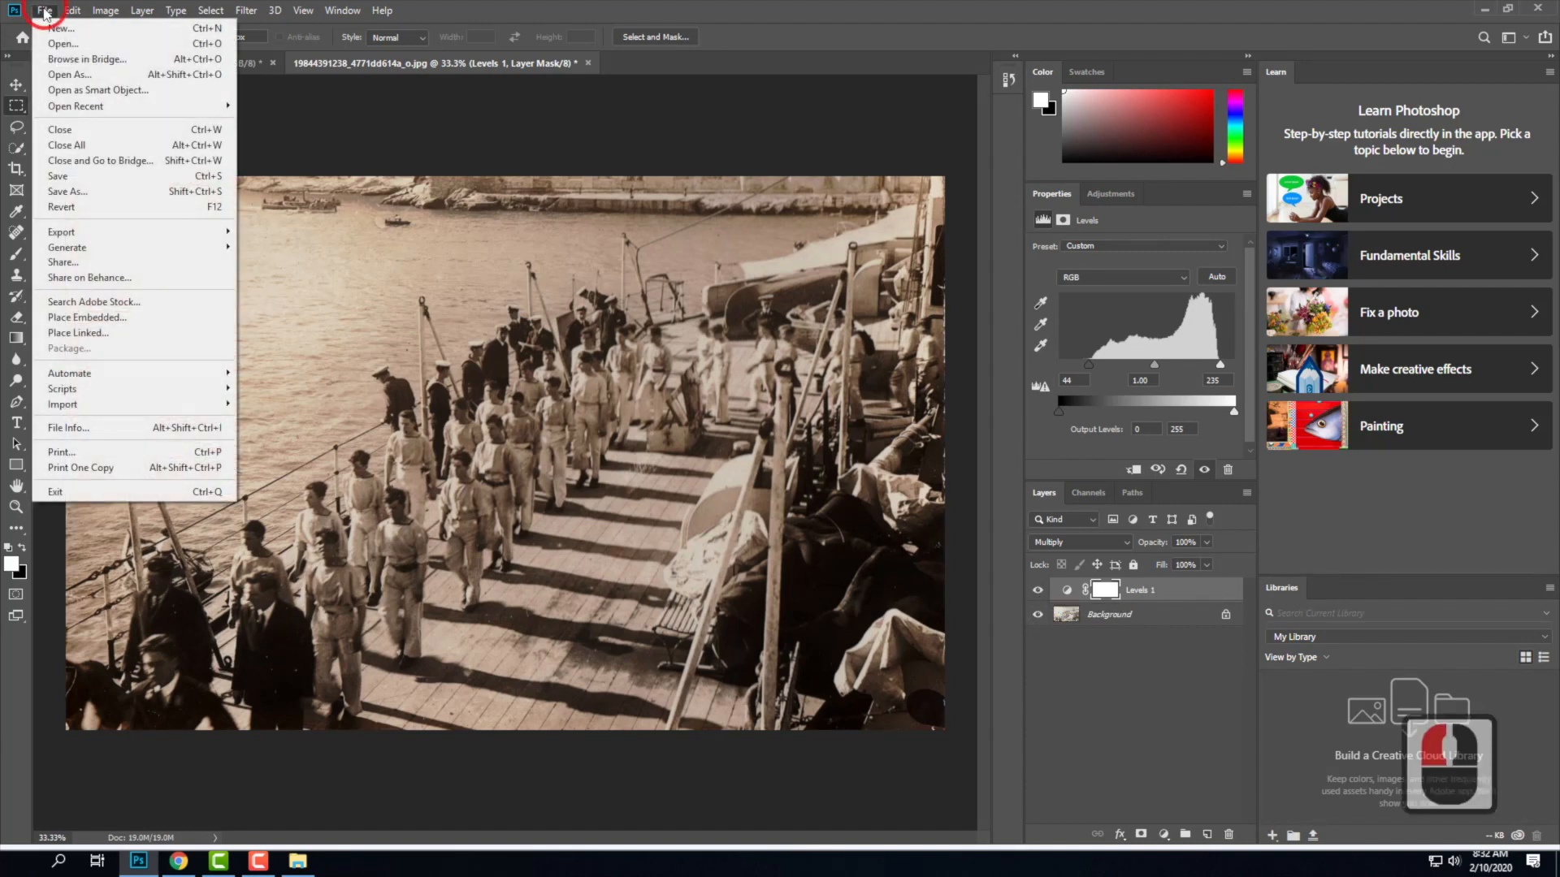
pyautogui.click(620, 199)
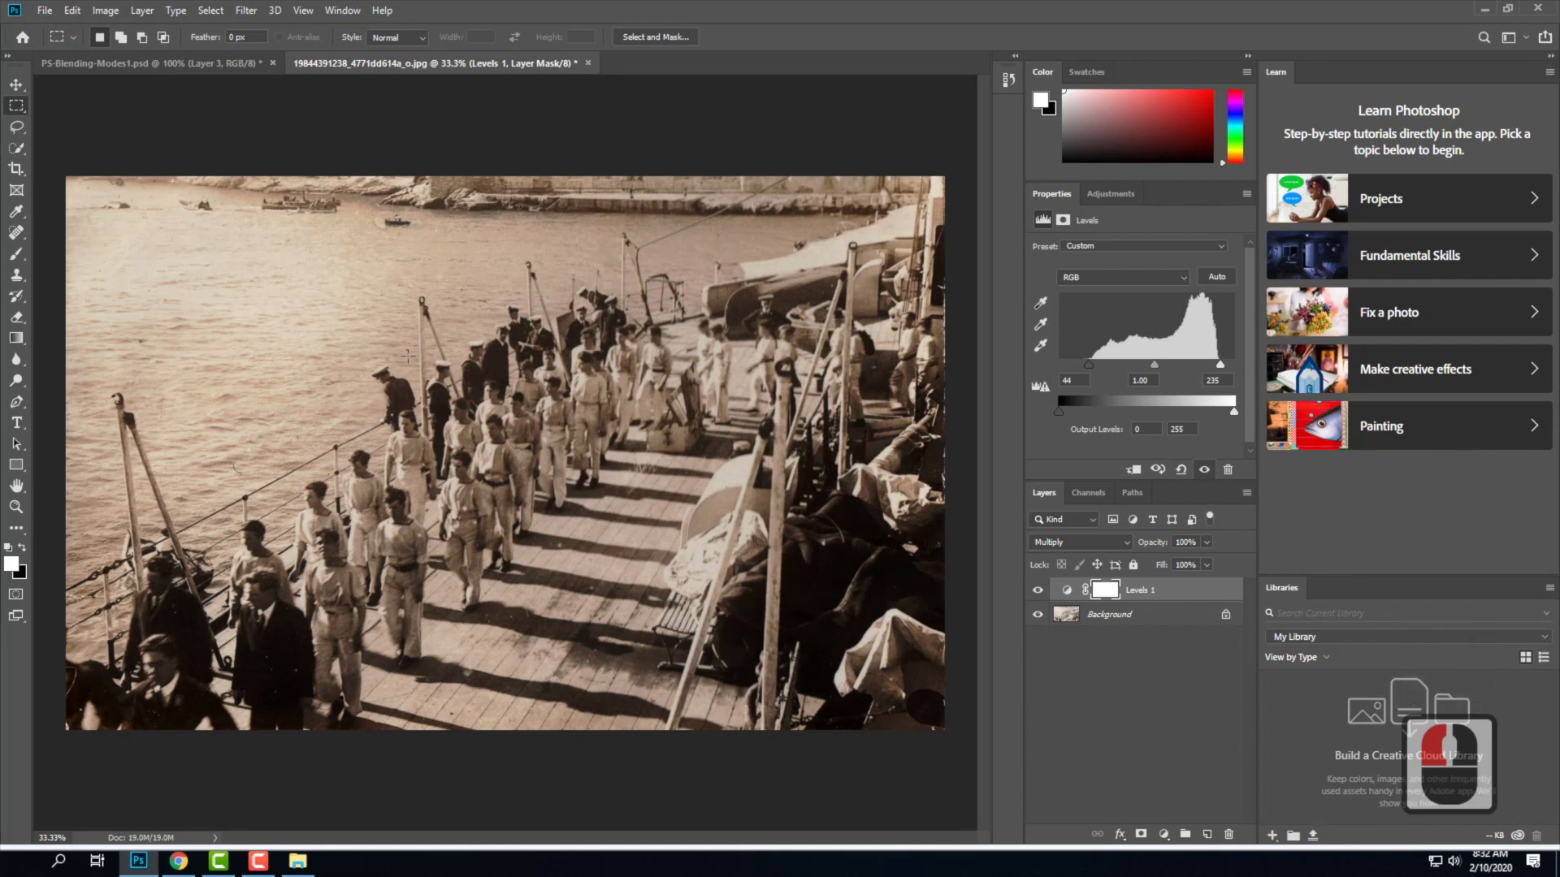
pyautogui.click(47, 11)
pyautogui.click(62, 45)
pyautogui.click(278, 177)
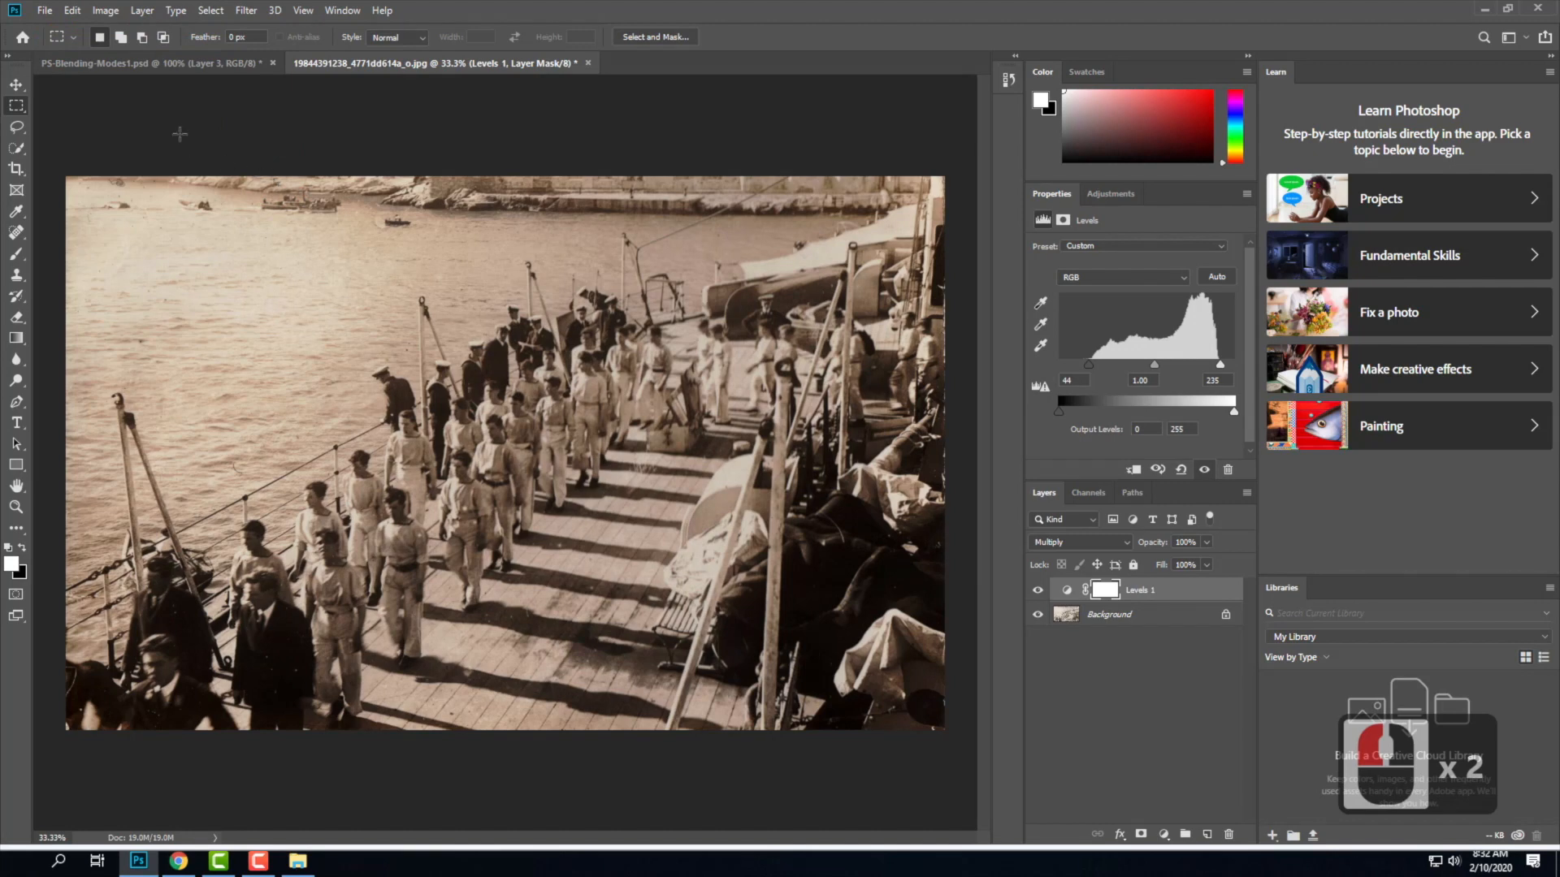
# Close the PS-Blending-Modes1.psd document, leaving the ship deck photo open.
pyautogui.click(268, 65)
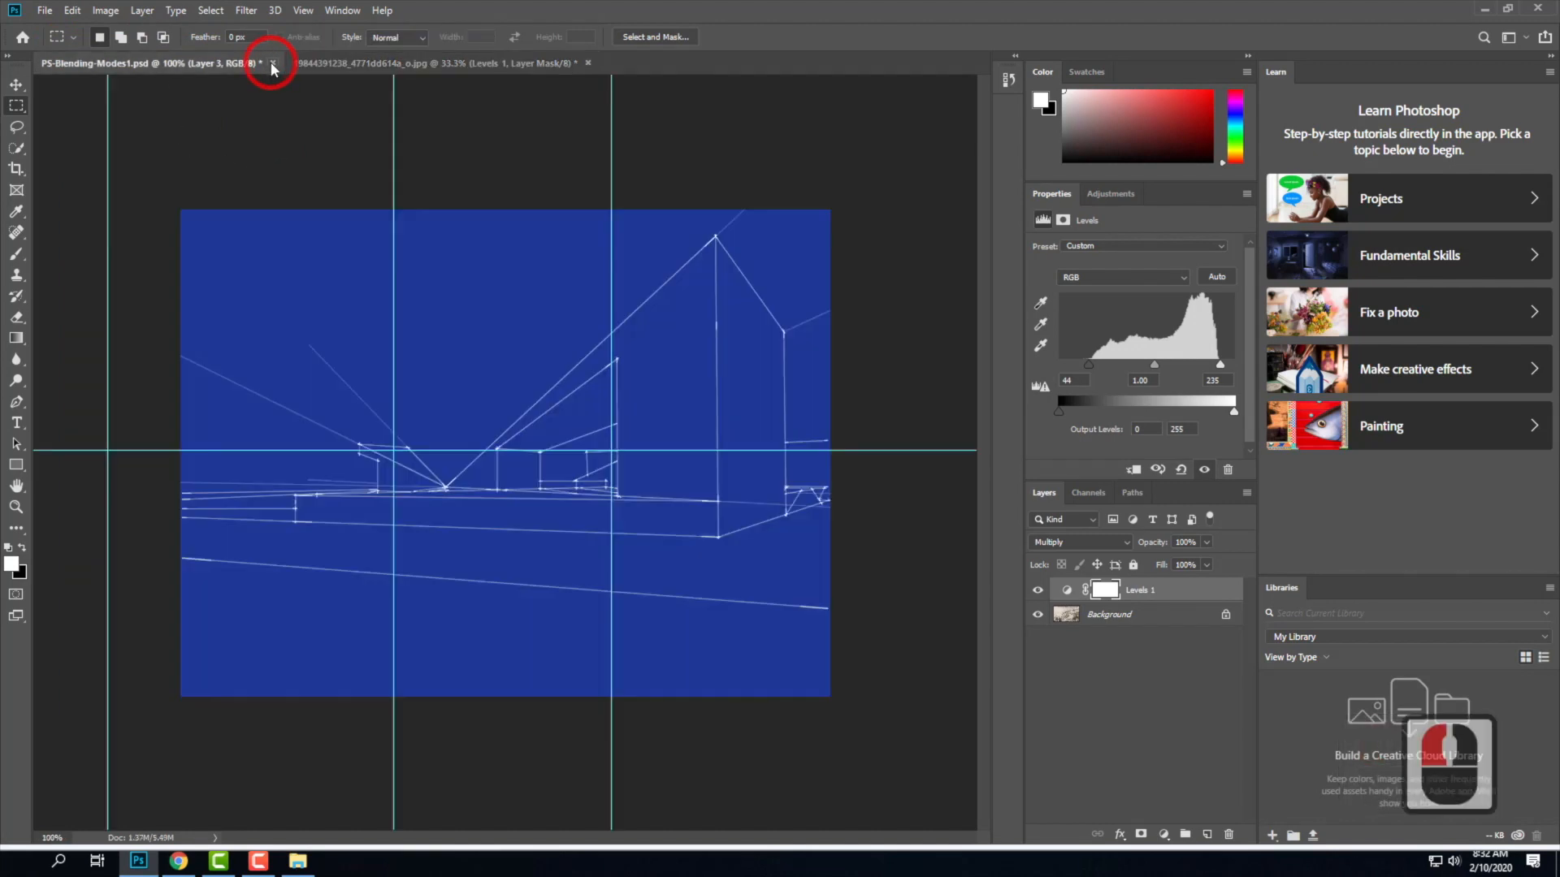
pyautogui.click(774, 316)
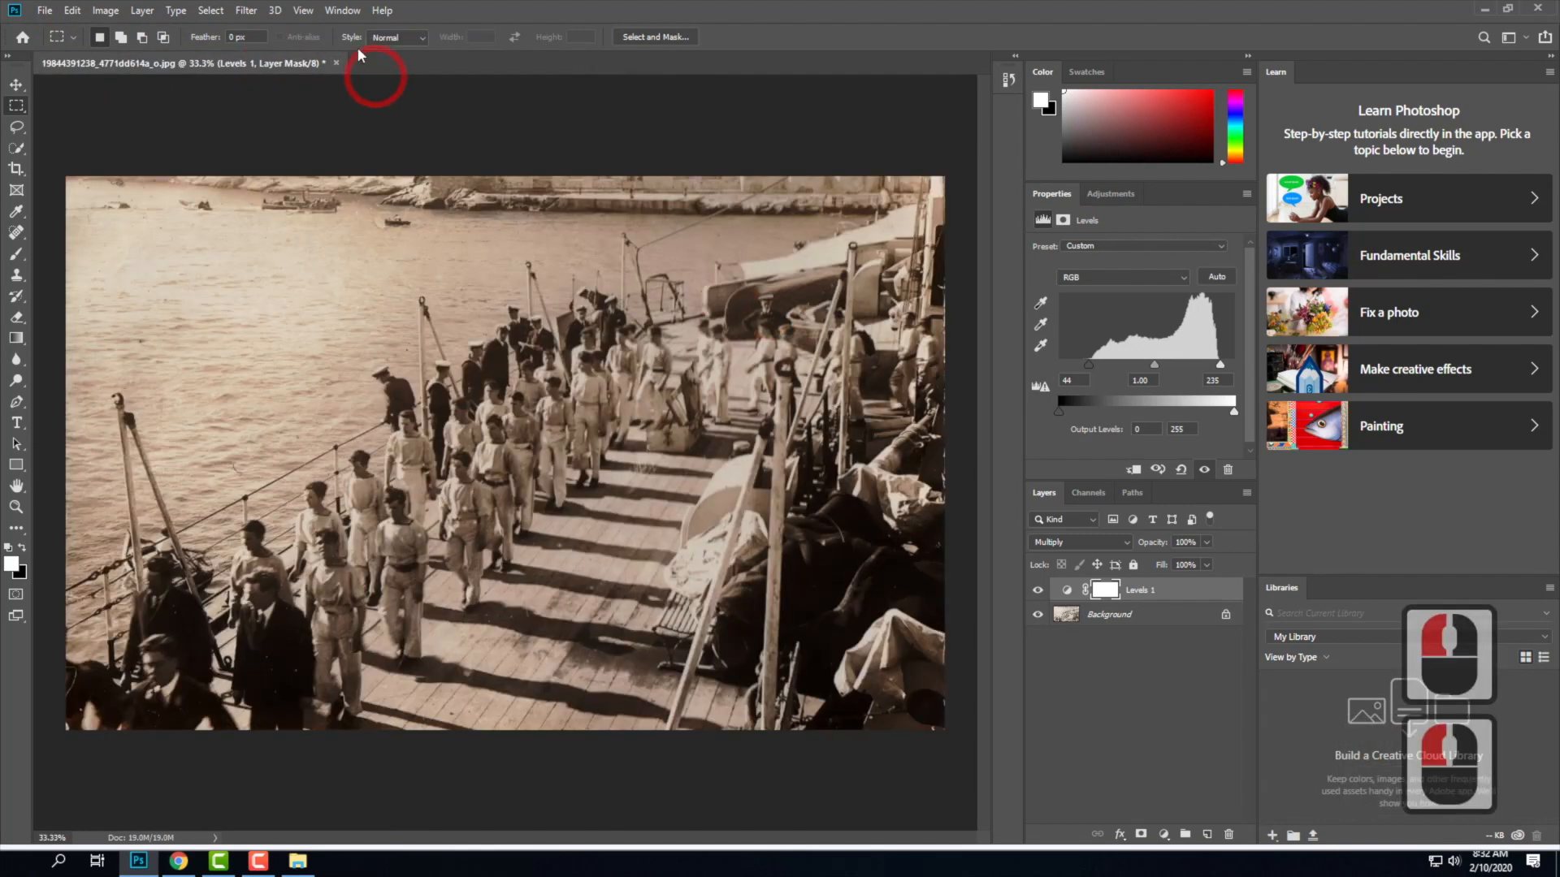
pyautogui.click(44, 11)
pyautogui.click(65, 44)
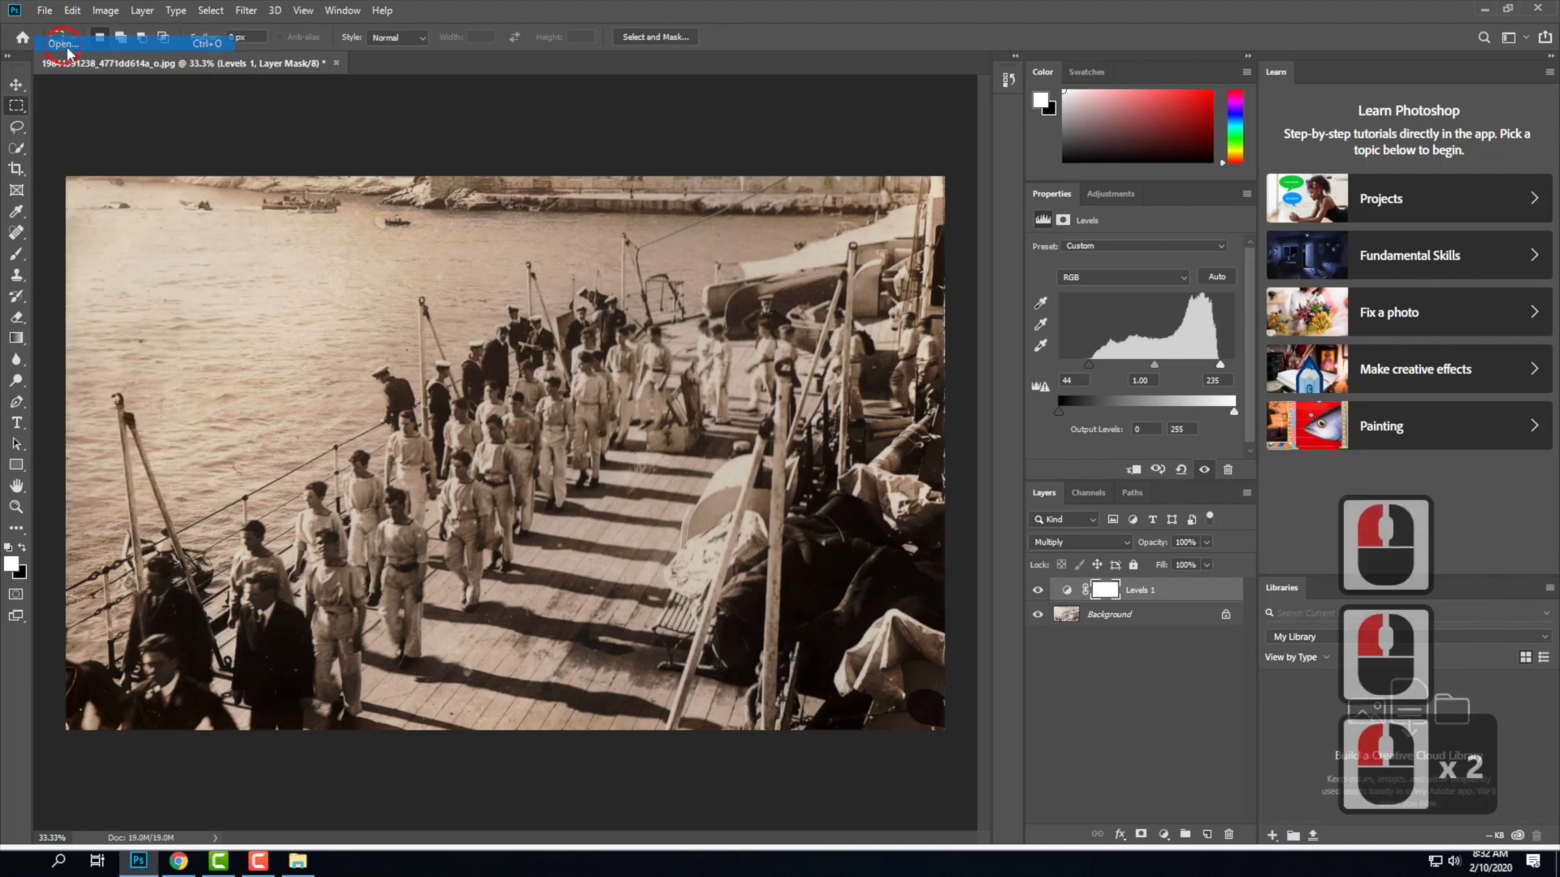
pyautogui.click(298, 864)
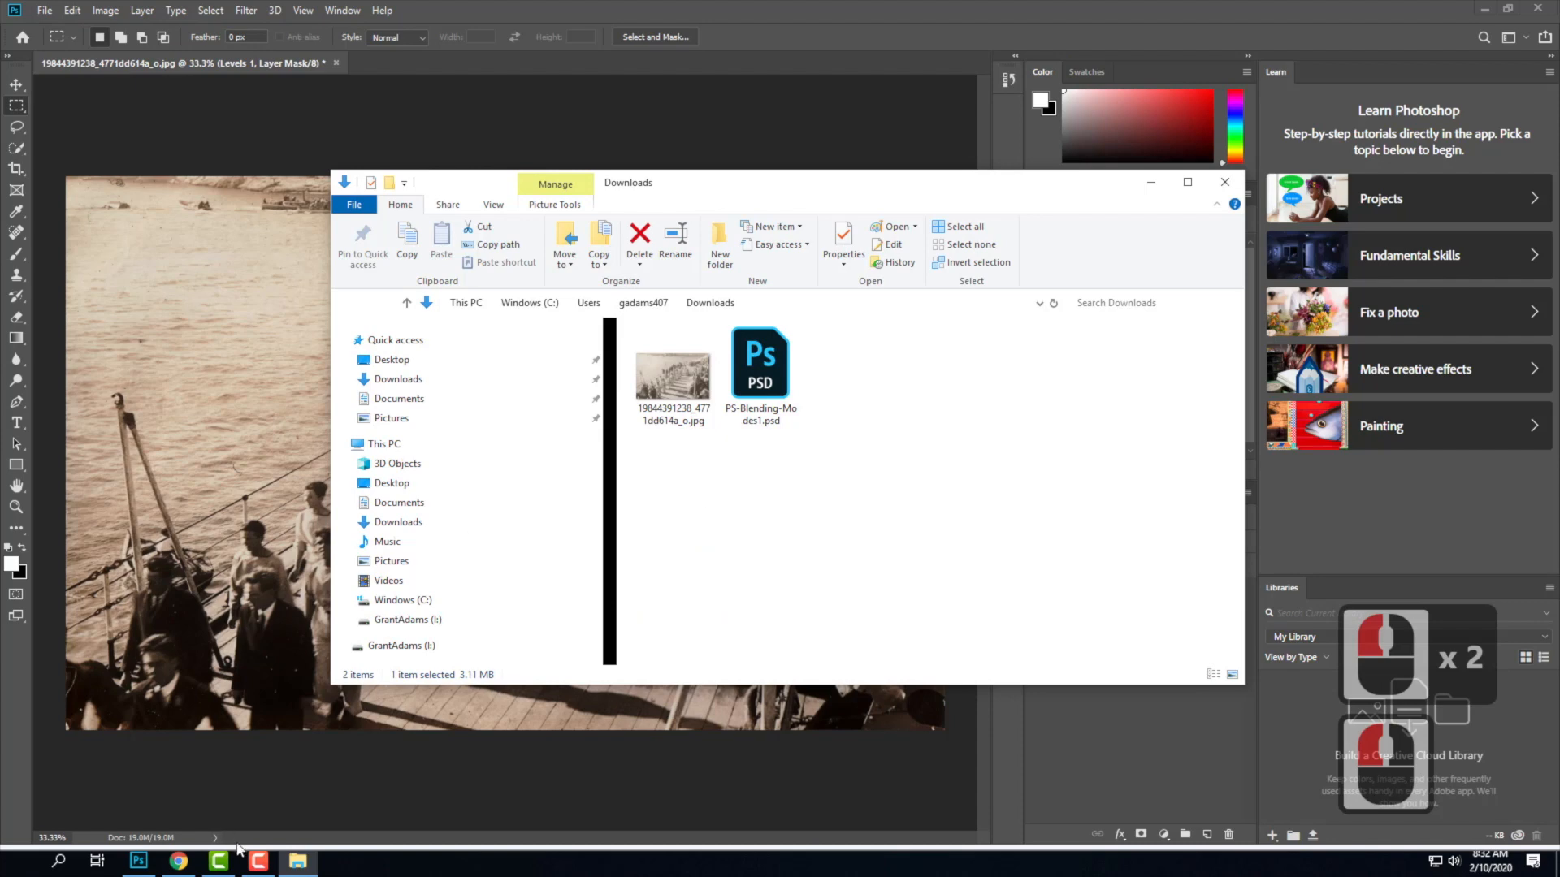
pyautogui.click(281, 146)
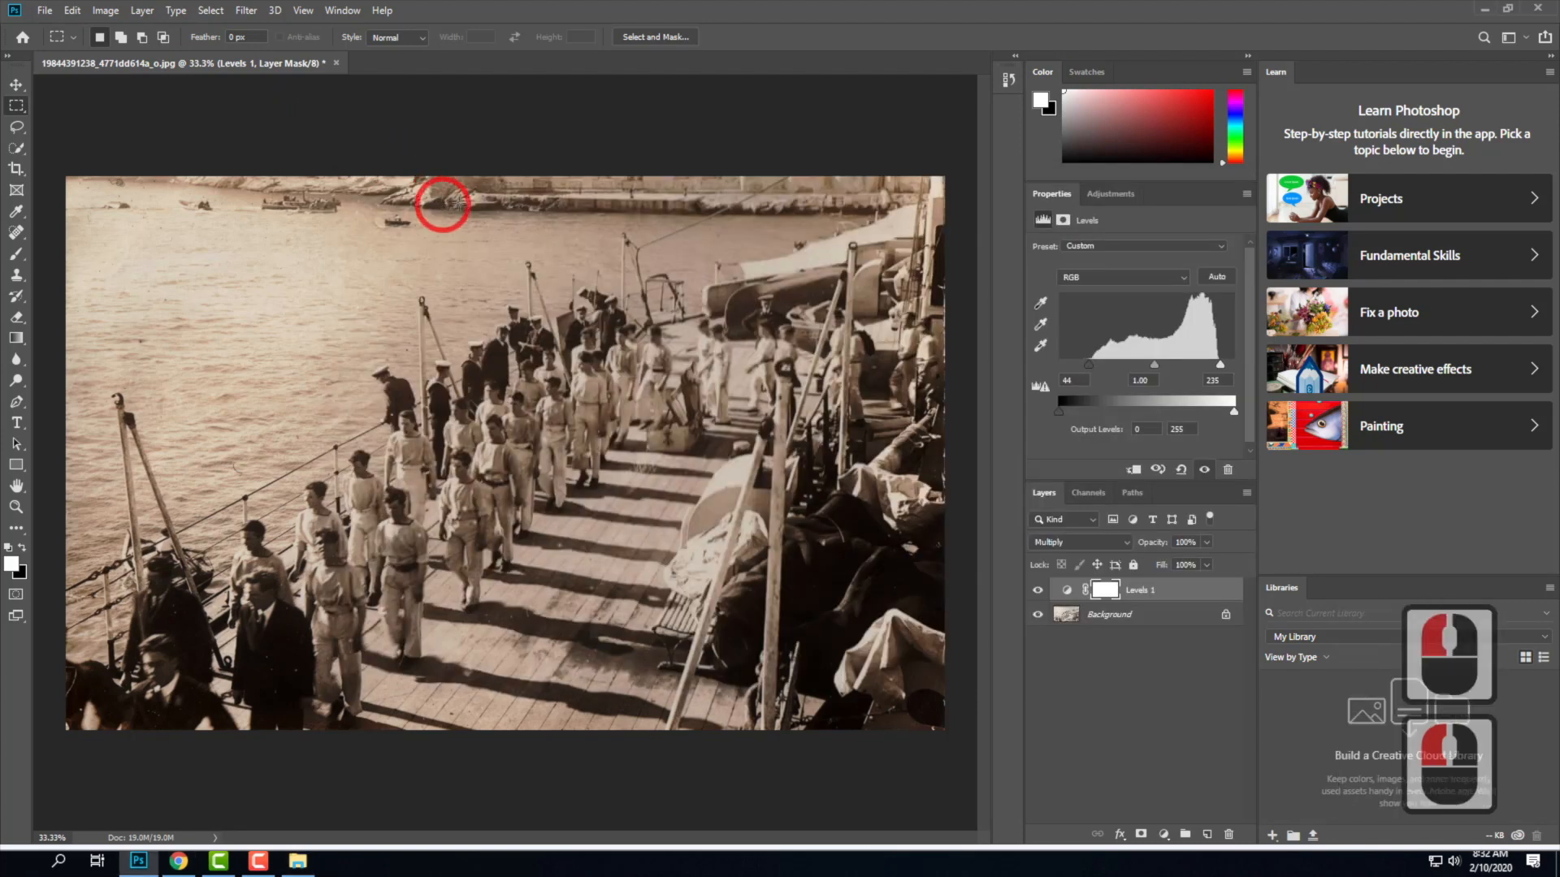
# Switch to File Explorer and go to Live Demonstrations > Live - A135 Exercises > Ex105 > Ex105 - Sample Images on the OneDrive.
pyautogui.click(298, 862)
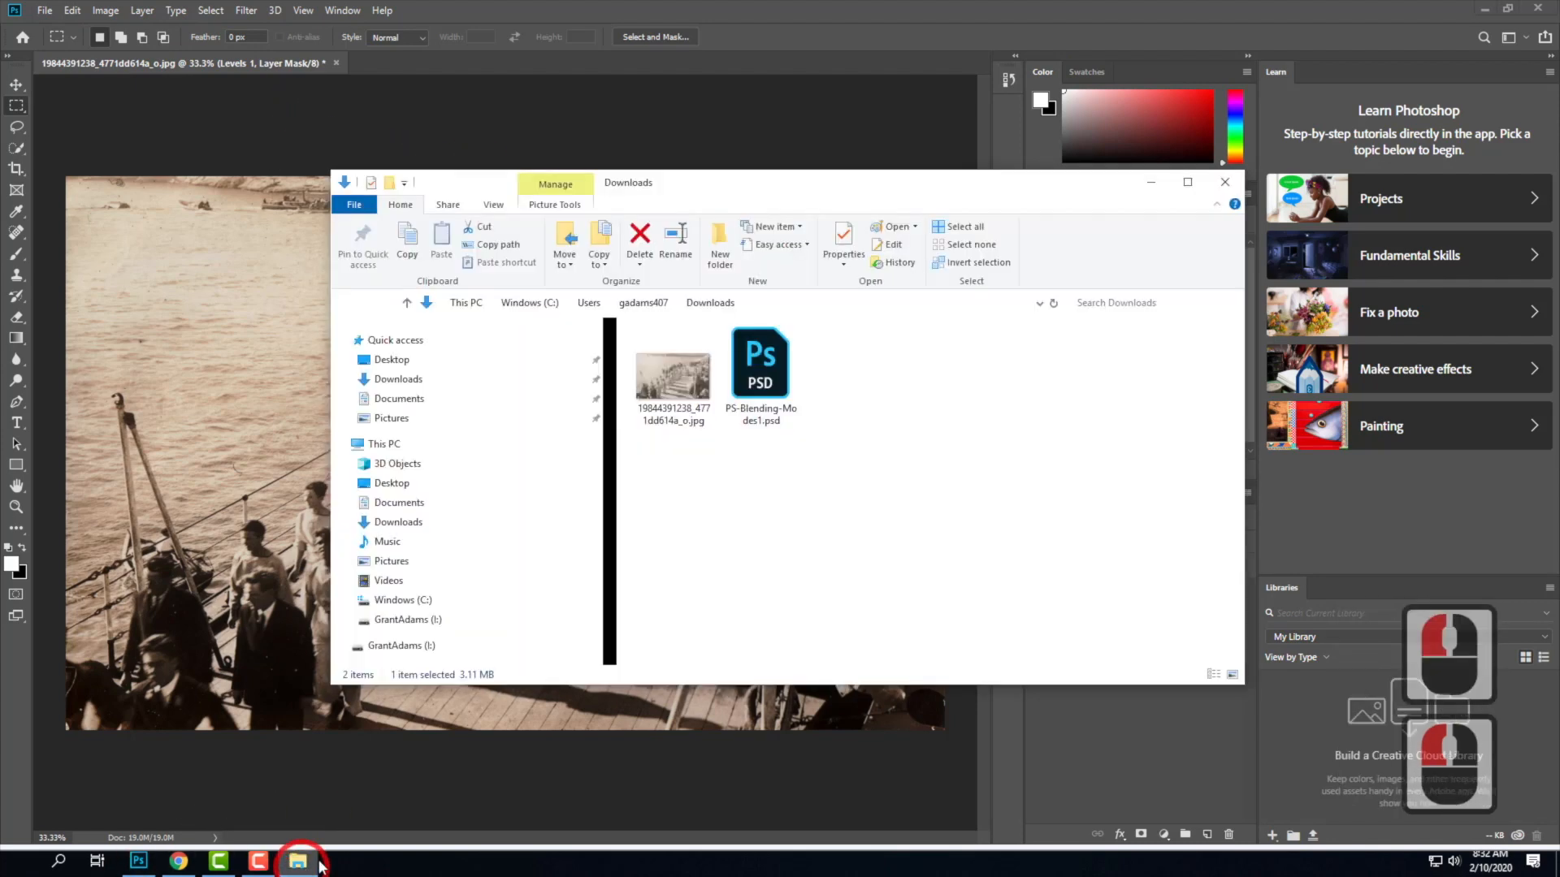
pyautogui.click(398, 647)
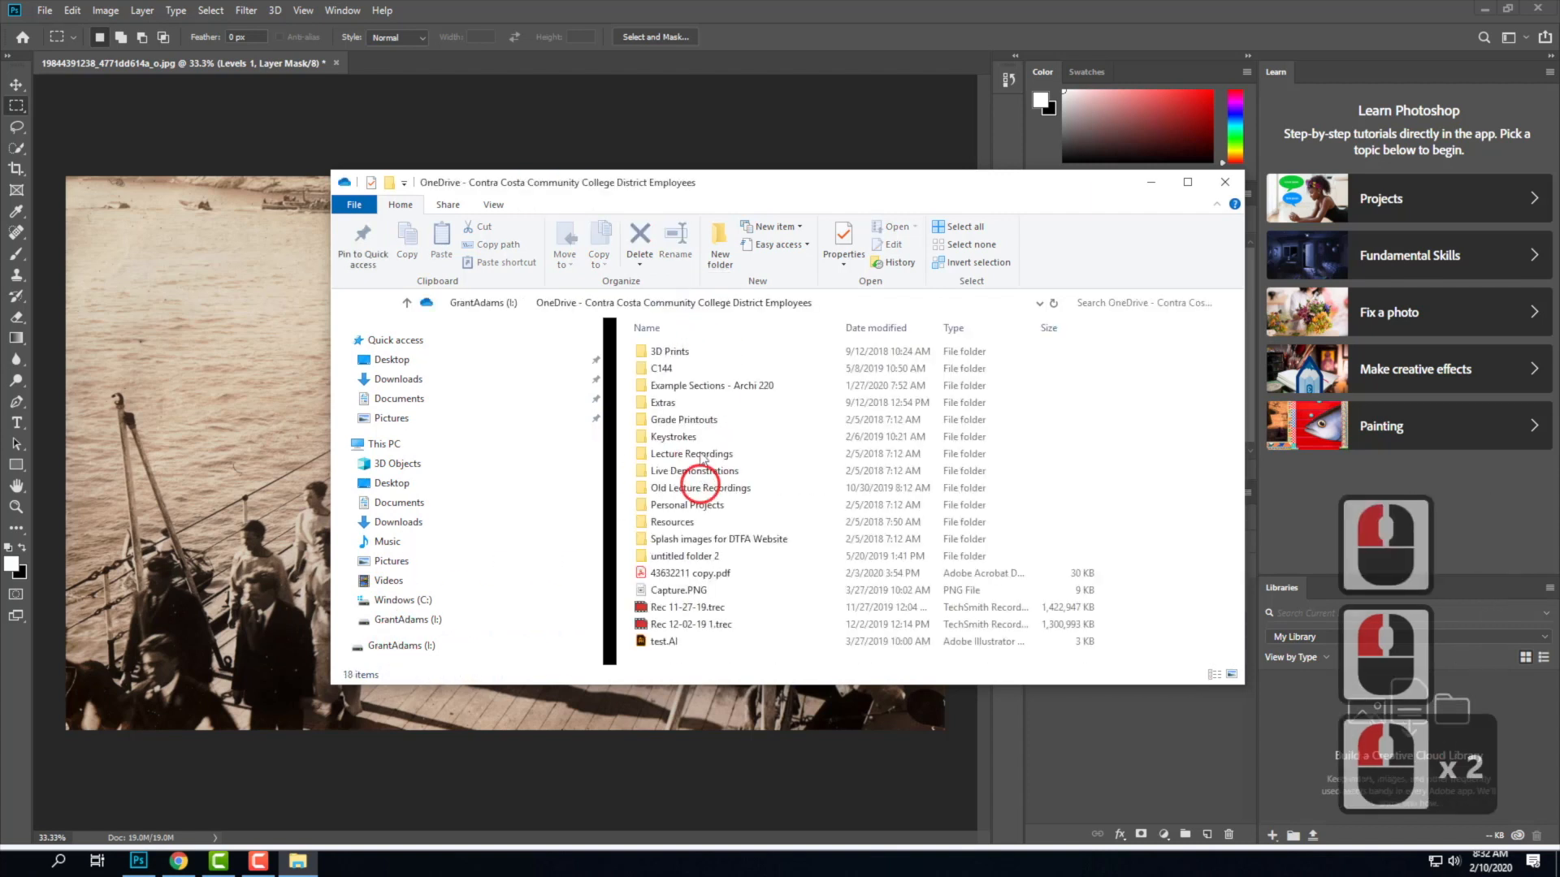
pyautogui.doubleClick(696, 472)
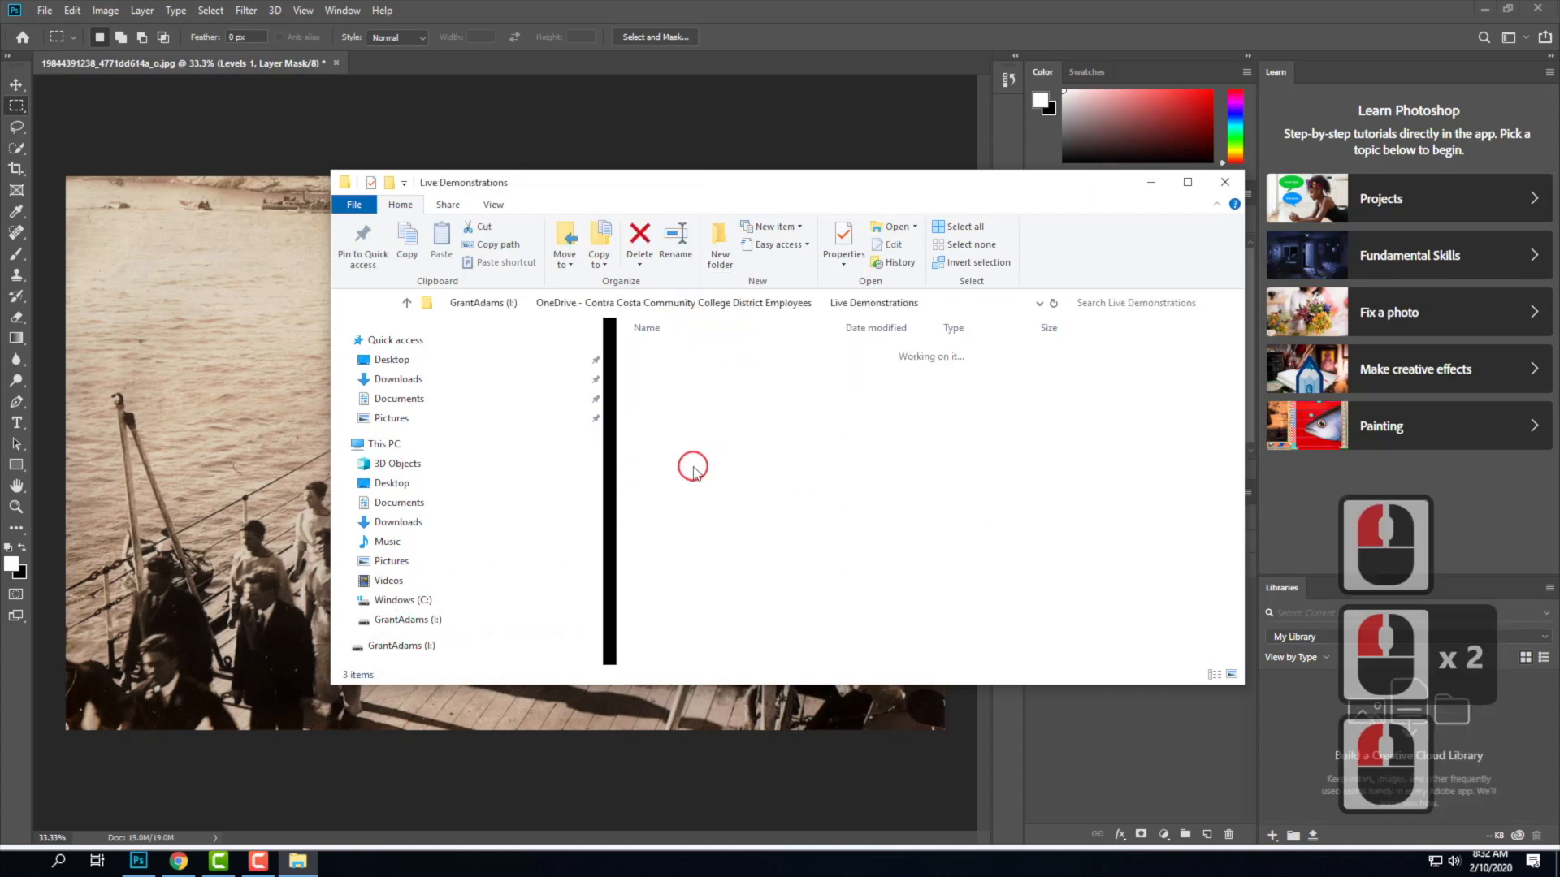
pyautogui.doubleClick(703, 353)
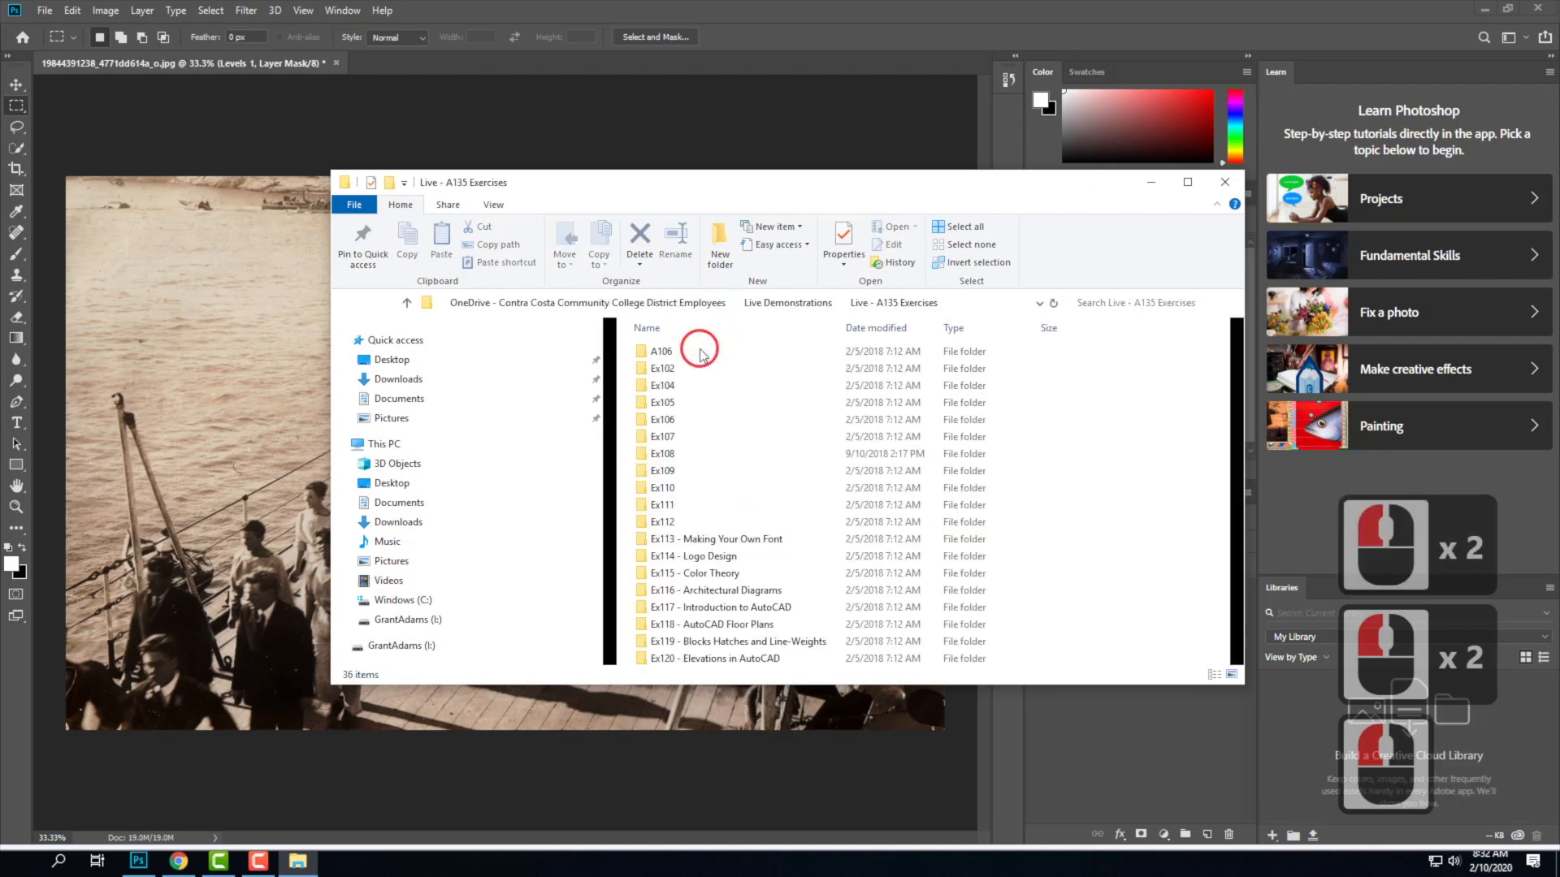
pyautogui.doubleClick(664, 404)
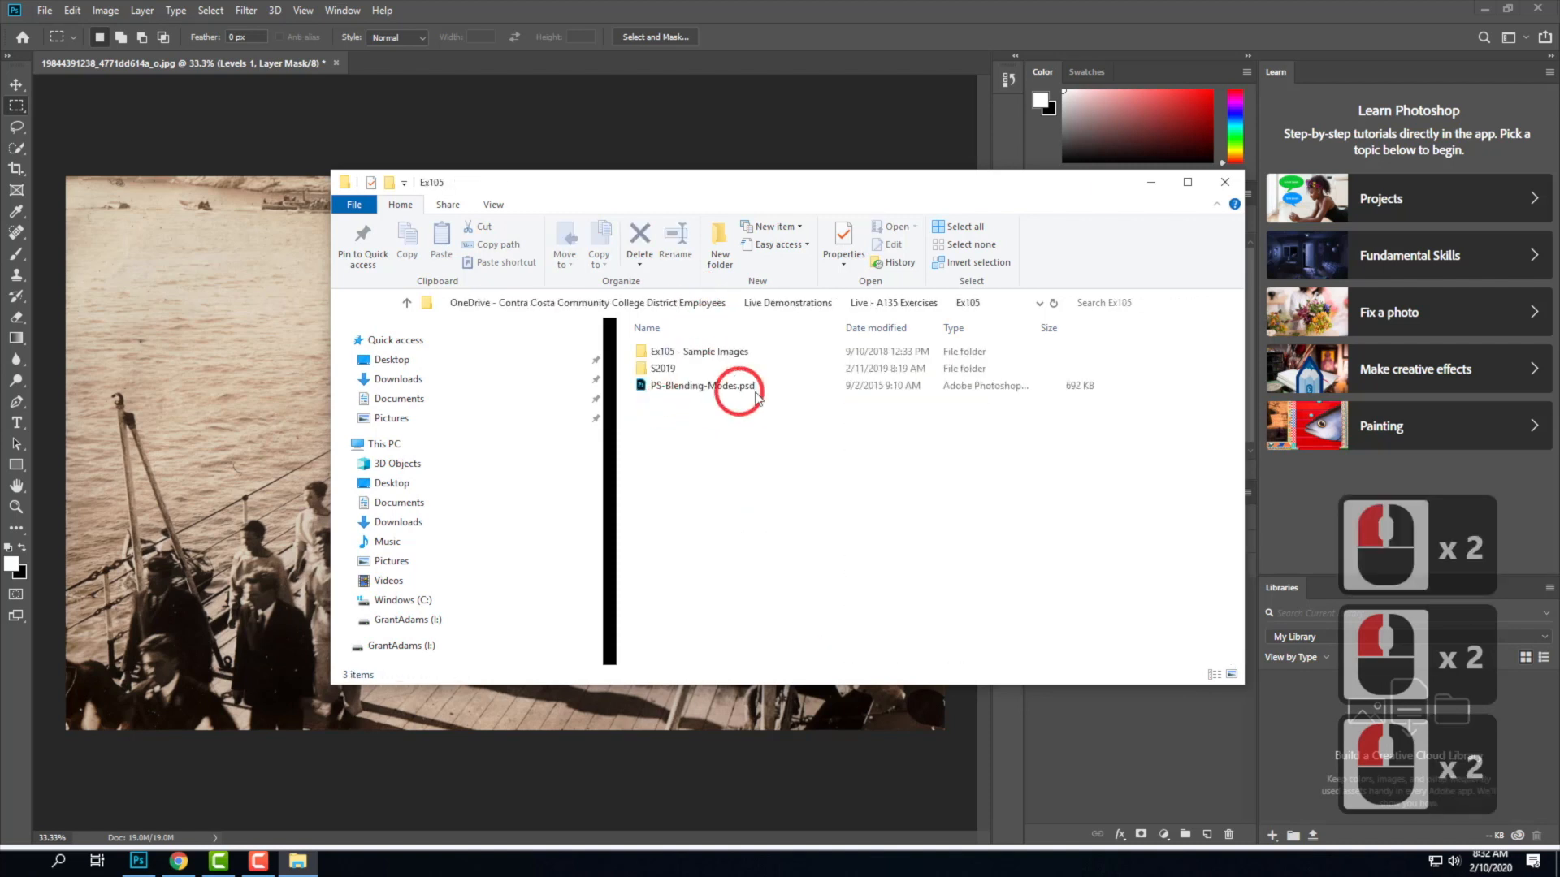
pyautogui.doubleClick(681, 350)
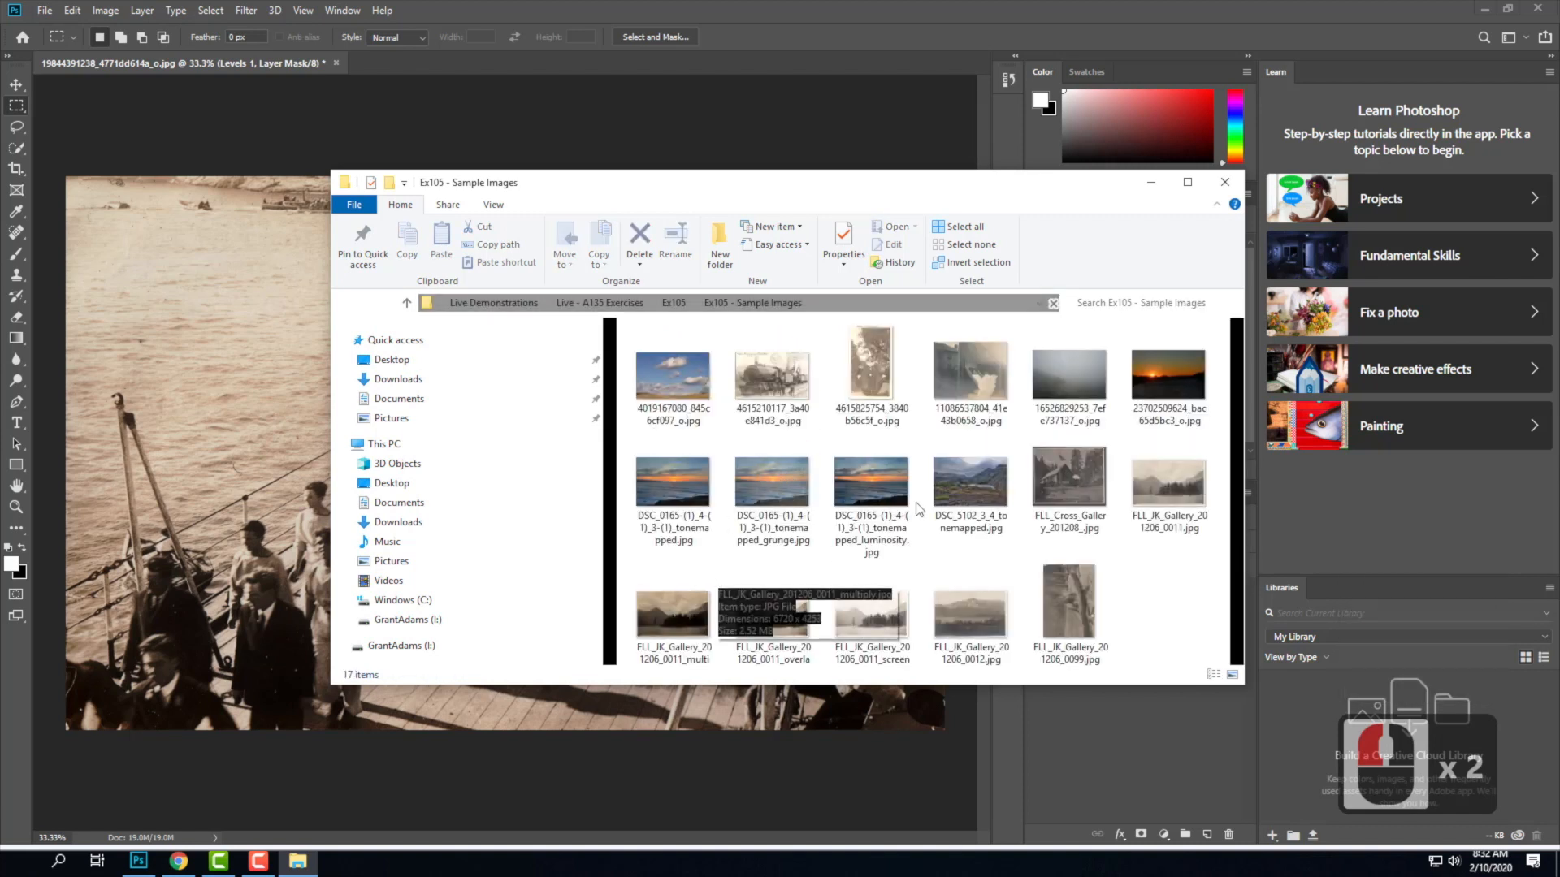
# Open the lake photo FLL_JK_Gallery_201206_0011.jpg from the sample images in Photoshop.
pyautogui.click(1164, 488)
pyautogui.rightClick(1164, 491)
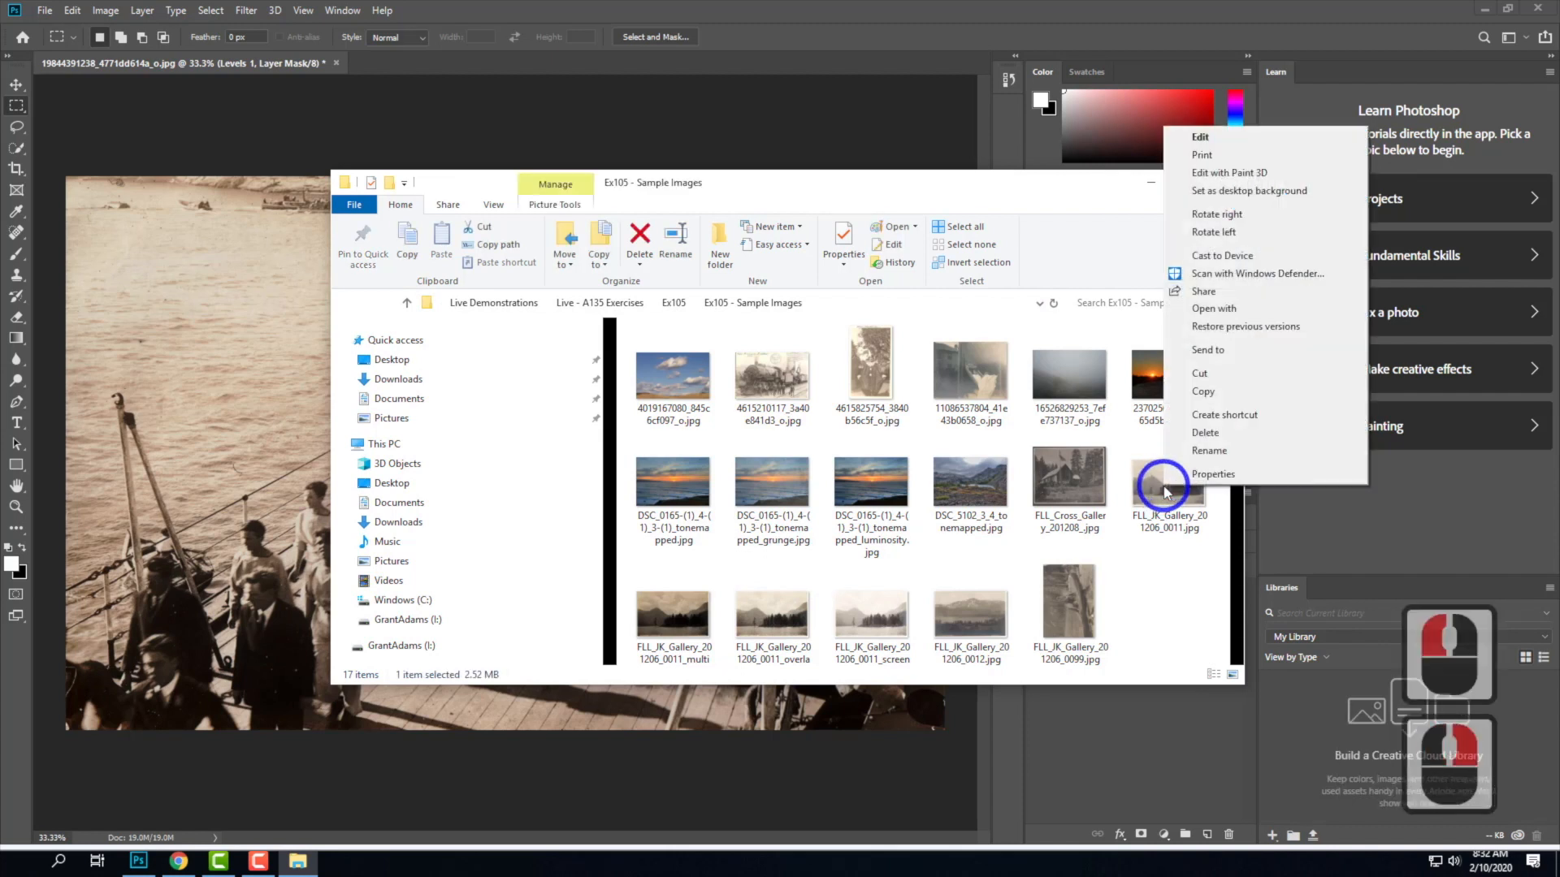
pyautogui.click(1214, 310)
pyautogui.click(1431, 326)
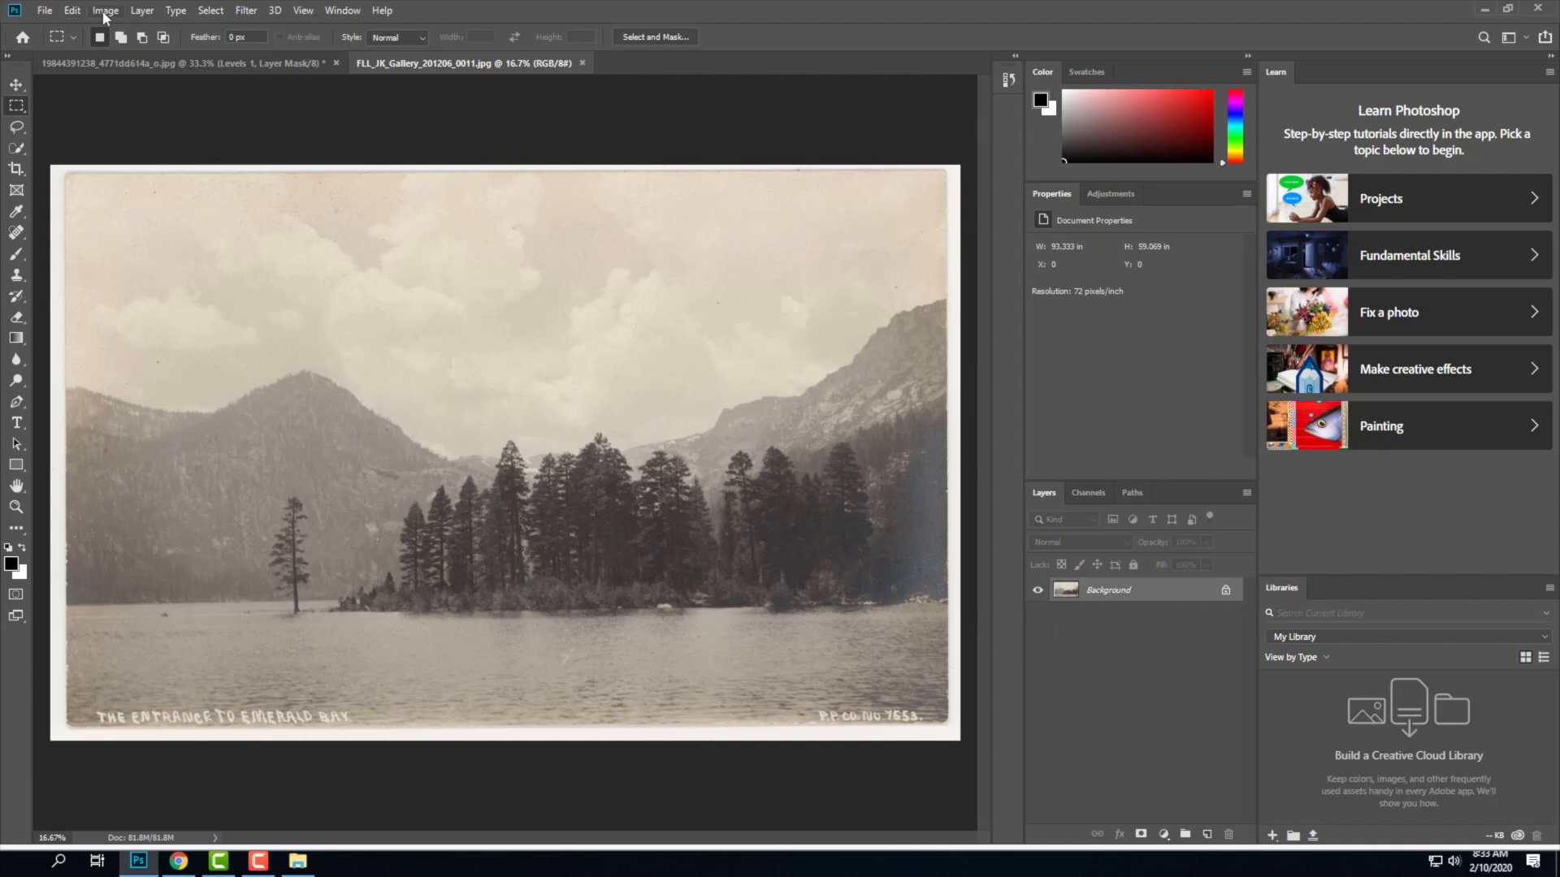
# Add a Levels adjustment layer above the lake photo and set its input black point to 47 and white point to 251.
pyautogui.click(142, 10)
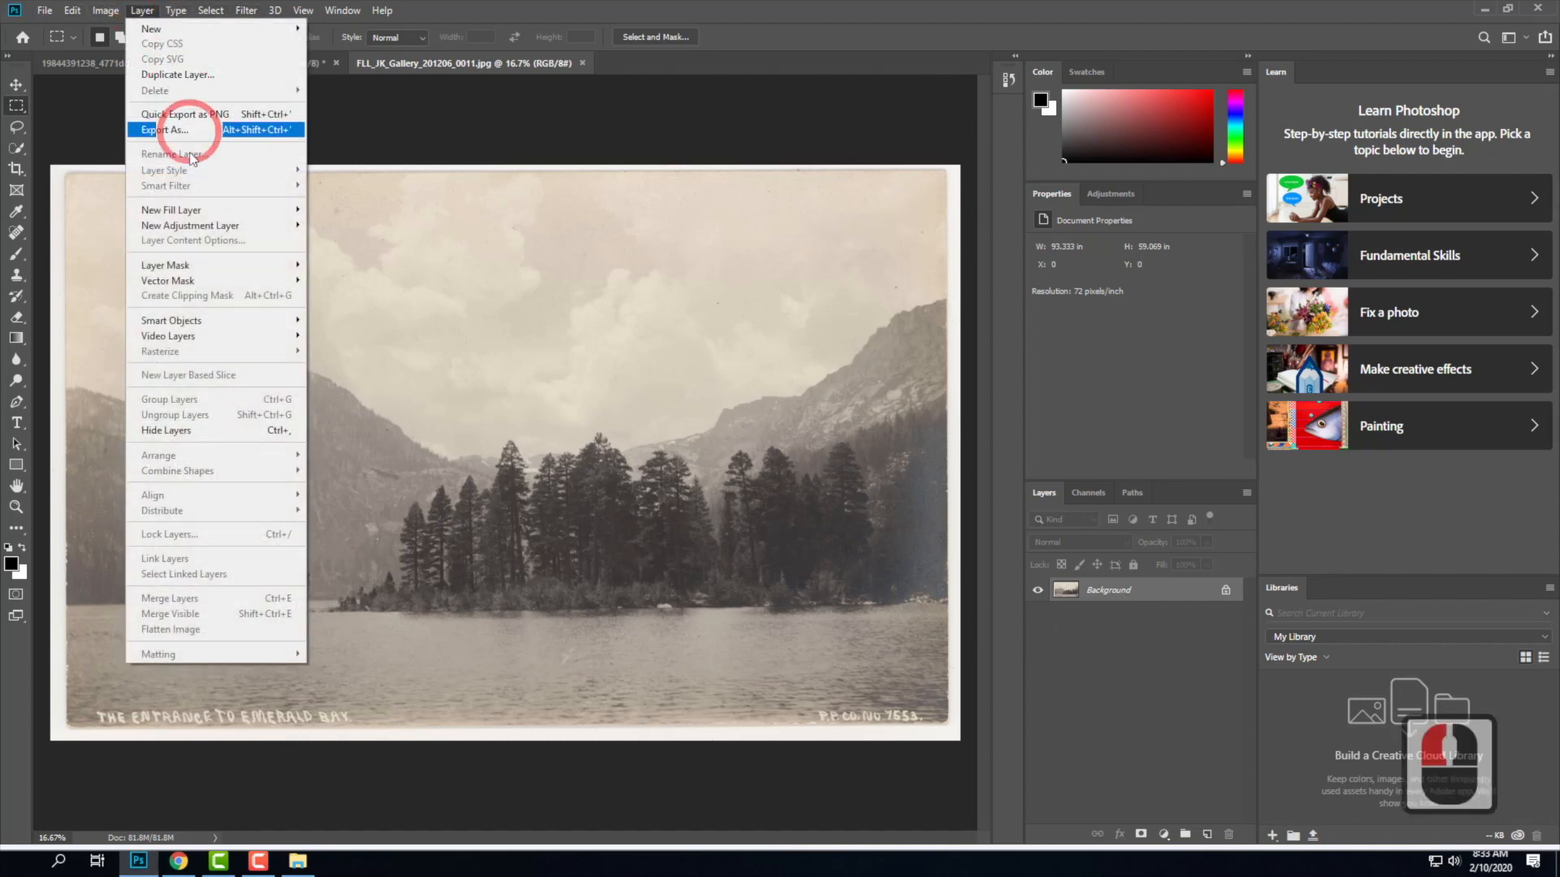
pyautogui.moveTo(191, 226)
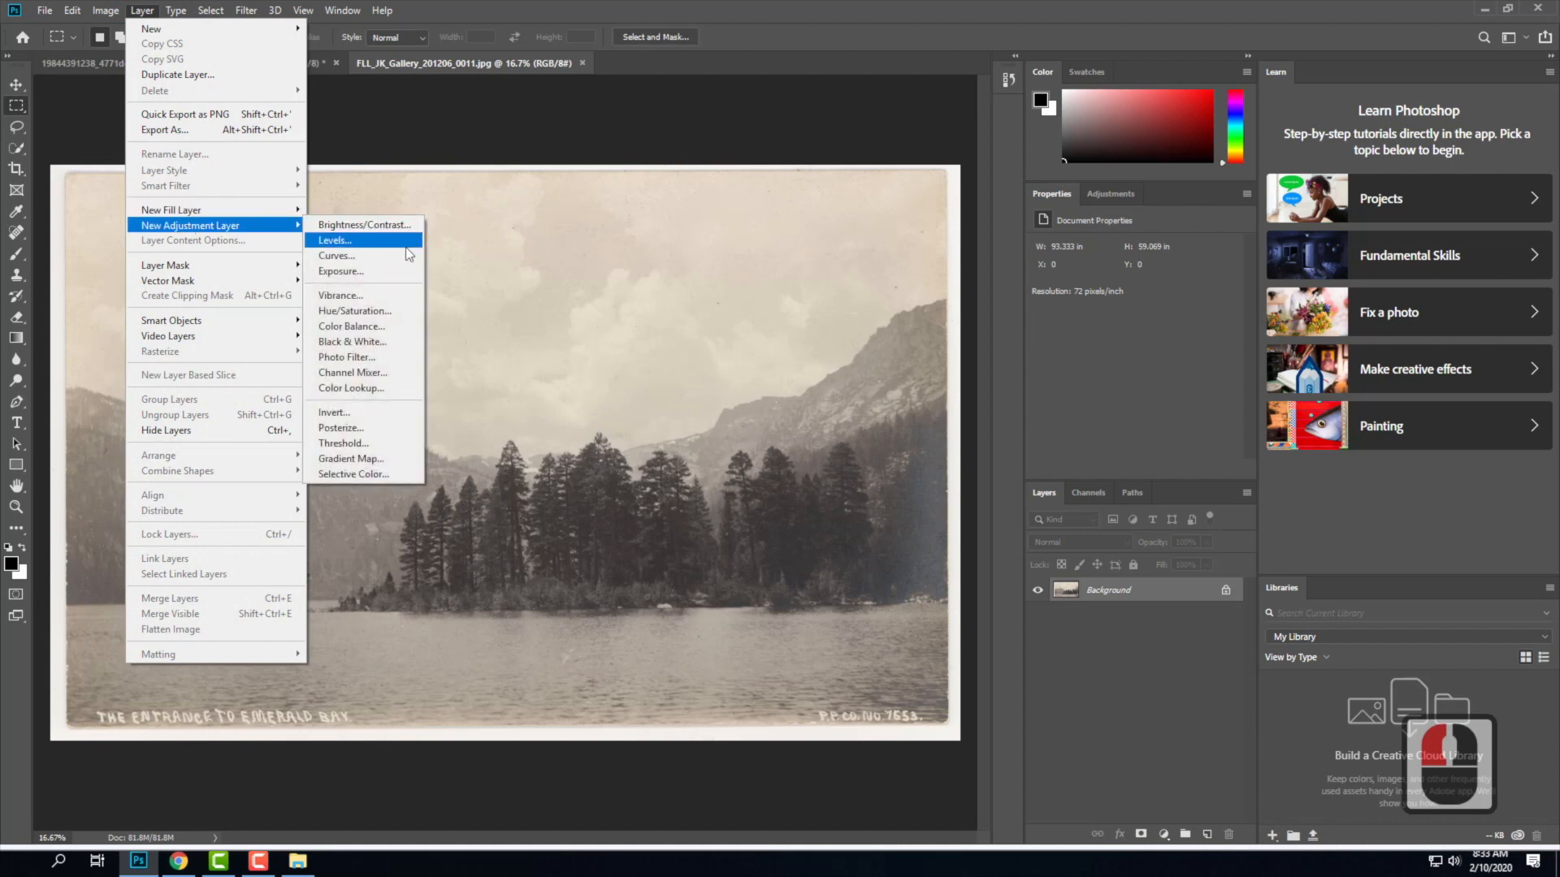
pyautogui.click(409, 244)
pyautogui.click(922, 257)
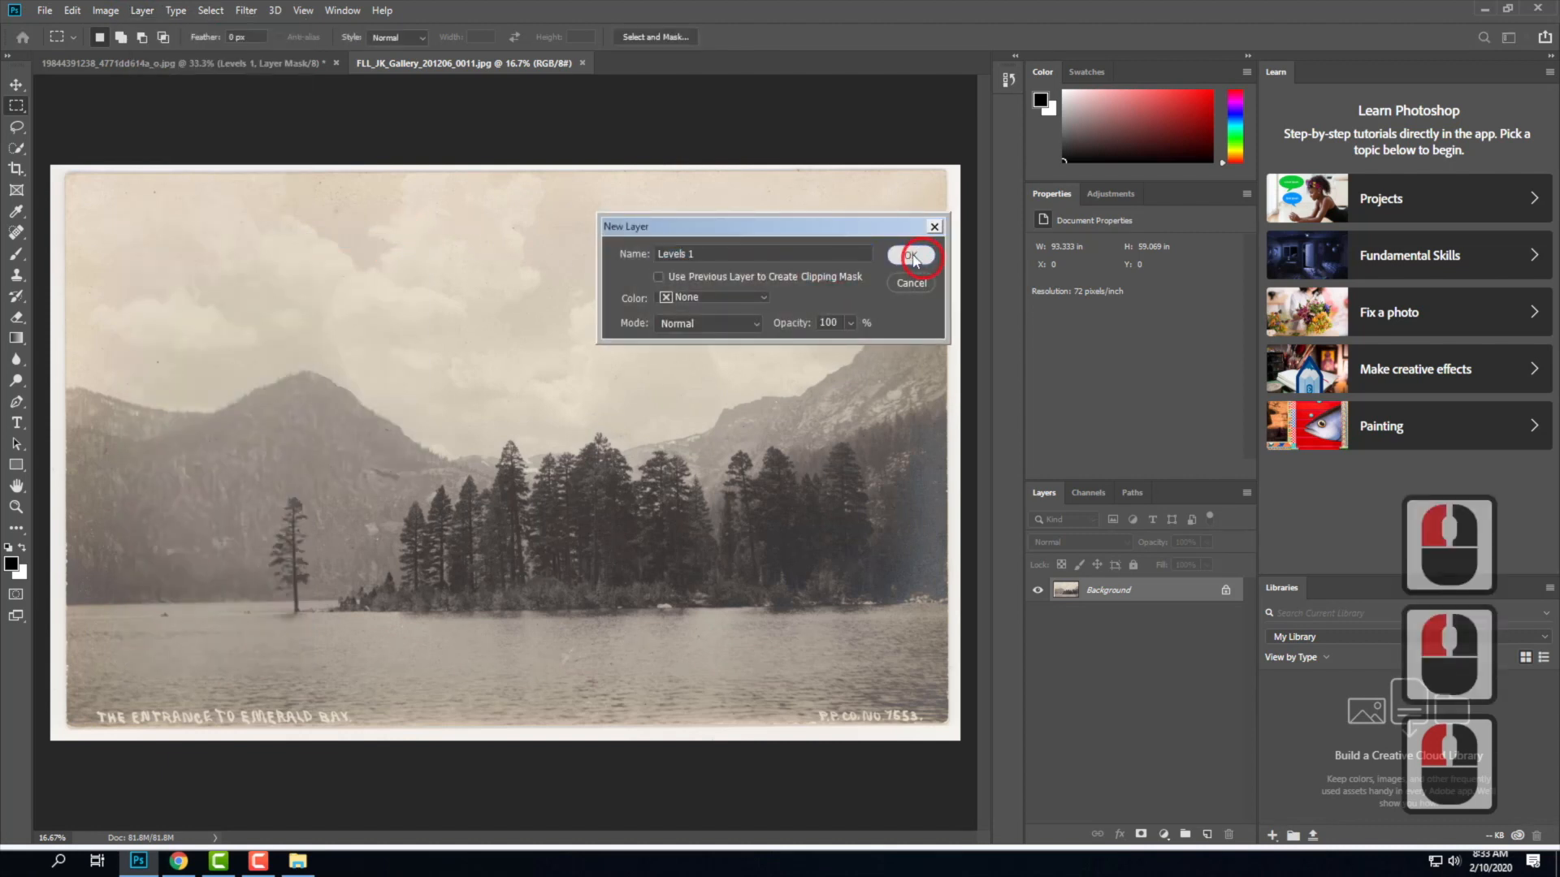
pyautogui.moveTo(1059, 367); pyautogui.dragTo(1092, 366)
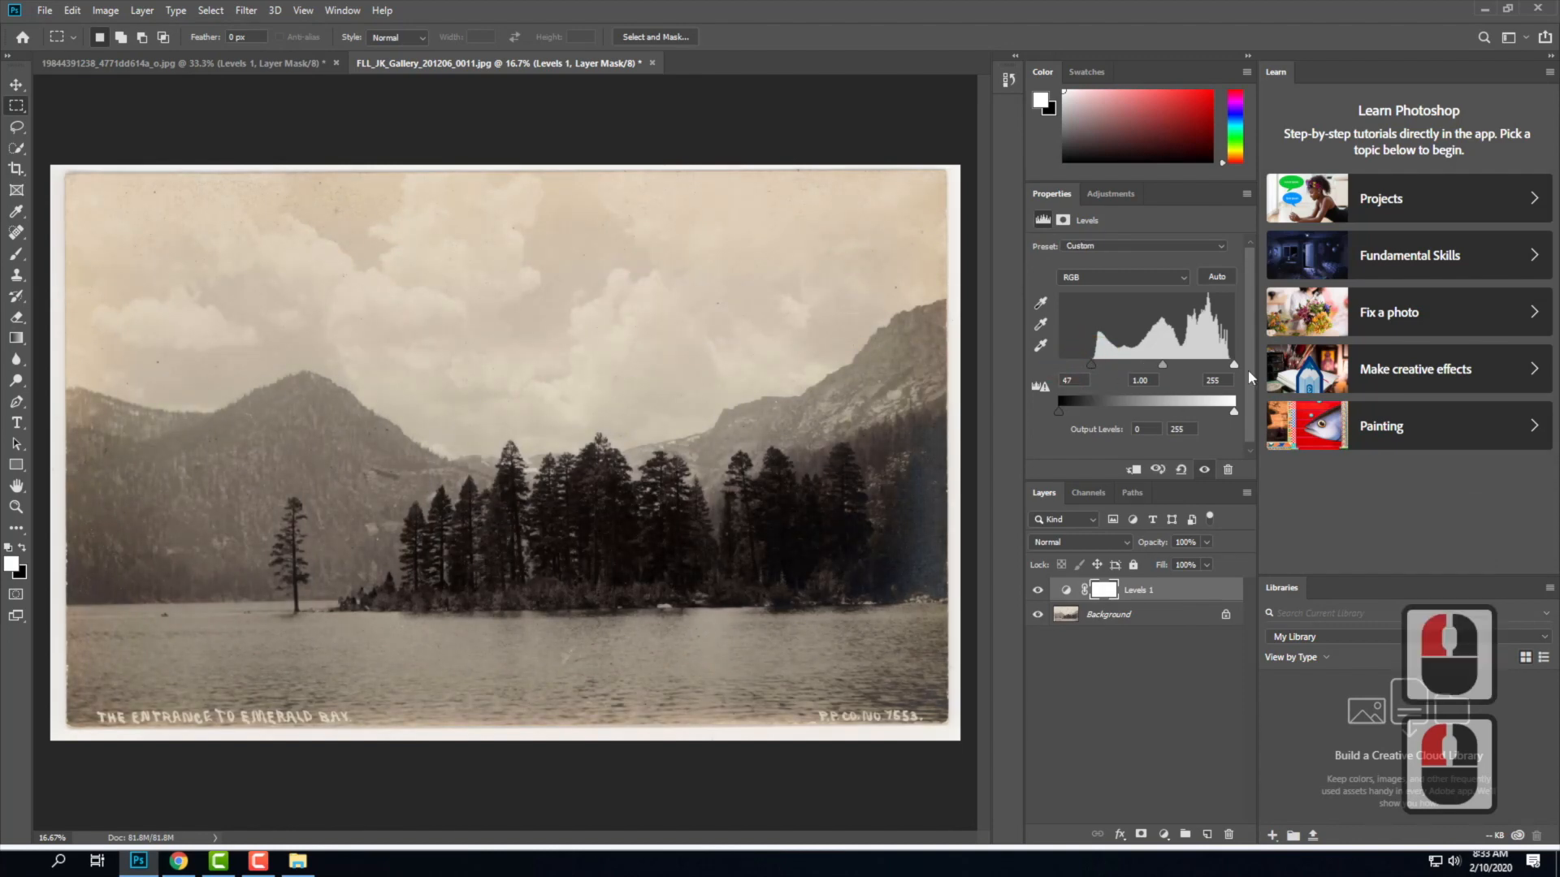
pyautogui.moveTo(1235, 366); pyautogui.dragTo(1232, 365)
# Try the Screen blending mode on the lake photo's Levels layer, and hide and show the layer to compare before and after.
pyautogui.click(1094, 543)
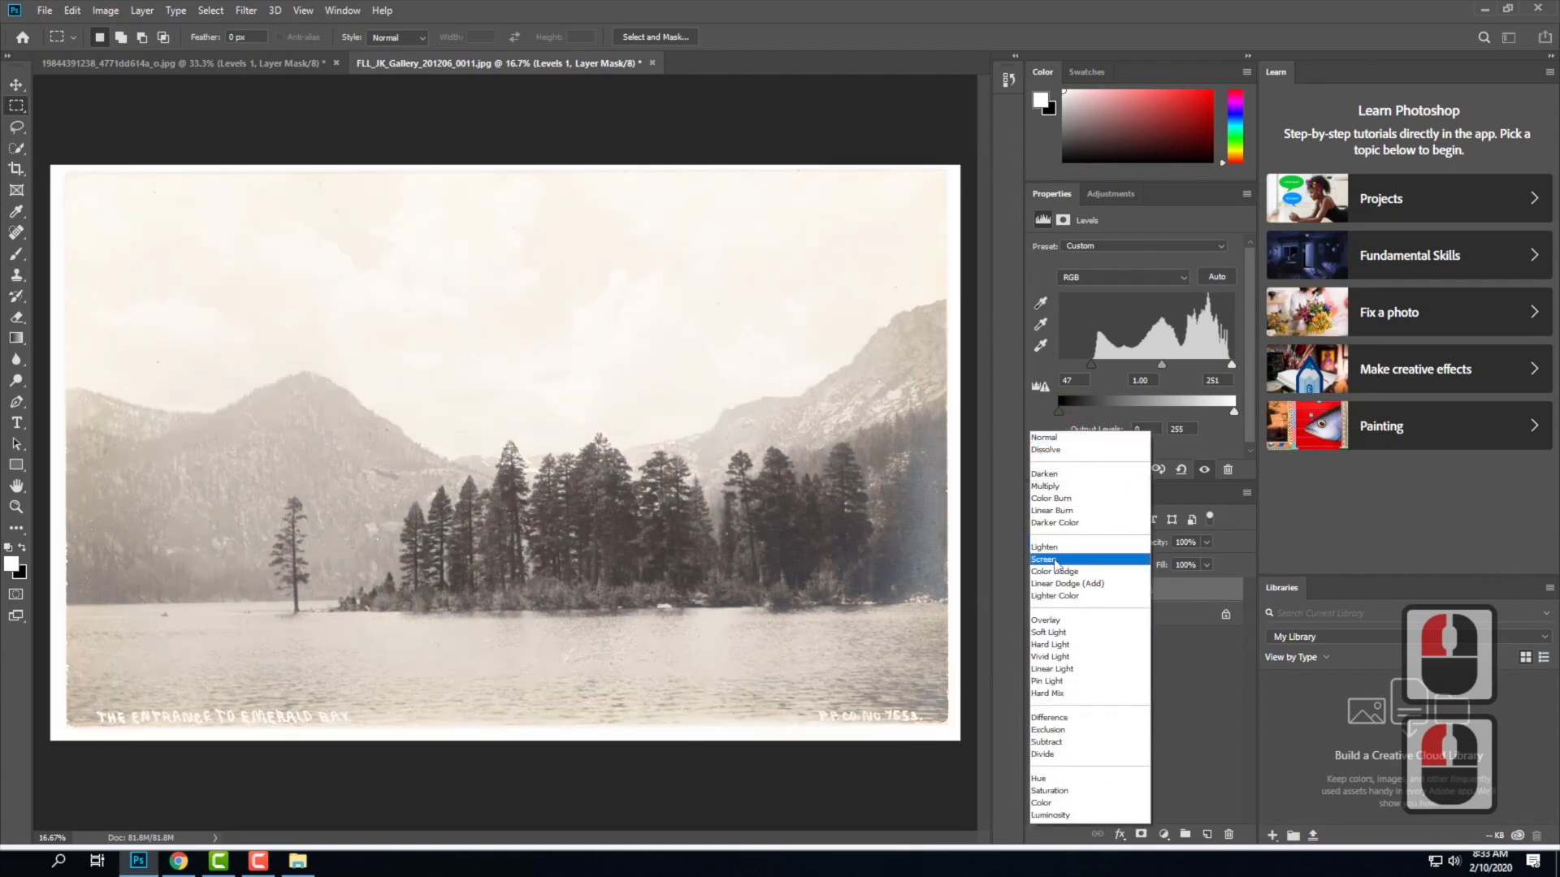
pyautogui.click(1056, 559)
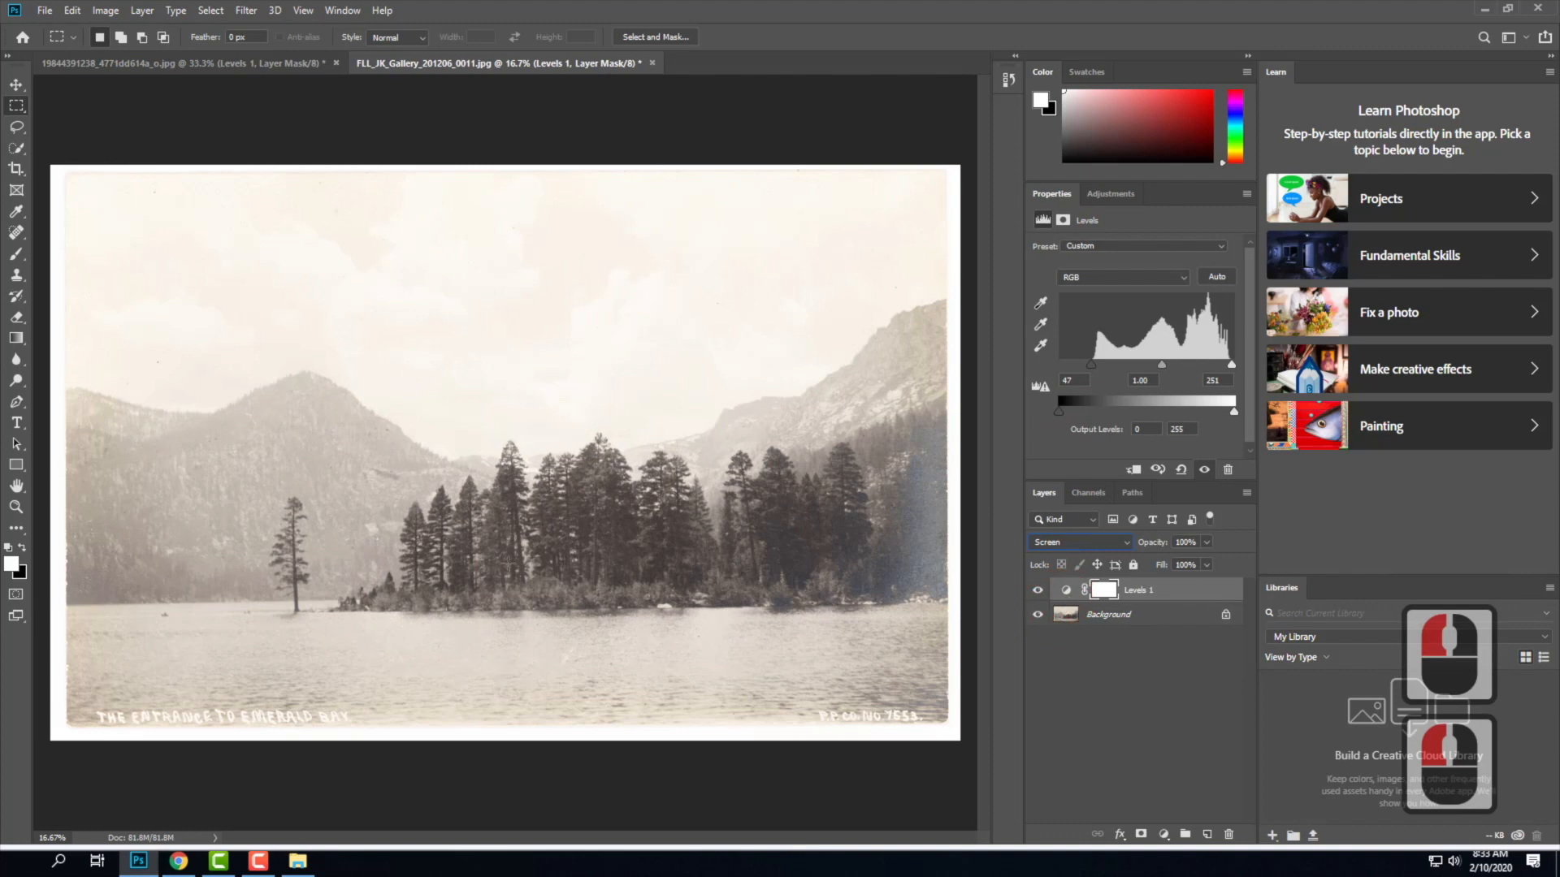
pyautogui.click(1037, 591)
pyautogui.click(1037, 591)
pyautogui.click(1036, 592)
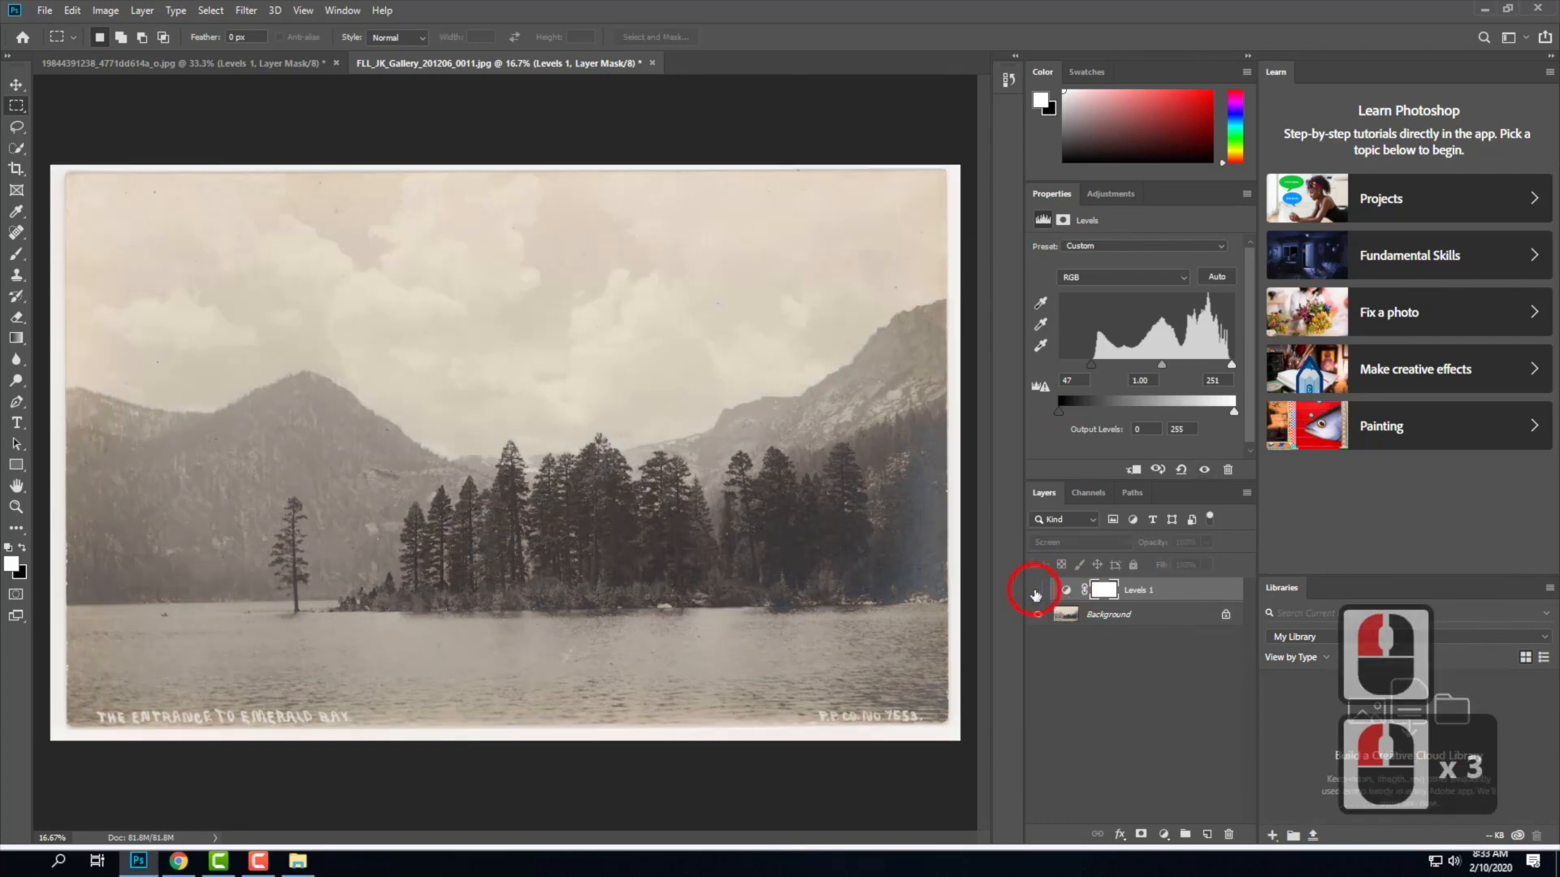
pyautogui.click(1036, 591)
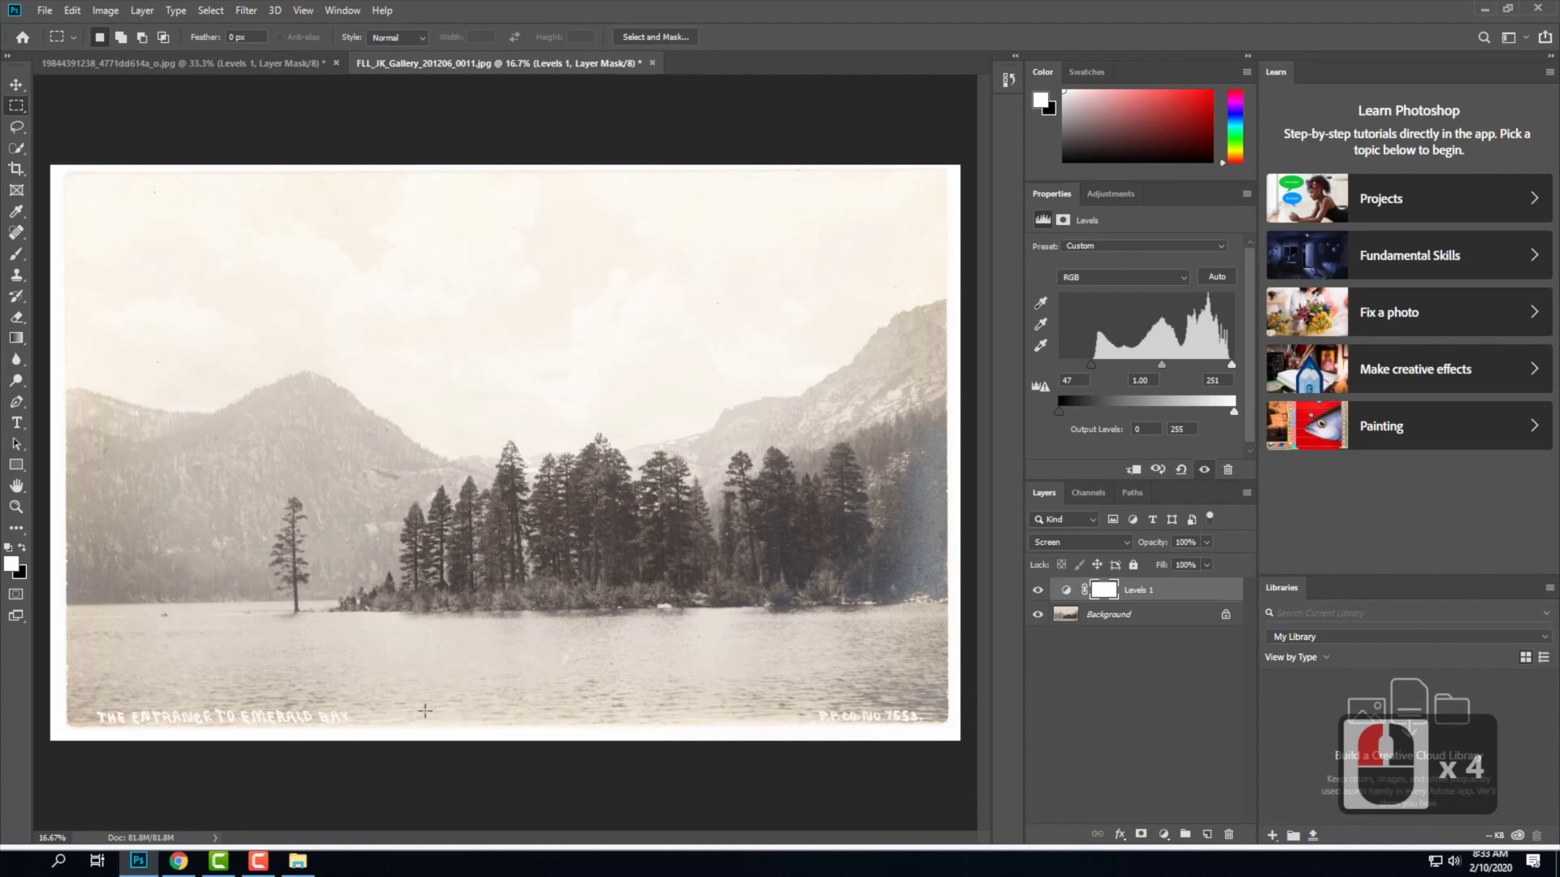
# Examine the trees and shoreline close up with the Levels layer hidden and shown, and return to the whole photo.
pyautogui.hotkey('ctrl', '=')
pyautogui.hotkey('ctrl', '=')
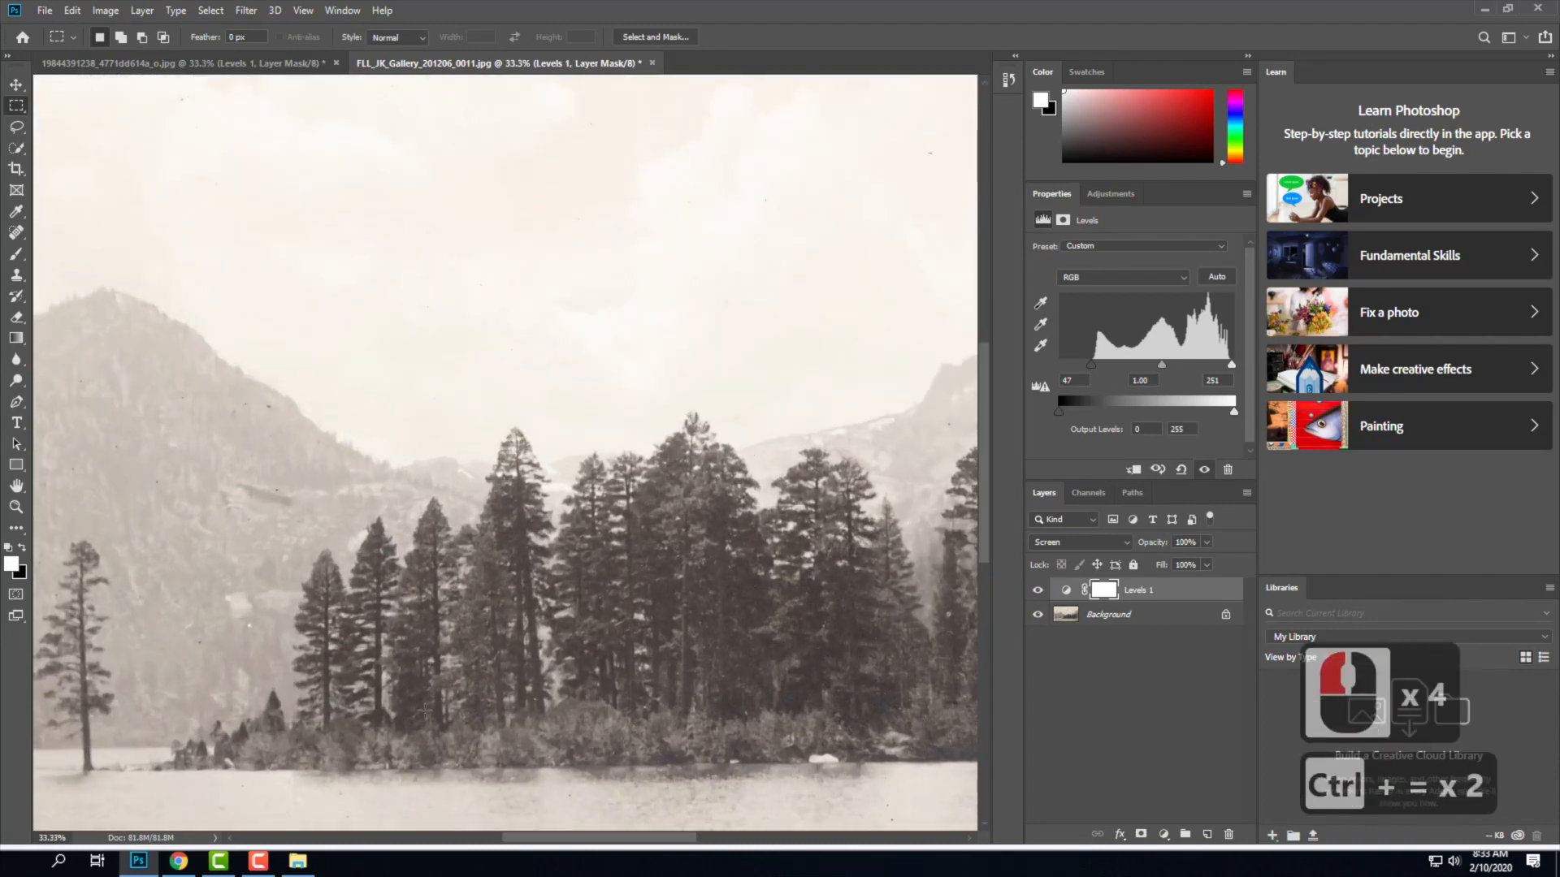
pyautogui.hotkey('ctrl', '=')
pyautogui.moveTo(471, 382); pyautogui.dragTo(452, 209)
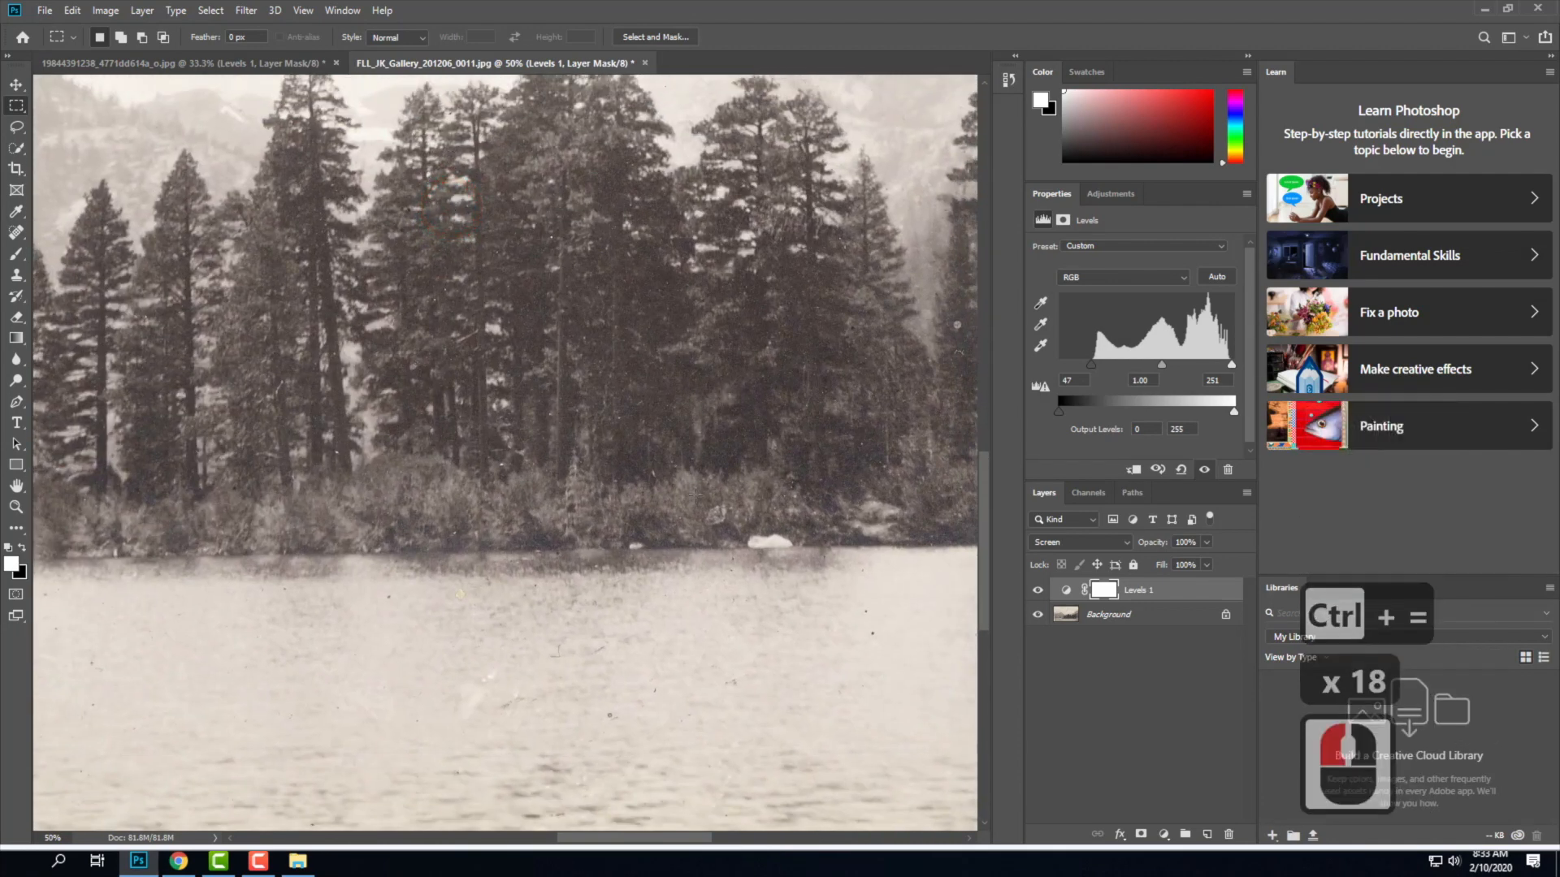
pyautogui.click(1037, 591)
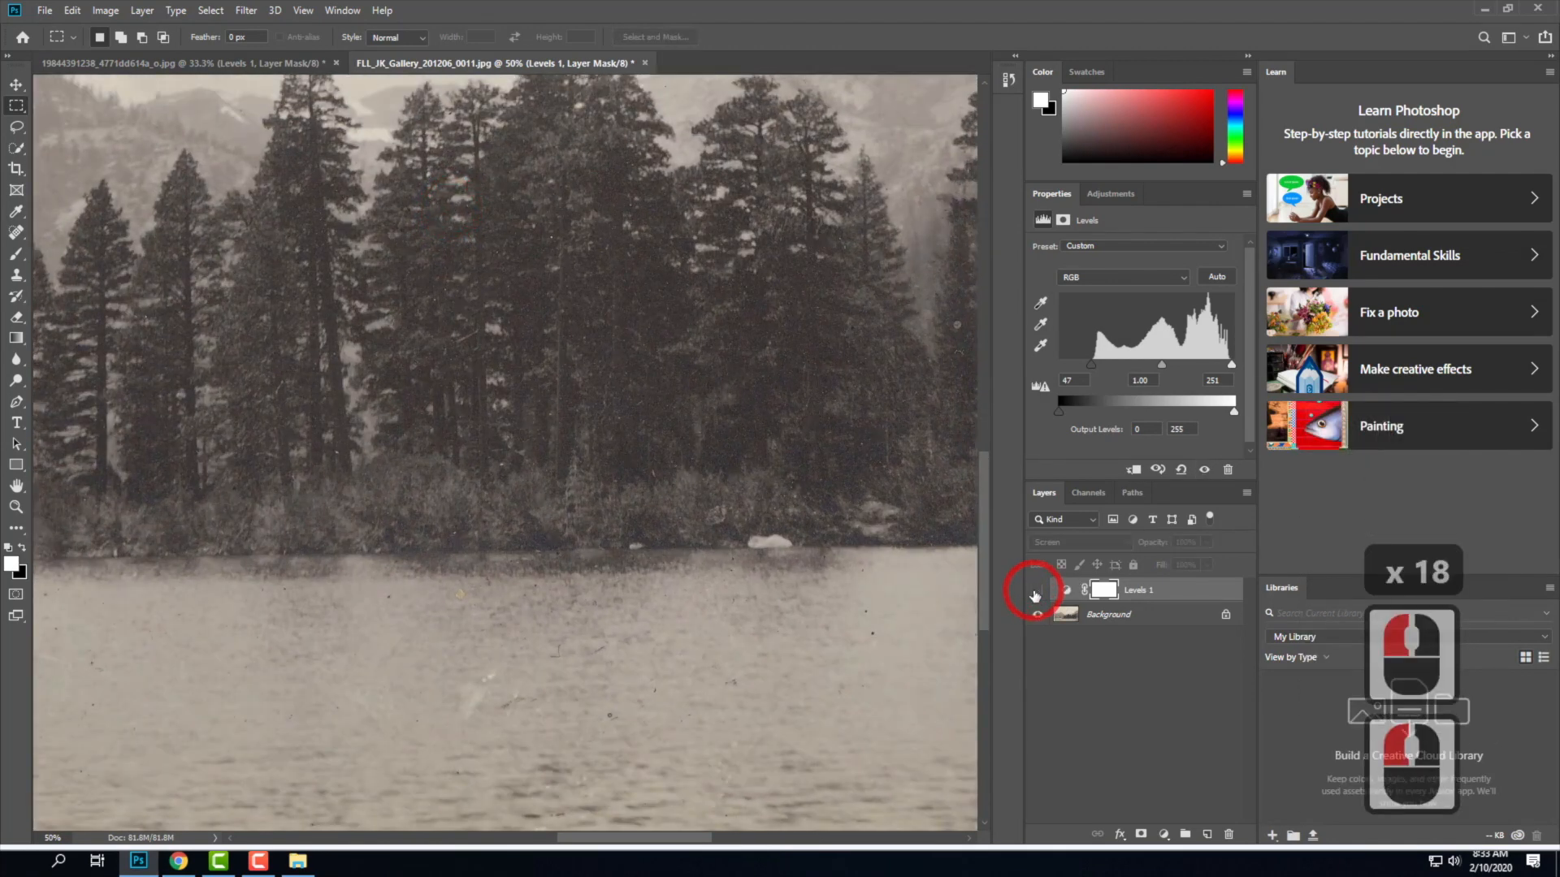
pyautogui.click(1035, 594)
pyautogui.click(1035, 594)
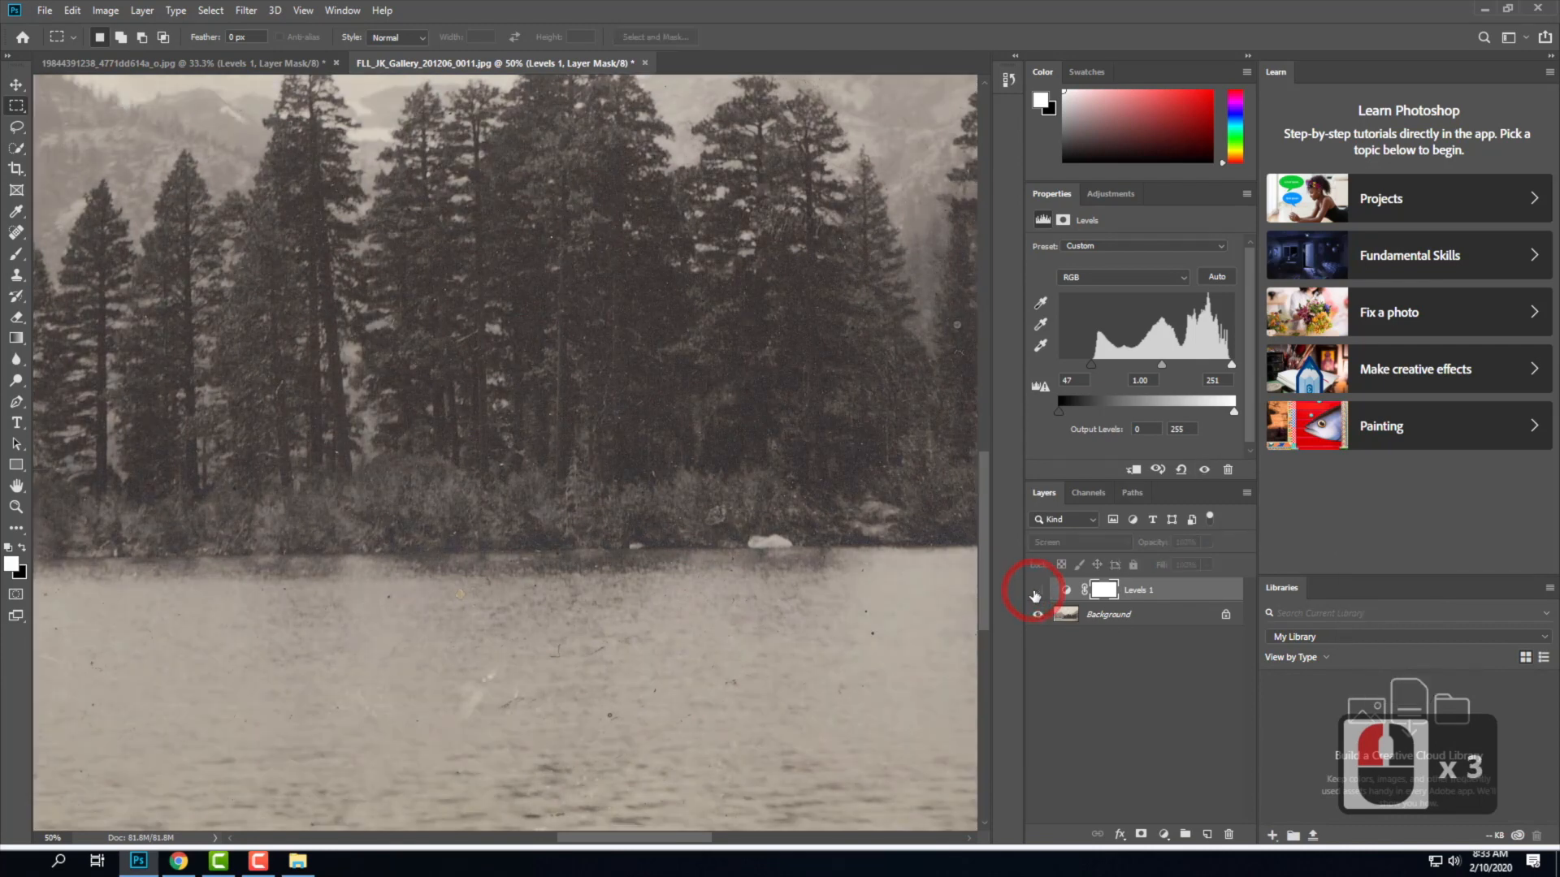
pyautogui.click(1036, 594)
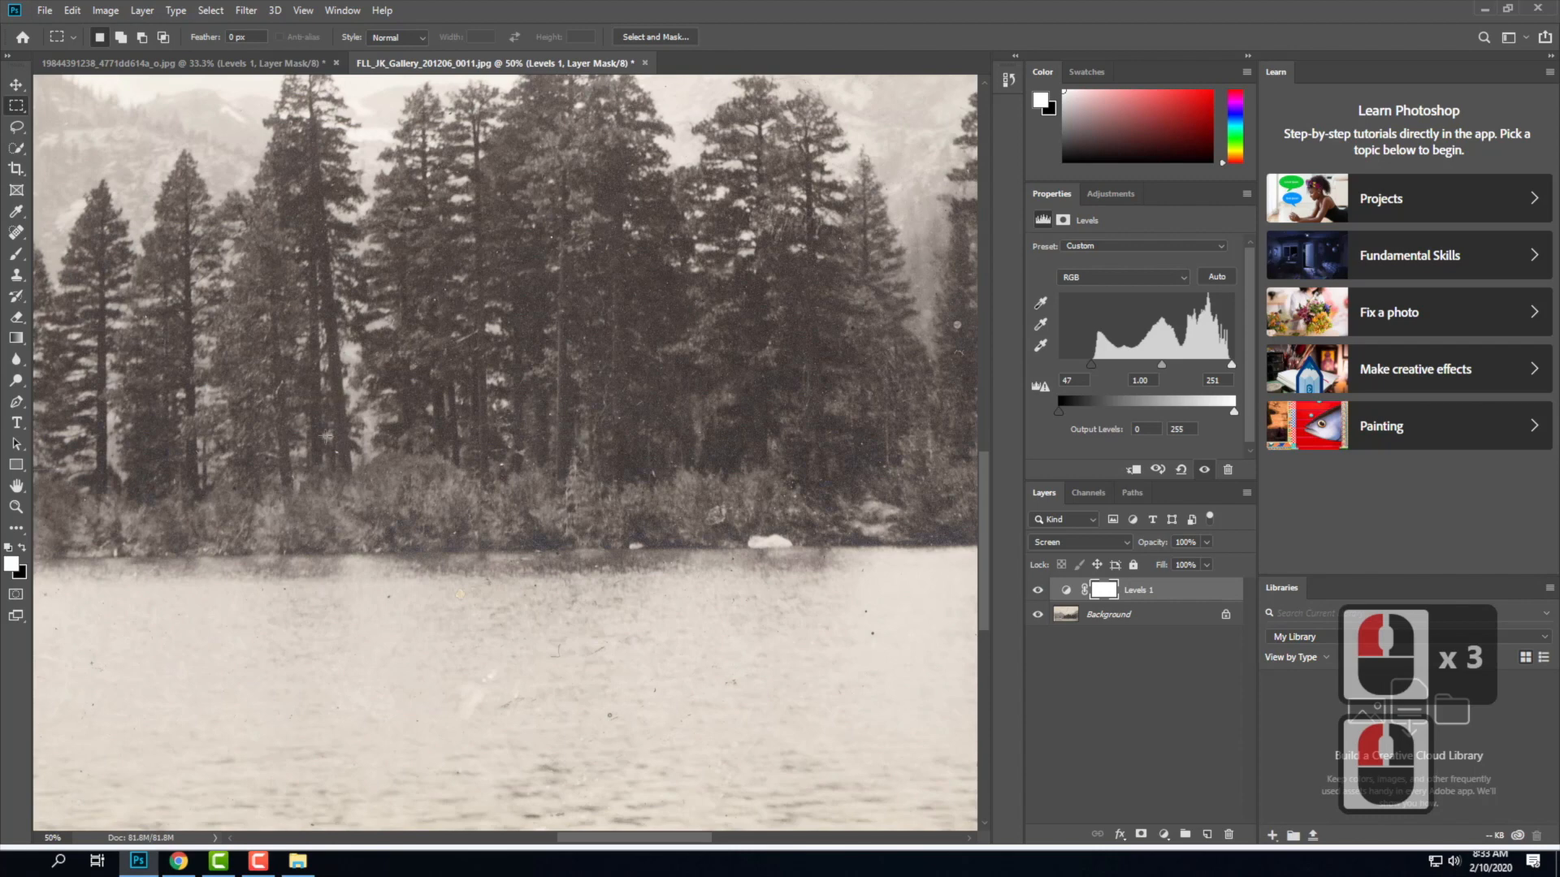
pyautogui.hotkey('ctrl', '0')
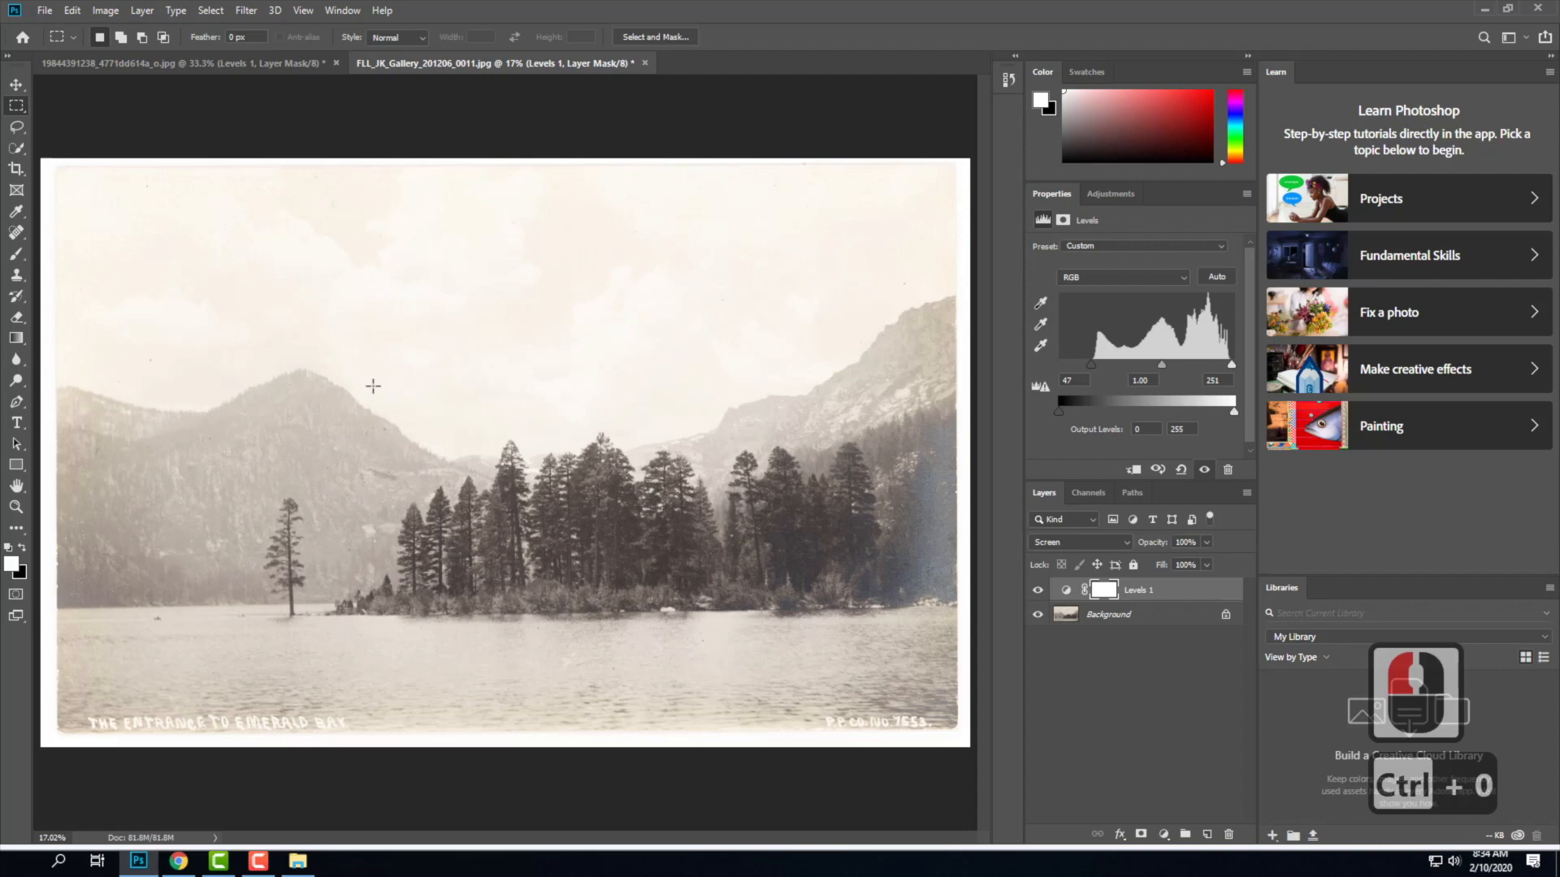
# Try Multiply on the lake photo's Levels layer for comparison, and set its blending mode to Overlay.
pyautogui.click(1075, 538)
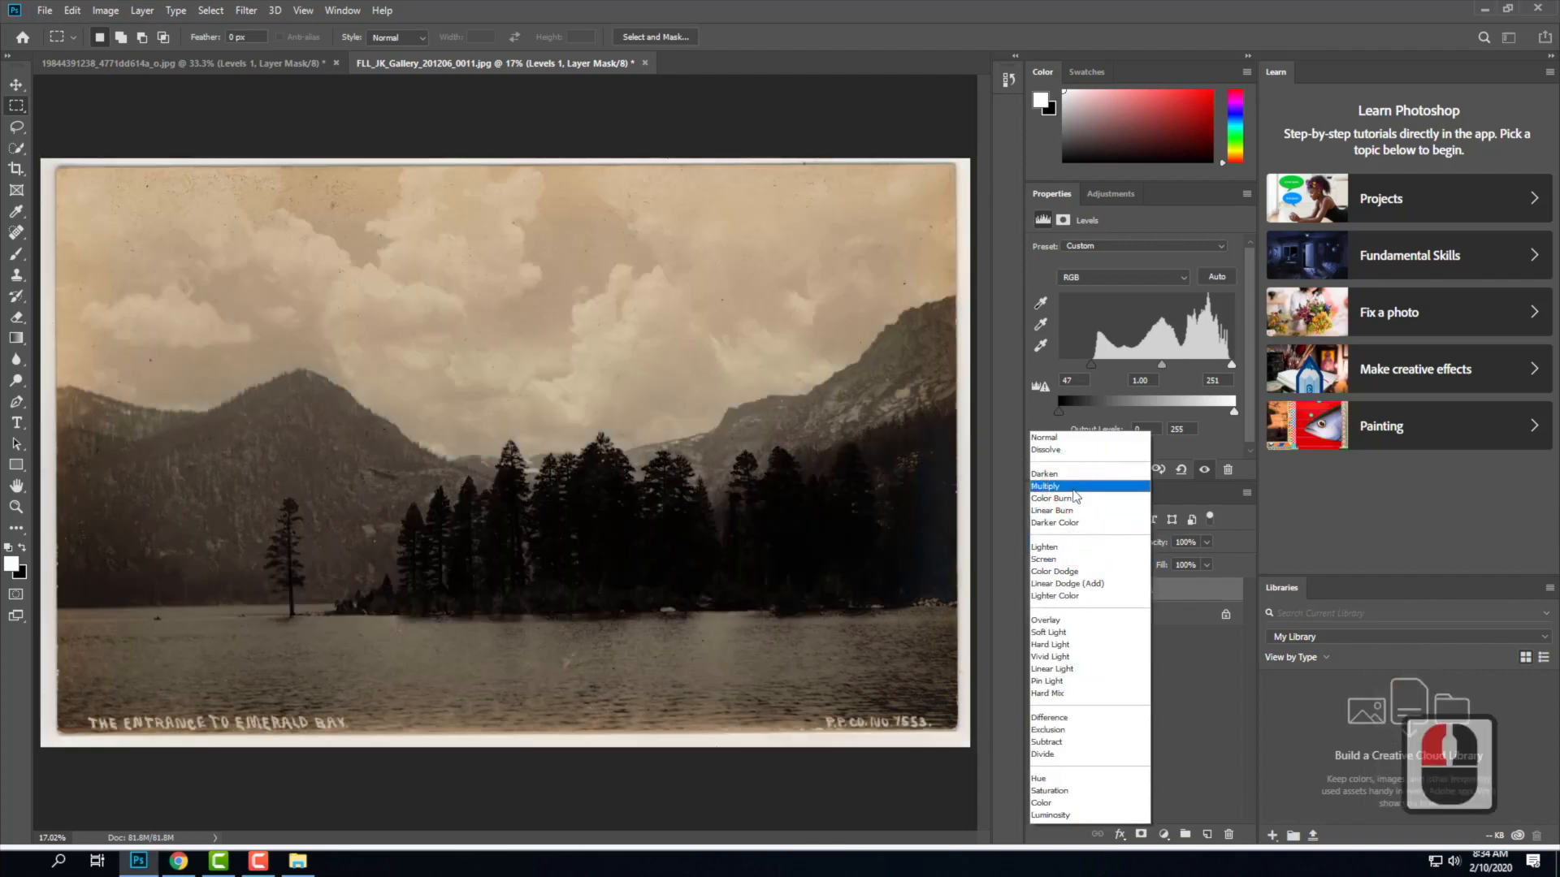
pyautogui.click(1074, 486)
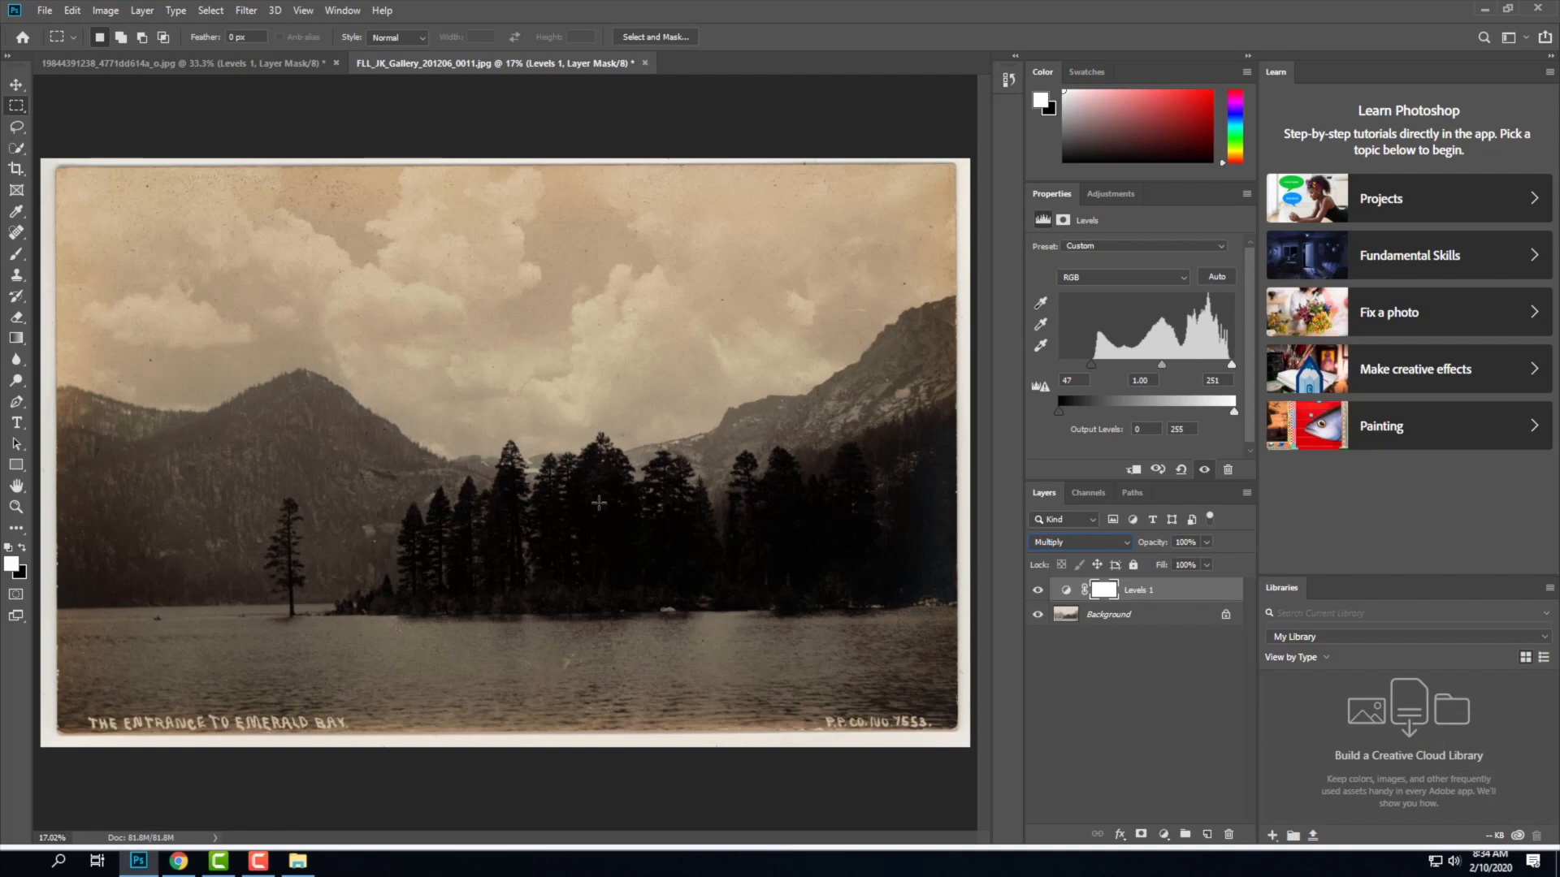
pyautogui.click(1109, 541)
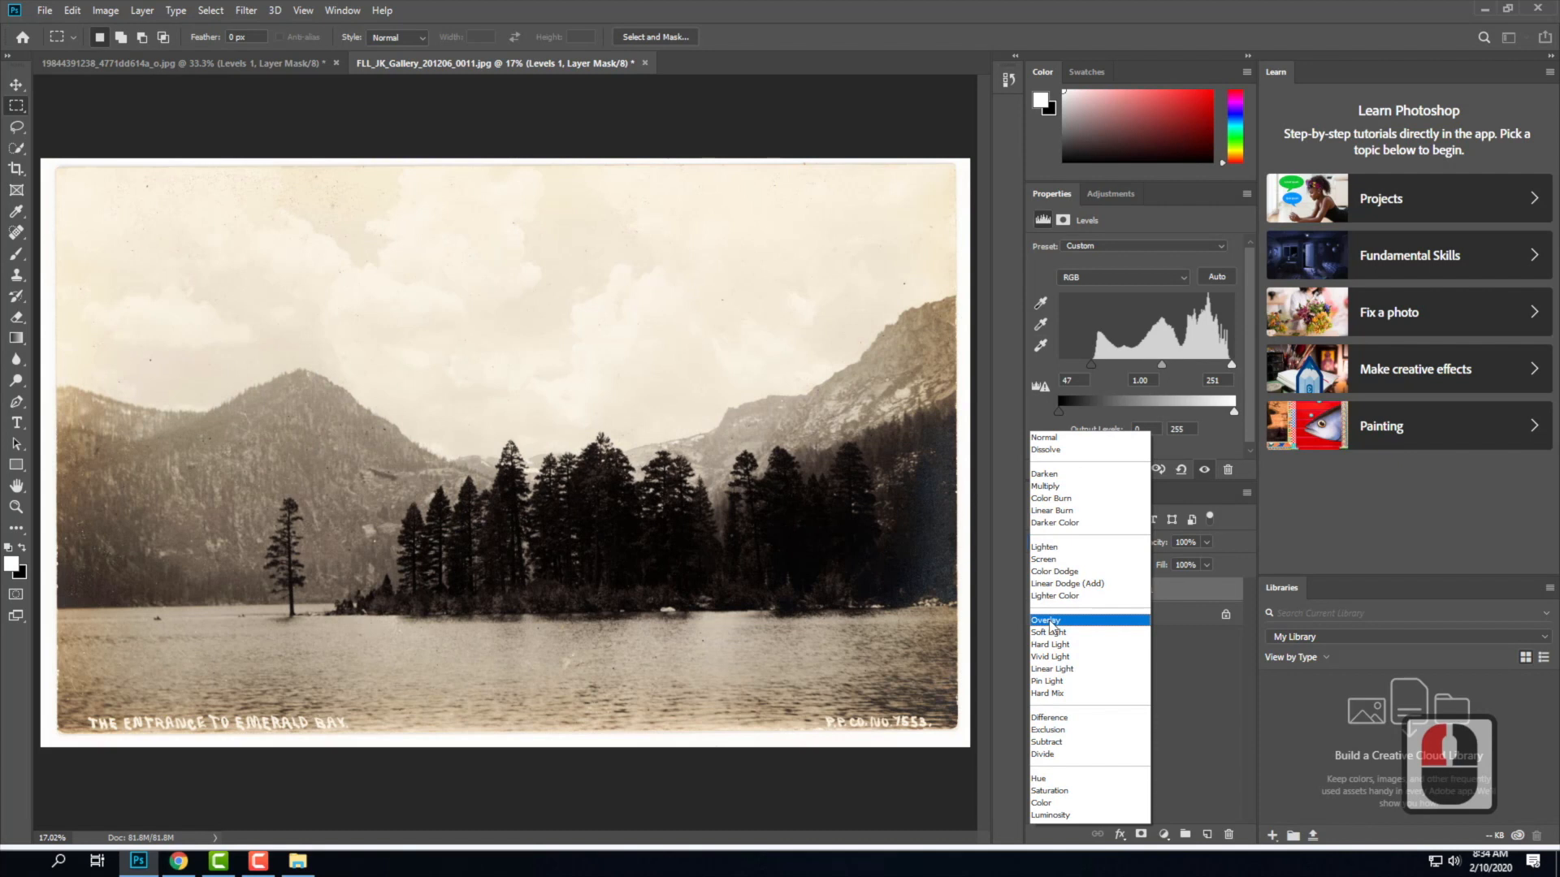
pyautogui.click(1050, 621)
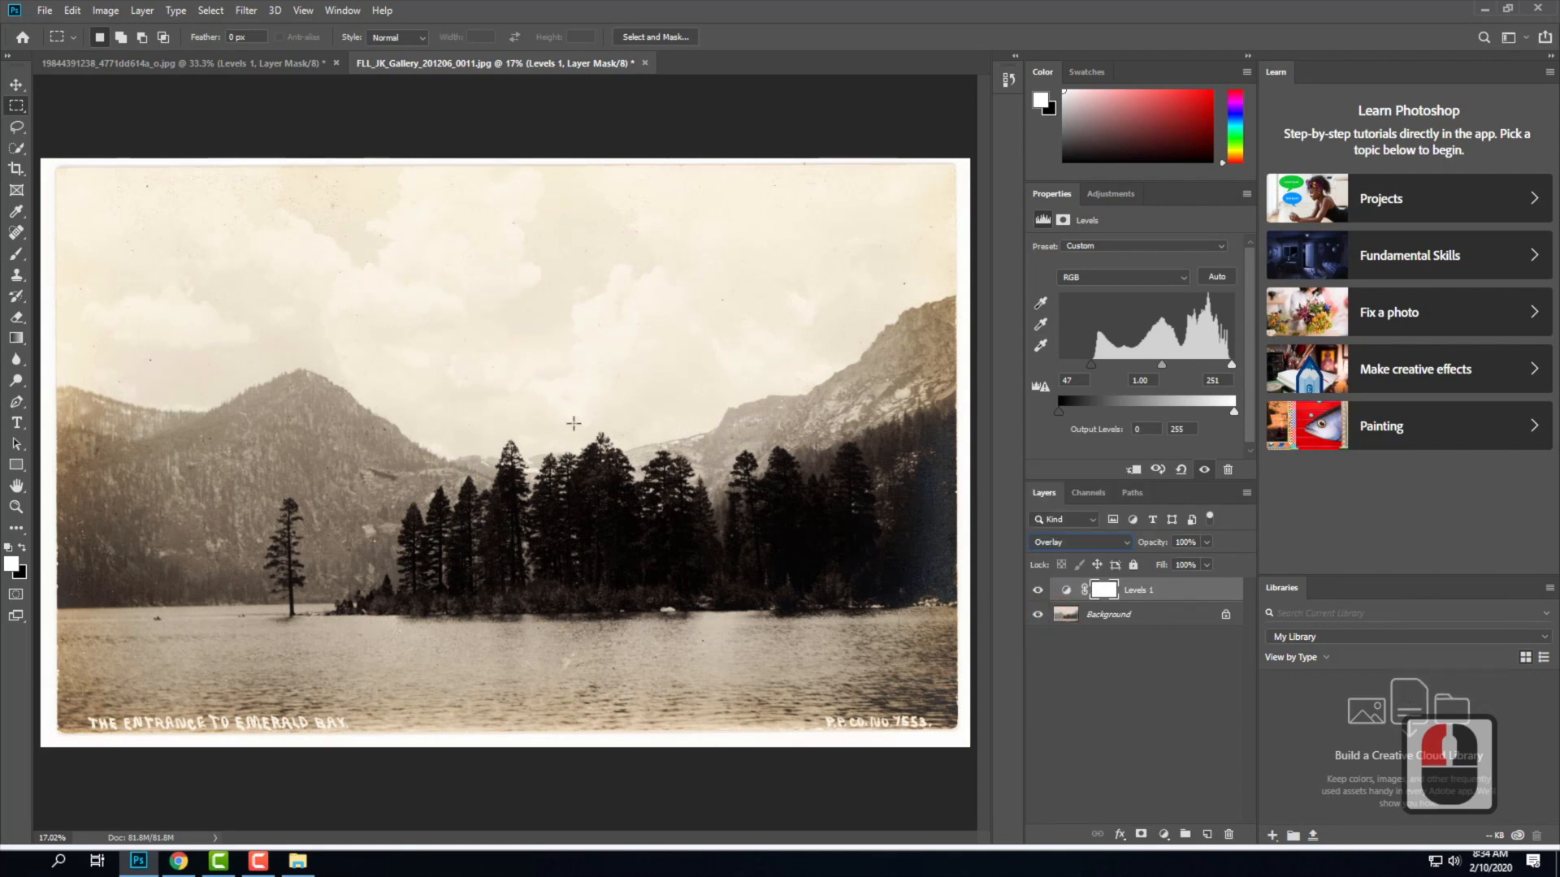
# Return to the ship deck photo and choose Multiply as the blending mode of its Levels layer.
pyautogui.click(261, 61)
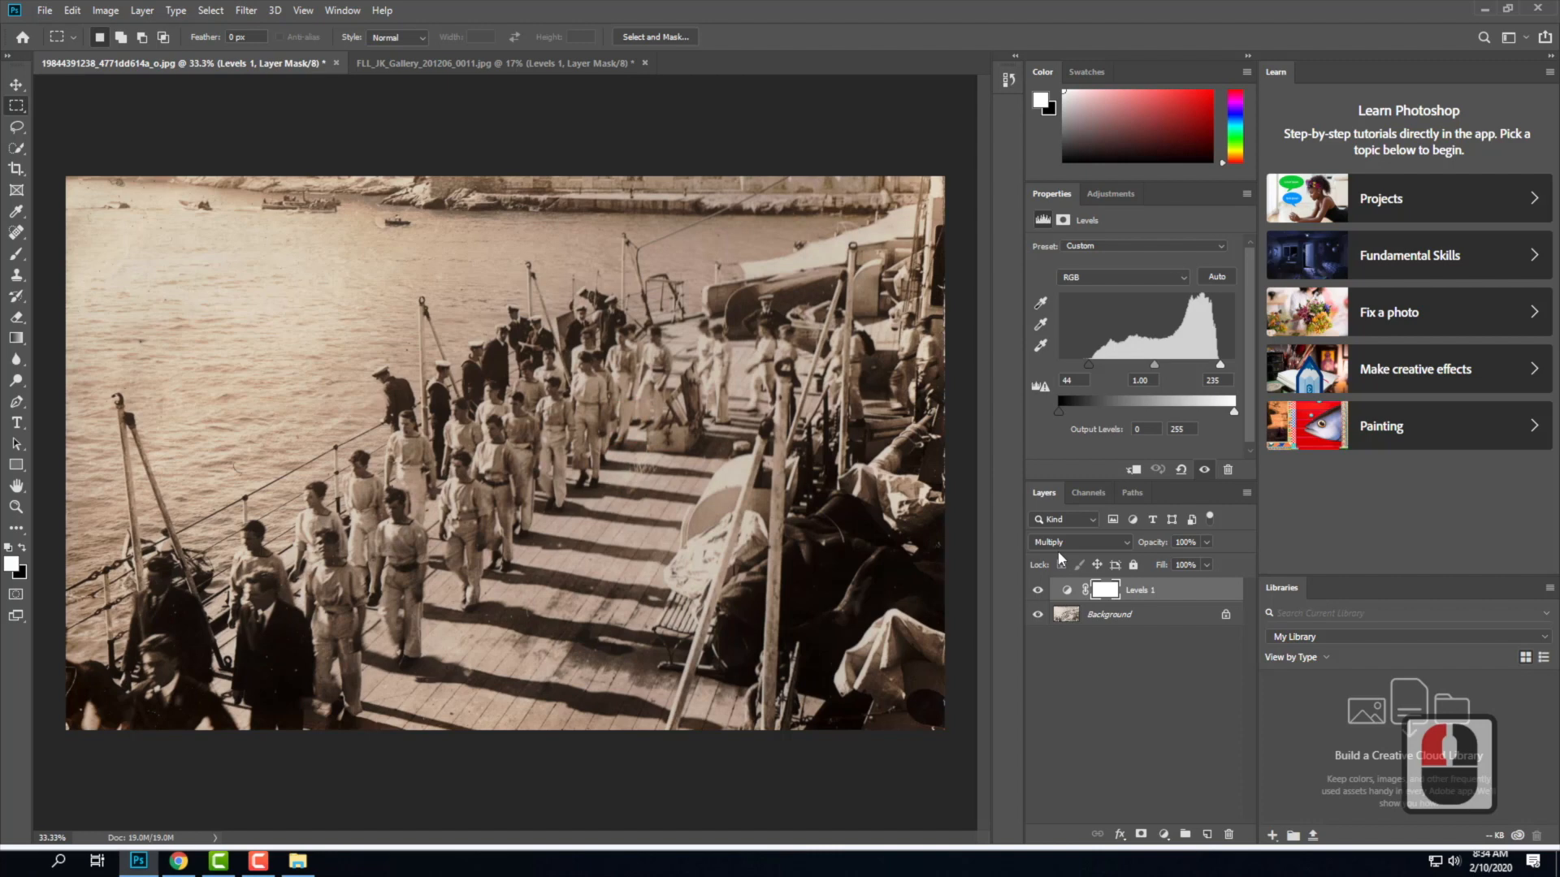
pyautogui.click(1109, 542)
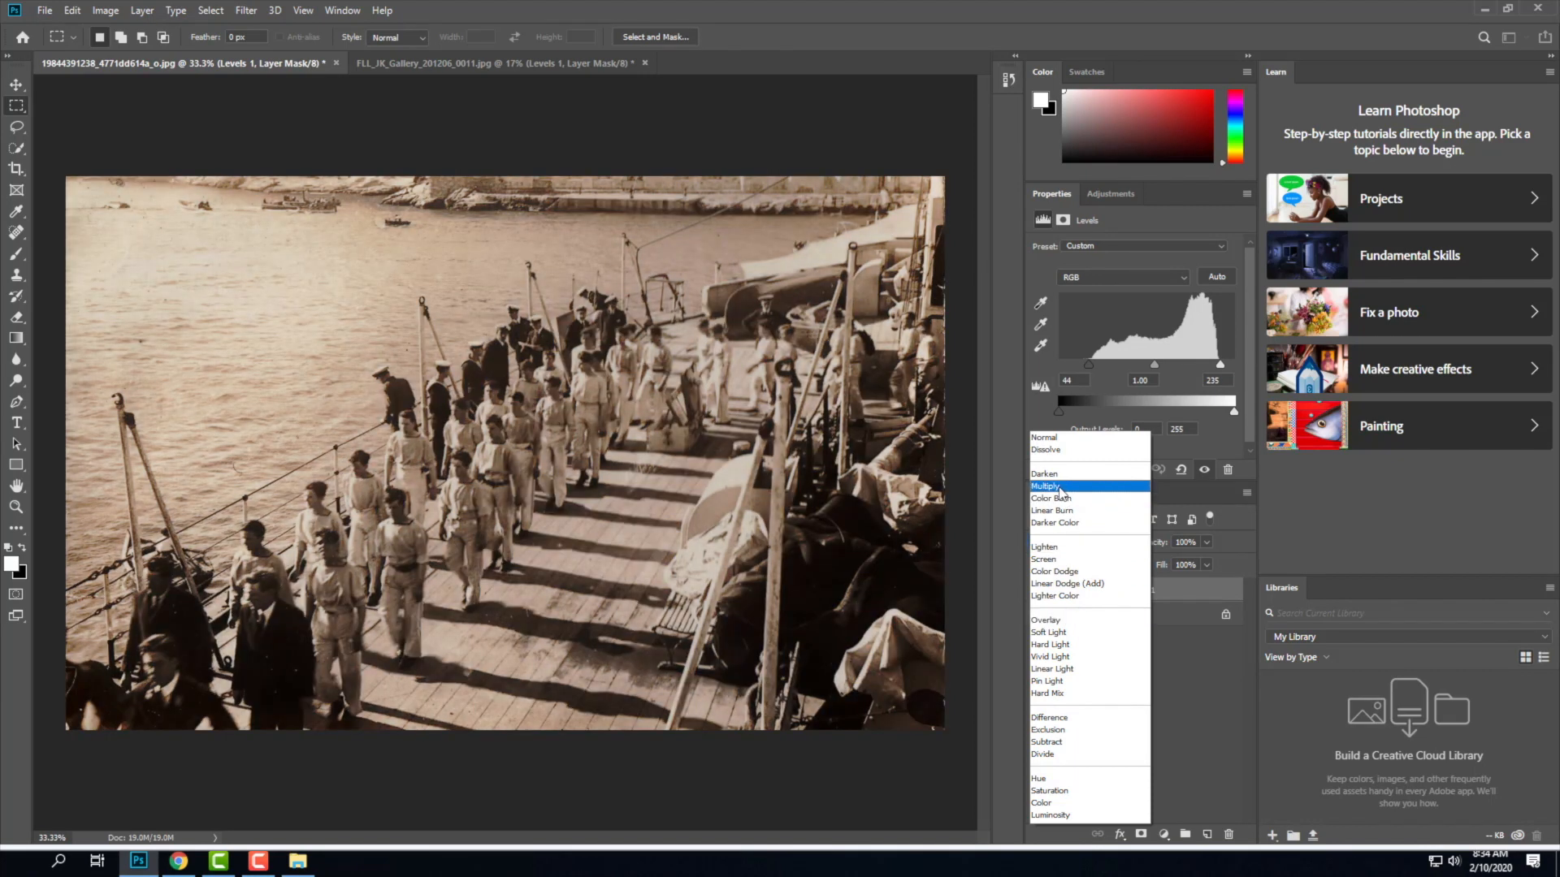
pyautogui.click(1056, 487)
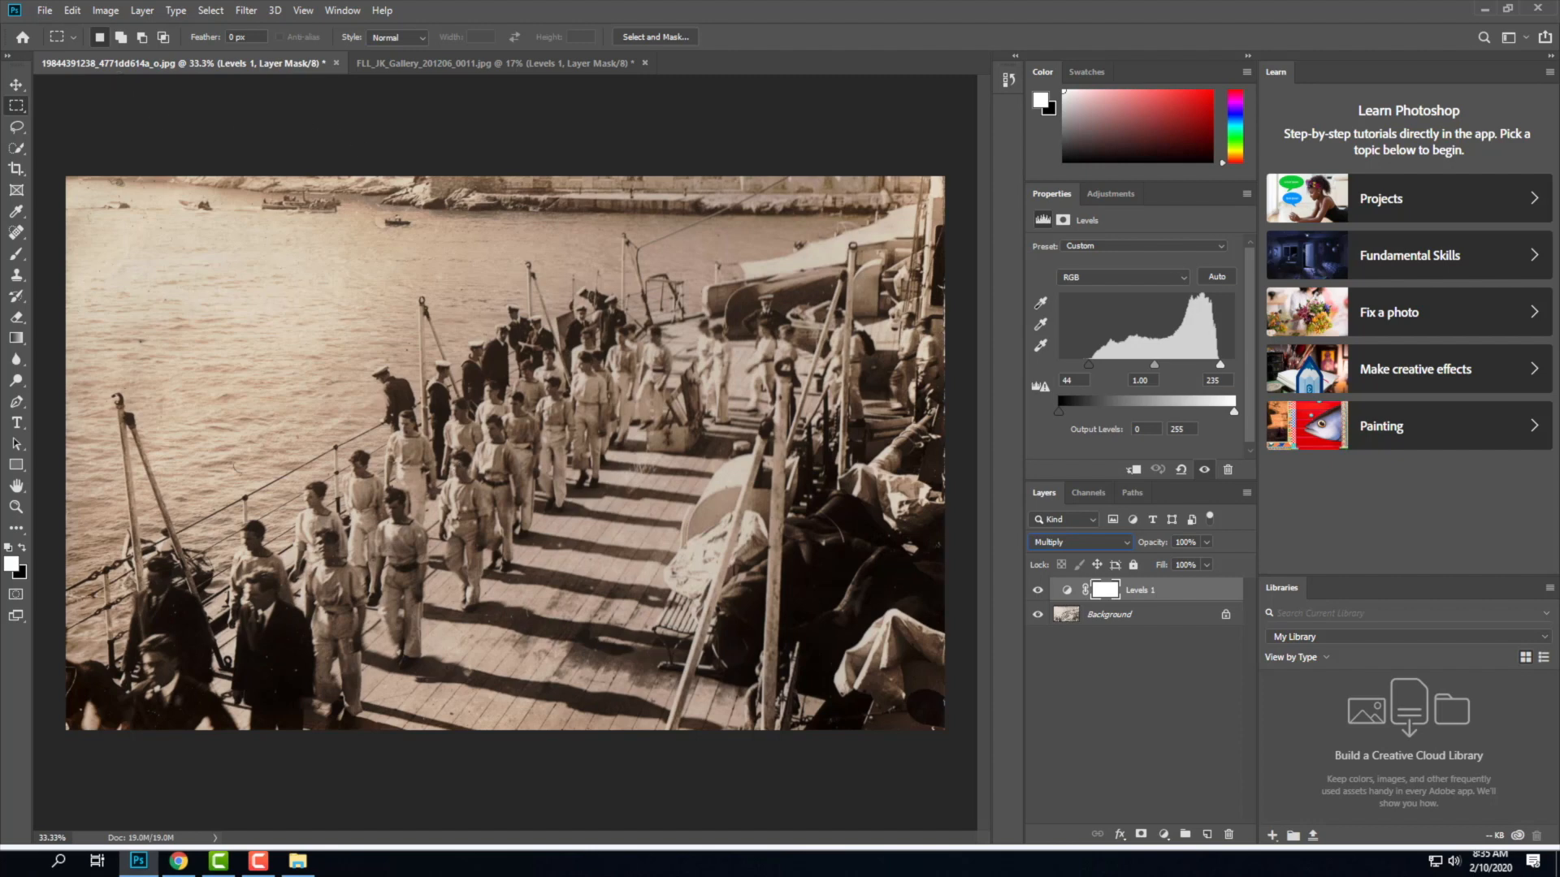
pyautogui.click(41, 10)
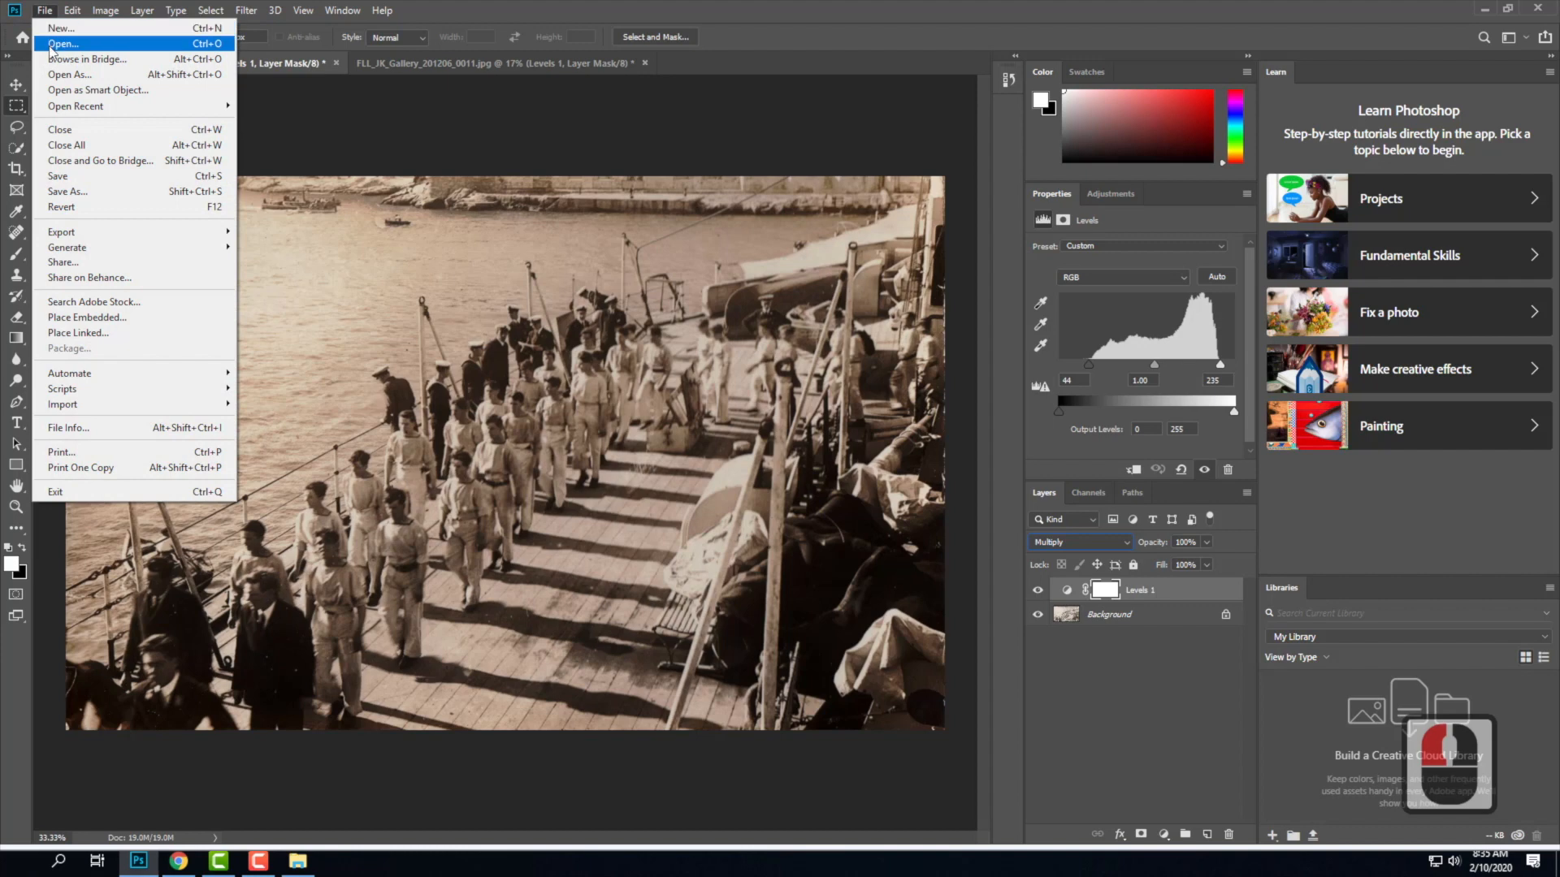
pyautogui.click(270, 95)
pyautogui.click(536, 164)
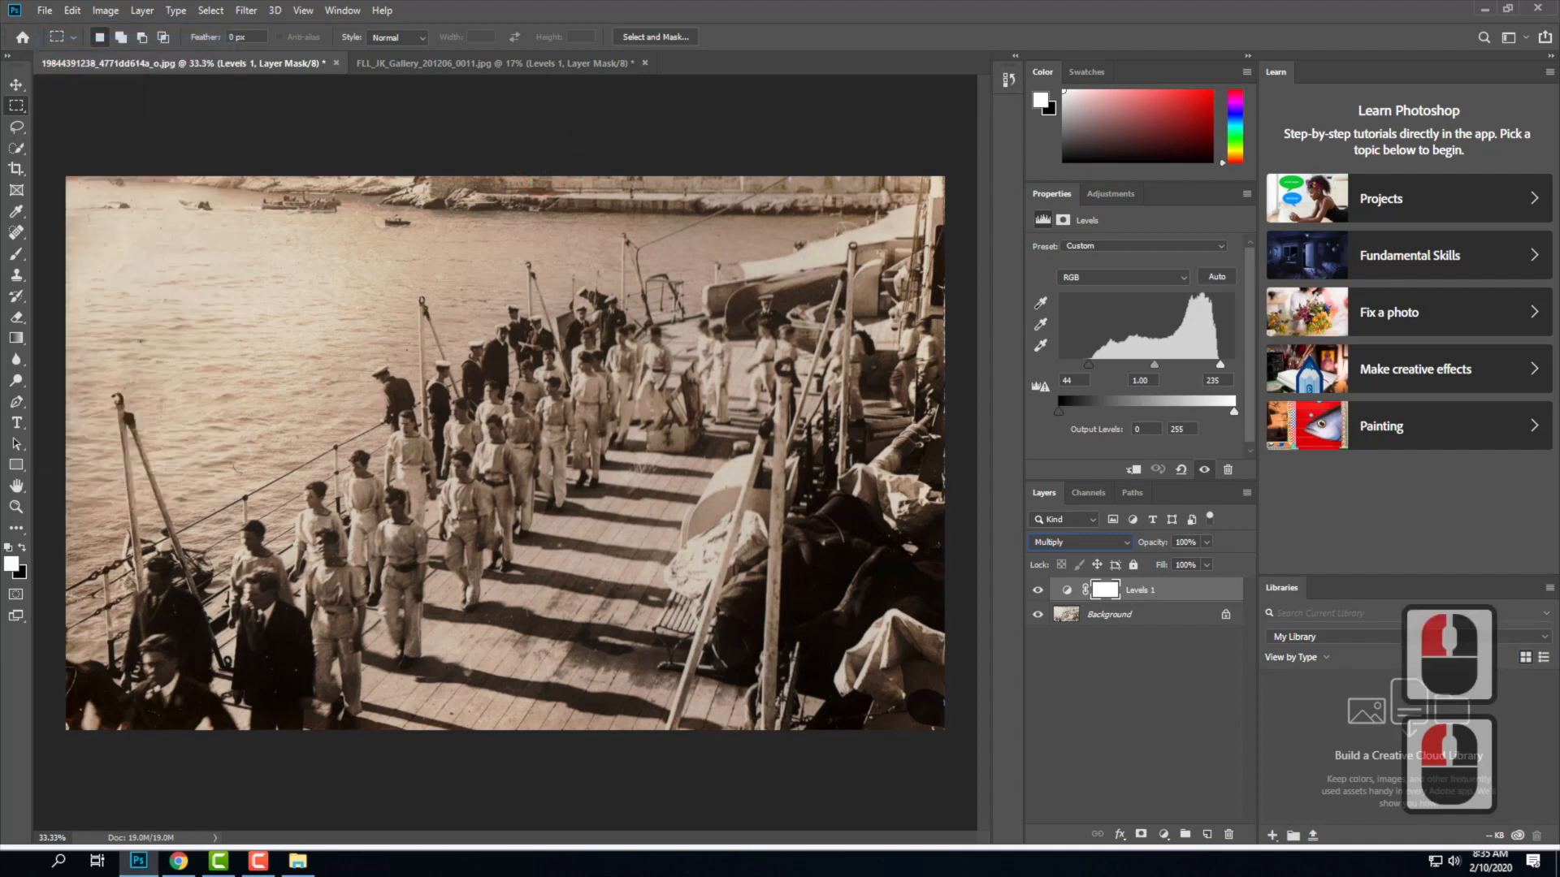
# Open DSC_0165-(1)_4-(1)_3-(1)_tonemapped.jpg from the Ex105 - Sample Images folder in Adobe Photoshop CC 2019.
pyautogui.click(298, 861)
pyautogui.click(578, 560)
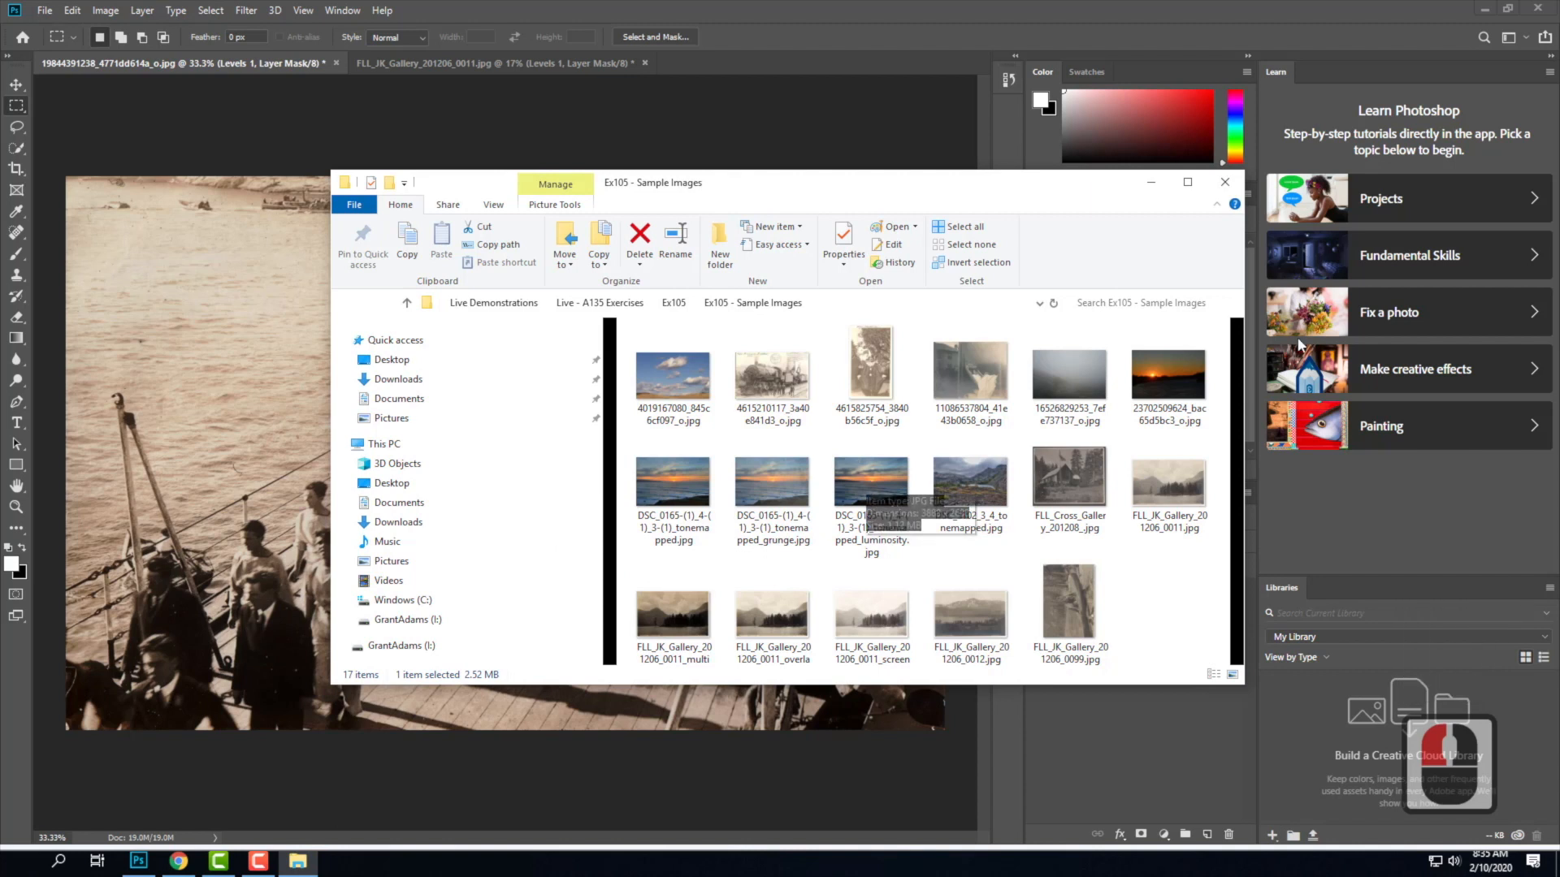
pyautogui.click(892, 486)
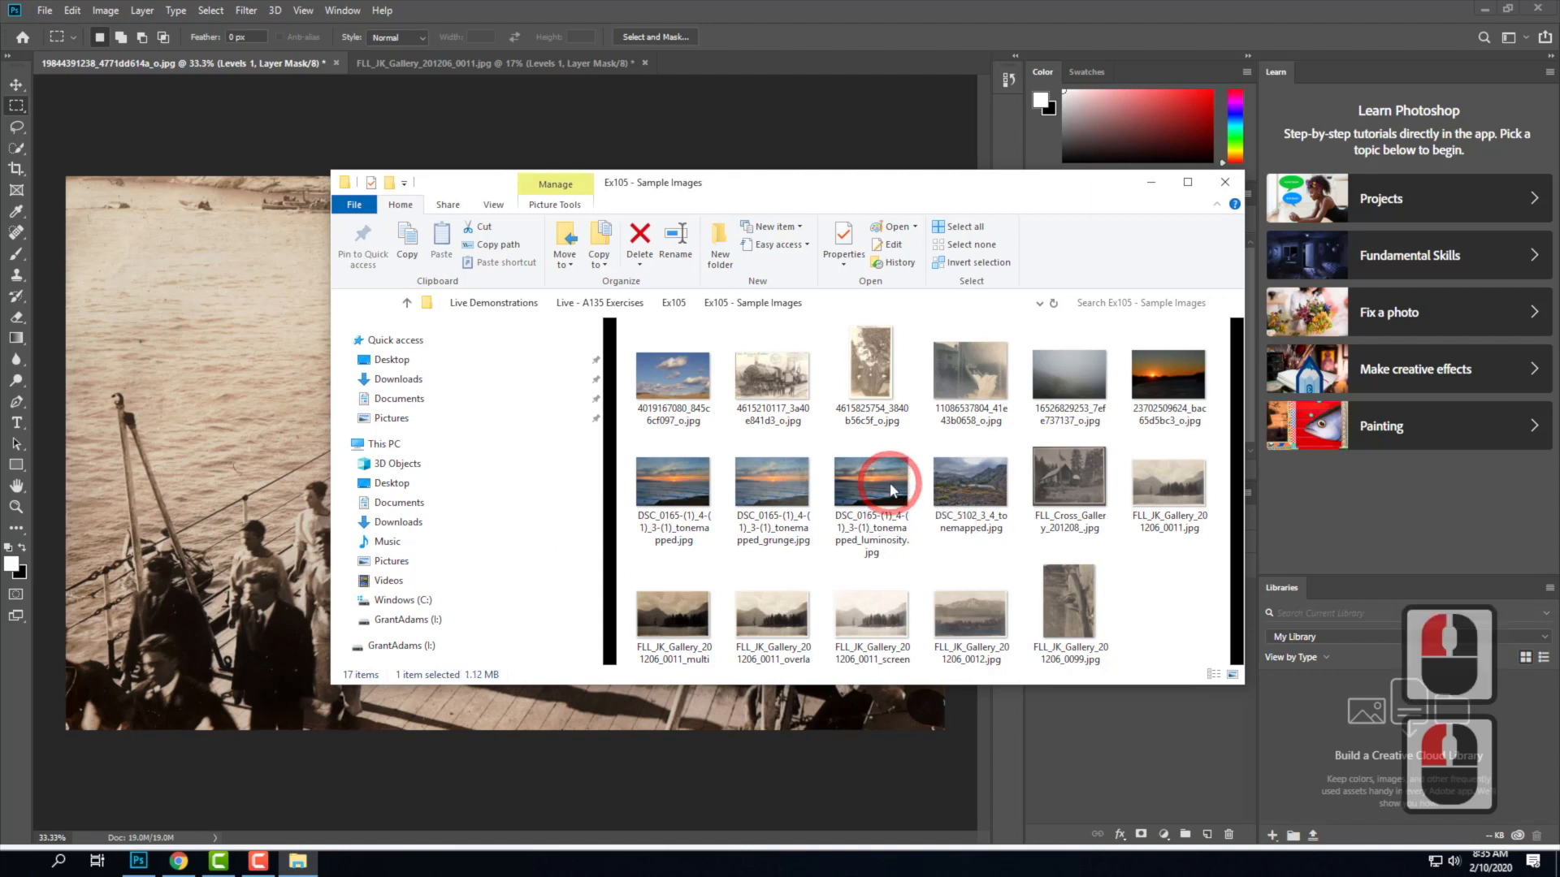
pyautogui.click(667, 486)
pyautogui.rightClick(668, 479)
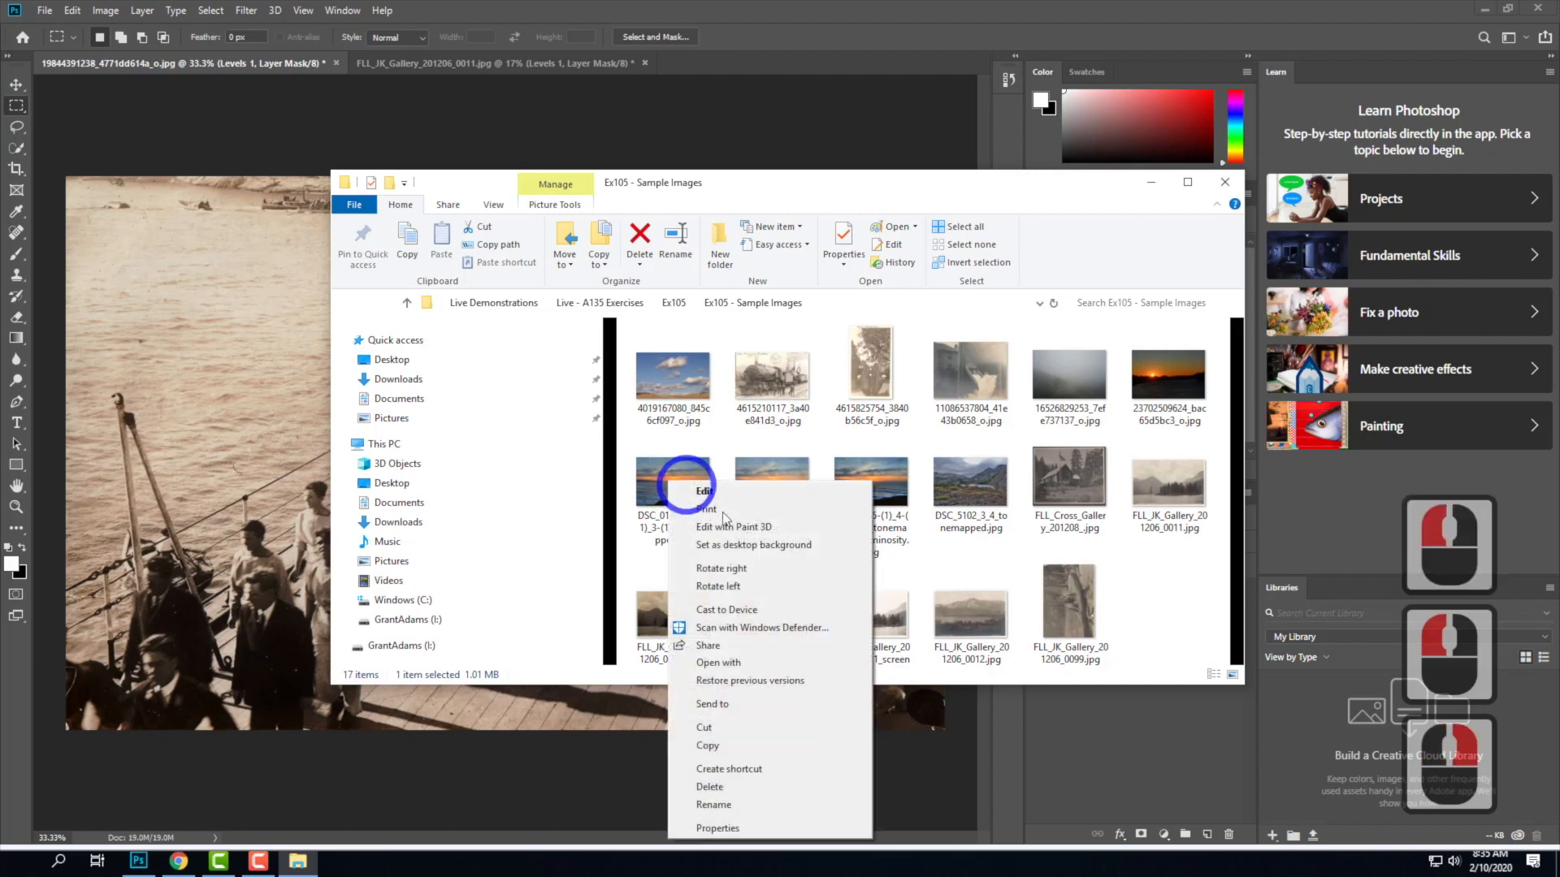
pyautogui.moveTo(740, 666)
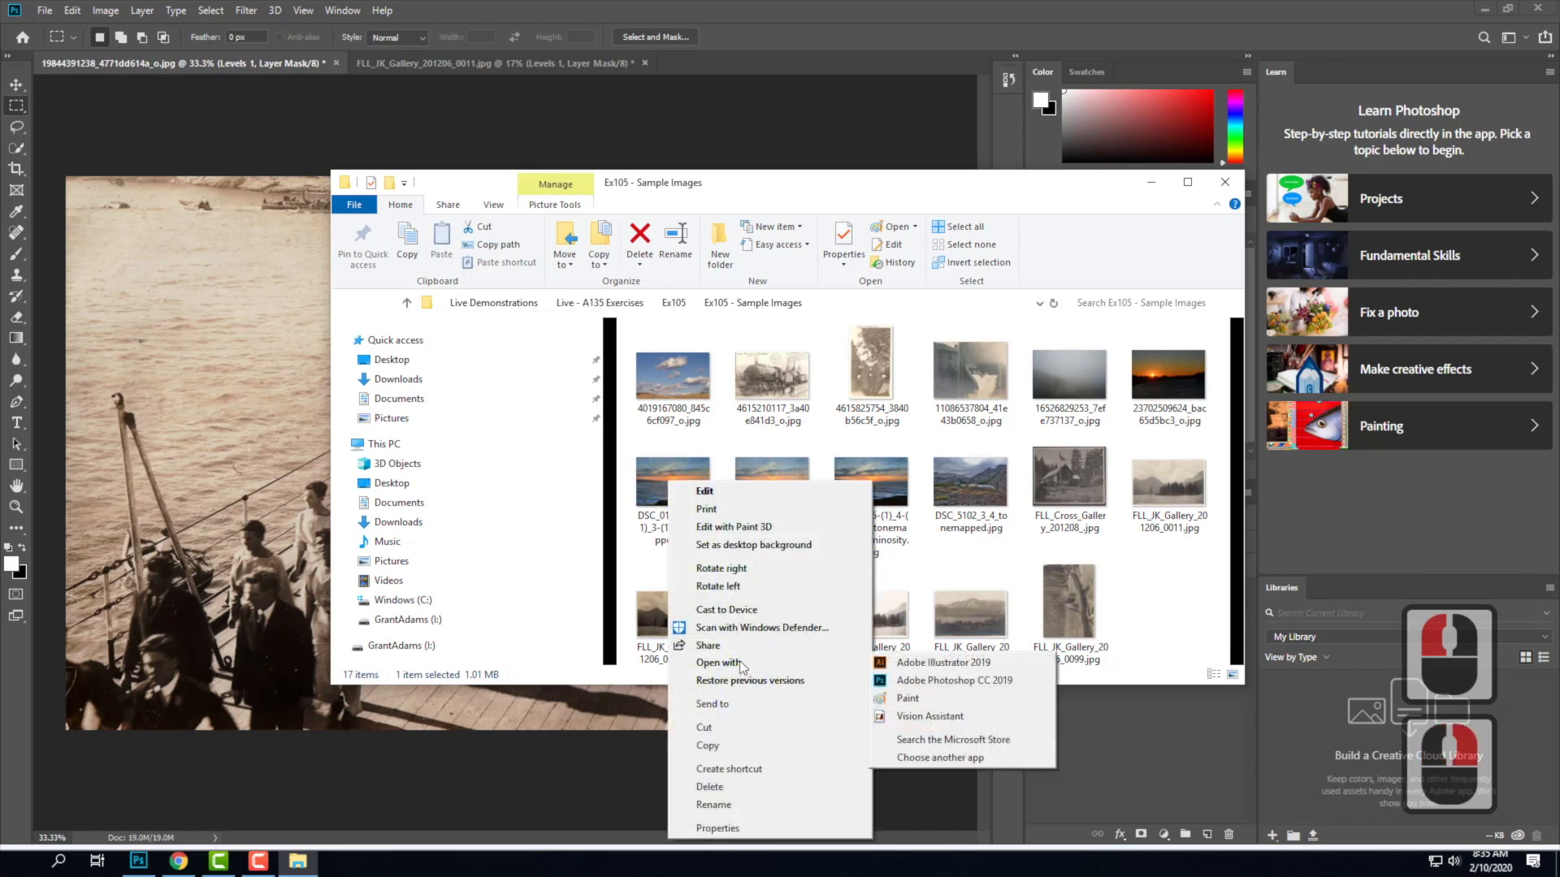
pyautogui.click(991, 676)
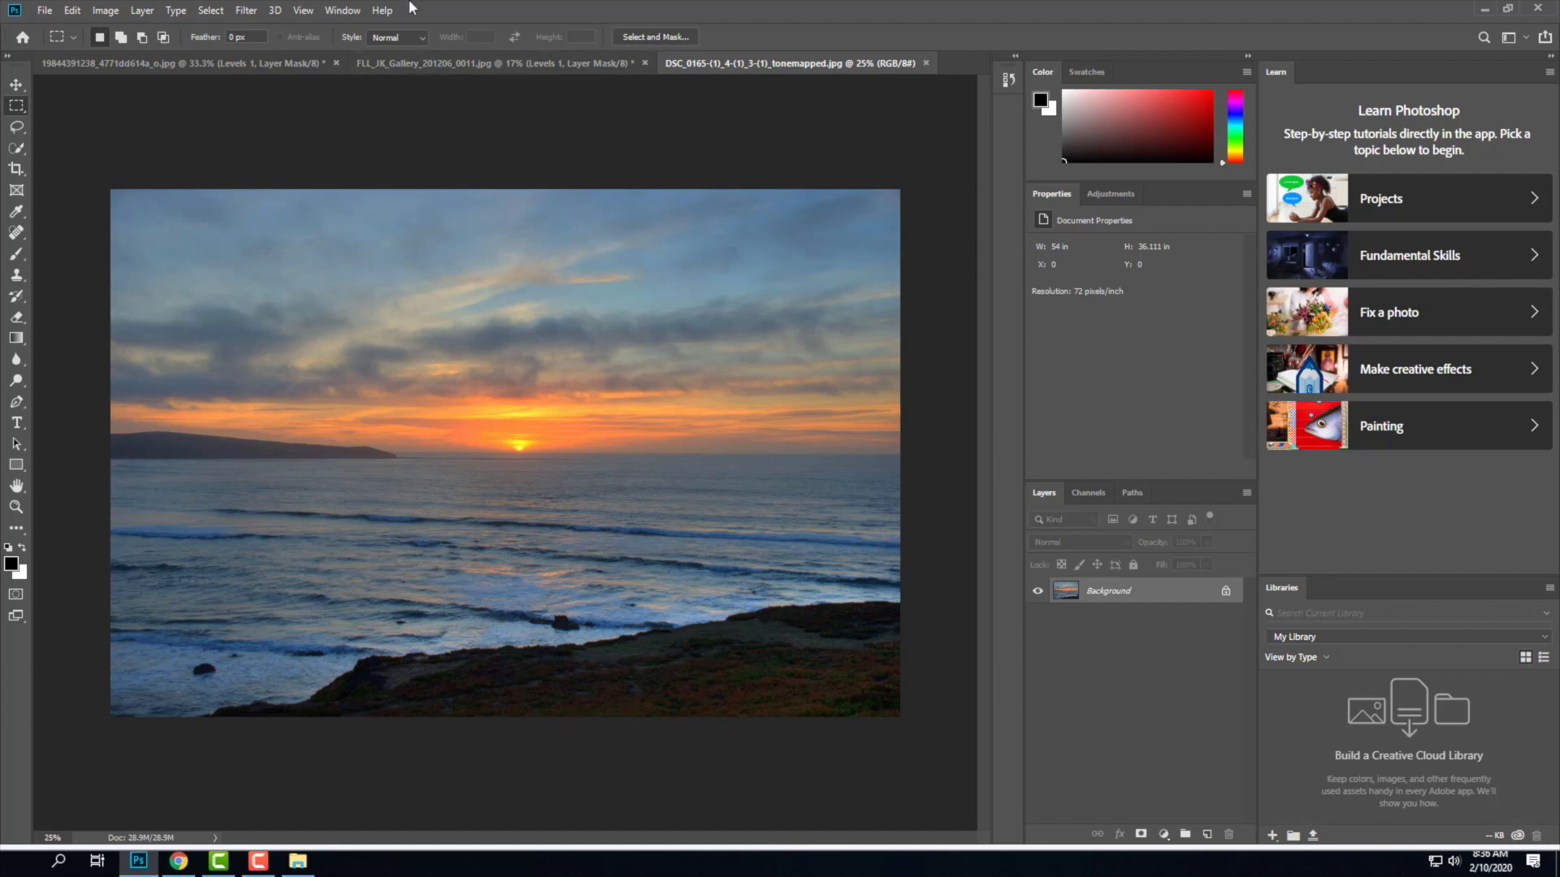
# Add a Curves adjustment layer to the coastal sunset photo and shape its RGB curve into a gentle S around a fixed midpoint.
pyautogui.click(139, 13)
pyautogui.moveTo(176, 11)
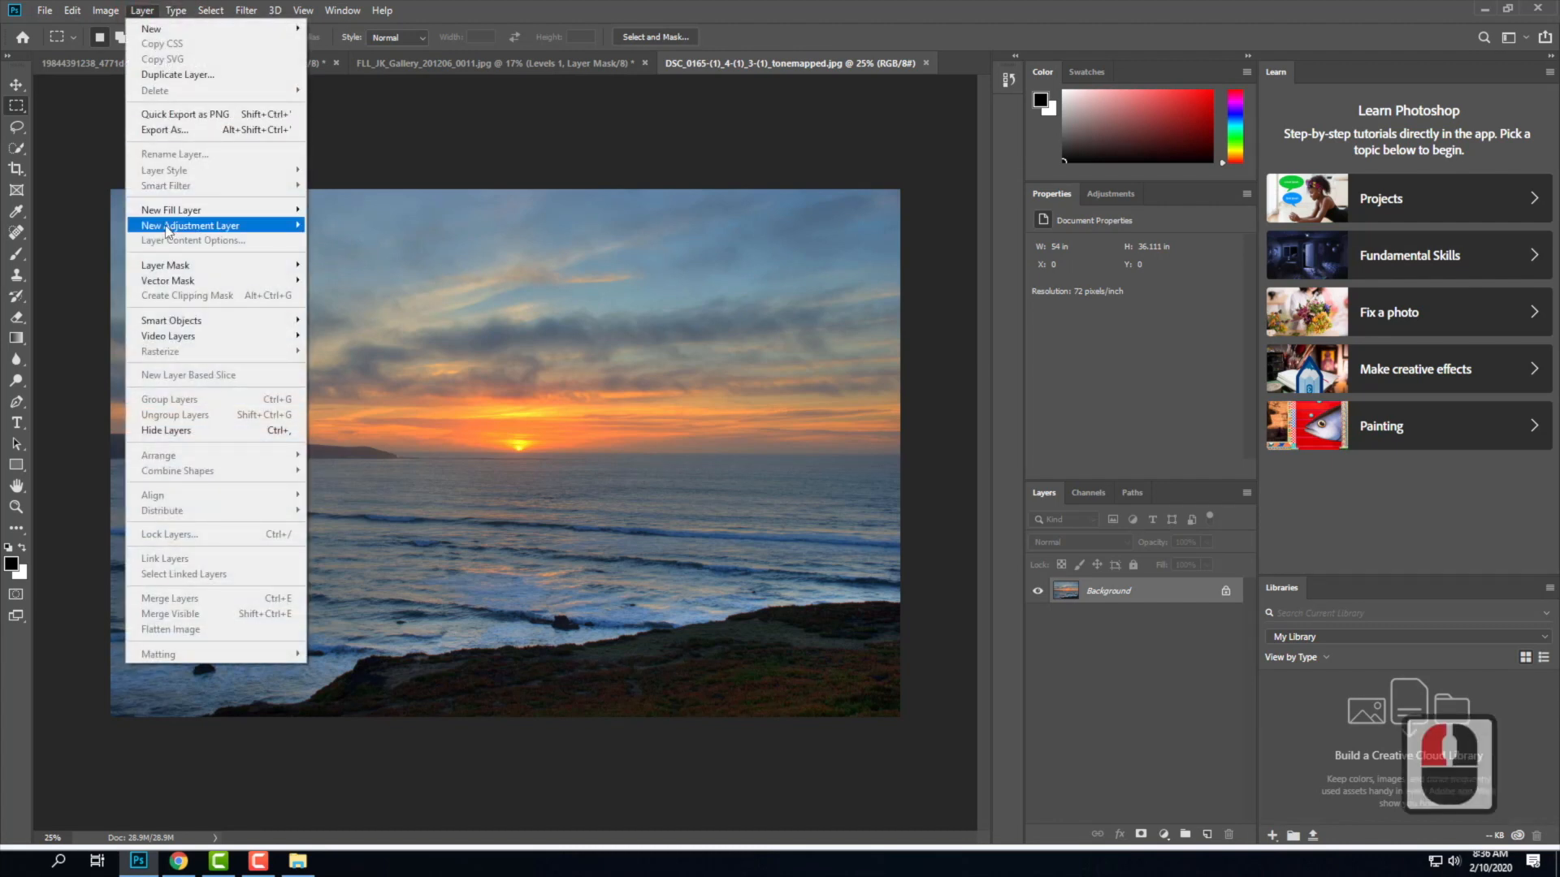
pyautogui.moveTo(166, 227)
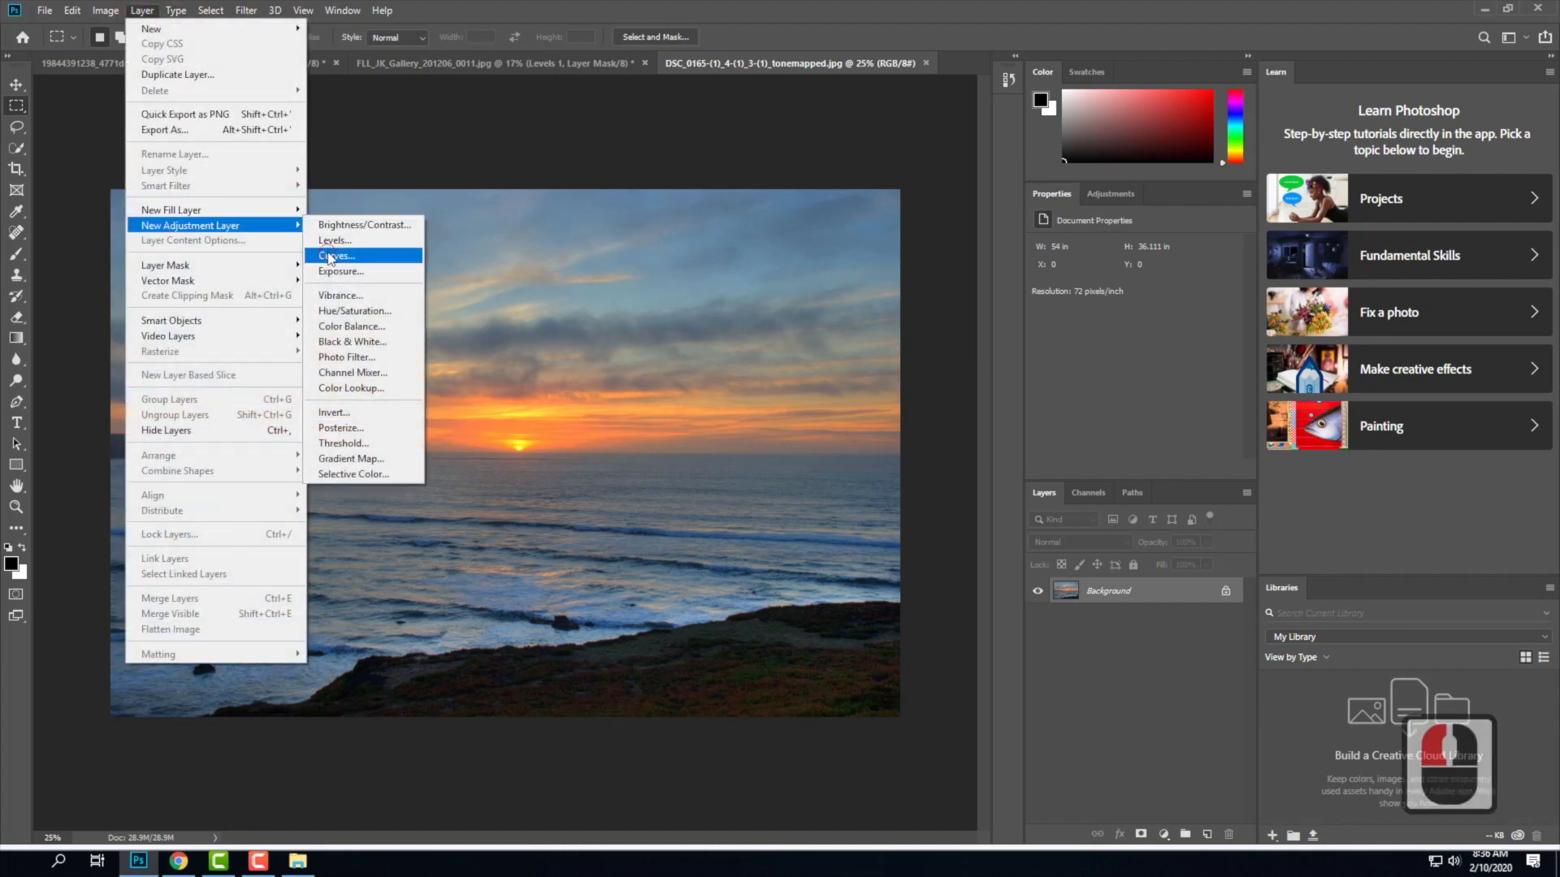
pyautogui.click(329, 257)
pyautogui.click(914, 252)
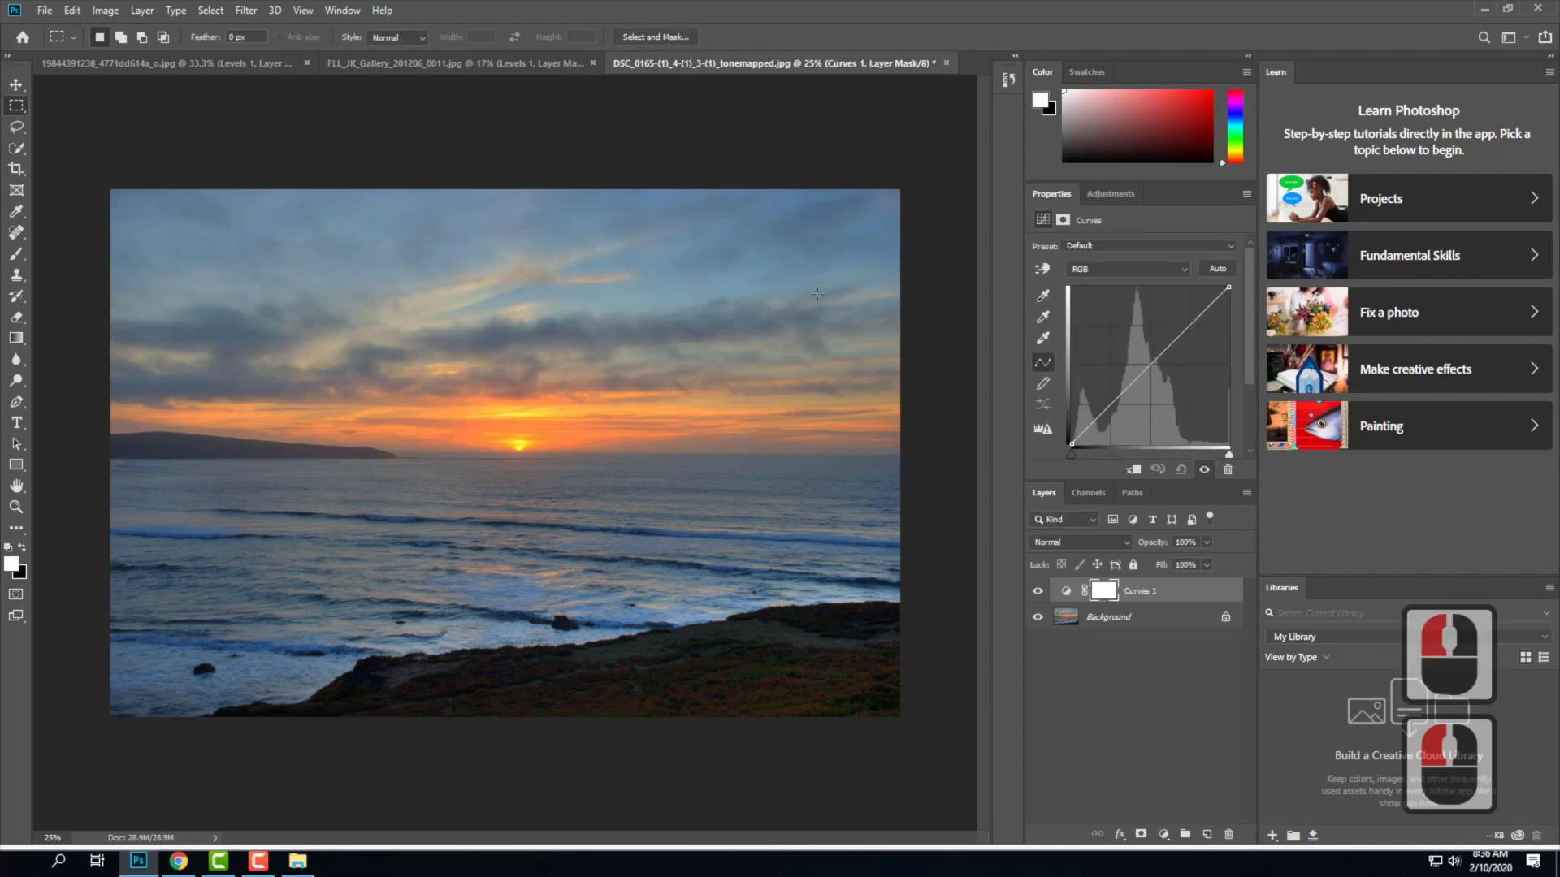
pyautogui.click(1153, 363)
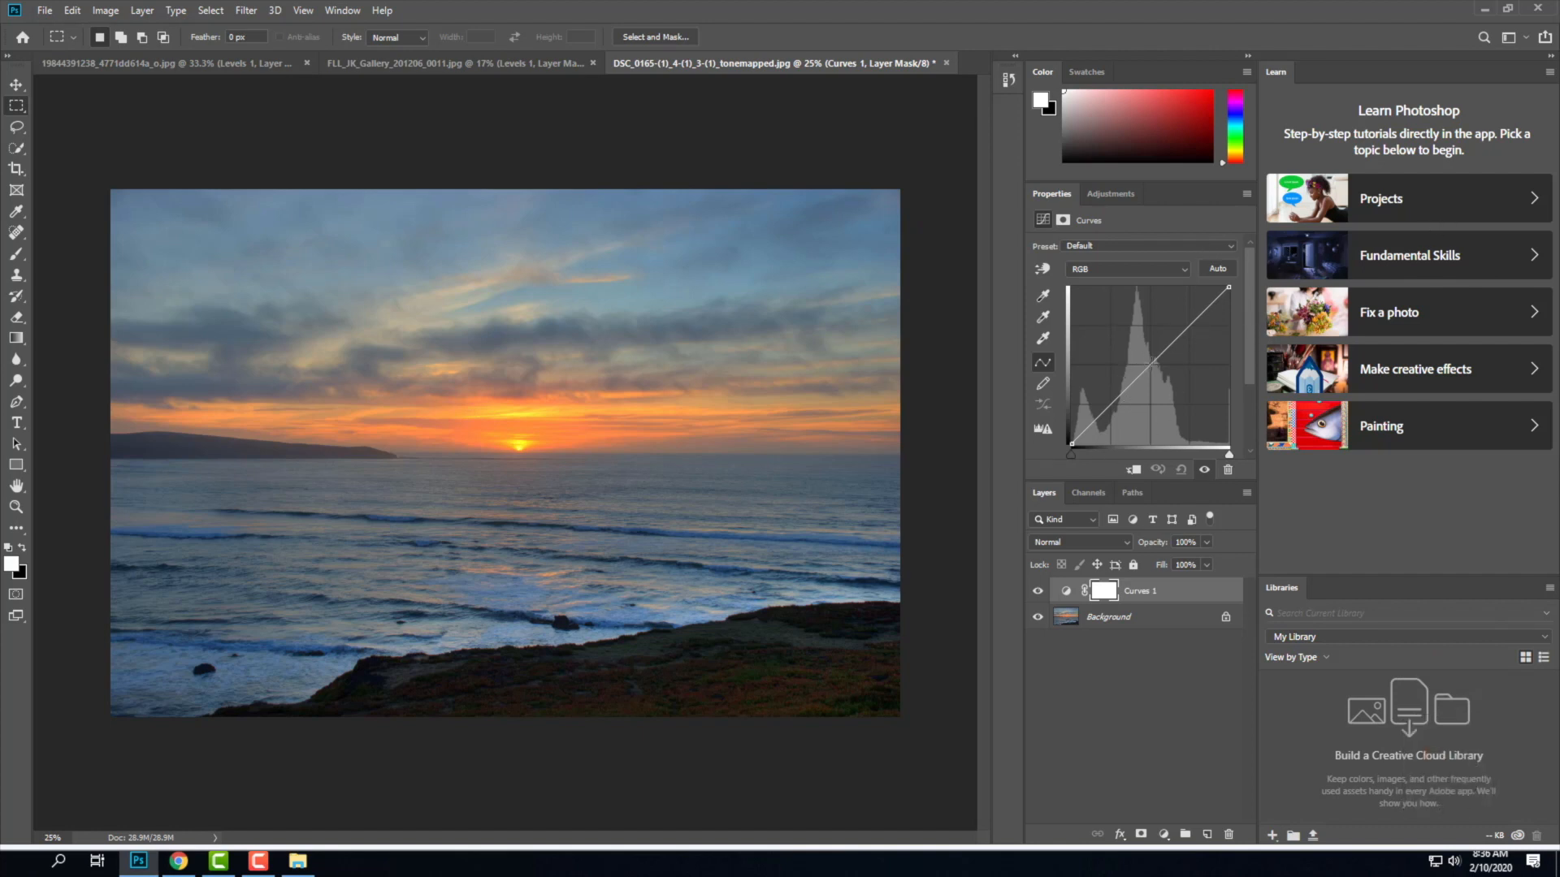
pyautogui.moveTo(1184, 328); pyautogui.dragTo(1187, 321)
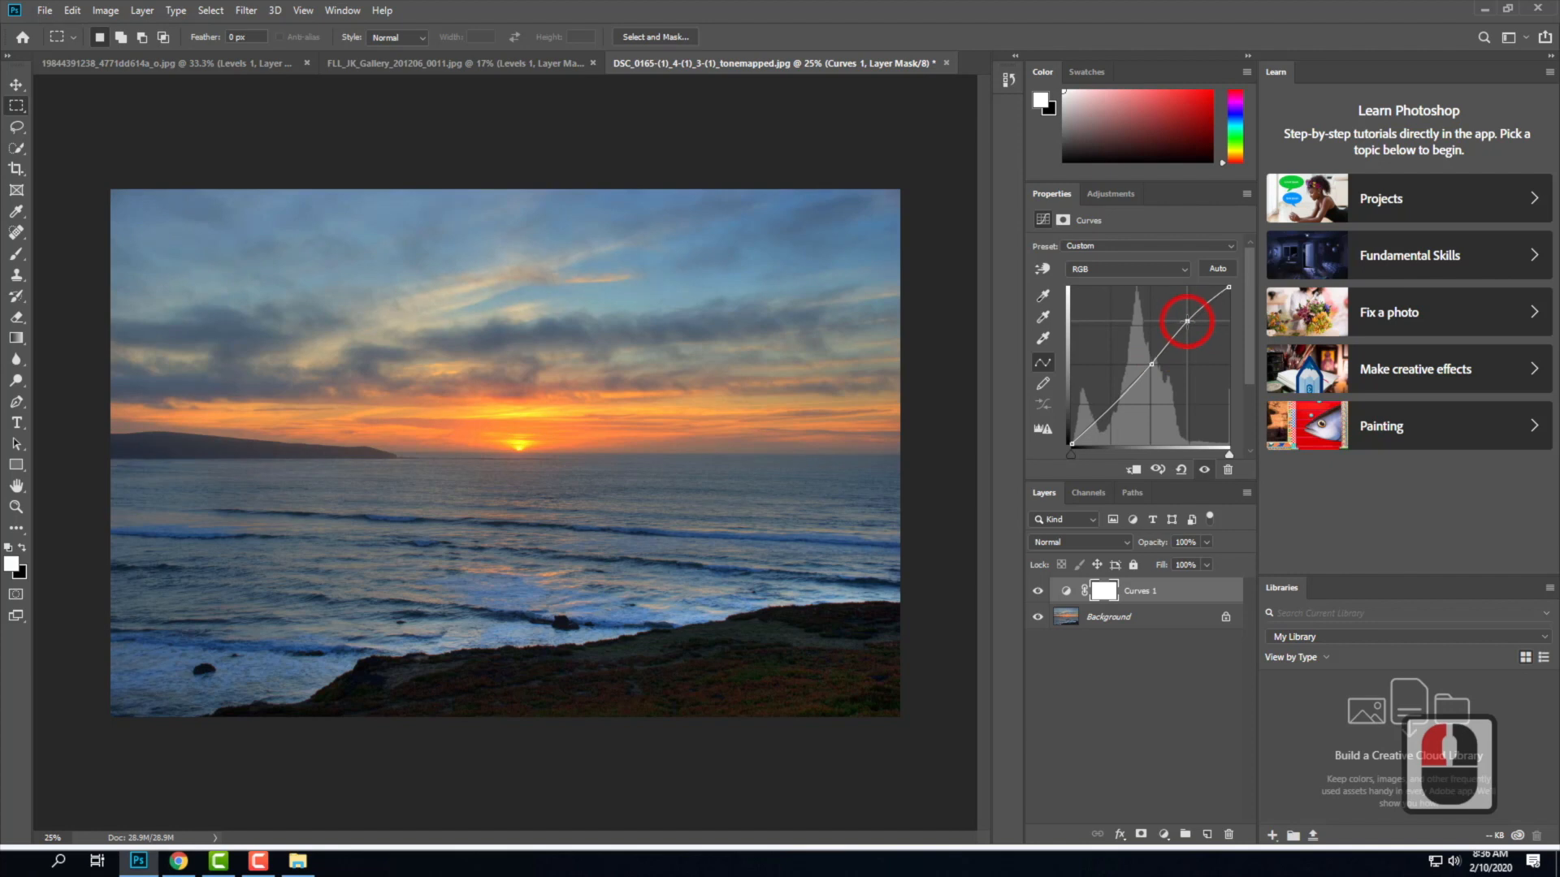
pyautogui.click(1112, 409)
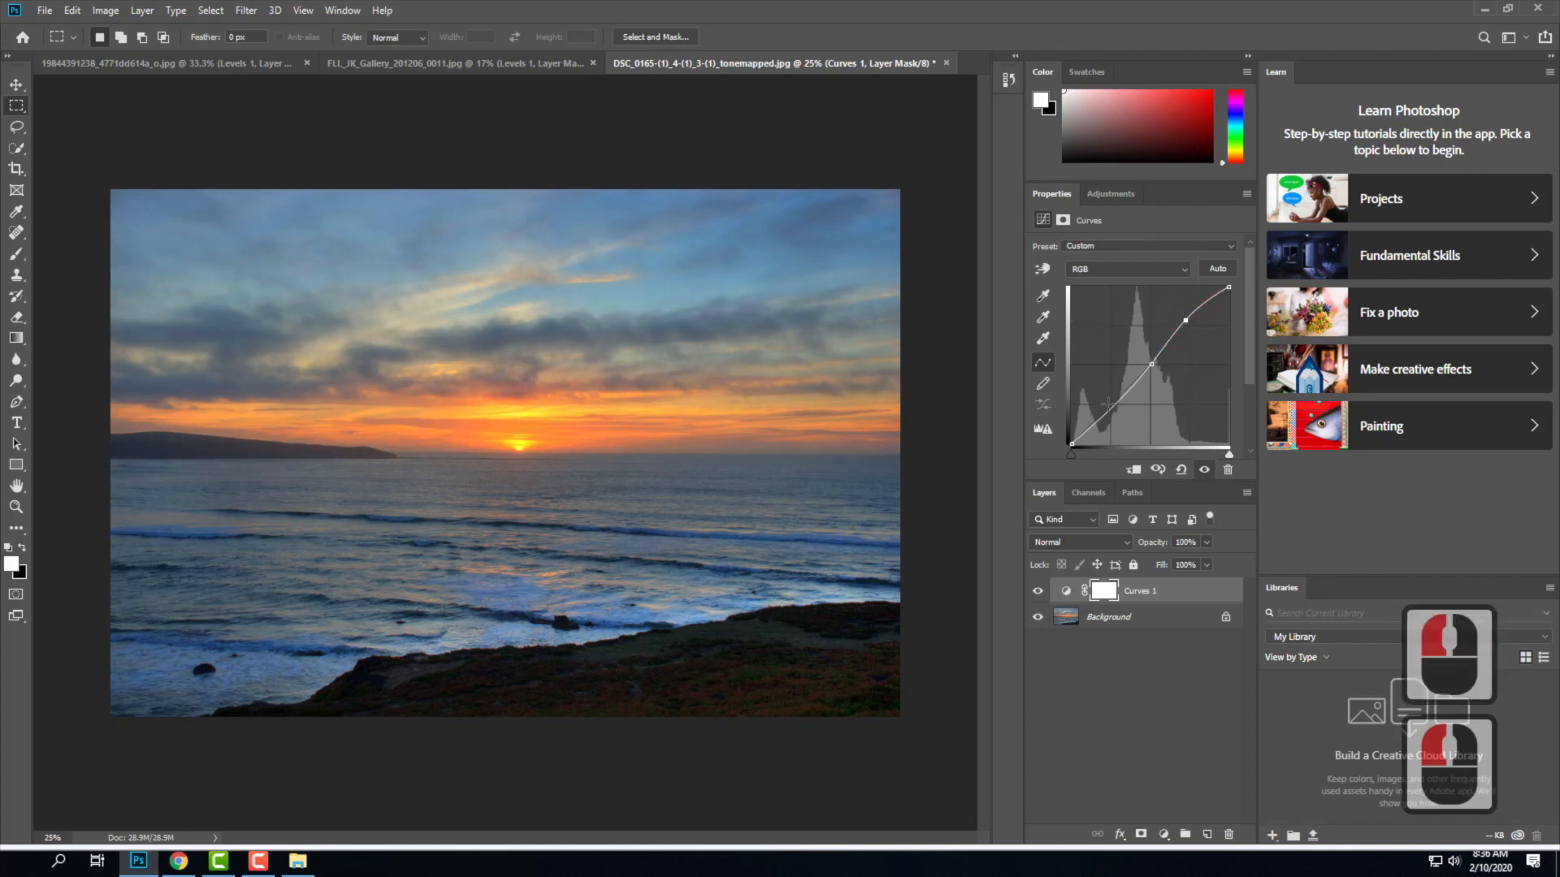
pyautogui.moveTo(1112, 404); pyautogui.dragTo(1116, 409)
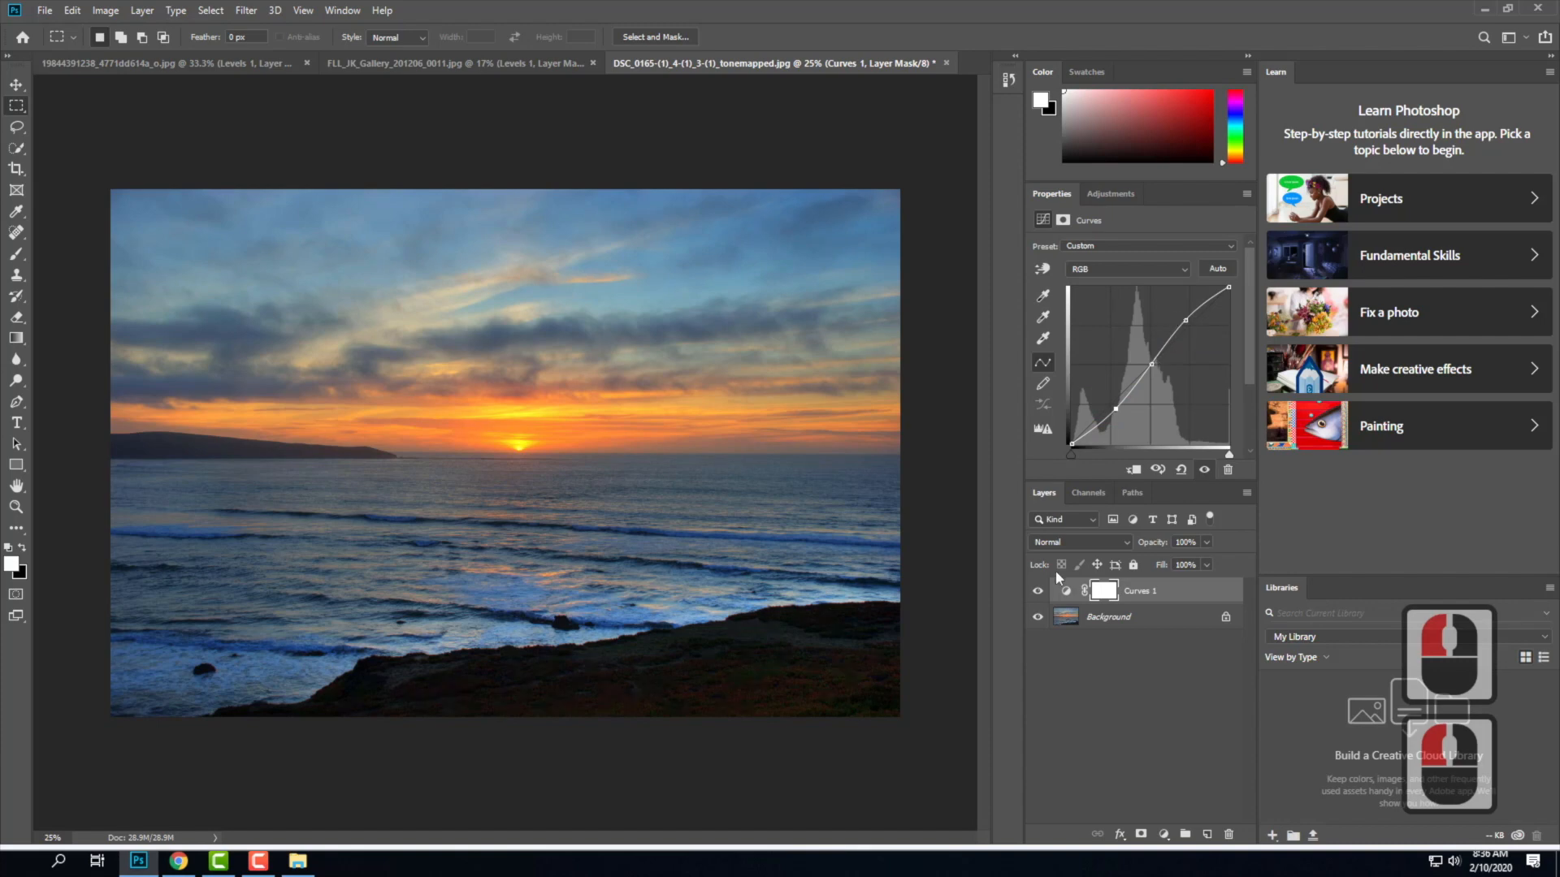
# Hide and show the Curves layer to compare the coastal sunset before and after the contrast adjustment.
pyautogui.click(1037, 591)
pyautogui.click(1037, 592)
pyautogui.click(1035, 592)
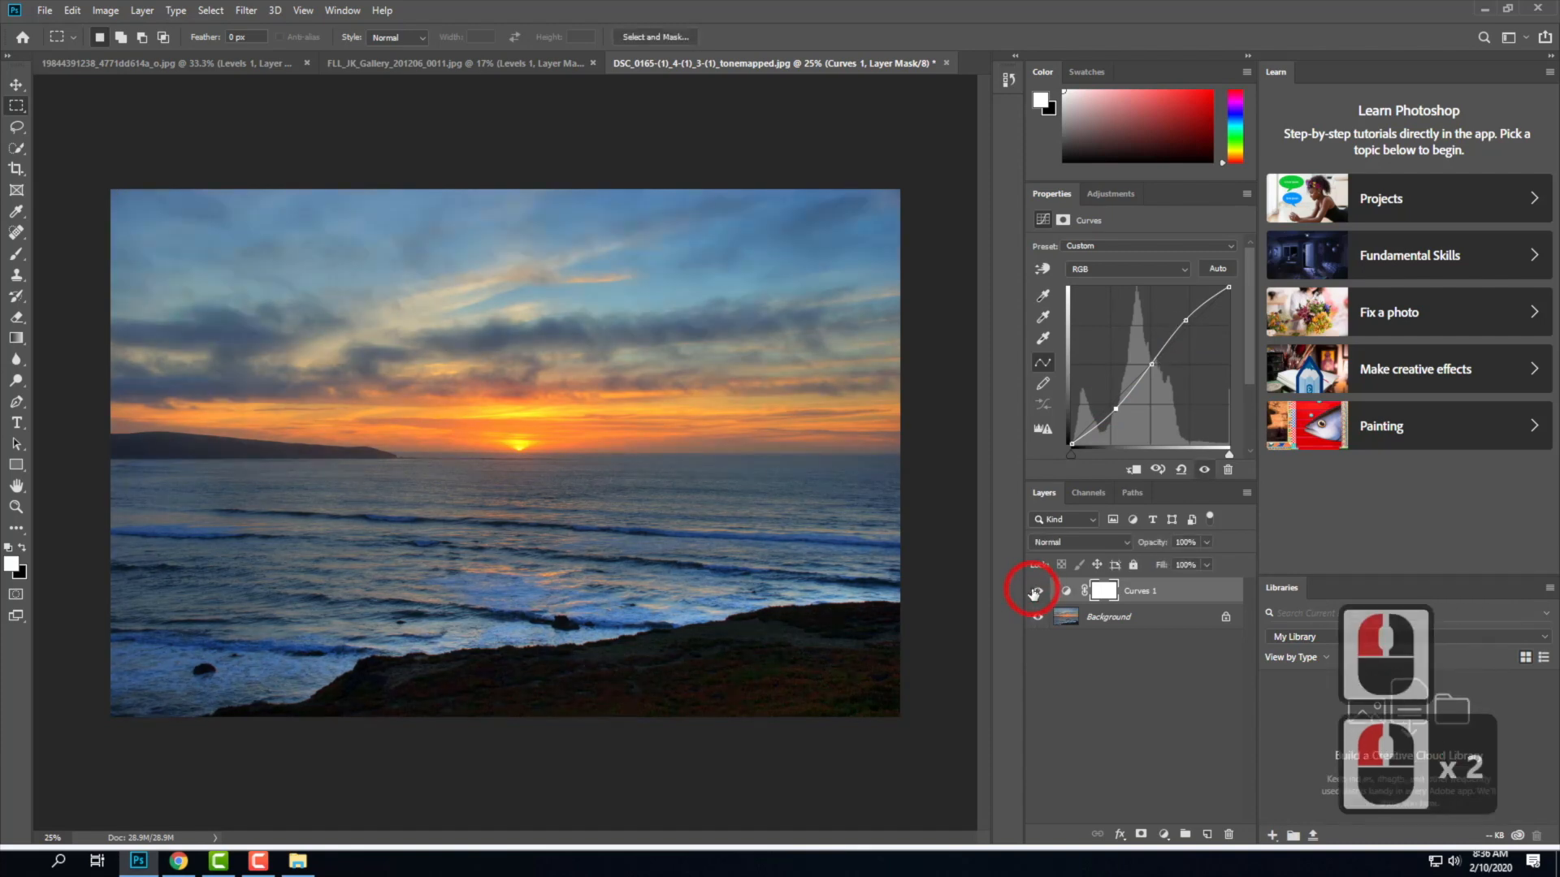
pyautogui.click(1034, 593)
pyautogui.click(1034, 593)
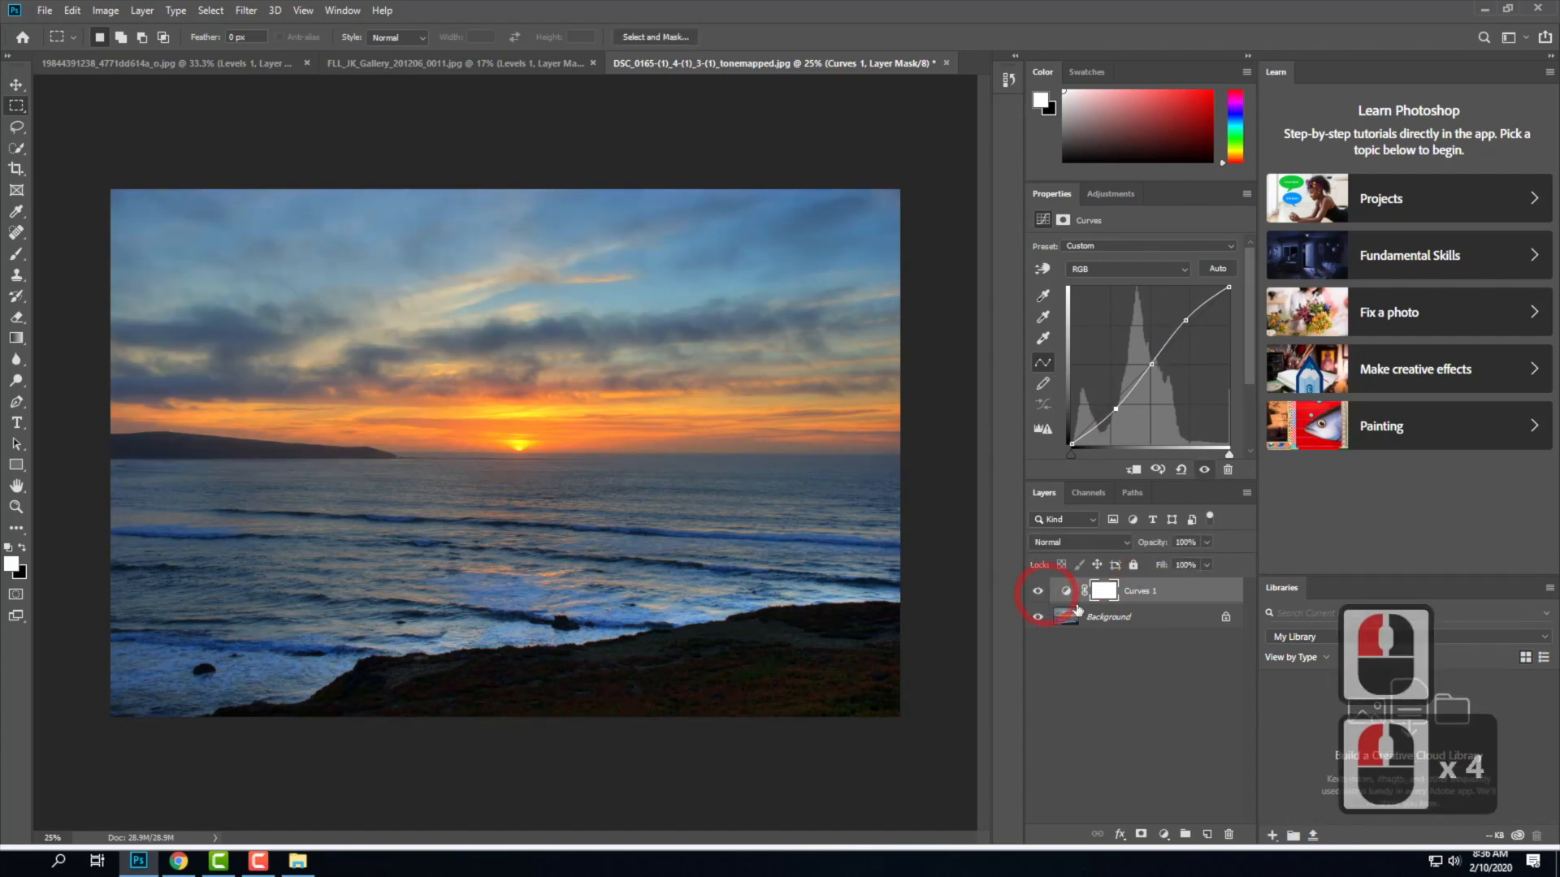
# Set the blending mode of the coastal sunset's Curves layer to Luminosity.
pyautogui.click(1190, 597)
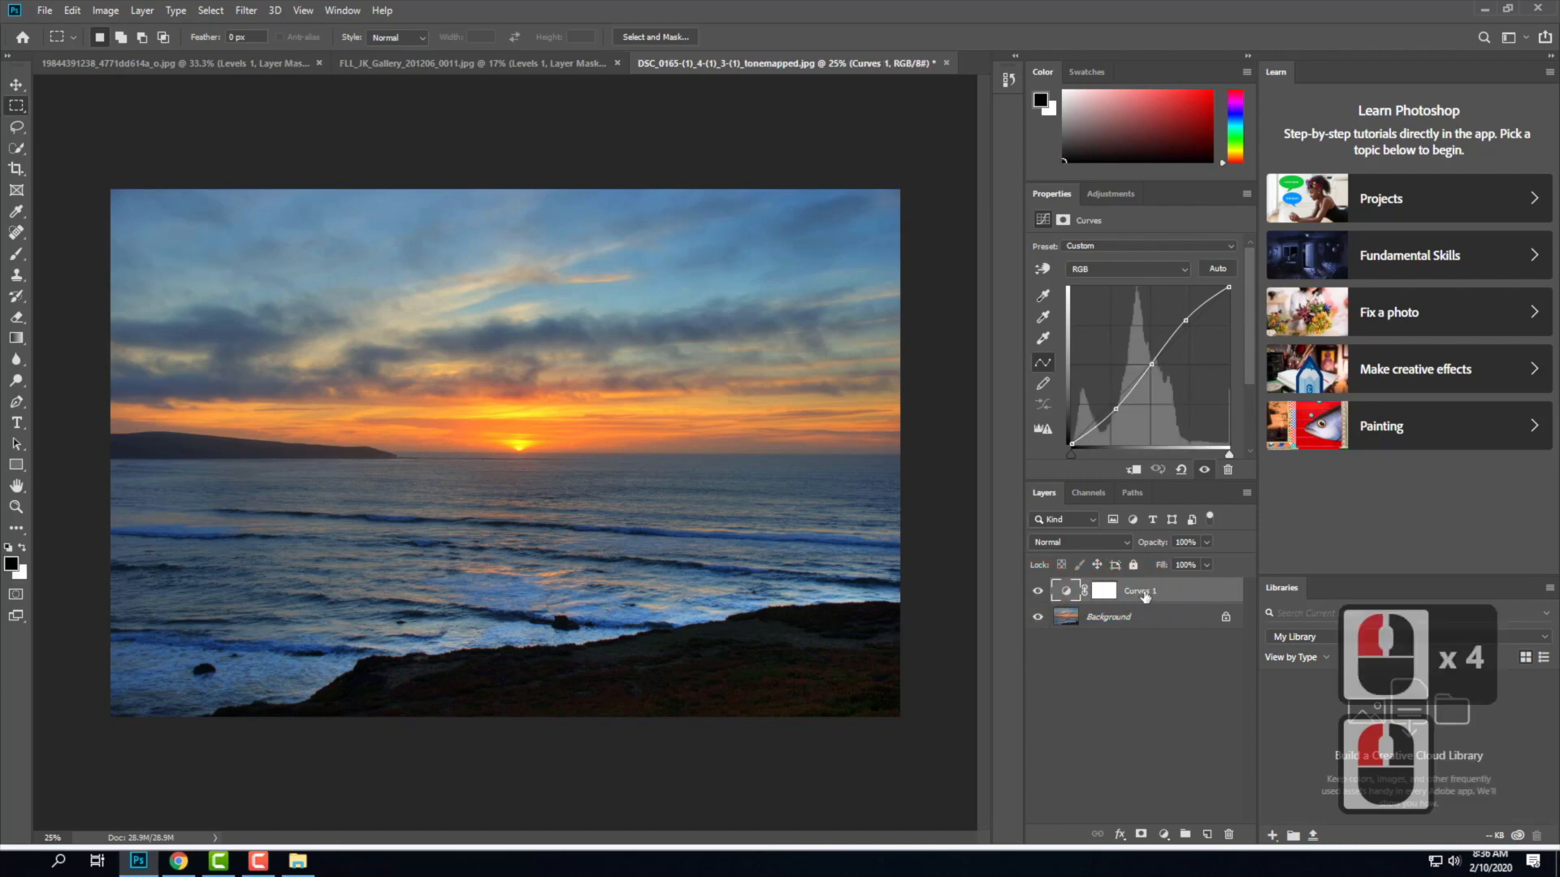
pyautogui.click(1105, 543)
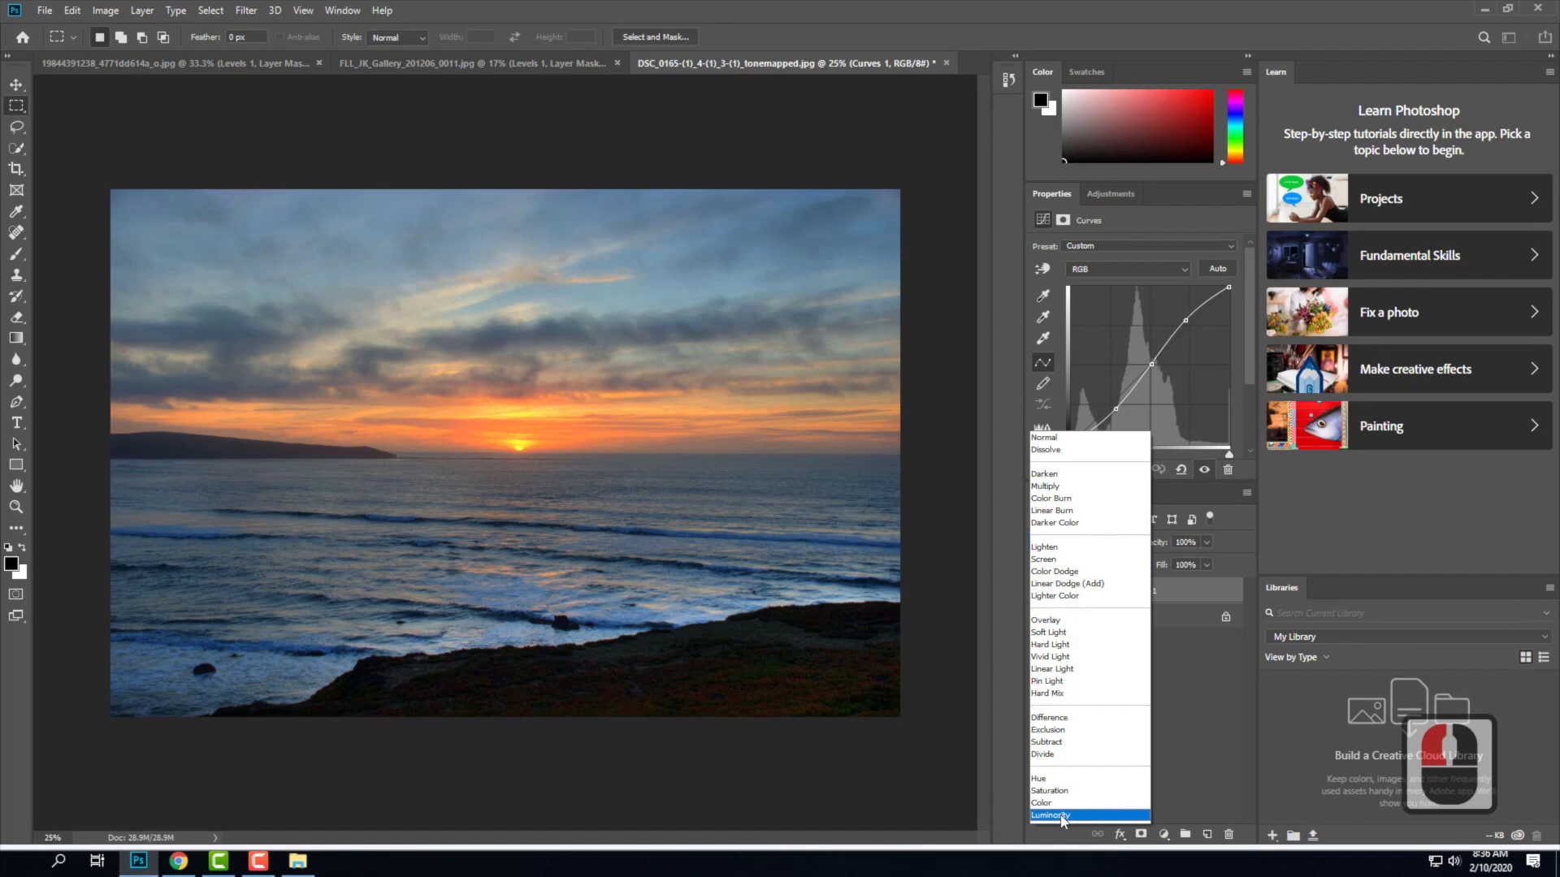
pyautogui.click(1060, 815)
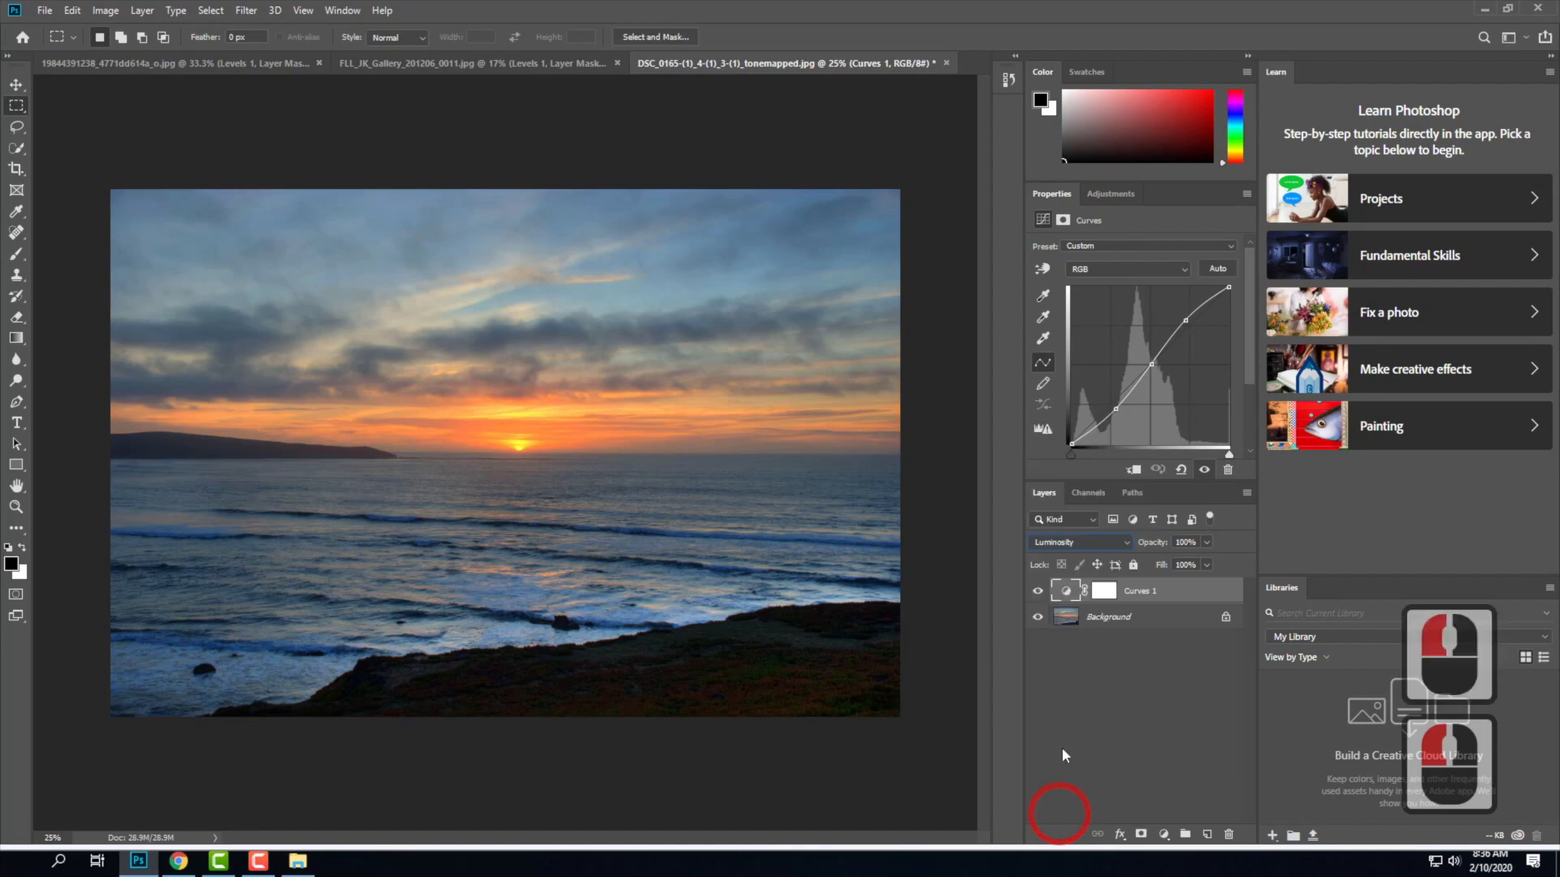
# Hide and show the Luminosity Curves layer repeatedly to examine its effect on the coastal photo's contrast and colours.
pyautogui.click(1038, 595)
pyautogui.click(1038, 595)
pyautogui.click(1038, 594)
pyautogui.click(1038, 594)
pyautogui.click(1038, 595)
pyautogui.click(1038, 595)
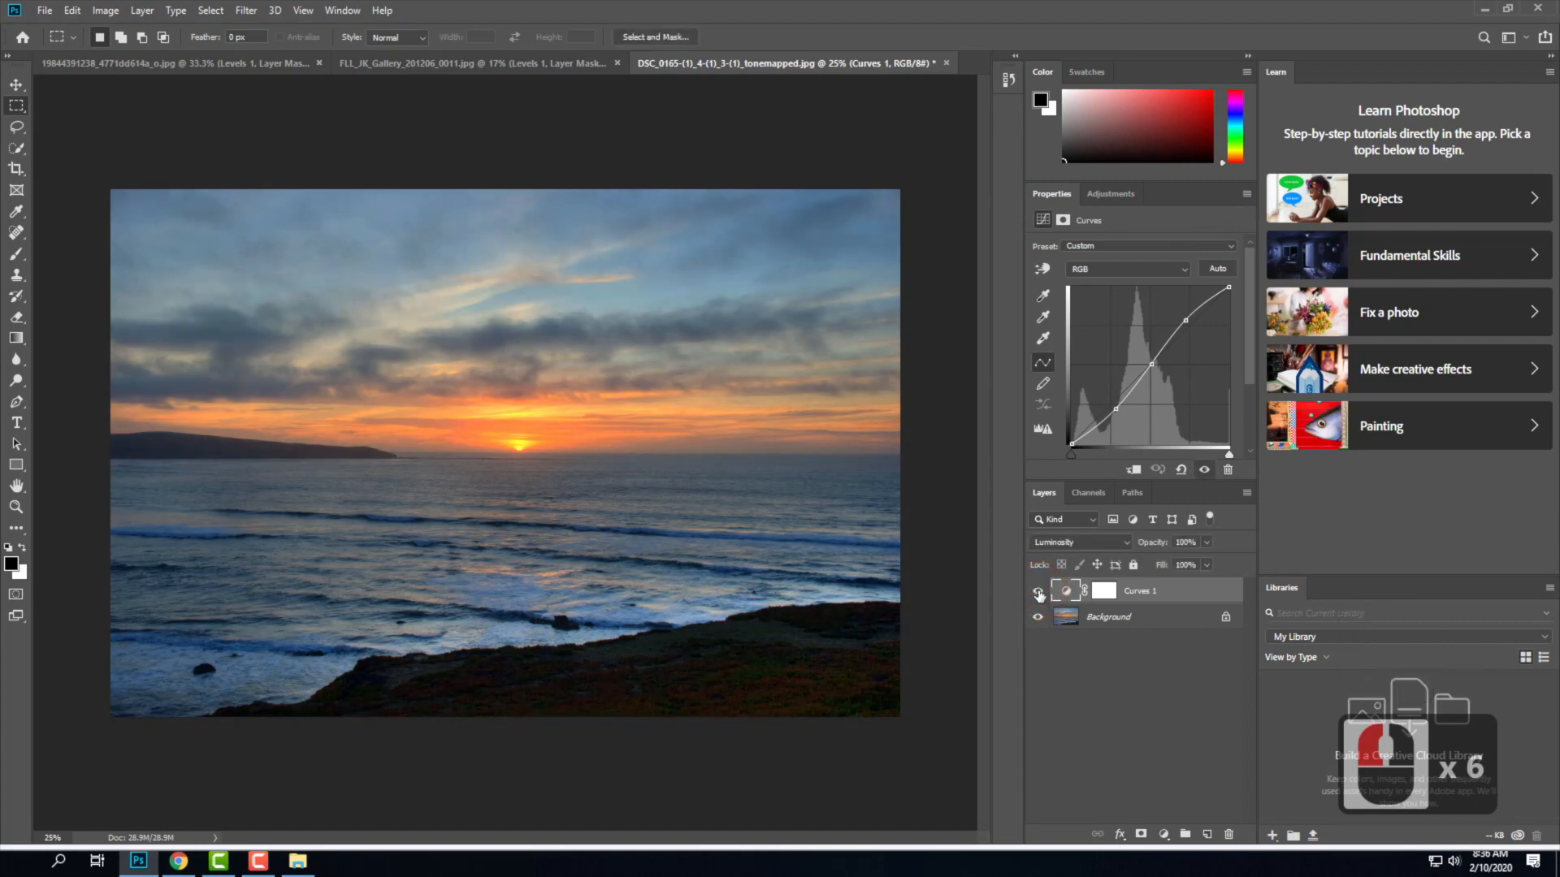
pyautogui.click(1038, 594)
pyautogui.click(1038, 595)
# Switch to File Explorer with the Ex105 - Sample Images folder.
pyautogui.click(44, 10)
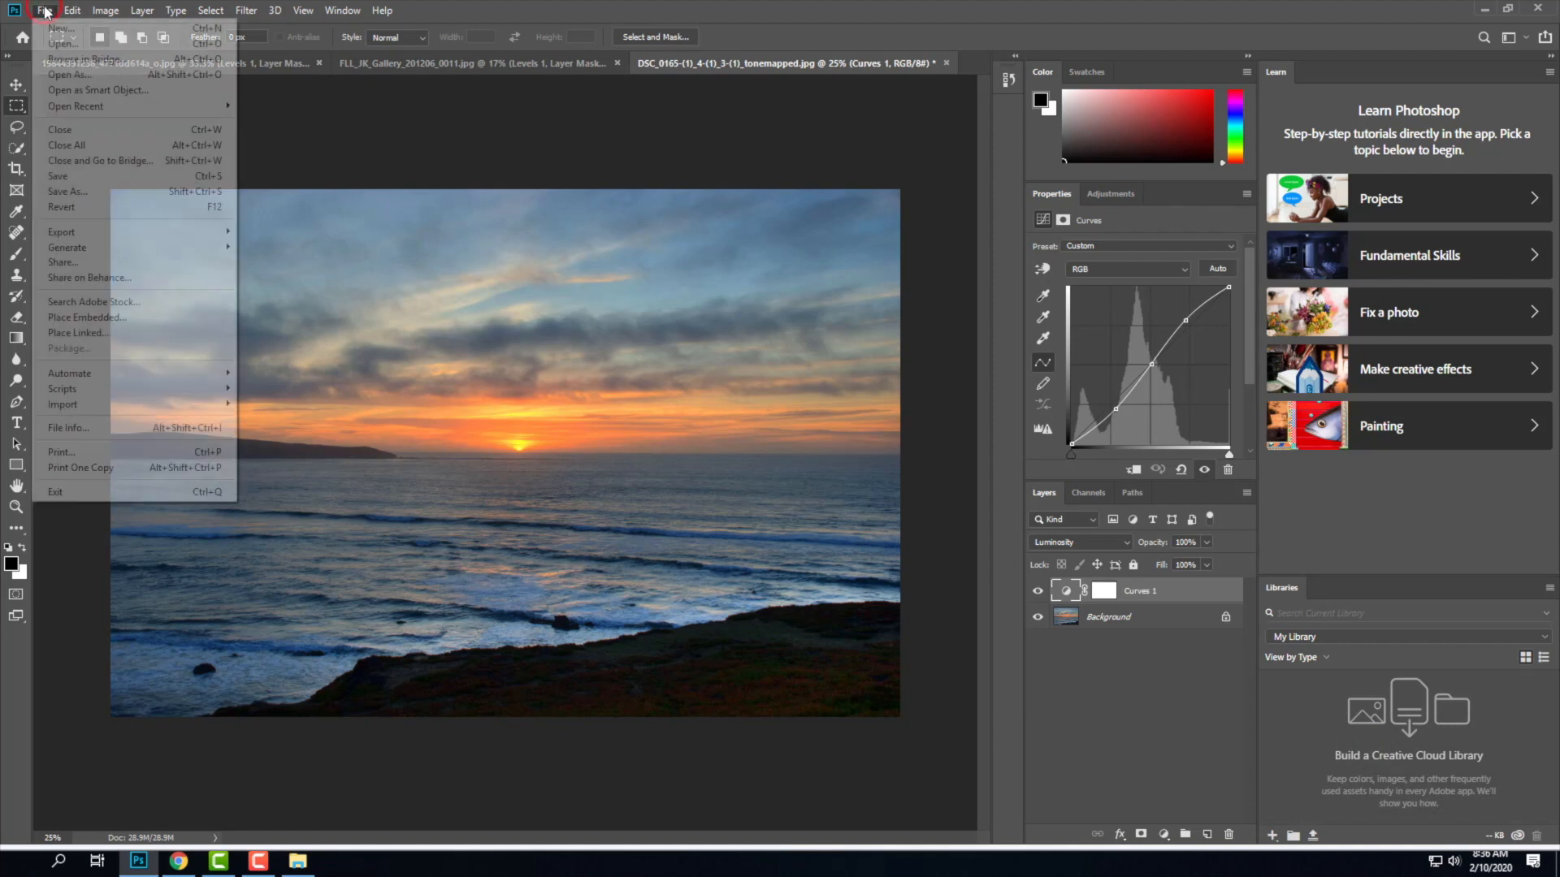
pyautogui.click(79, 42)
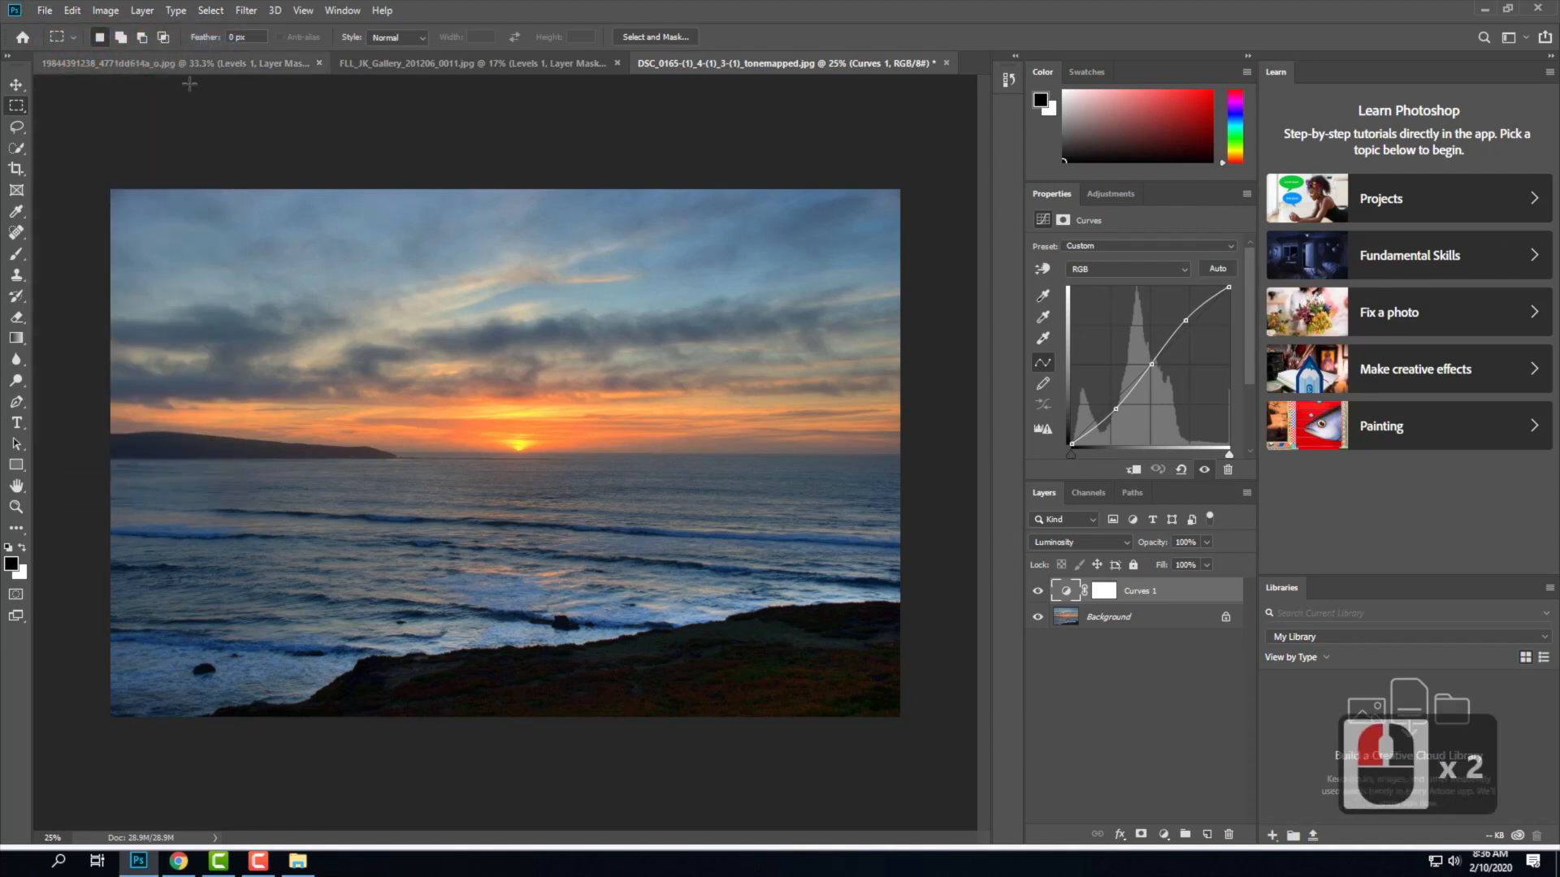
pyautogui.click(293, 863)
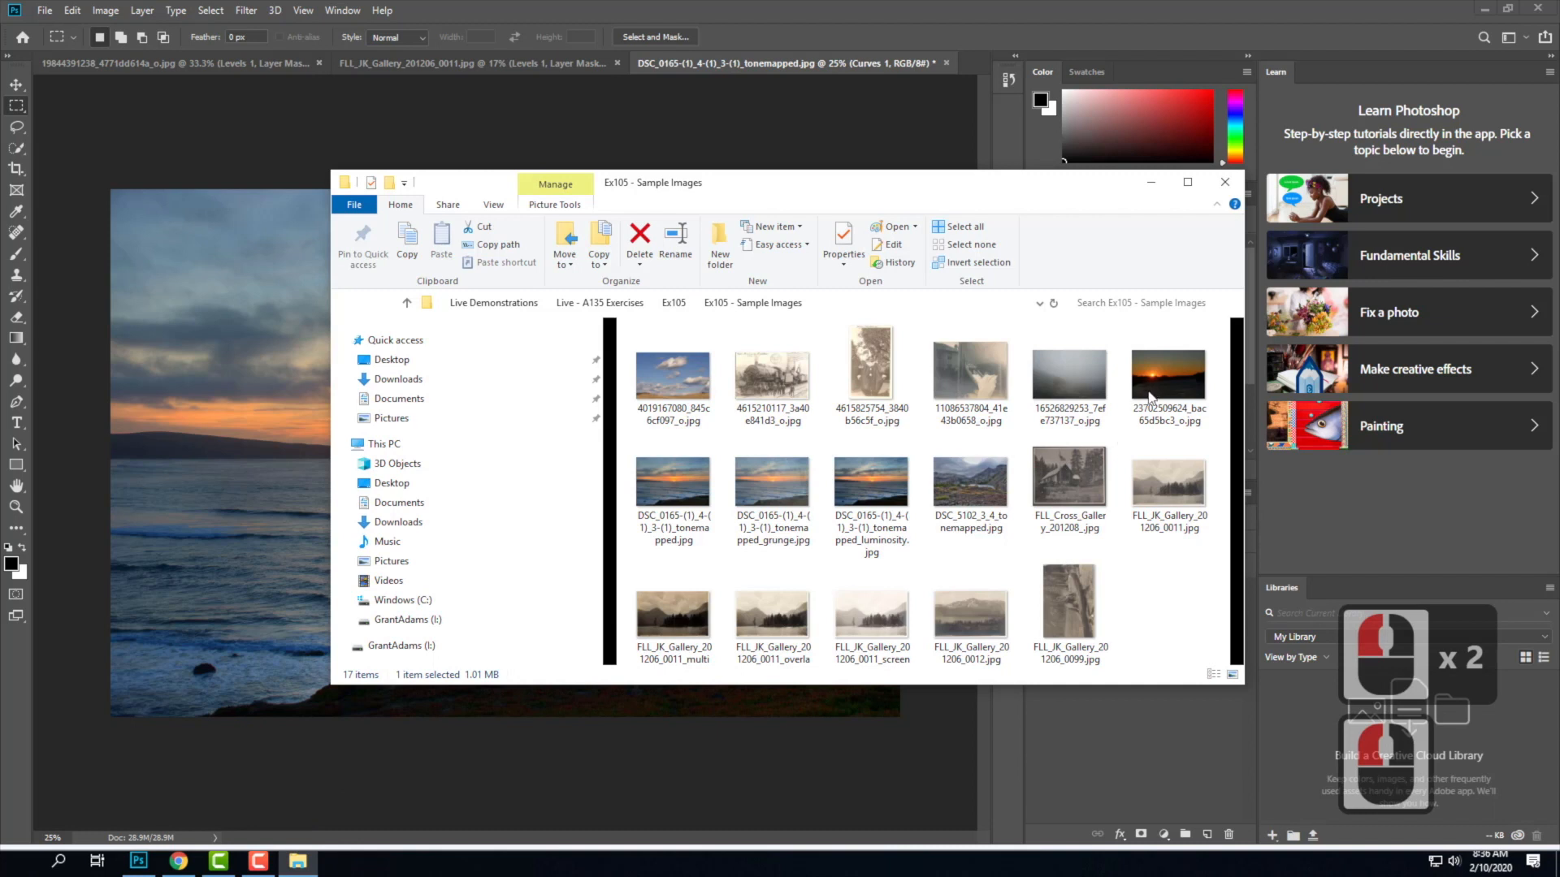
pyautogui.click(1179, 393)
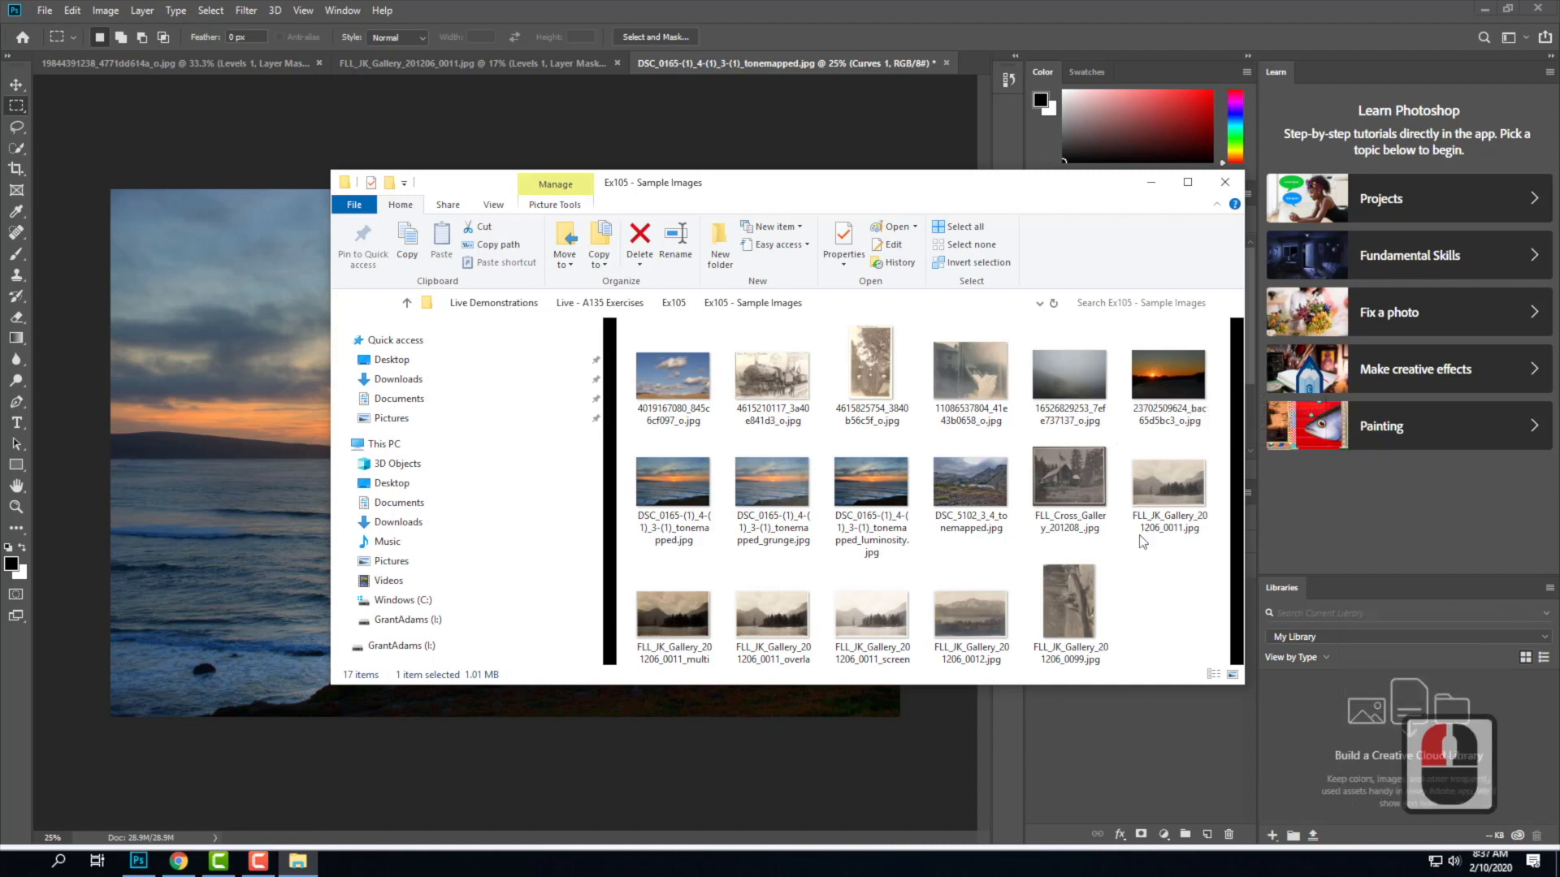
pyautogui.click(1178, 390)
pyautogui.click(1178, 388)
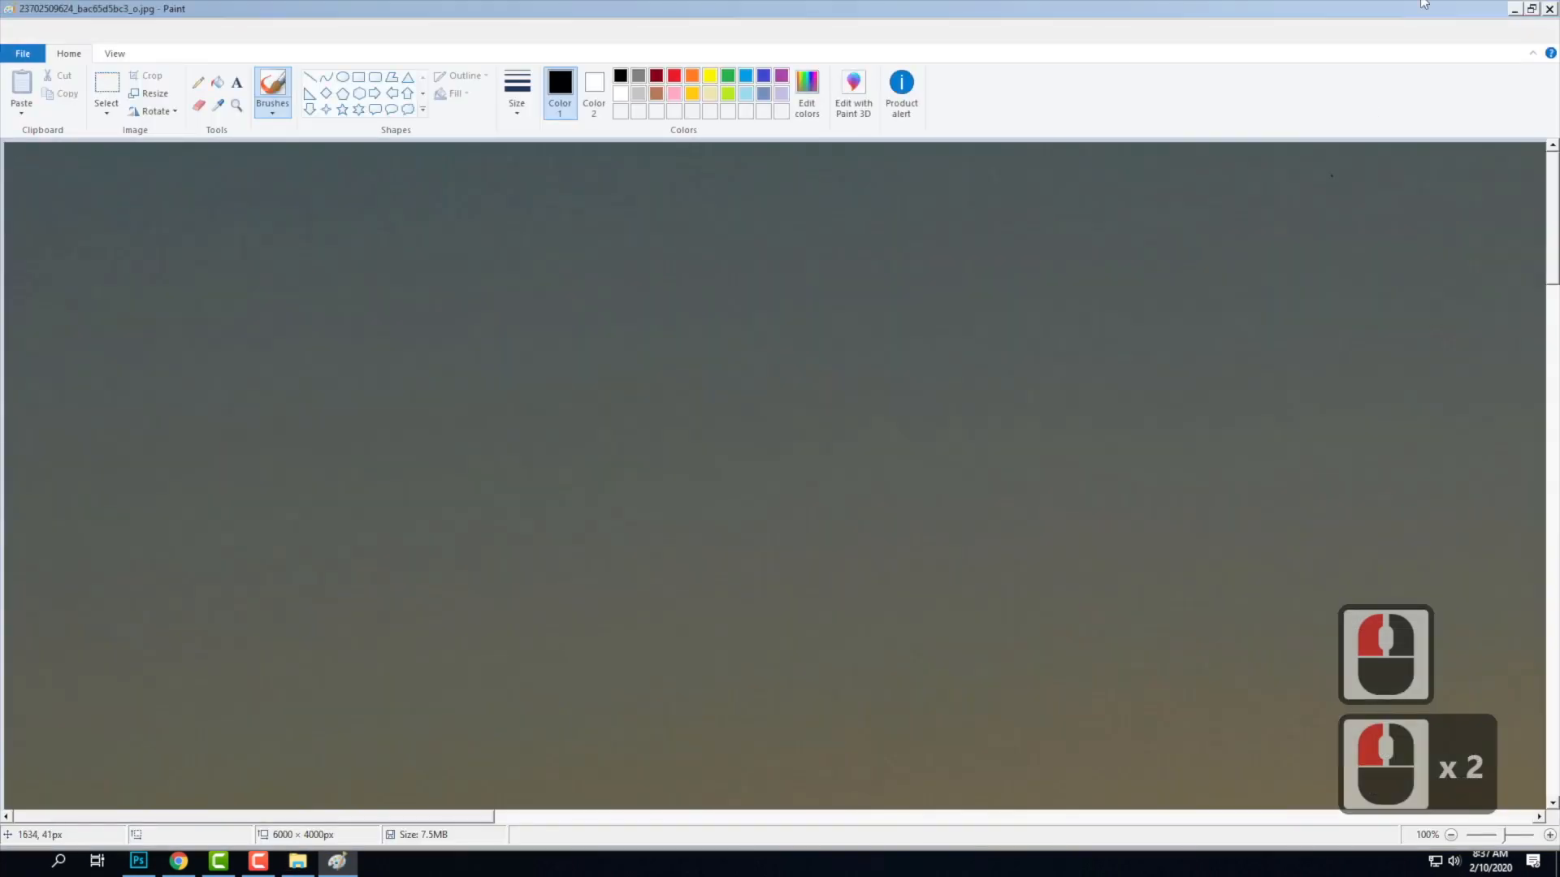
pyautogui.click(1549, 8)
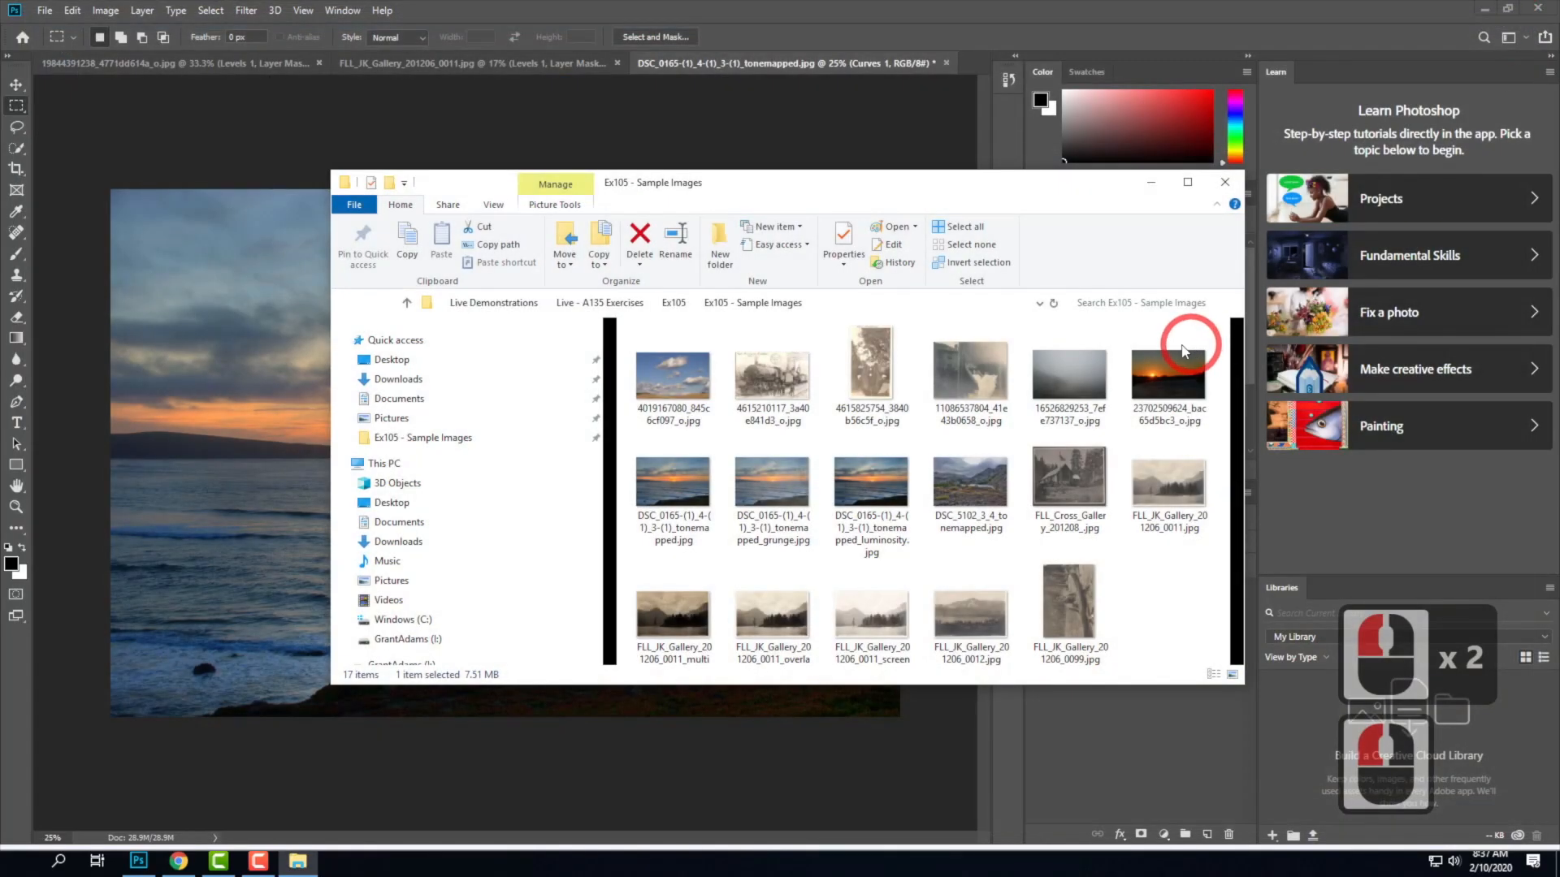
pyautogui.rightClick(1169, 383)
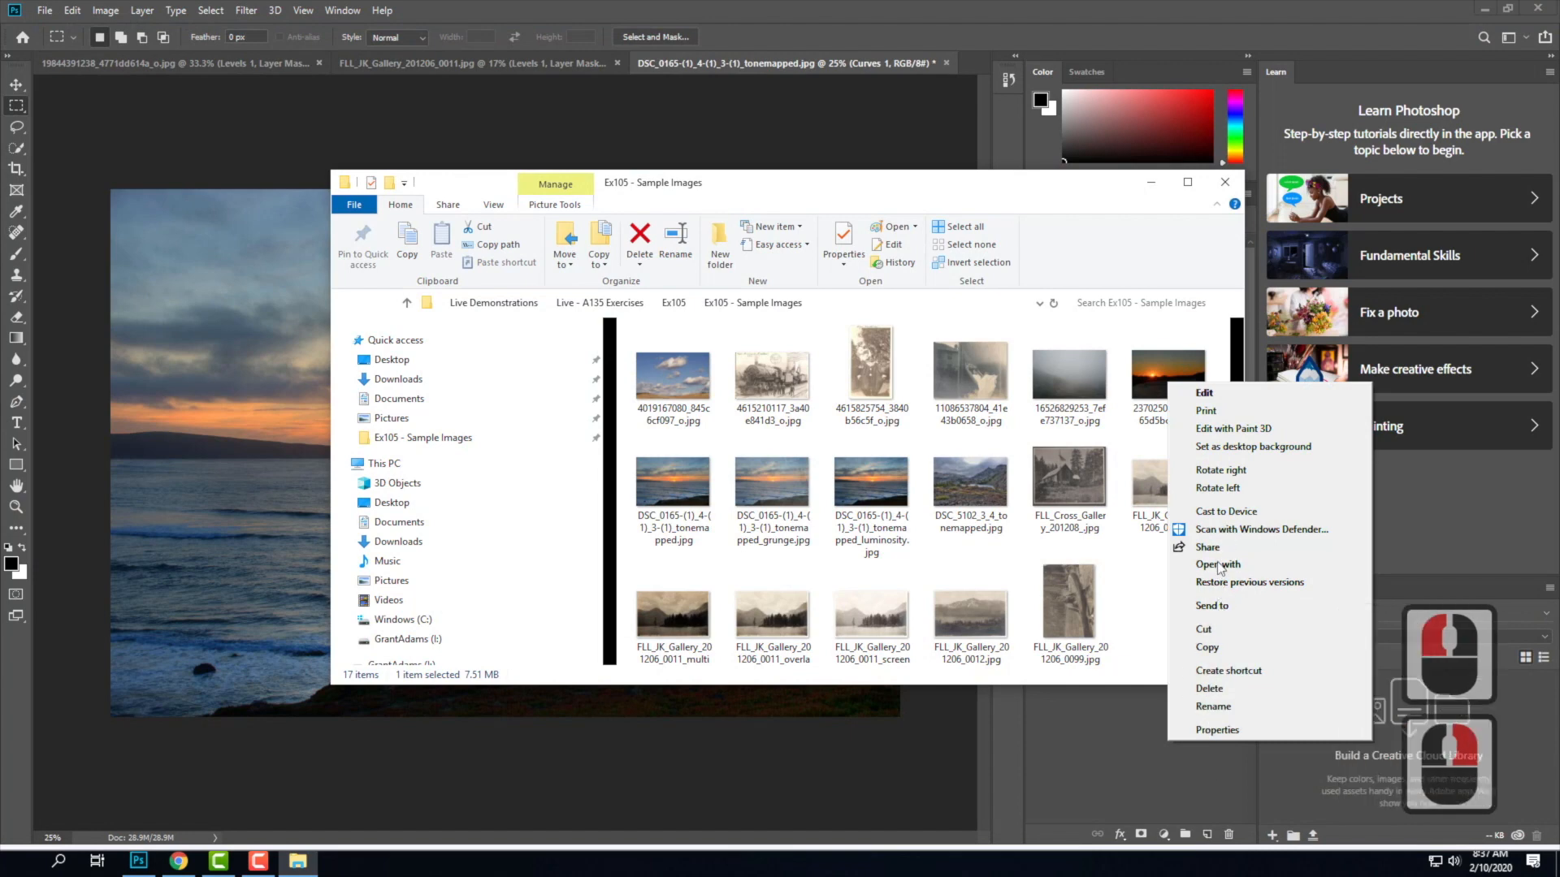
pyautogui.moveTo(1217, 568)
pyautogui.doubleClick(1446, 578)
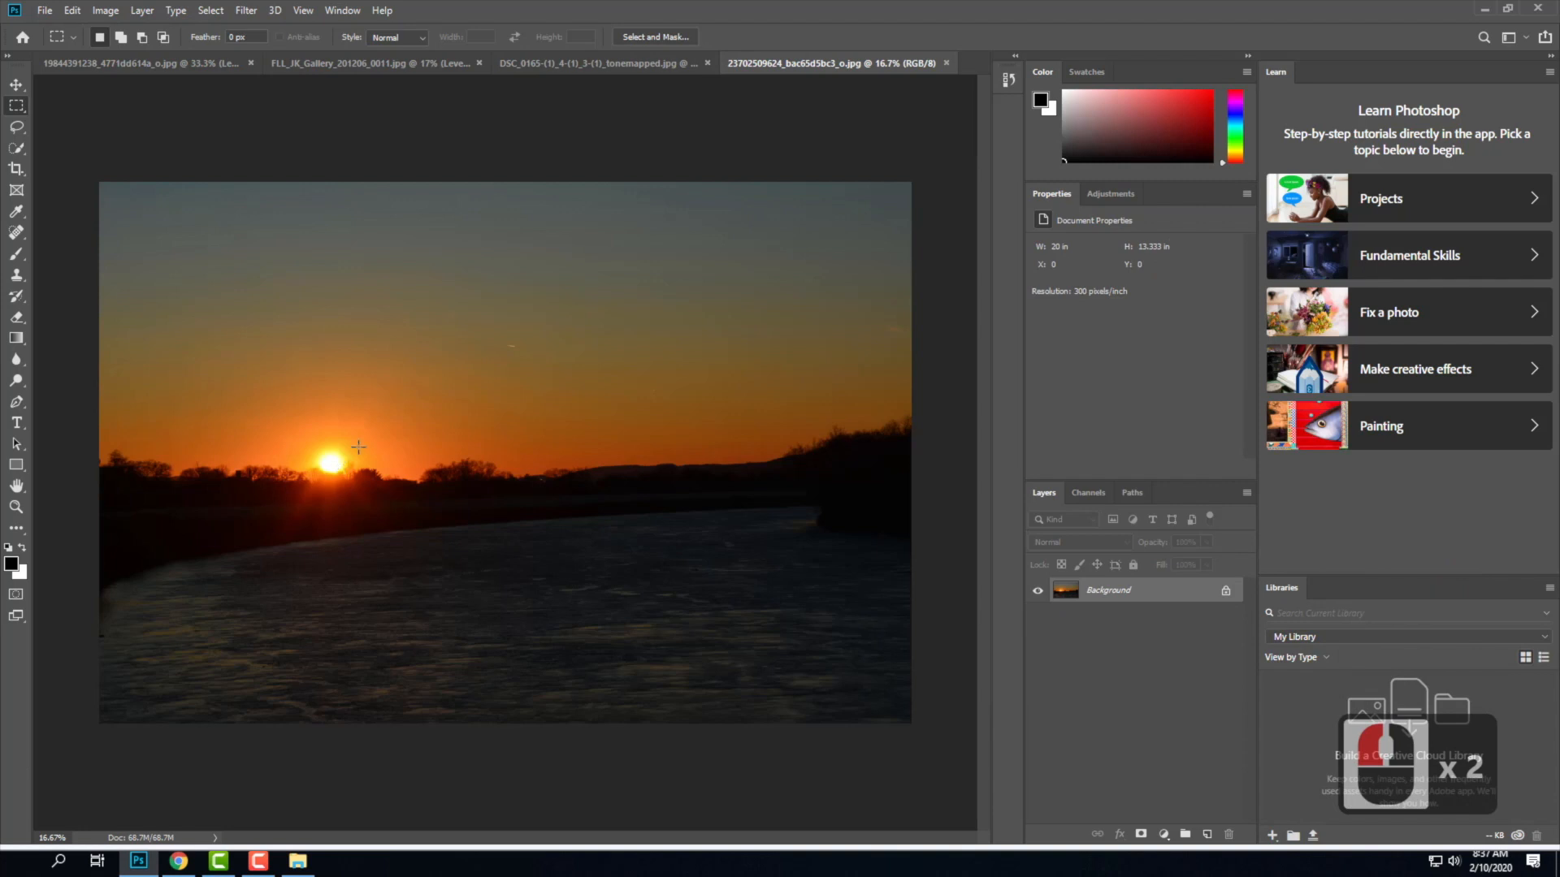
# Add a Curves adjustment layer to the river sunset photo and bend its RGB curve into an S, raising highlights and lowering shadows.
pyautogui.click(142, 11)
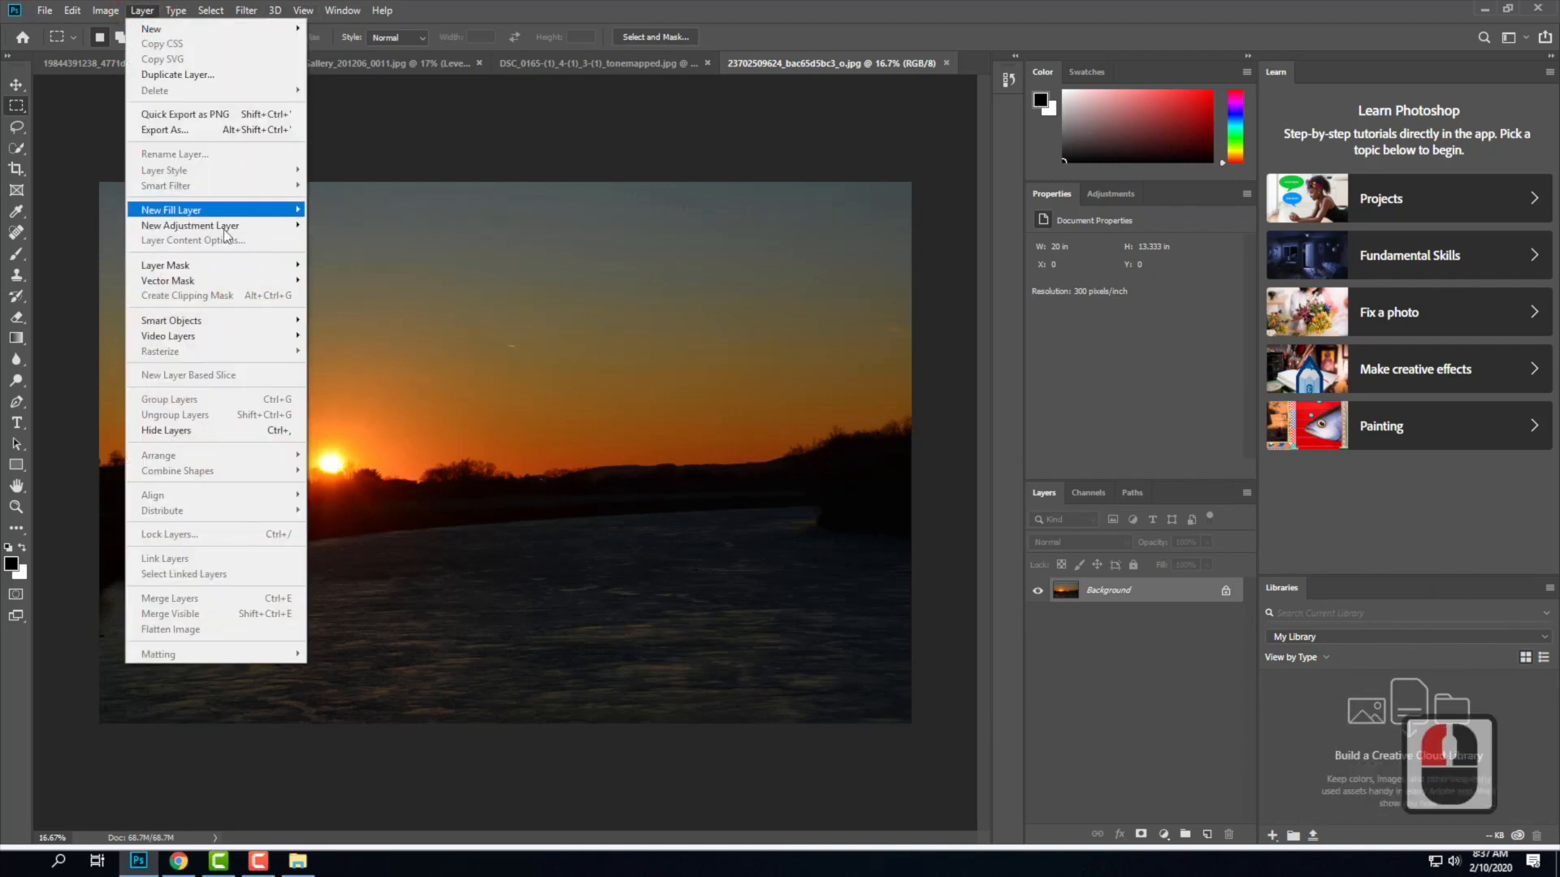
pyautogui.moveTo(222, 231)
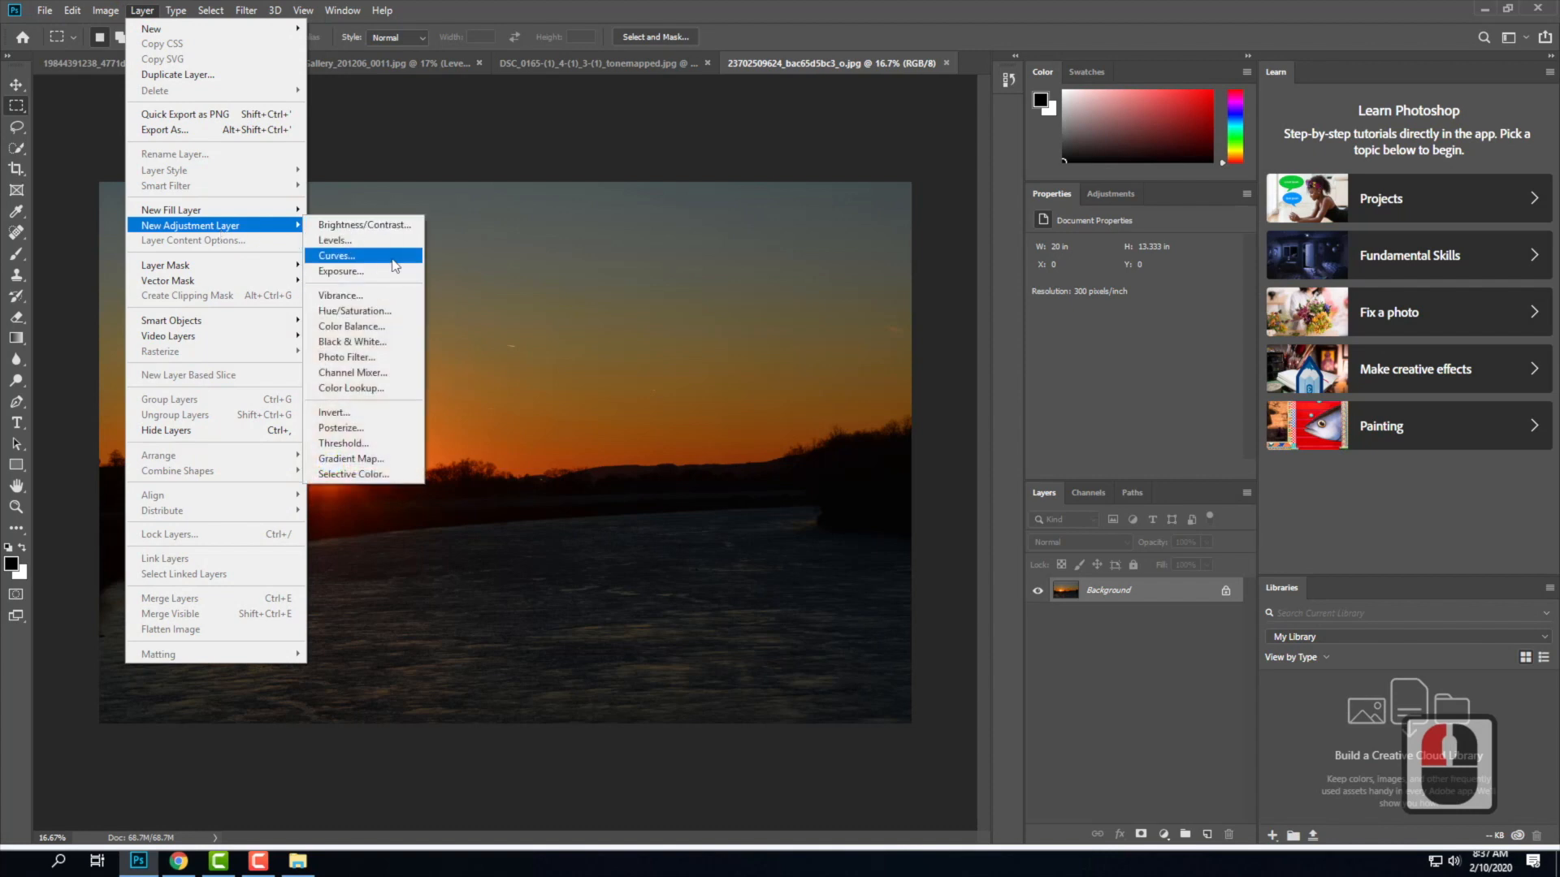
pyautogui.click(394, 260)
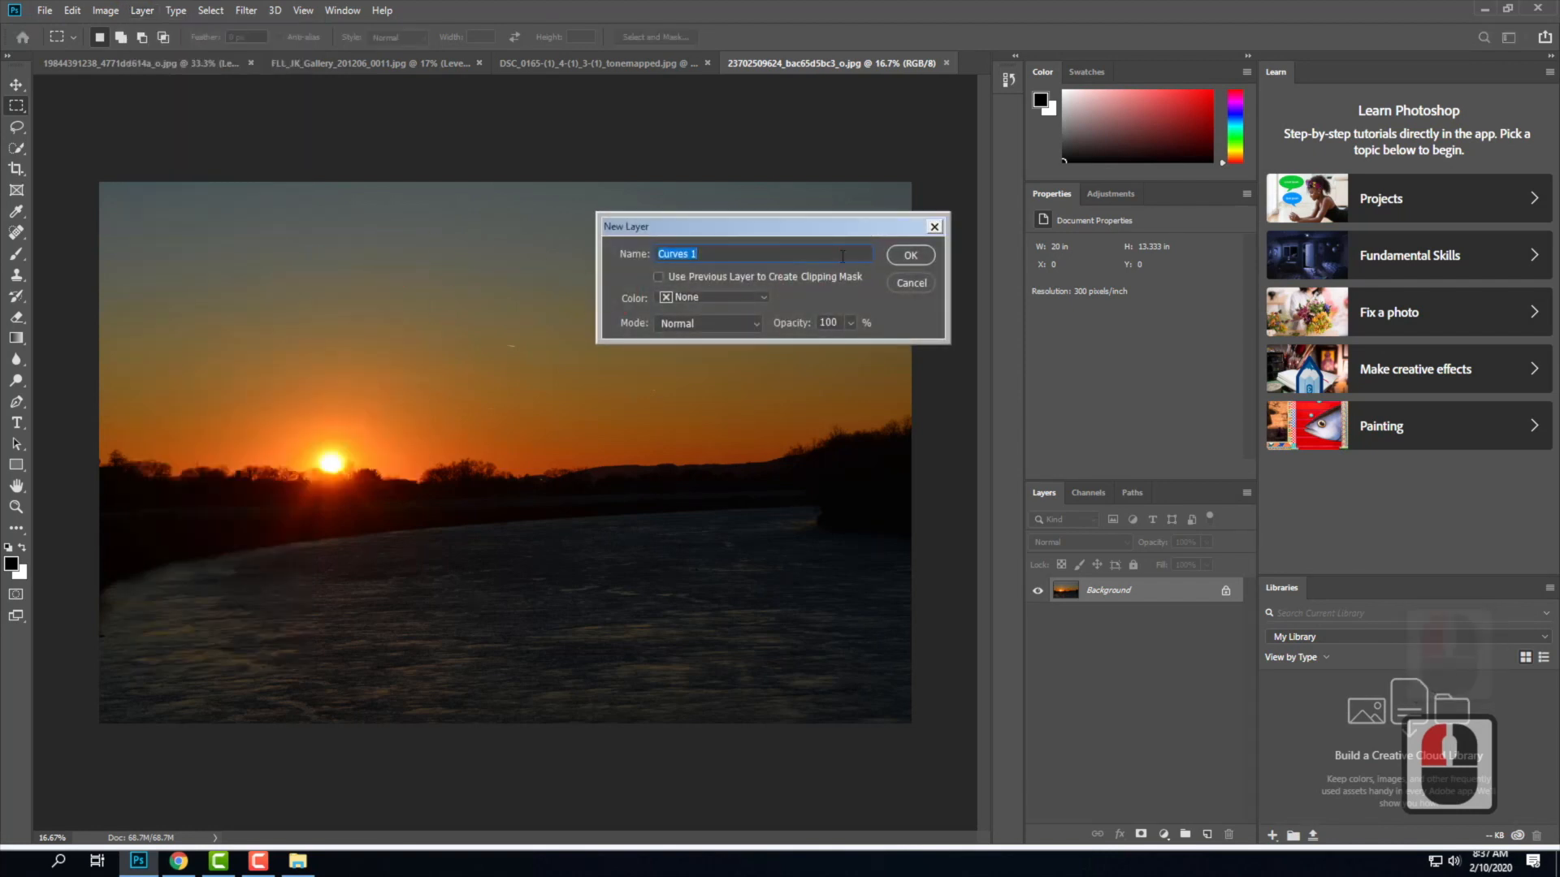
pyautogui.click(910, 256)
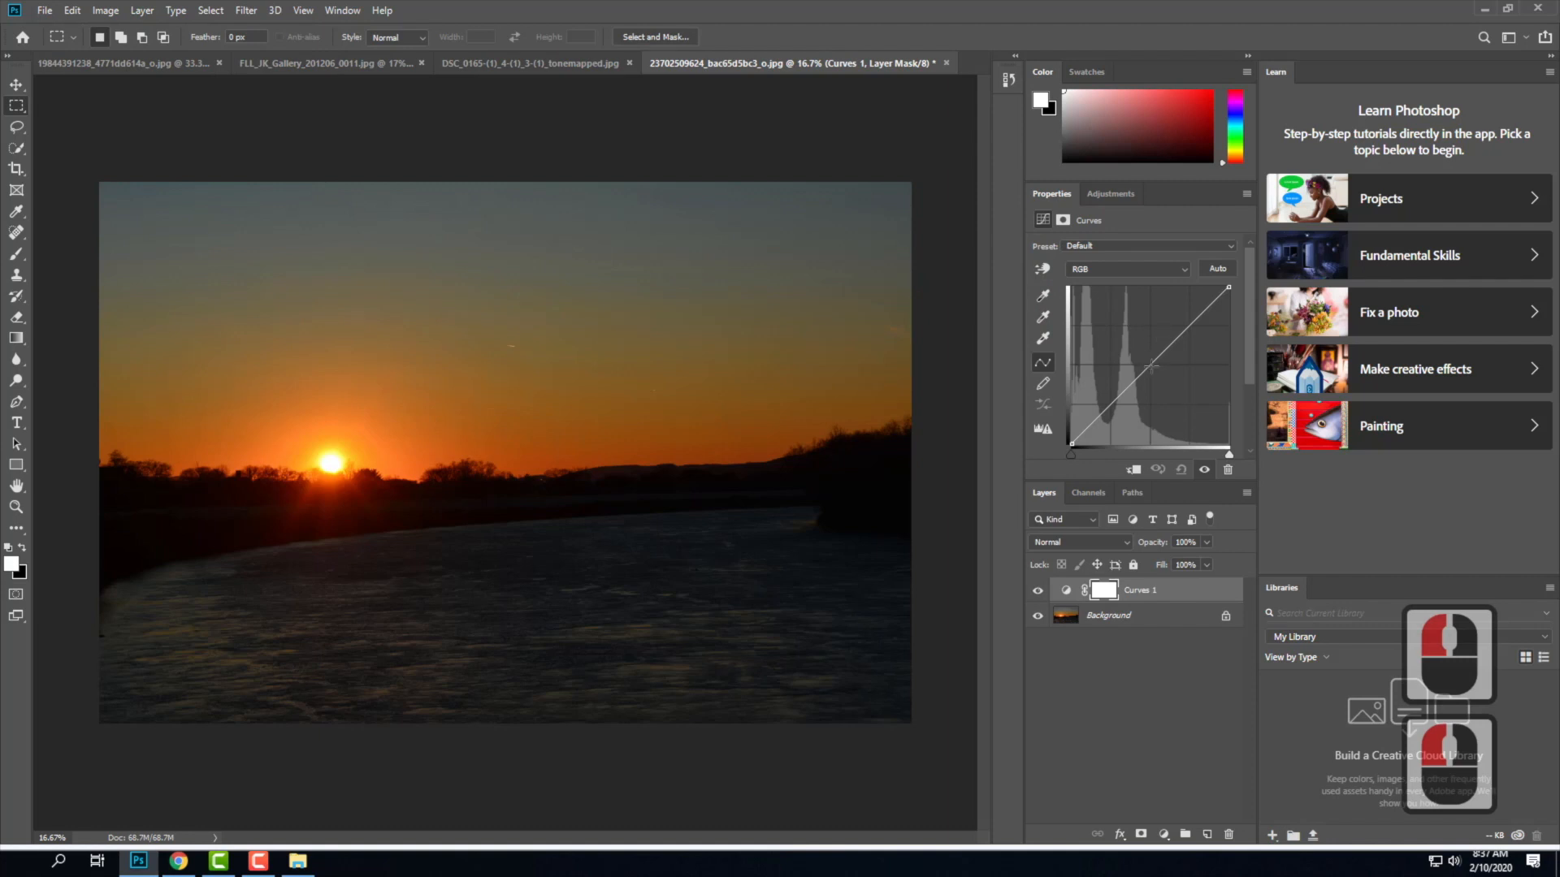
pyautogui.click(1150, 362)
pyautogui.moveTo(1200, 308); pyautogui.dragTo(1182, 321)
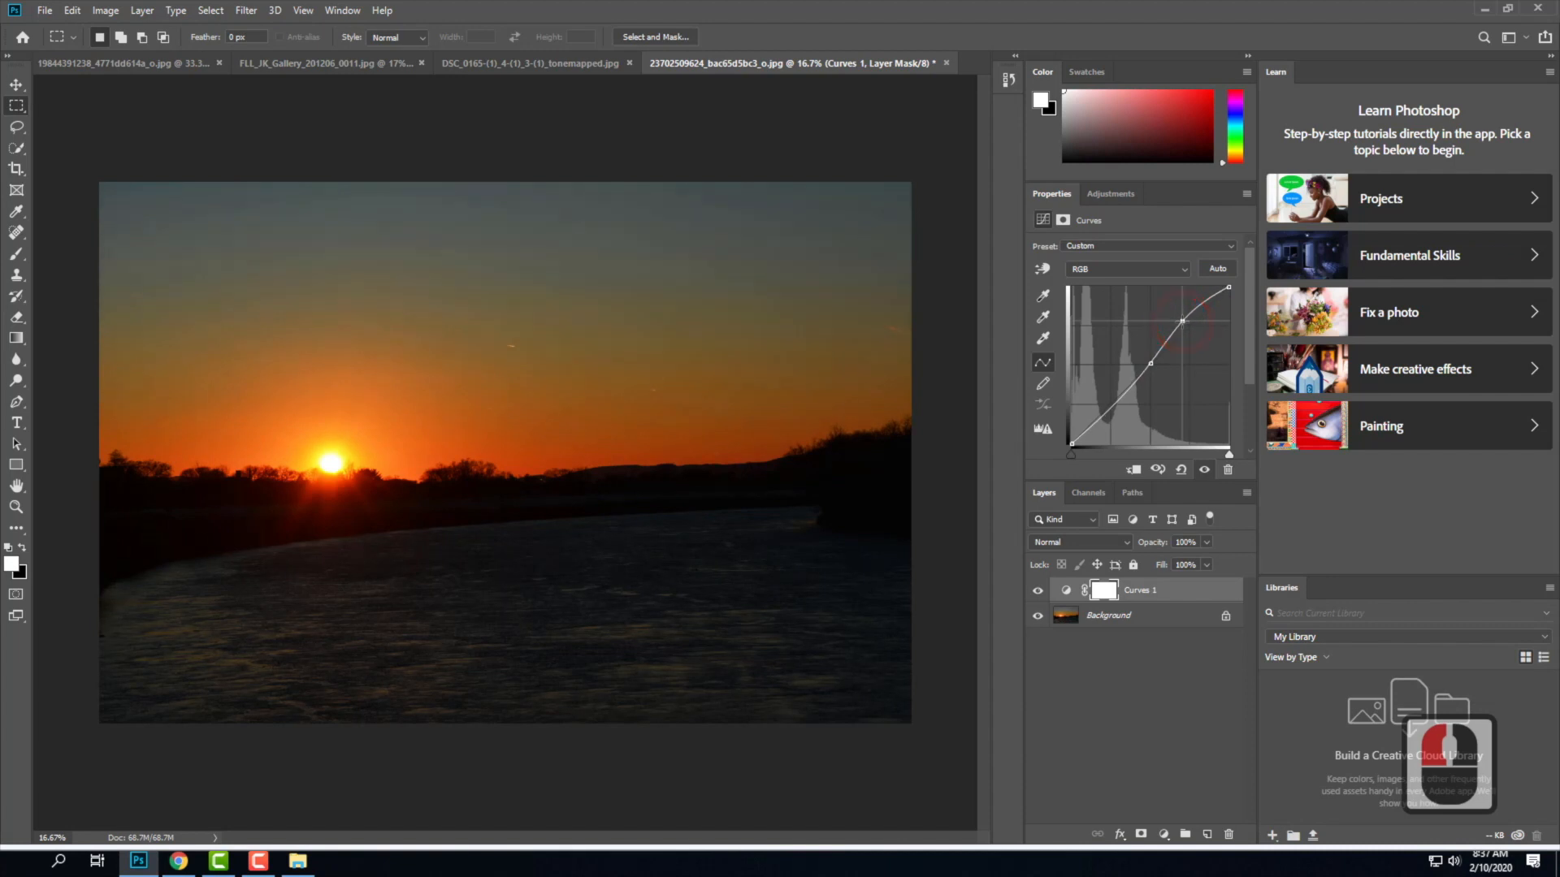
pyautogui.moveTo(1121, 400); pyautogui.dragTo(1121, 407)
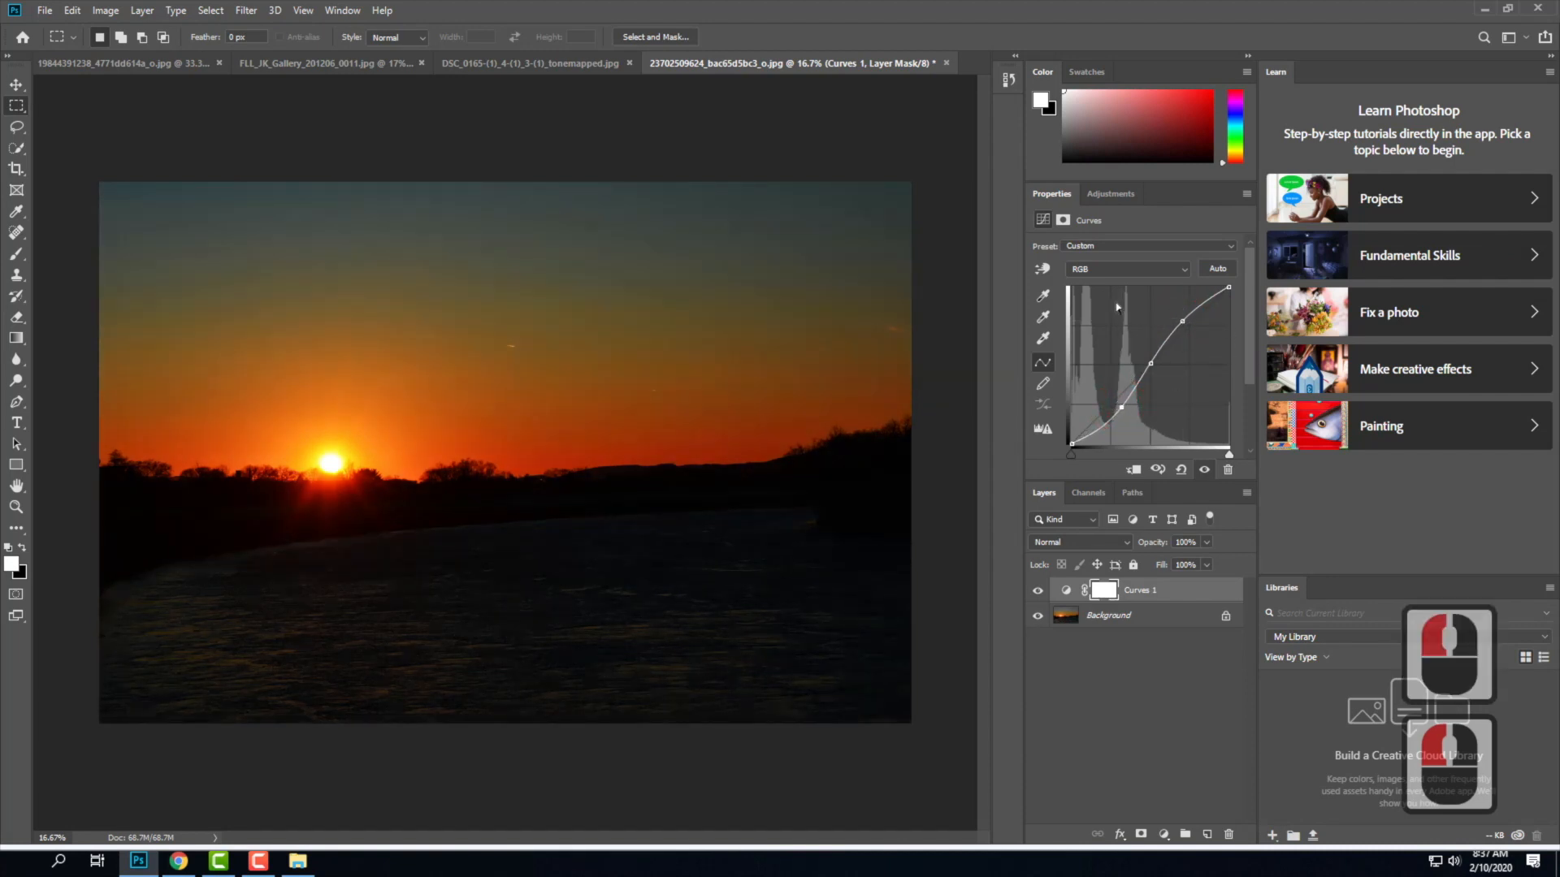
# Set the river sunset's Curves 1 layer to Luminosity blending and toggle its visibility to compare the result with the original.
pyautogui.click(1077, 542)
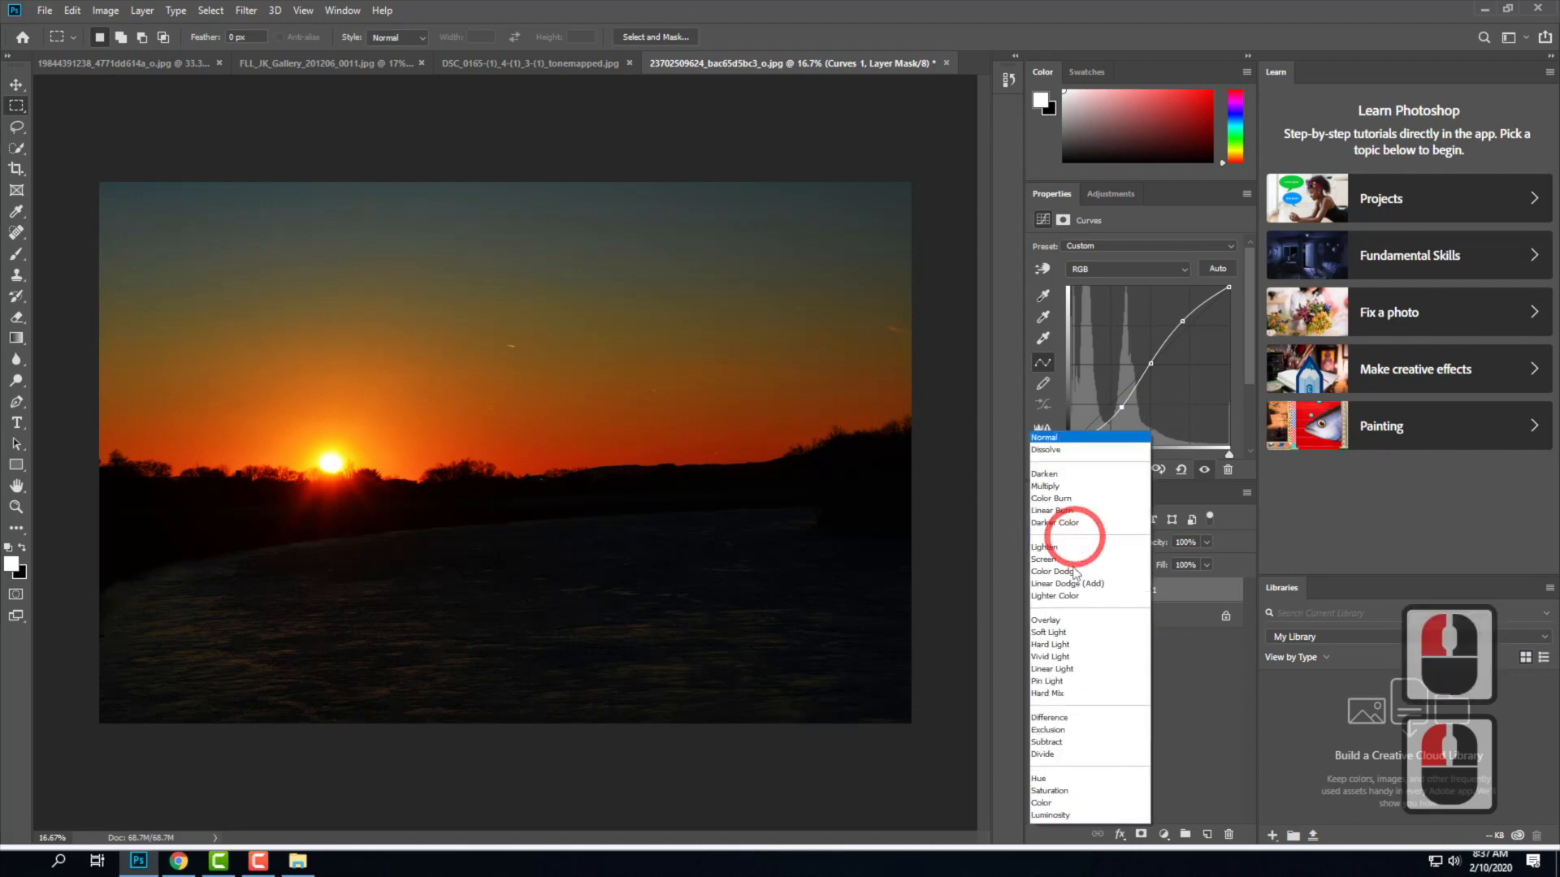
pyautogui.click(1056, 815)
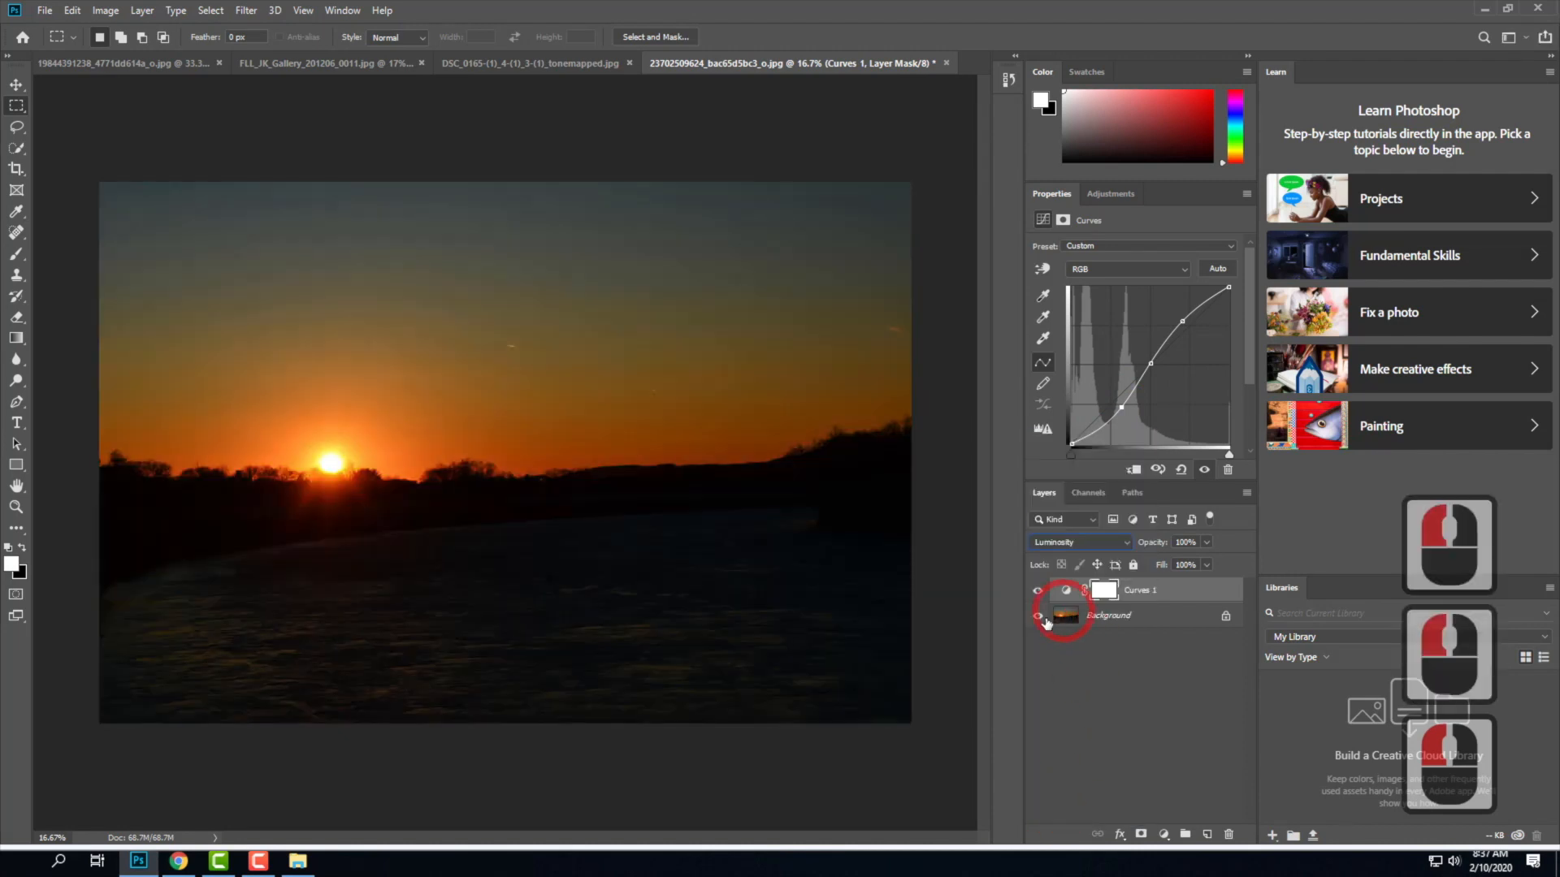
pyautogui.click(1037, 593)
pyautogui.click(1037, 593)
pyautogui.click(1038, 593)
pyautogui.click(1036, 595)
pyautogui.click(1037, 594)
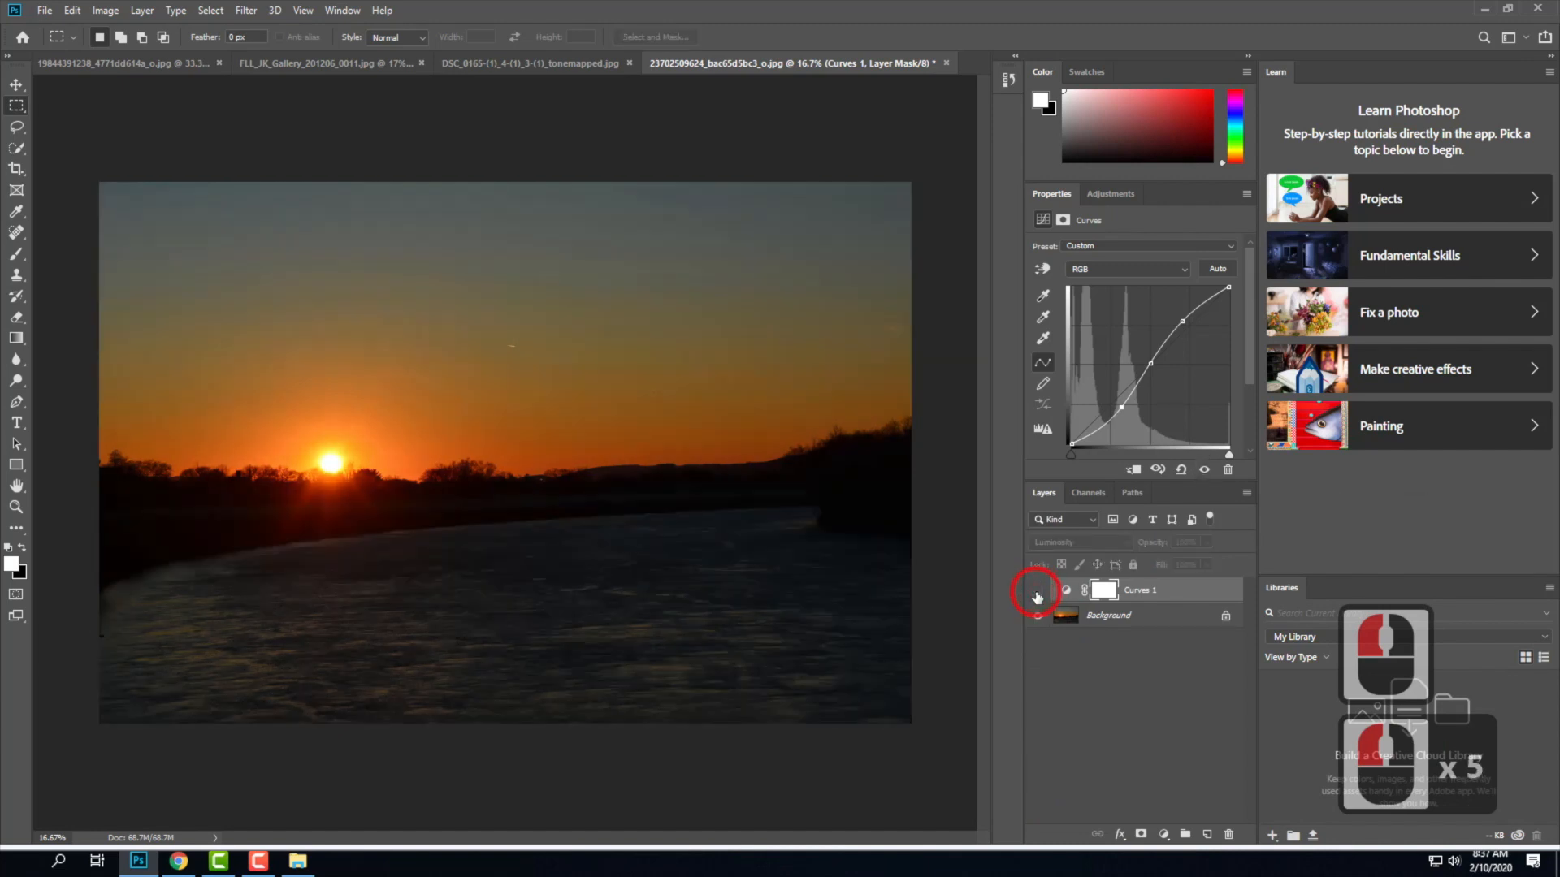
pyautogui.click(1037, 595)
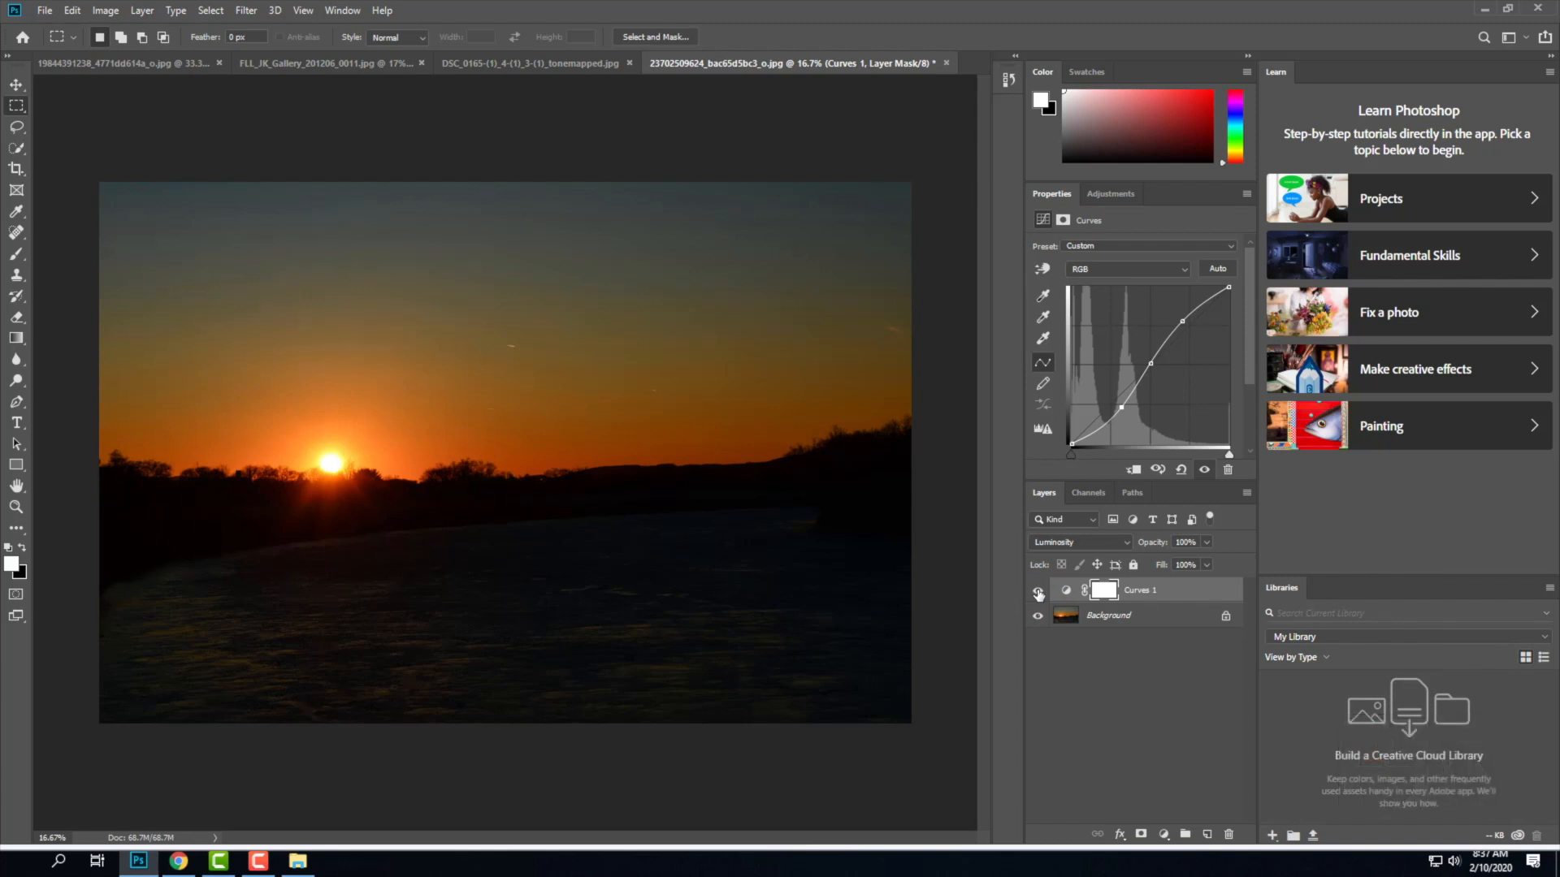
# Bring the coastal sunset document forward, switch to Chrome, and go to the image search field on the CC Search page.
pyautogui.click(534, 63)
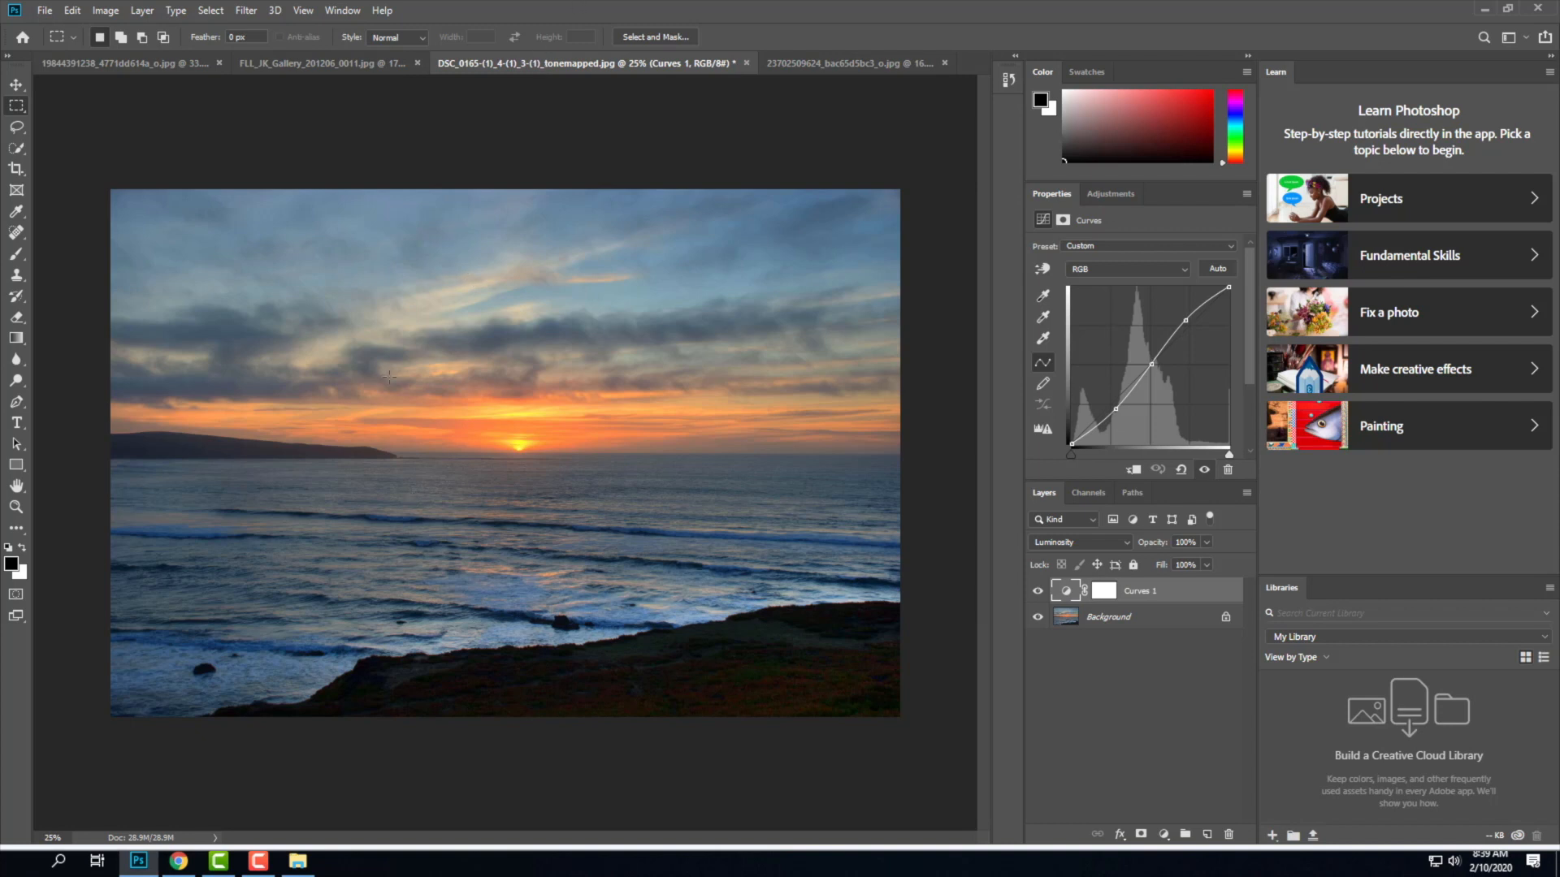
pyautogui.click(184, 865)
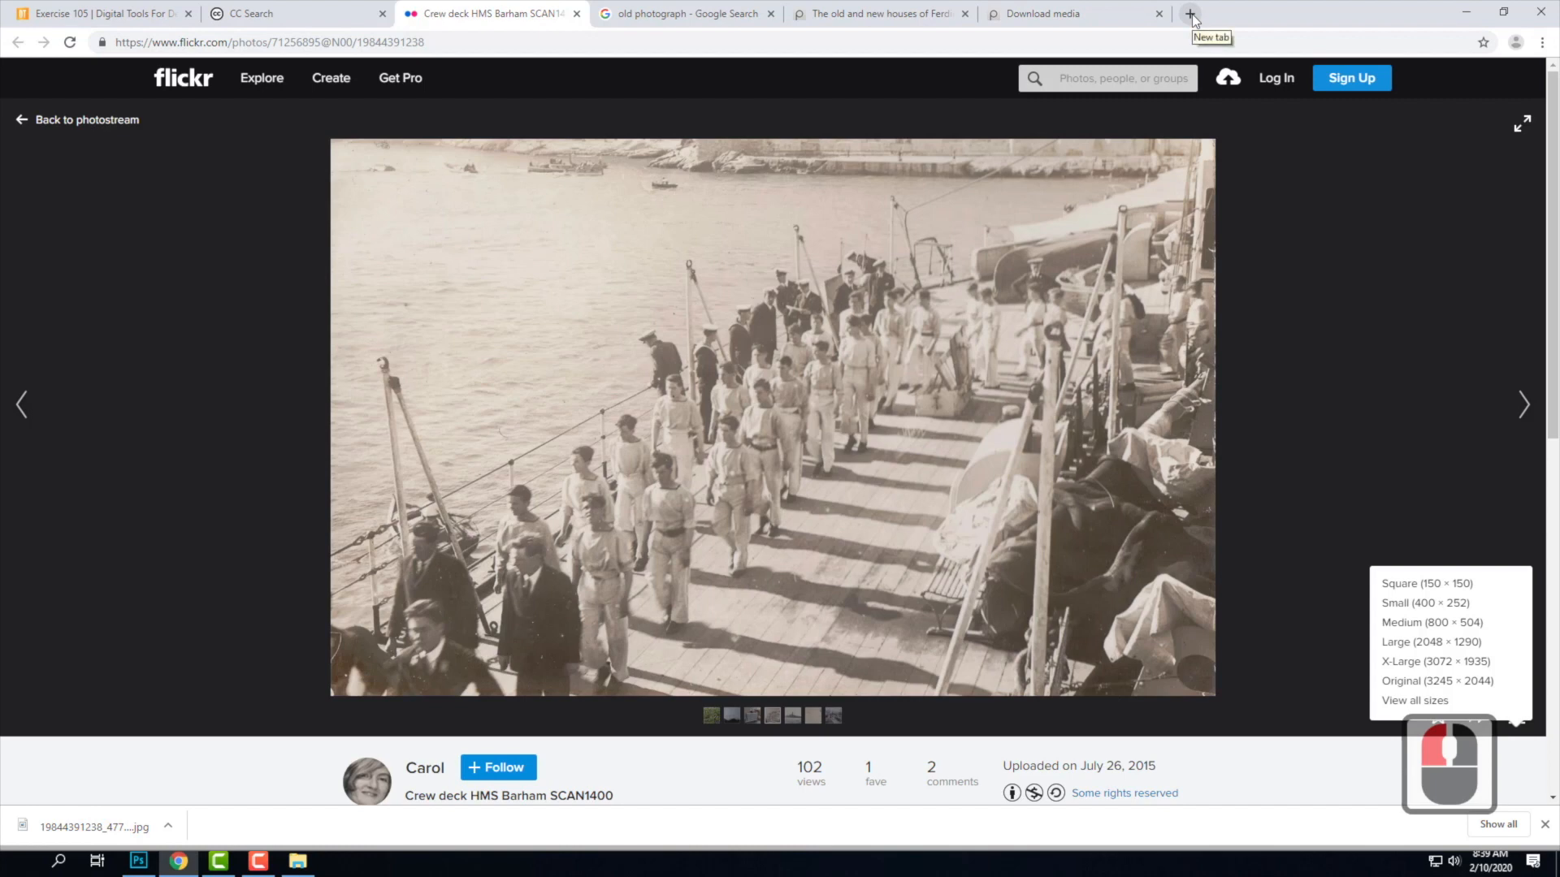
pyautogui.click(329, 10)
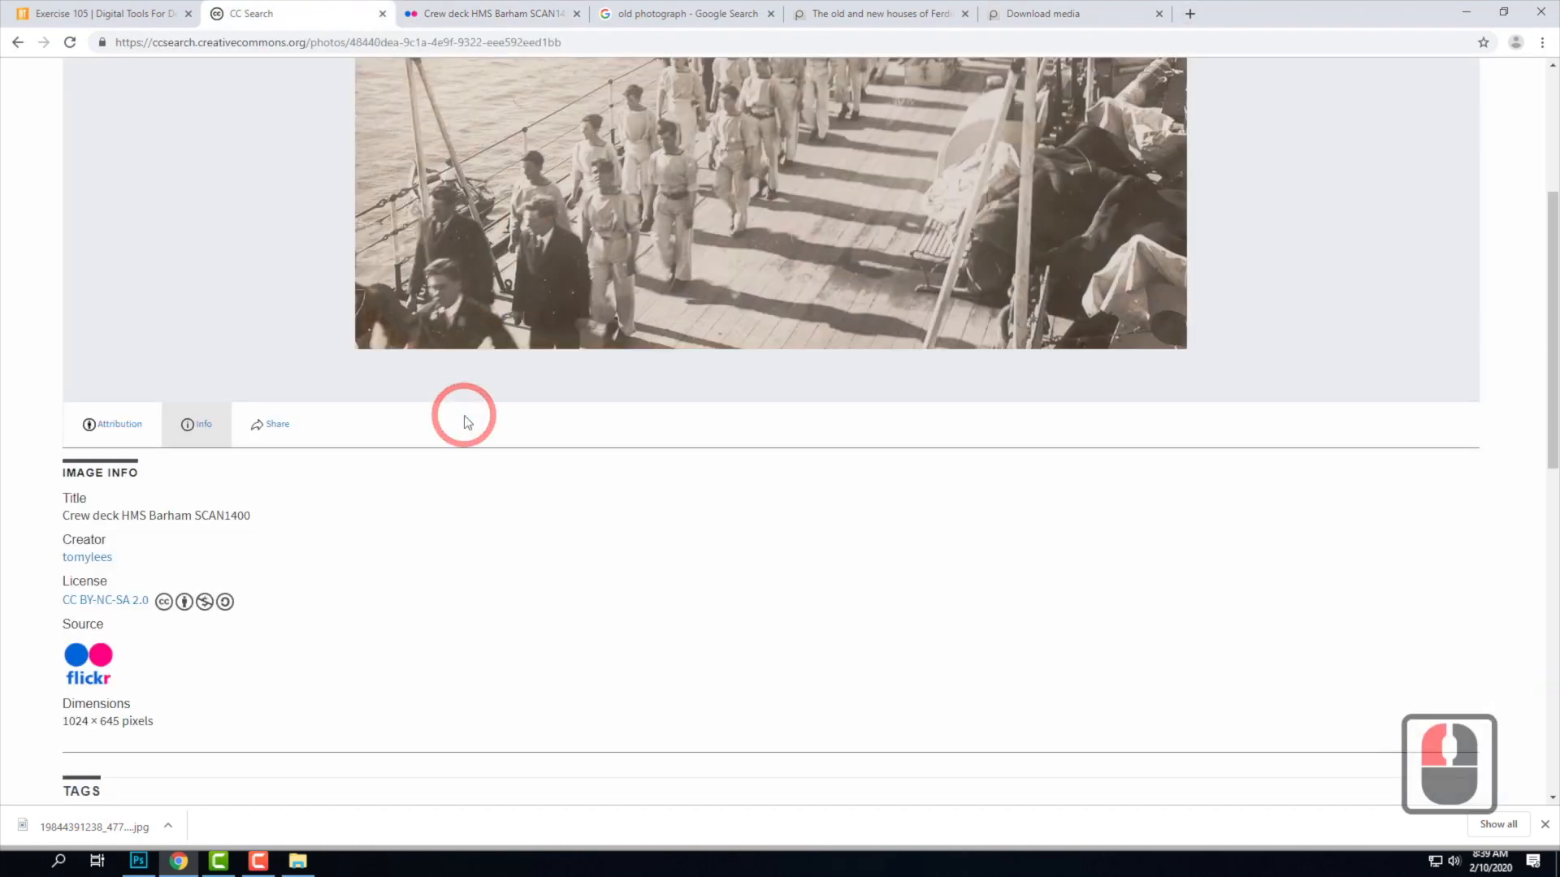
pyautogui.scroll(15, 459, 415)
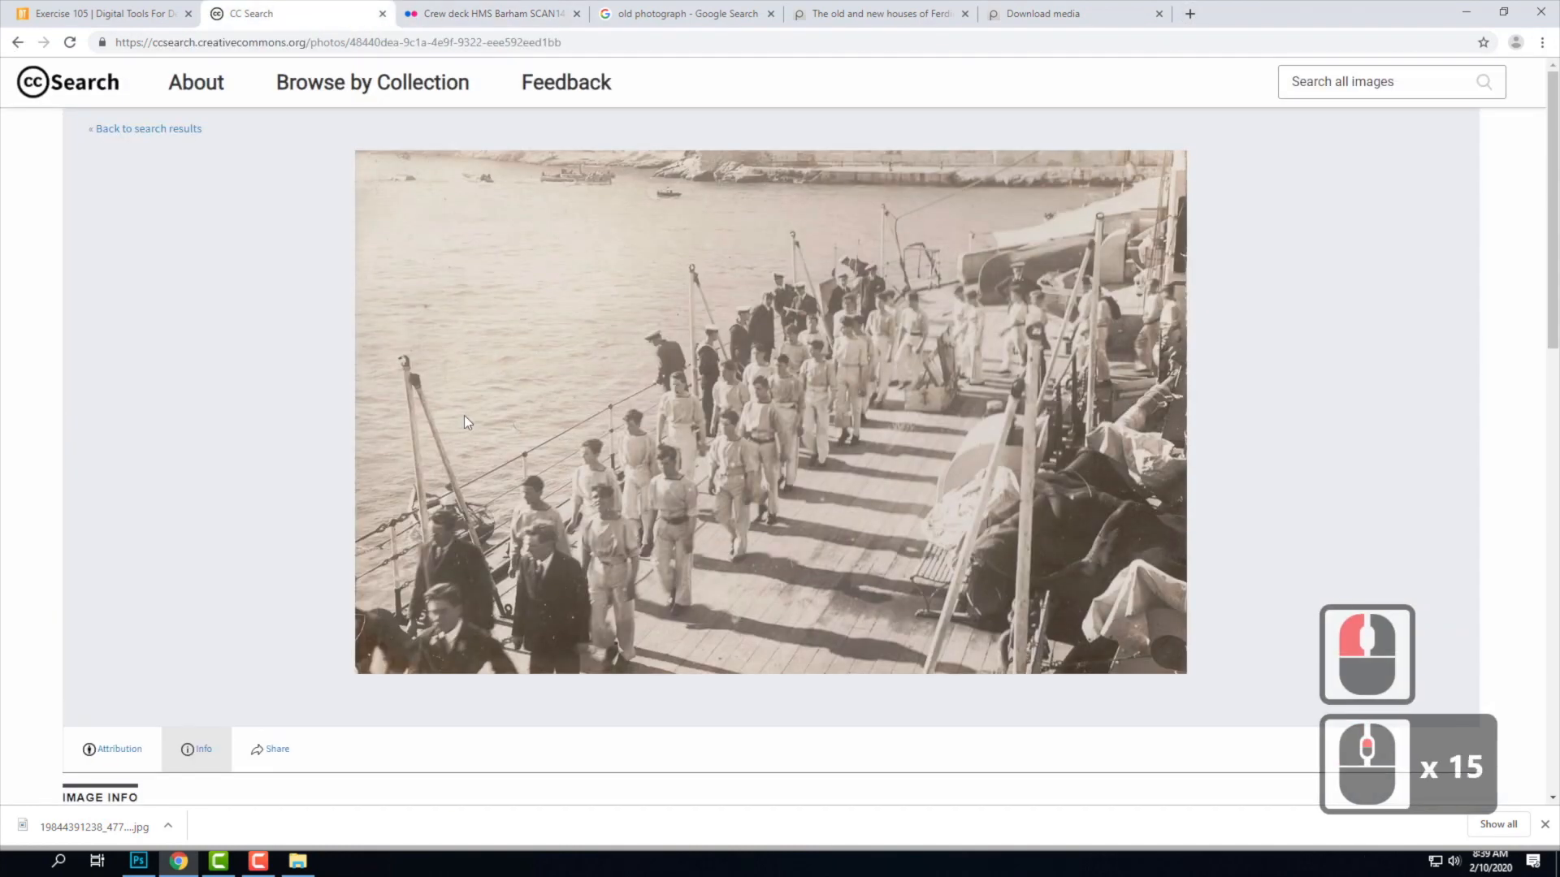
pyautogui.click(1378, 84)
# Open Google Images in a new browser tab and search for "grunge texture".
pyautogui.click(1194, 16)
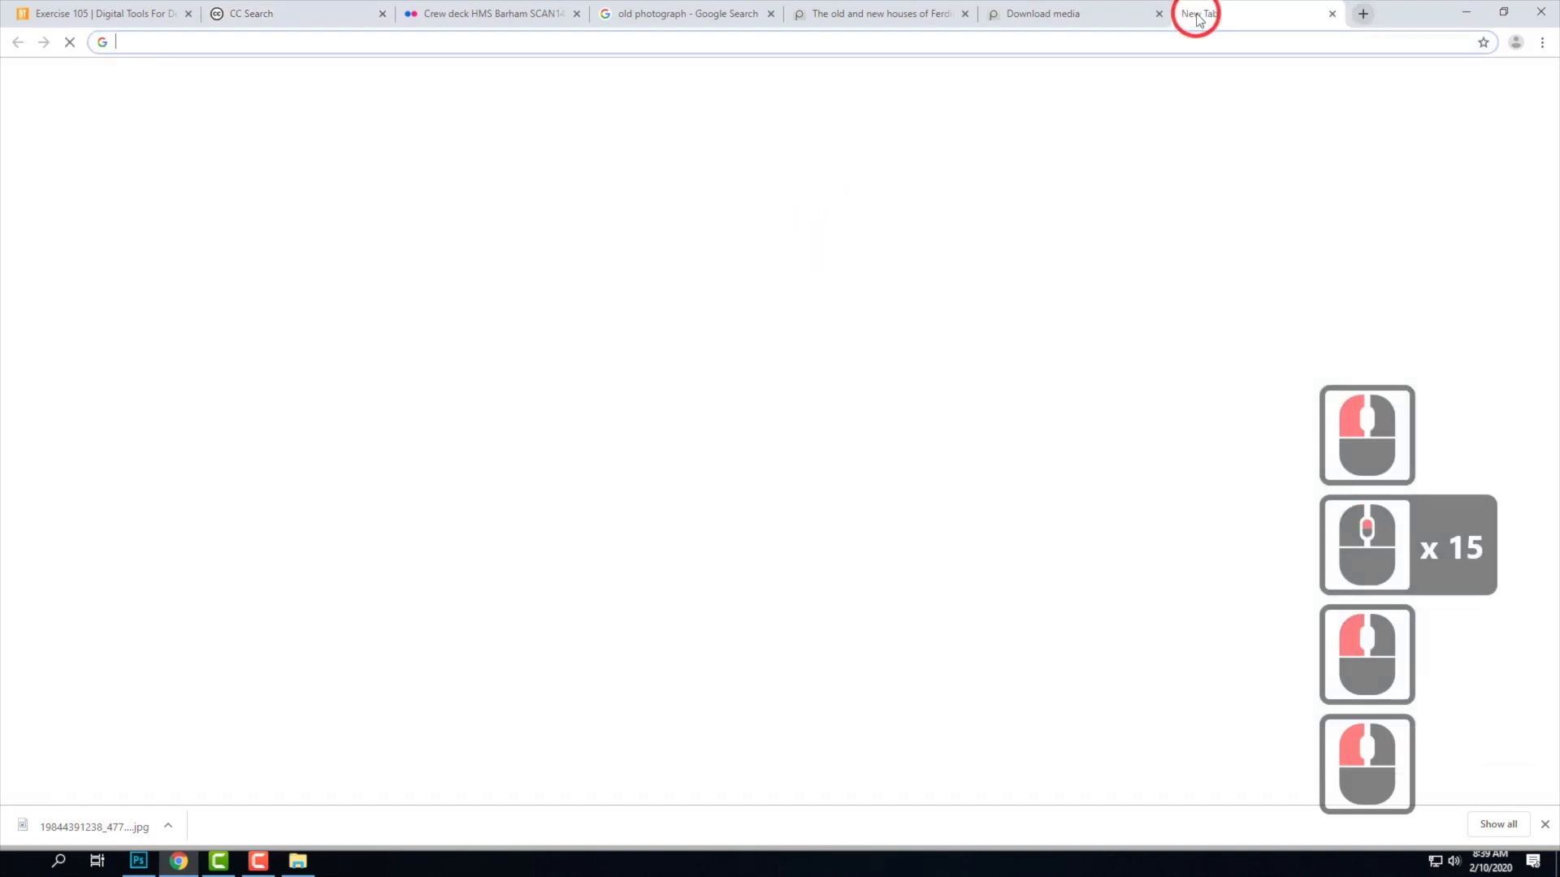
pyautogui.write('images.')
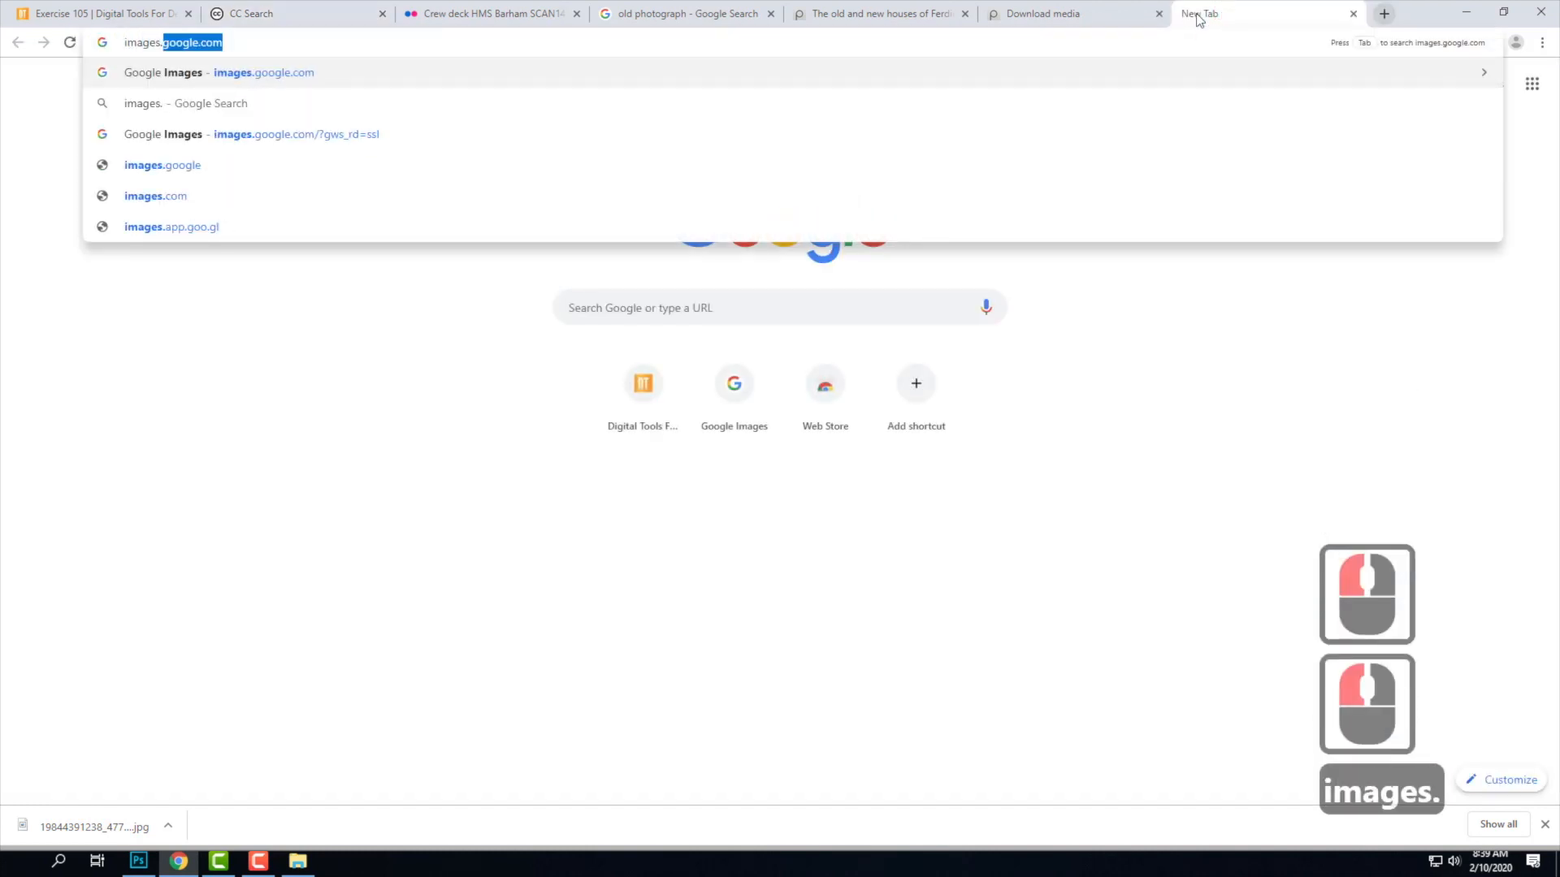
pyautogui.press('Return')
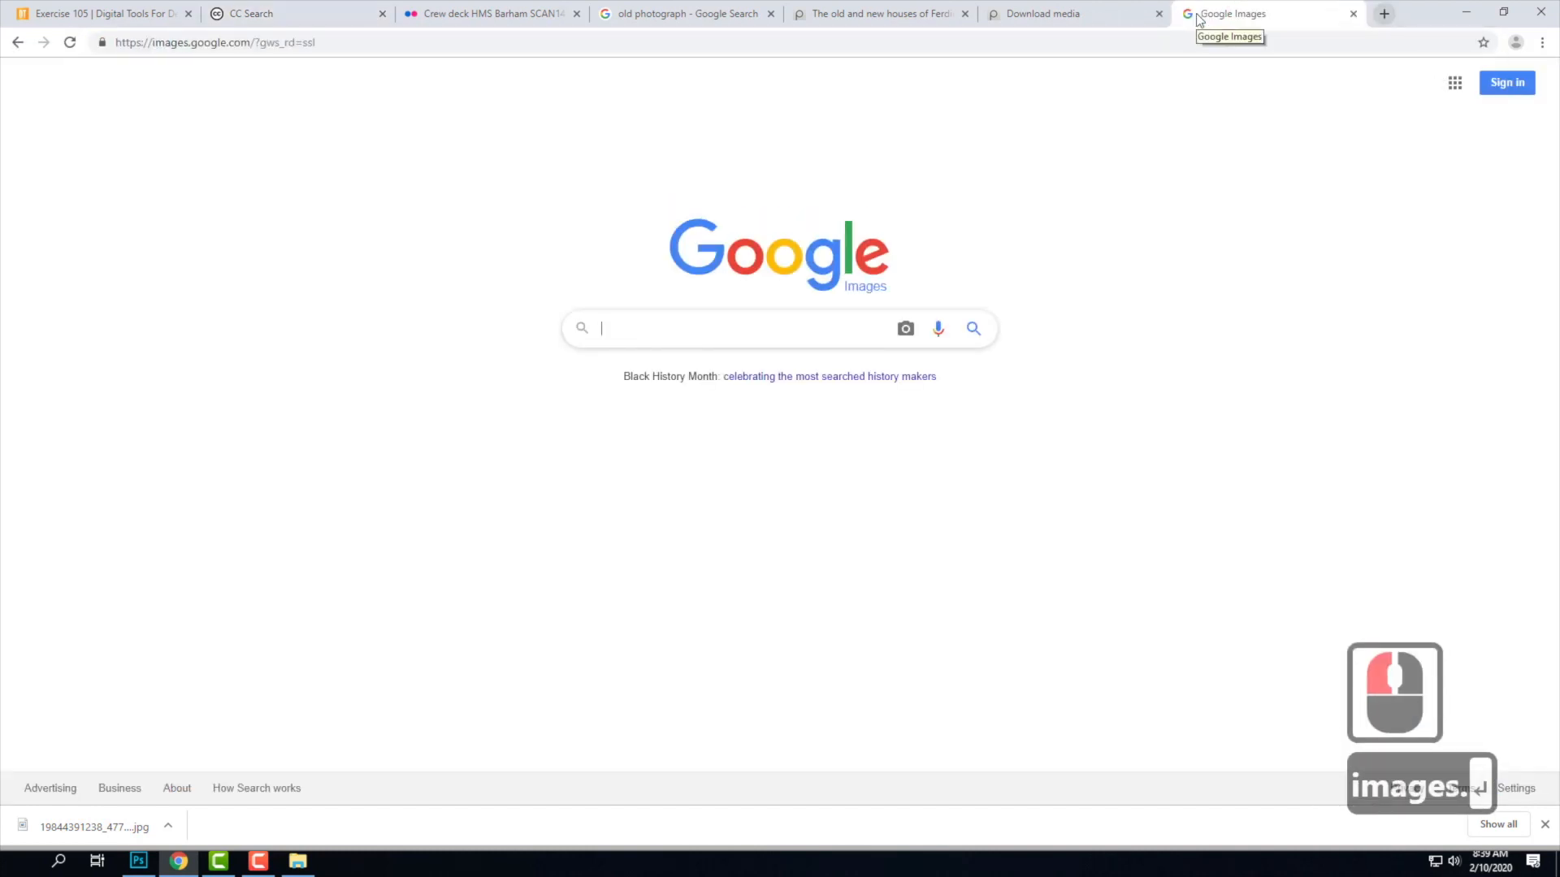
pyautogui.write('grunge text')
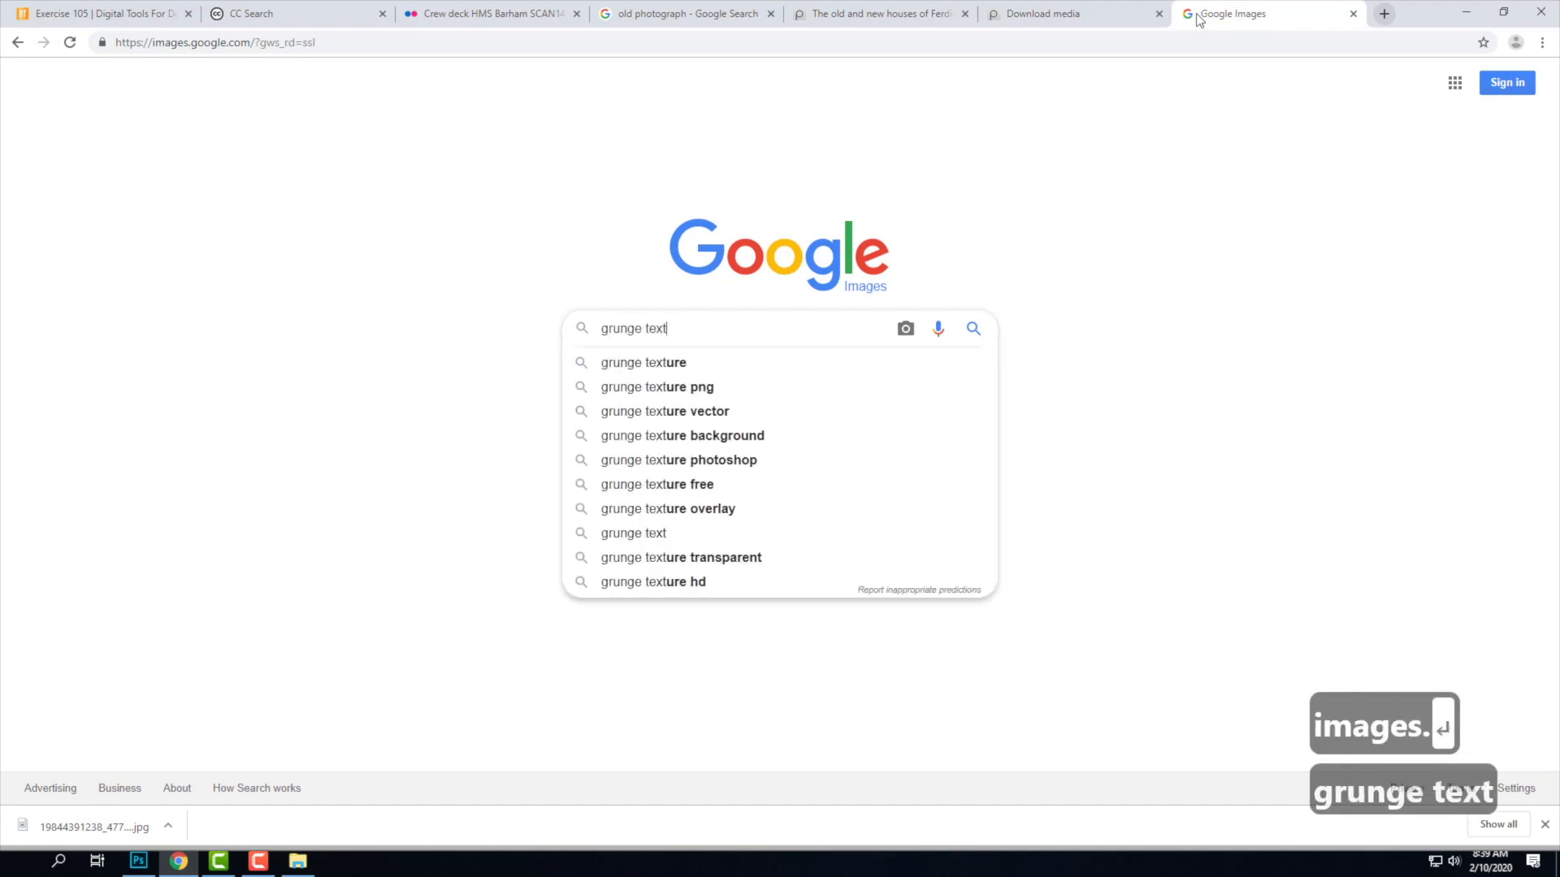
pyautogui.write('ure')
pyautogui.press('Return')
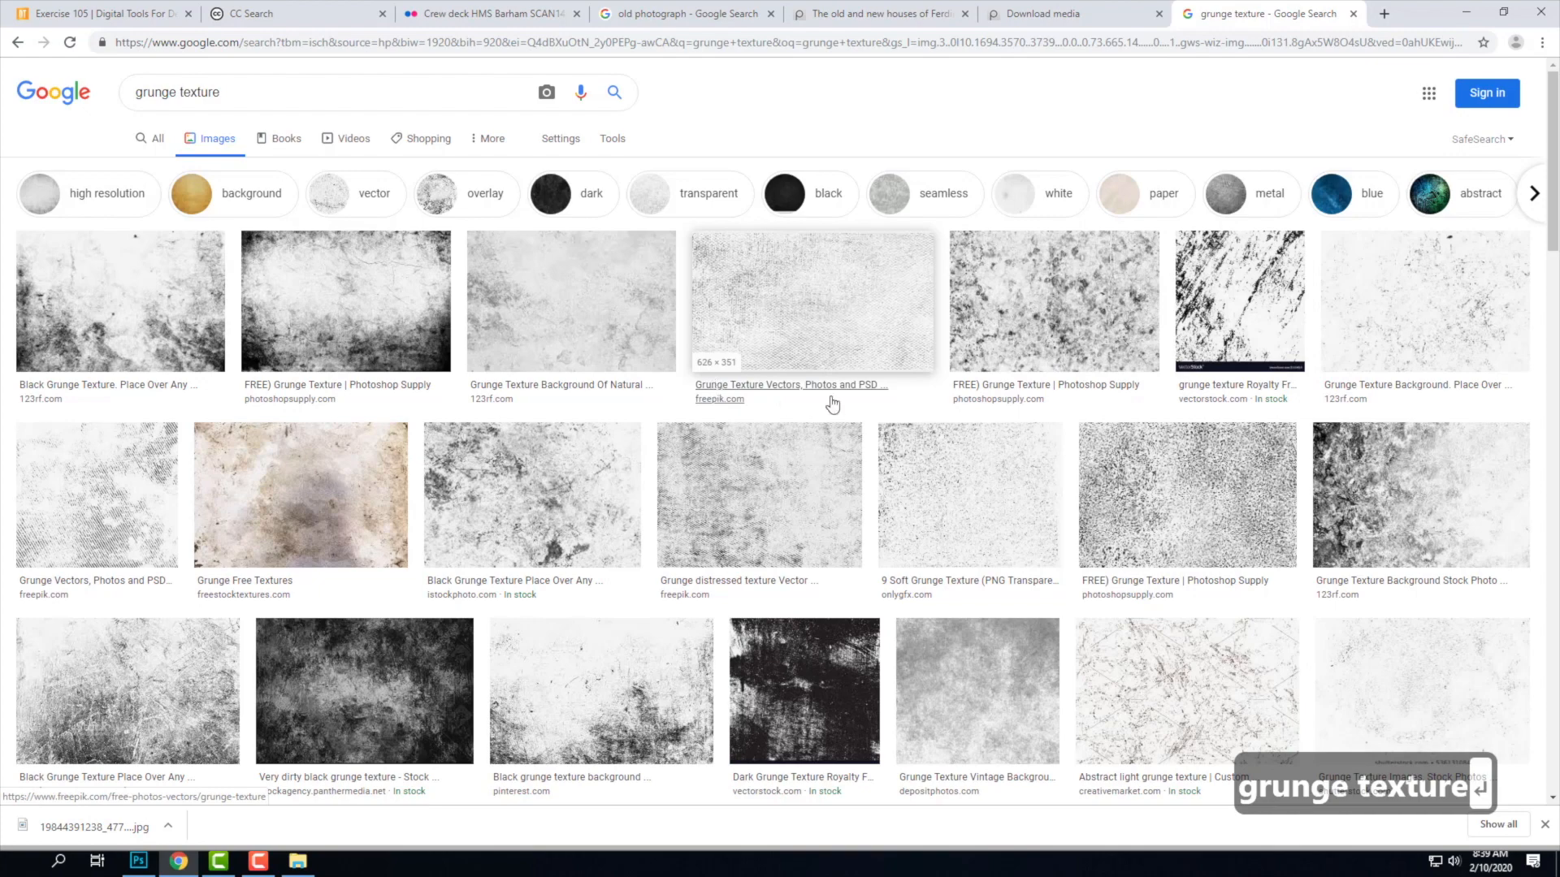
# Browse the grunge texture image results to examine the range of available textures.
pyautogui.scroll(-2, 955, 398)
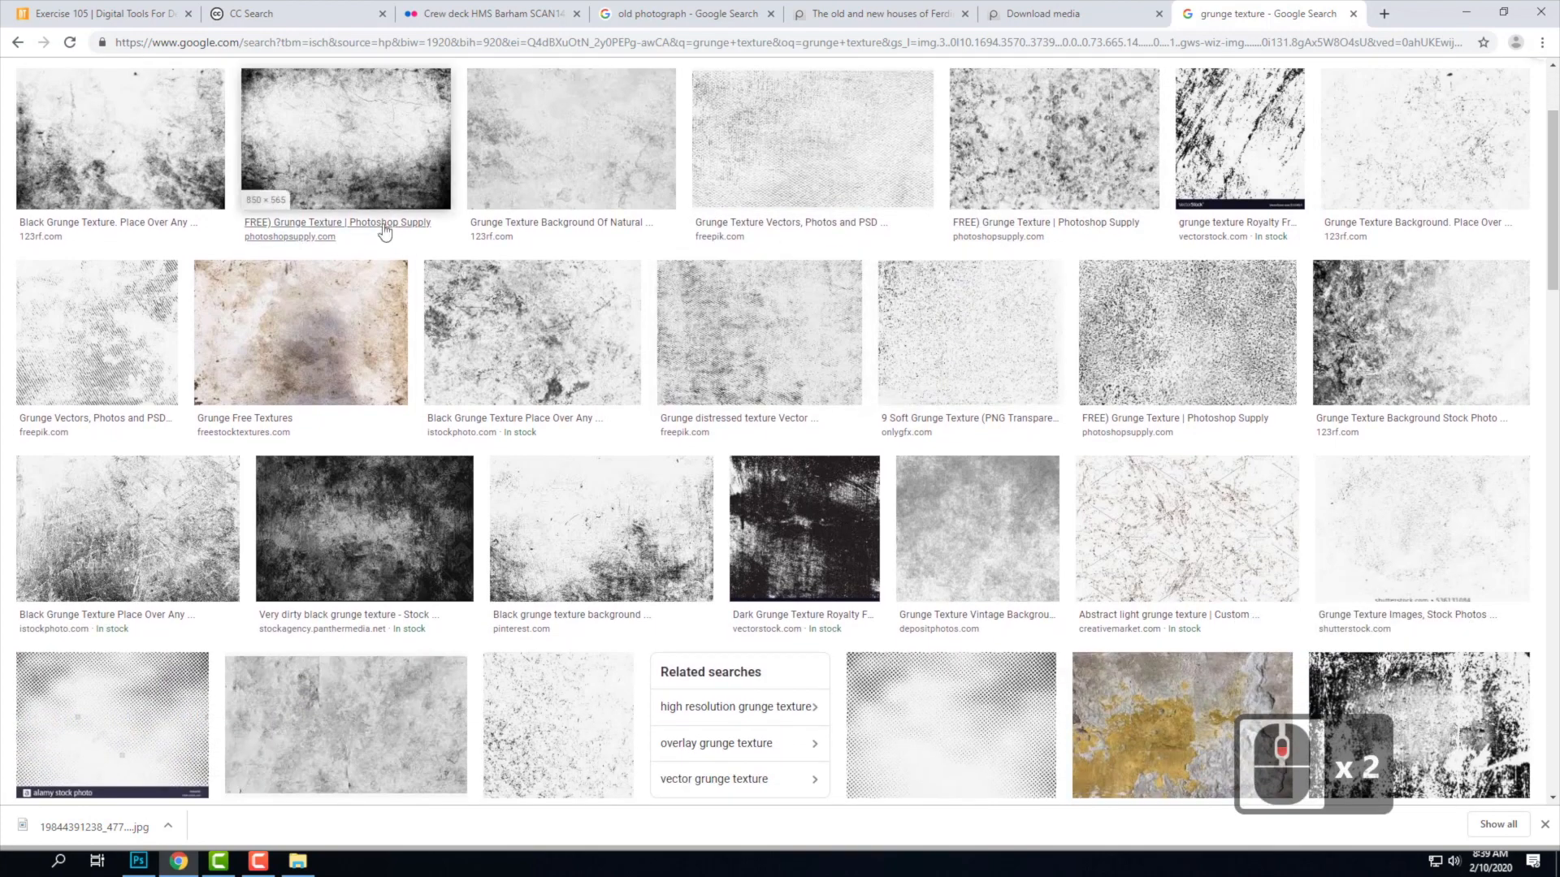
pyautogui.scroll(-5, 859, 375)
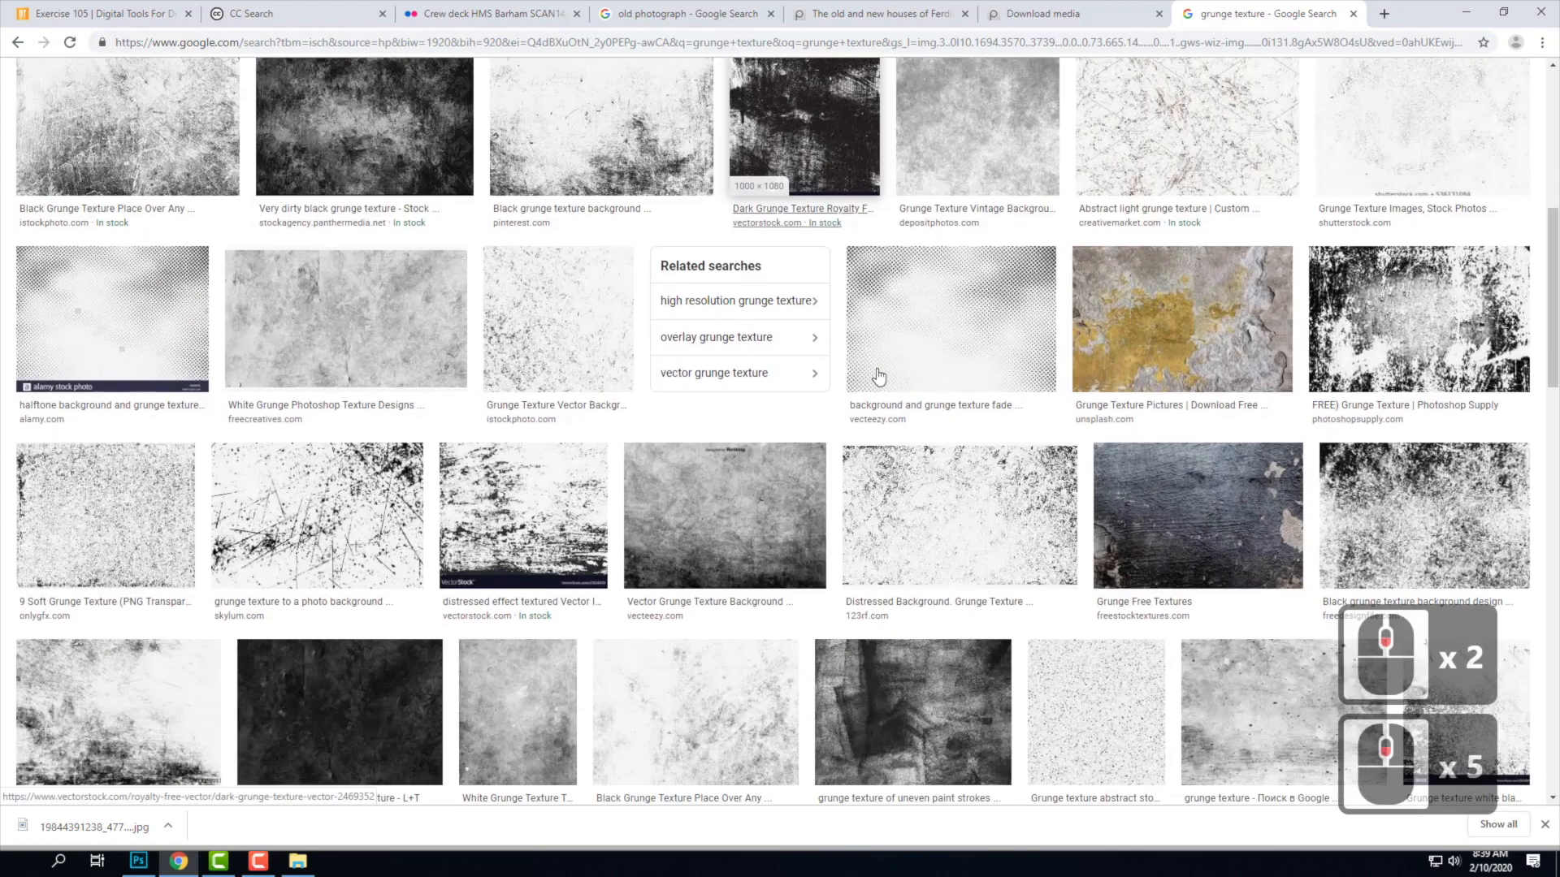
pyautogui.scroll(-3, 913, 350)
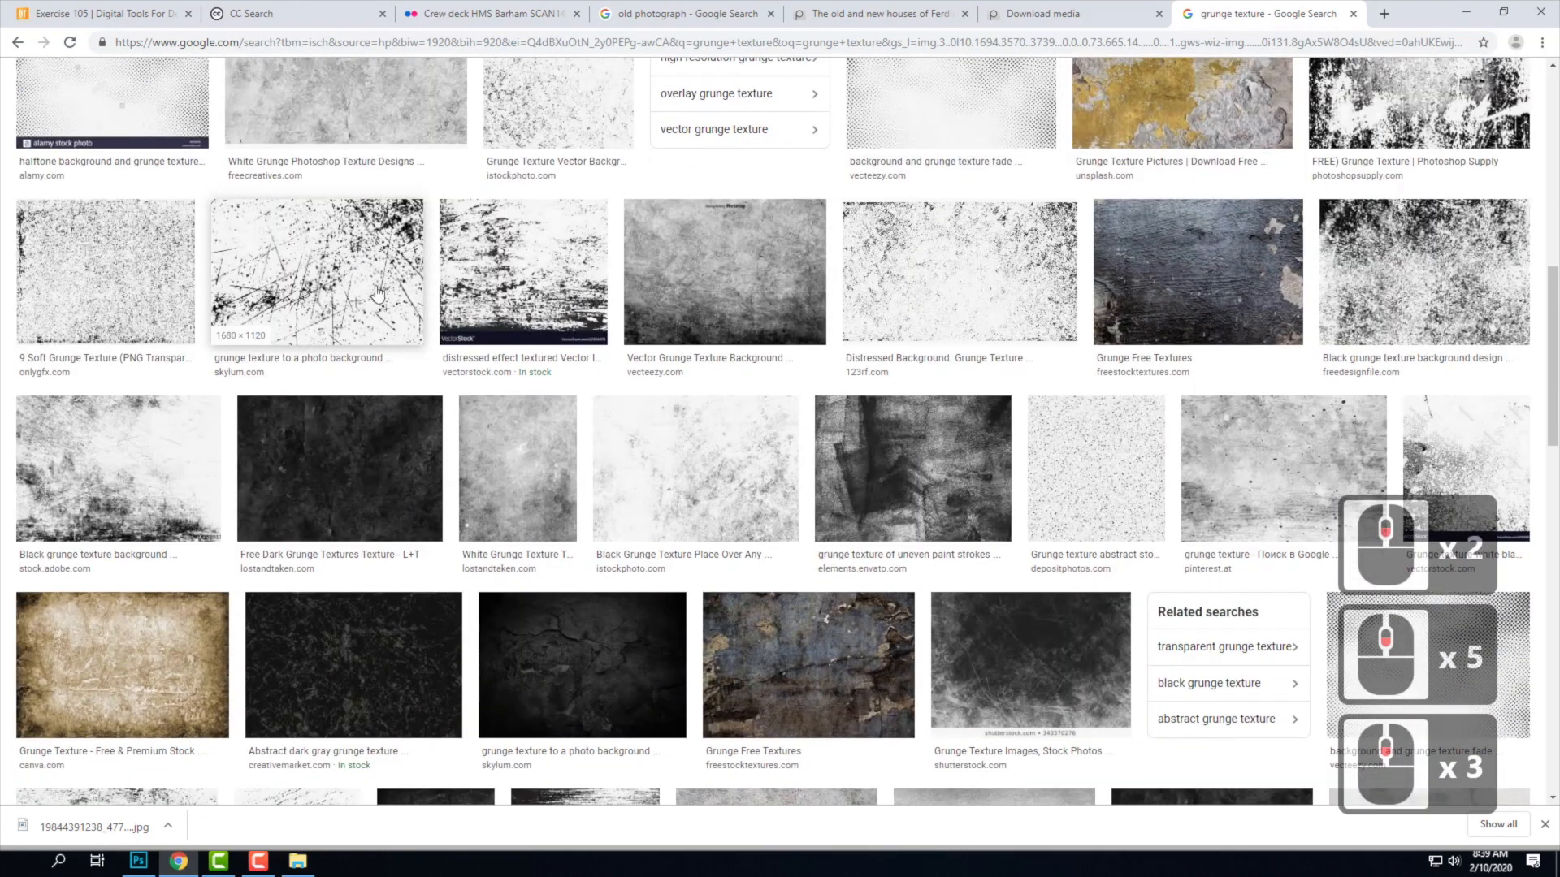
pyautogui.scroll(-3, 412, 477)
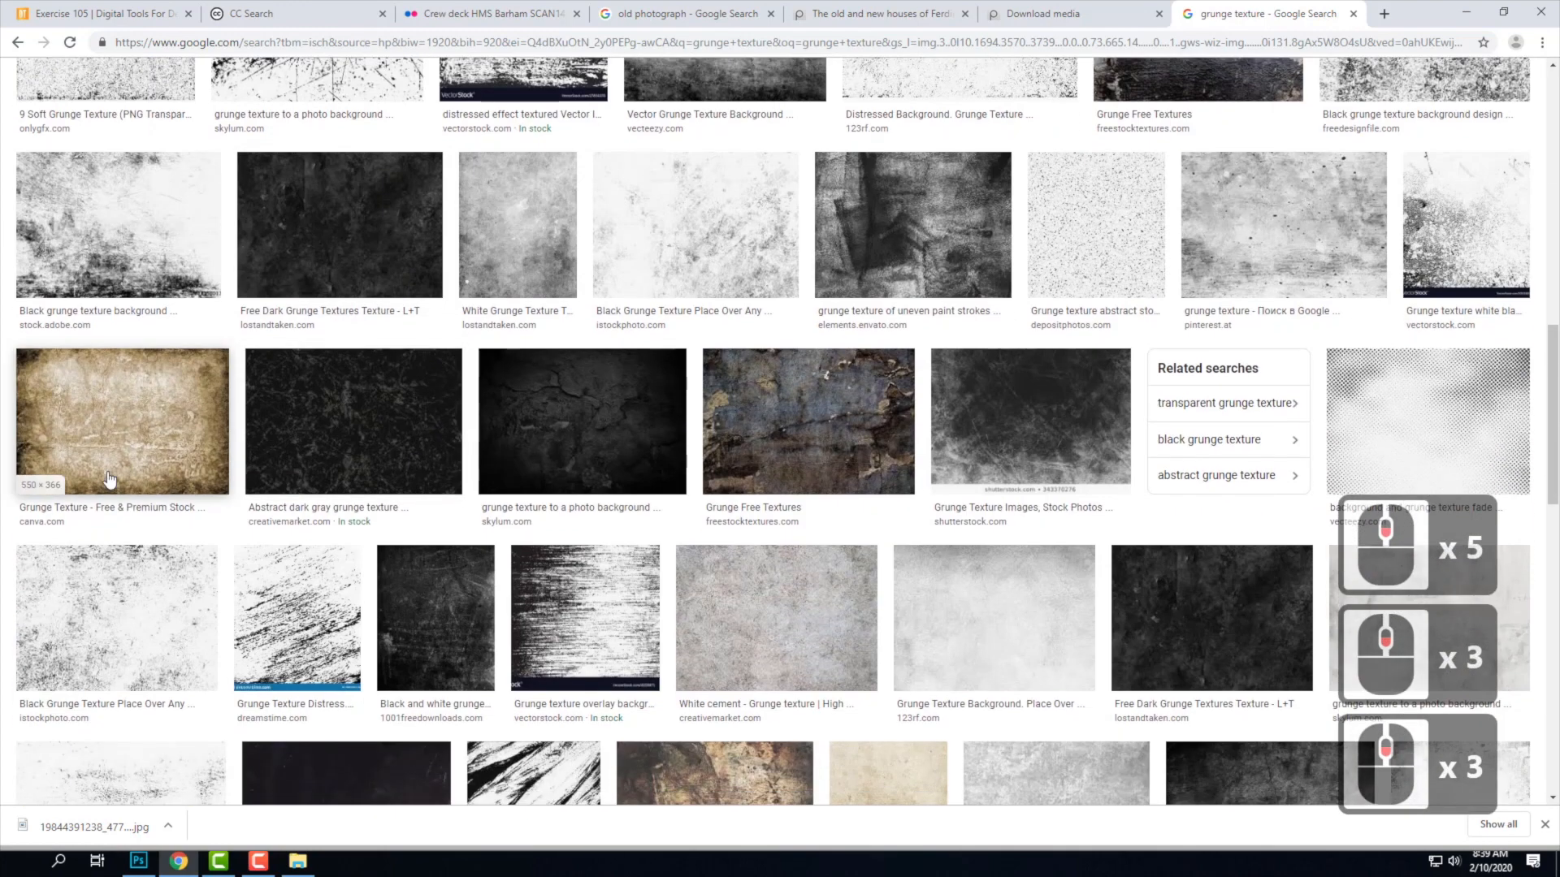
pyautogui.scroll(-5, 776, 421)
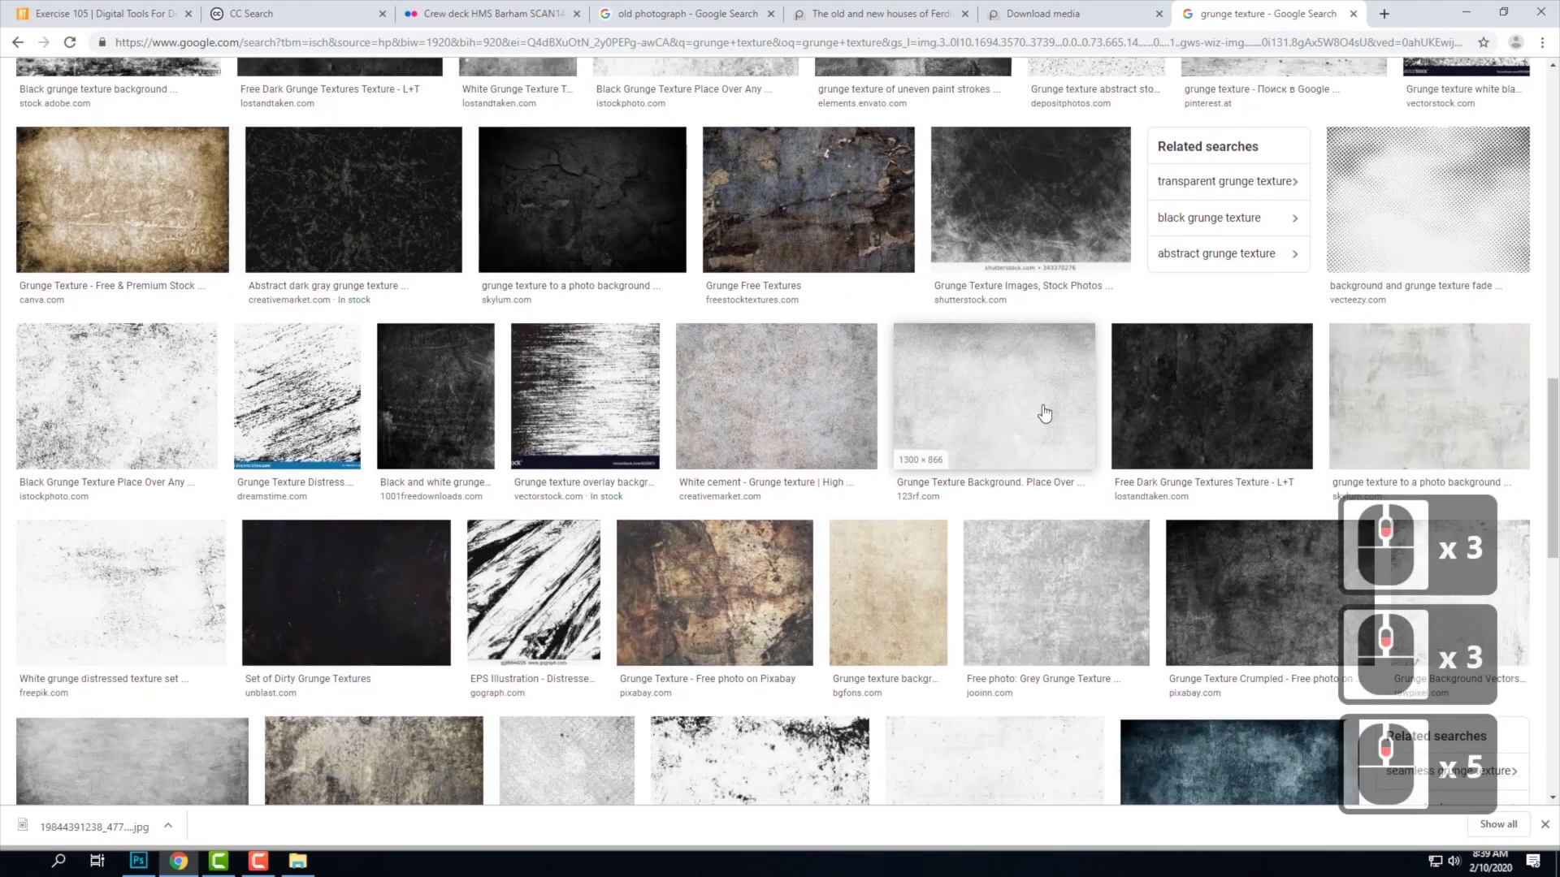
pyautogui.scroll(-1, 1097, 411)
pyautogui.scroll(-4, 1153, 406)
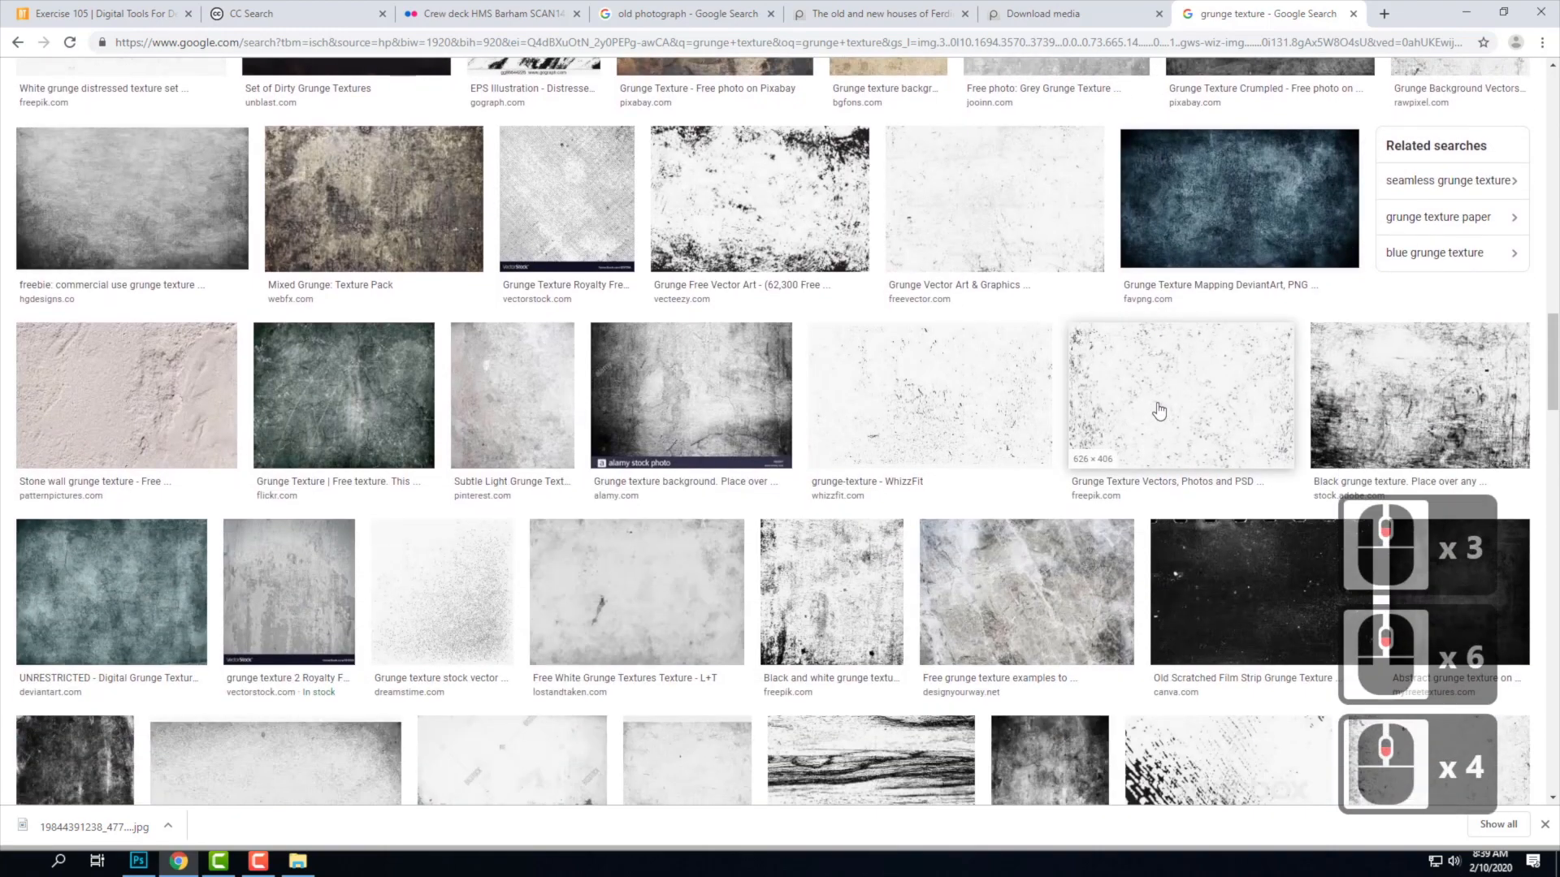
pyautogui.scroll(-4, 1159, 412)
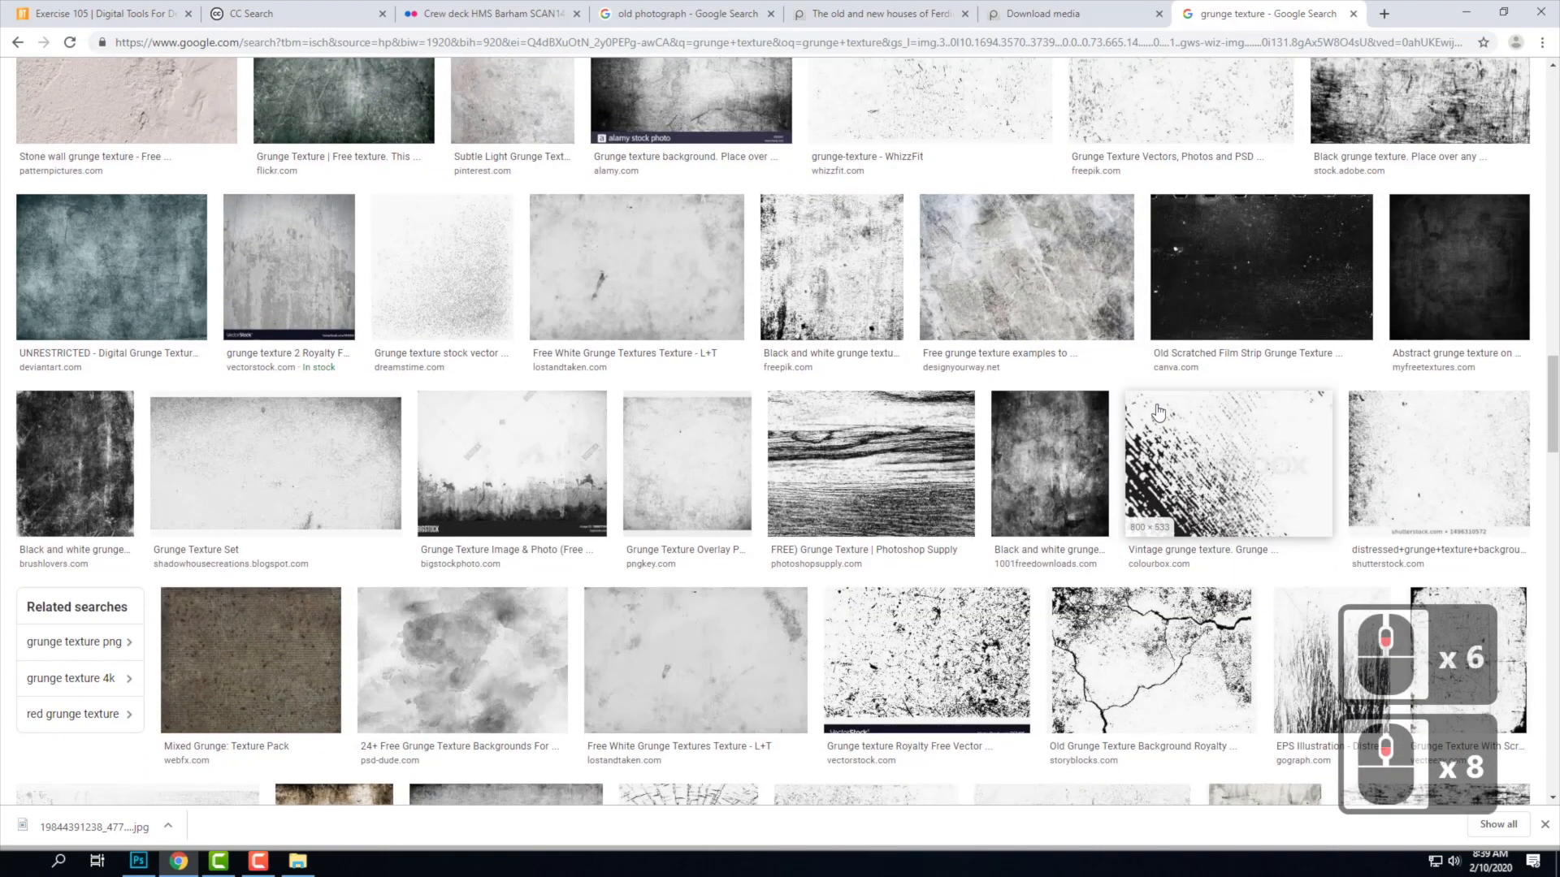
pyautogui.scroll(-9, 1158, 413)
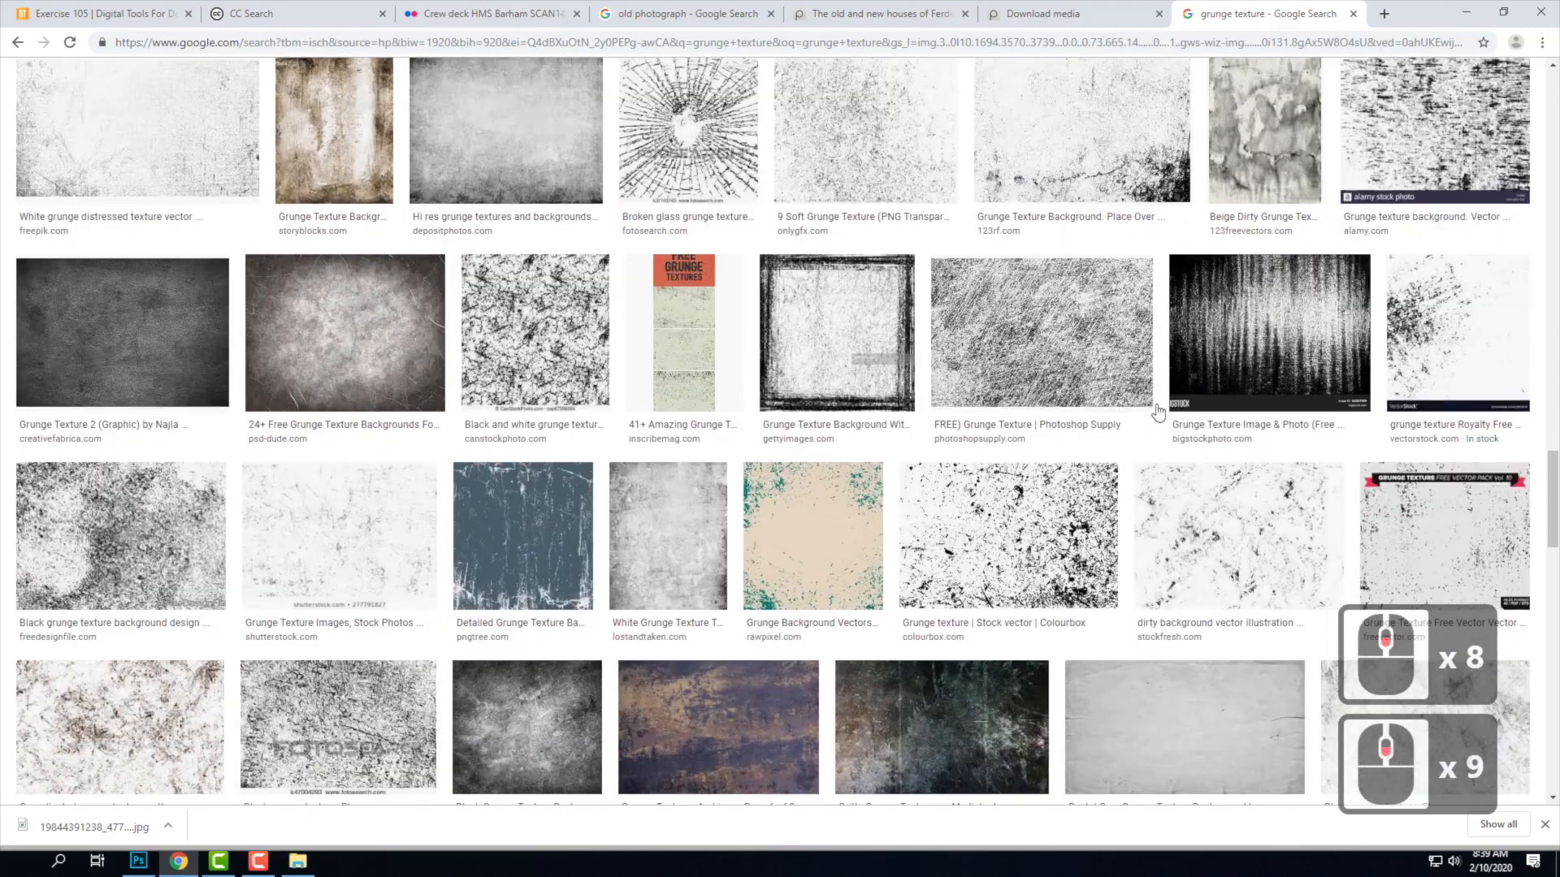
pyautogui.scroll(-9, 1158, 413)
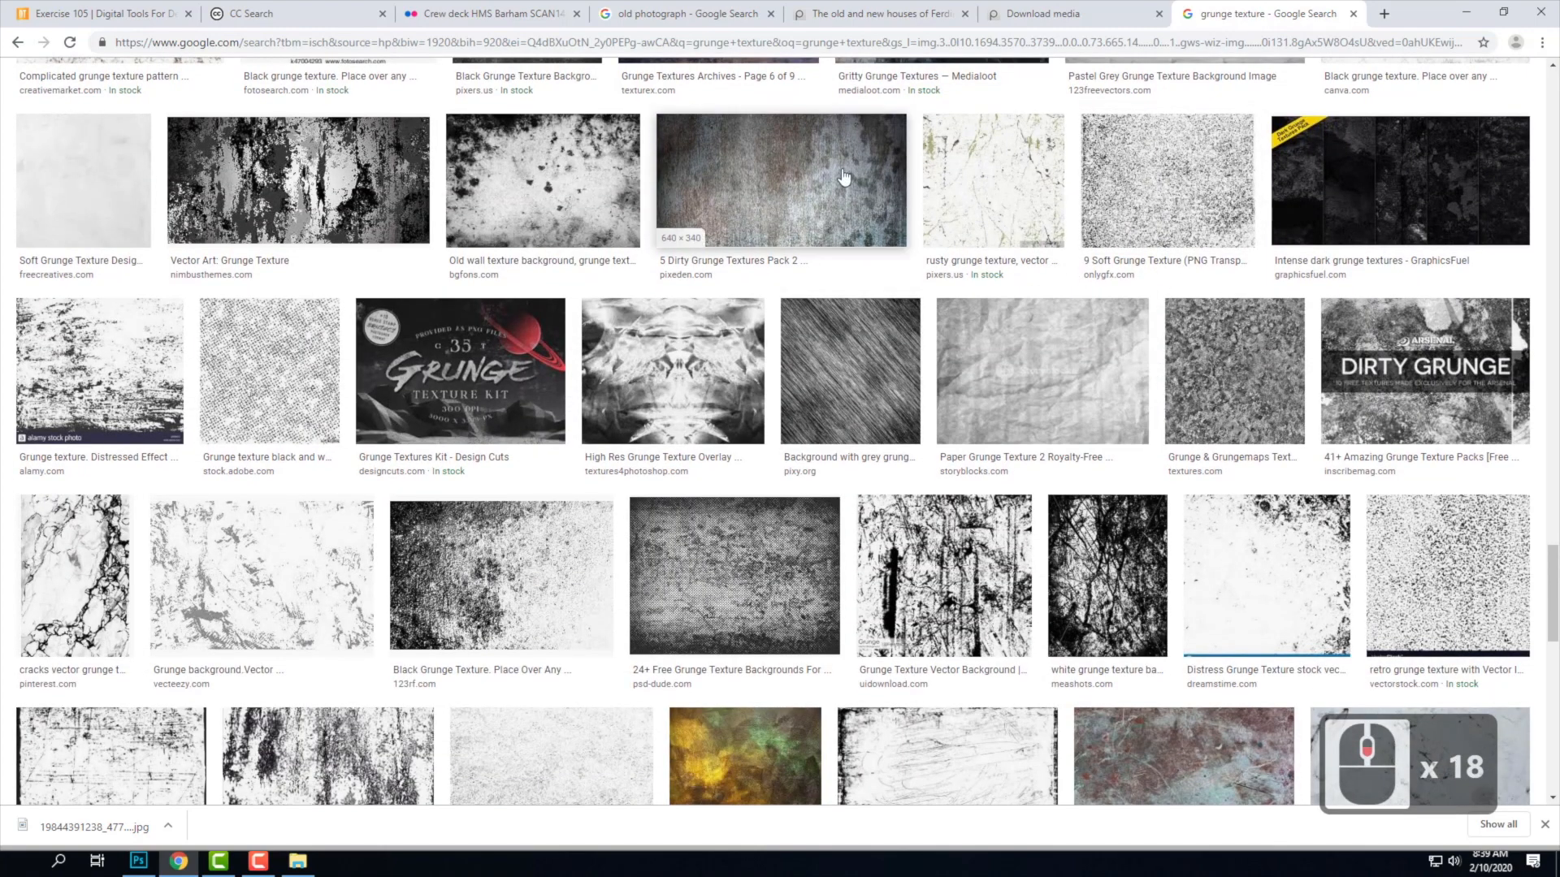
pyautogui.scroll(6, 987, 364)
pyautogui.scroll(20, 987, 363)
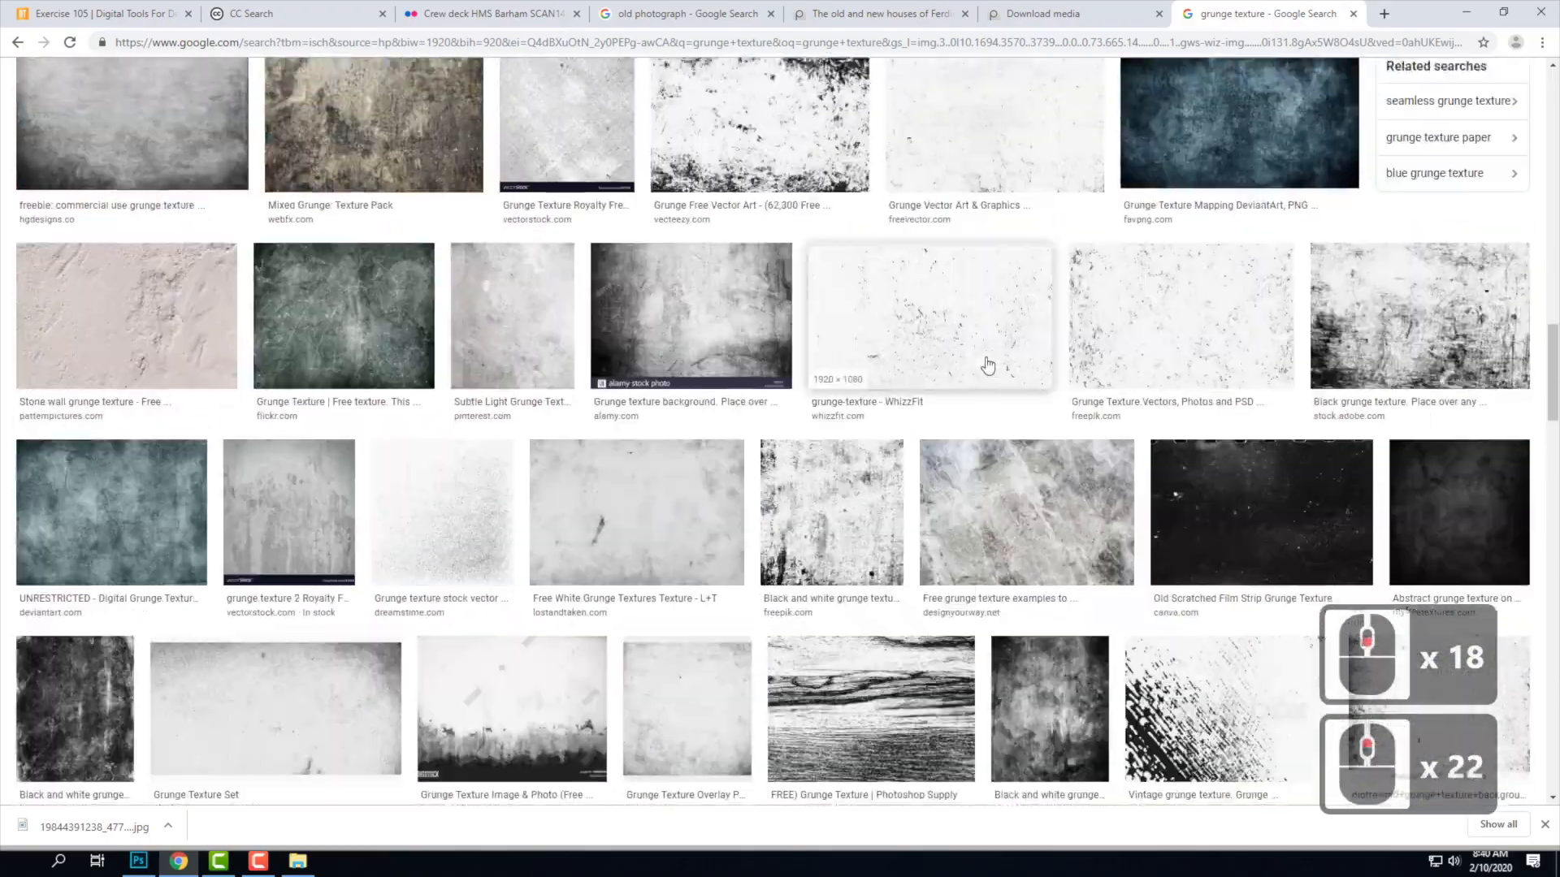
pyautogui.scroll(13, 987, 363)
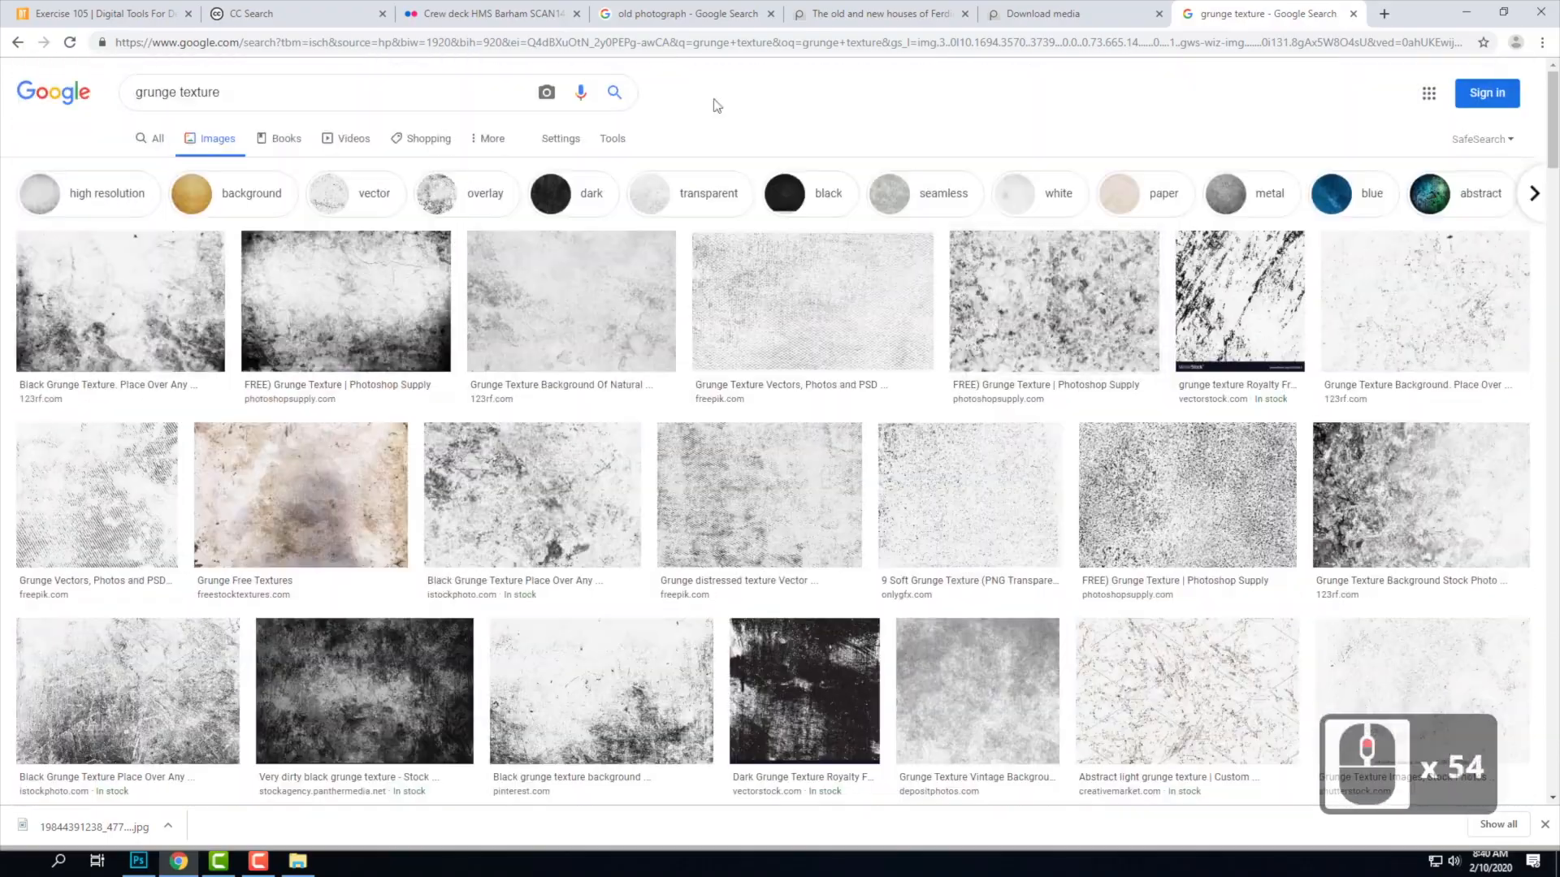
# Filter the grunge texture results by usage rights to "Labeled for reuse with modification".
pyautogui.click(611, 140)
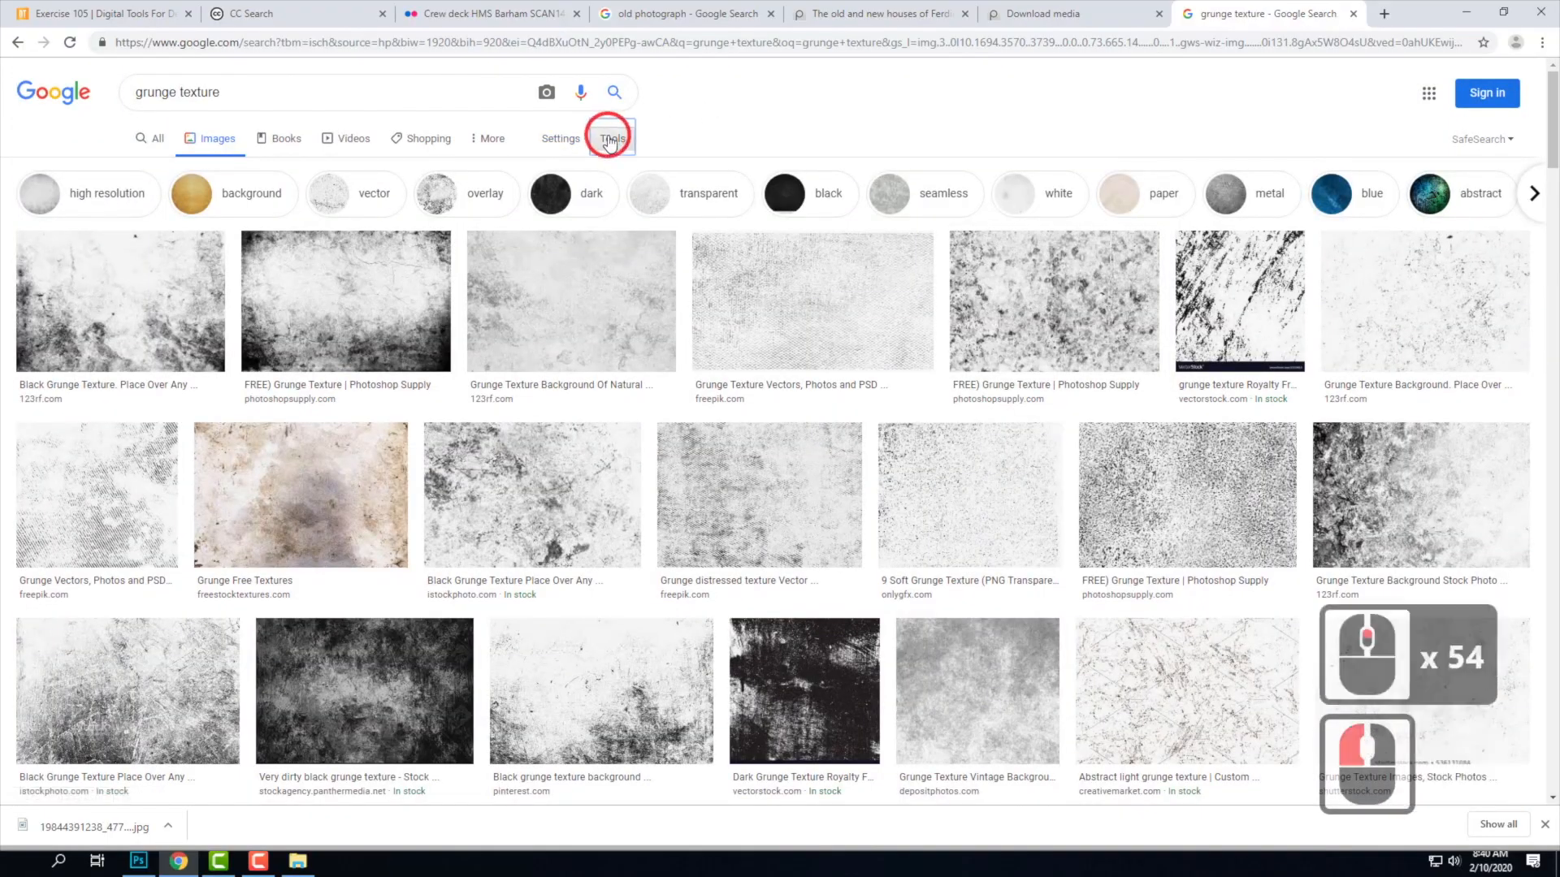
pyautogui.click(258, 171)
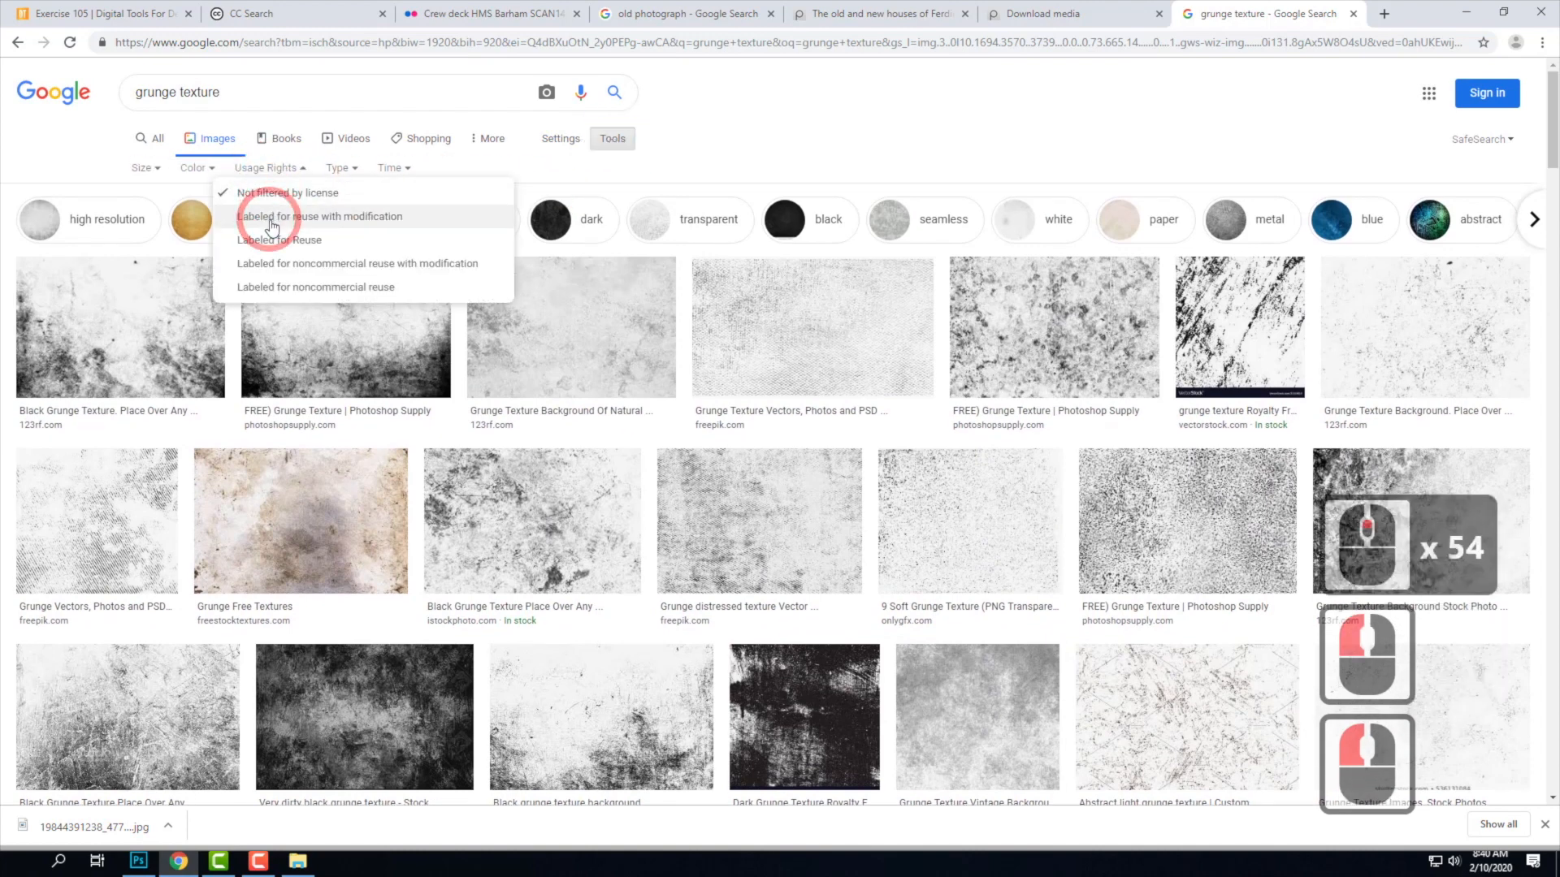
pyautogui.click(297, 220)
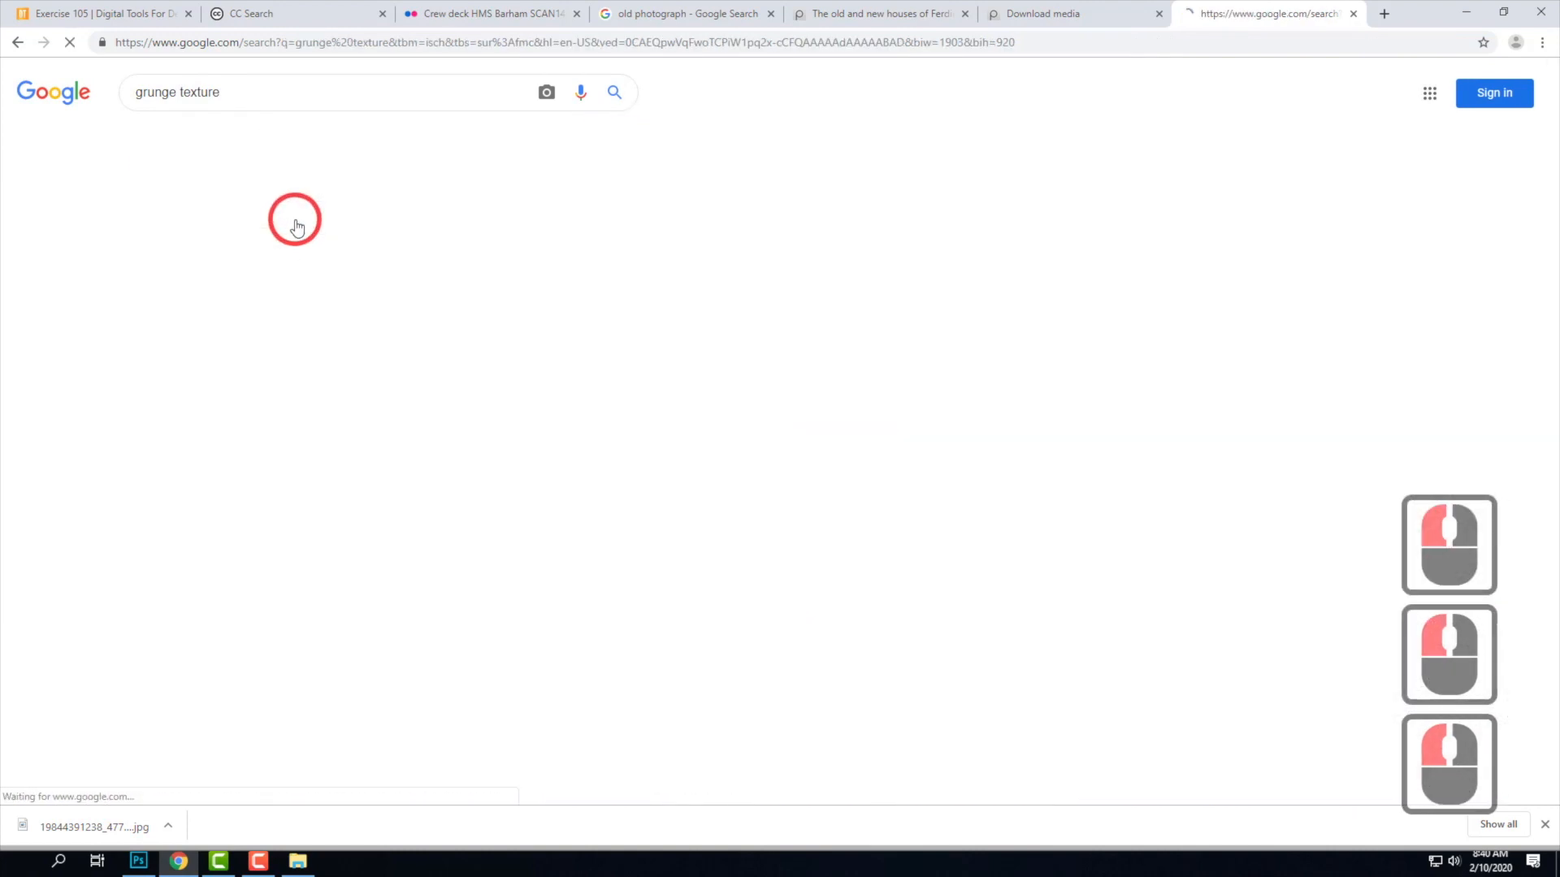
# Find the grey "hauswand, background, facade, plaster" texture among the filtered results and open its Pikrepo page.
pyautogui.scroll(-5, 1097, 241)
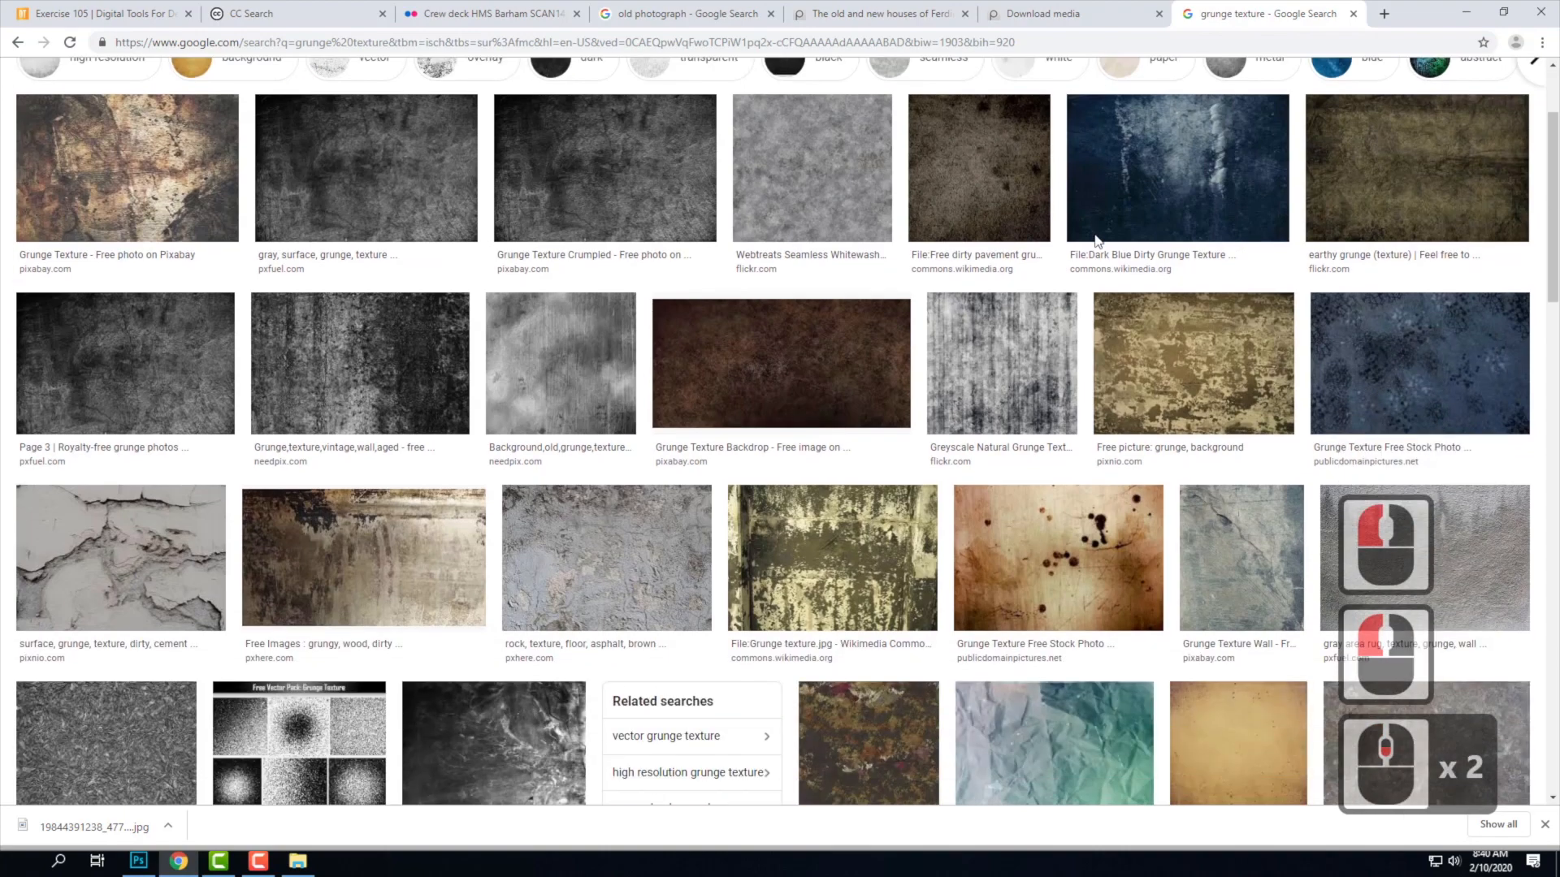
pyautogui.scroll(-9, 1097, 241)
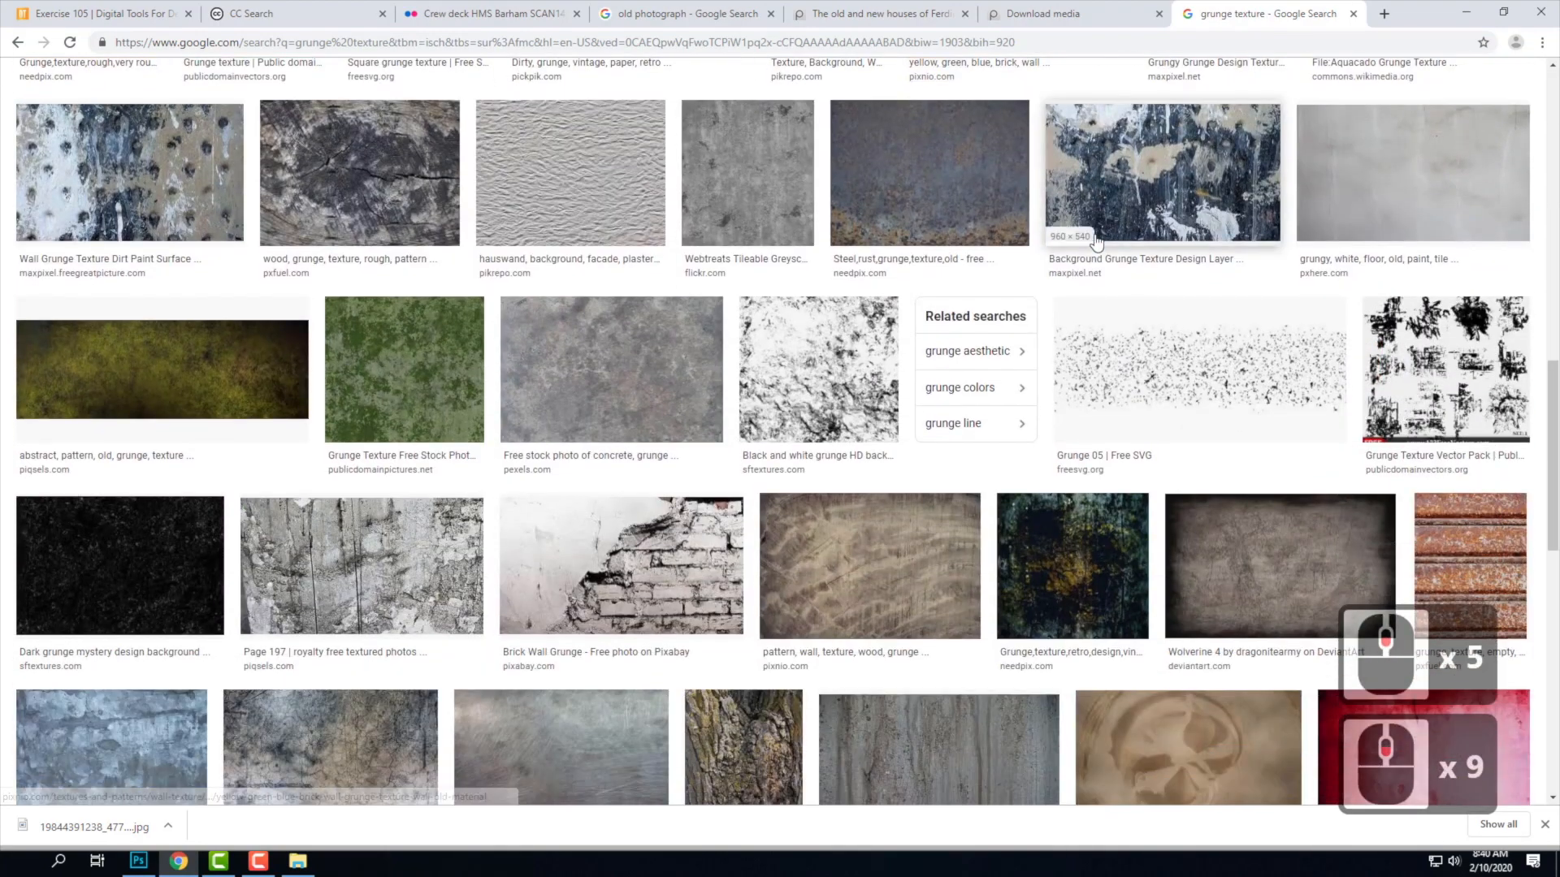
pyautogui.click(576, 183)
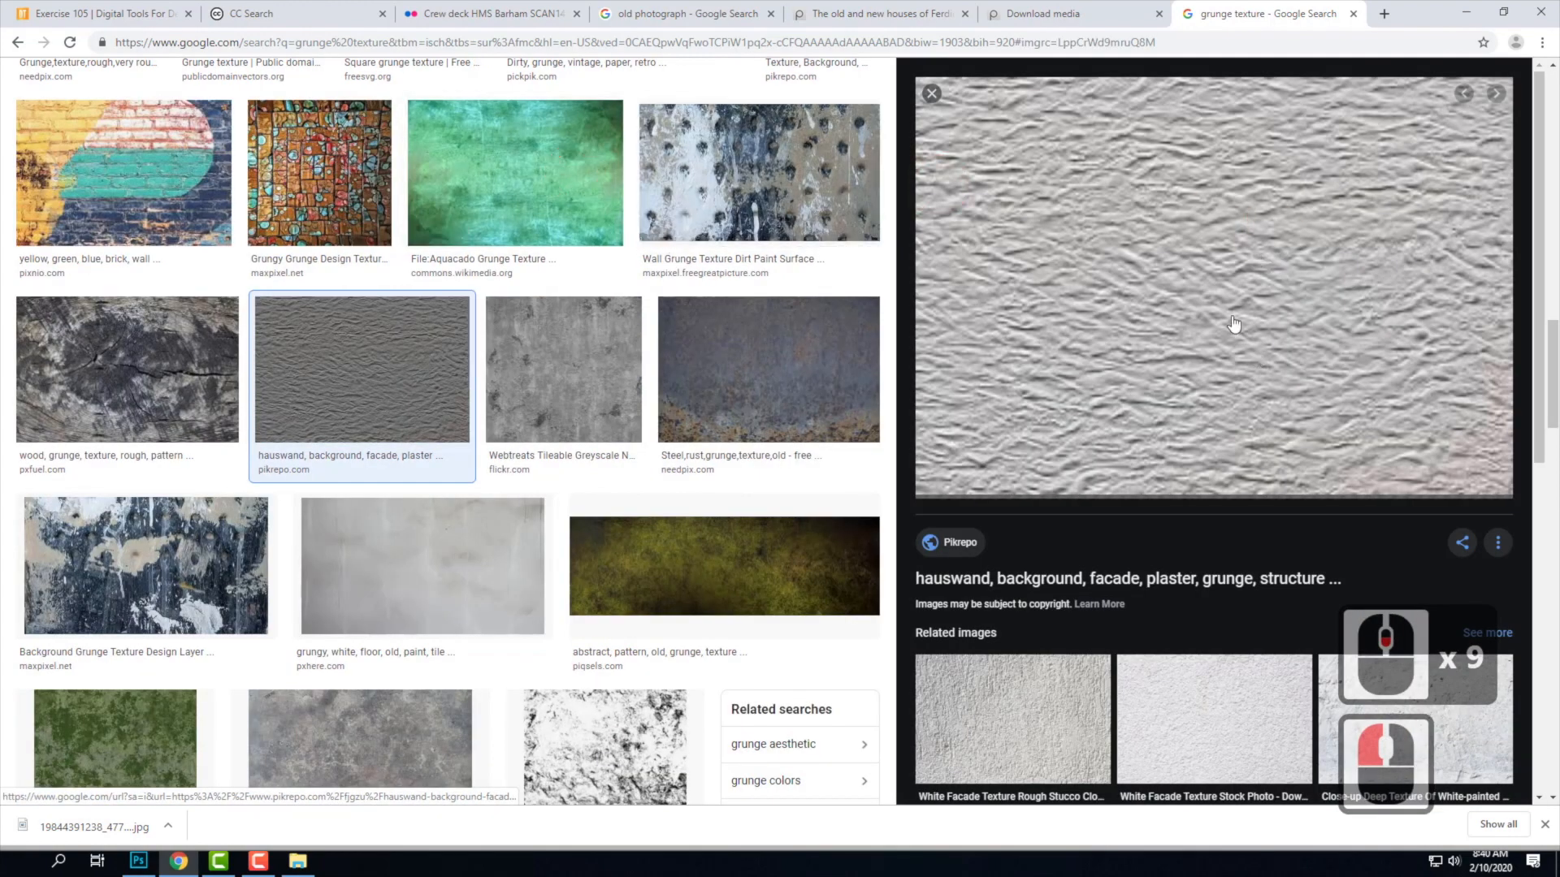
pyautogui.click(1235, 259)
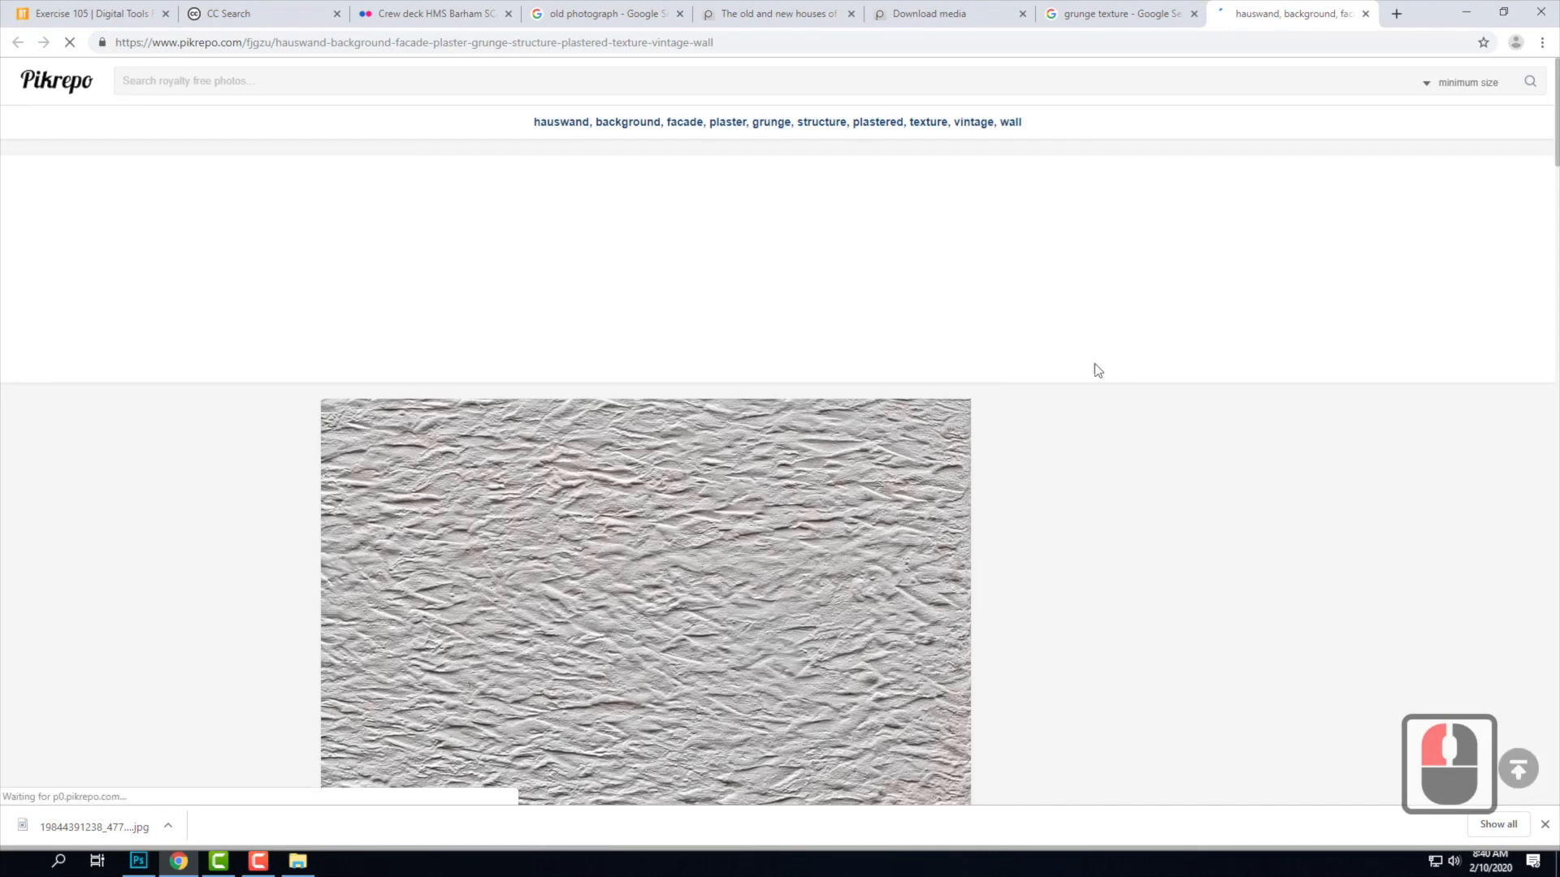
# Try to save the grey plaster texture image from its Pikrepo page.
pyautogui.scroll(-7, 1246, 354)
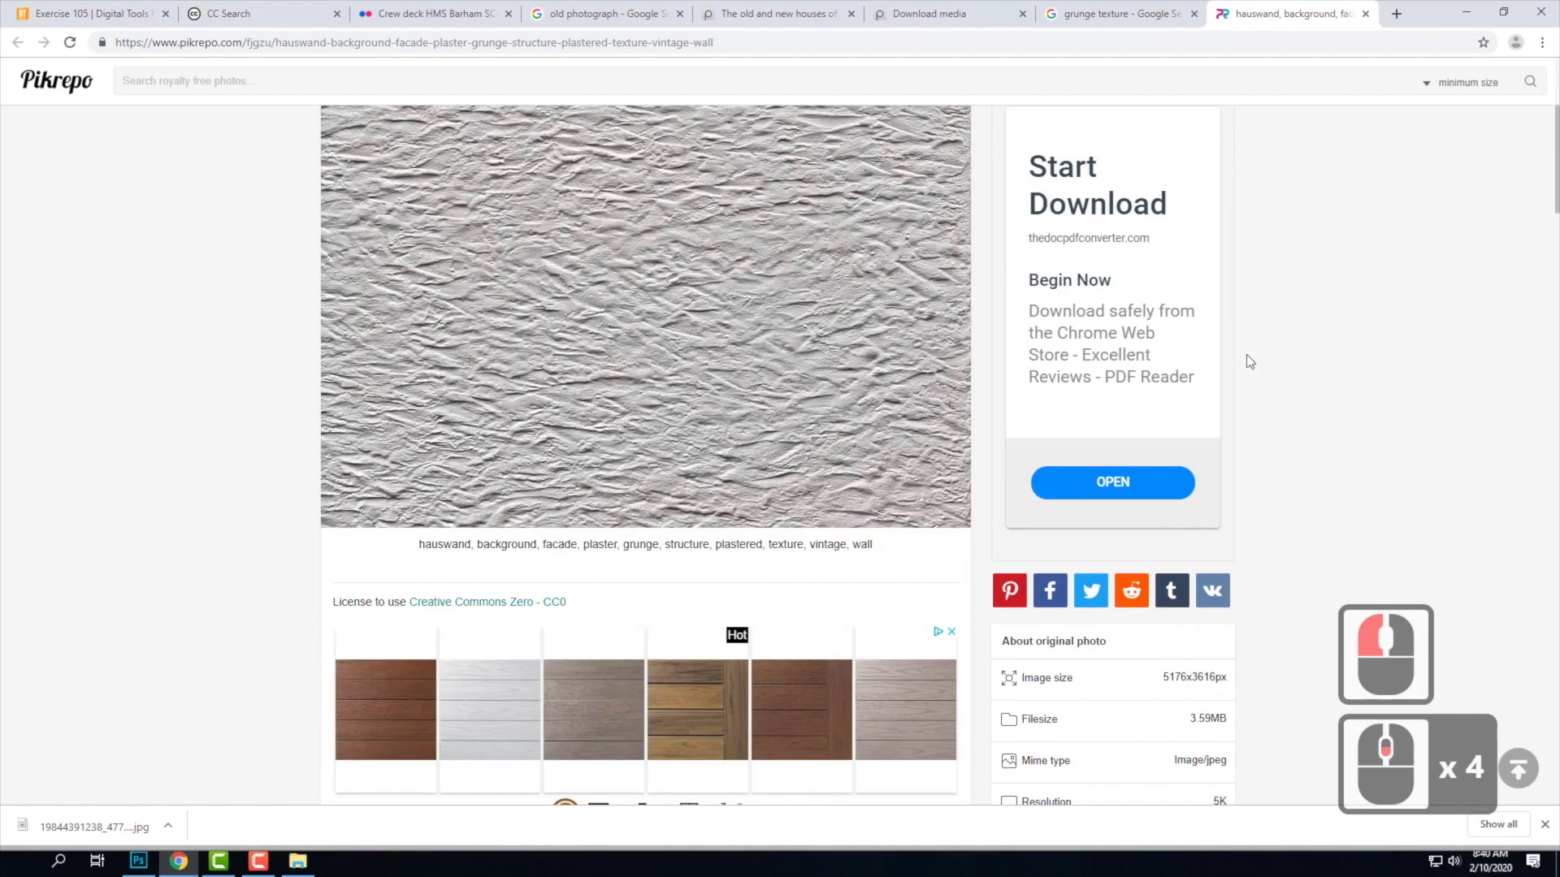
pyautogui.scroll(4, 1246, 354)
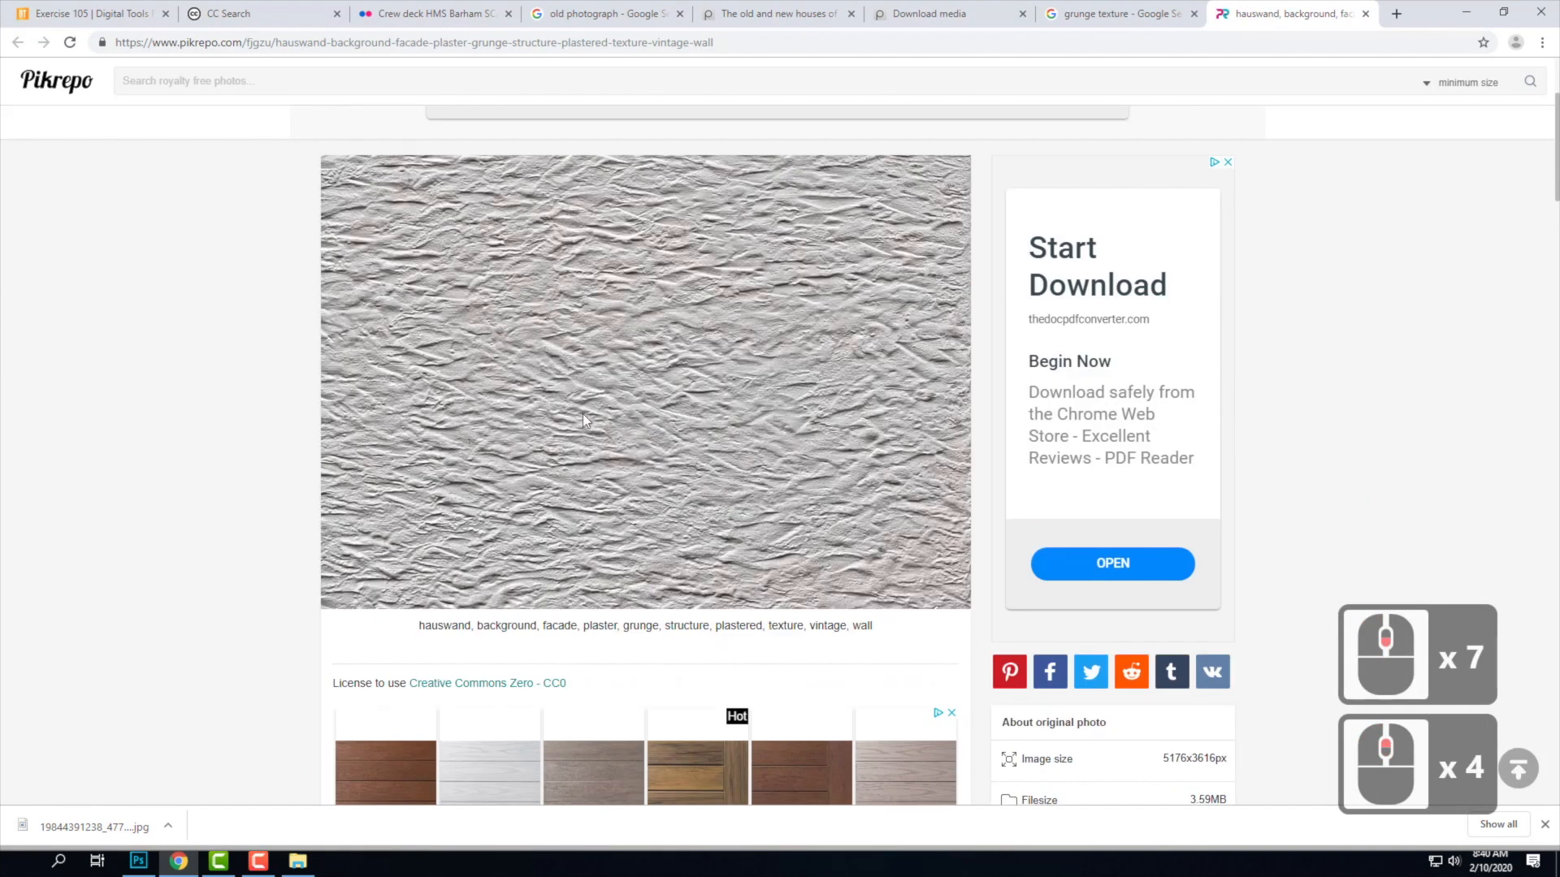
pyautogui.rightClick(592, 348)
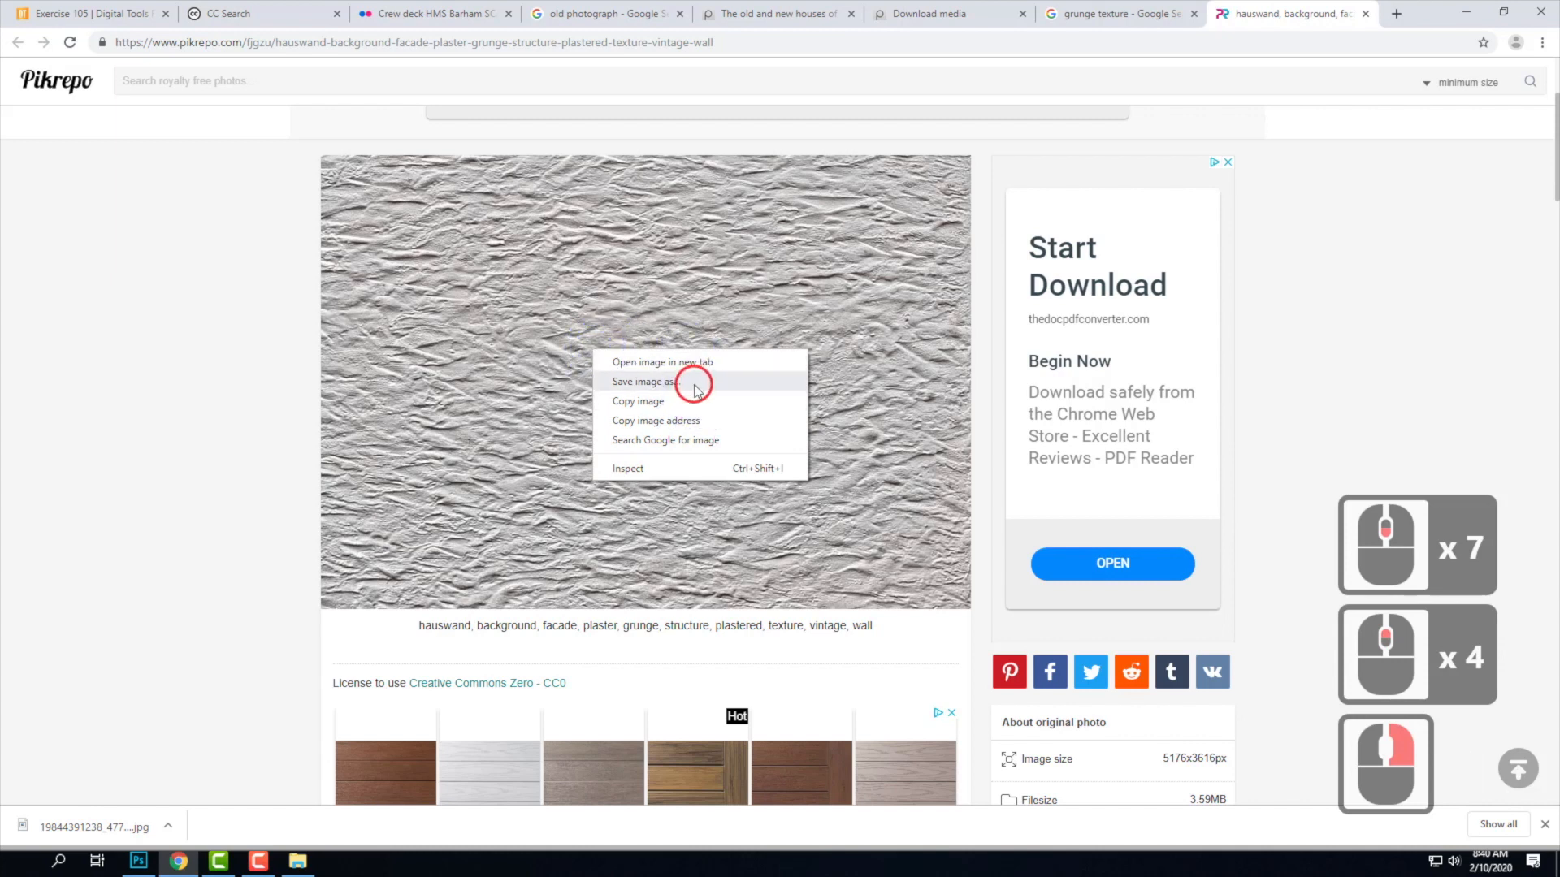
pyautogui.click(694, 383)
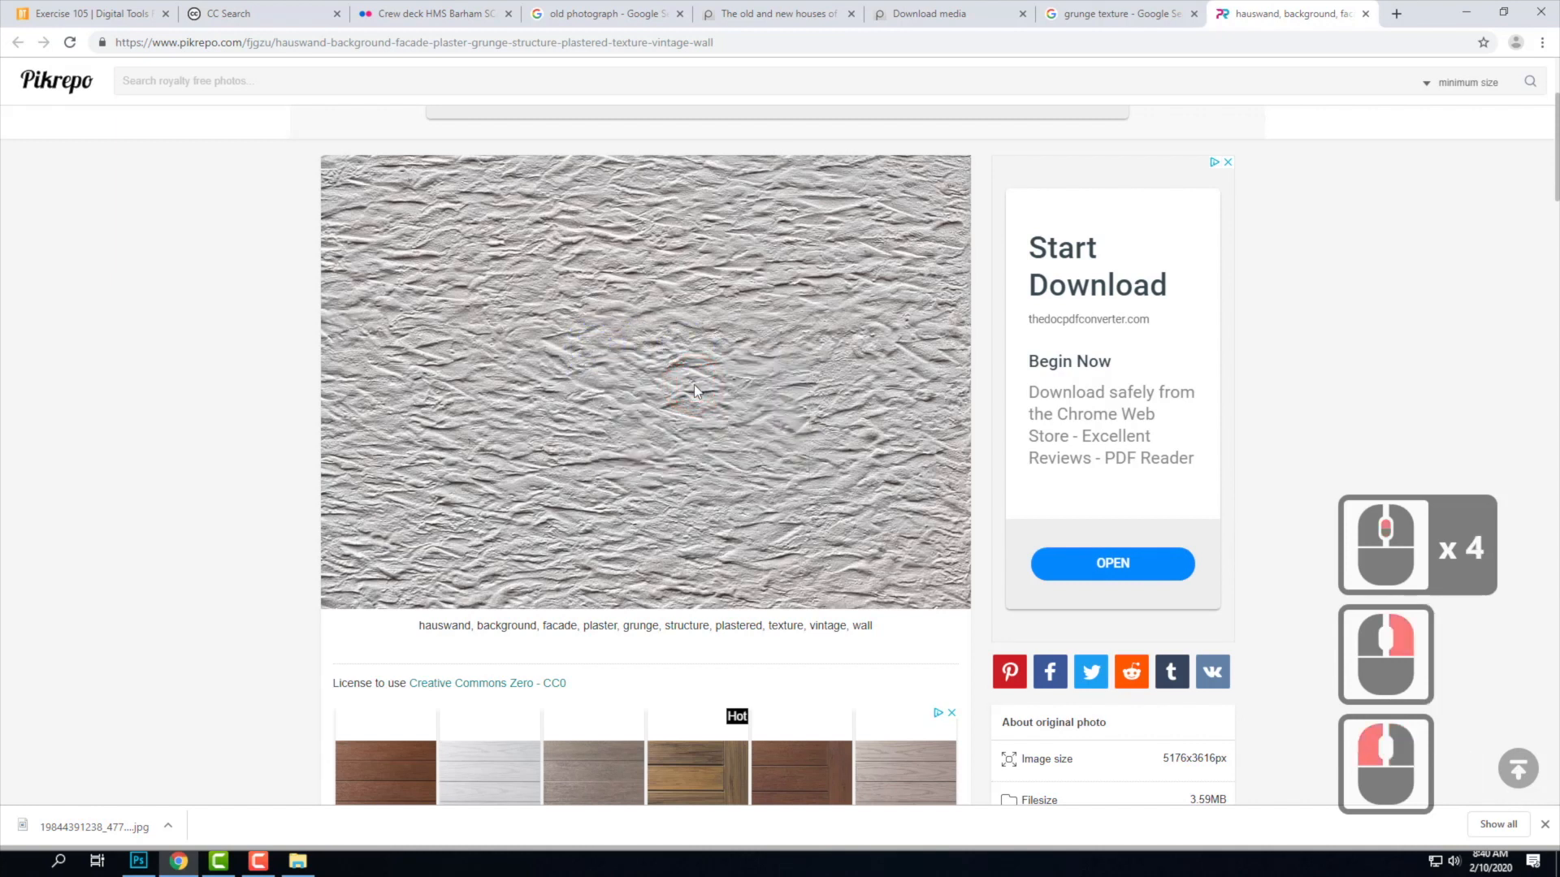
pyautogui.moveTo(559, 370); pyautogui.dragTo(281, 864)
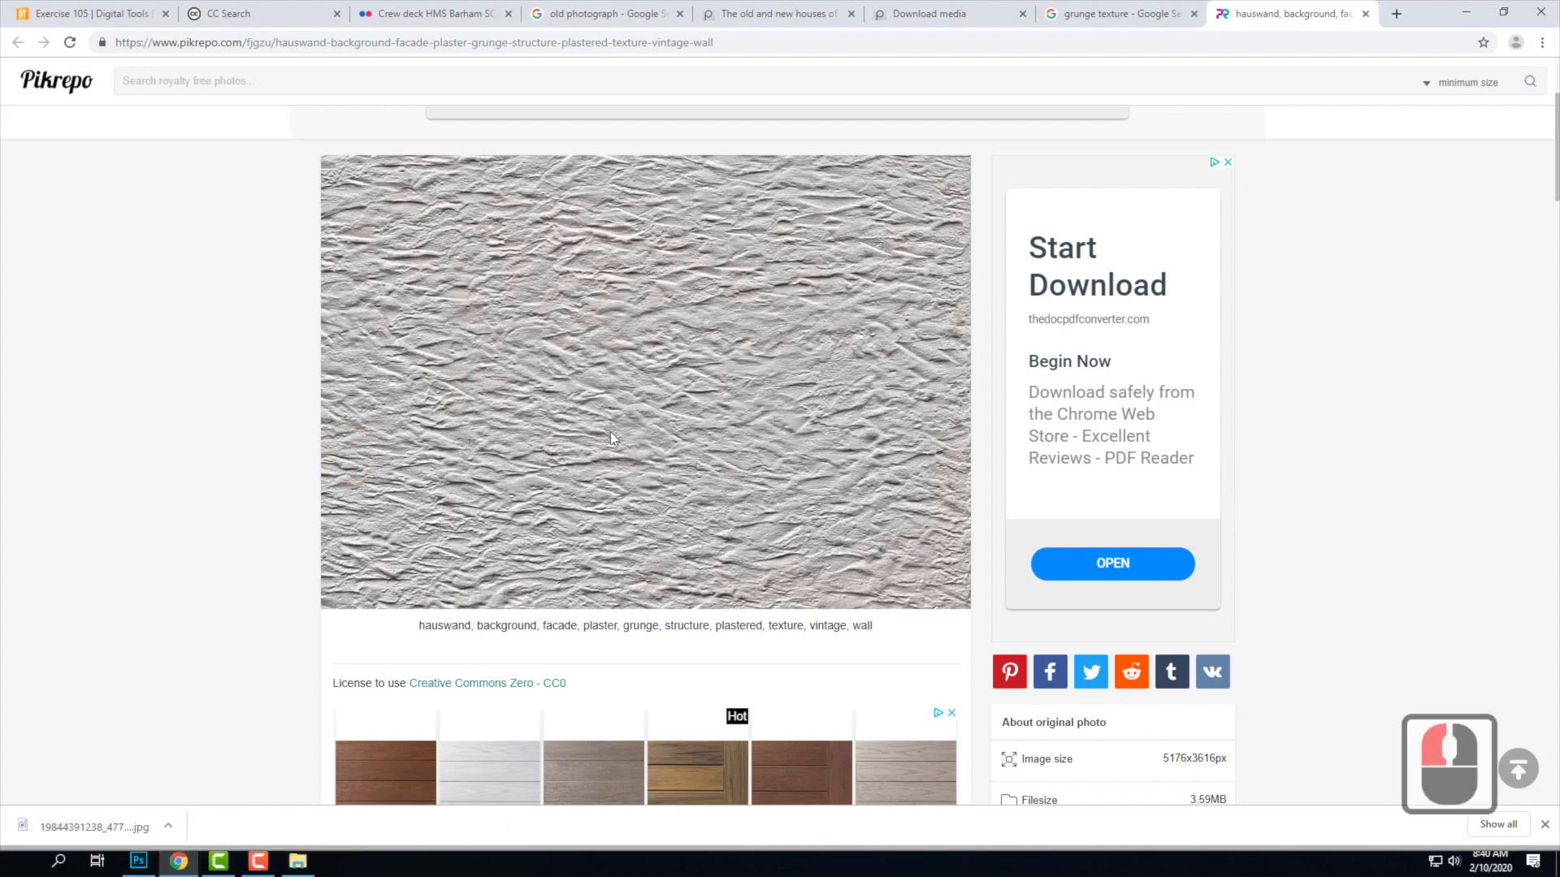
# Copy the grey plaster texture image from the Pikrepo page into the "Ex105 - Sample Images" folder, arranging both windows side by side.
pyautogui.click(299, 861)
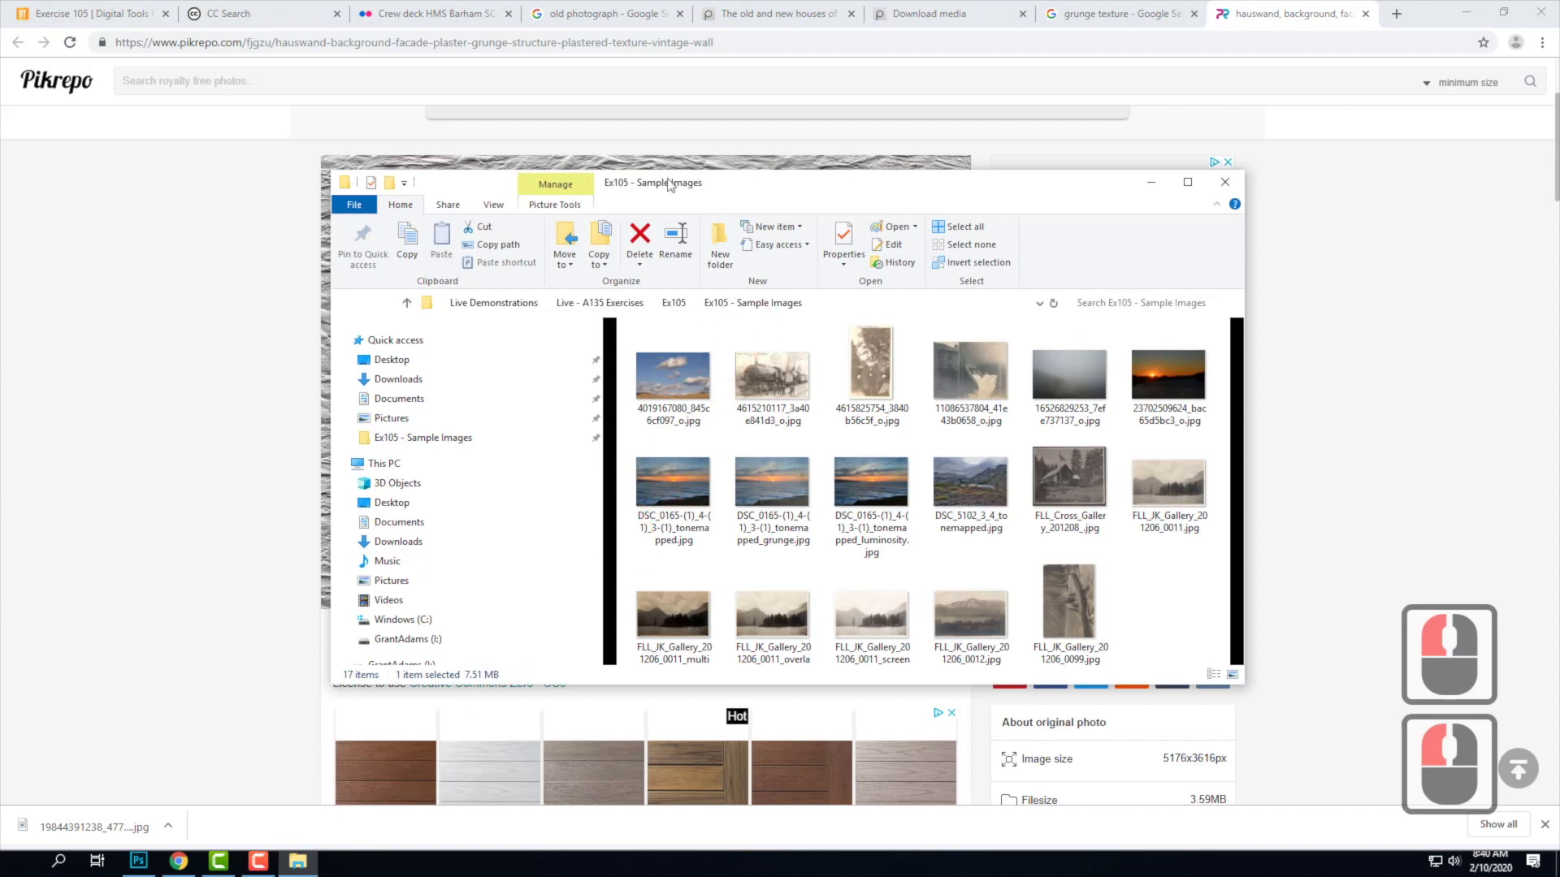
pyautogui.moveTo(792, 179); pyautogui.dragTo(601, 301)
pyautogui.click(661, 227)
pyautogui.click(759, 431)
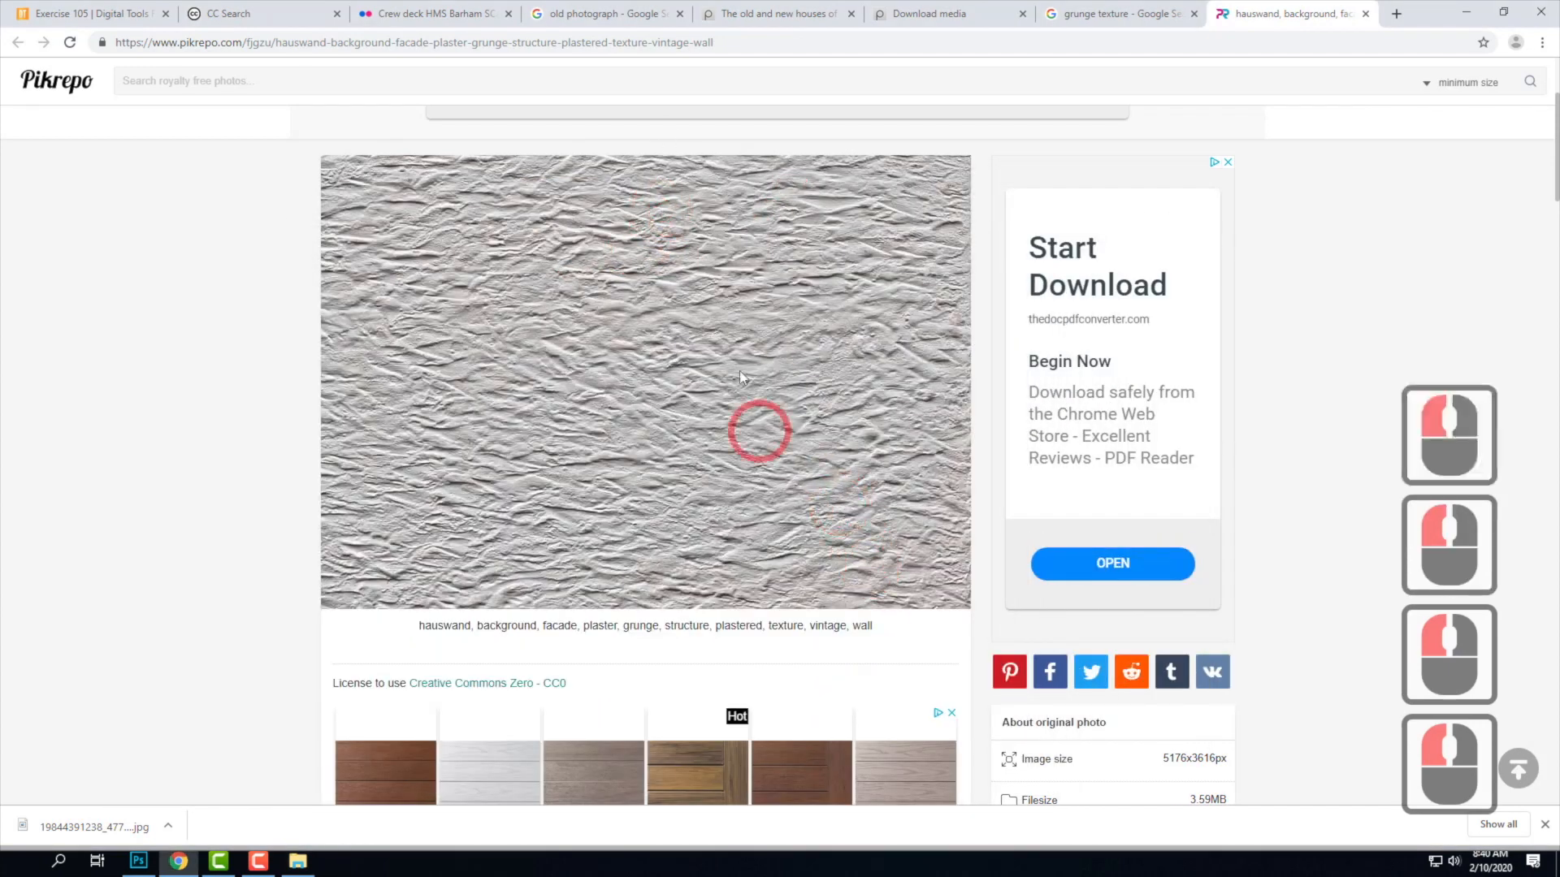
pyautogui.click(1502, 14)
pyautogui.moveTo(713, 320); pyautogui.dragTo(969, 725)
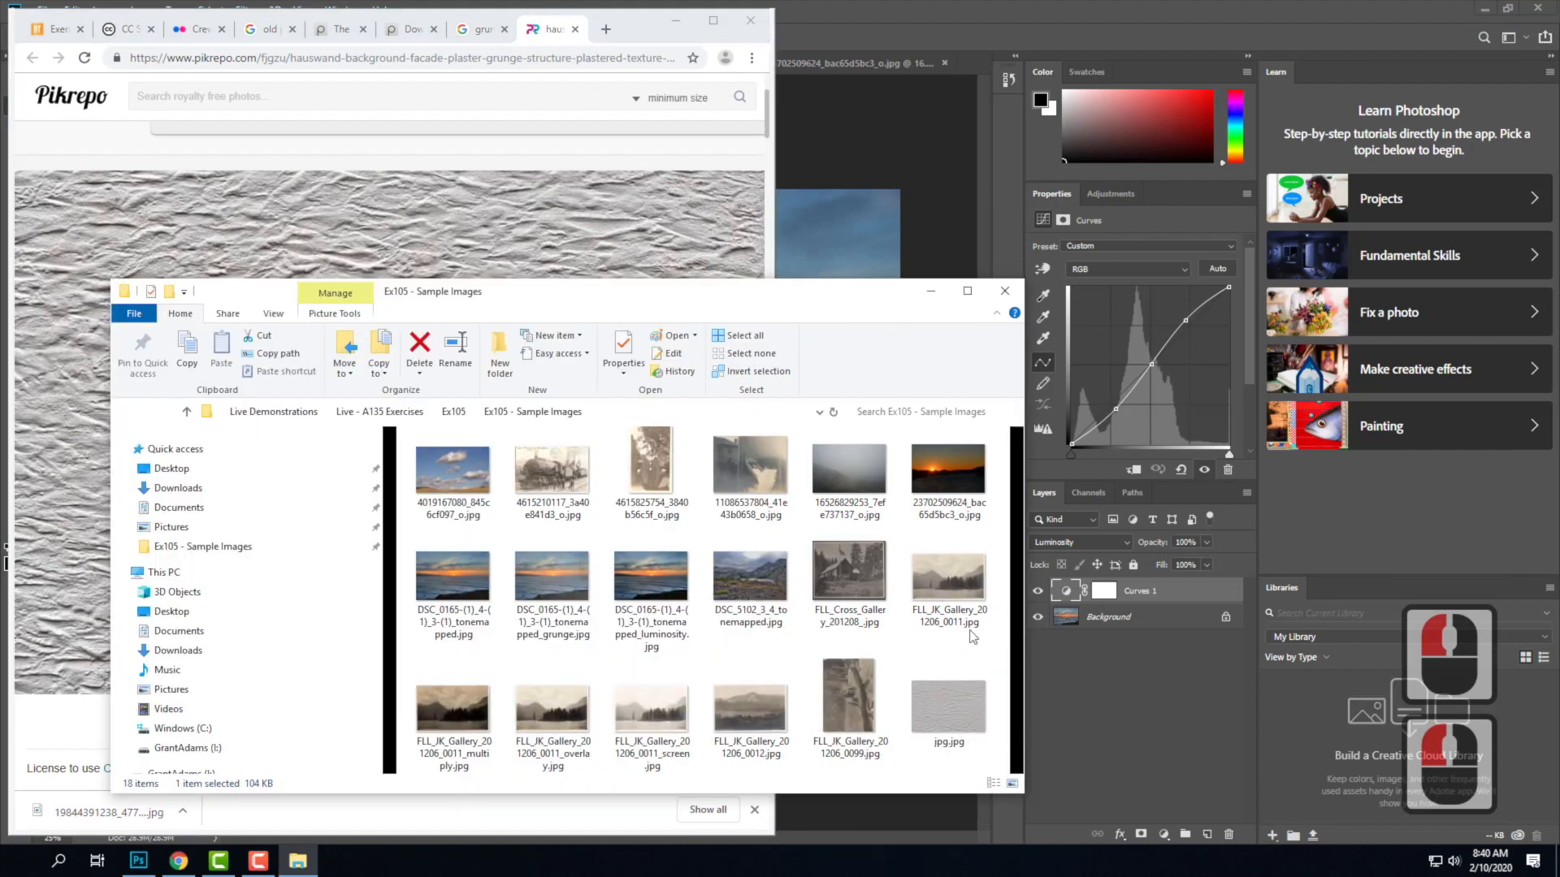
# Switch to Photoshop and try the Place Embedded command on the DSC_0165 sunset document.
pyautogui.click(493, 189)
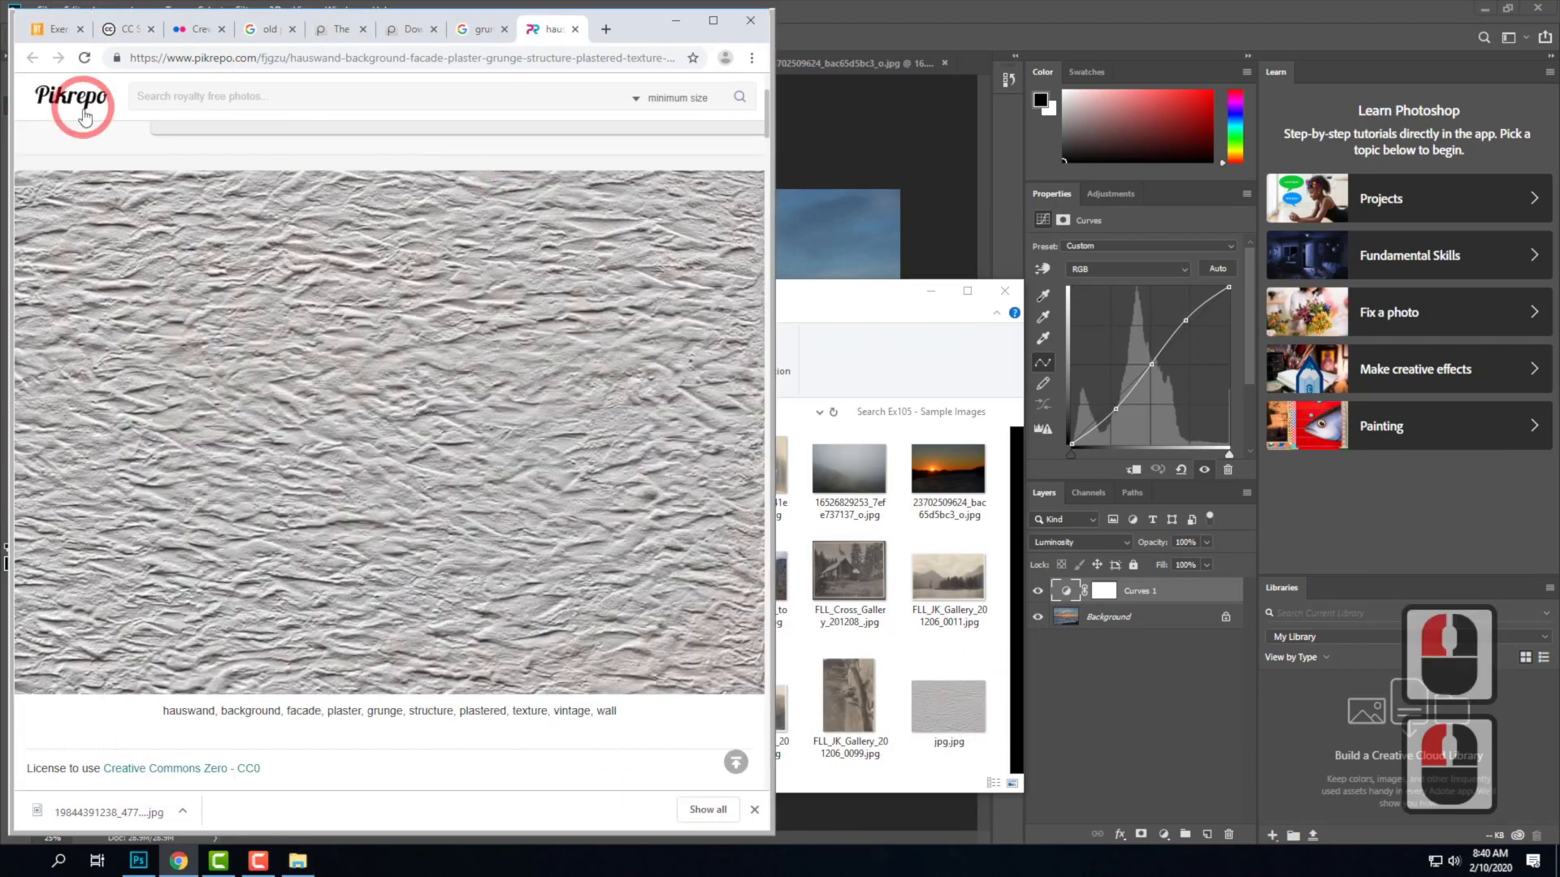
pyautogui.click(841, 92)
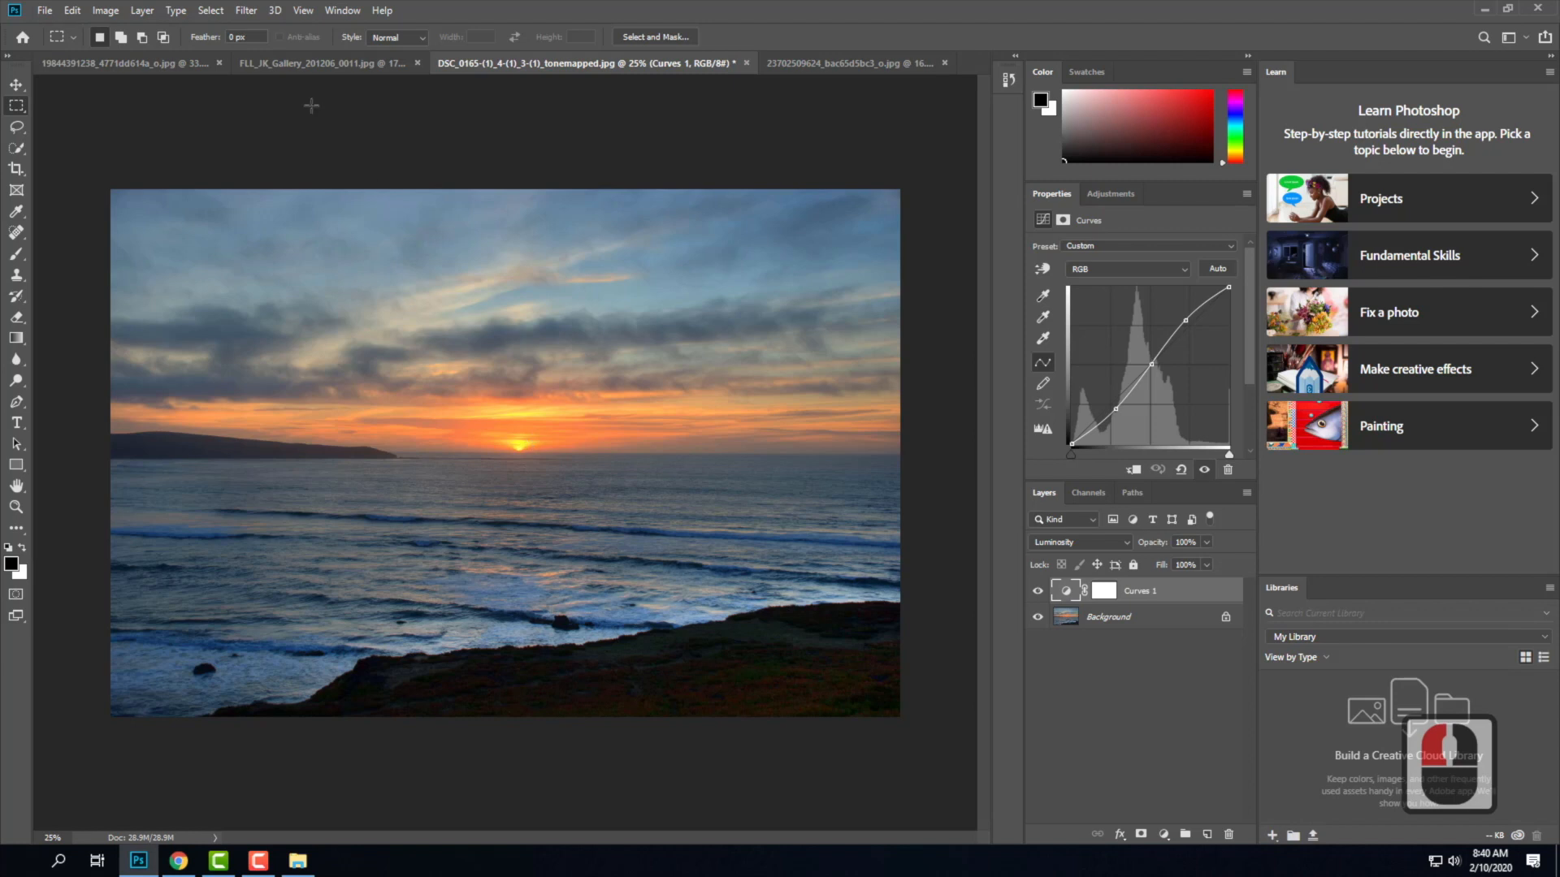
pyautogui.click(45, 12)
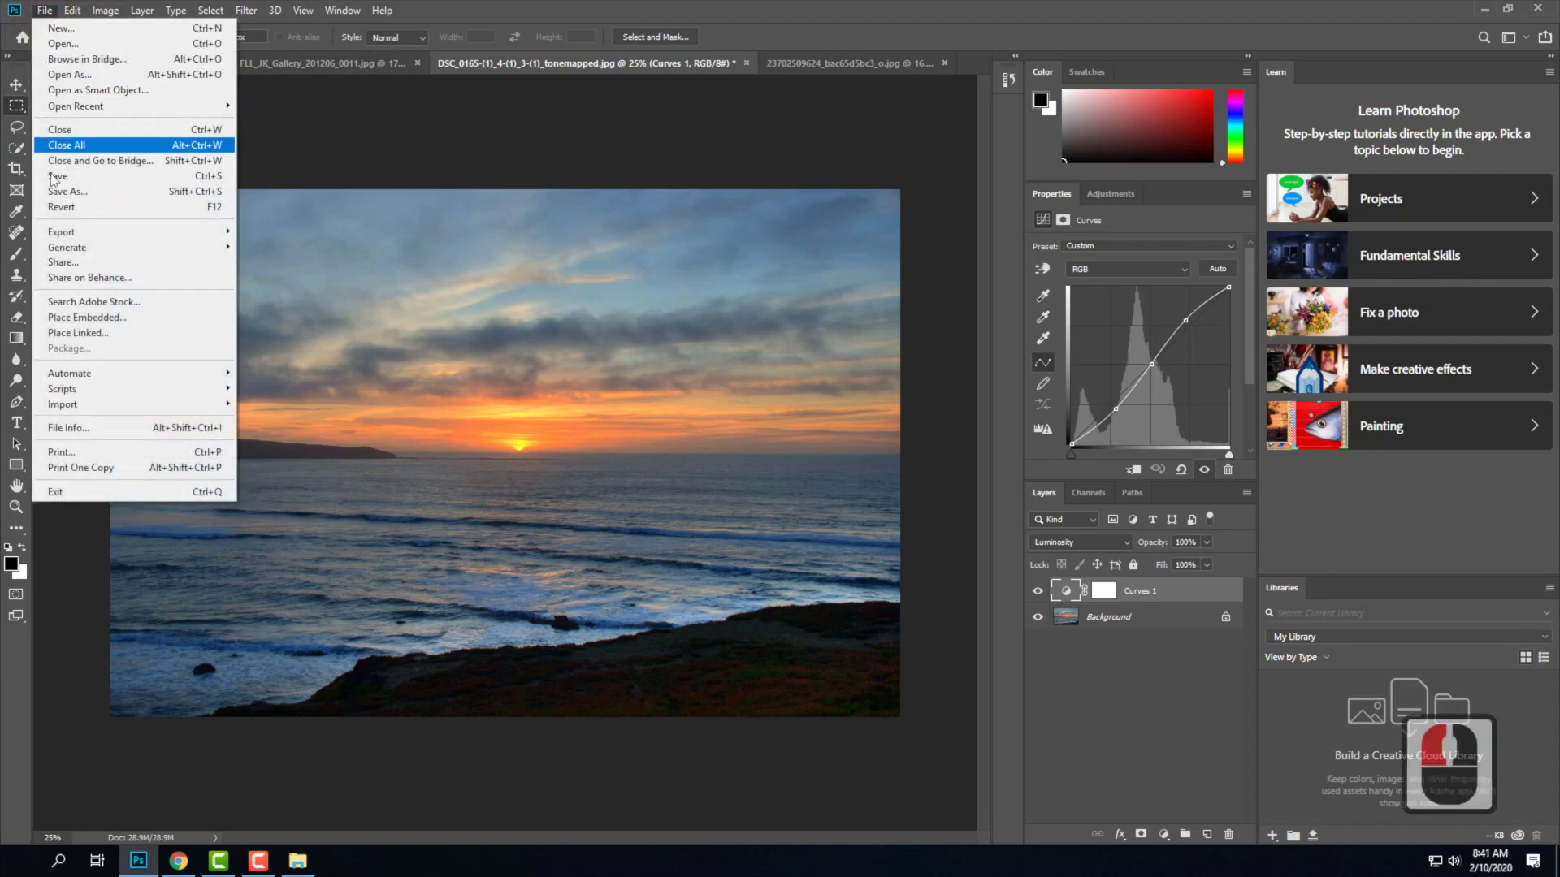
pyautogui.click(65, 319)
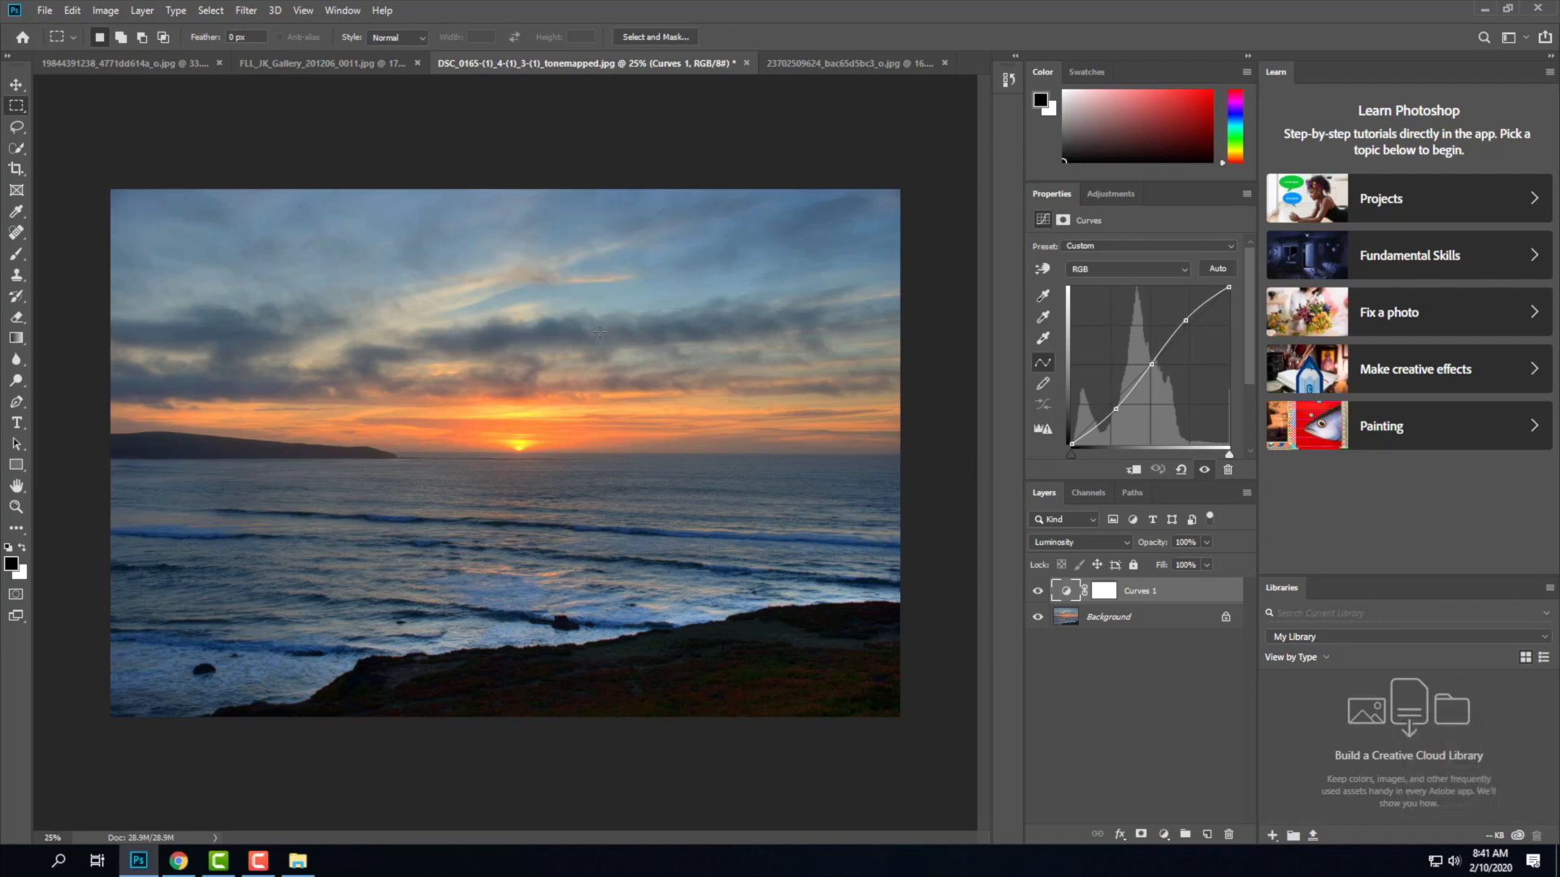
pyautogui.click(55, 14)
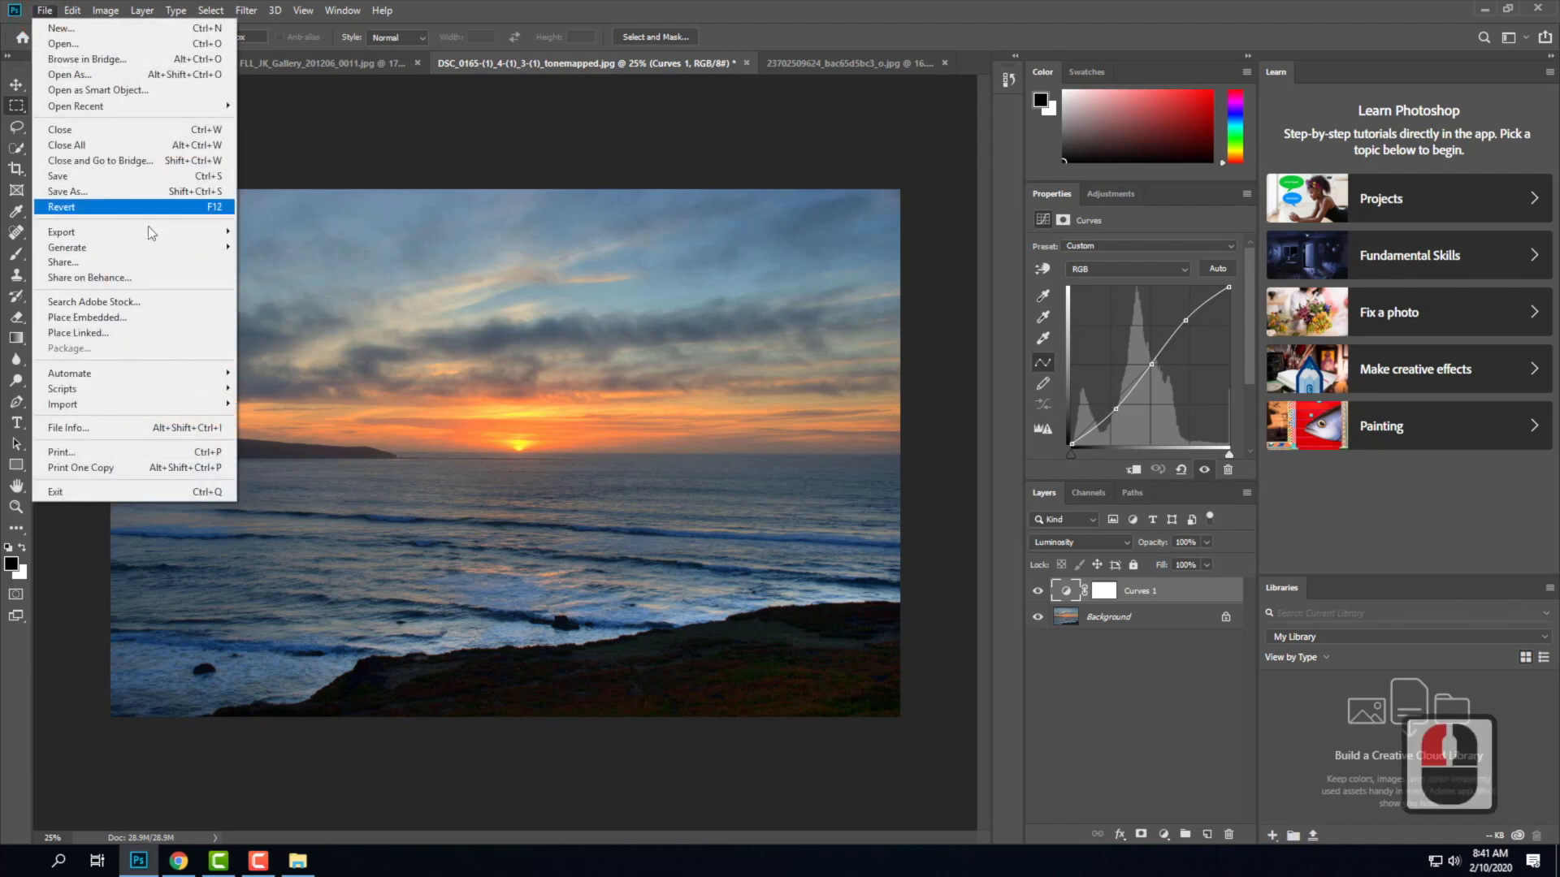
pyautogui.click(79, 318)
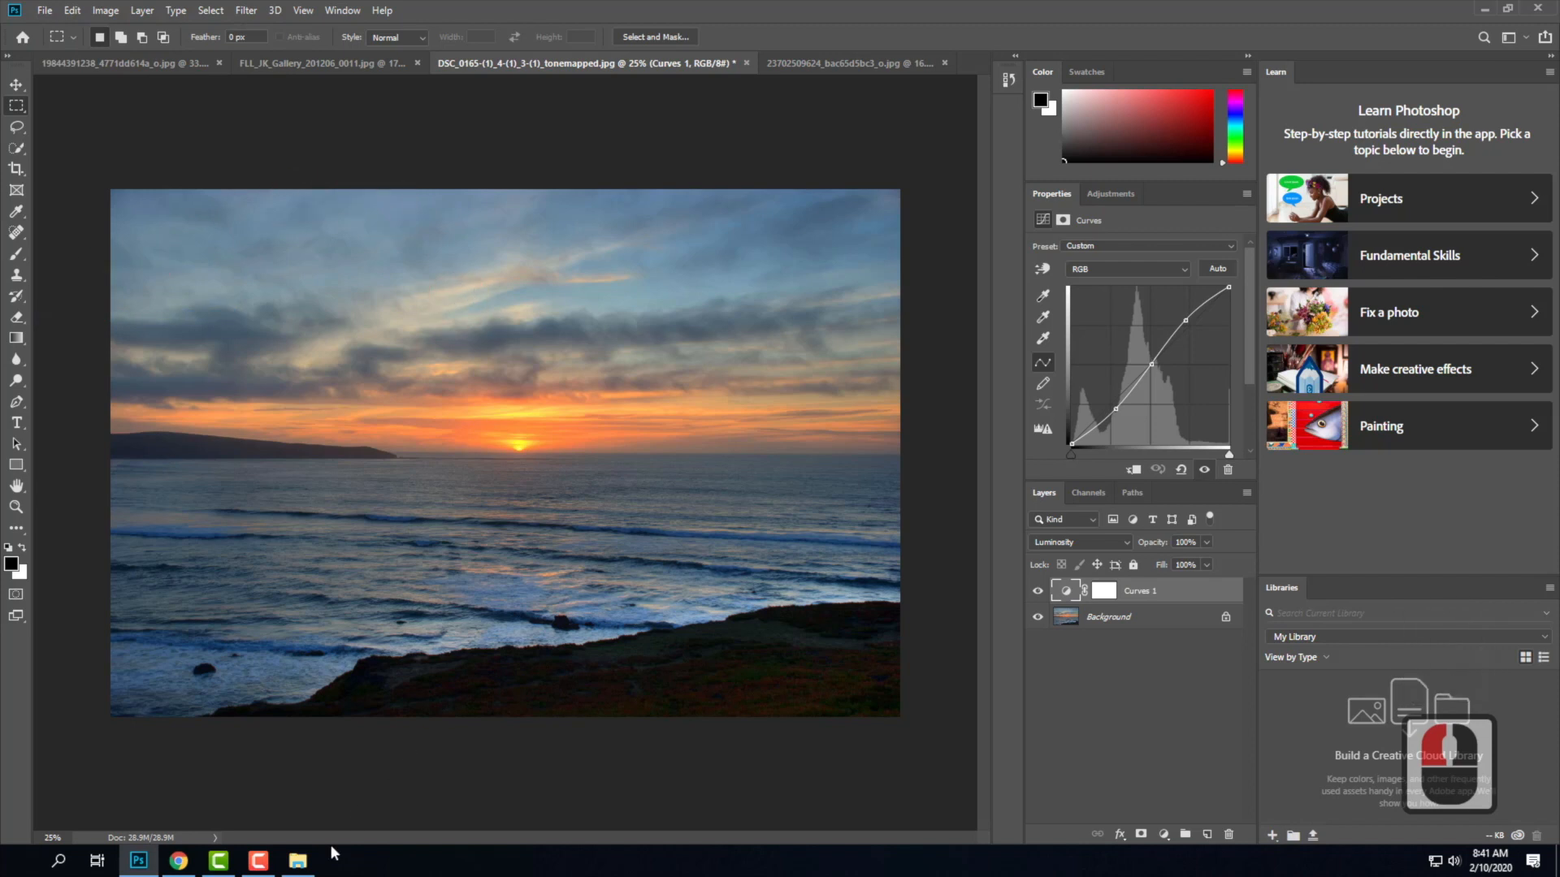
# Place jpg.jpg from the "Ex105 - Sample Images" folder into the sunset document above the Curves 1 layer.
pyautogui.click(298, 862)
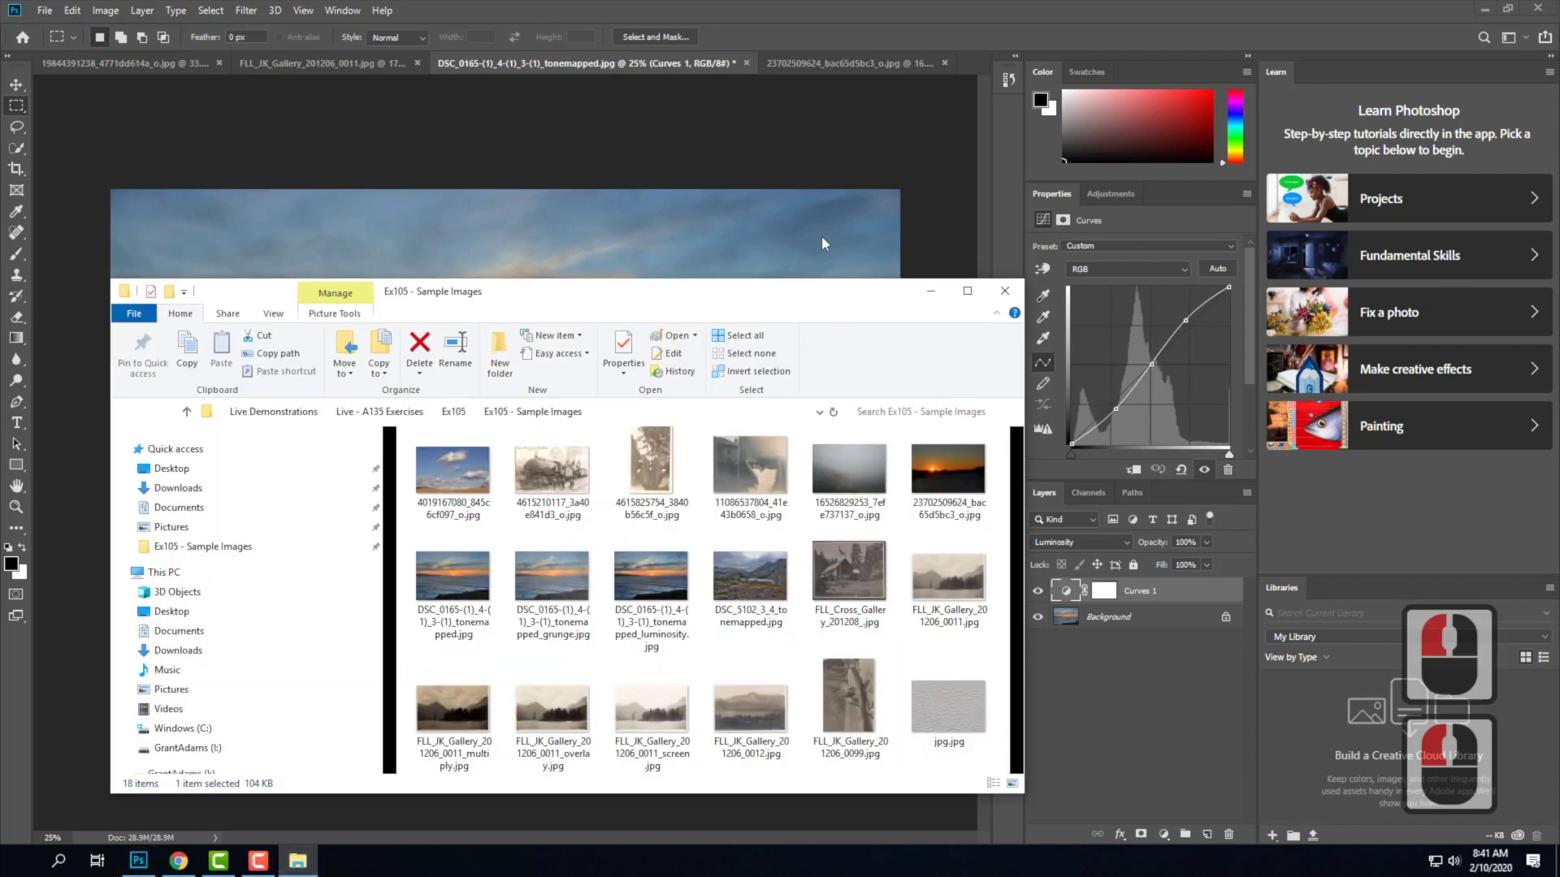
pyautogui.moveTo(815, 303); pyautogui.dragTo(1125, 254)
pyautogui.moveTo(1250, 647); pyautogui.dragTo(98, 316)
pyautogui.moveTo(198, 320); pyautogui.dragTo(202, 318)
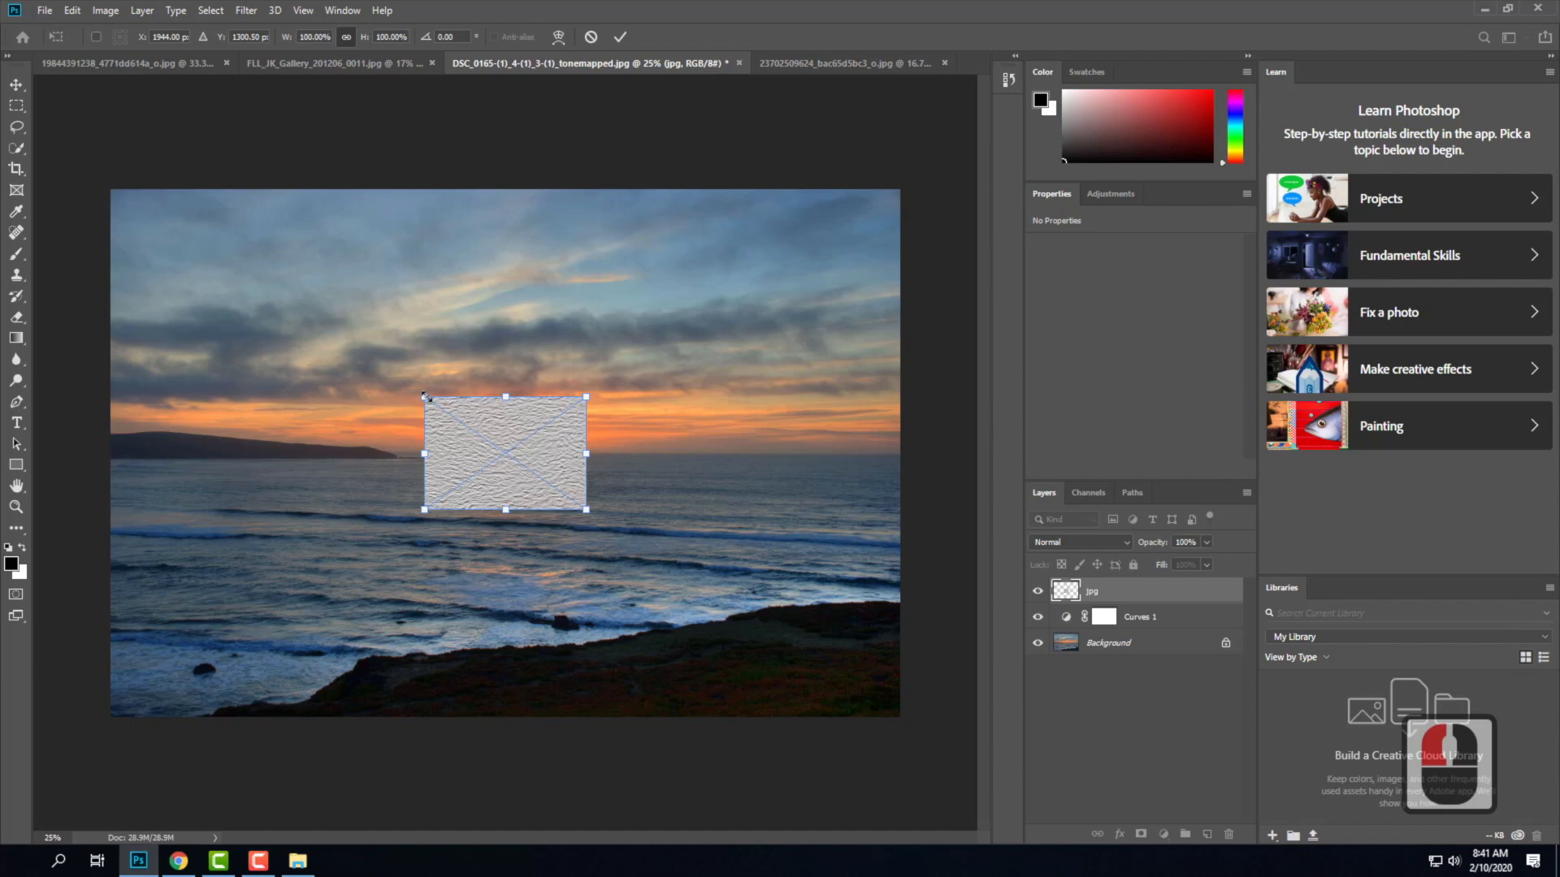
# Scale the placed texture to about 490% so it covers the whole sunset photo, and commit the transform.
pyautogui.moveTo(427, 397); pyautogui.dragTo(108, 176)
pyautogui.moveTo(588, 510); pyautogui.dragTo(887, 761)
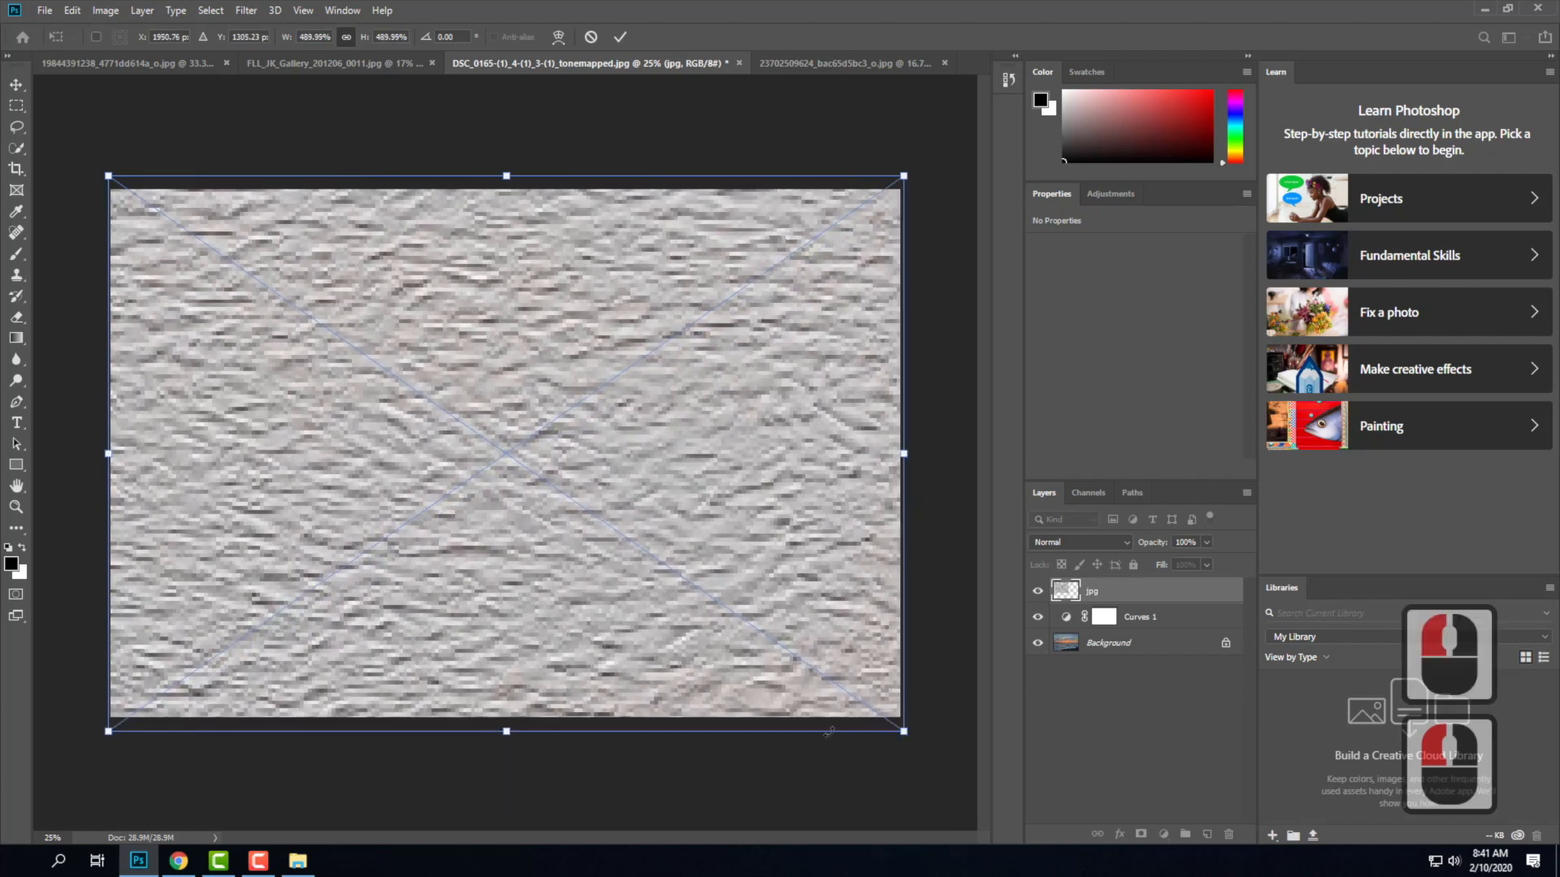
pyautogui.click(621, 38)
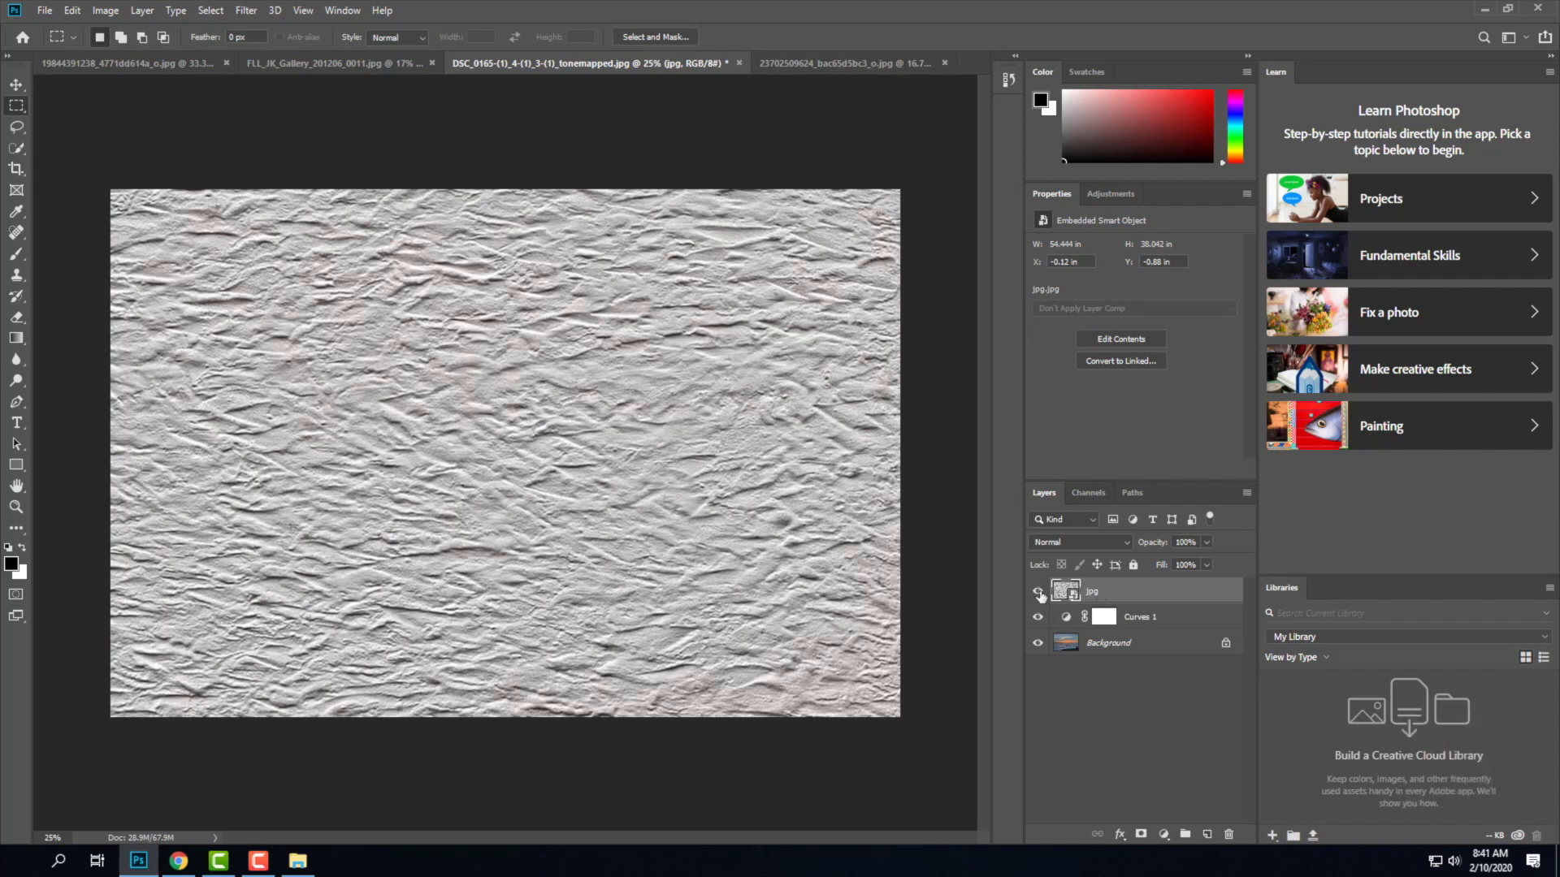
# Try the Multiply, Screen and Overlay blending modes on the texture layer to compare their effects.
pyautogui.click(1064, 541)
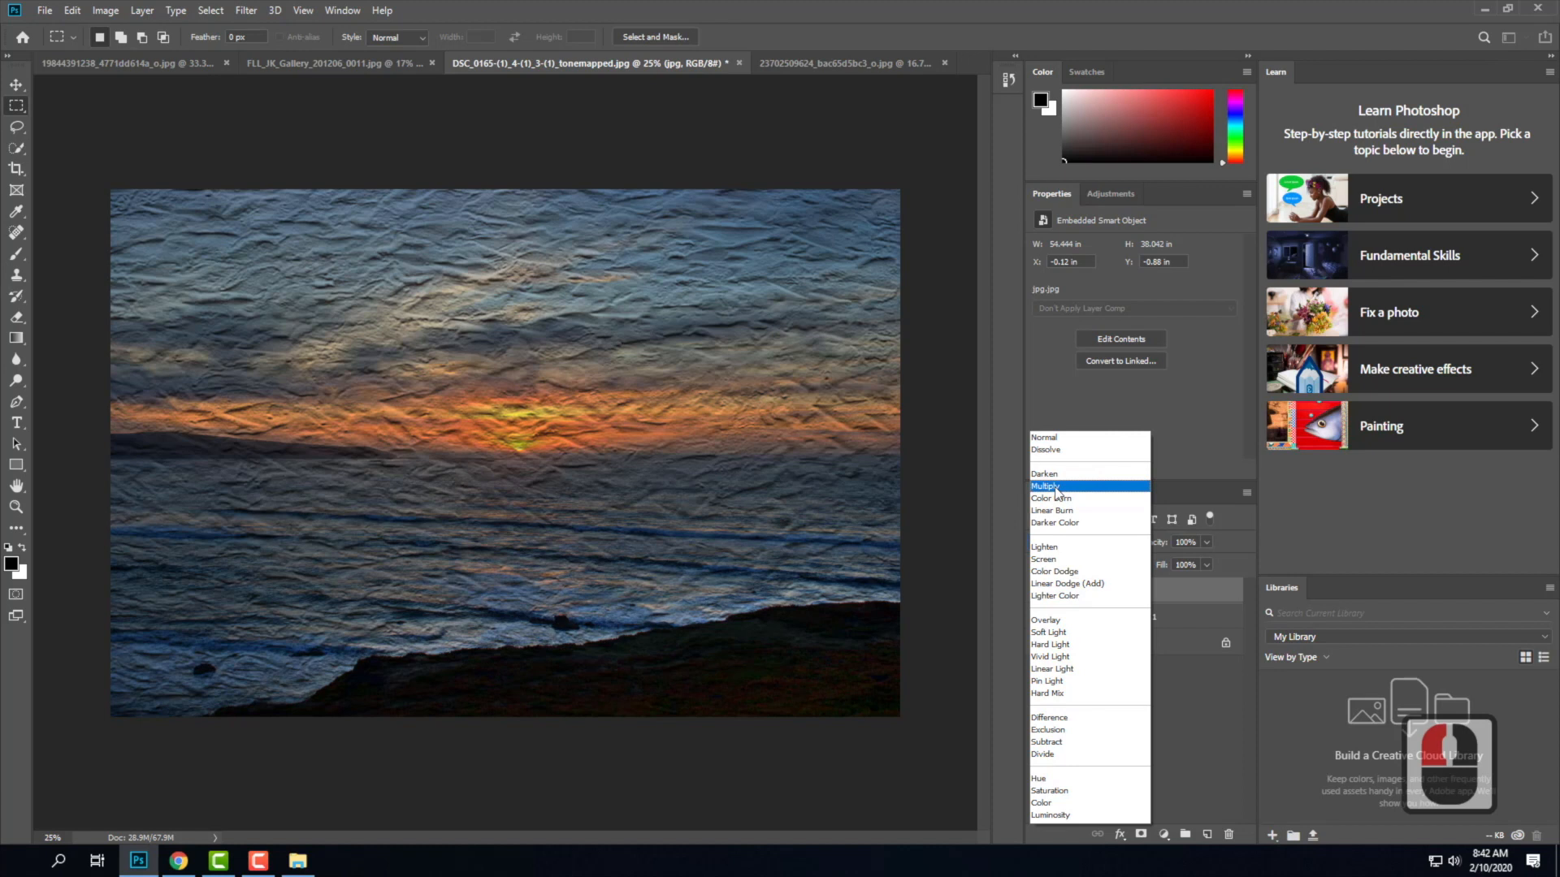
pyautogui.click(1056, 487)
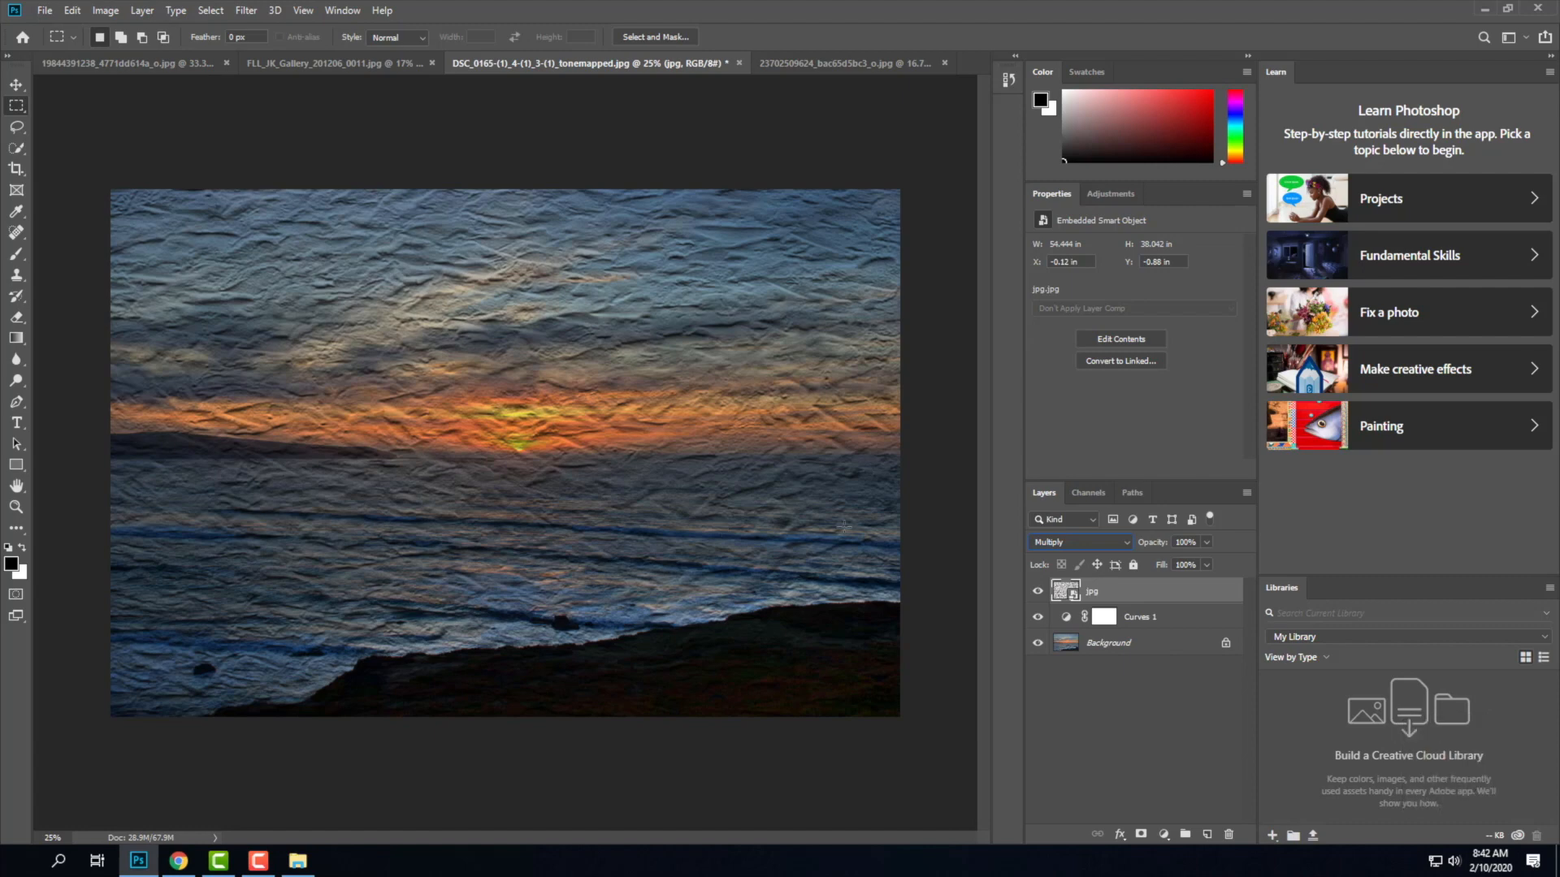
pyautogui.click(1078, 547)
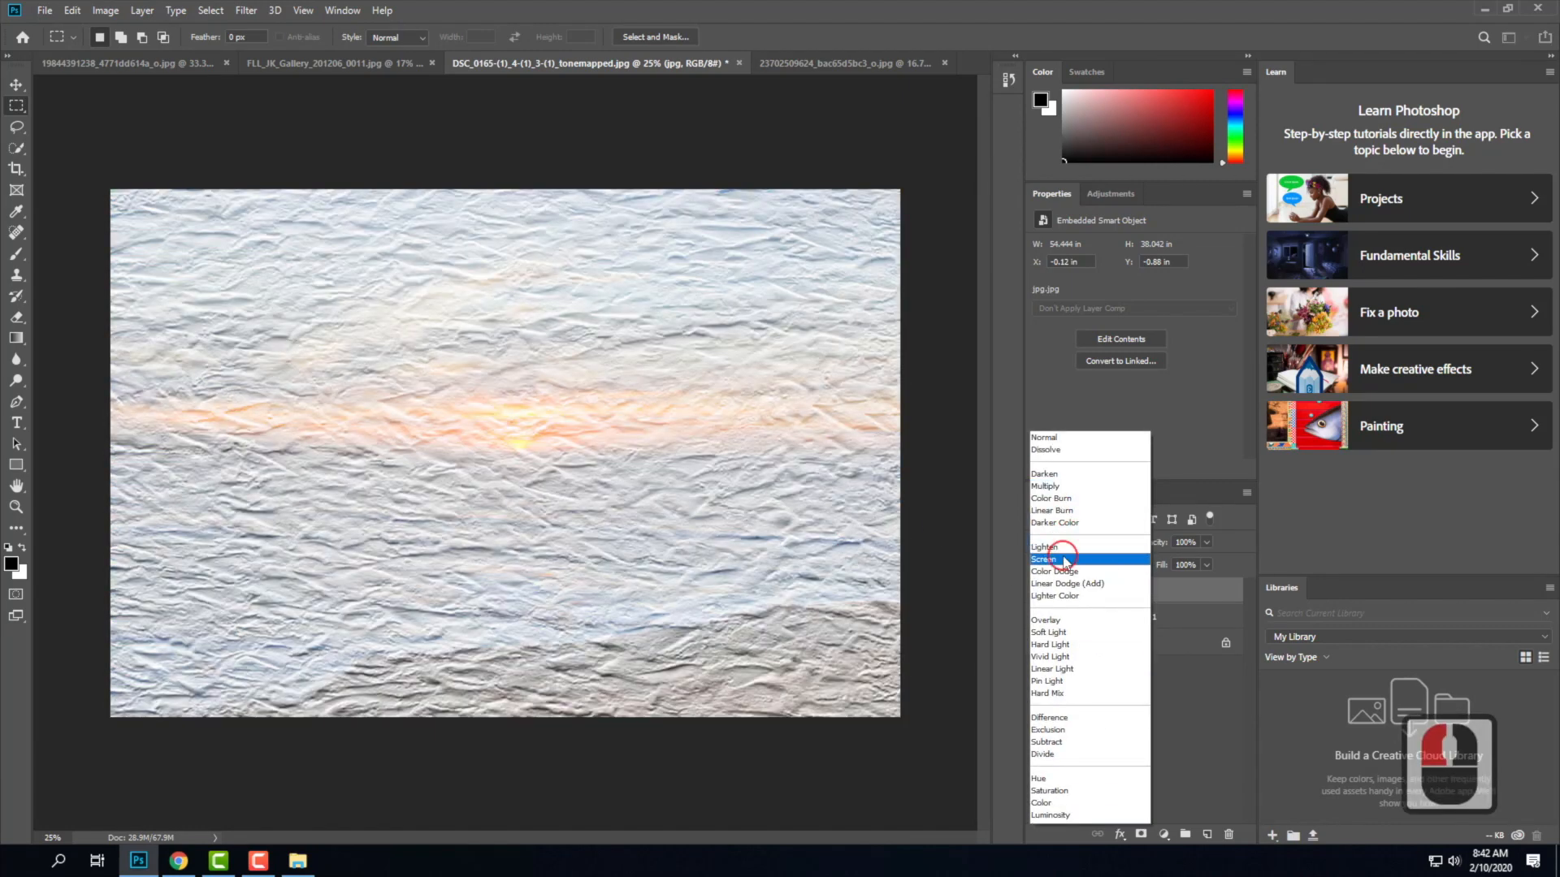
pyautogui.click(1065, 560)
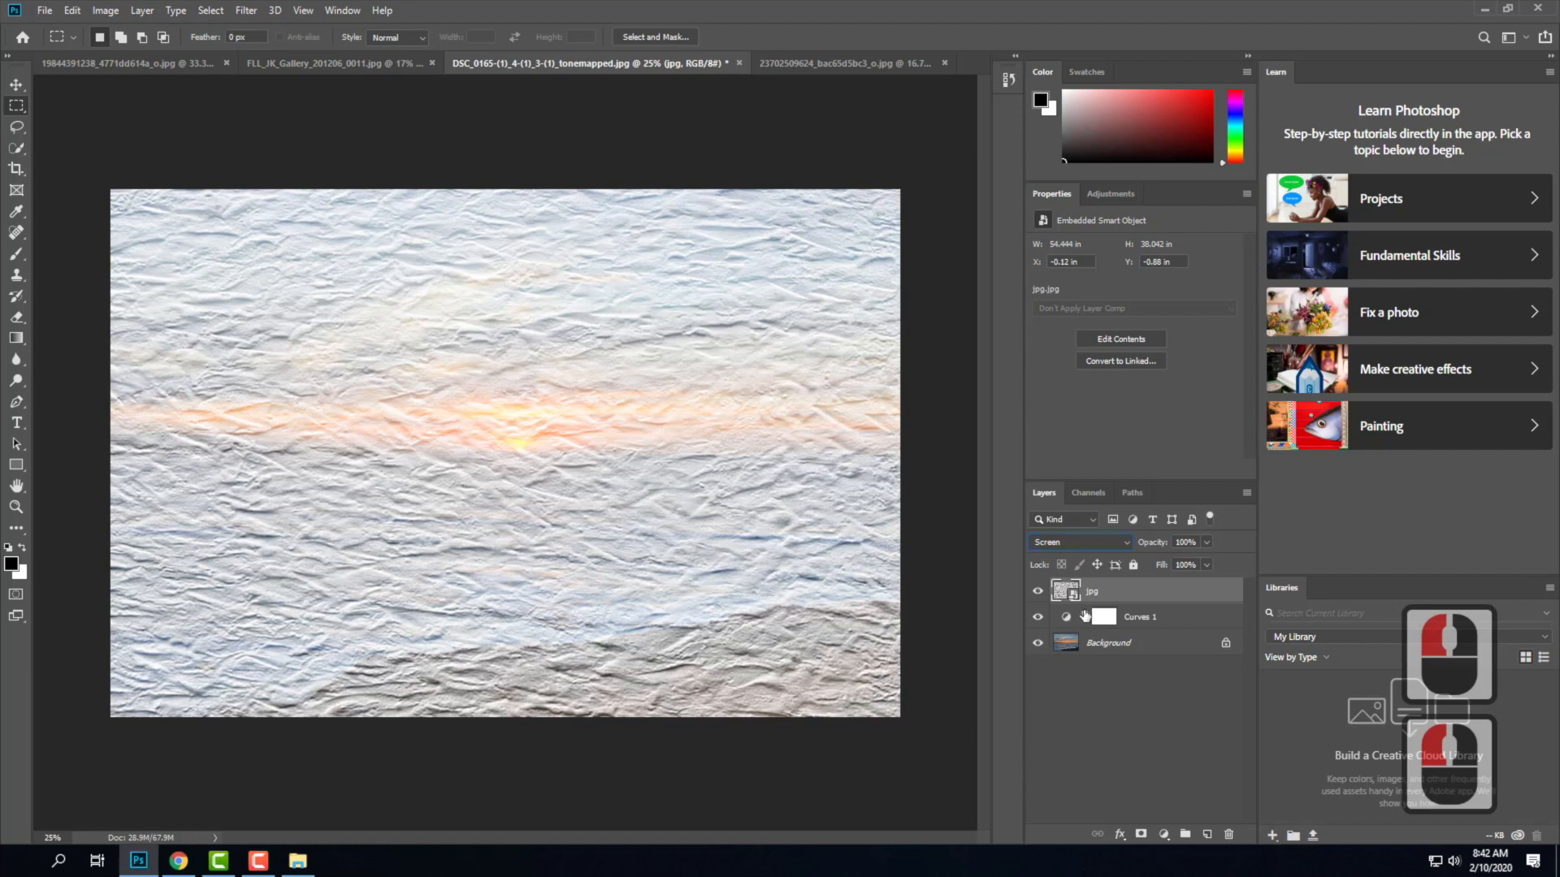
pyautogui.click(1093, 544)
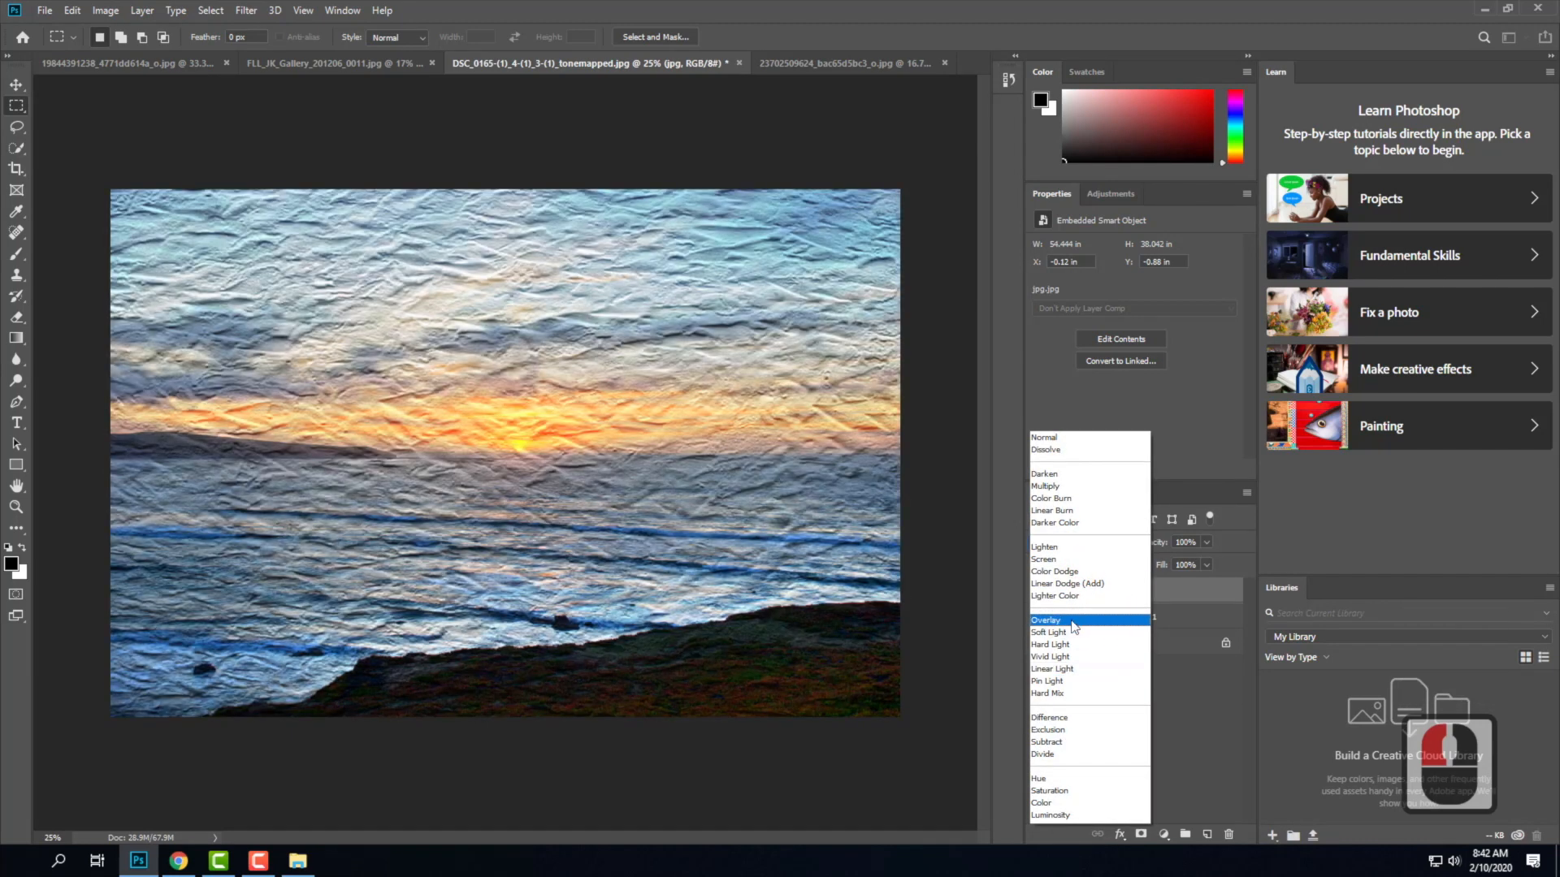
pyautogui.click(1074, 622)
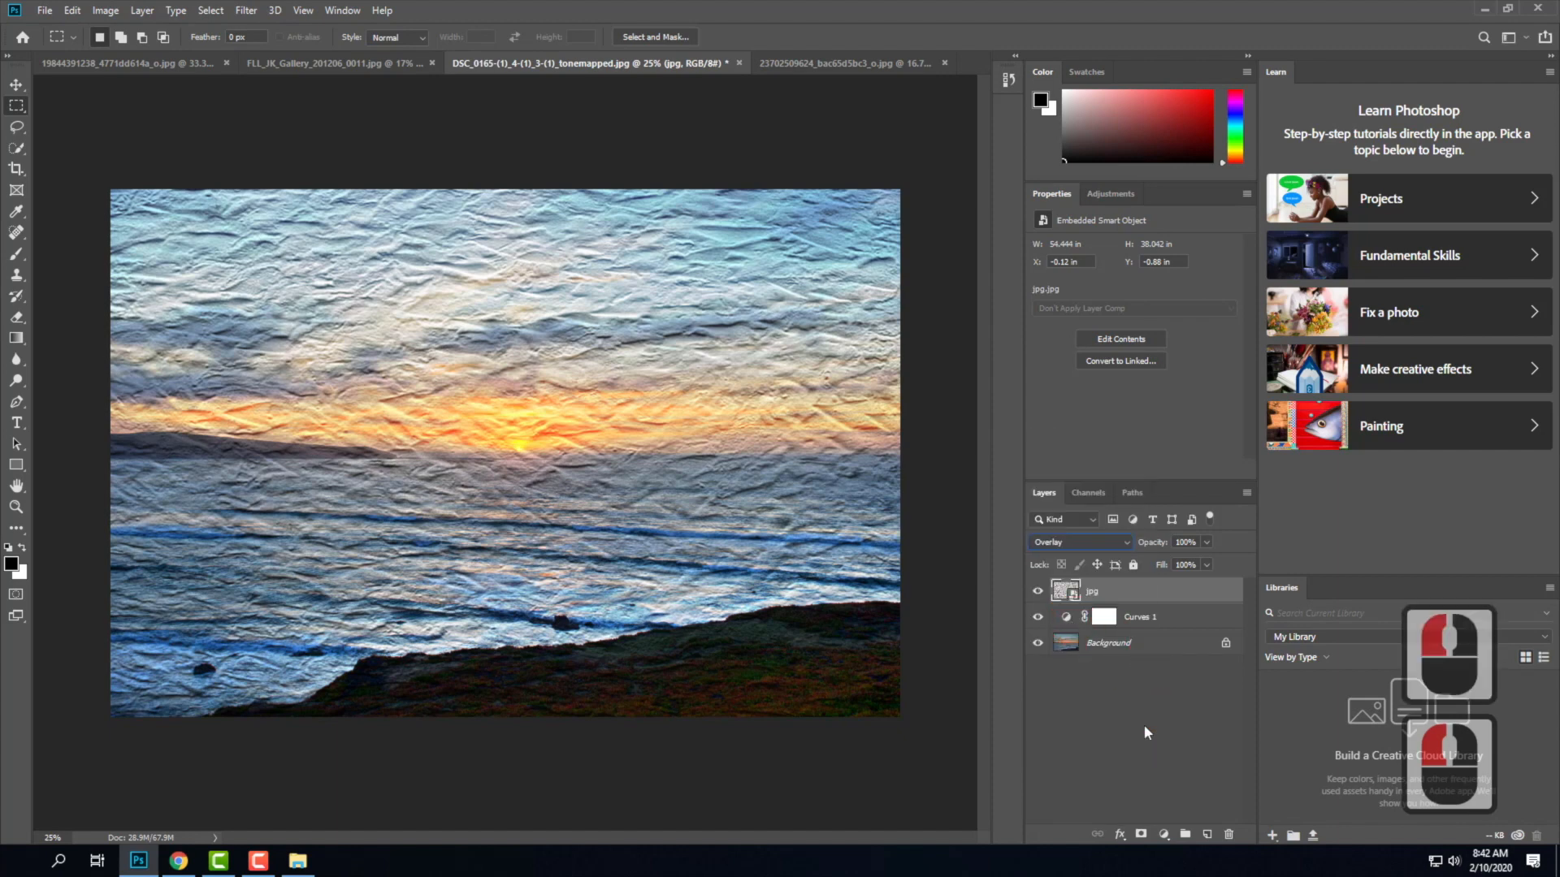
# Set the texture layer's blending mode to Multiply and hide the layer.
pyautogui.click(1120, 546)
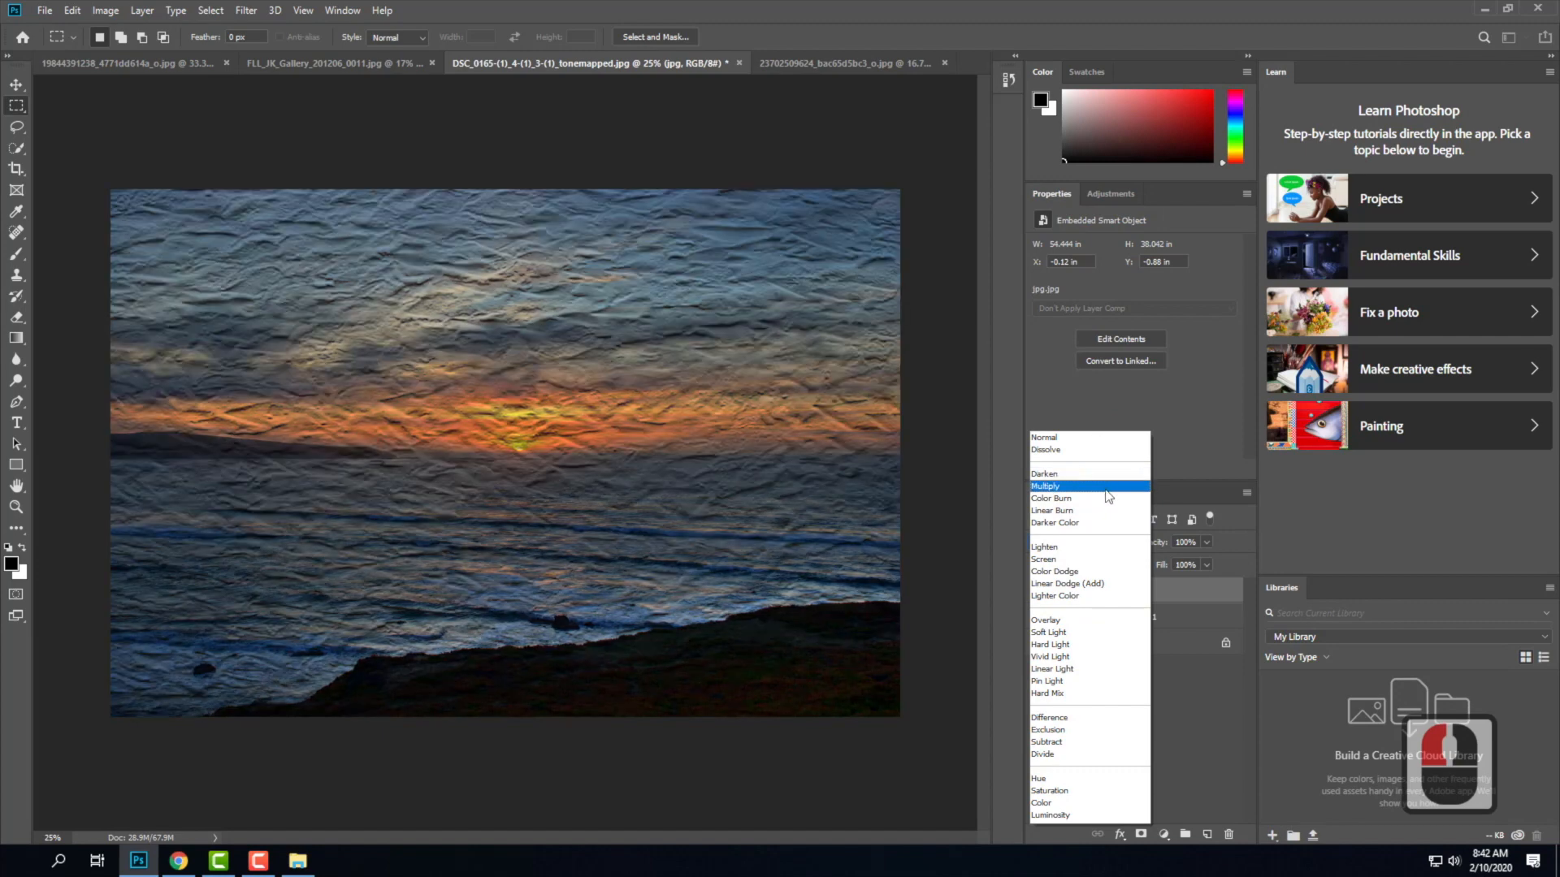
pyautogui.click(1105, 488)
pyautogui.click(367, 396)
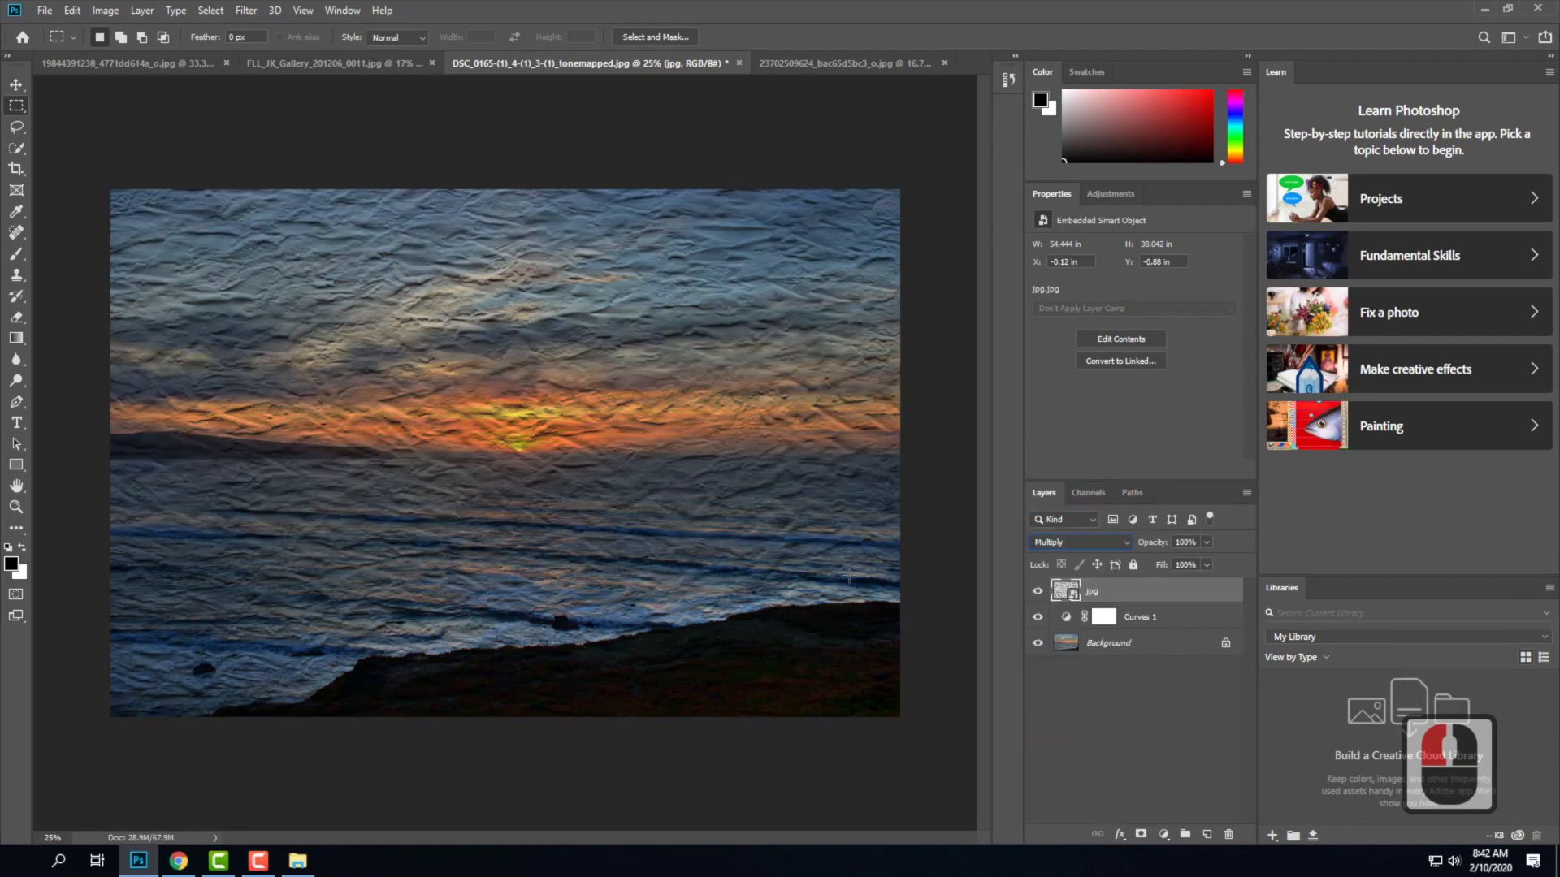
pyautogui.click(1037, 590)
pyautogui.click(590, 493)
# Switch back to the grunge texture image results in the browser and browse them for another texture.
pyautogui.click(299, 861)
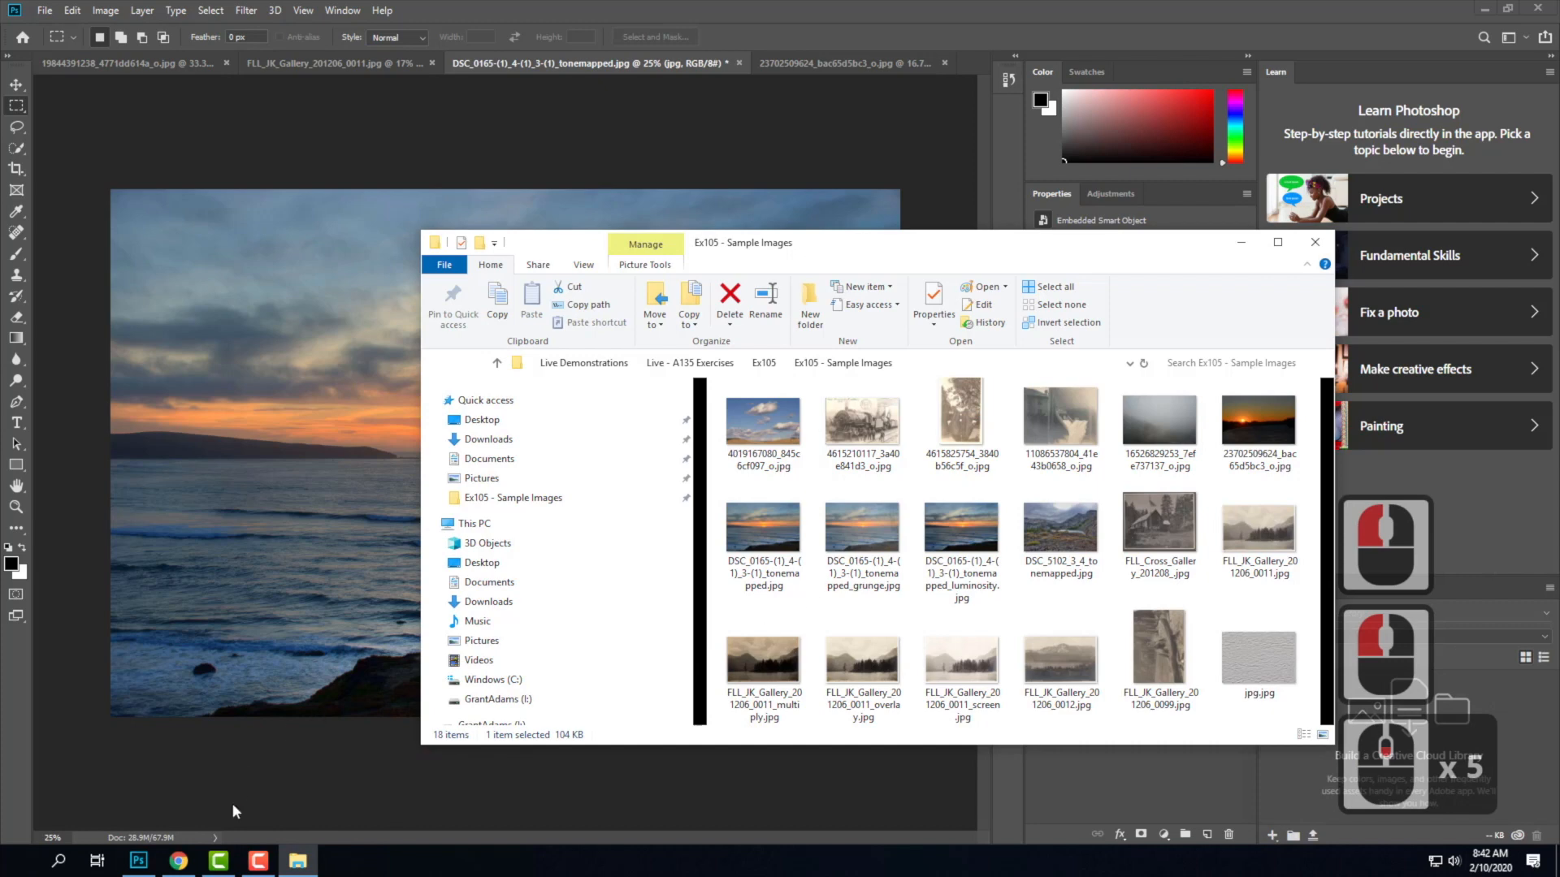
pyautogui.click(178, 861)
pyautogui.click(522, 233)
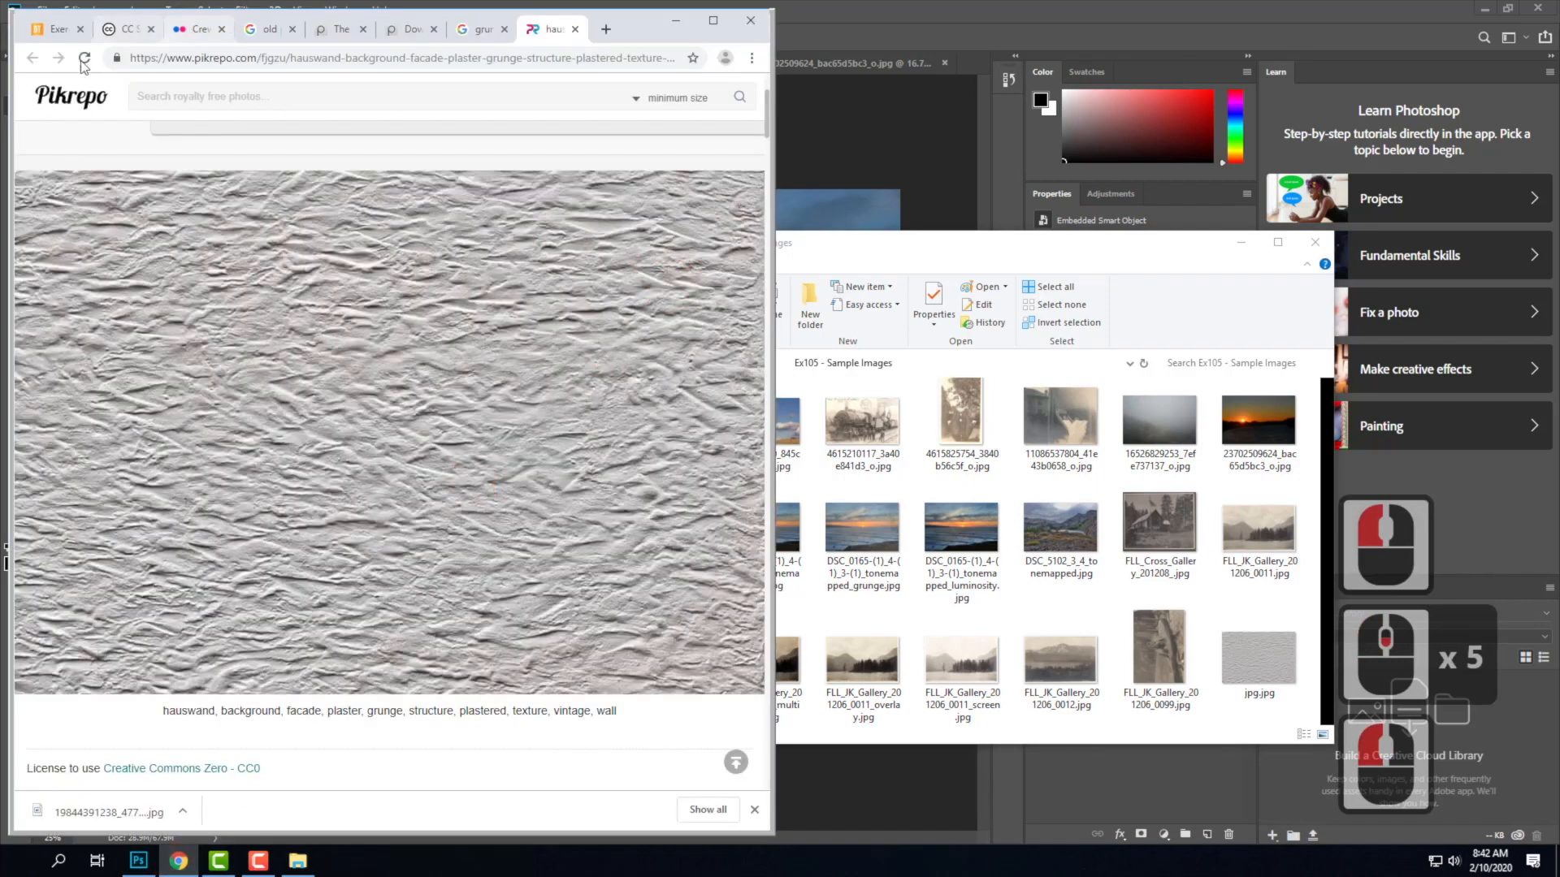
pyautogui.click(480, 29)
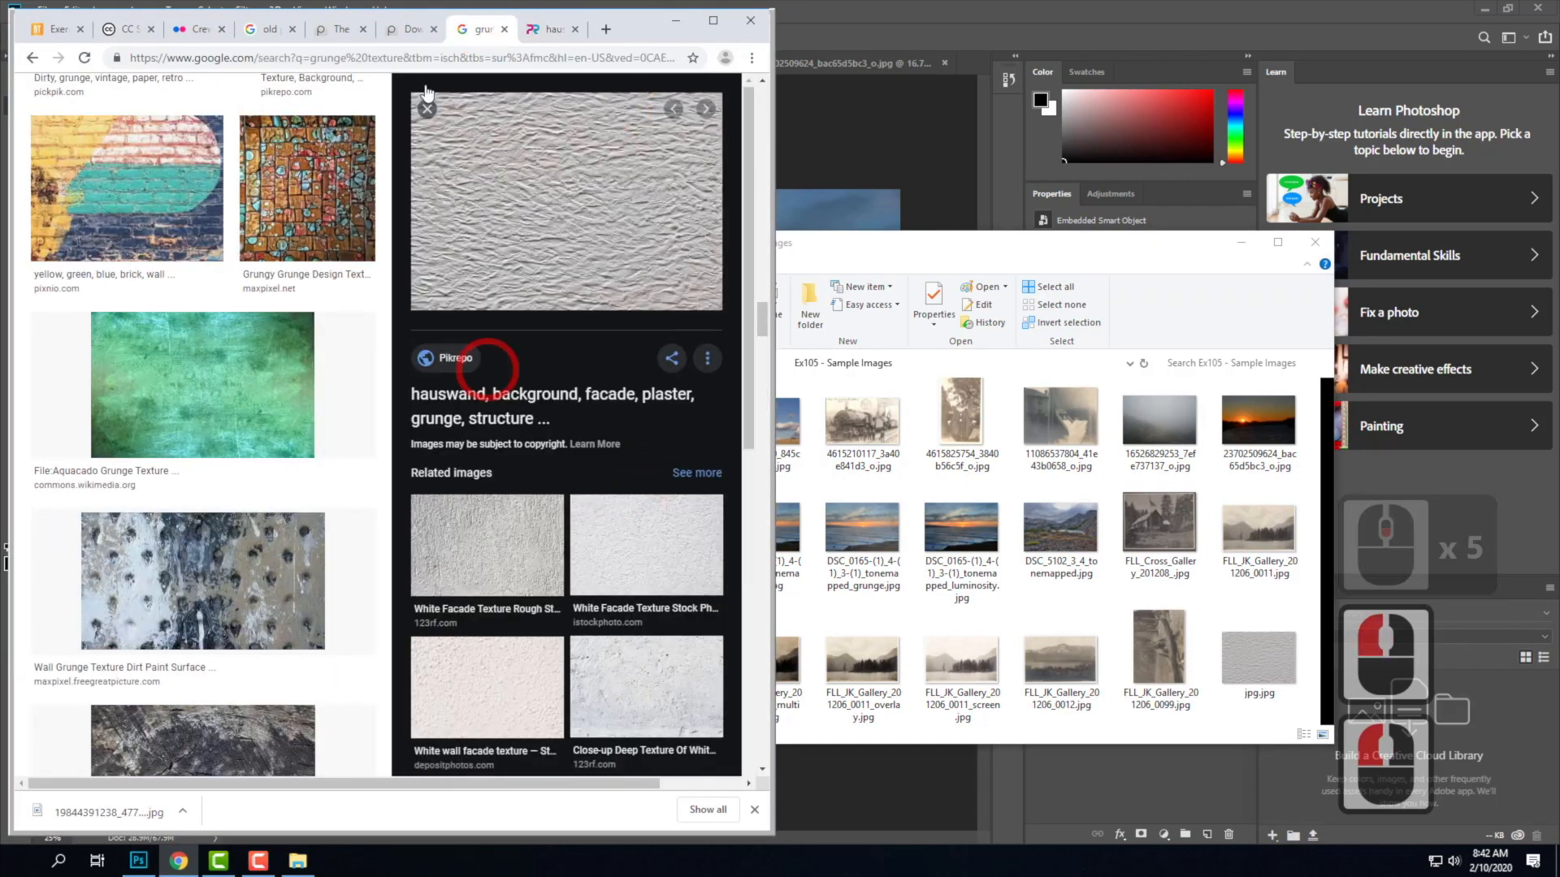
pyautogui.scroll(-13, 347, 463)
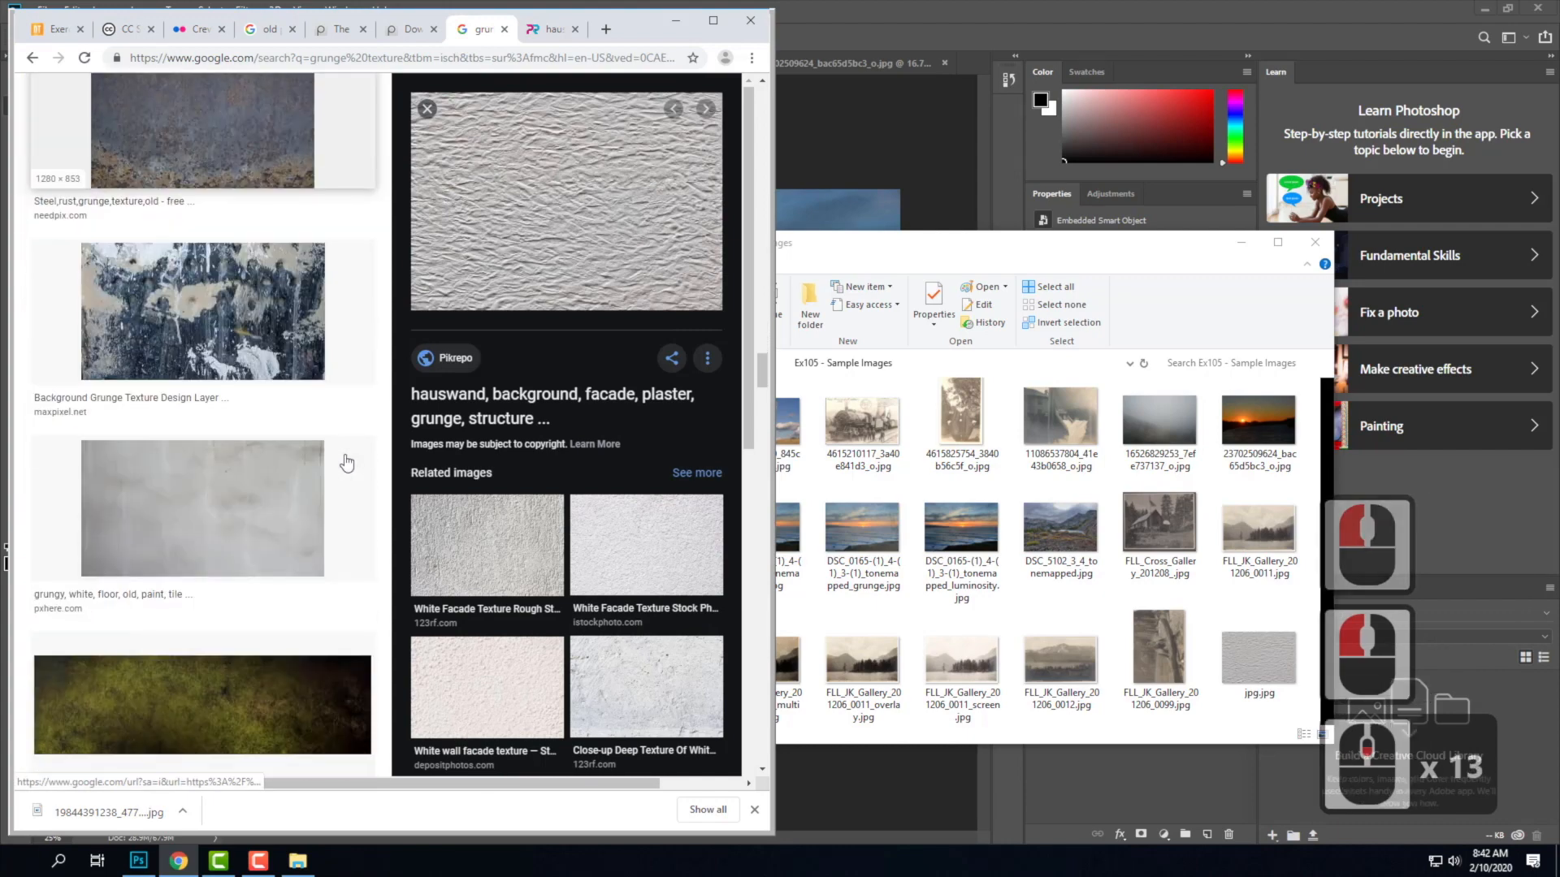
pyautogui.scroll(-5, 347, 463)
pyautogui.scroll(3, 347, 463)
pyautogui.scroll(-4, 348, 461)
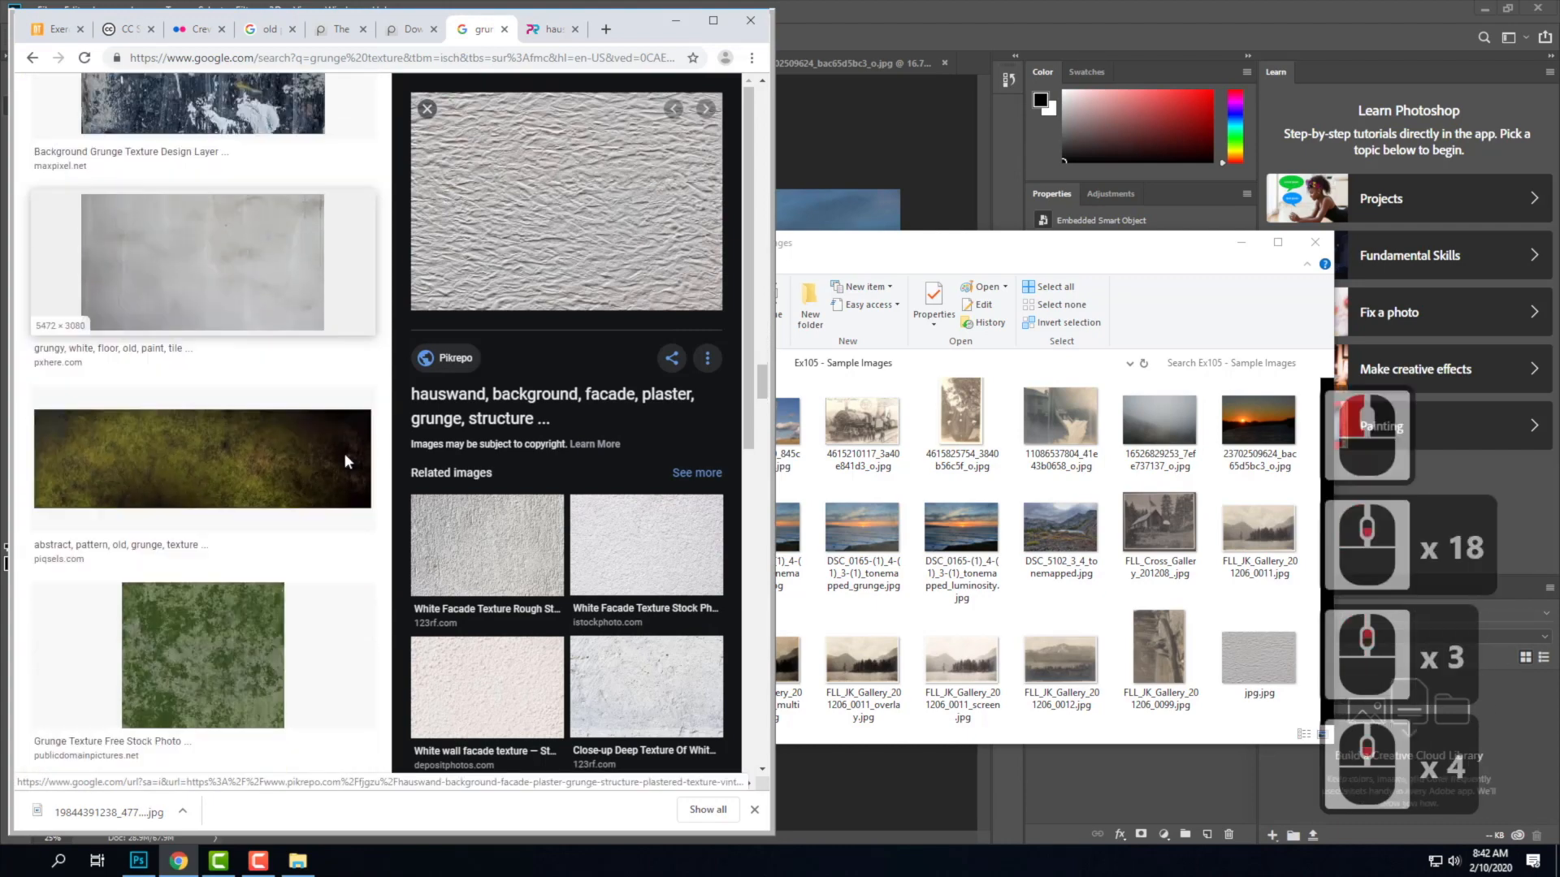
pyautogui.scroll(-13, 346, 461)
pyautogui.scroll(-8, 347, 463)
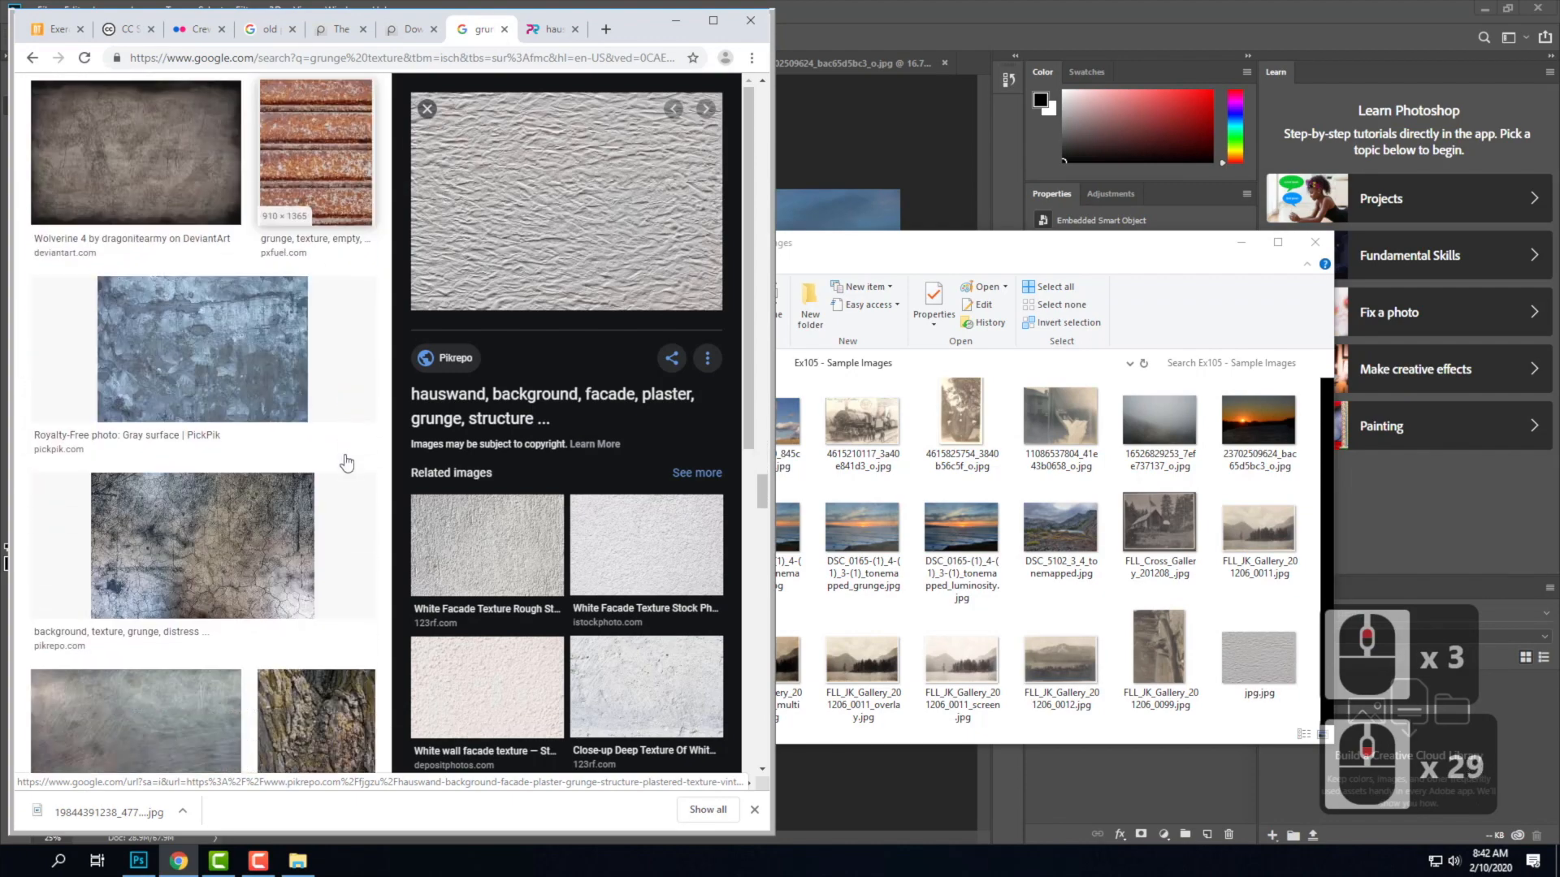
# Preview the dark grey Wolverine 4 texture, check its DeviantArt source page, and save the texture image into the Ex105 - Sample Images folder.
pyautogui.click(154, 171)
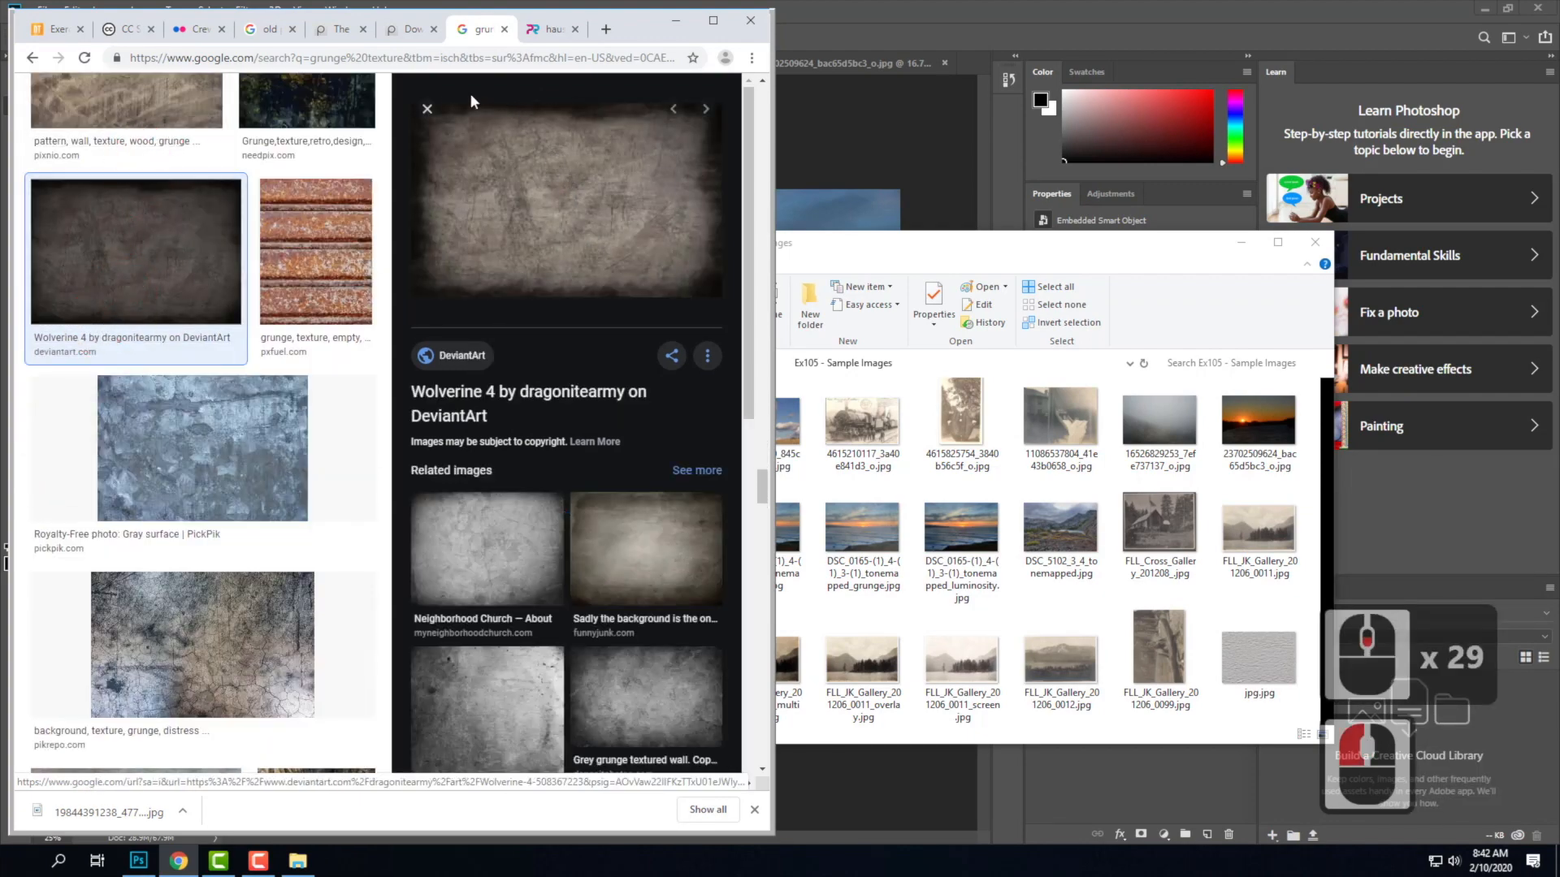
pyautogui.moveTo(564, 178); pyautogui.dragTo(1210, 608)
pyautogui.scroll(-4, 601, 398)
pyautogui.click(601, 396)
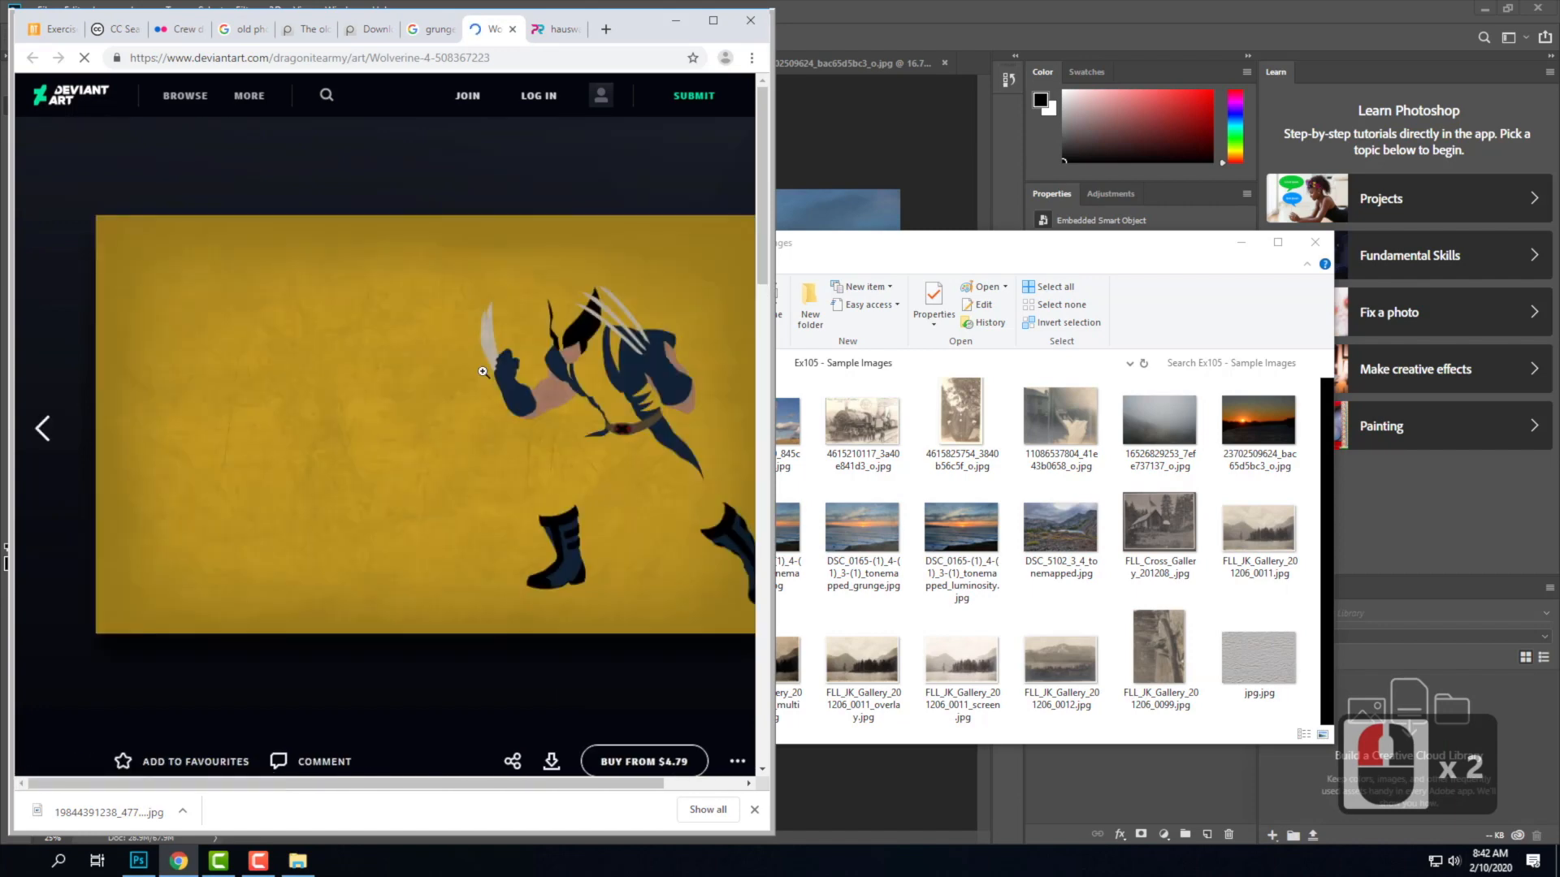
pyautogui.scroll(-6, 373, 456)
pyautogui.scroll(-6, 358, 381)
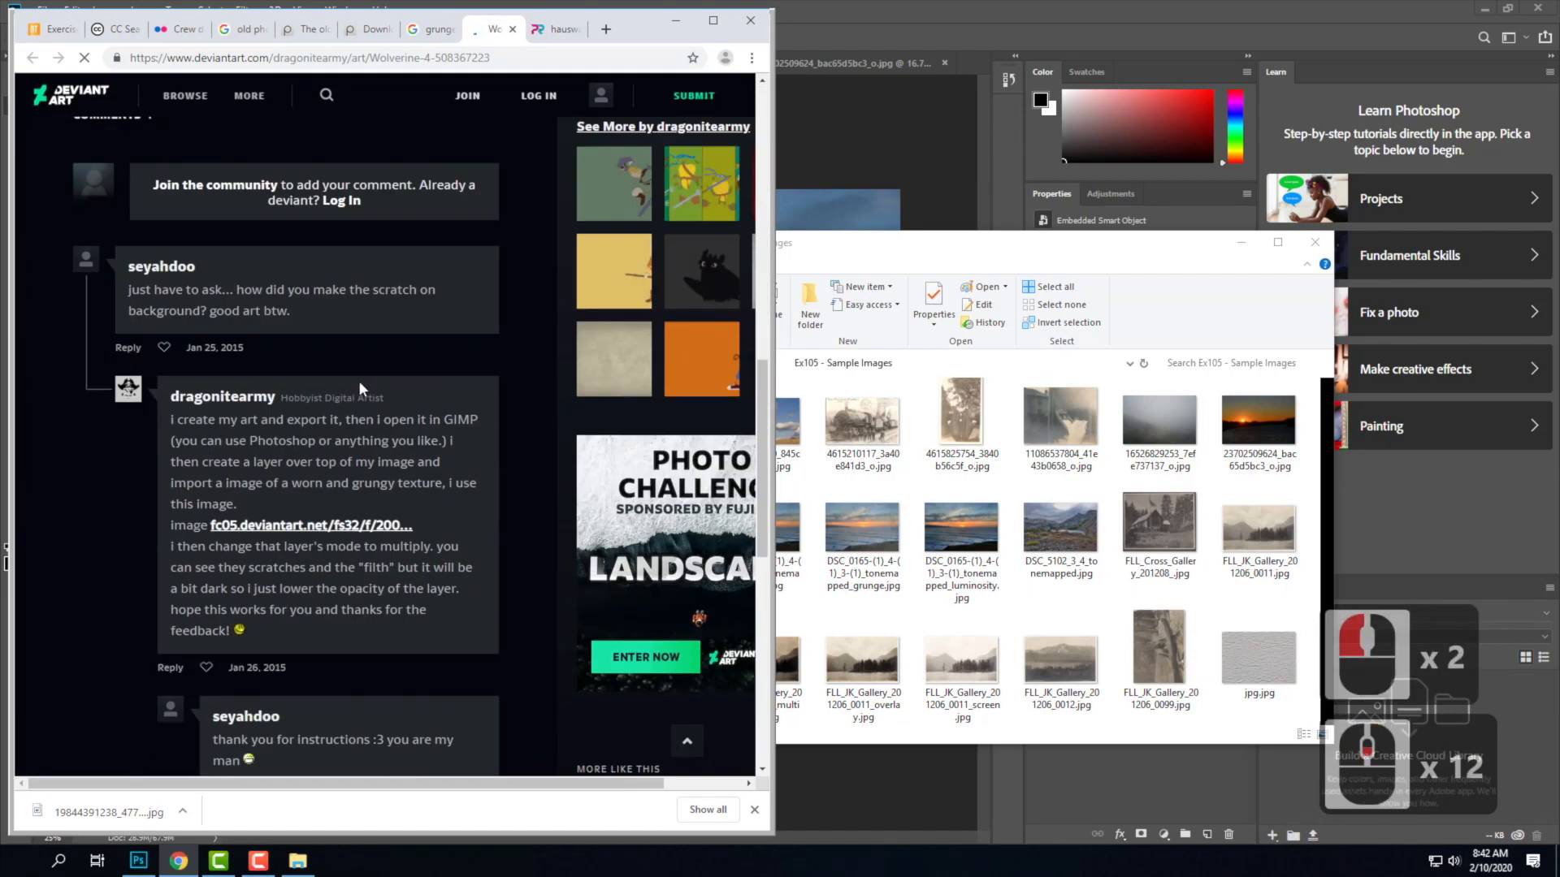
pyautogui.click(438, 29)
pyautogui.moveTo(620, 209); pyautogui.dragTo(1203, 652)
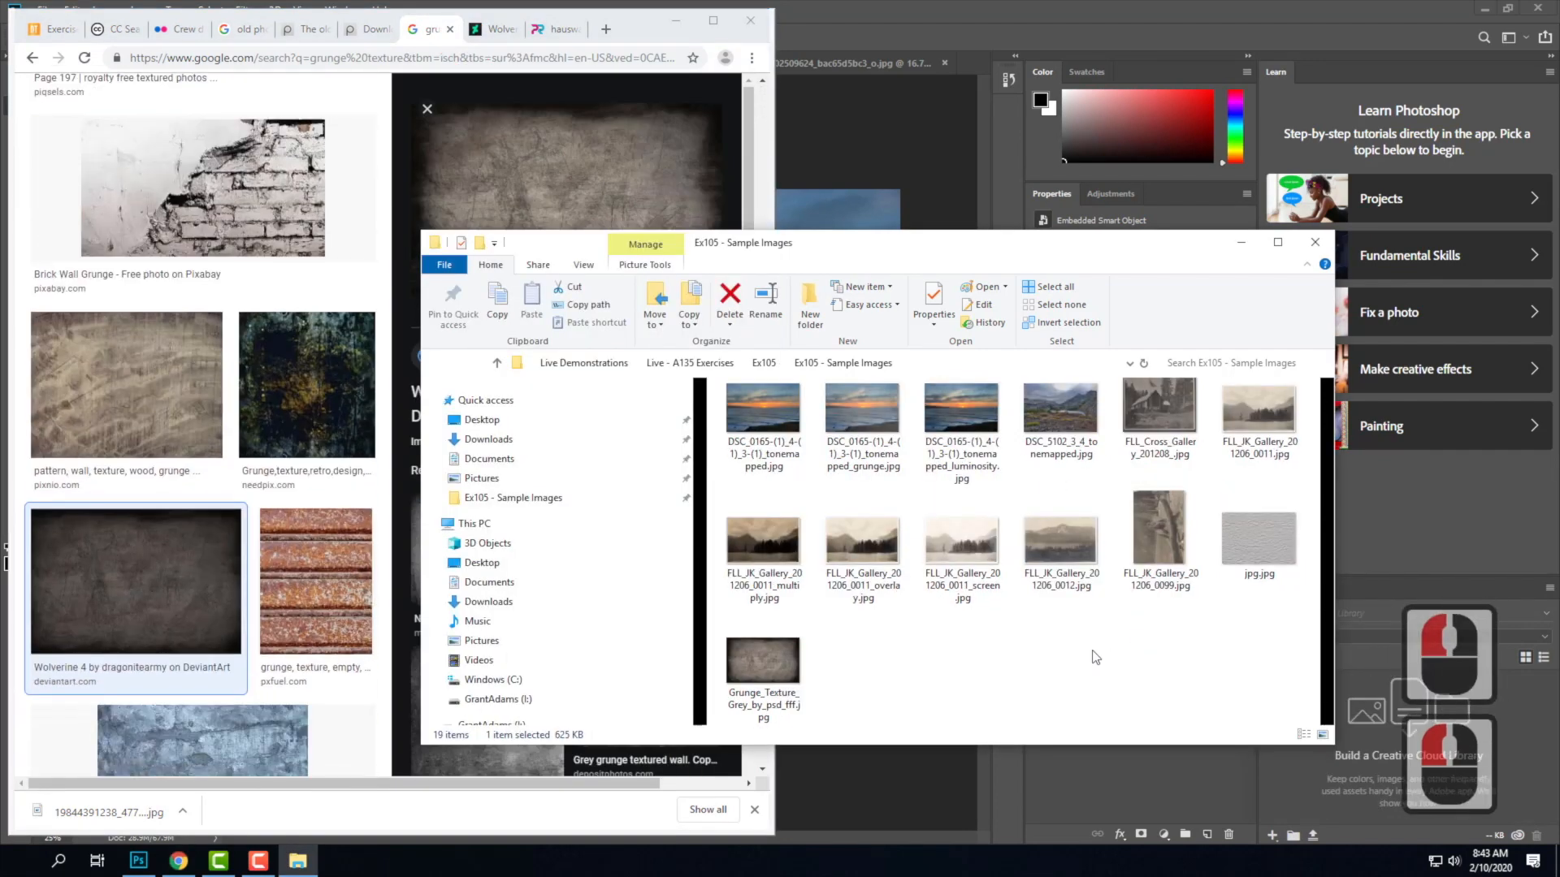
# Place Grunge_Texture_Grey_by_psd_fff.jpg on the sunset photo and scale it proportionally to about 532%.
pyautogui.moveTo(774, 656); pyautogui.dragTo(852, 163)
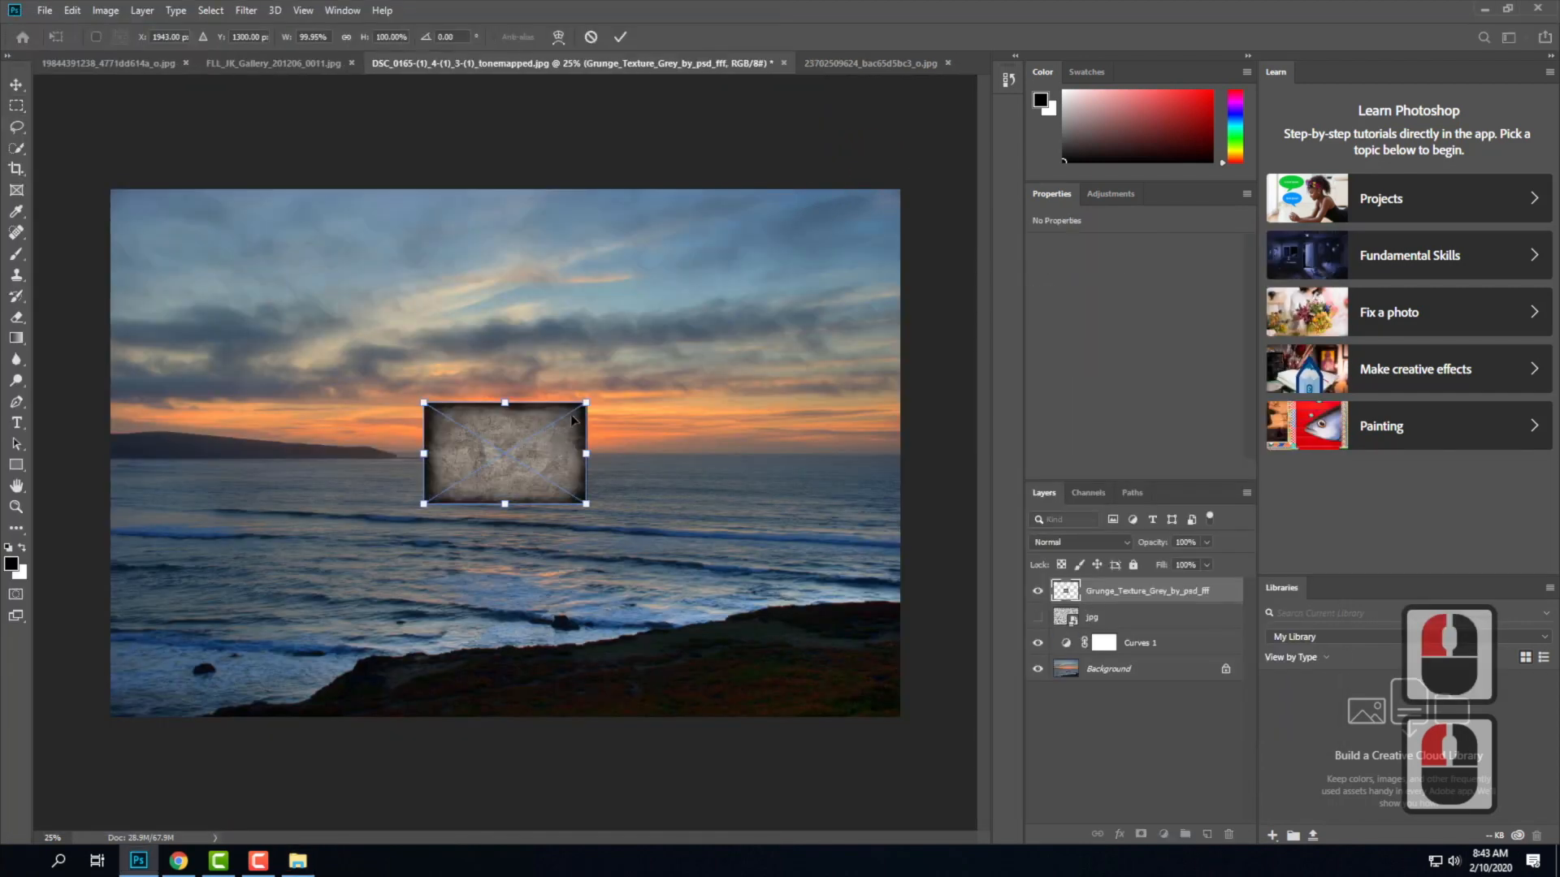
pyautogui.moveTo(587, 401); pyautogui.dragTo(922, 151)
pyautogui.moveTo(428, 503); pyautogui.dragTo(150, 776)
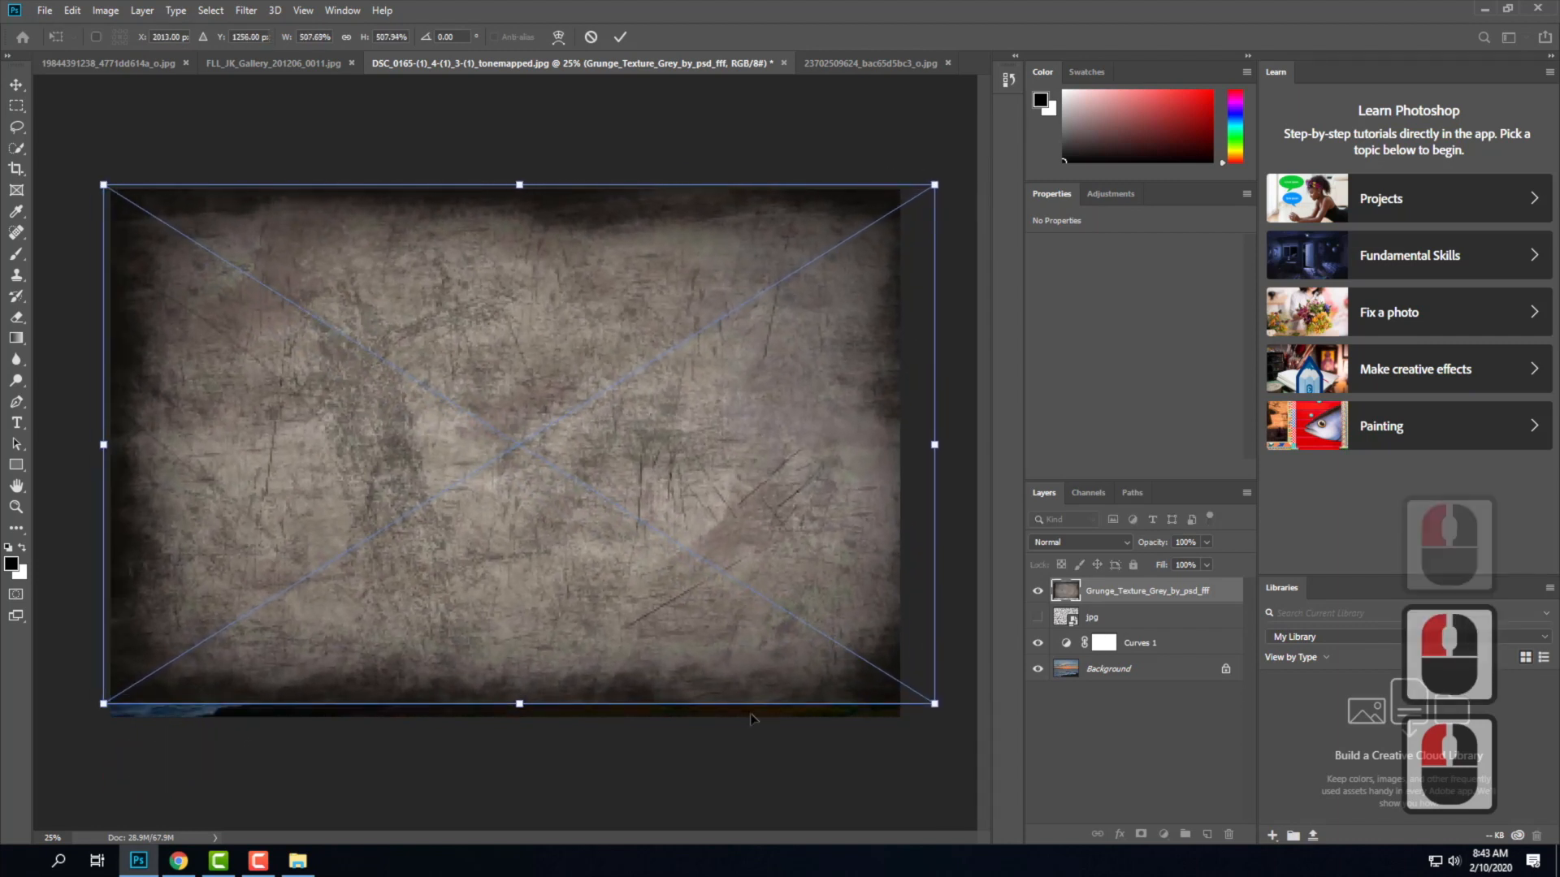
pyautogui.moveTo(934, 703); pyautogui.dragTo(957, 754)
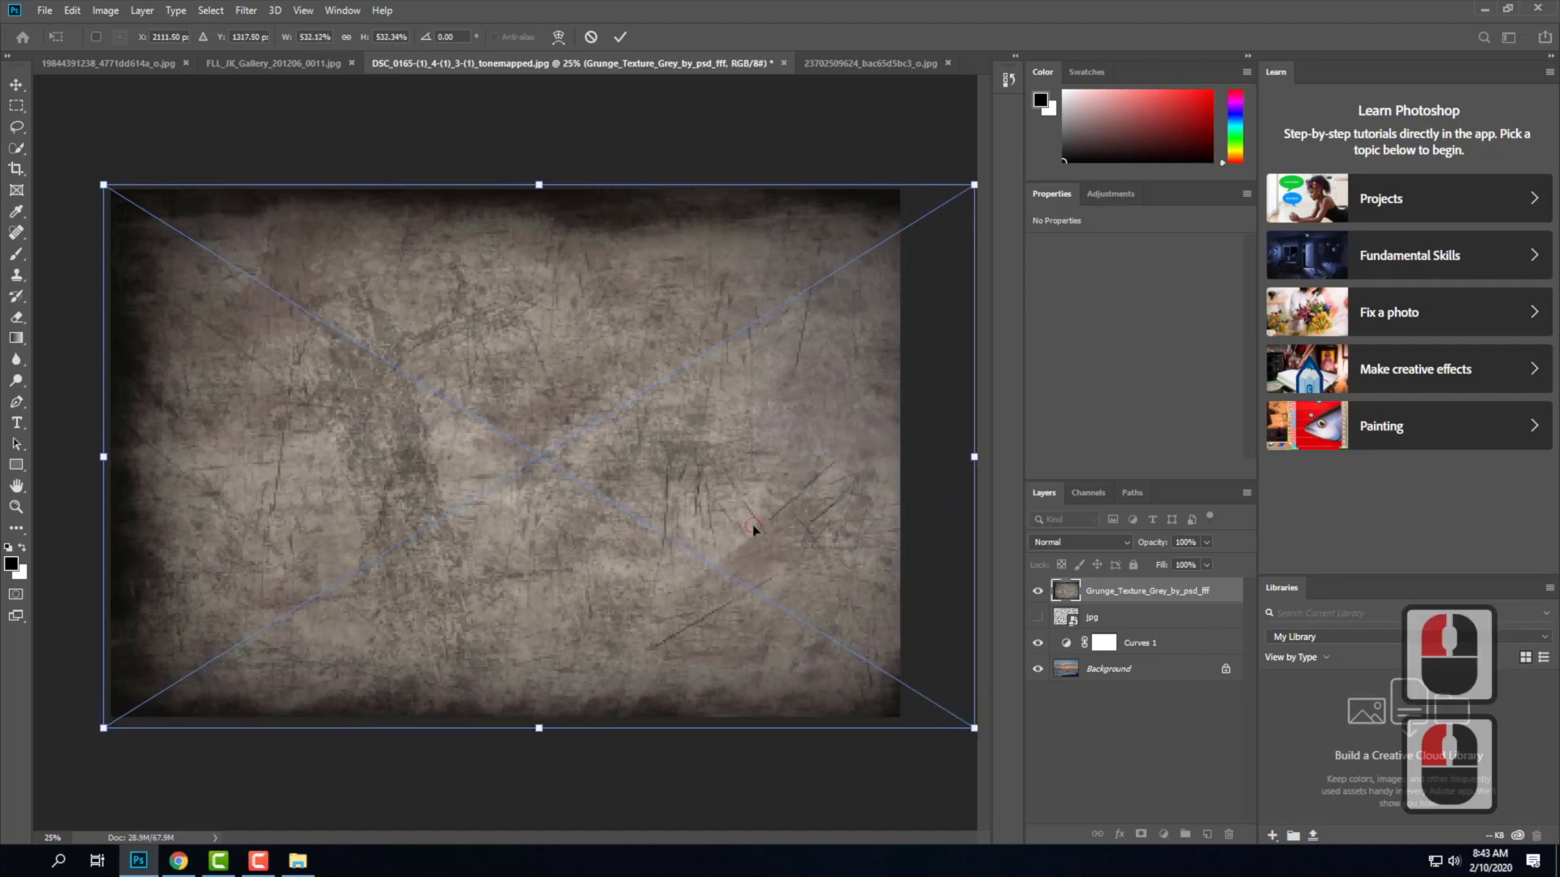
pyautogui.moveTo(744, 528); pyautogui.dragTo(757, 527)
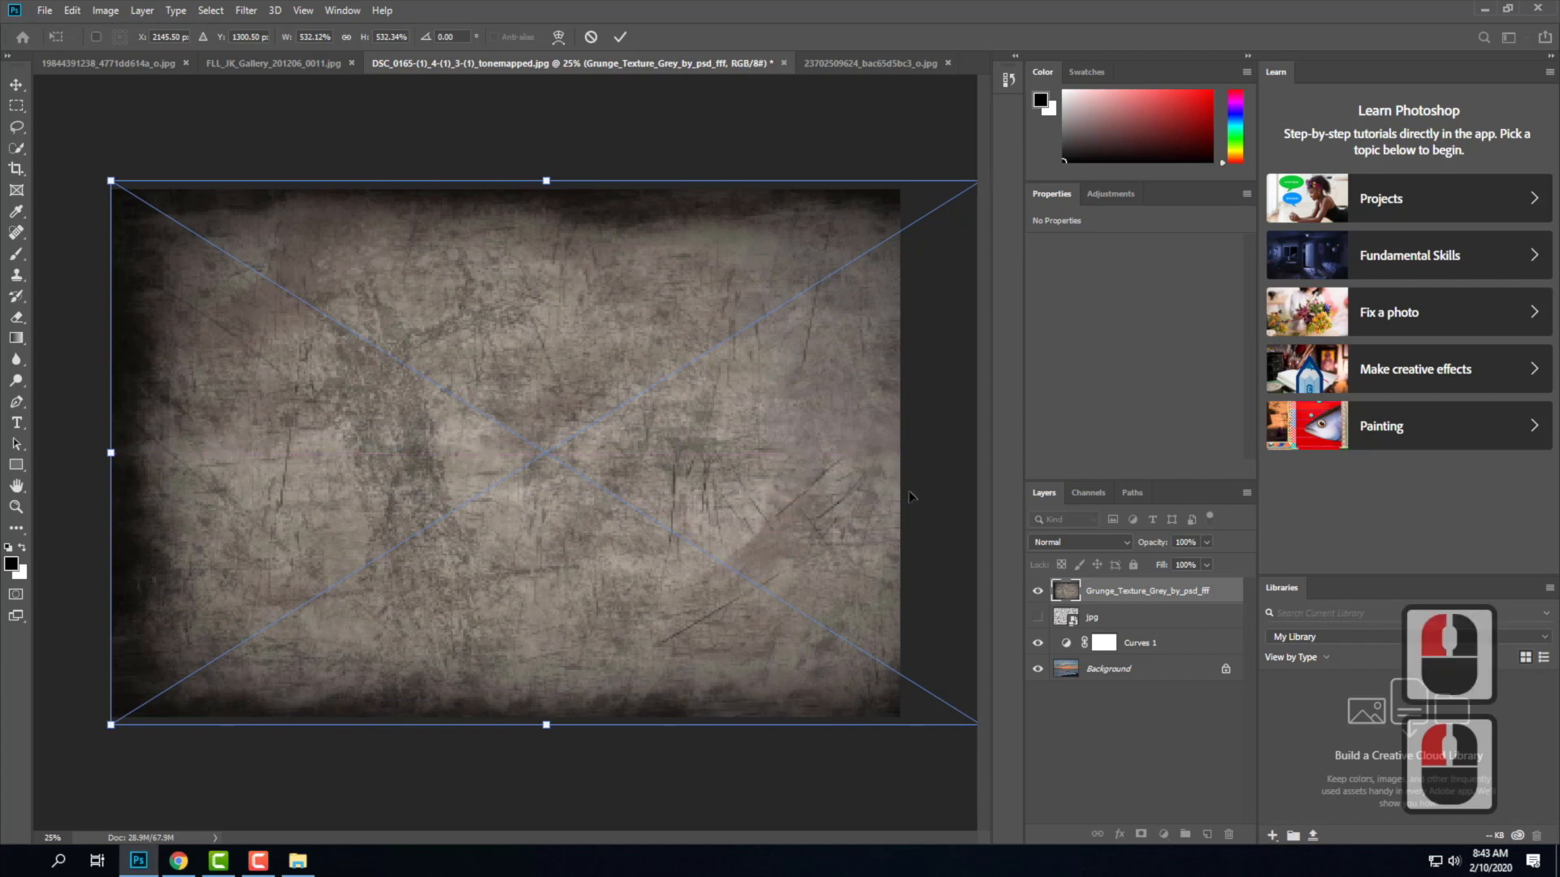
pyautogui.click(811, 515)
pyautogui.click(864, 614)
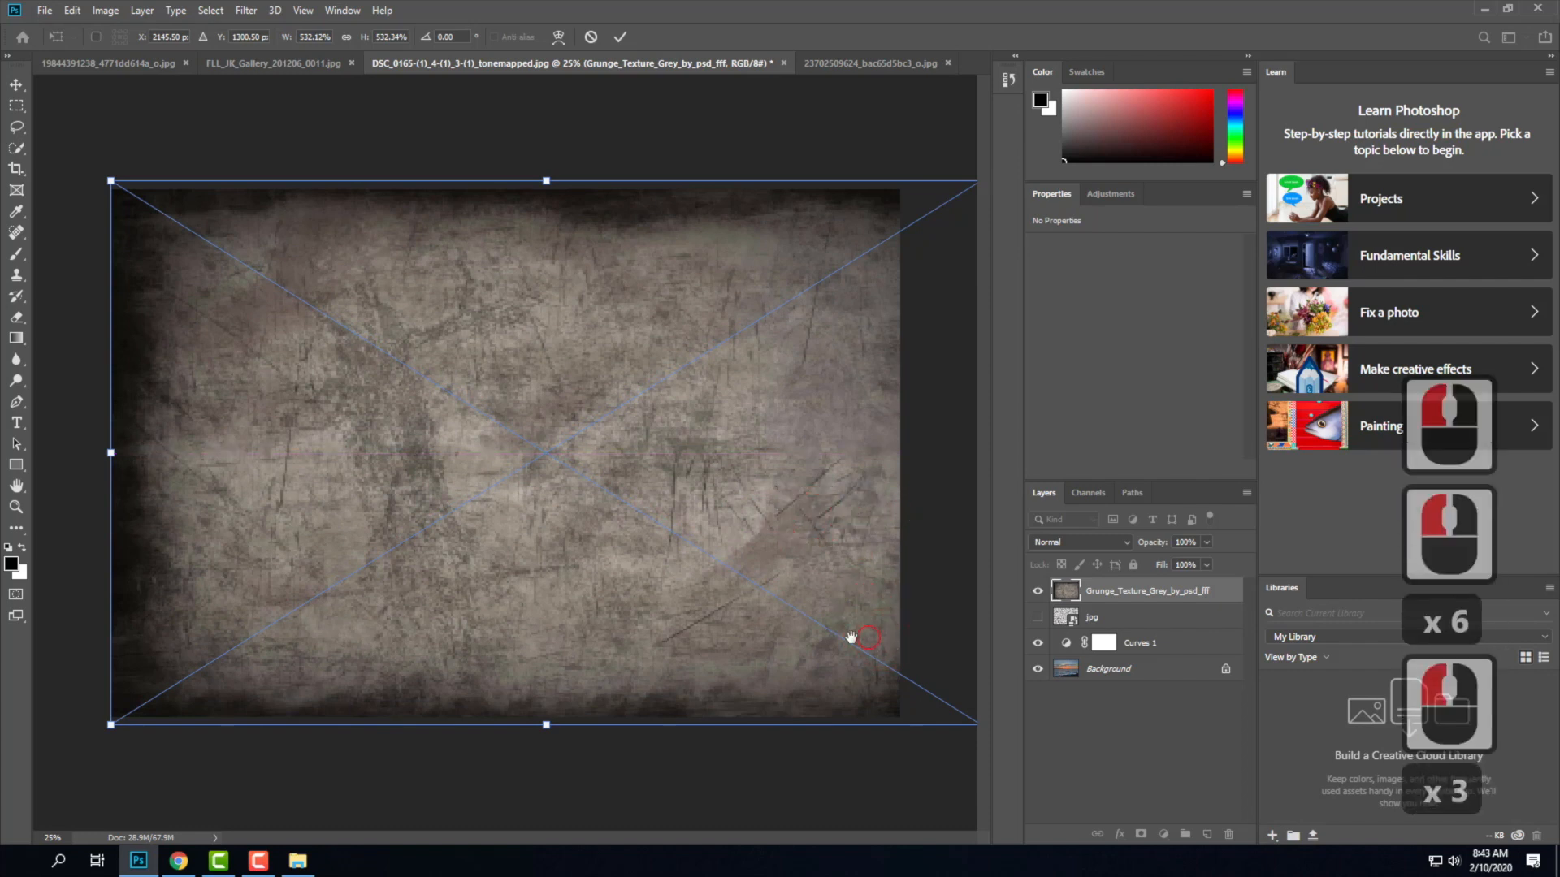
pyautogui.click(814, 639)
pyautogui.click(843, 649)
pyautogui.click(764, 205)
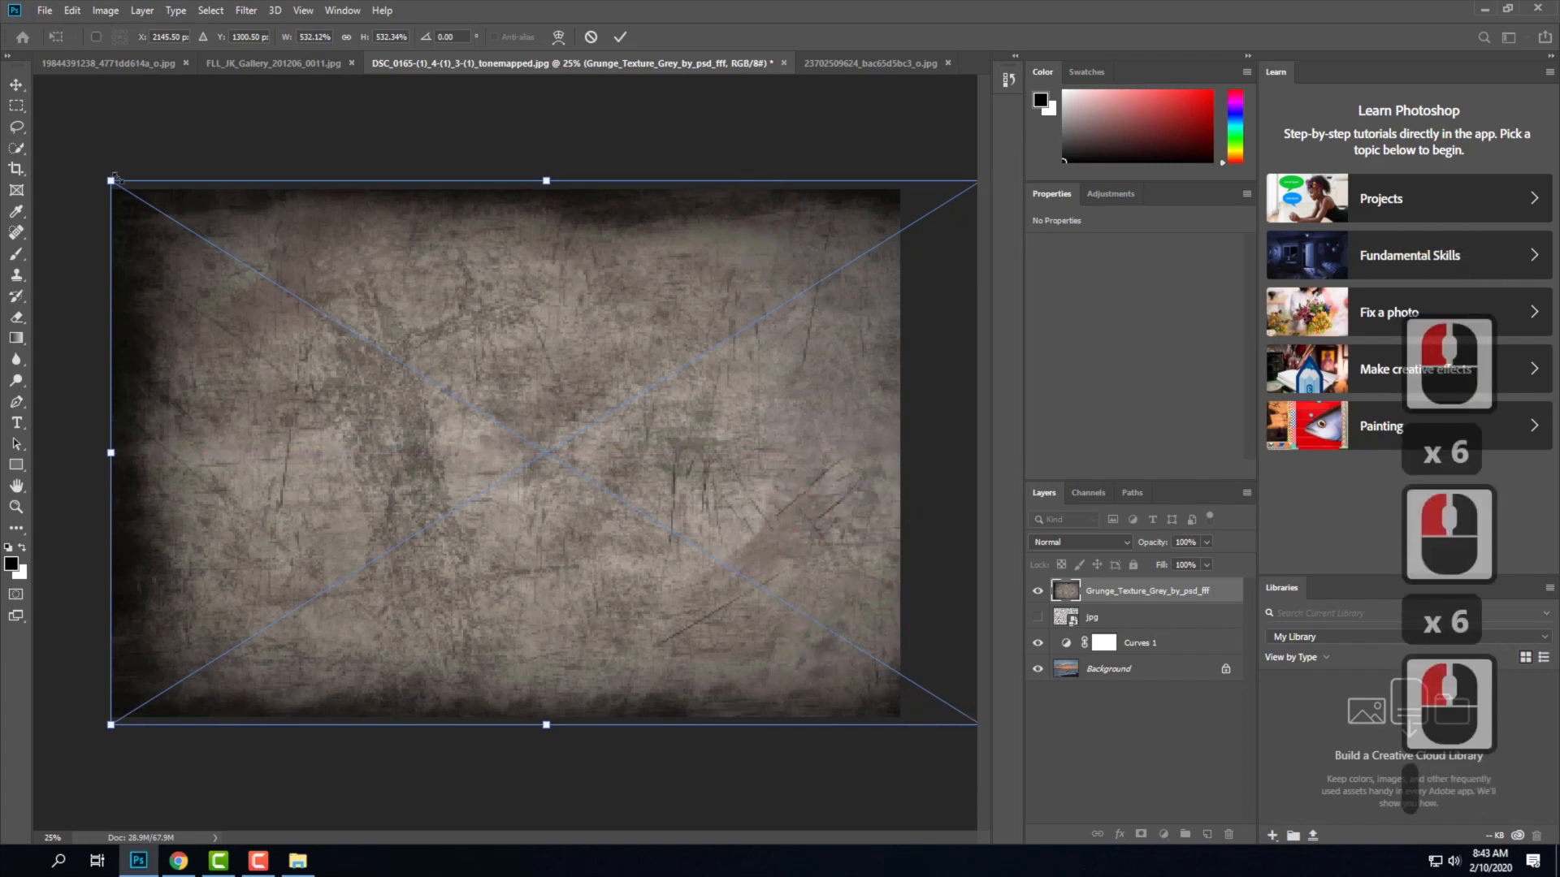
# Stretch the placed grey texture non-proportionally to the canvas edges, about 482% wide and 516% high, and commit the transform.
pyautogui.moveTo(112, 179); pyautogui.dragTo(207, 165)
pyautogui.moveTo(528, 331); pyautogui.dragTo(433, 347)
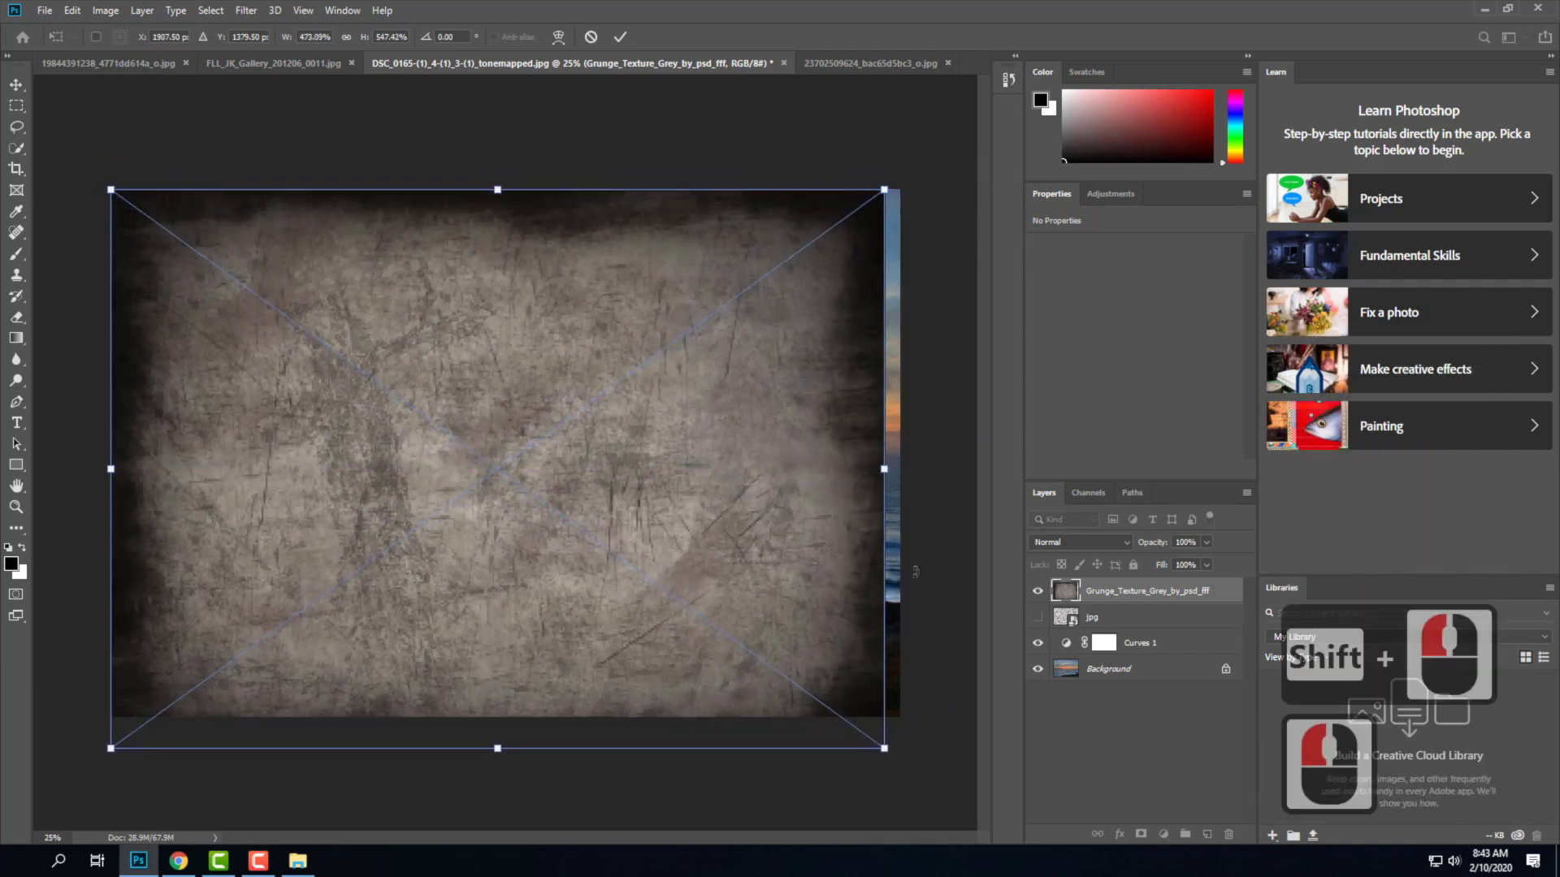
pyautogui.moveTo(884, 748)
pyautogui.mouseDown()
pyautogui.moveTo(916, 714)
pyautogui.moveTo(904, 725)
pyautogui.mouseUp()
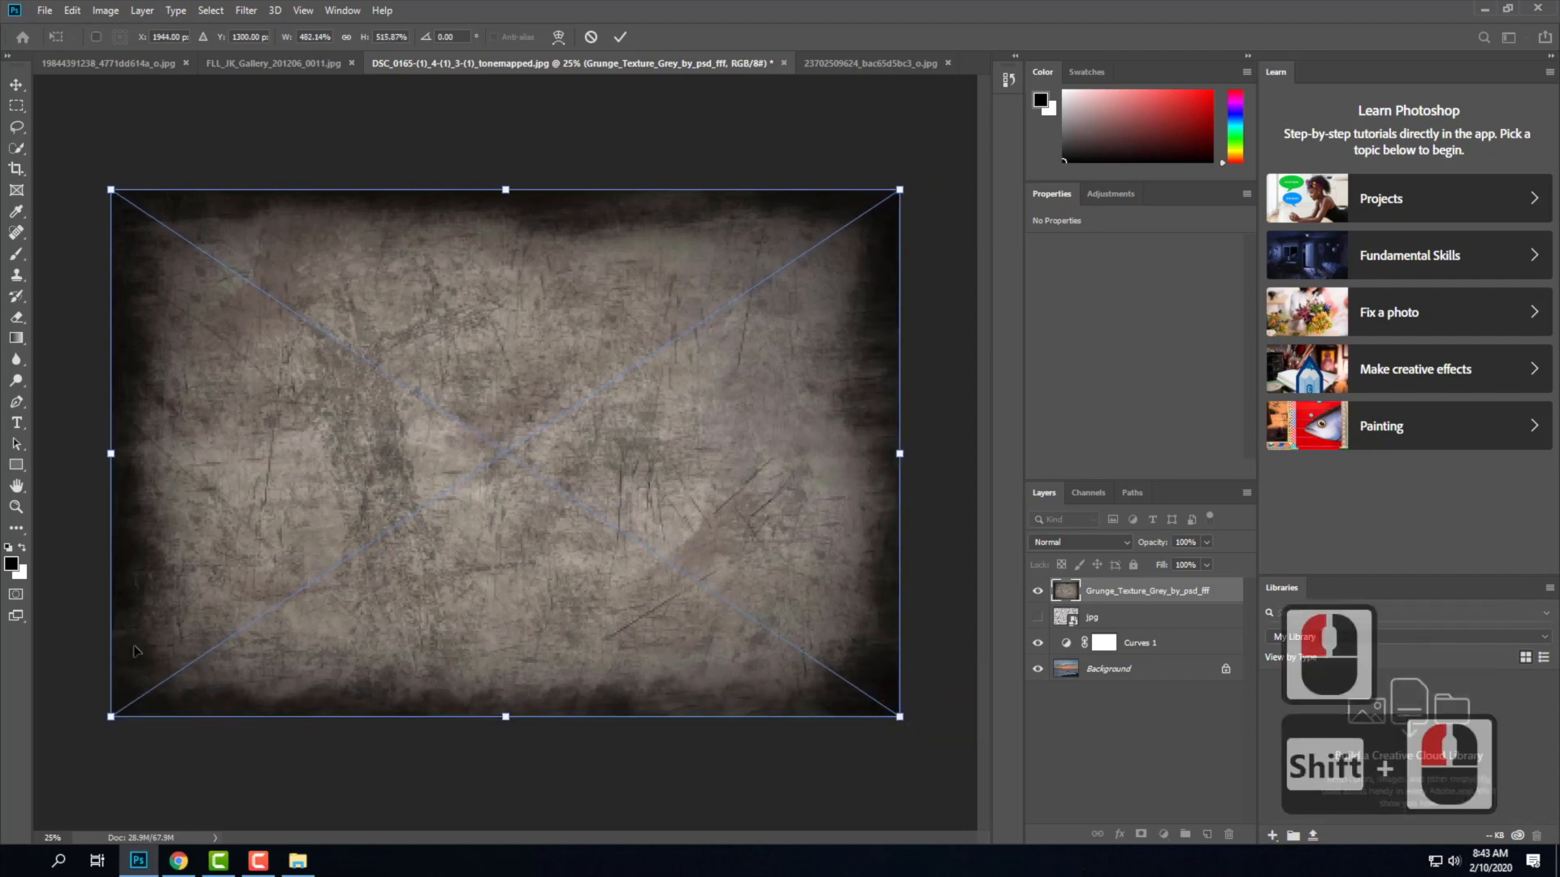
pyautogui.click(1064, 542)
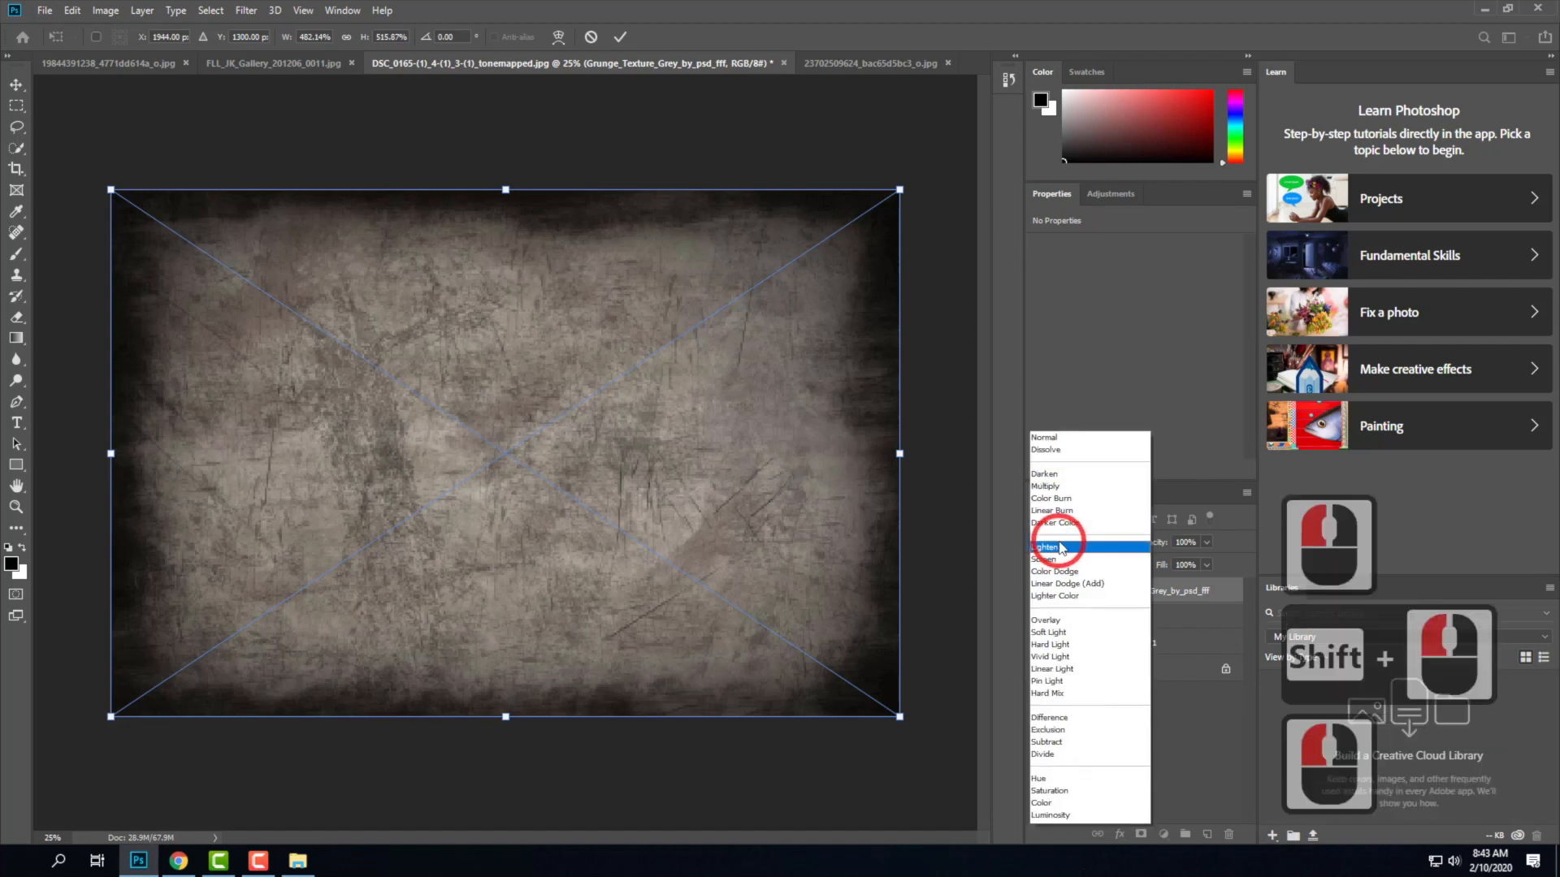
pyautogui.click(619, 37)
pyautogui.click(619, 38)
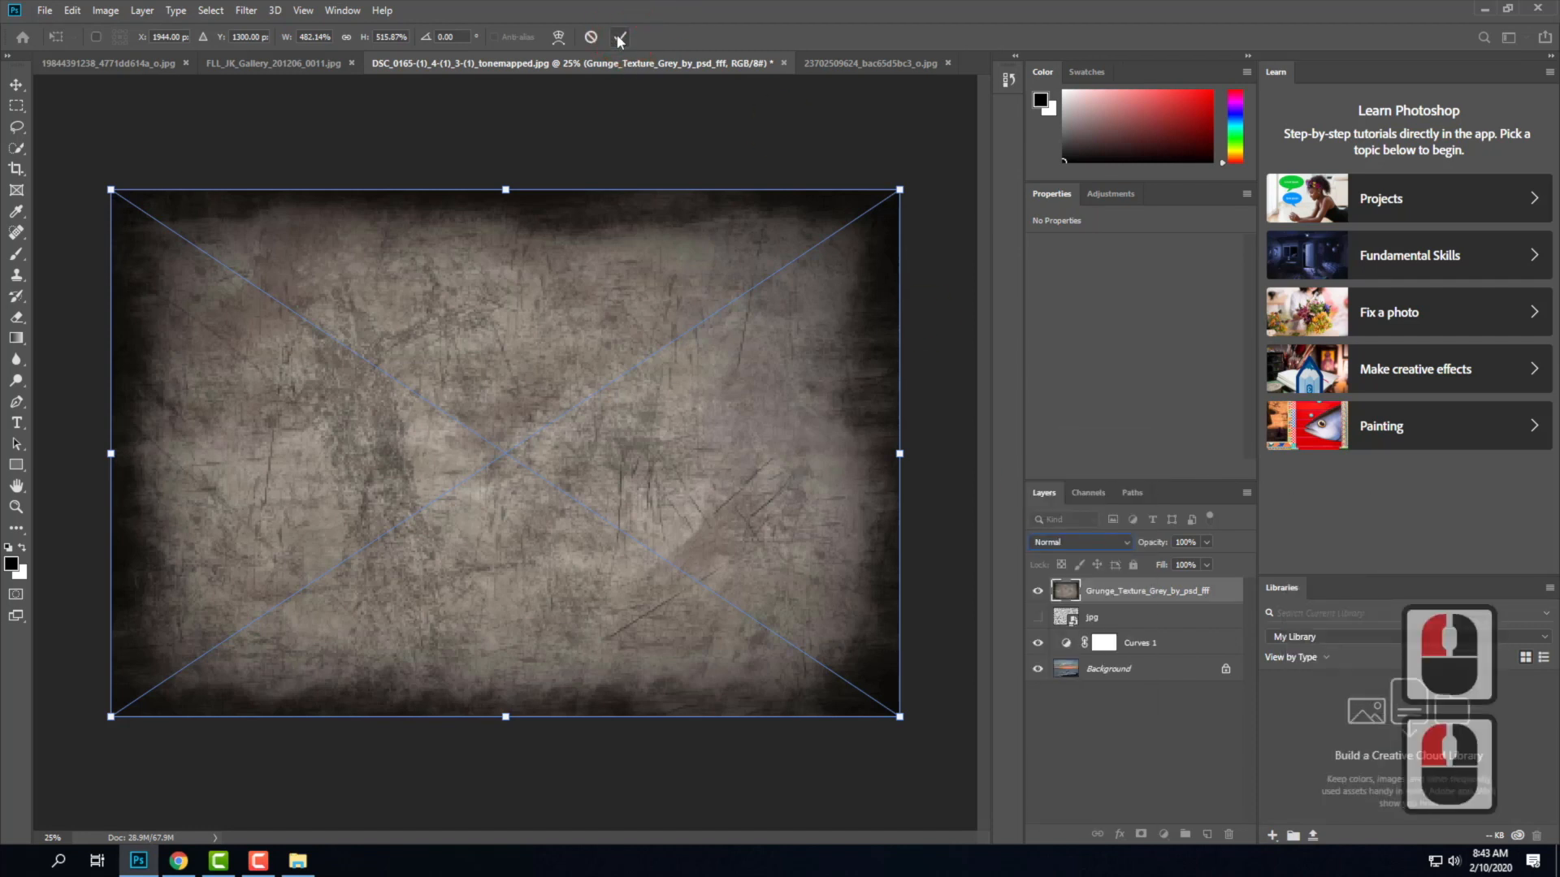
pyautogui.click(619, 38)
# Set the grey grunge texture layer's blending mode to Multiply and lower its opacity to 49%.
pyautogui.click(1105, 542)
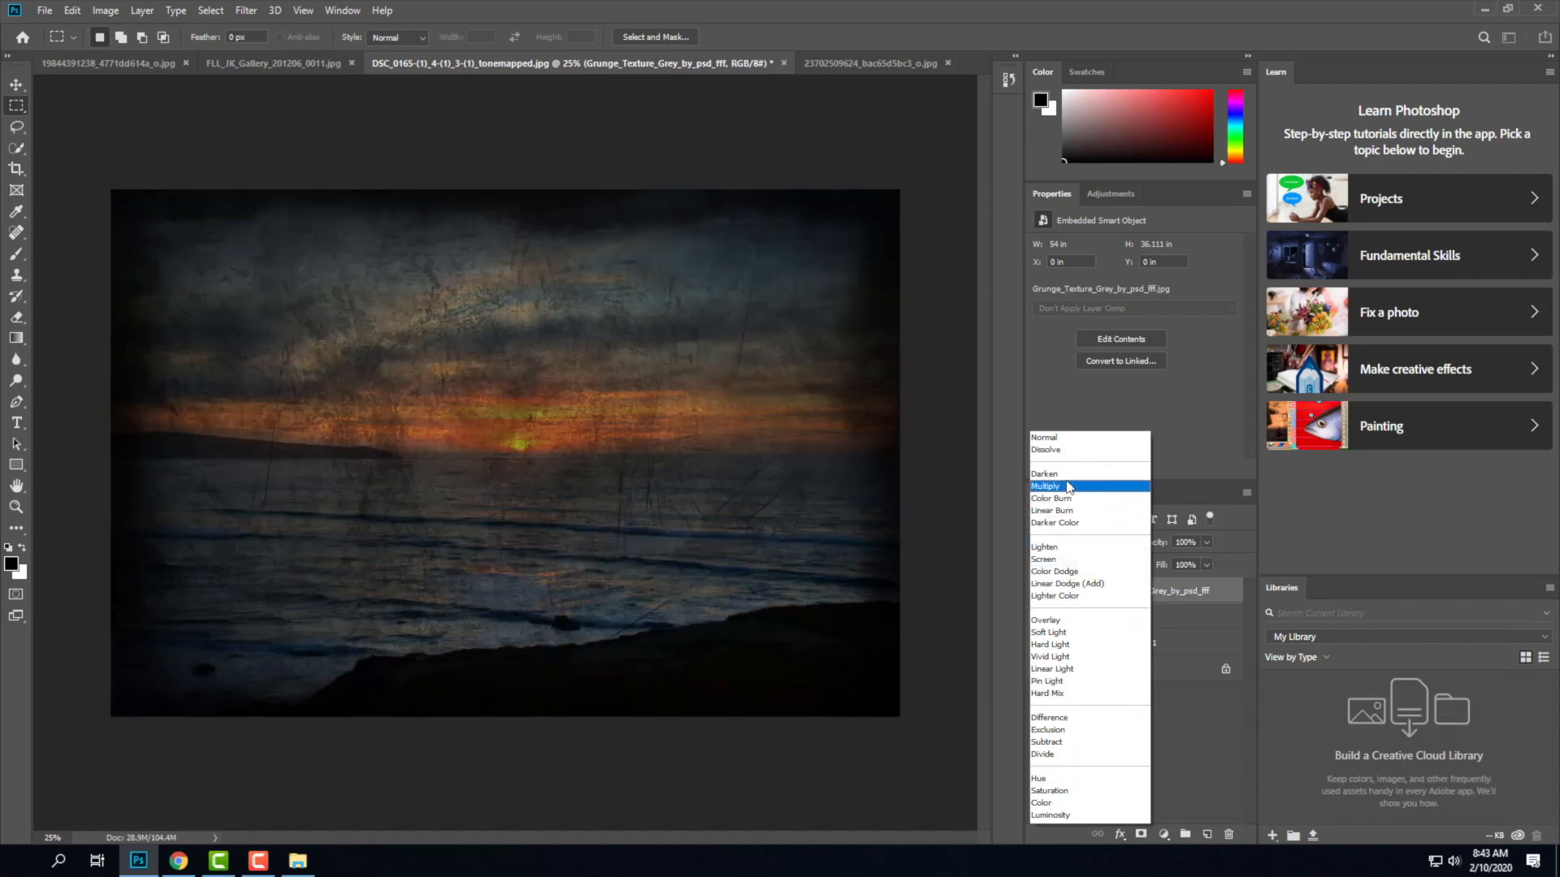
pyautogui.click(1067, 485)
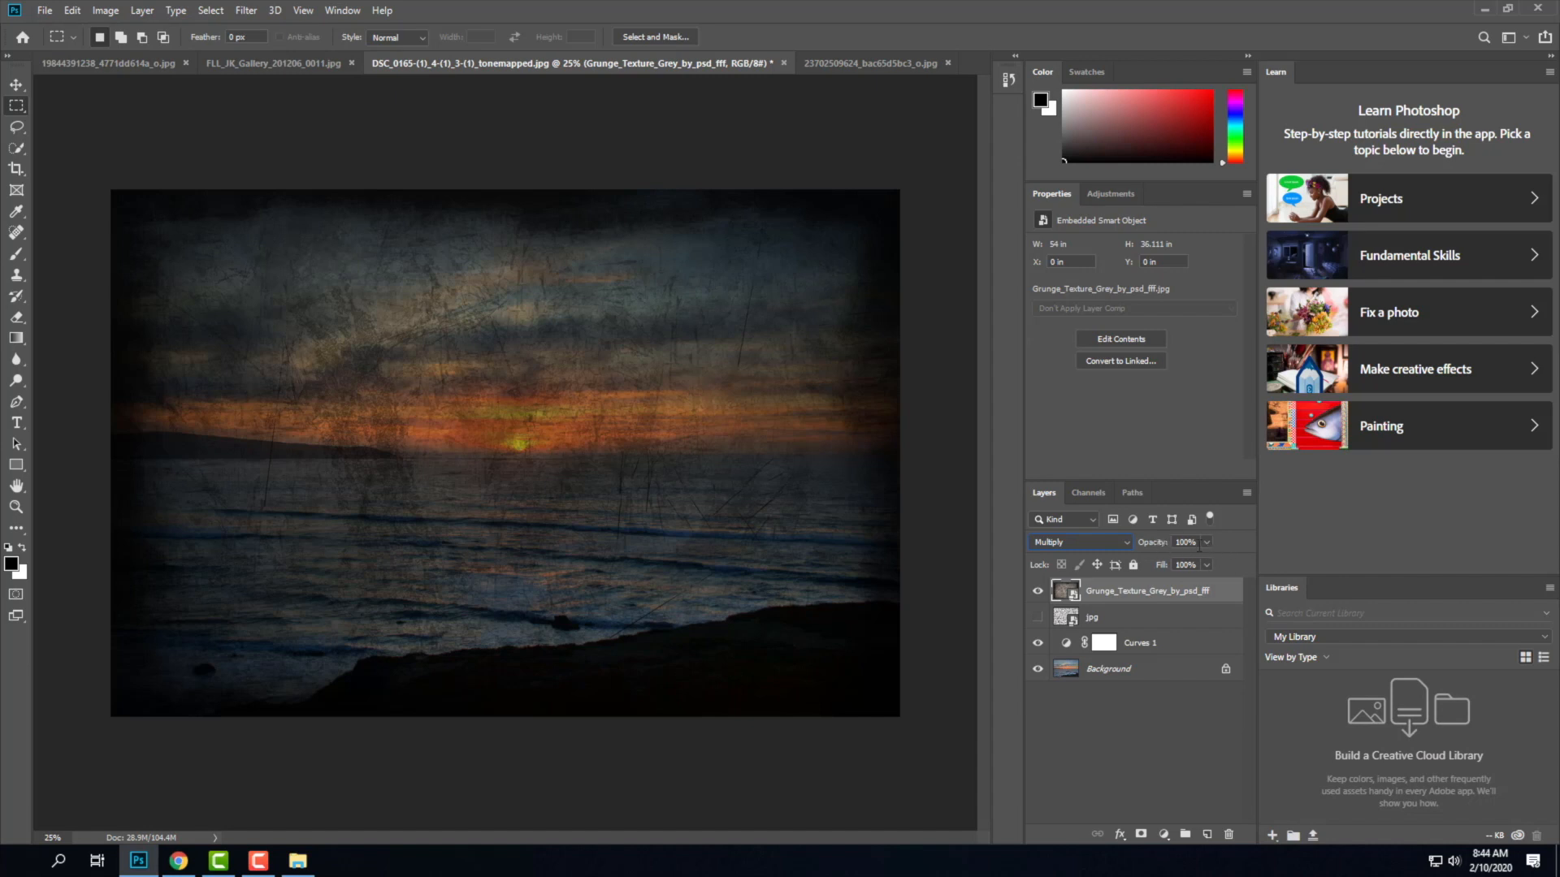
pyautogui.moveTo(1206, 545); pyautogui.dragTo(1177, 570)
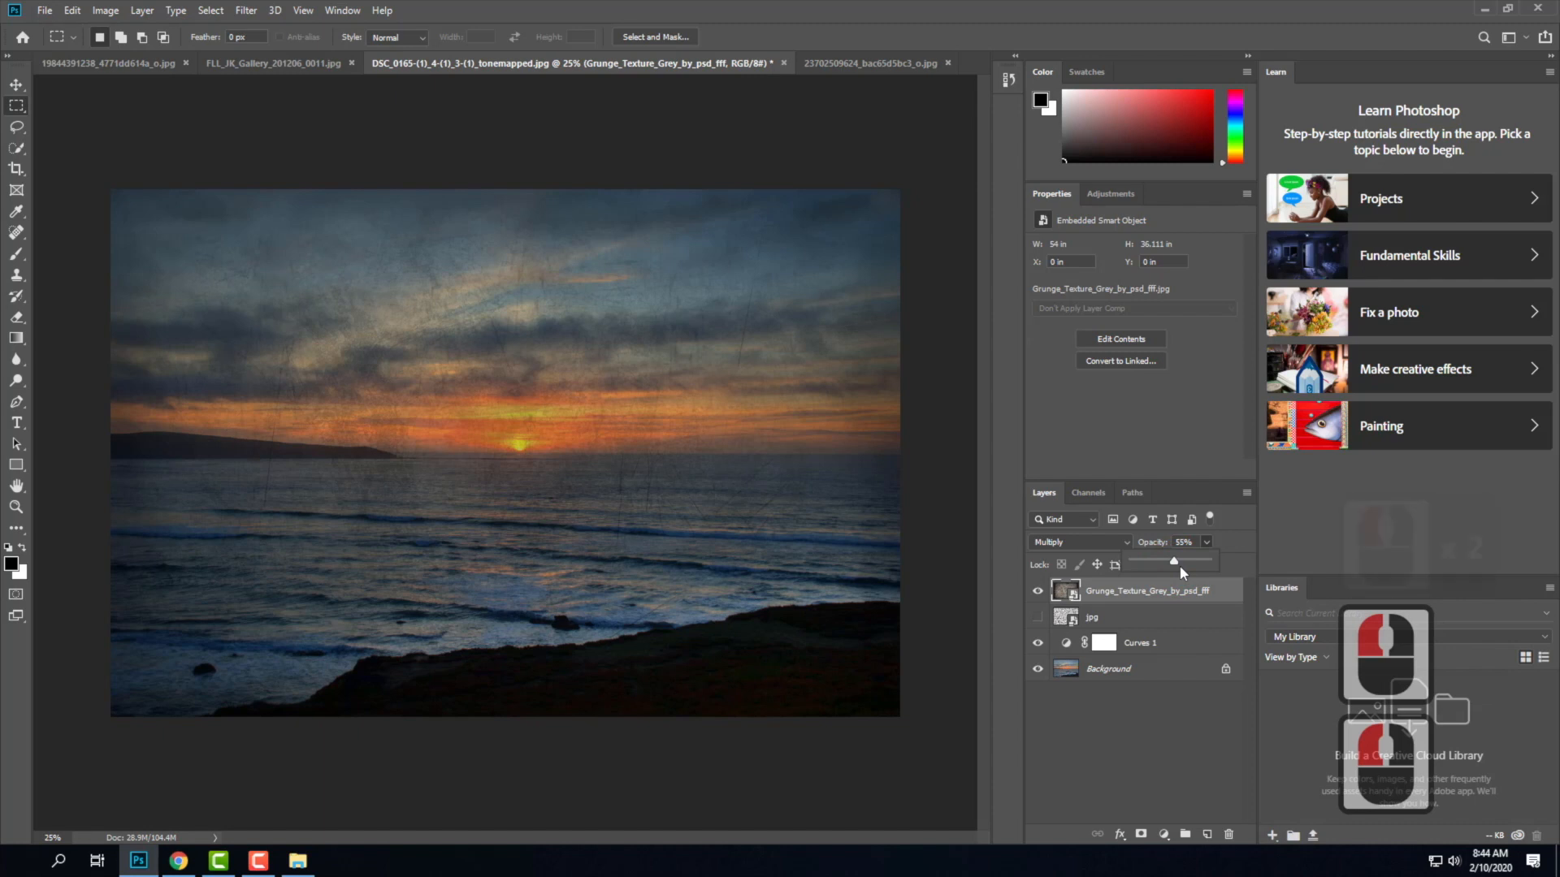
pyautogui.moveTo(1179, 566); pyautogui.dragTo(1171, 566)
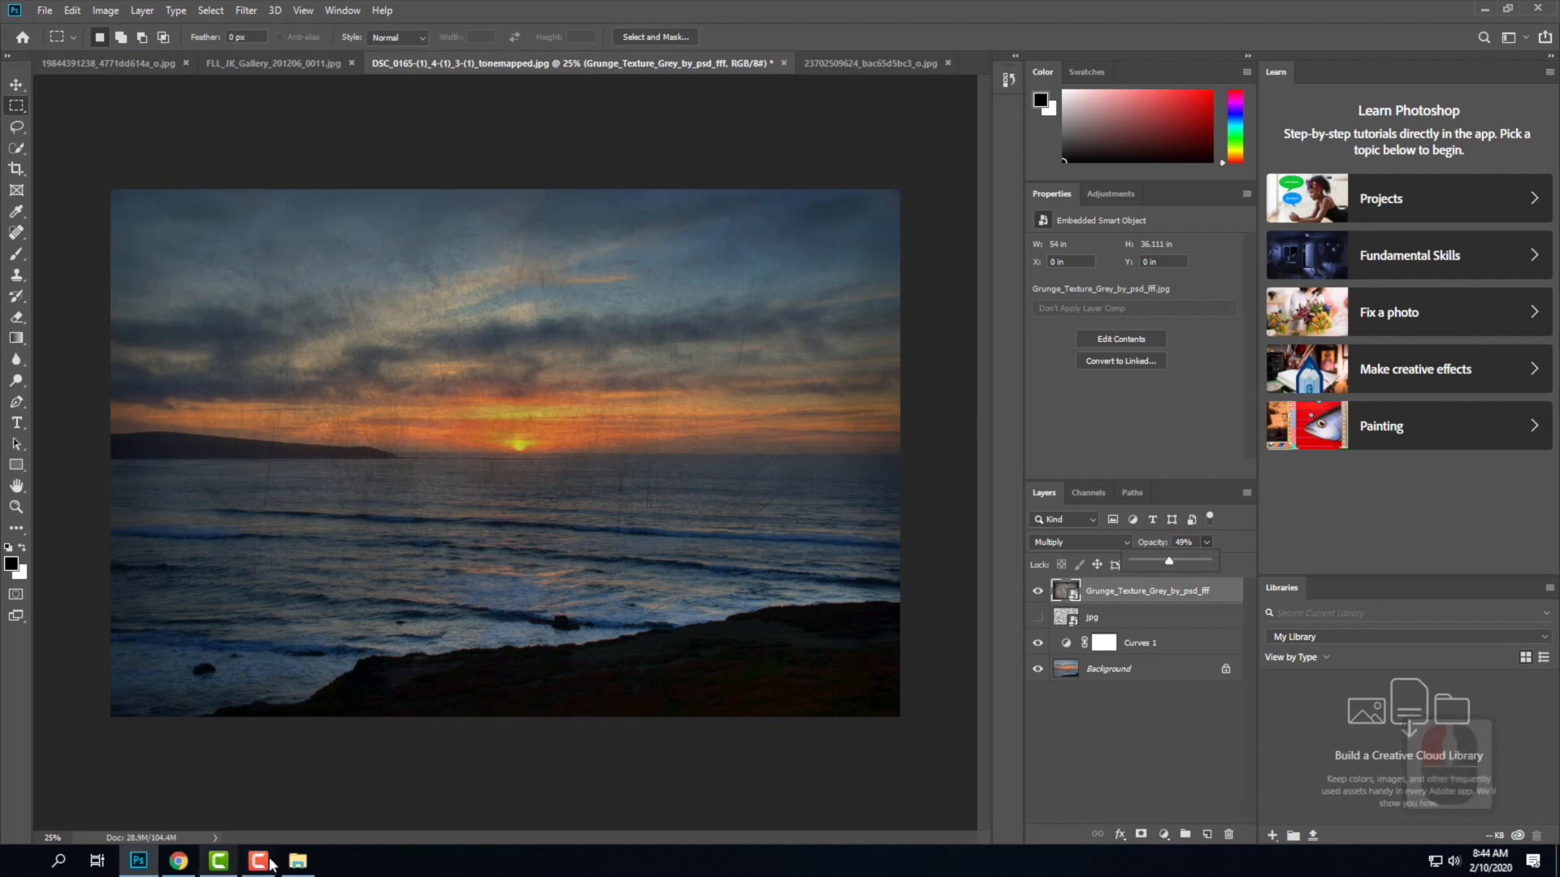
# Switch to File Explorer, open the Grunge Textures folder inside the OneDrive Resources folder, and browse its texture images.
pyautogui.click(298, 861)
pyautogui.click(512, 499)
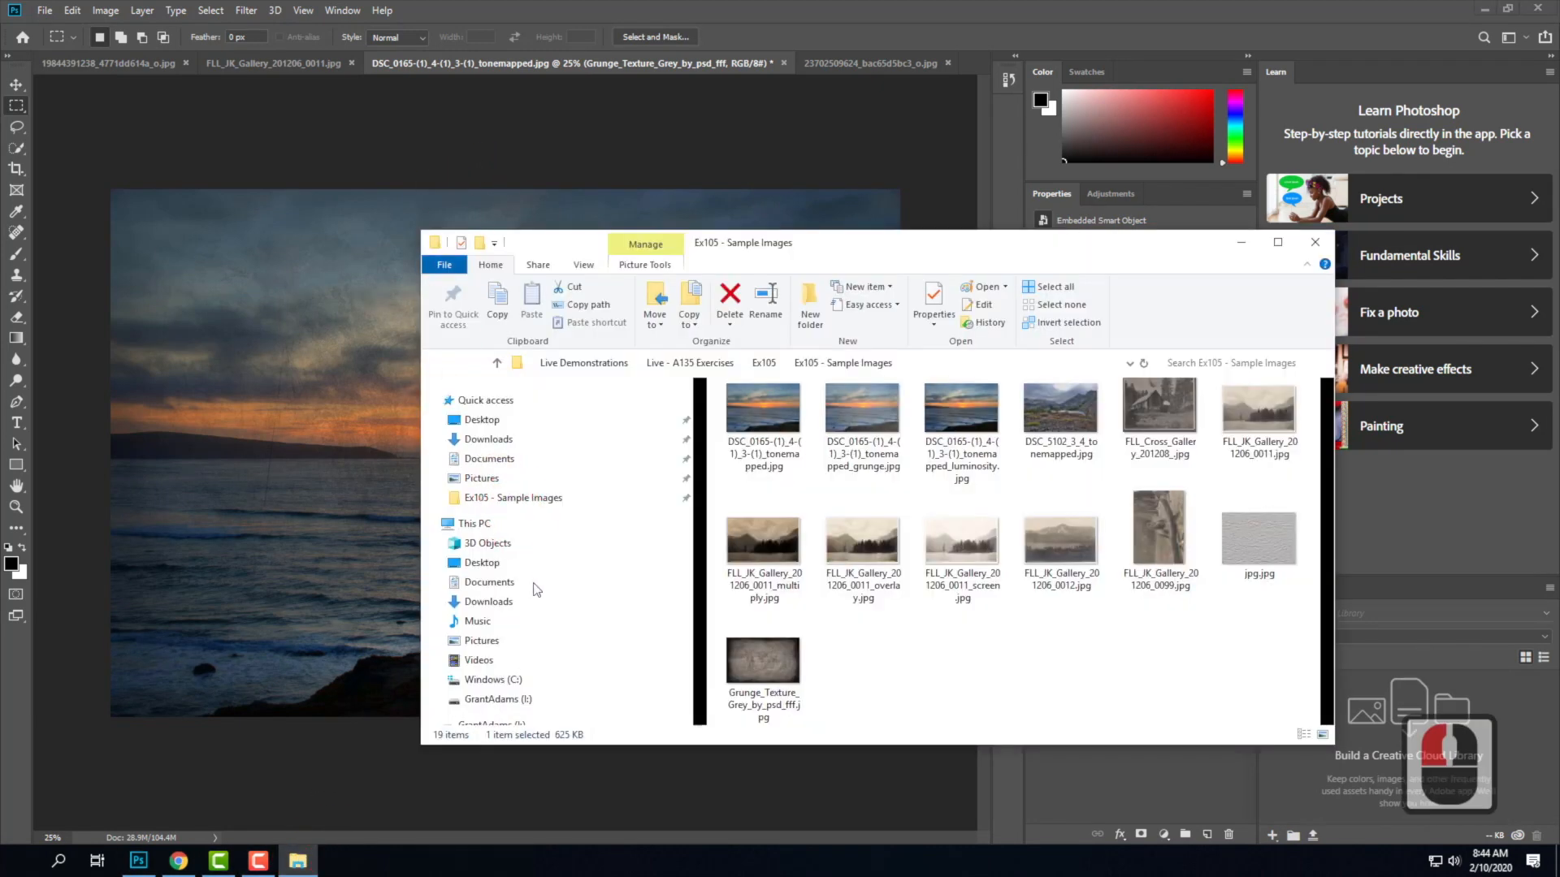
pyautogui.scroll(-5, 517, 625)
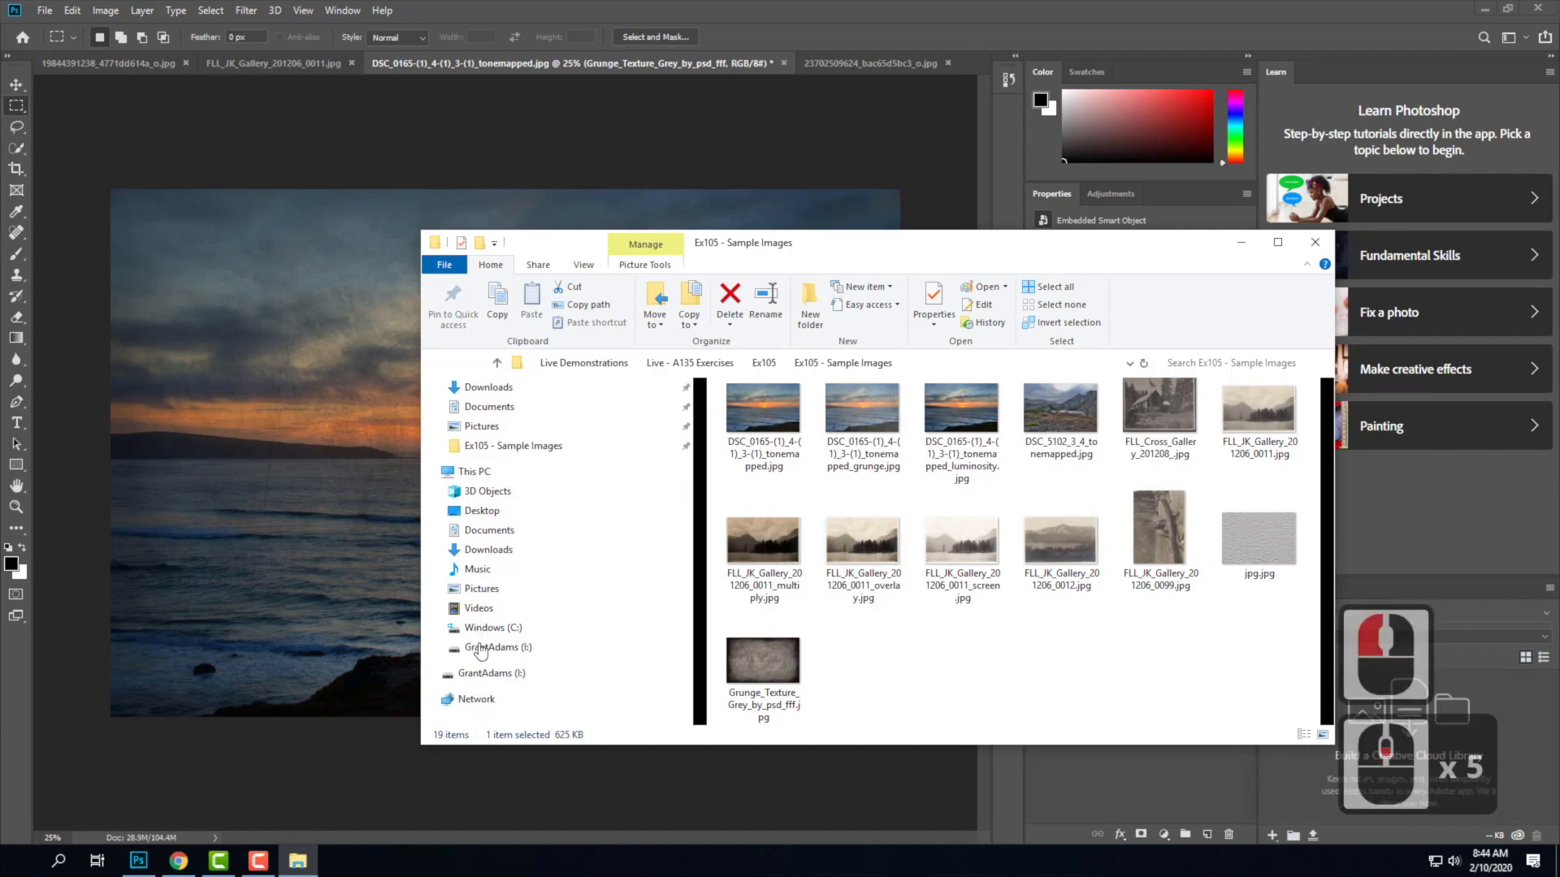
pyautogui.click(492, 648)
pyautogui.doubleClick(762, 550)
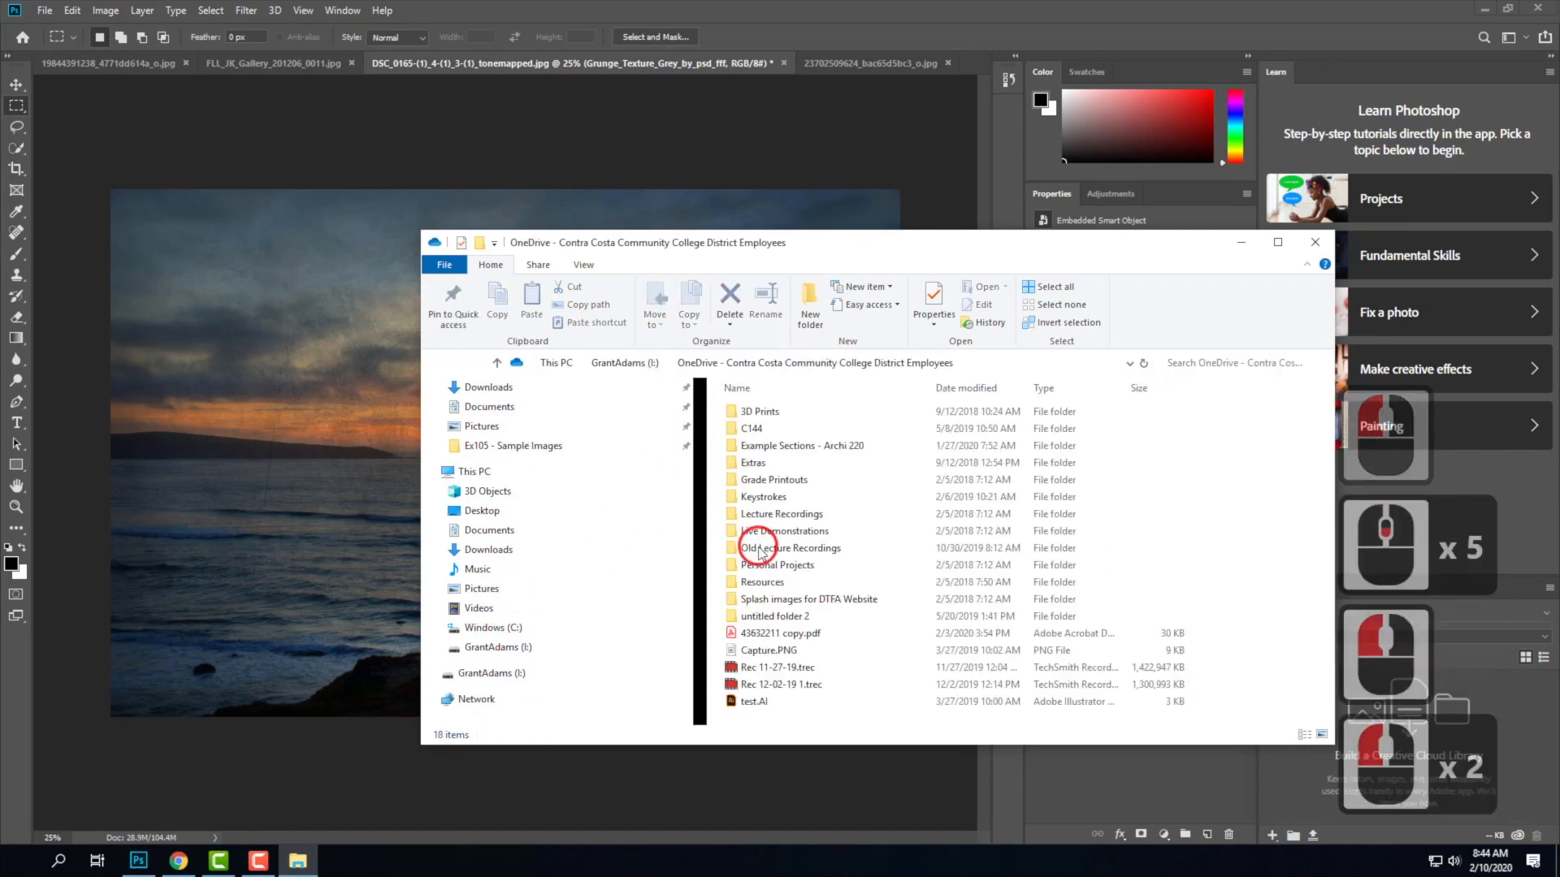
pyautogui.doubleClick(776, 516)
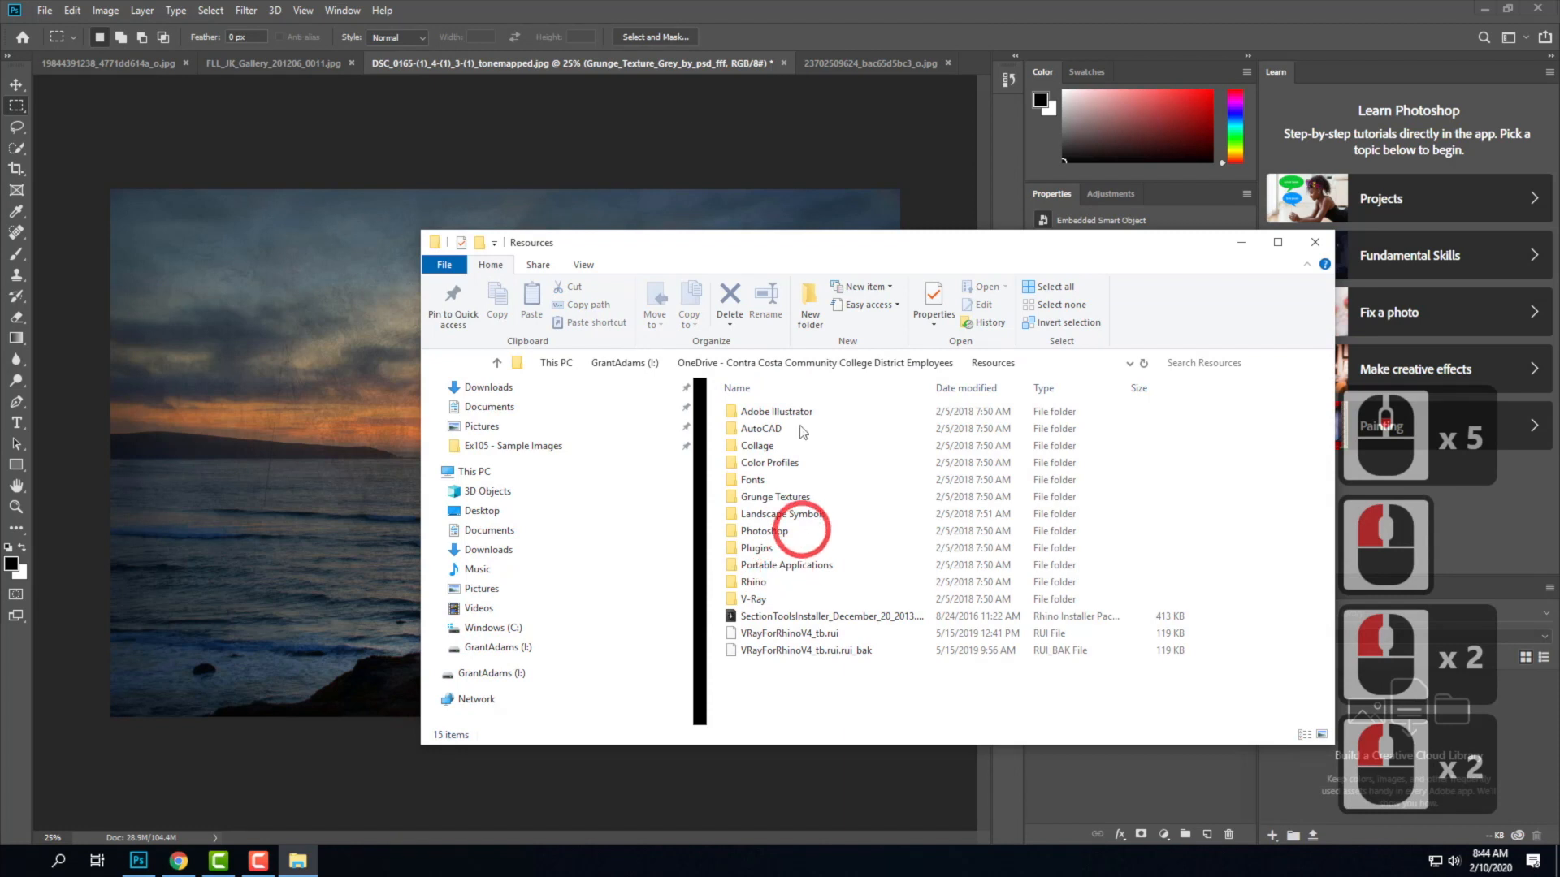
pyautogui.doubleClick(773, 498)
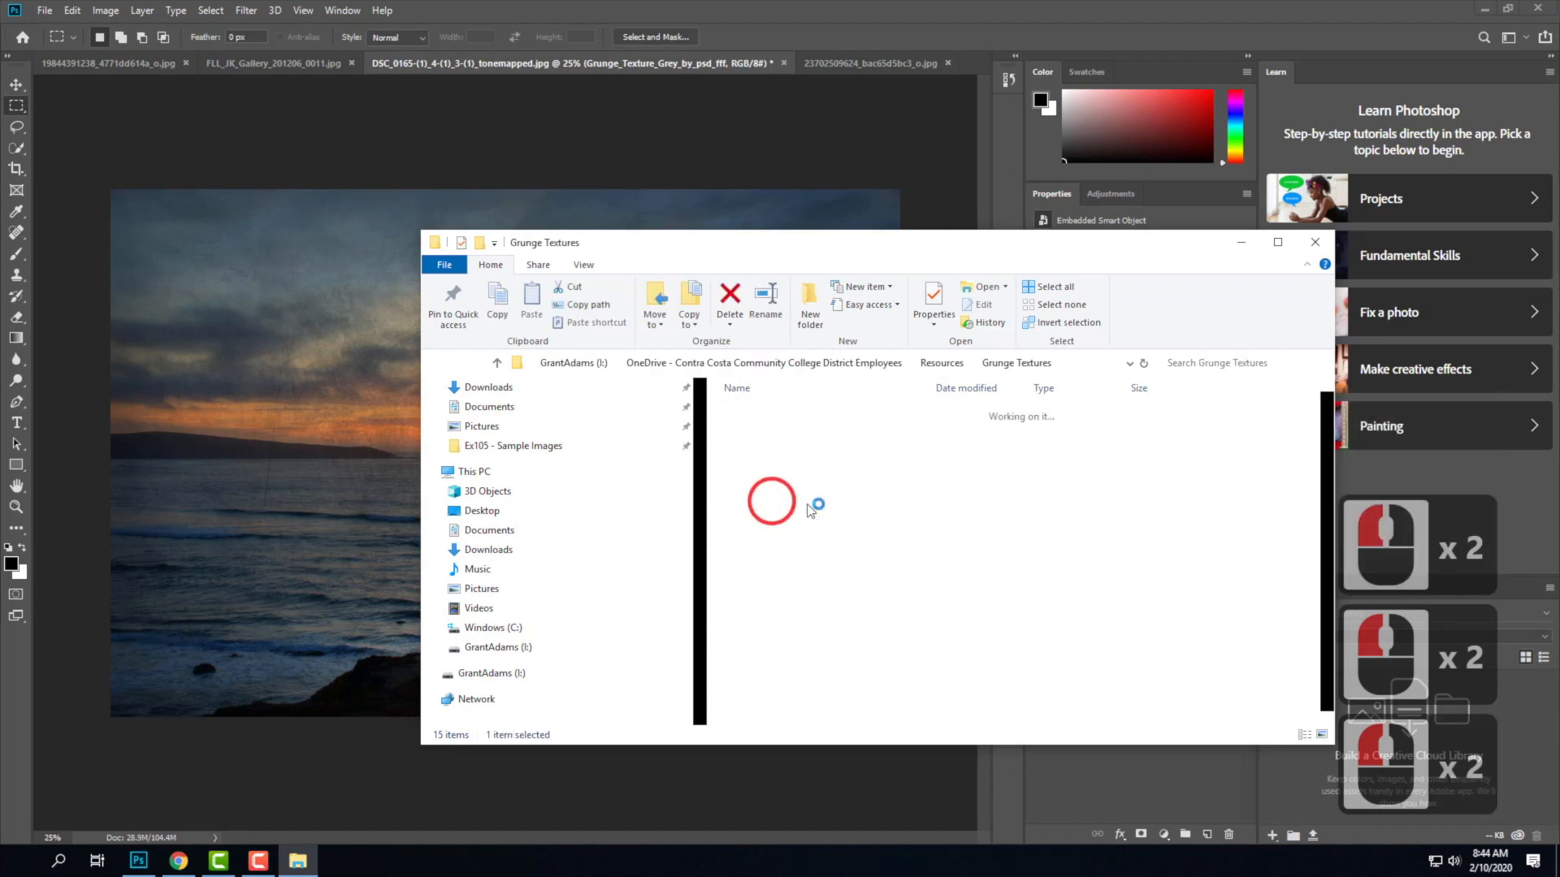
pyautogui.scroll(-5, 1111, 546)
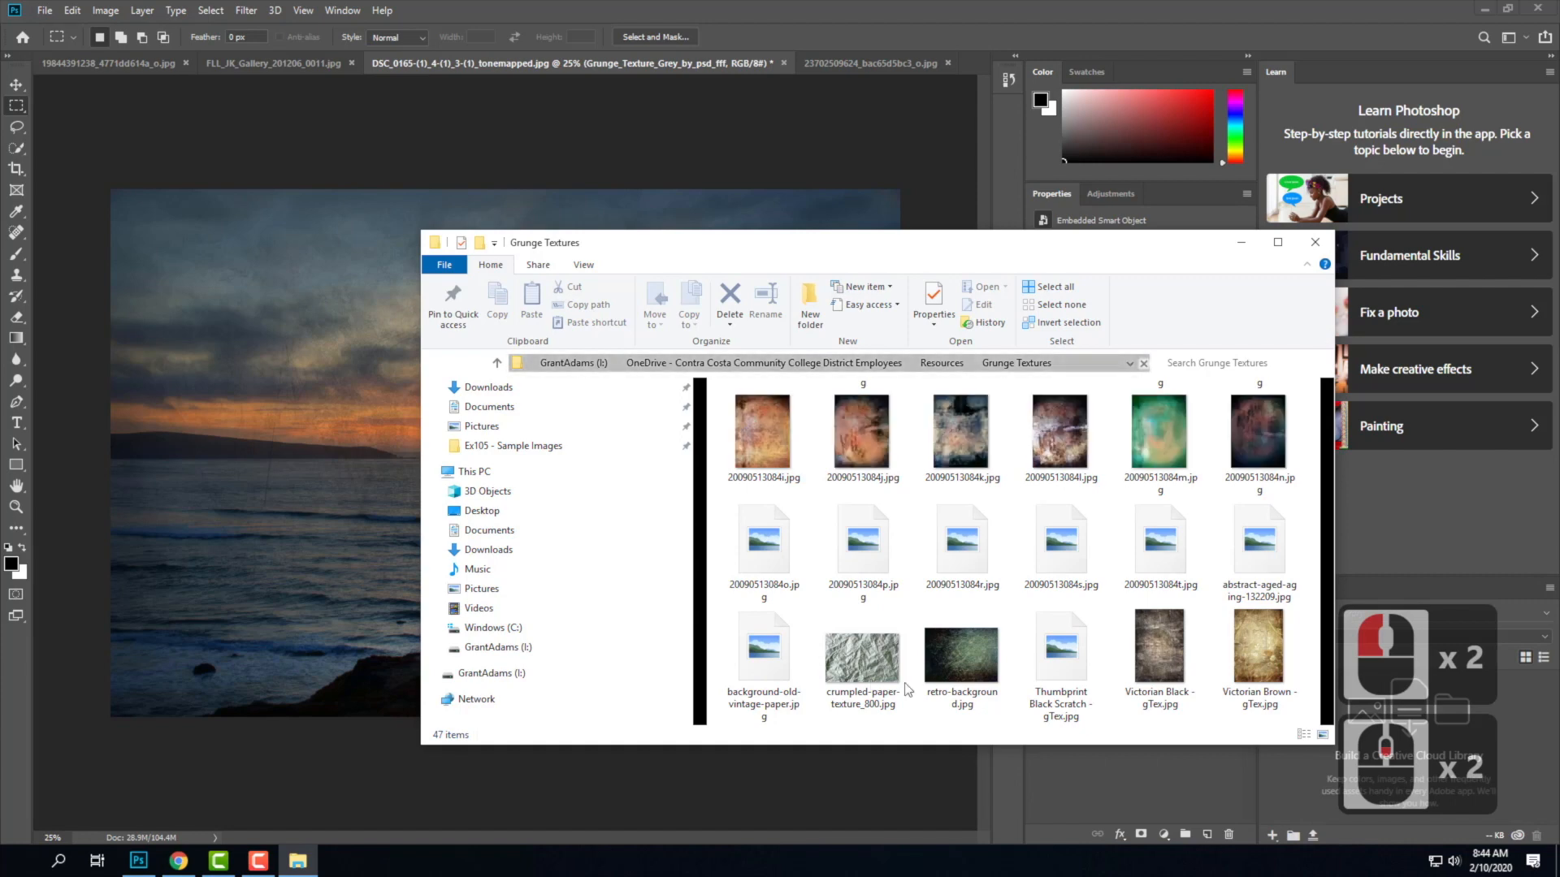
pyautogui.scroll(-4, 918, 520)
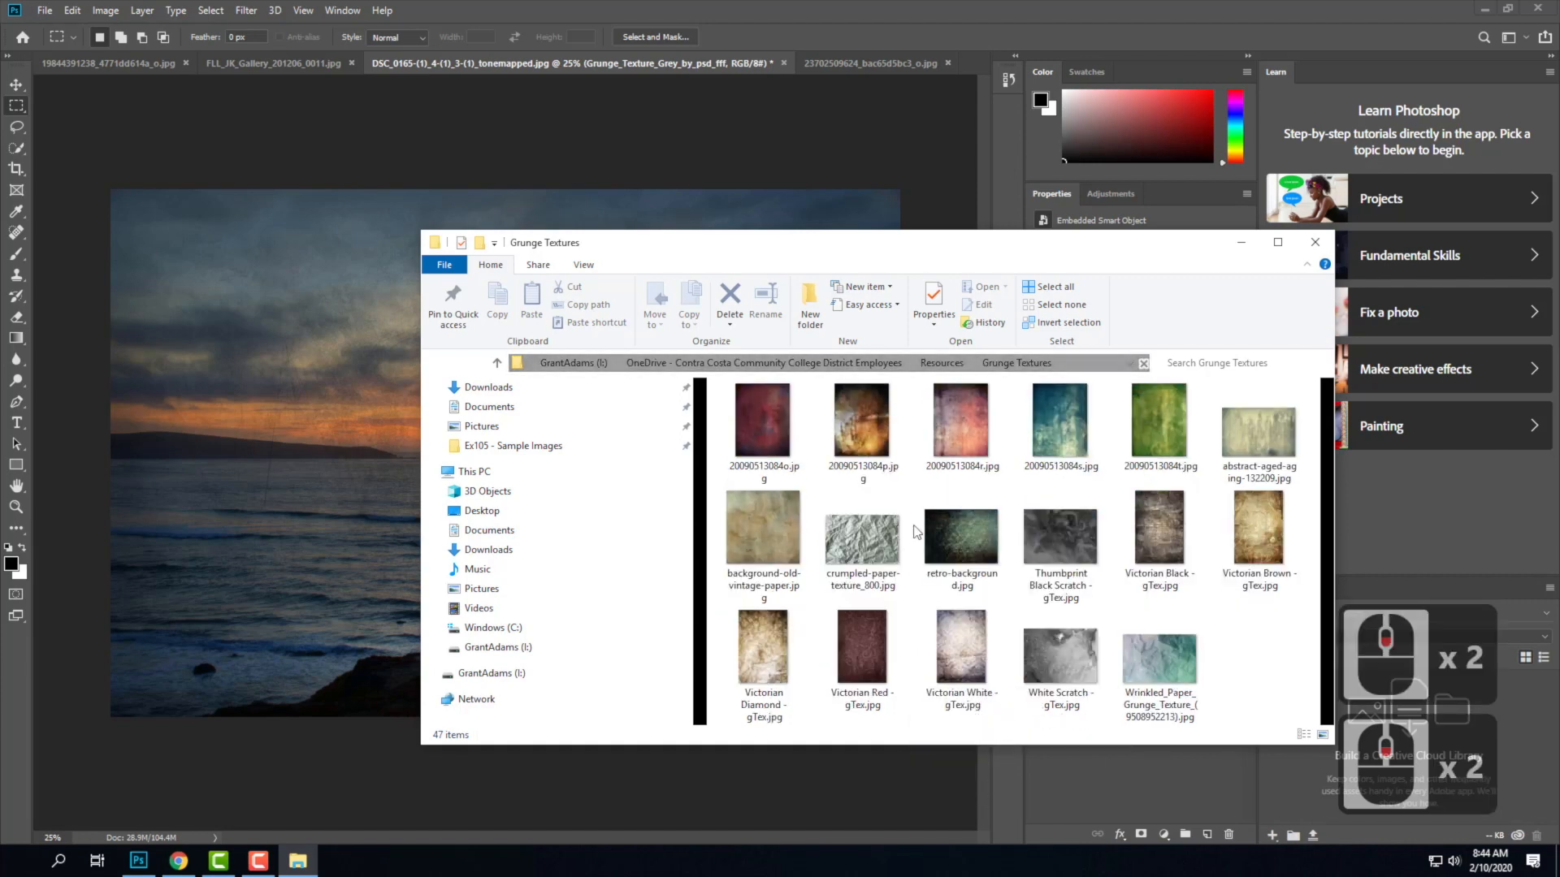
pyautogui.scroll(4, 917, 531)
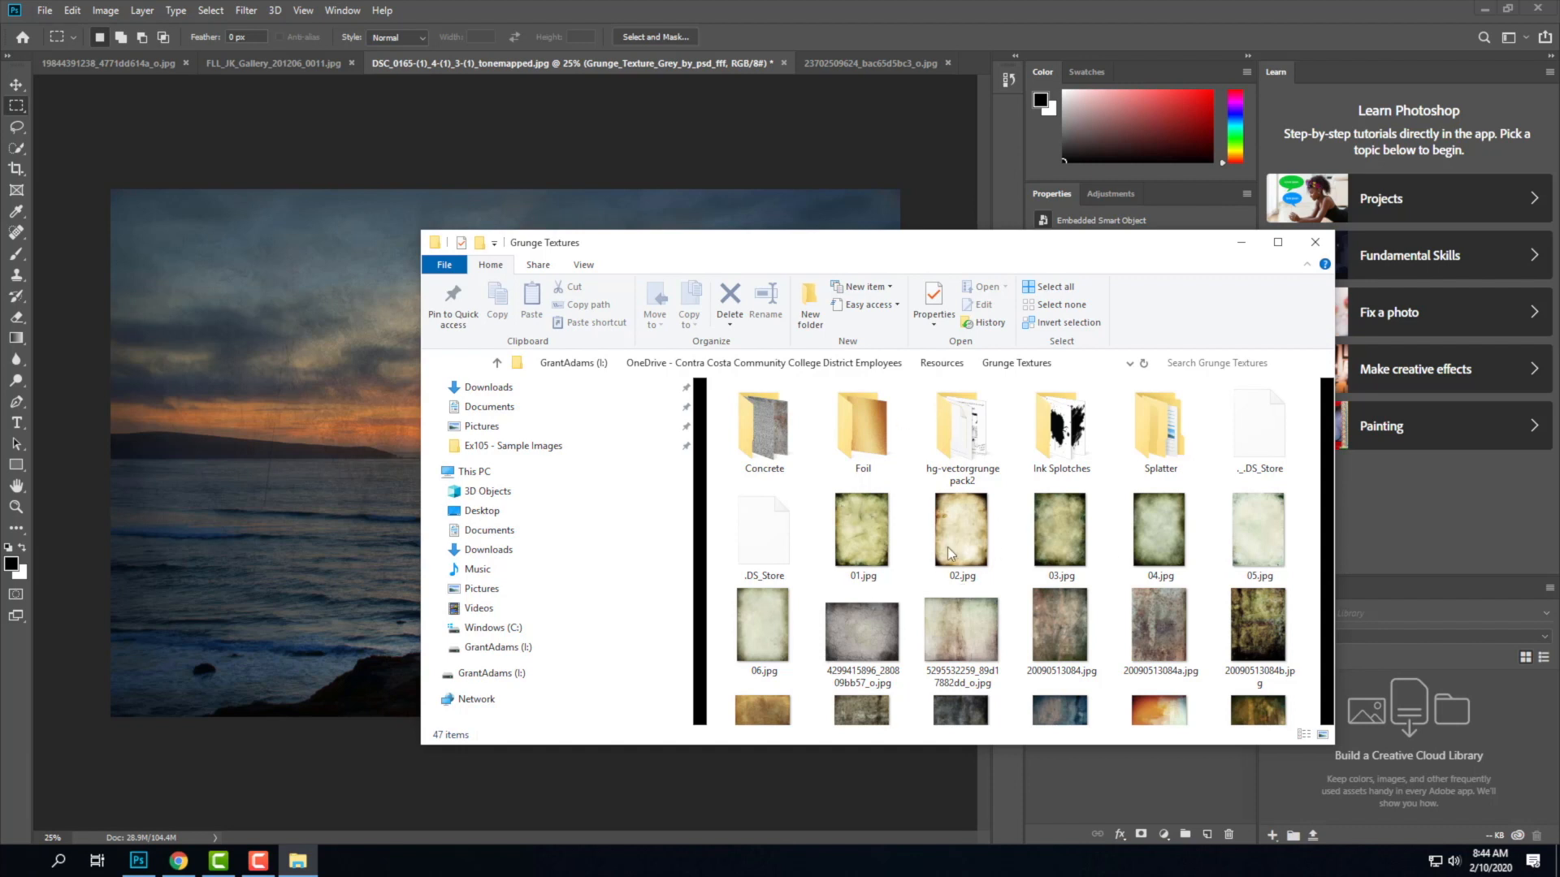
# Place 04.jpg from the Grunge Textures folder on the sunset photo and stretch it to cover the whole canvas.
pyautogui.moveTo(1169, 533); pyautogui.dragTo(276, 457)
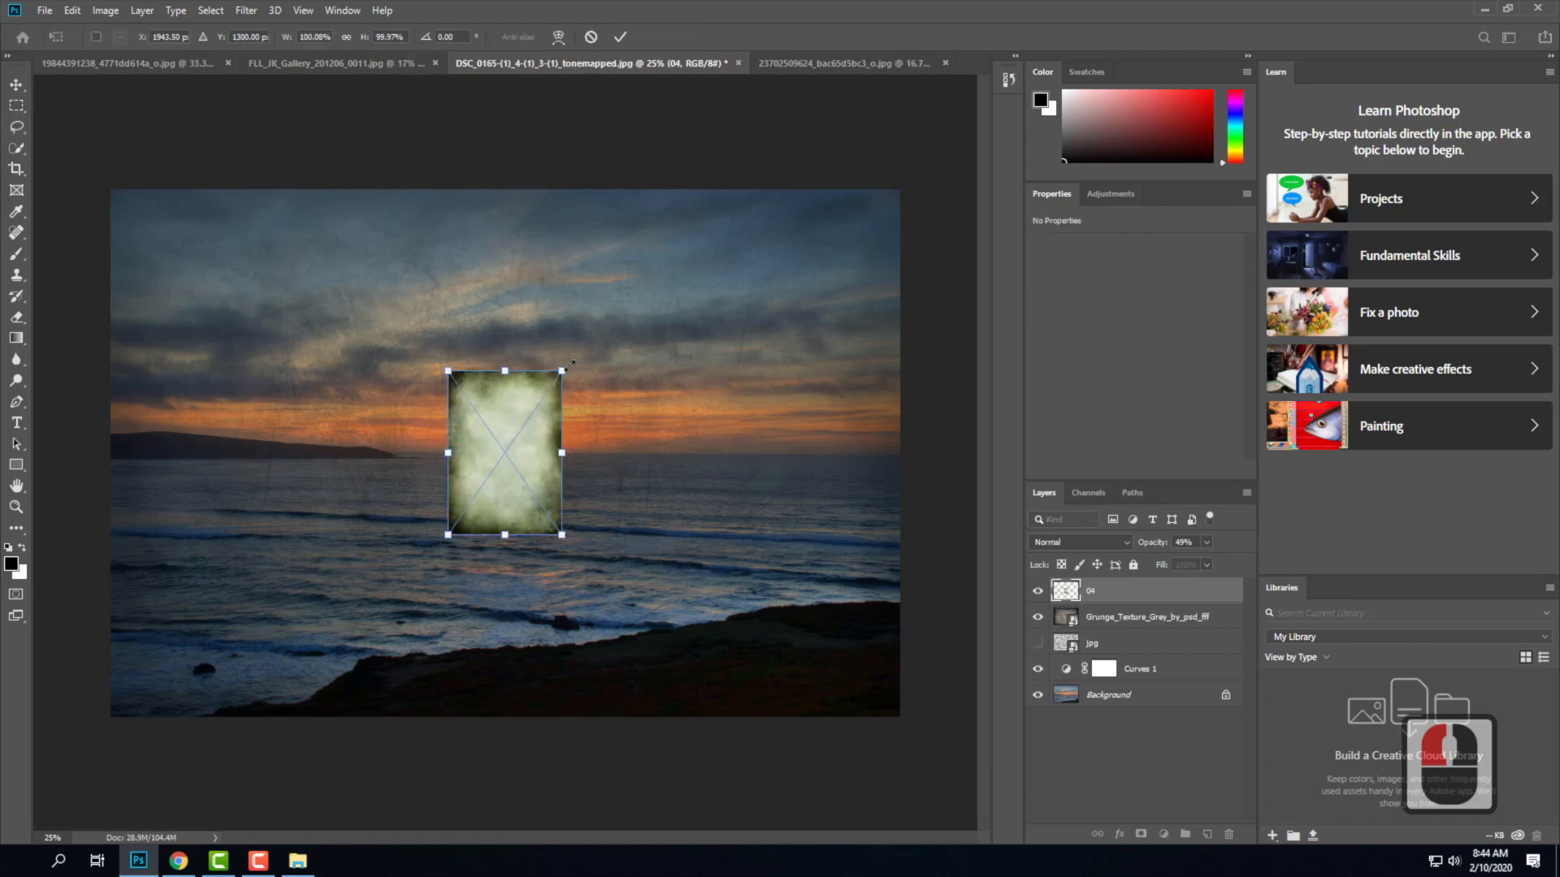
pyautogui.moveTo(562, 365); pyautogui.dragTo(923, 230)
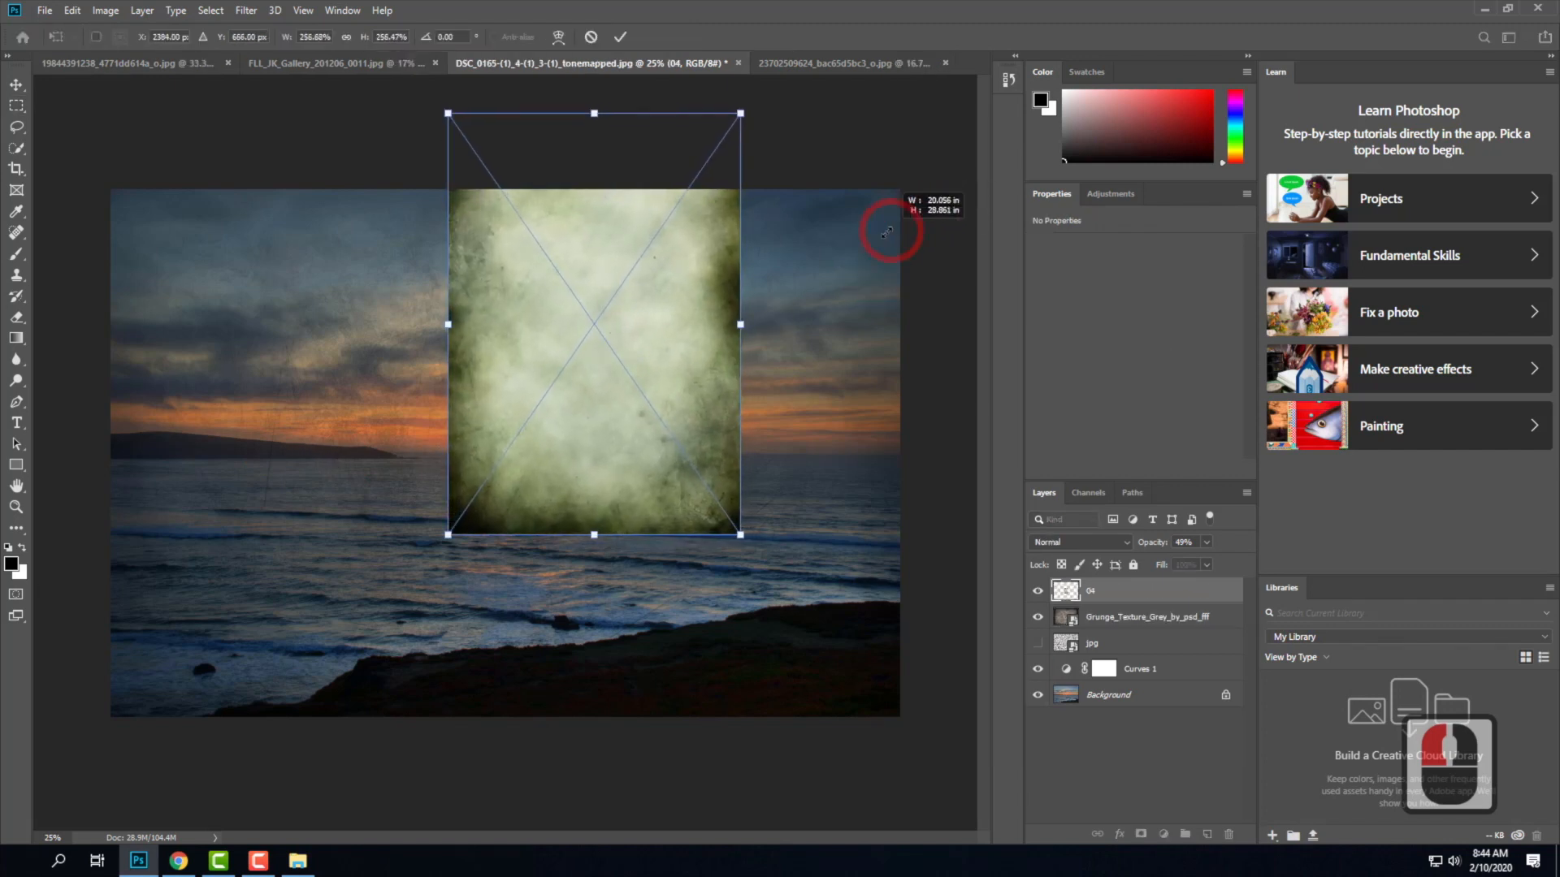
pyautogui.moveTo(728, 131); pyautogui.dragTo(901, 179)
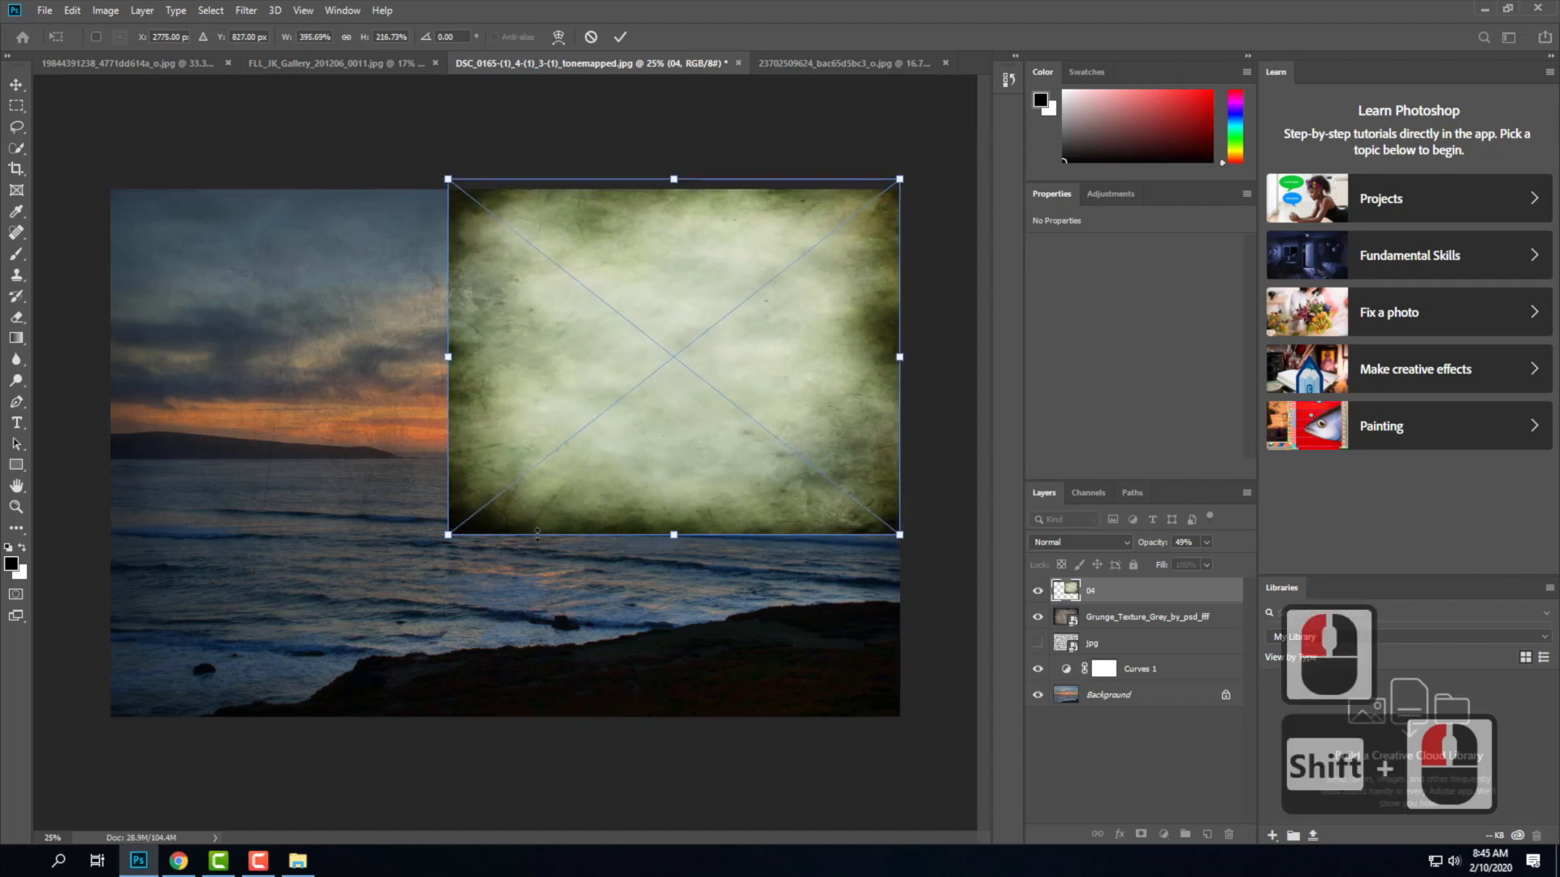
pyautogui.moveTo(447, 534); pyautogui.dragTo(110, 716)
# Hide the Grunge_Texture_Grey_by_psd_fff layer and set the 04 texture layer's blending mode to Multiply.
pyautogui.click(1038, 616)
pyautogui.click(1098, 549)
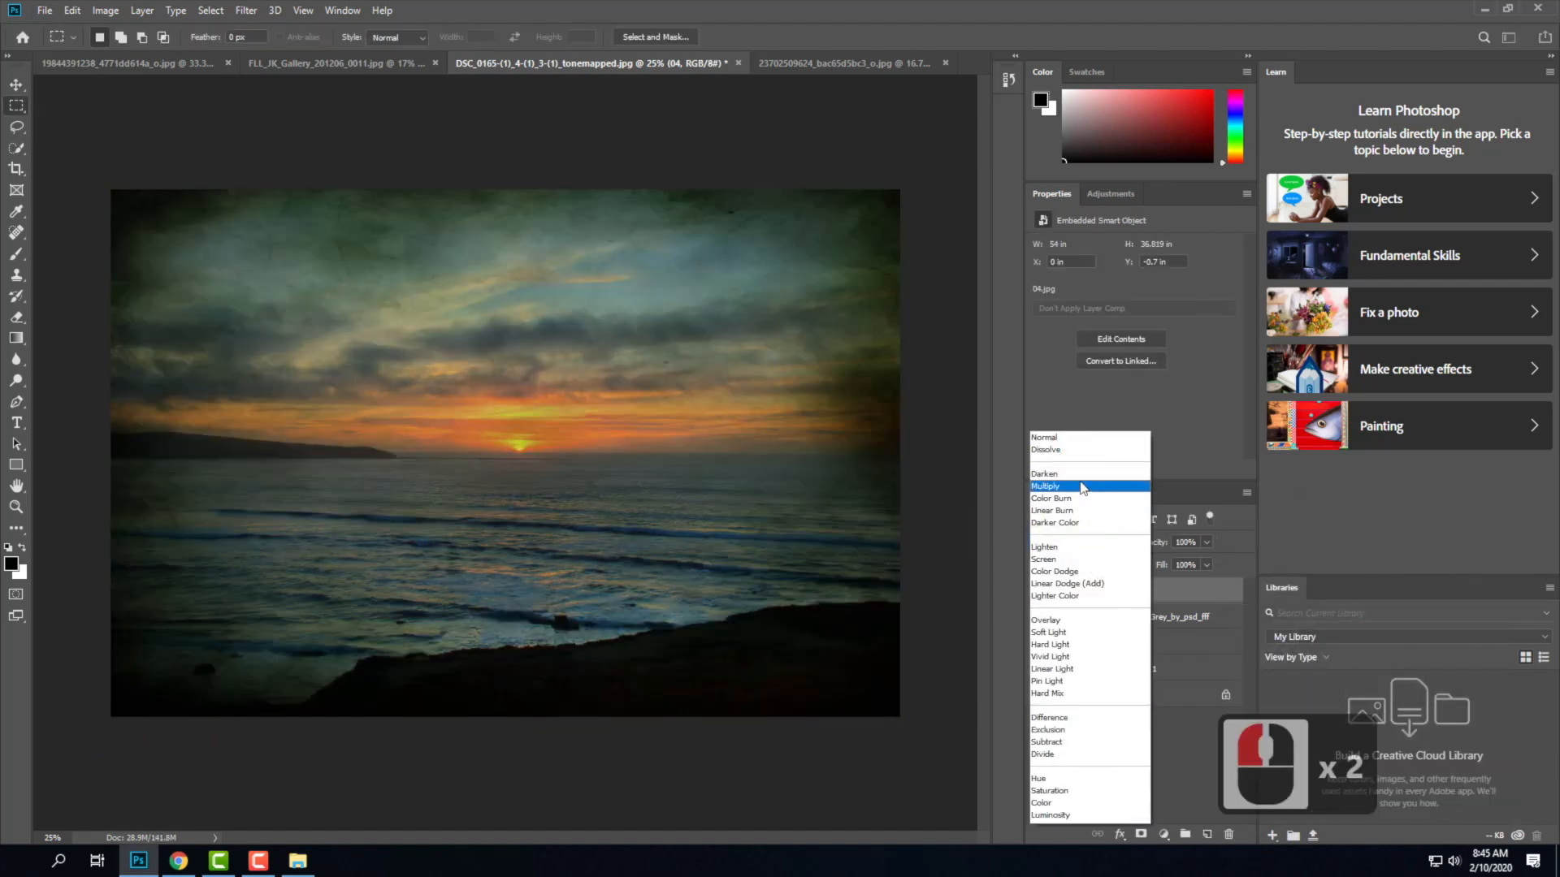
pyautogui.click(1082, 486)
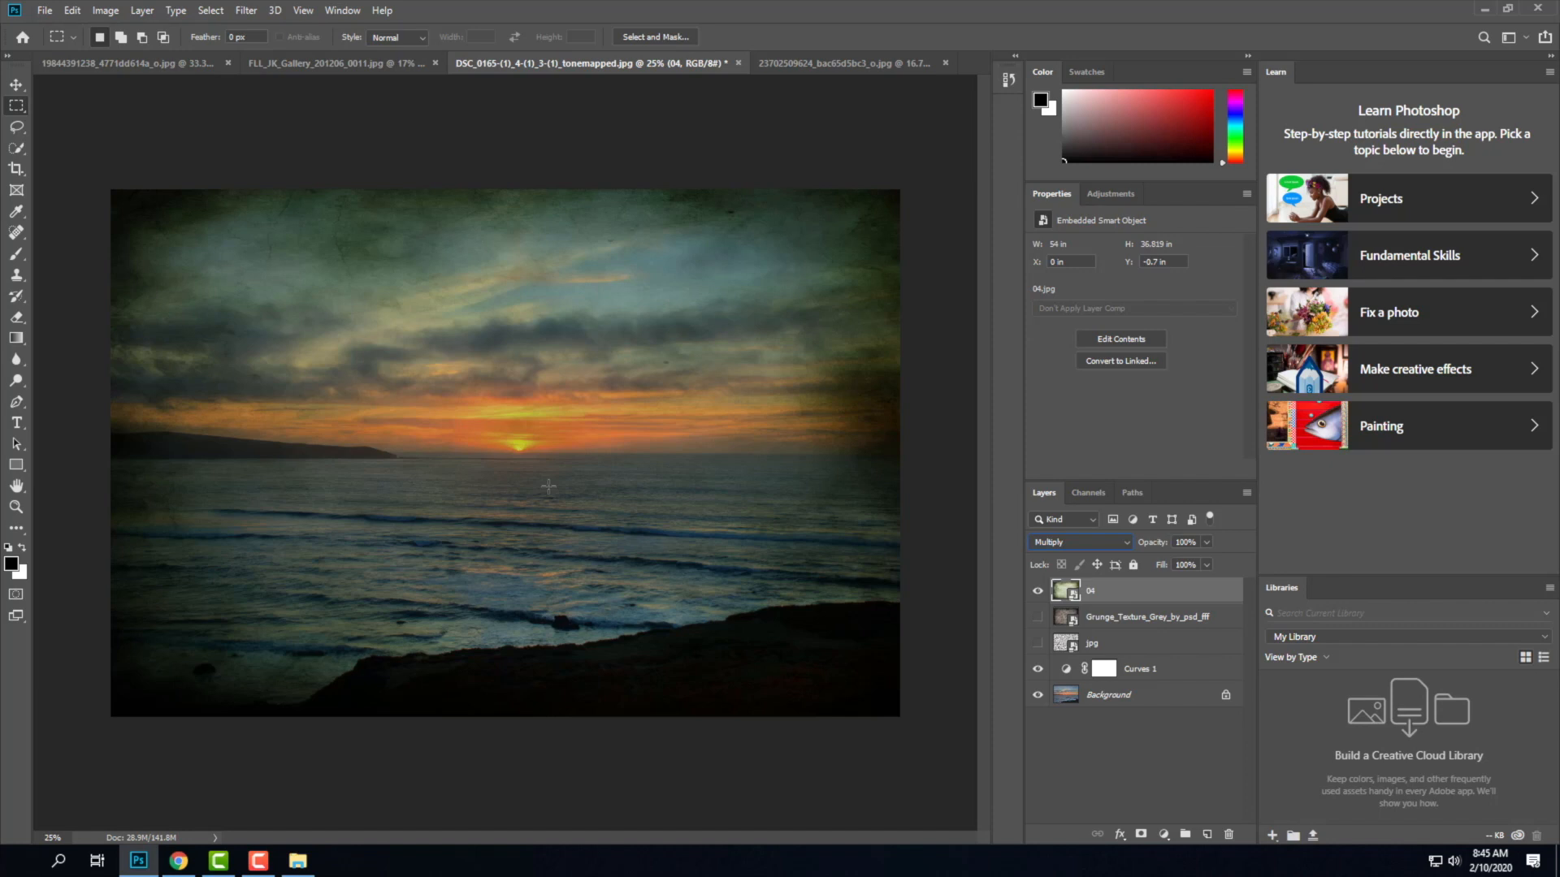
pyautogui.click(259, 860)
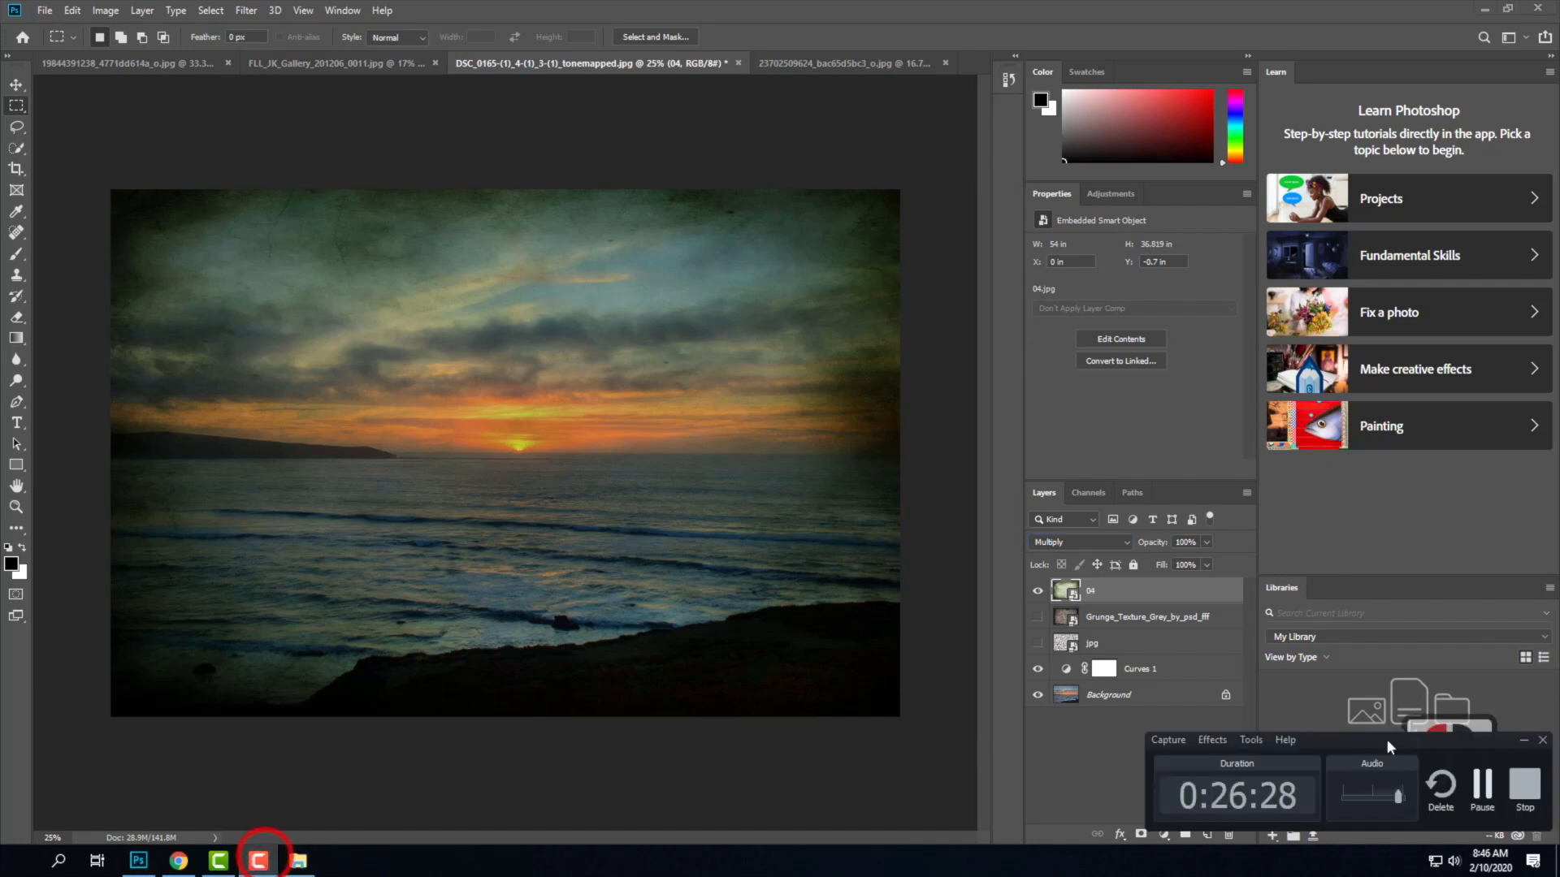